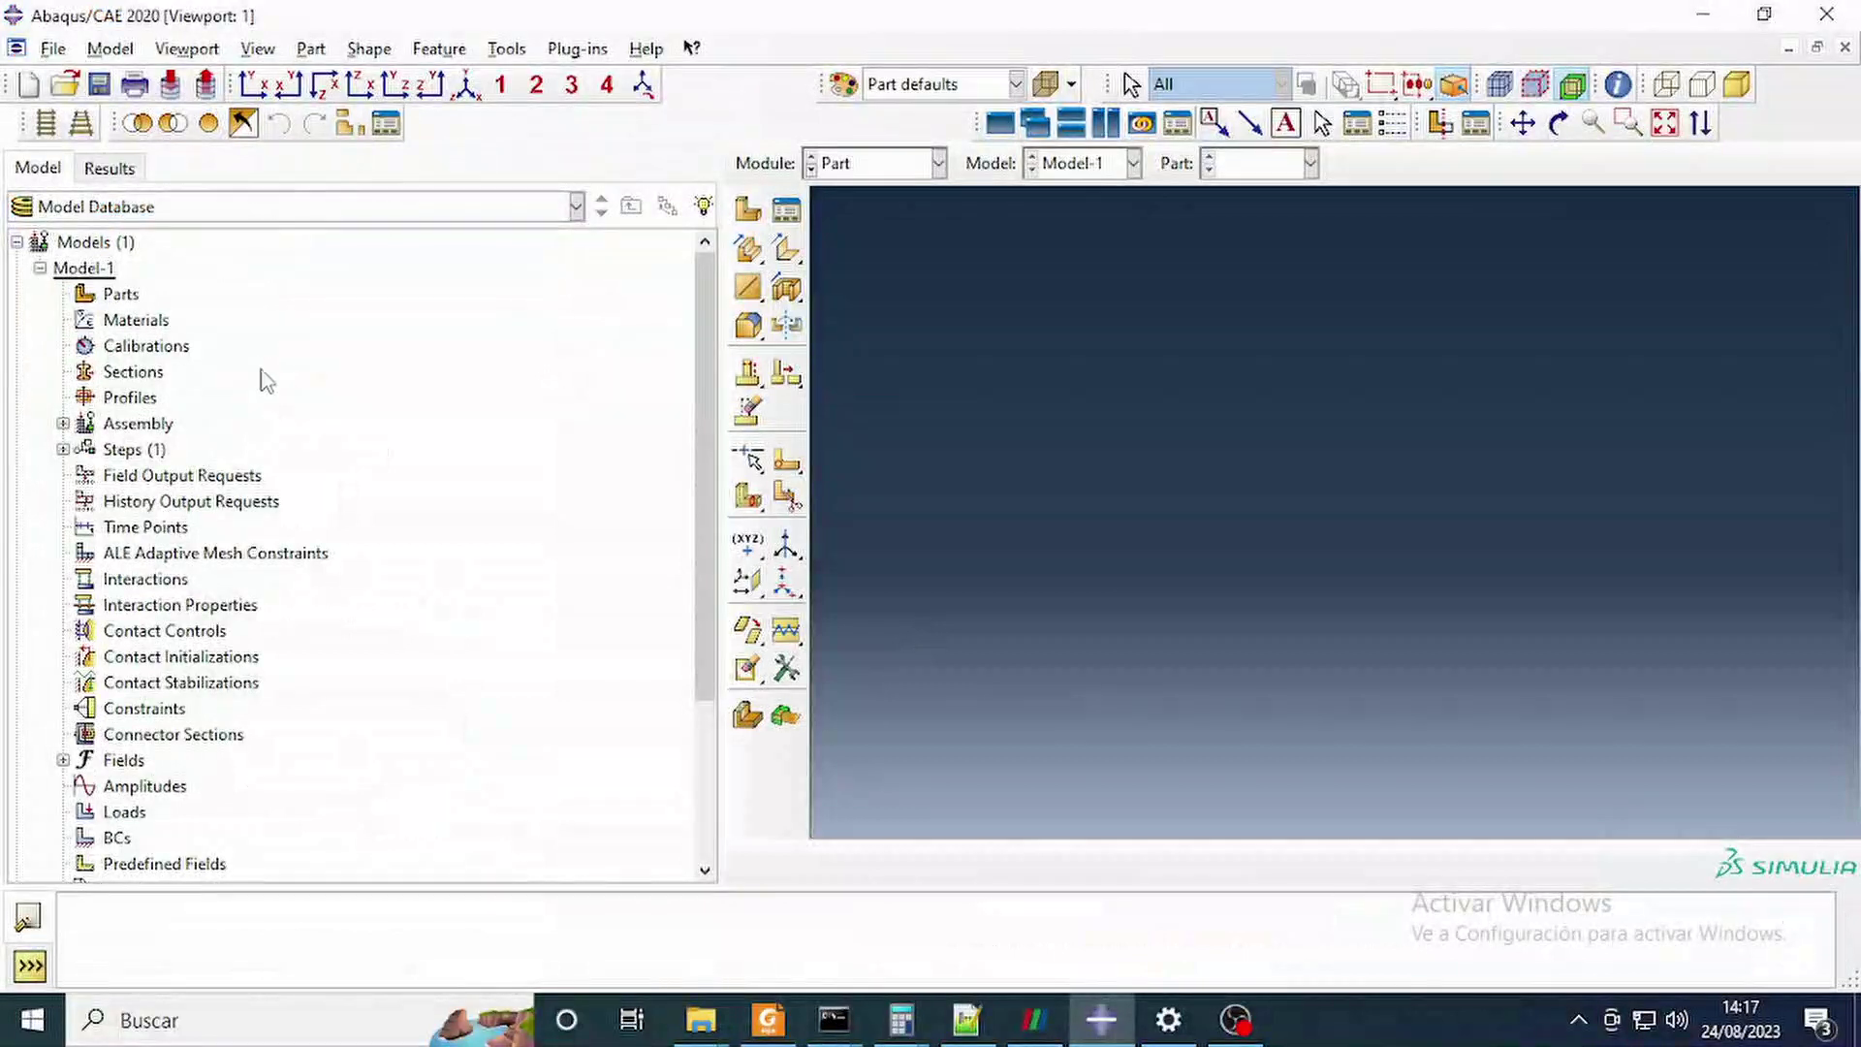
Open the work directory setting and switch to File Explorer to browse to the D:\Cylinder_run folder.
left_click(50, 55)
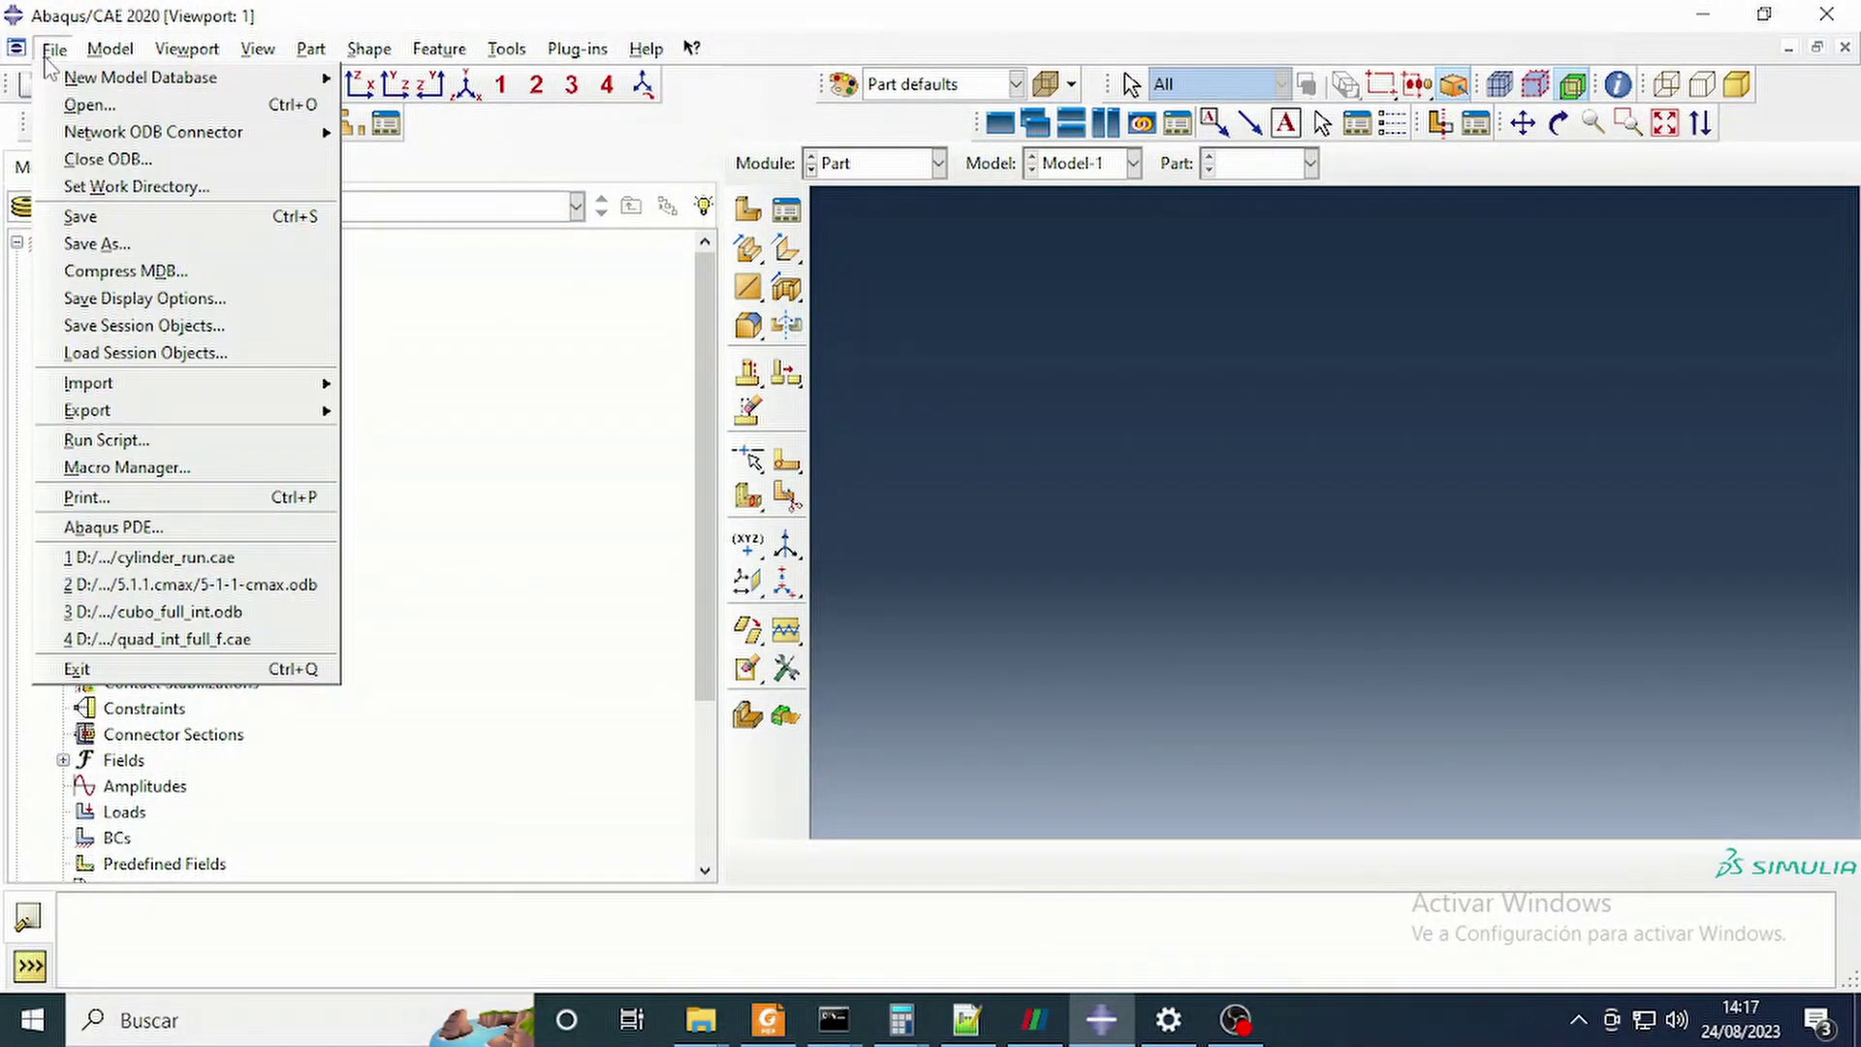
left_click(167, 189)
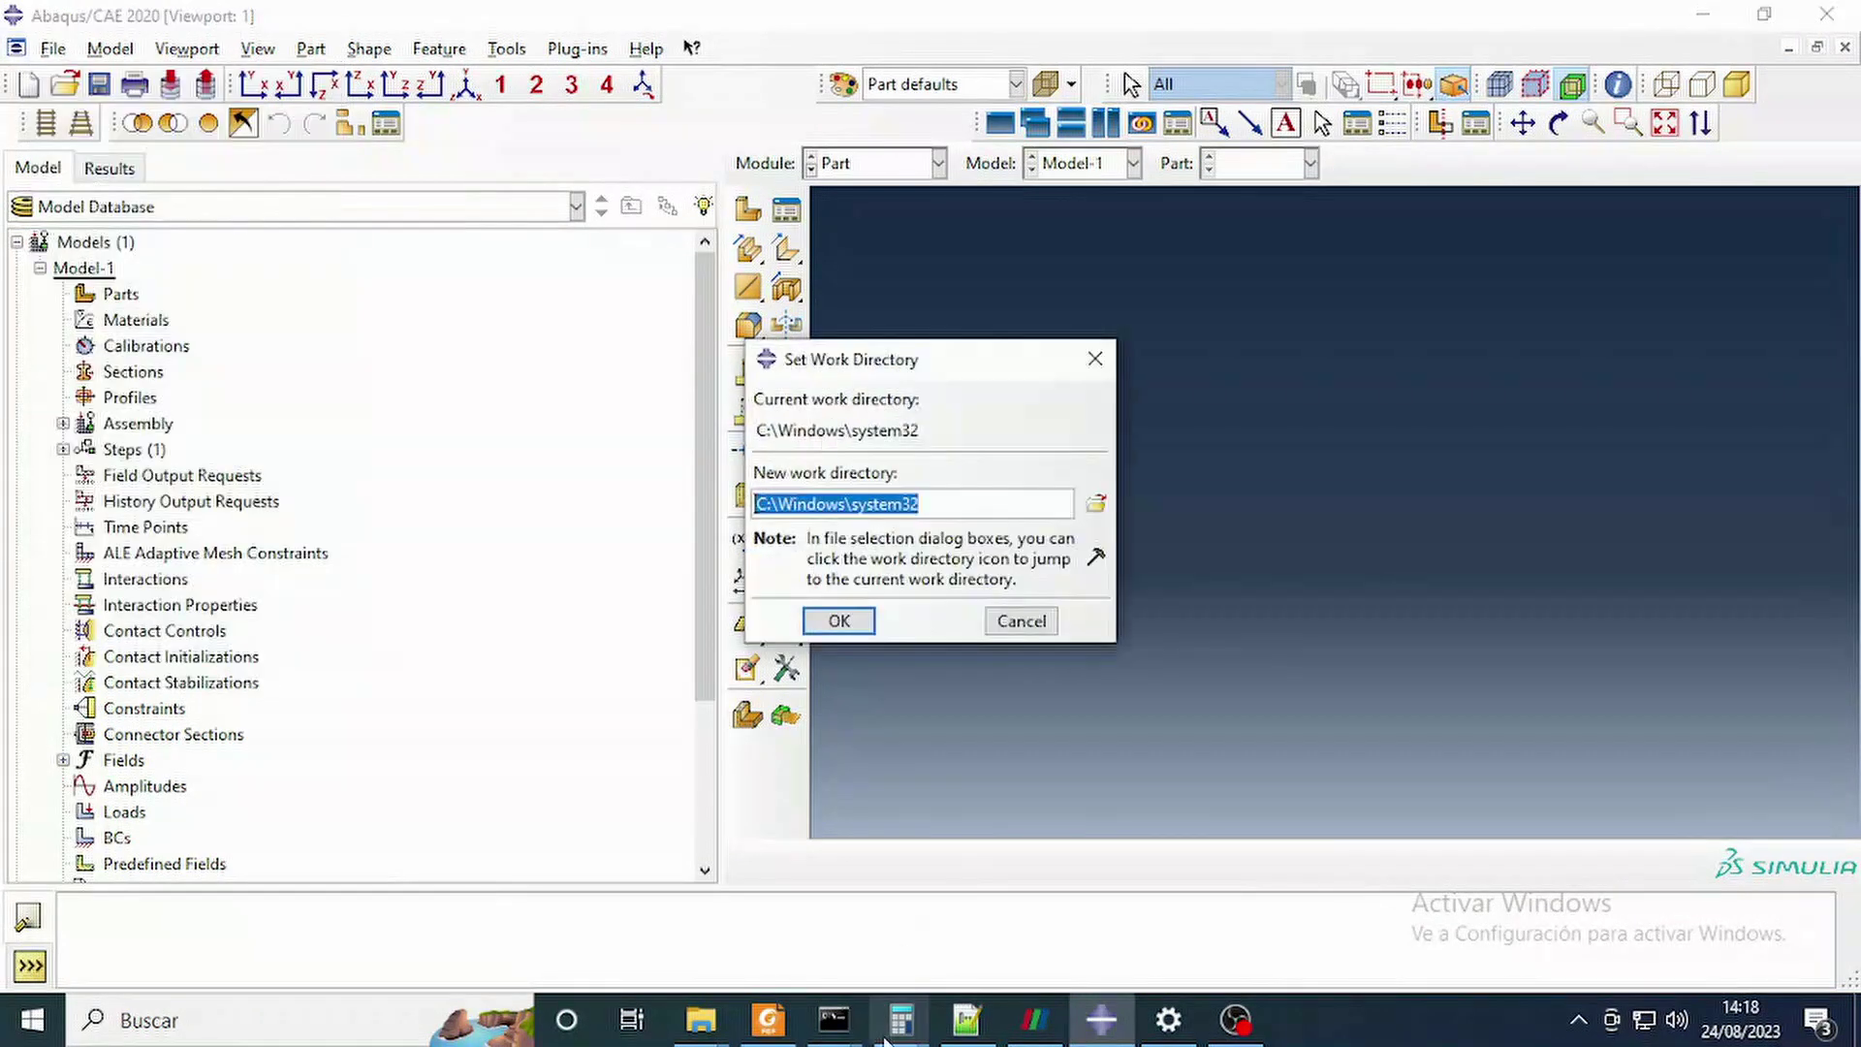
mouse_move(701, 1020)
left_click(524, 931)
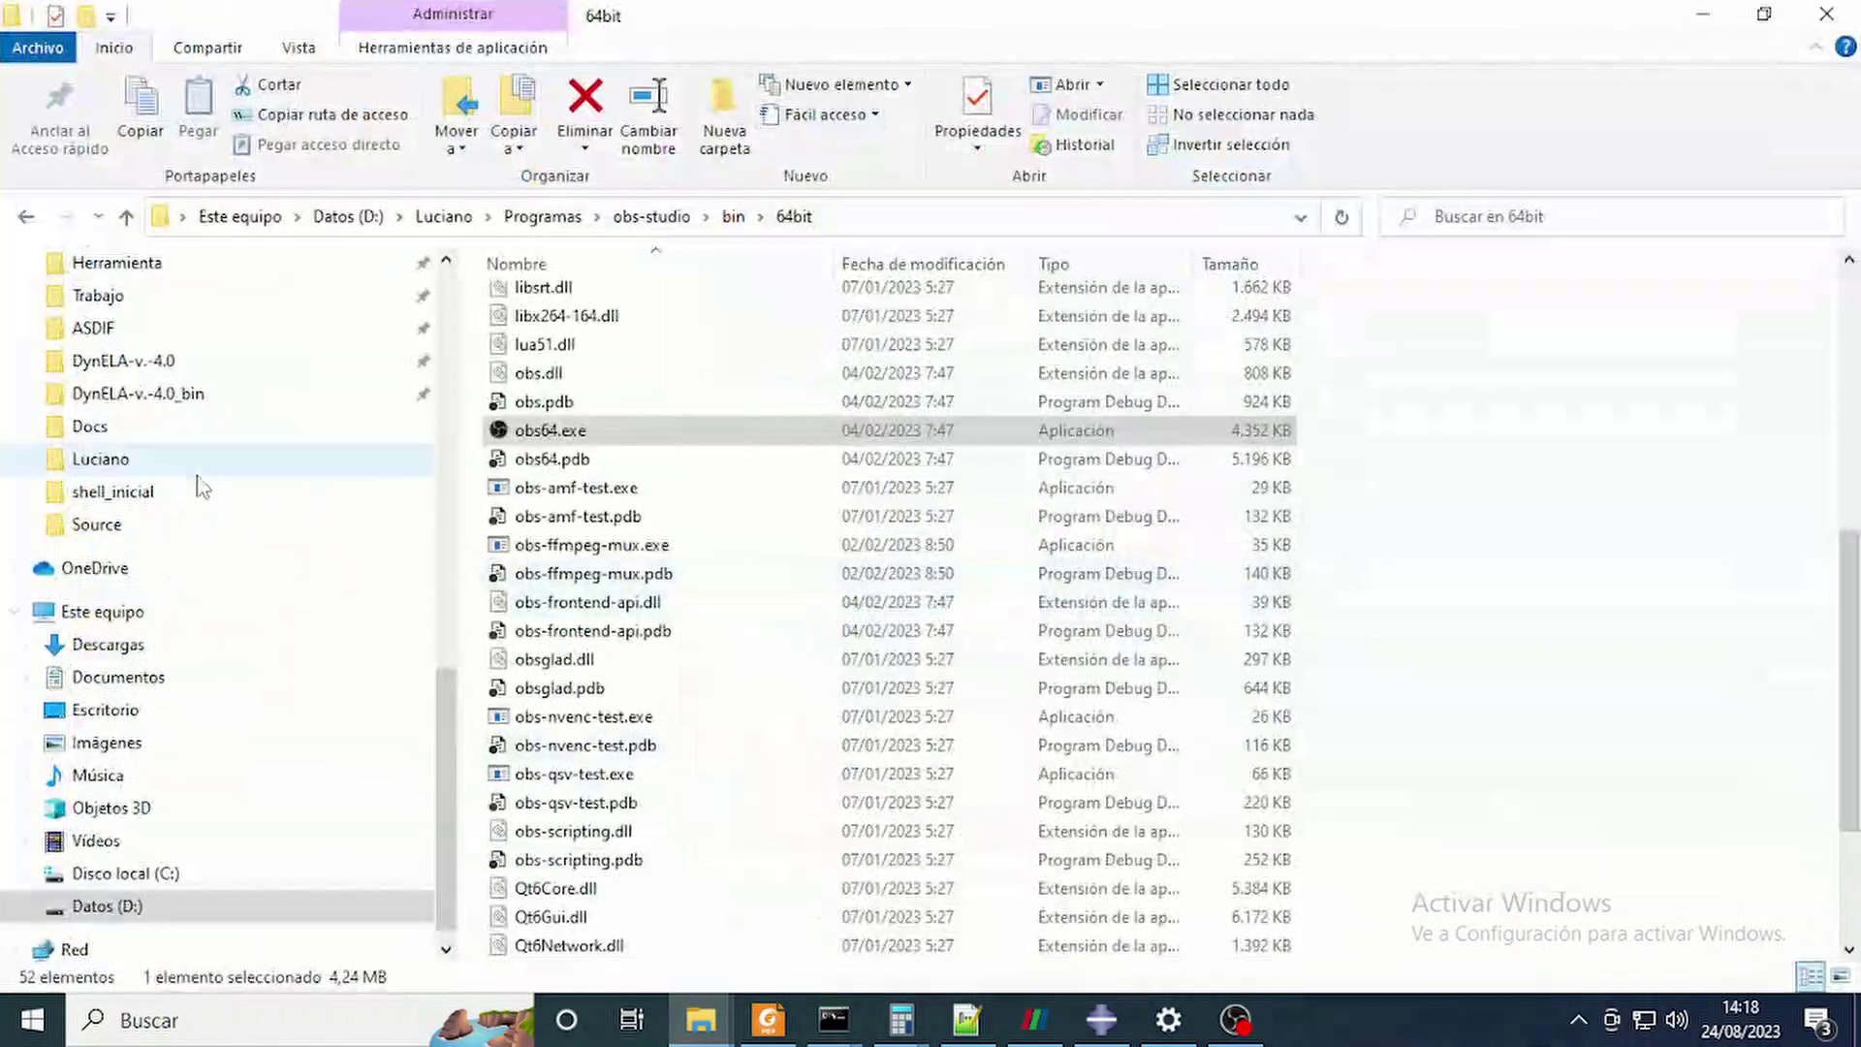
left_click(121, 524)
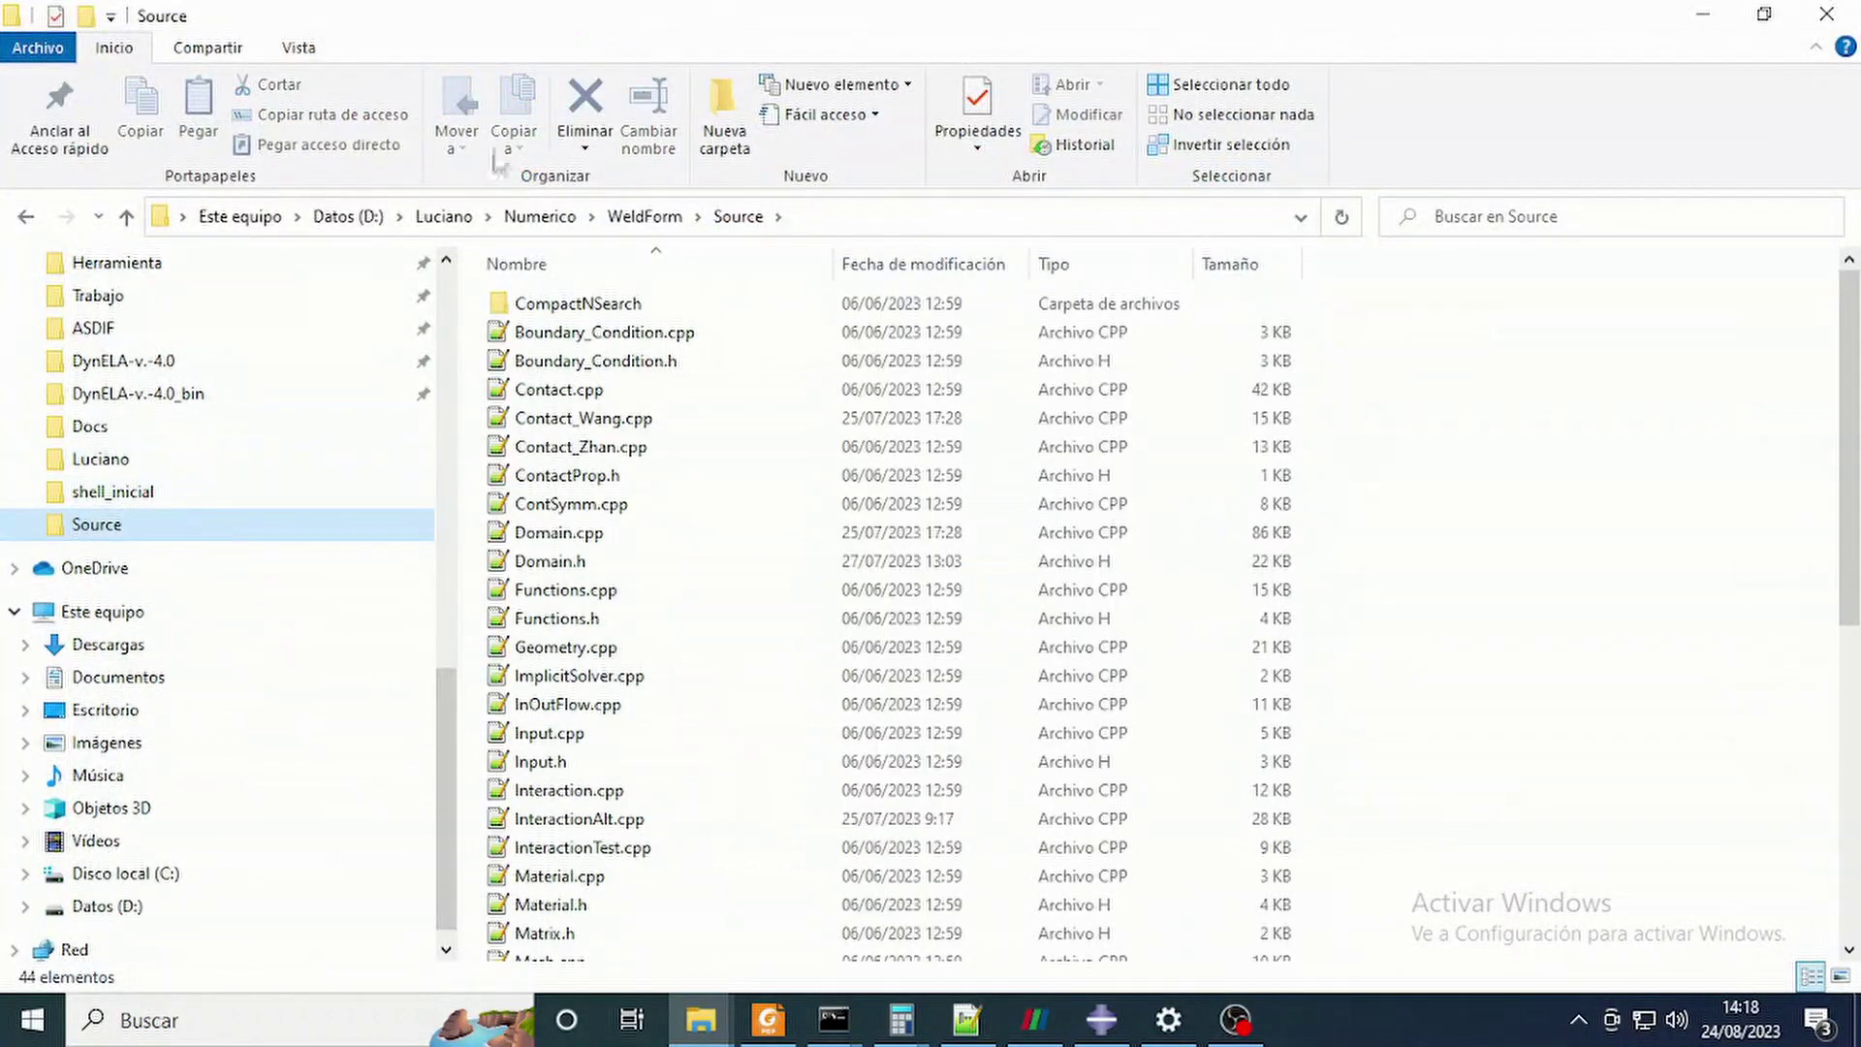
left_click(443, 216)
left_click(396, 216)
left_click(351, 217)
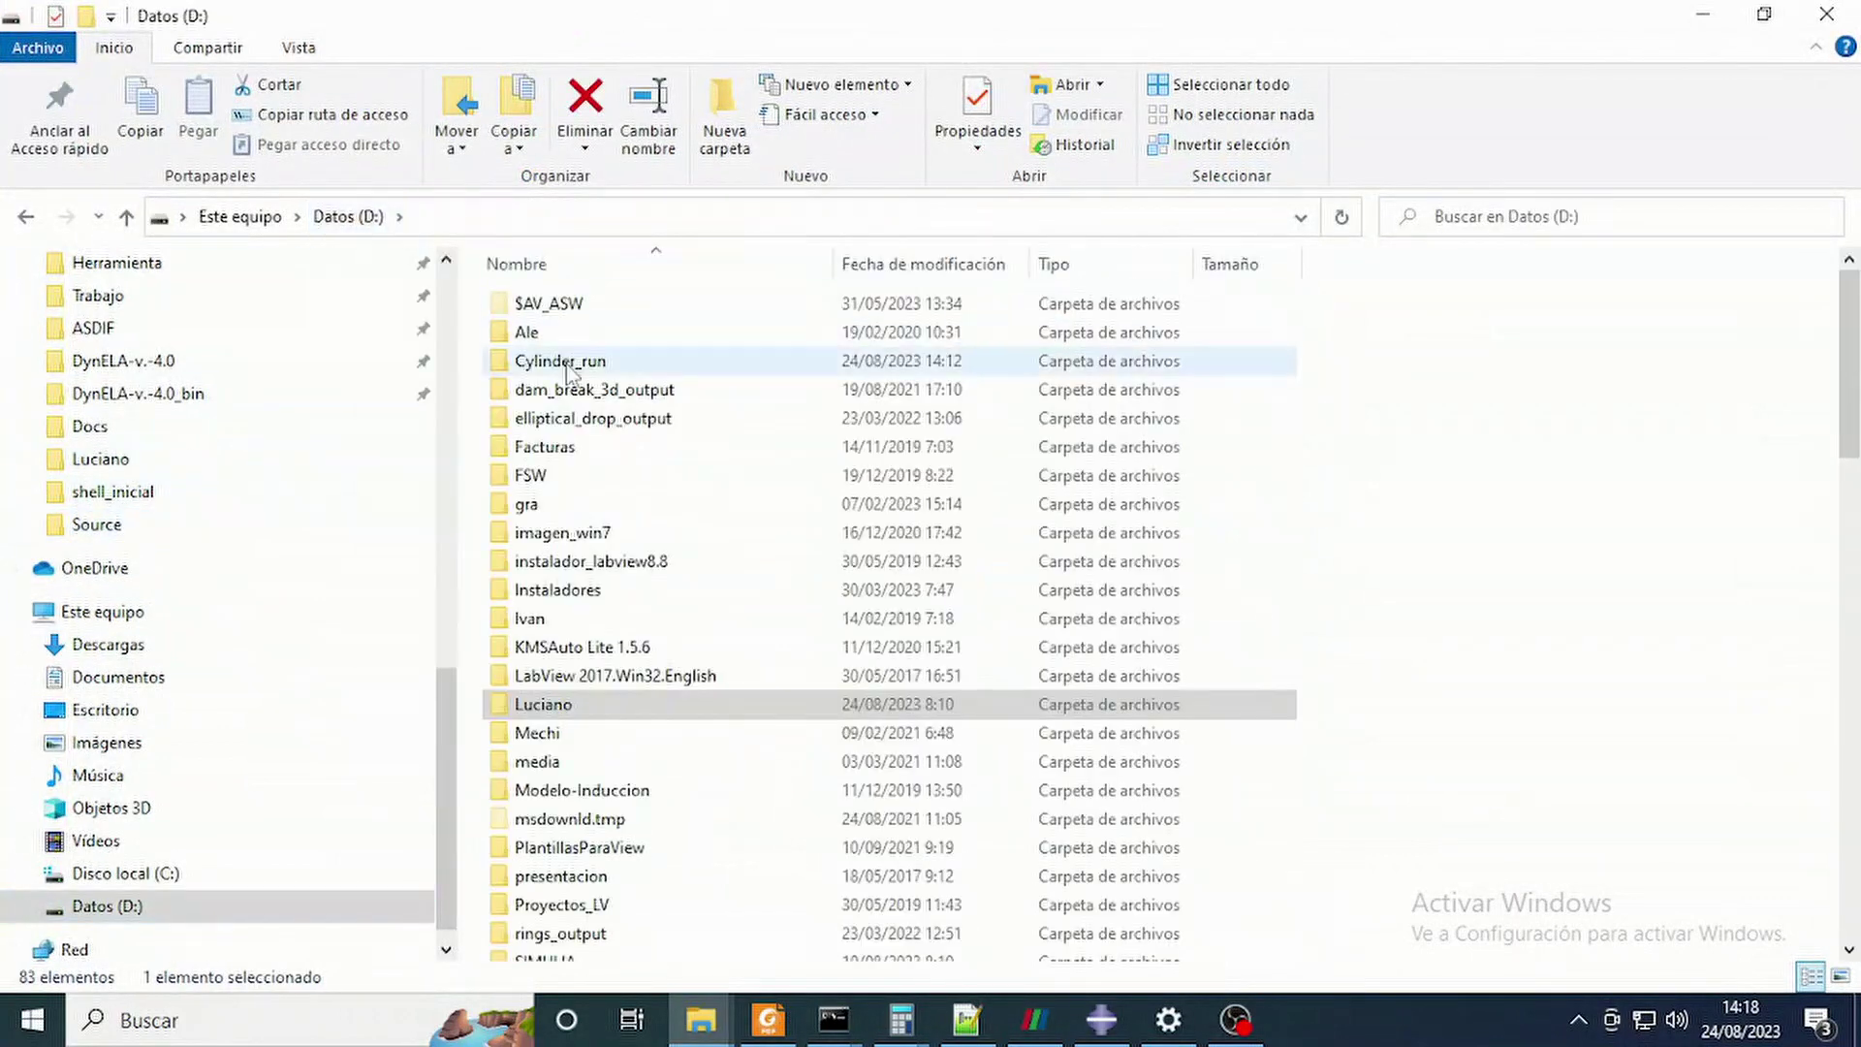
double_click(560, 362)
Delete all files in the Cylinder_run folder, from cylinder_run.cae to cylinder_run.jnl.
left_click(572, 306)
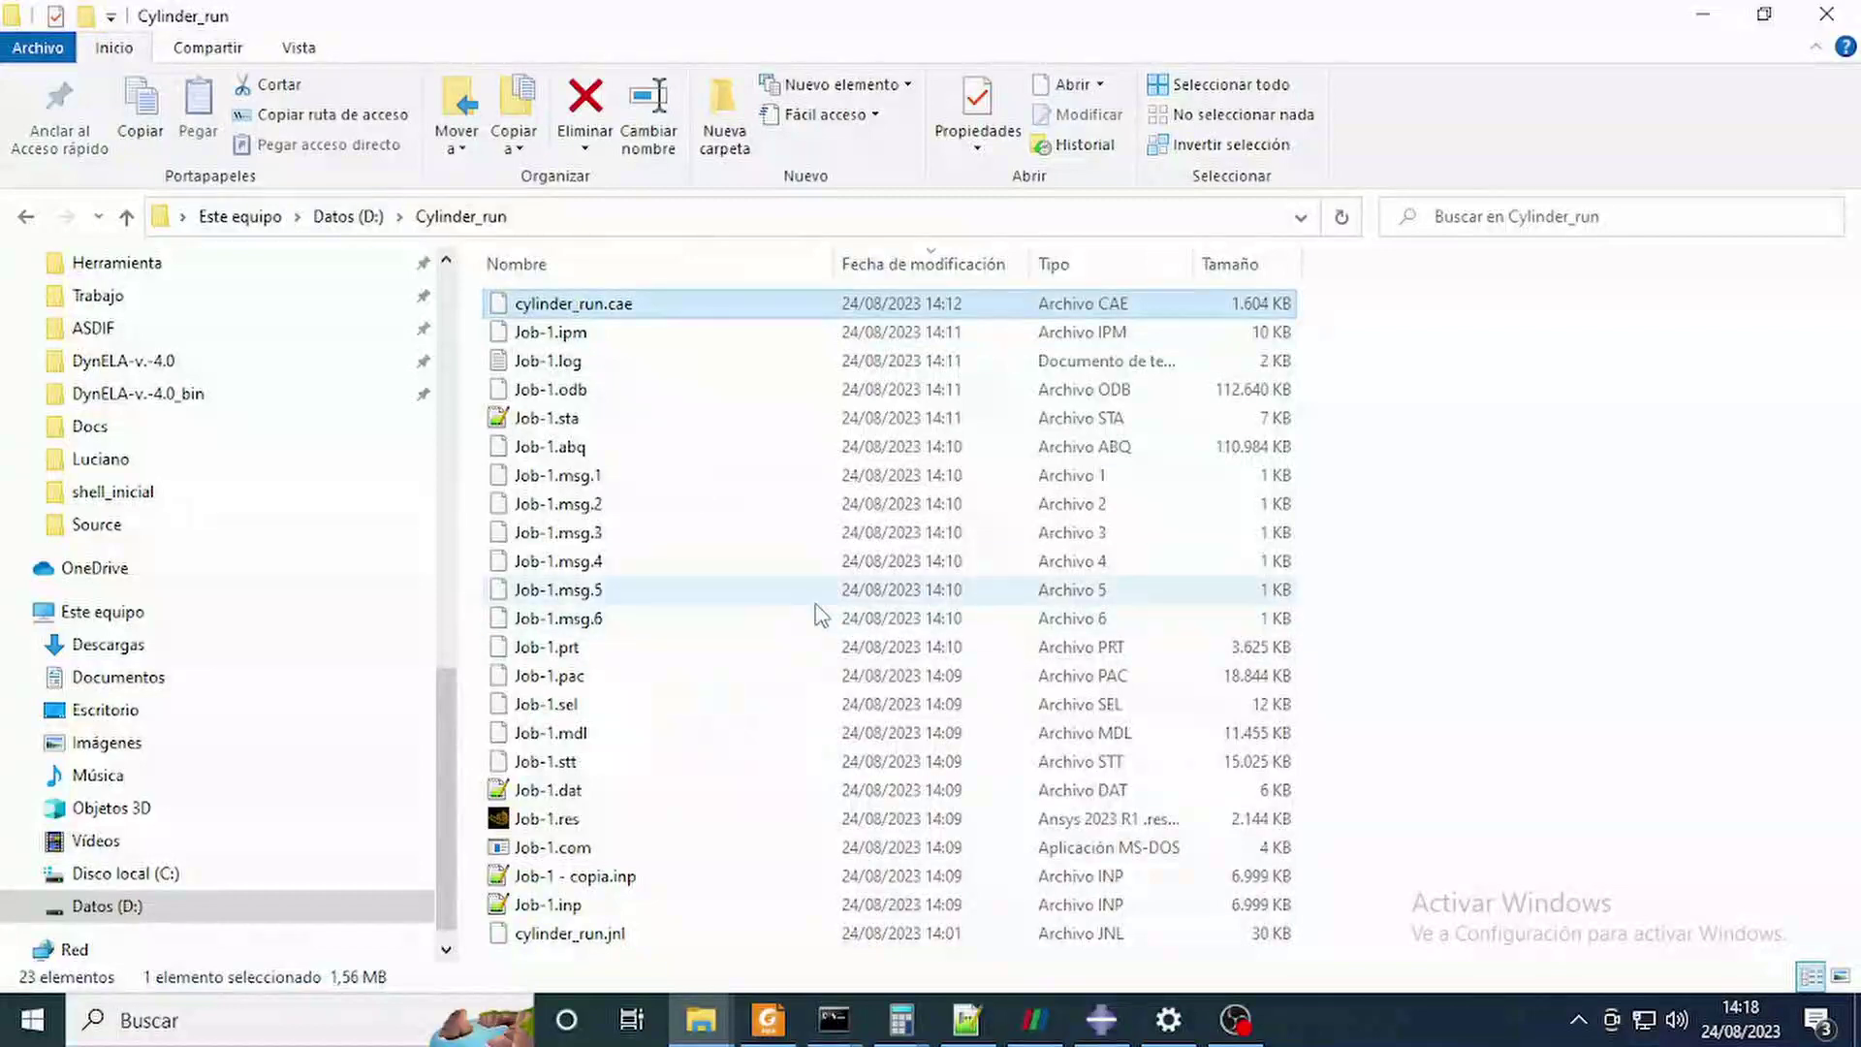
left_click(550, 936, "shift")
key("Delete")
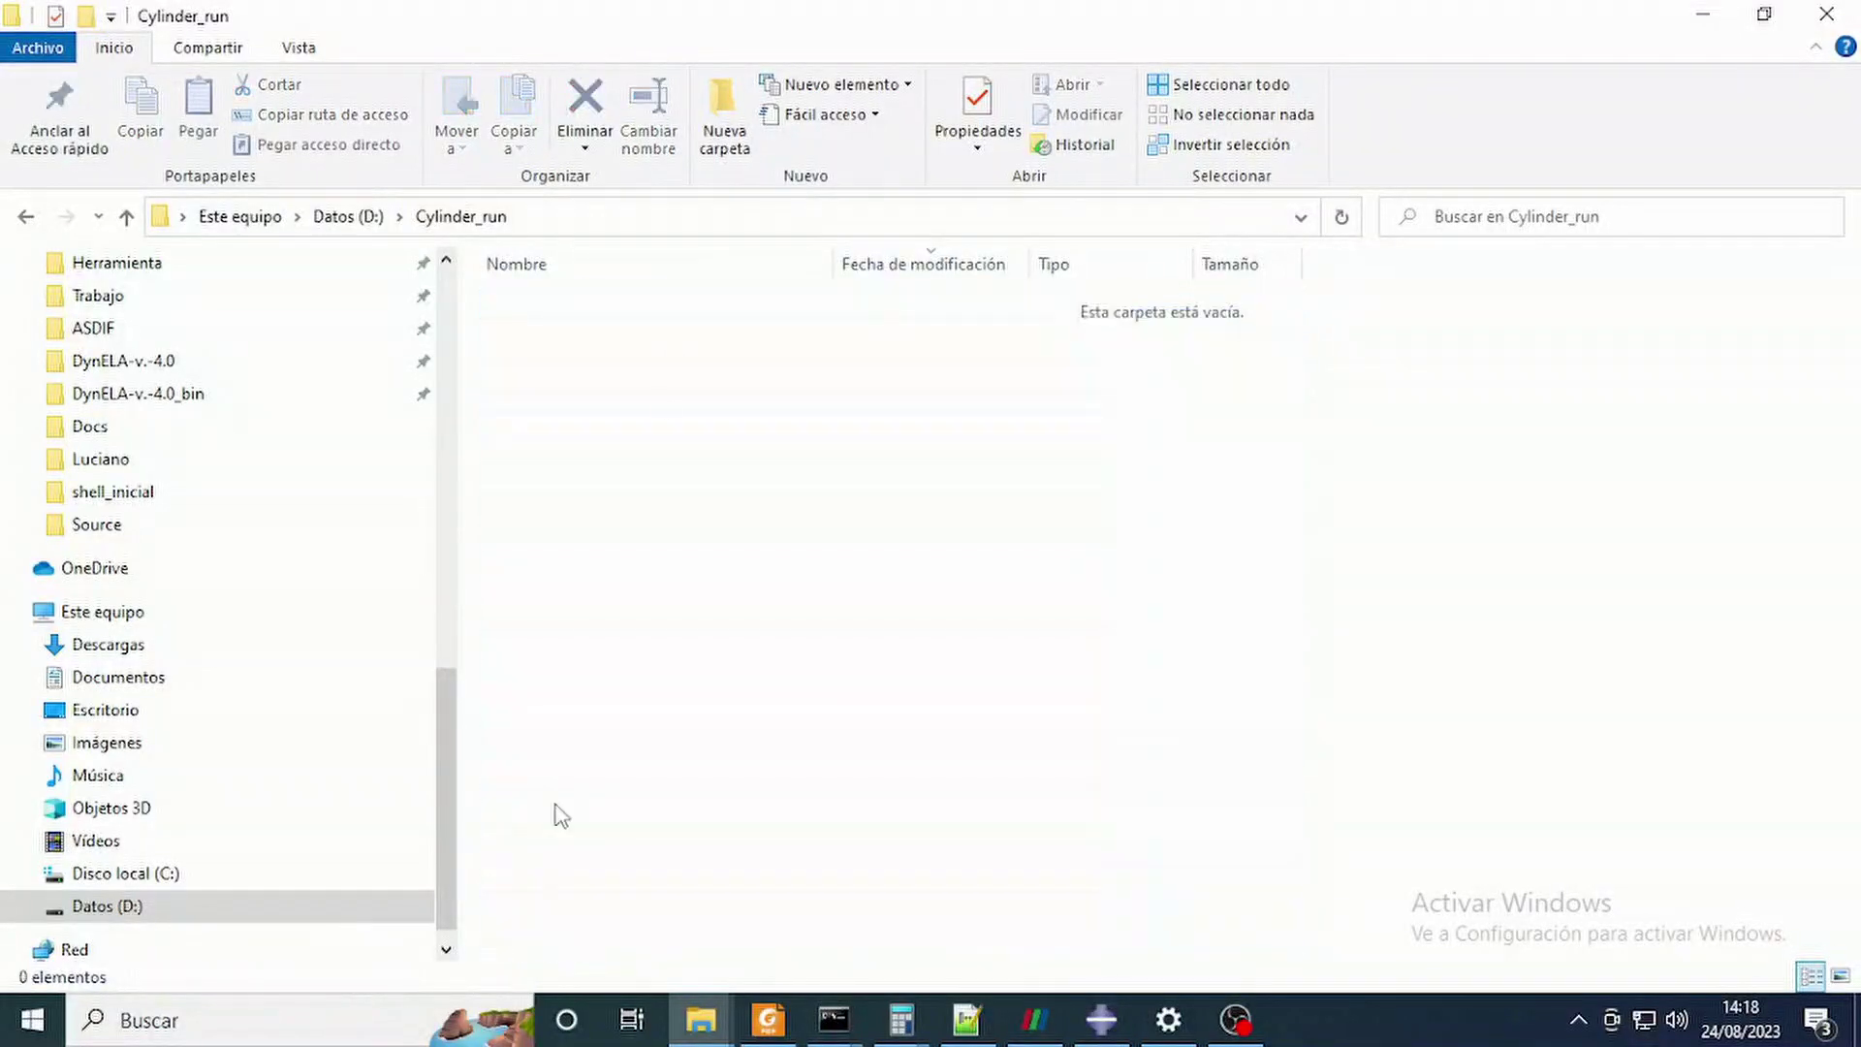
Copy the emptied folder's path from File Explorer and set D:\Cylinder_run as the work directory in Abaqus/CAE.
key("alt+Tab")
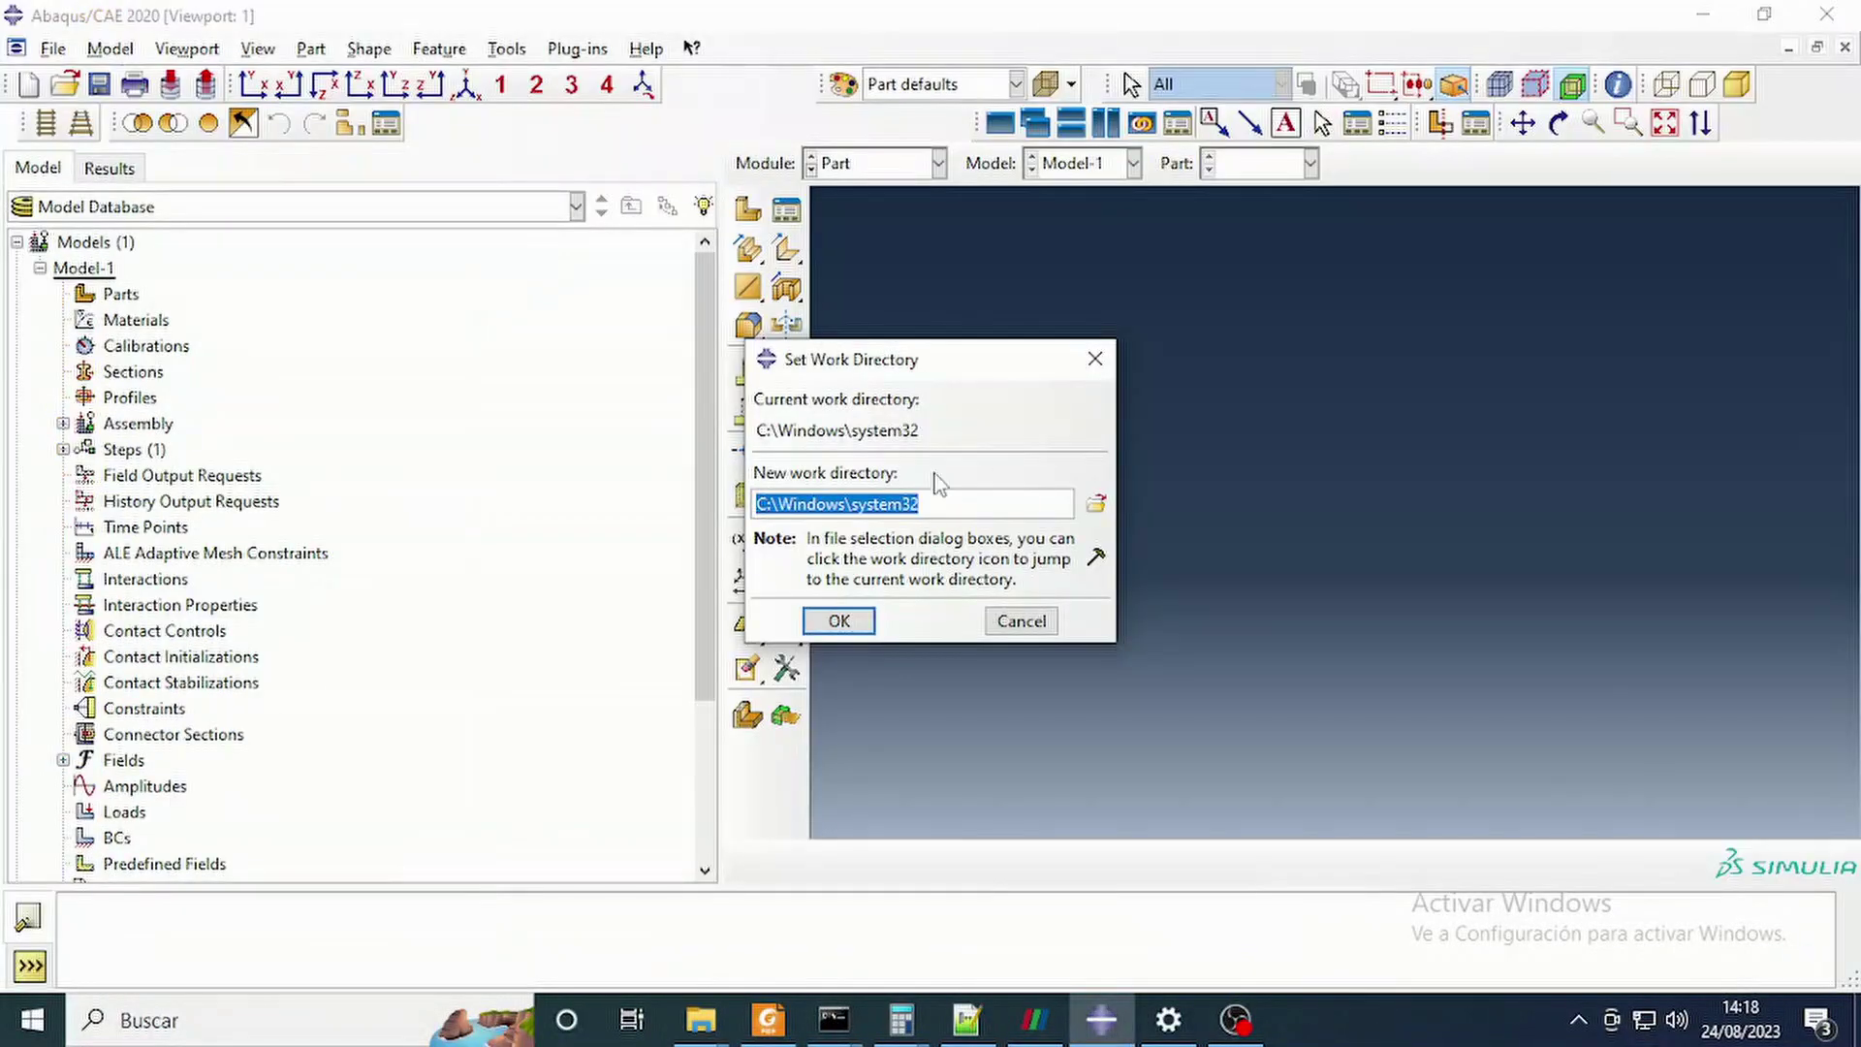
key("alt+Tab")
left_click(672, 217)
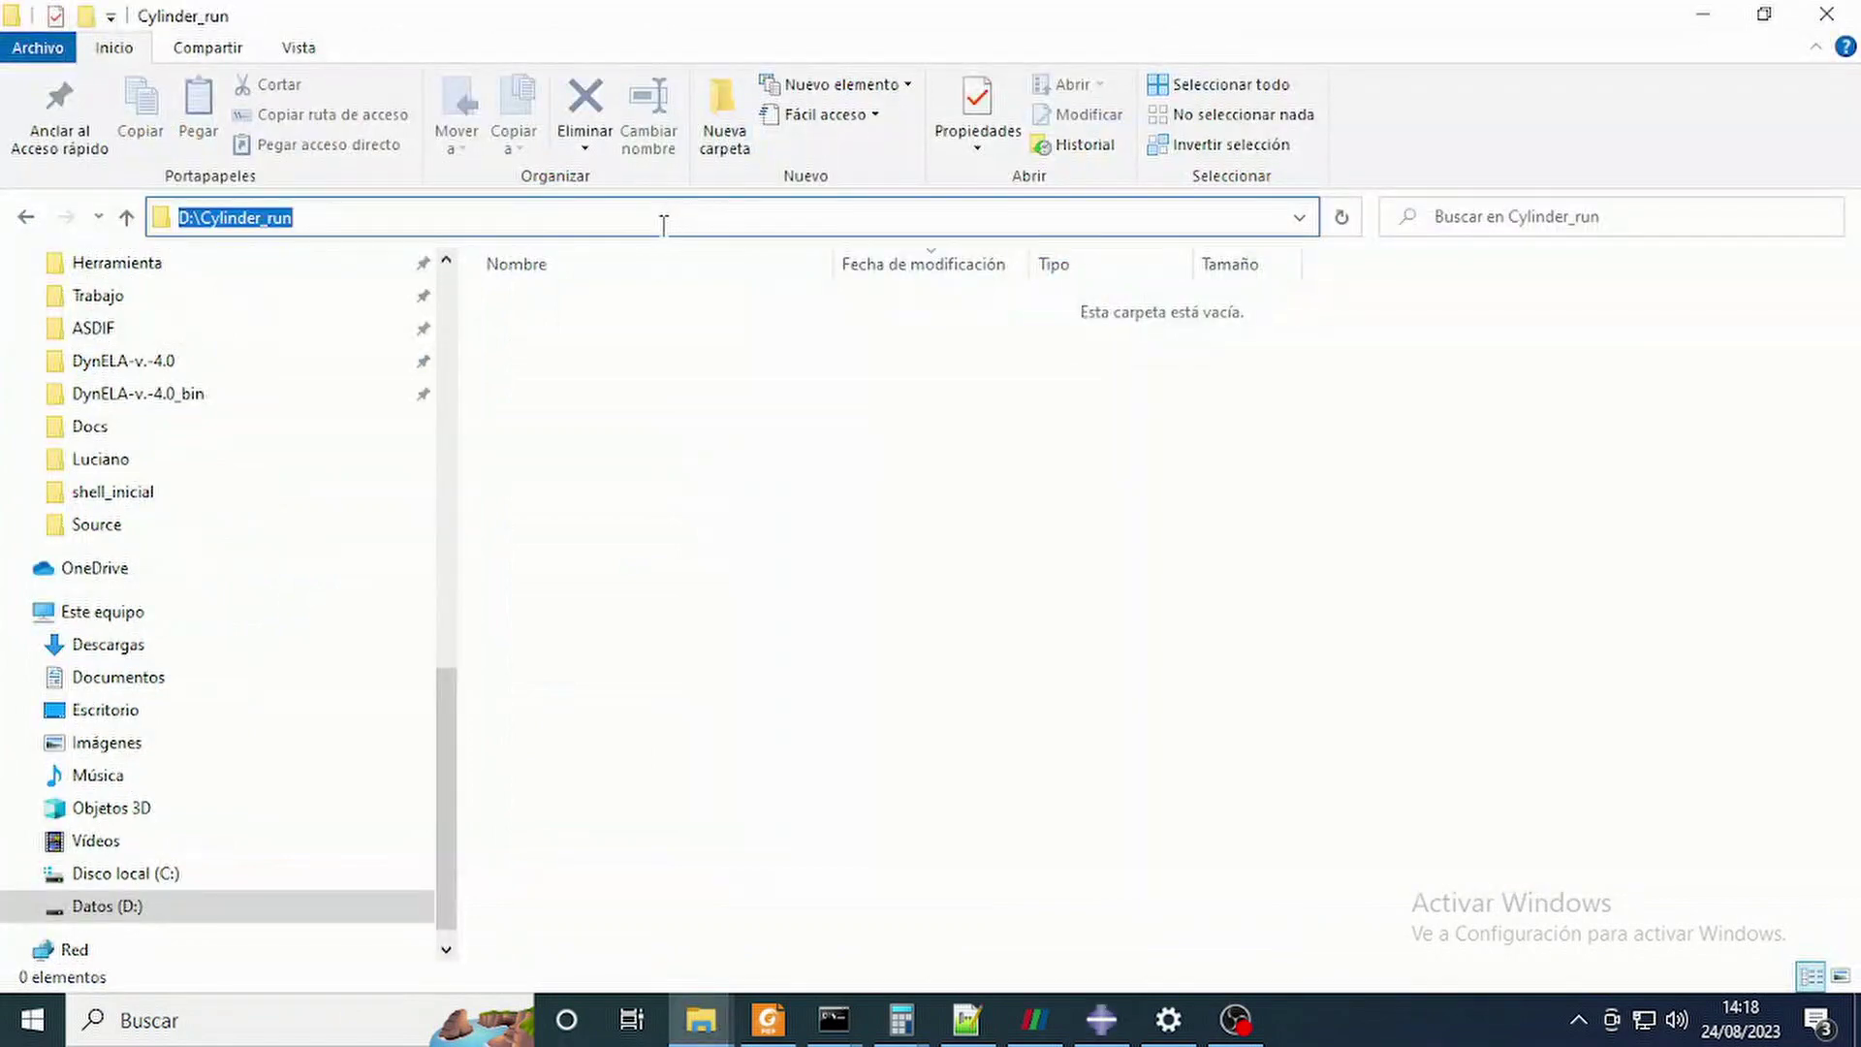
key("ctrl+c")
key("alt+Tab")
key("ctrl+v")
left_click(834, 620)
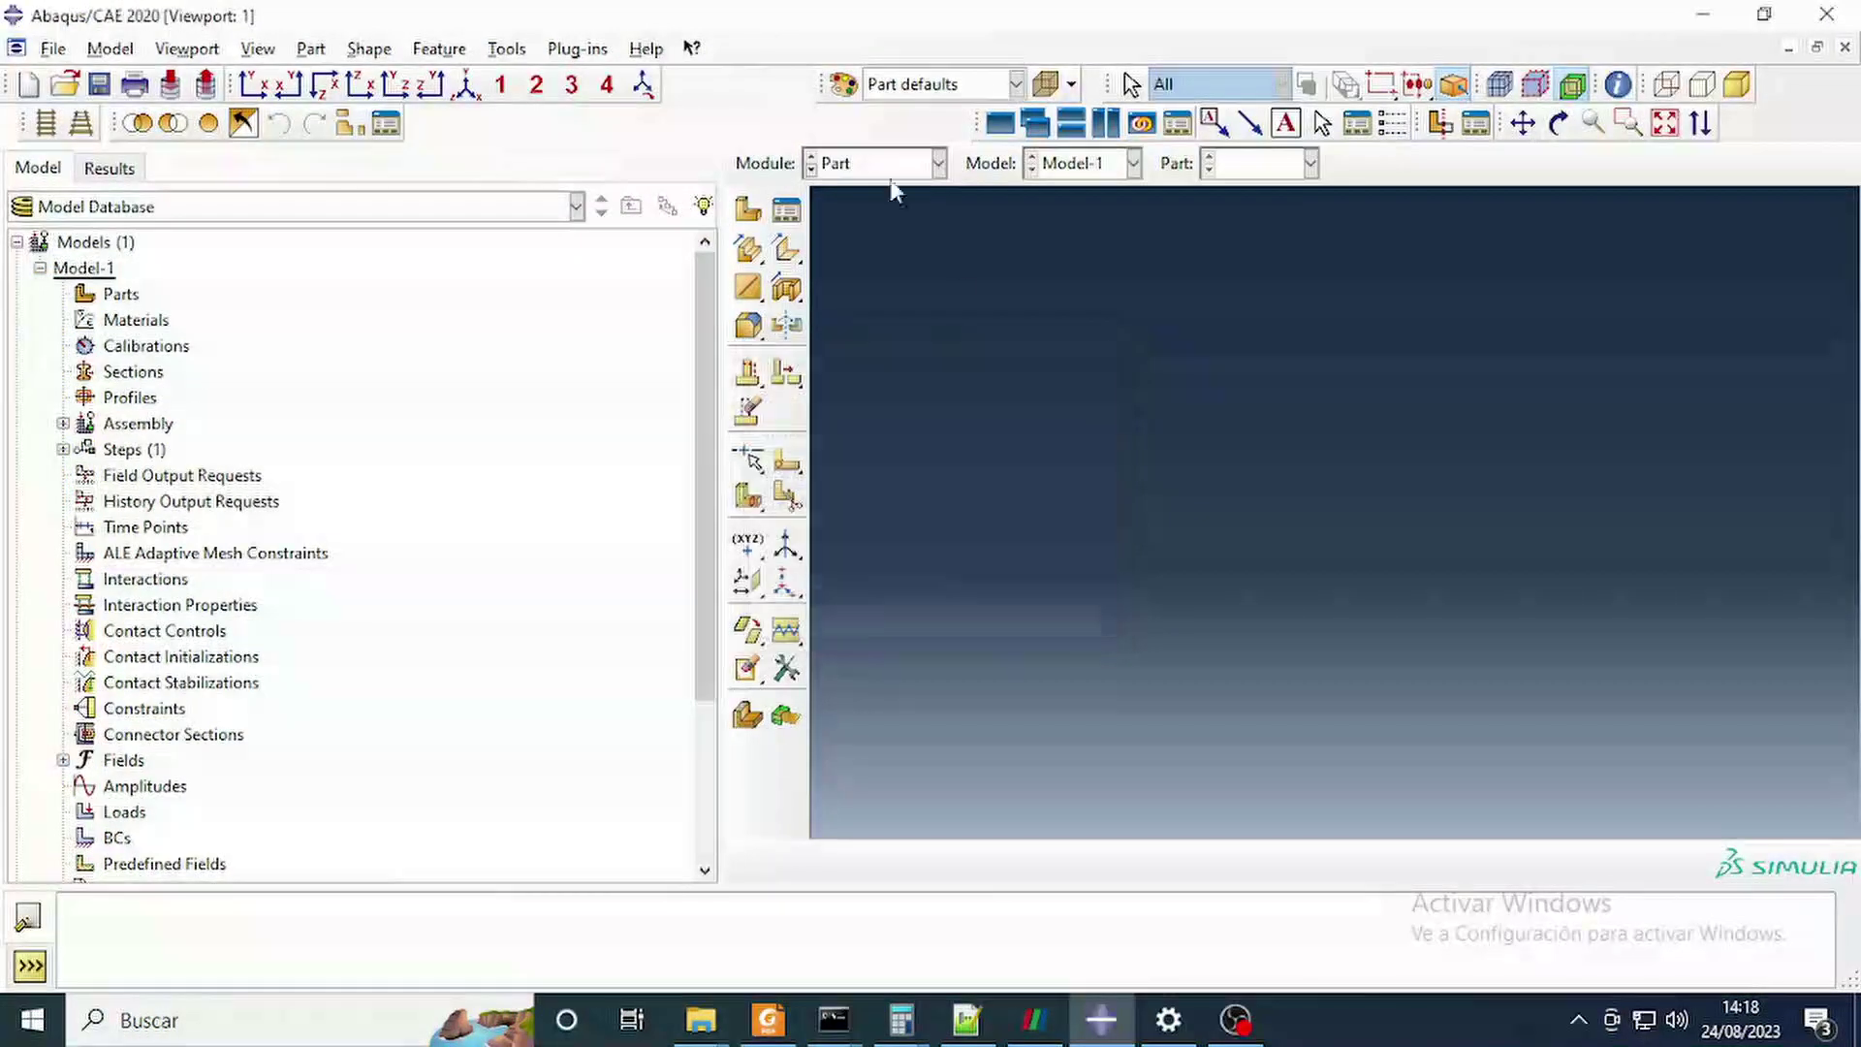
key("alt+Tab")
key("alt+Tab")
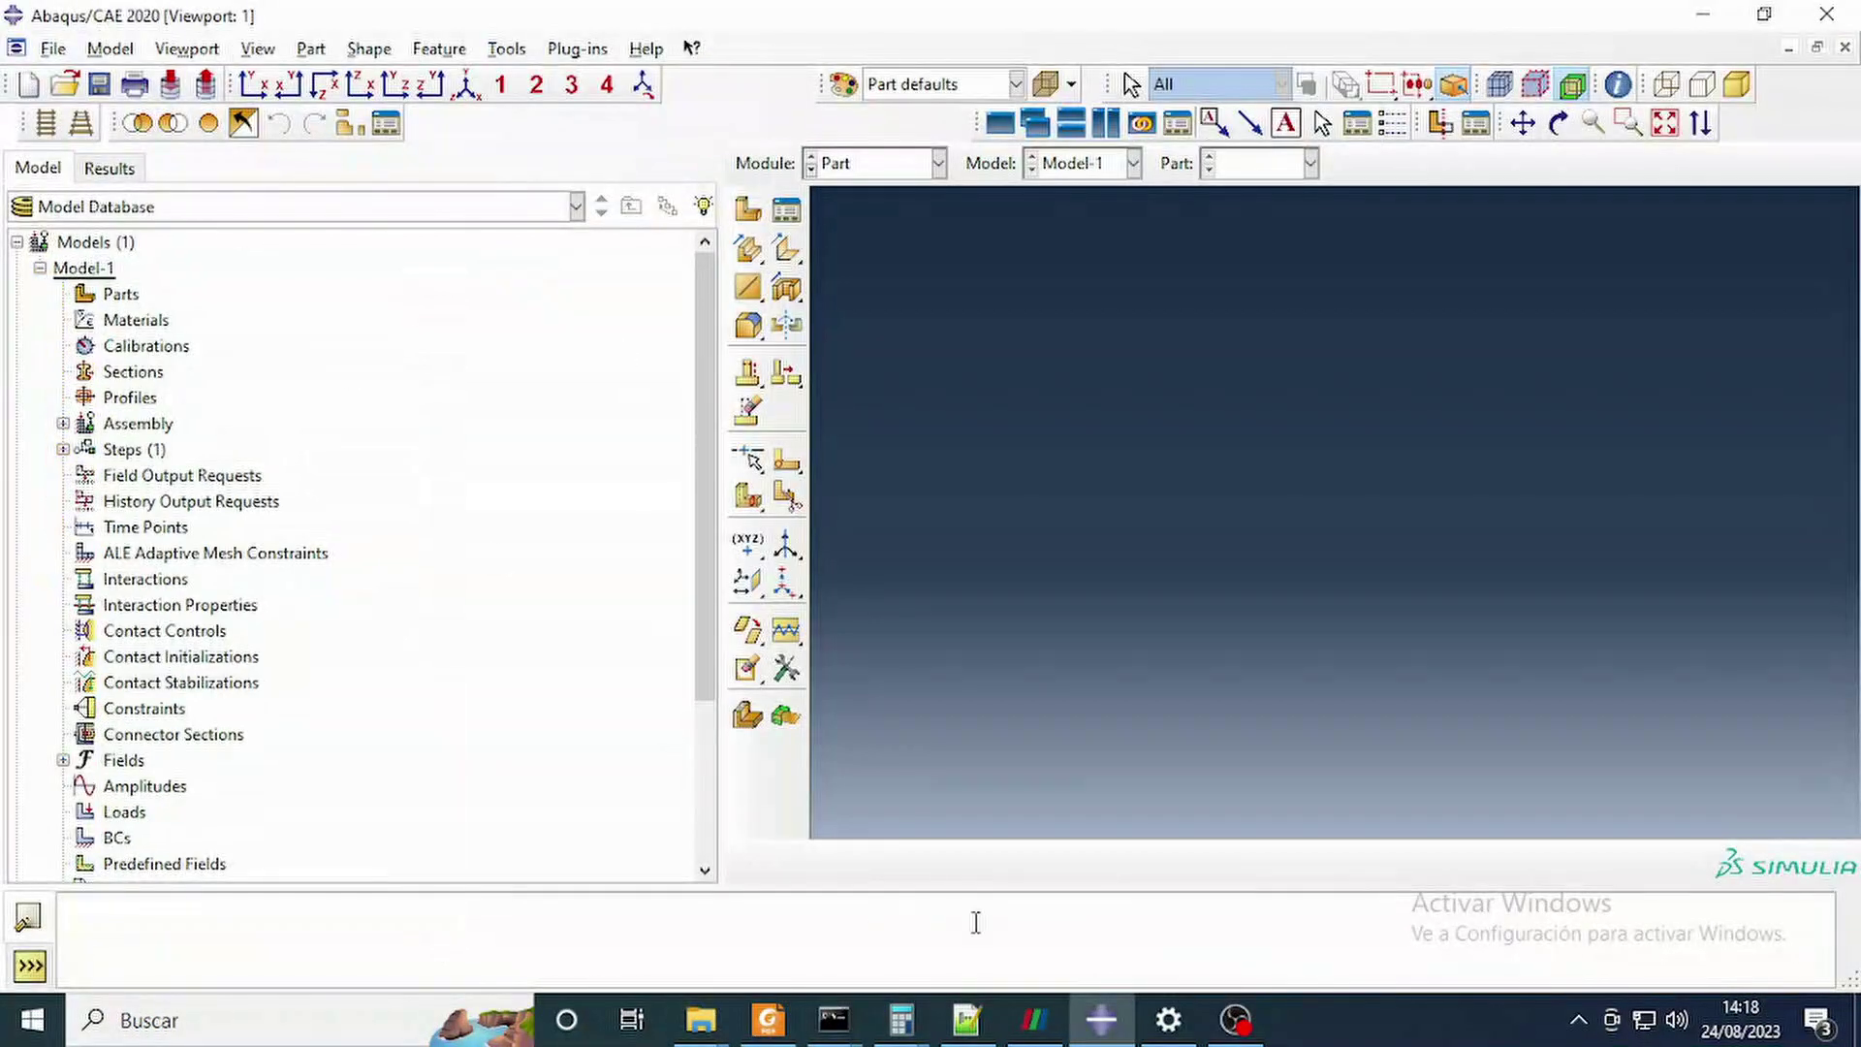
Create a 3D deformable solid extrusion part with approximate size 0.3, checking the cylinder's dimensions in the thesis PDF.
left_click(114, 294)
right_click(116, 293)
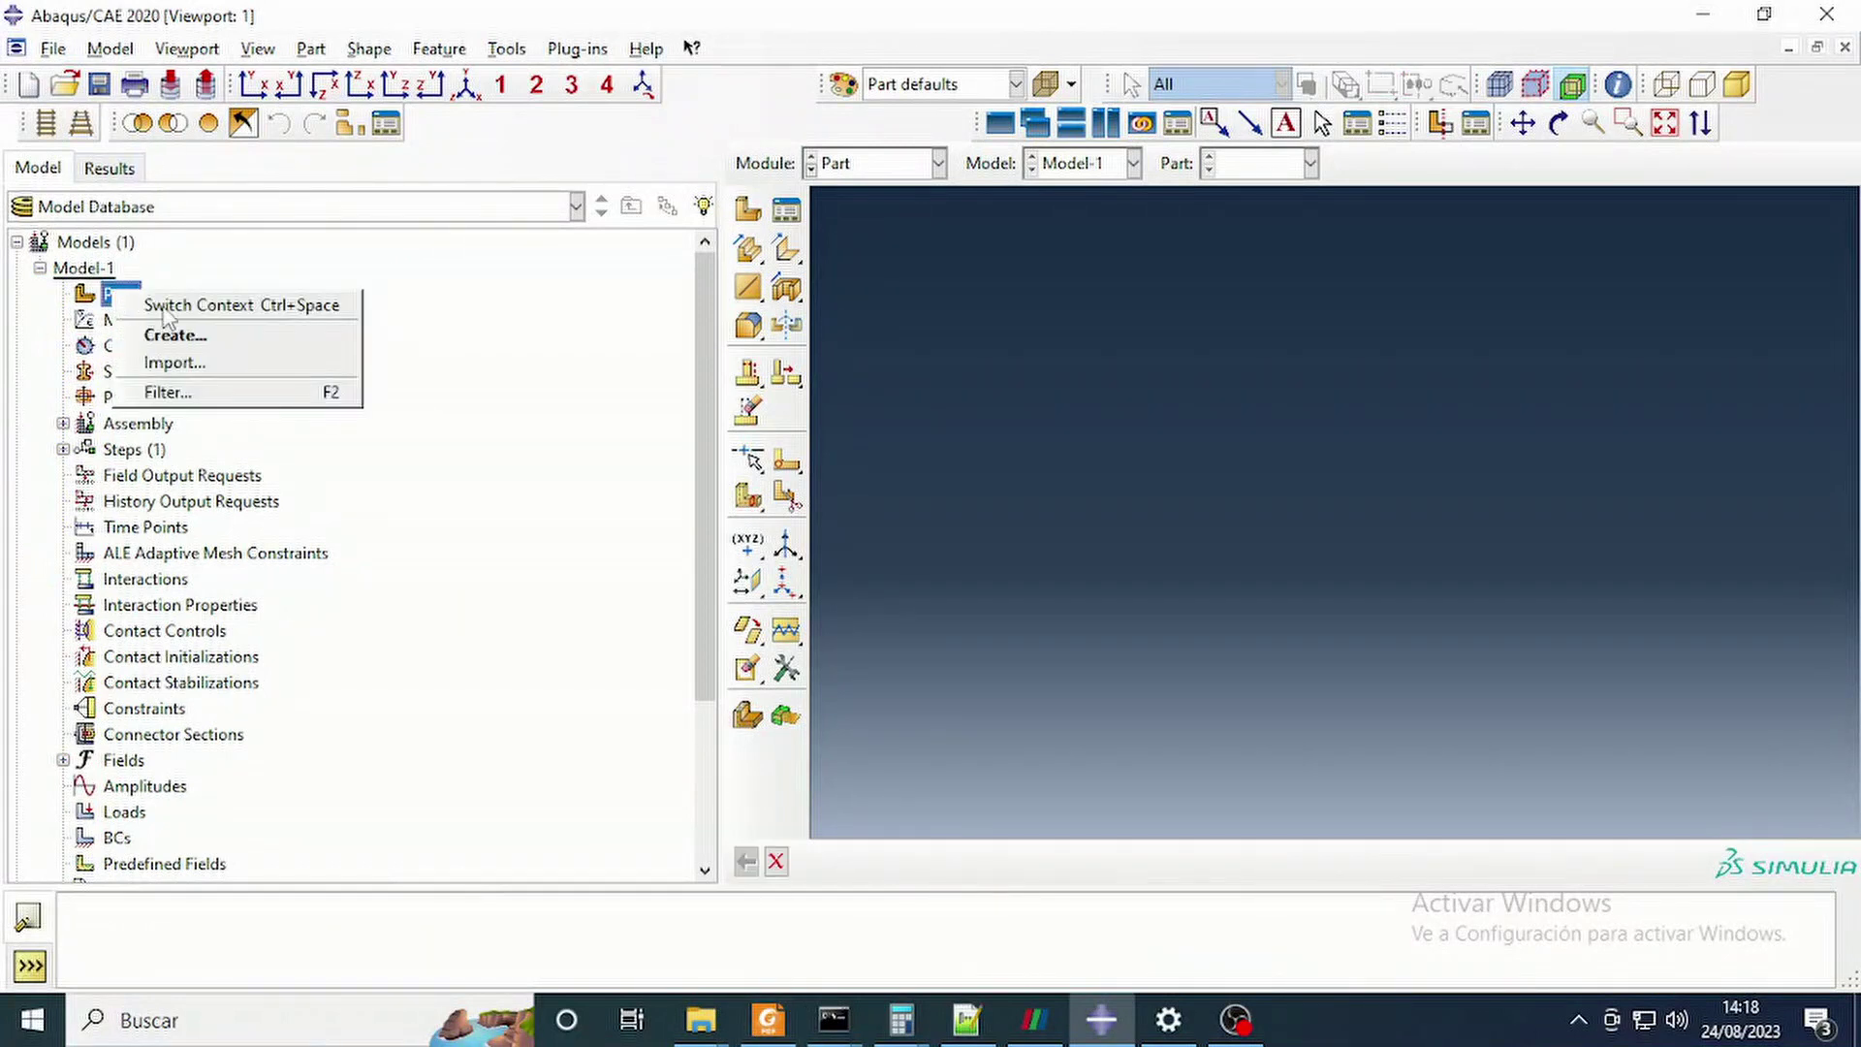
left_click(237, 338)
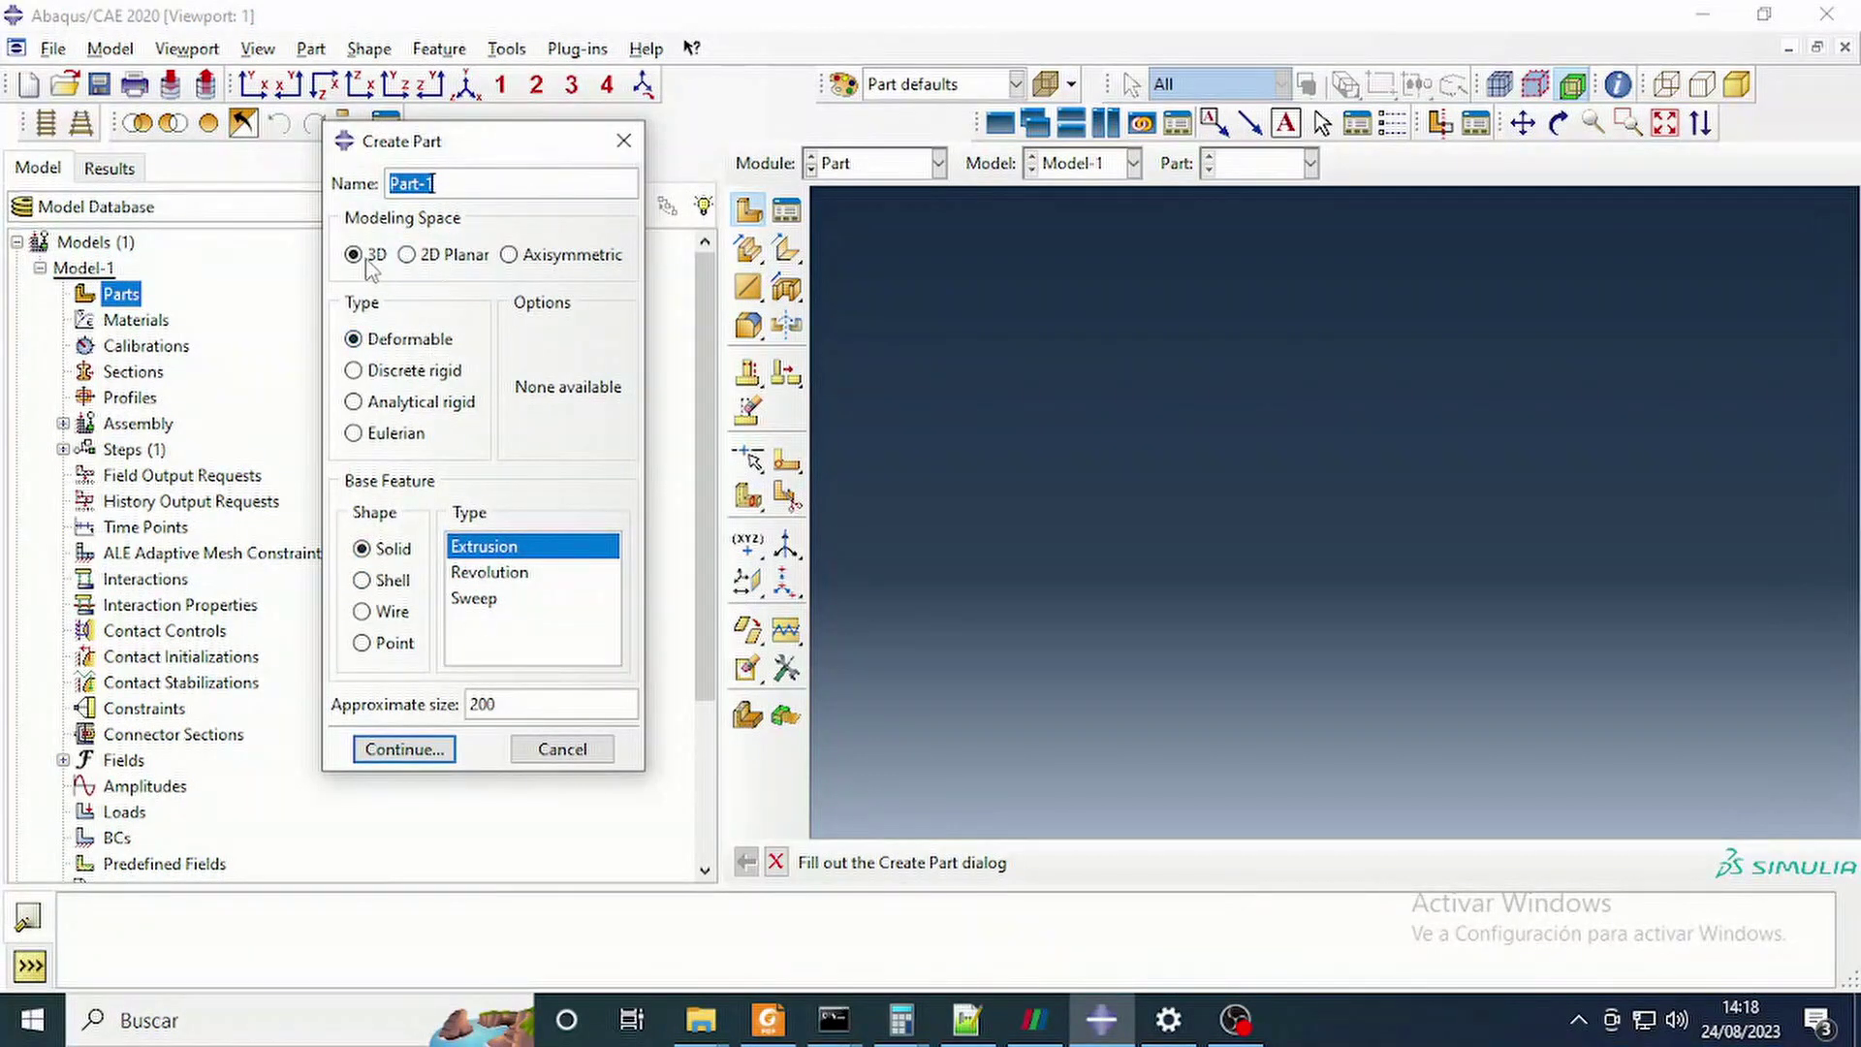
double_click(506, 704)
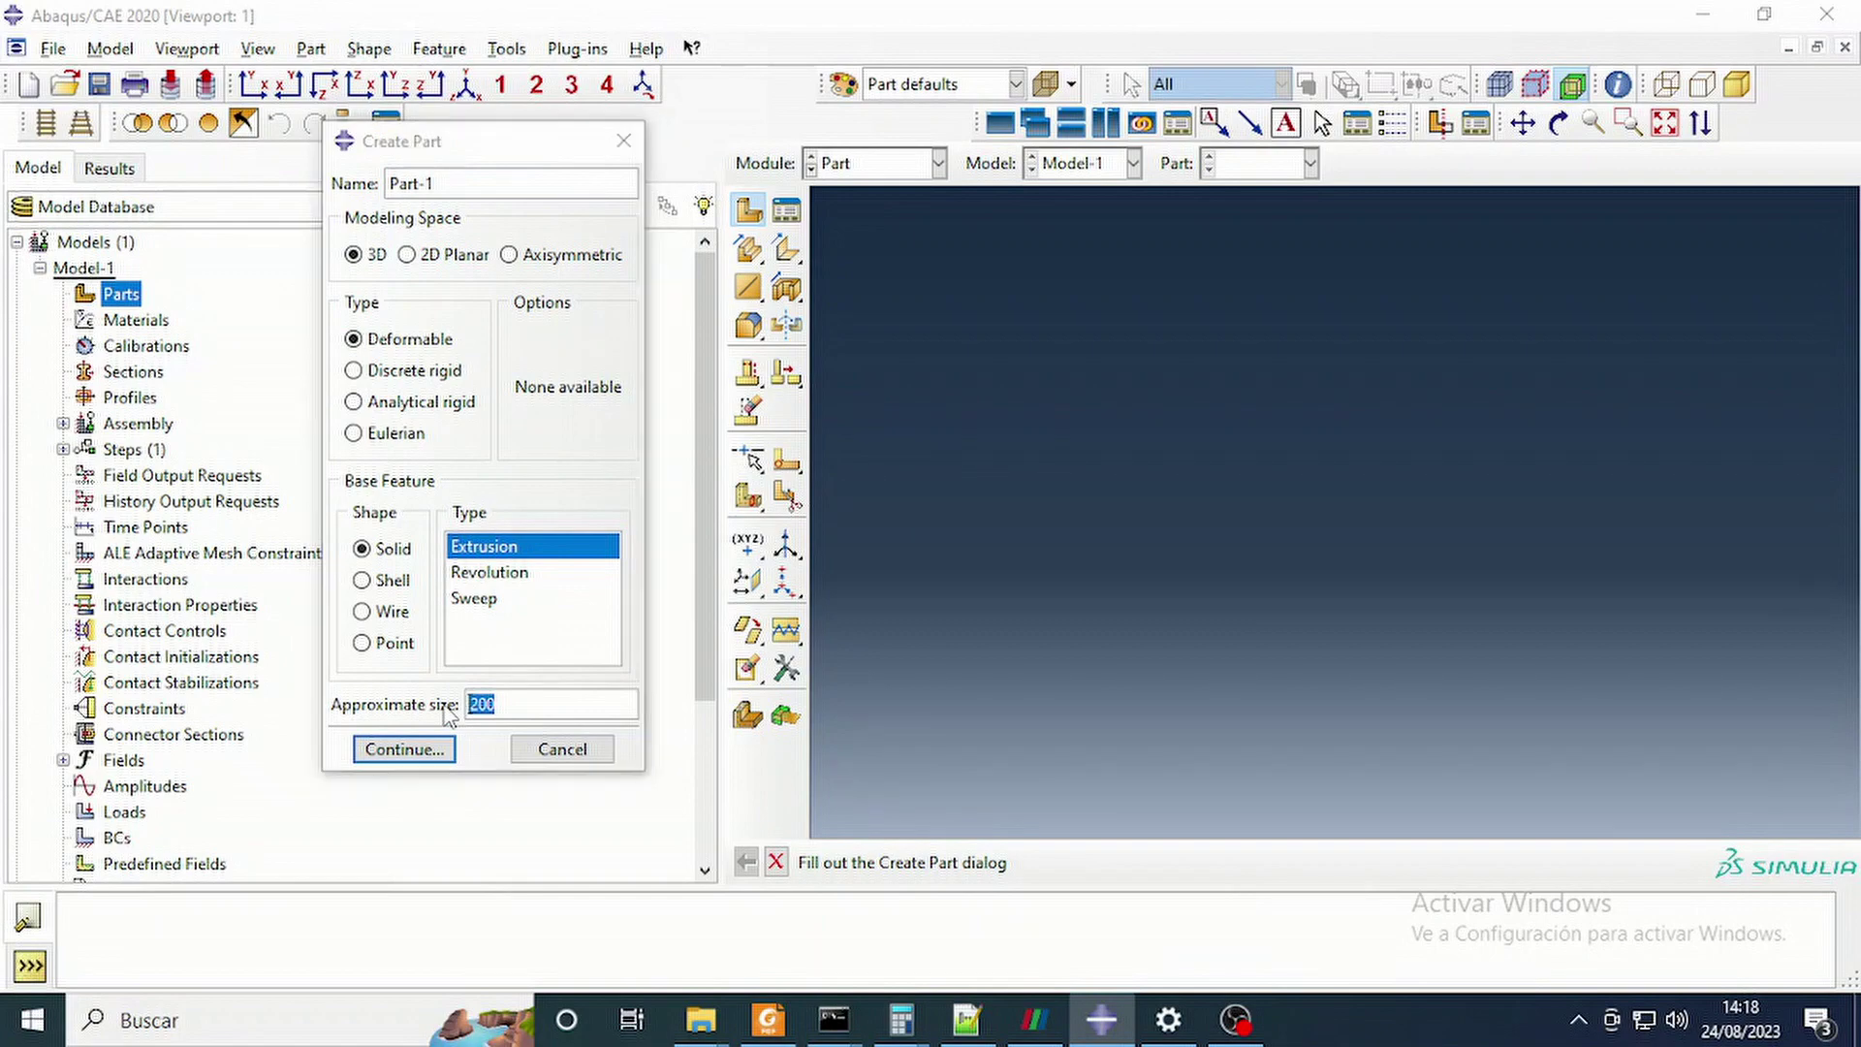
key("alt+Tab")
scroll(1122, 388, "up", 5)
scroll(1123, 393, "down", 5)
scroll(1124, 393, "up", 5)
scroll(1196, 450, "up", 4, "ctrl")
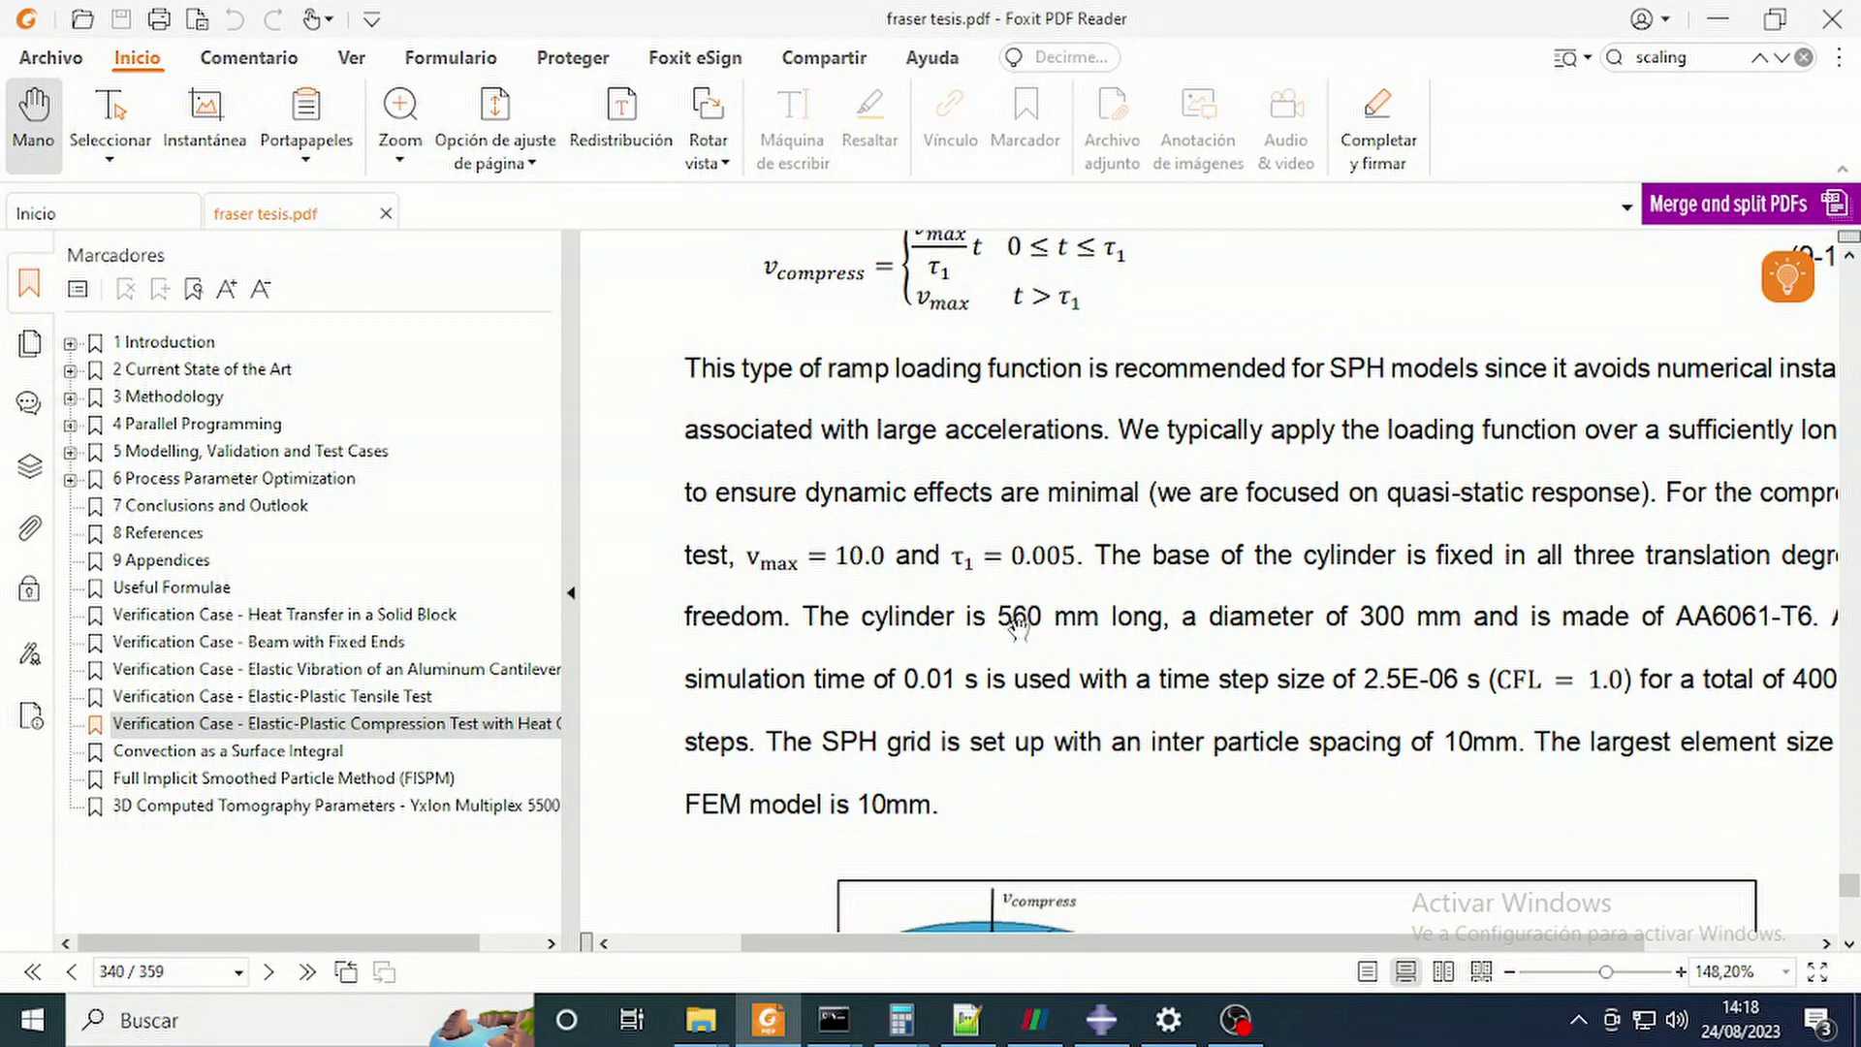
key("alt+Tab")
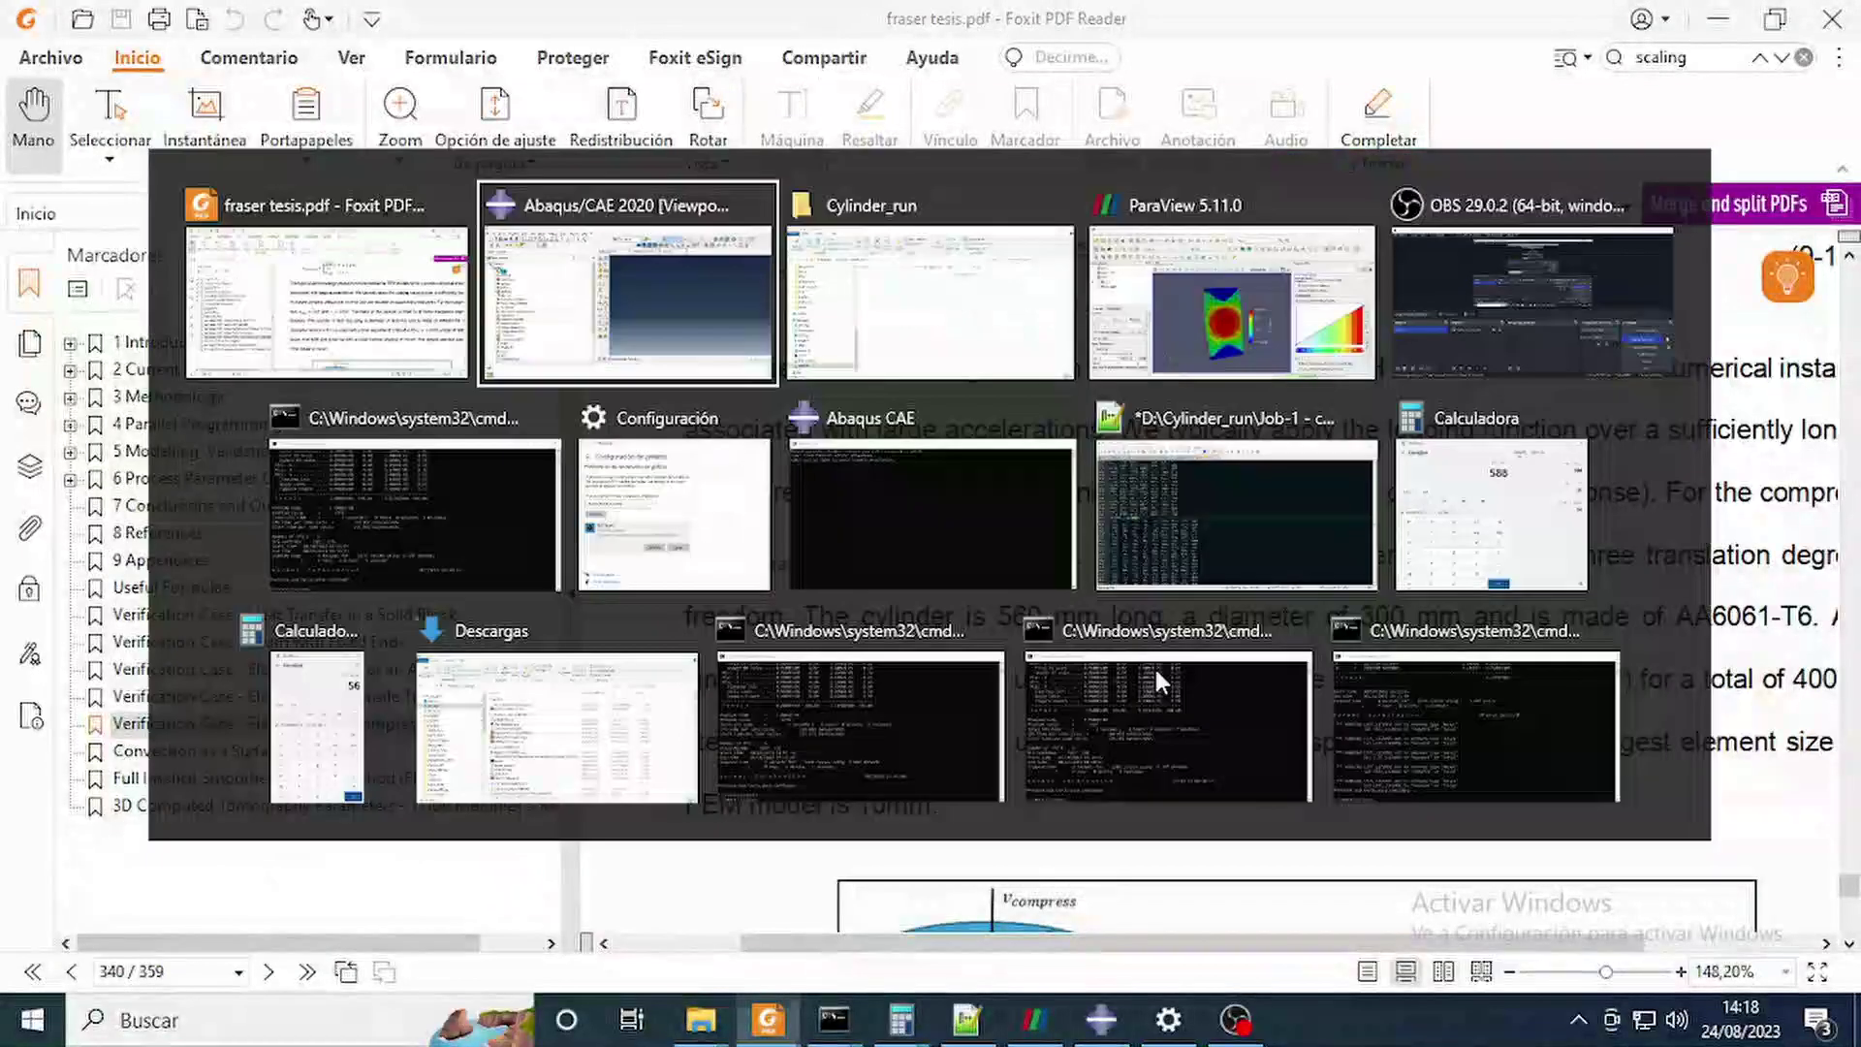
type(".3")
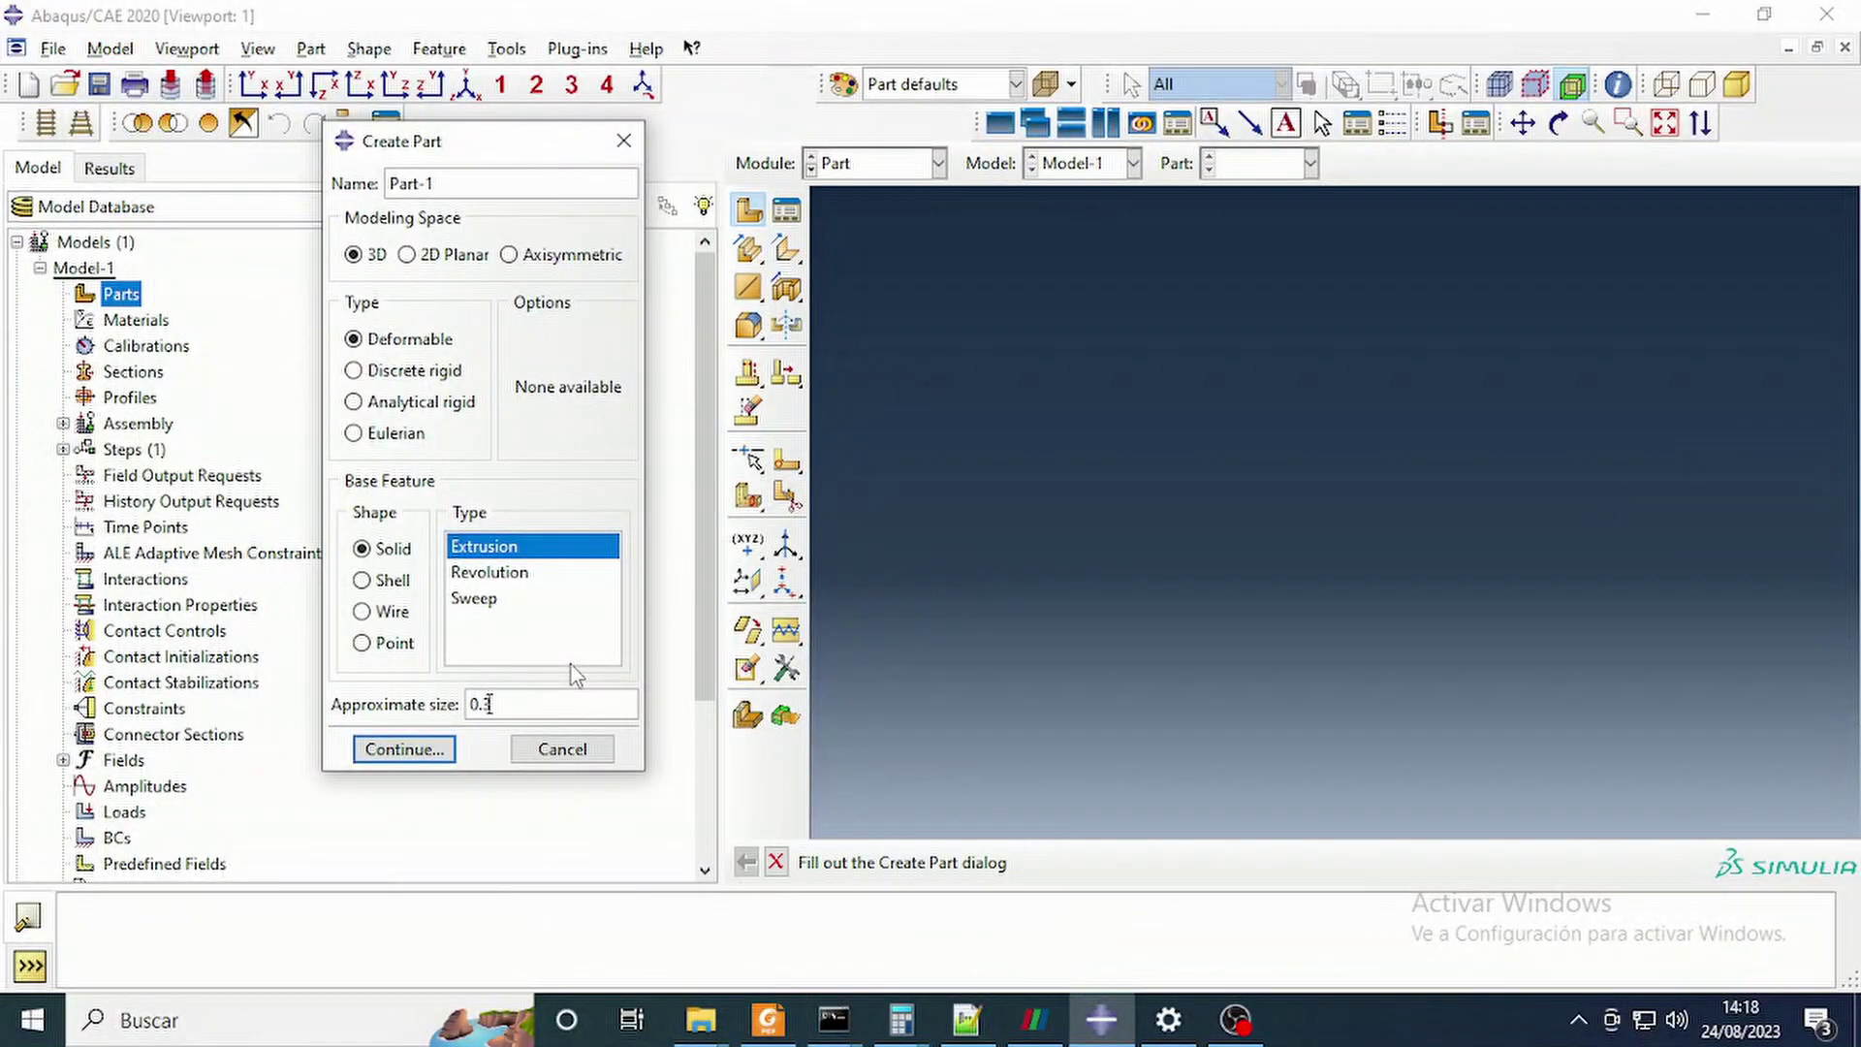
left_click(405, 748)
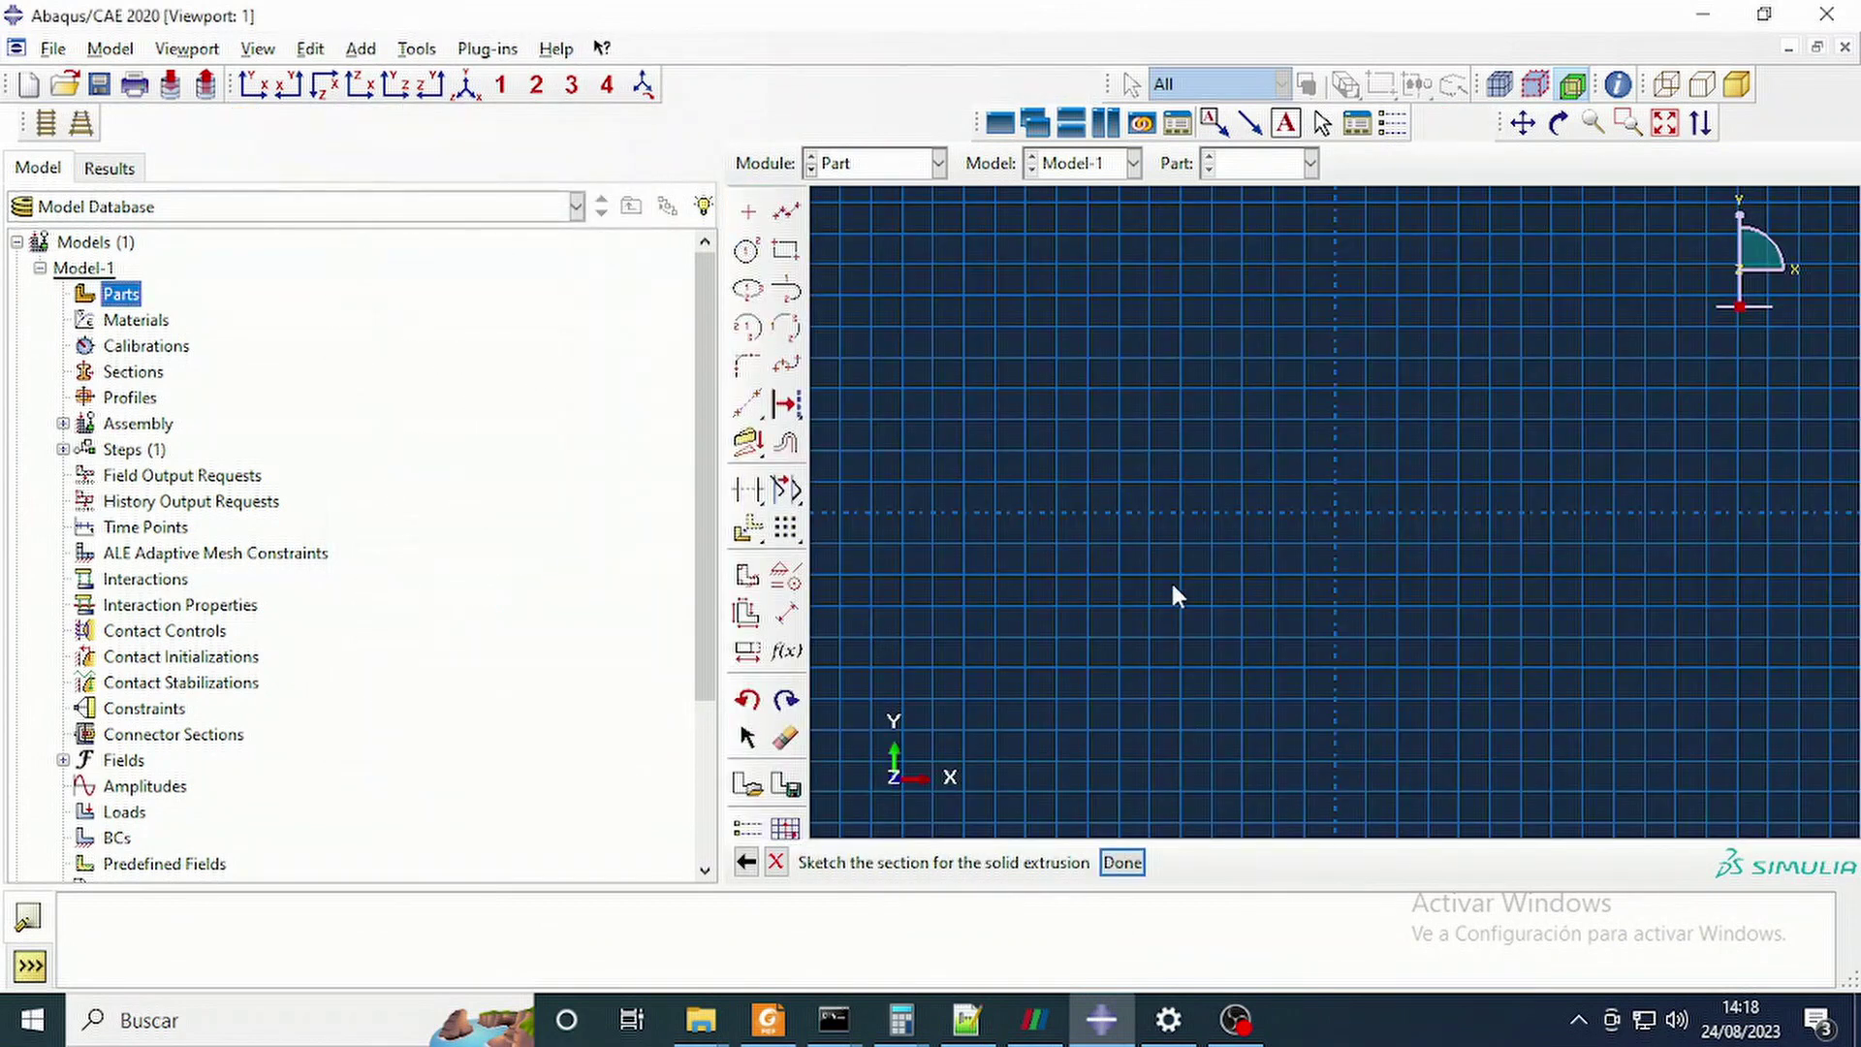
scroll(1179, 465, "down", 2)
left_click(746, 252)
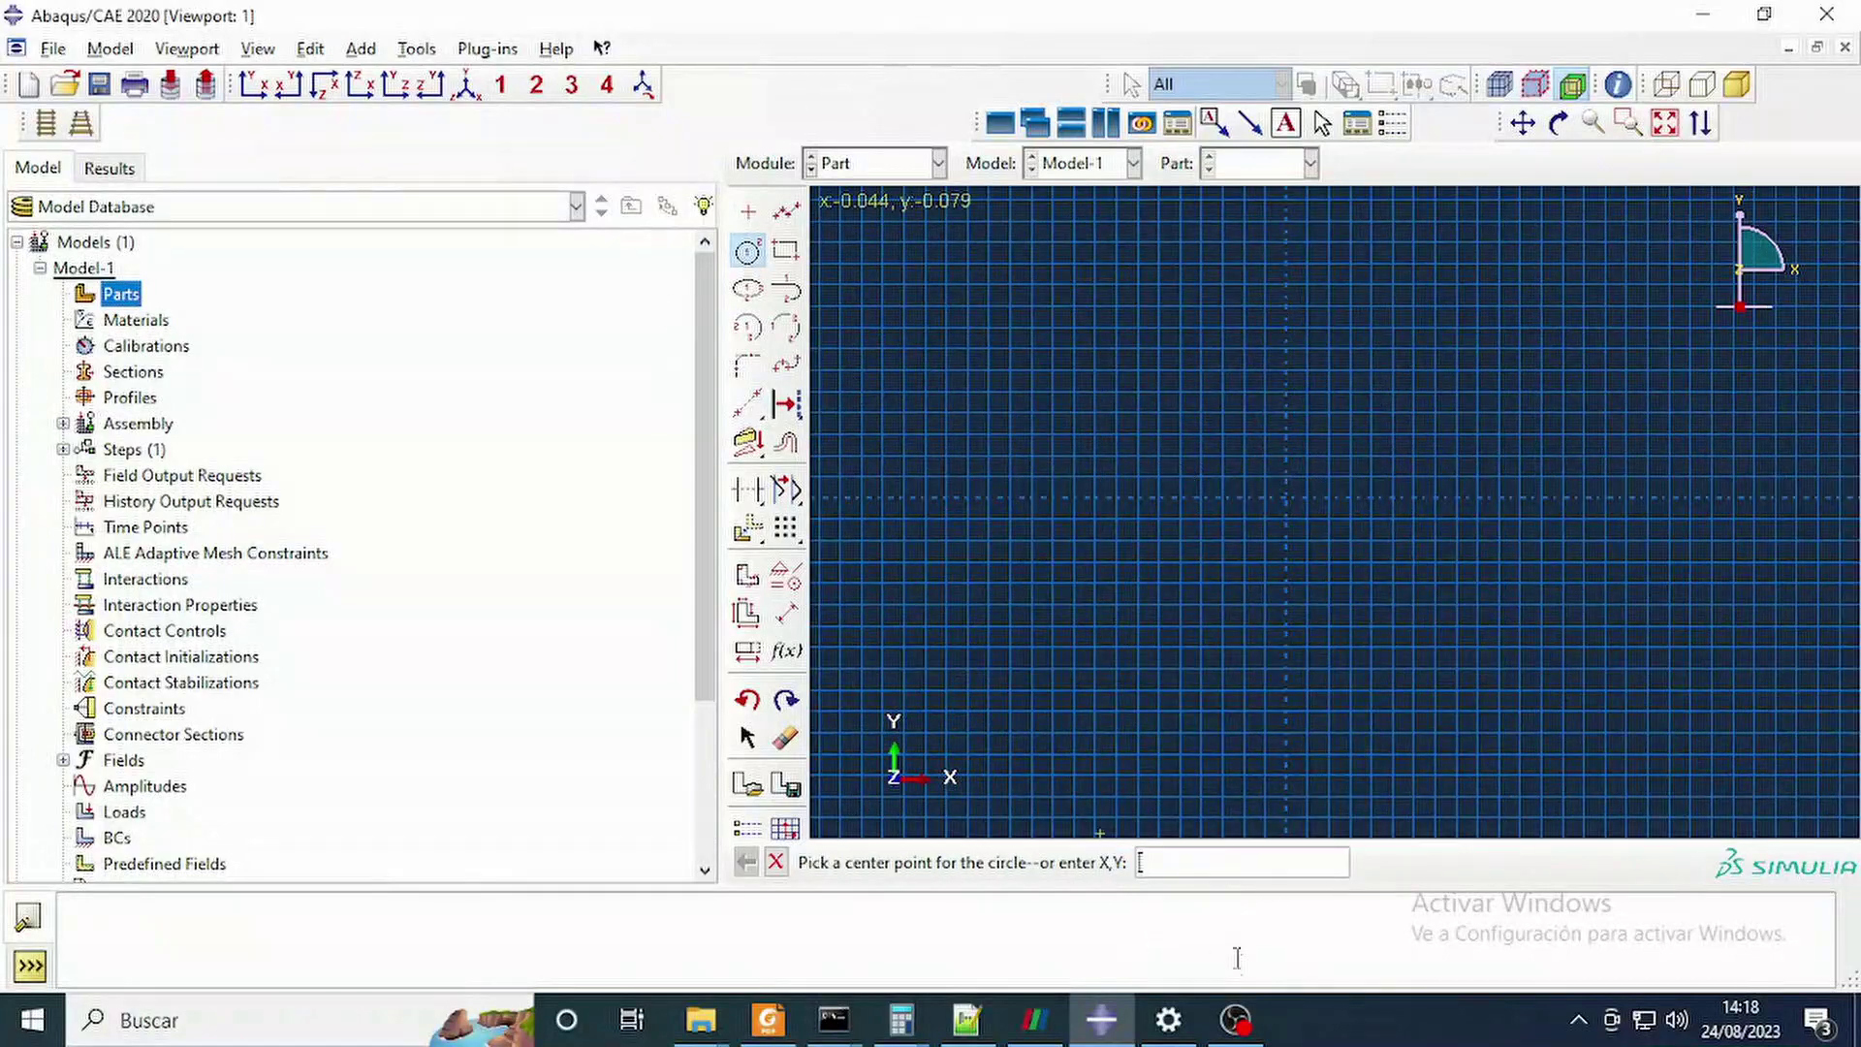
type("0,0")
key("Return")
scroll(1306, 605, "down", 2)
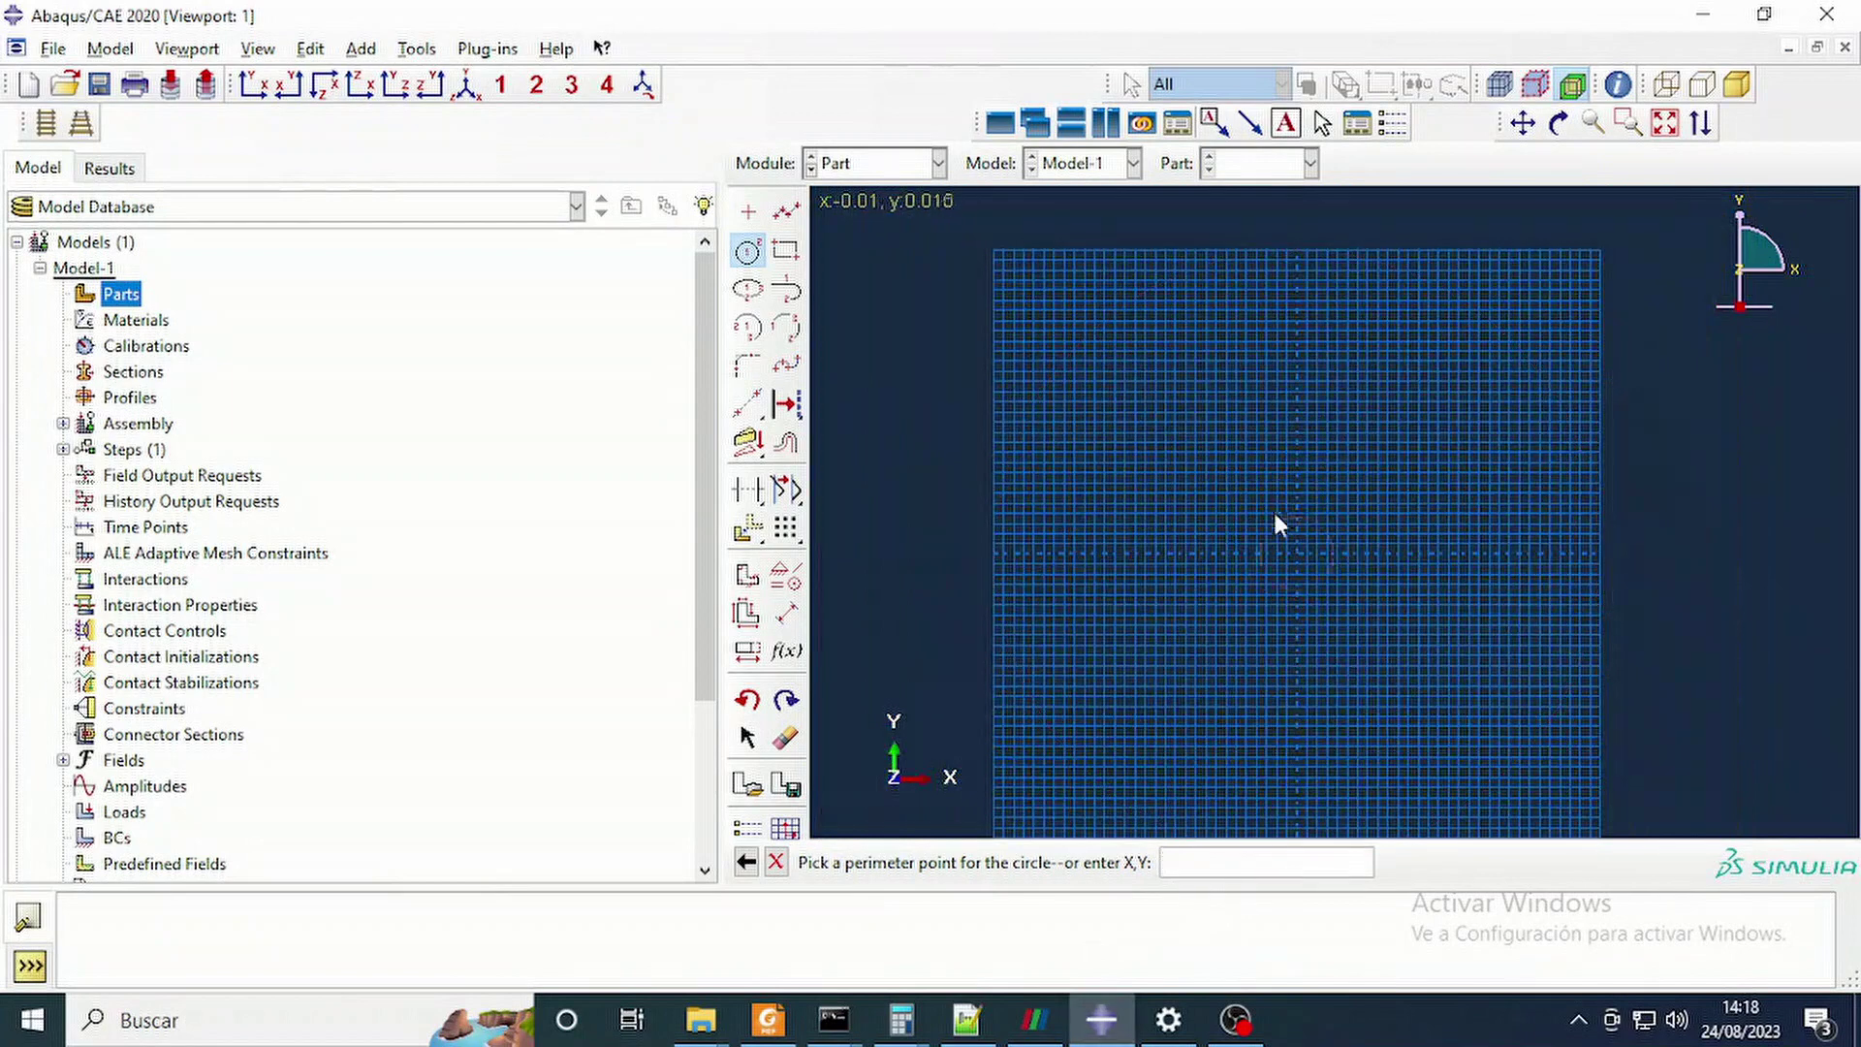
left_click(1217, 863)
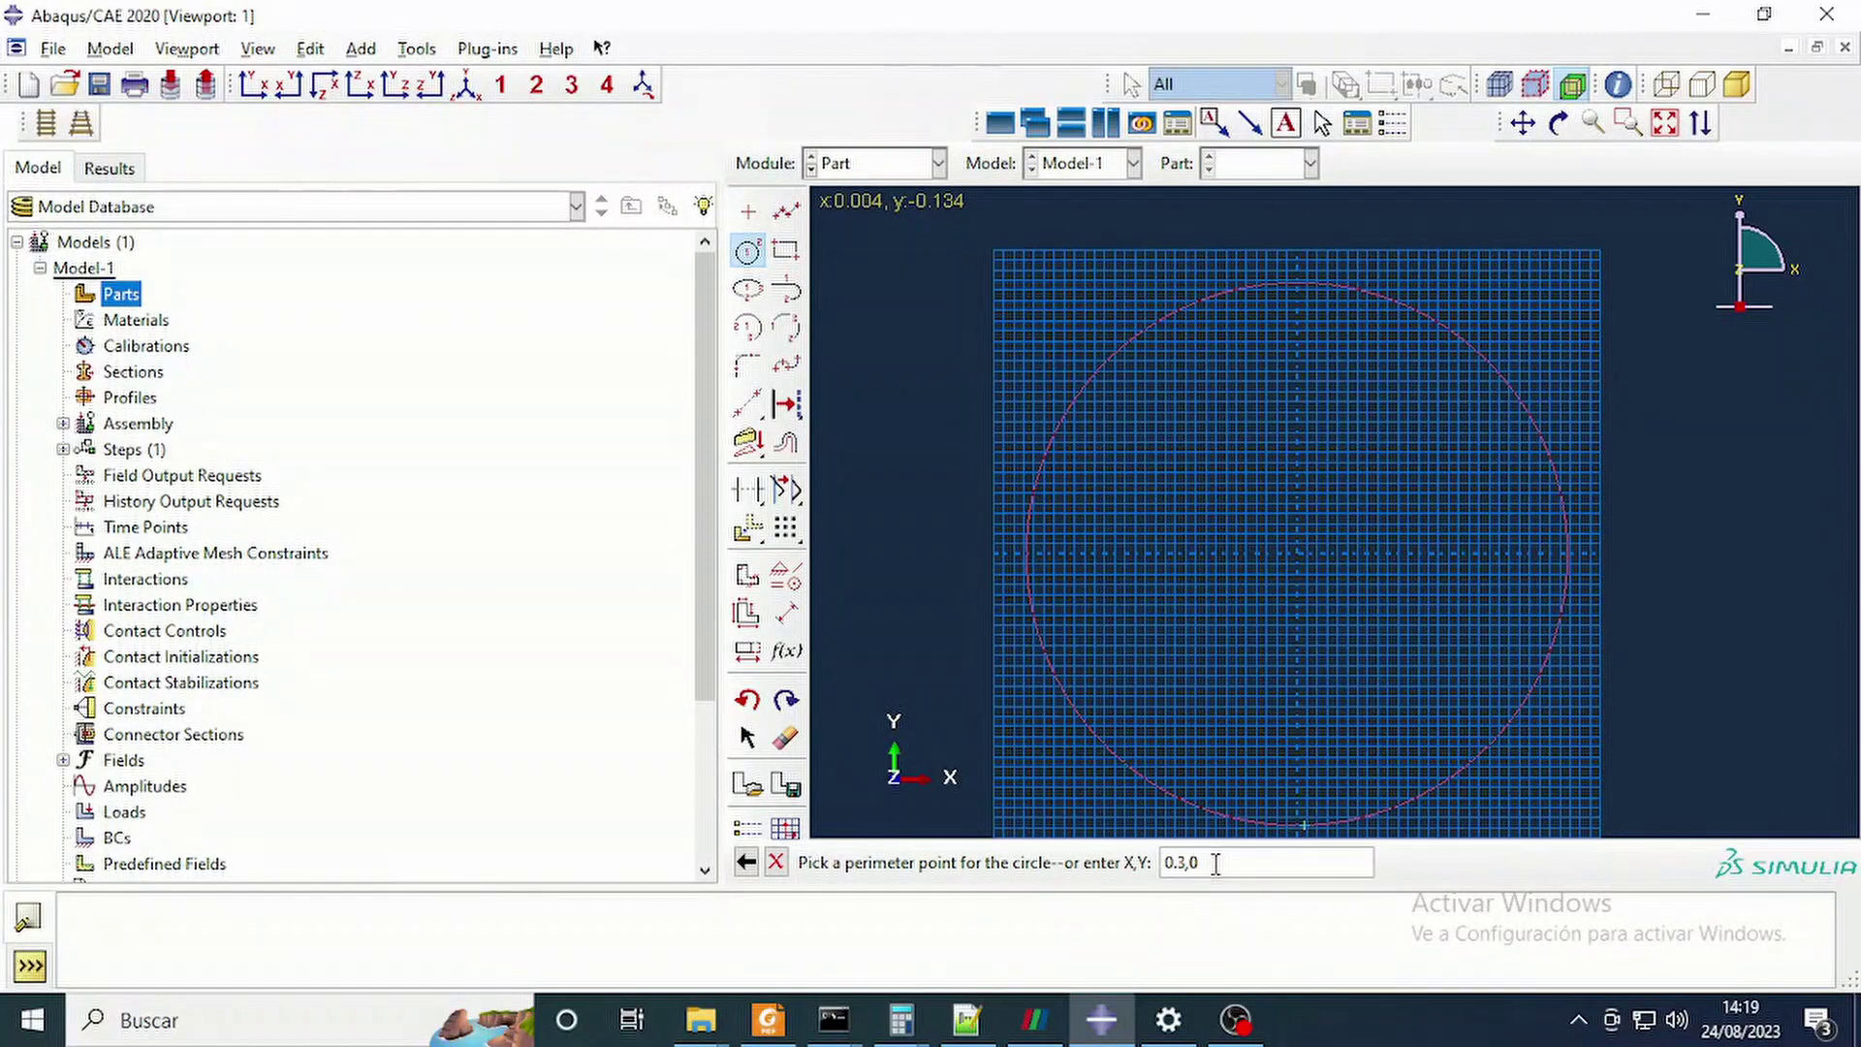
key("Return")
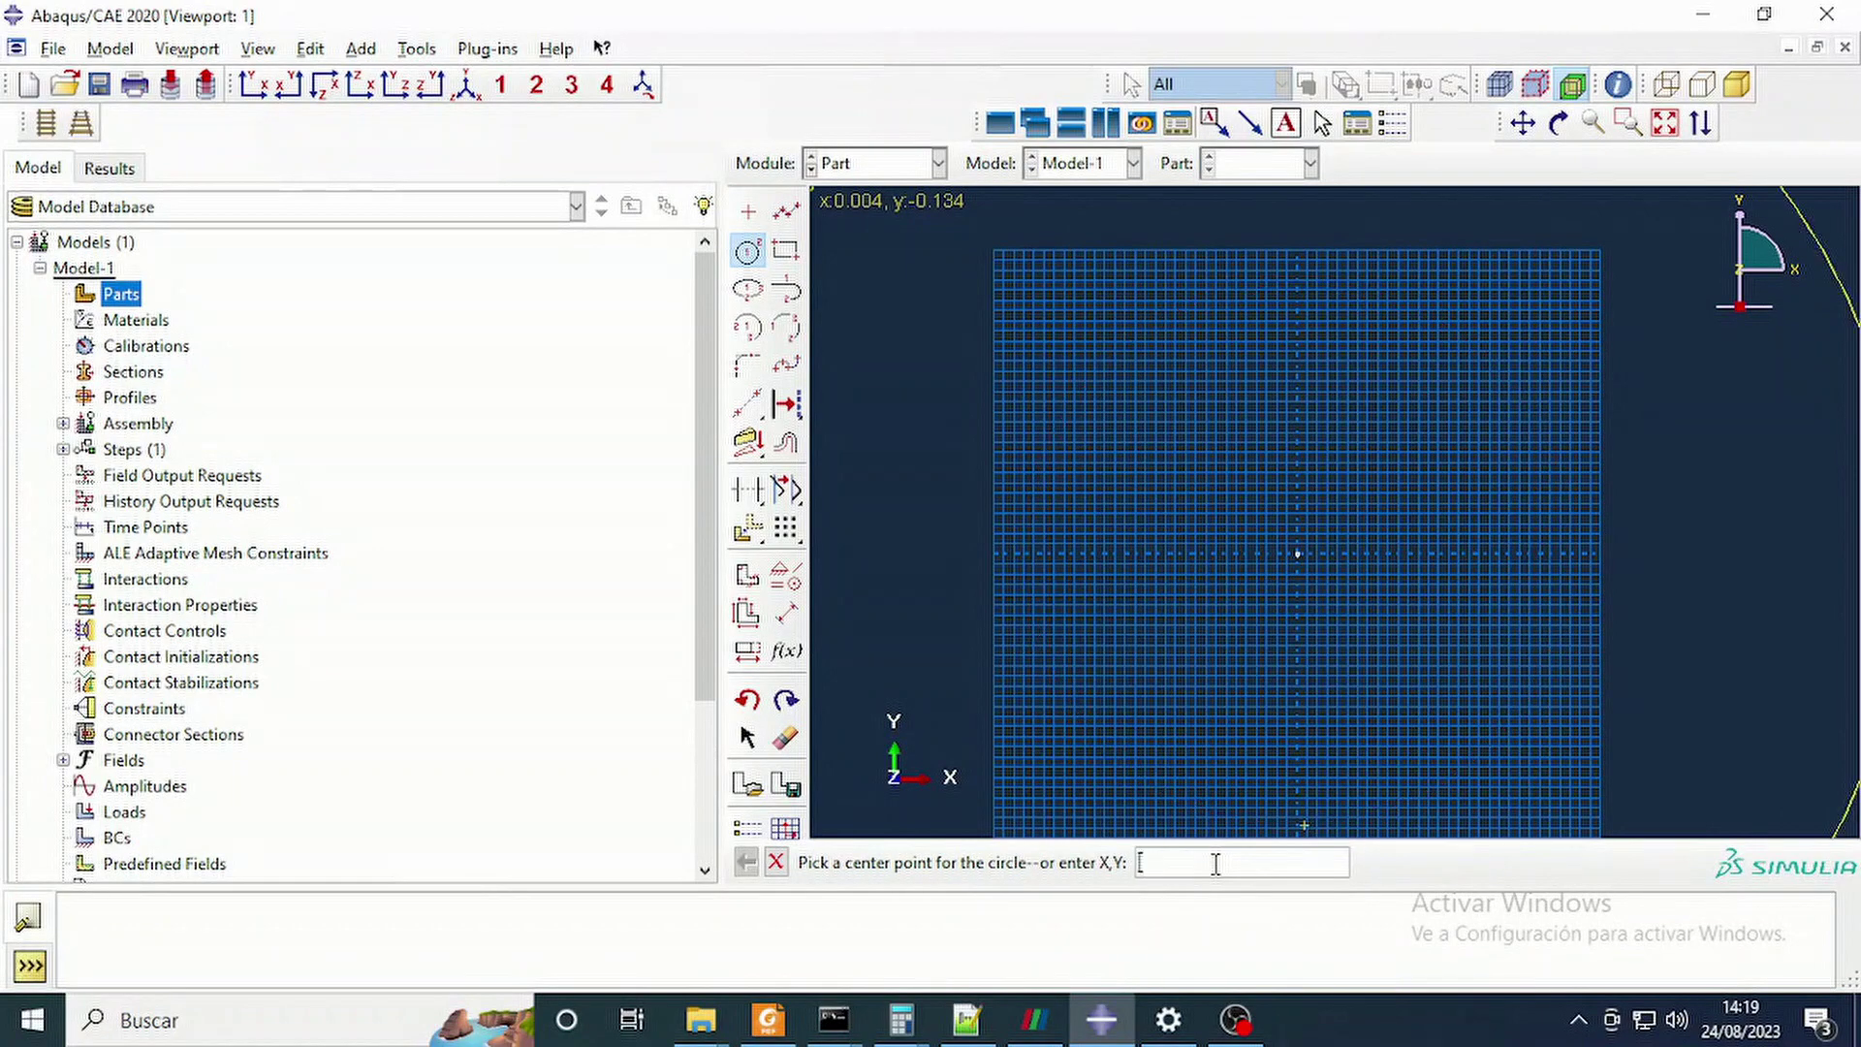
scroll(1303, 557, "down", 1)
scroll(1303, 554, "up", 6)
key("Escape")
key("Escape")
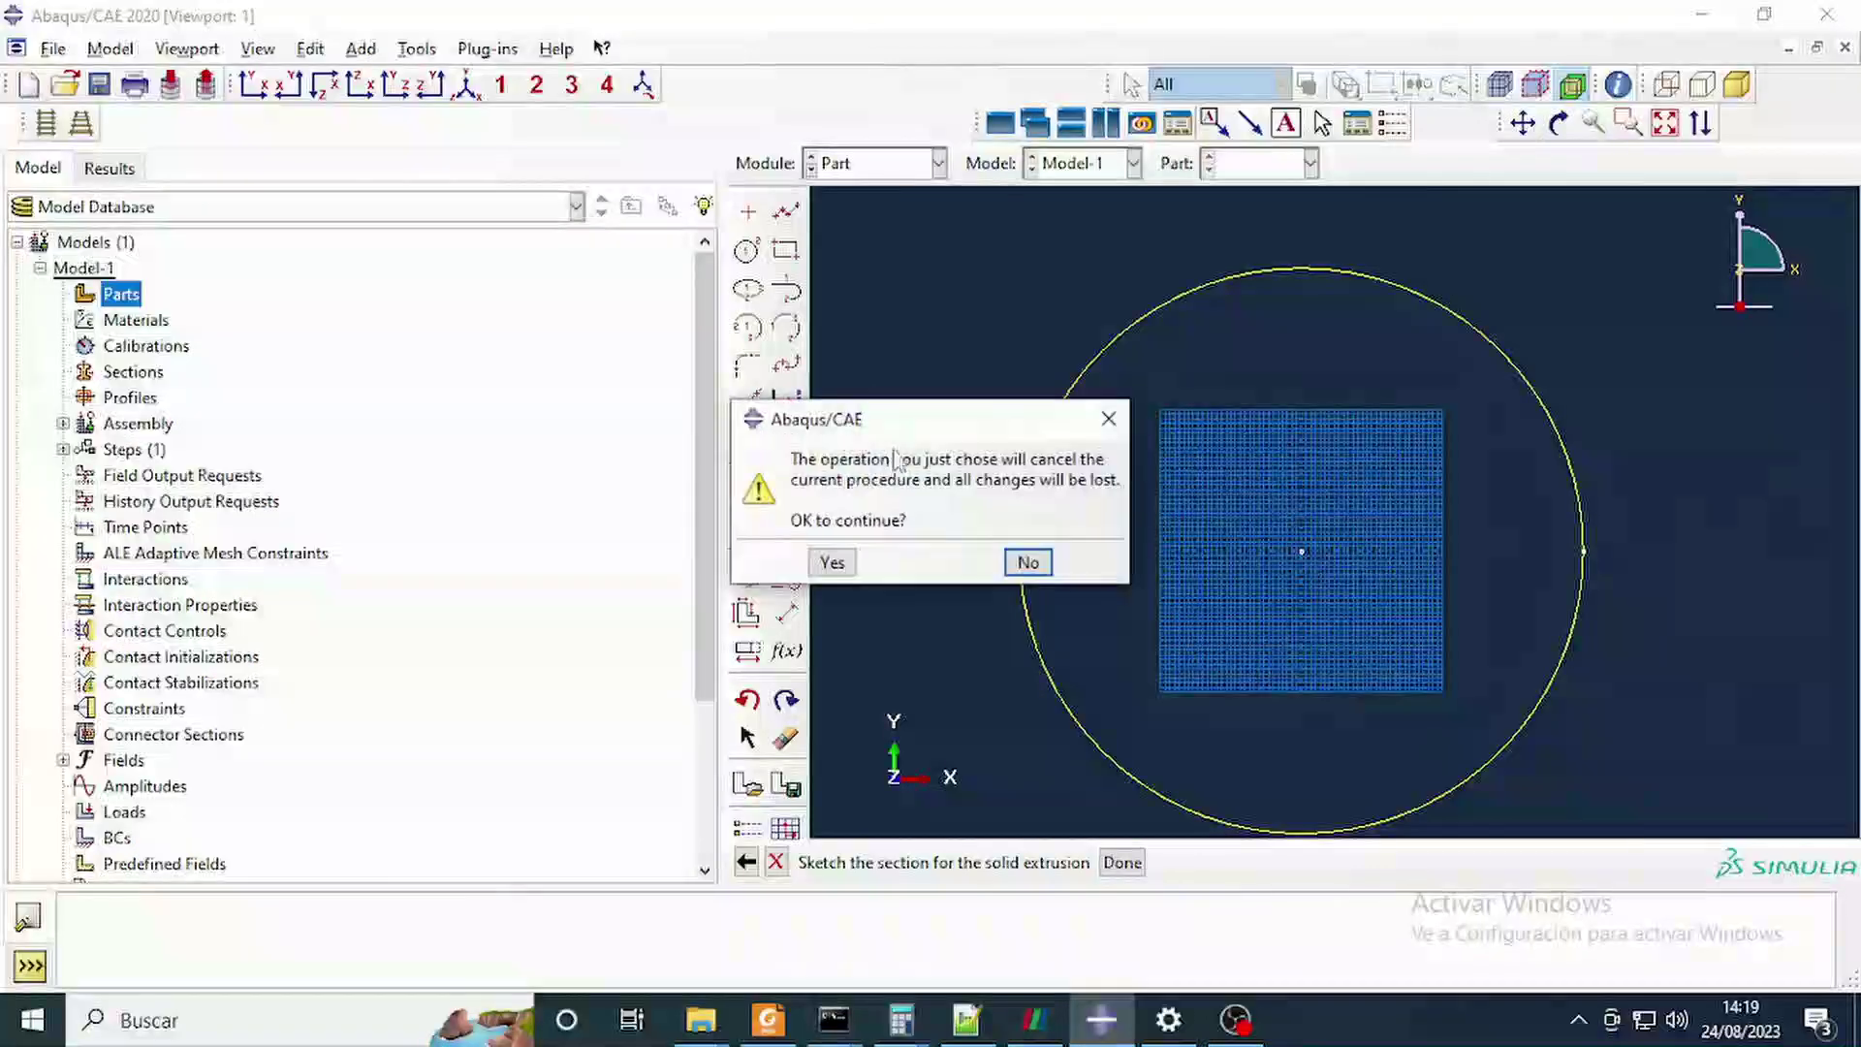
left_click(832, 562)
Restart the solid extrusion part with the same settings and sketch a circle centred on the origin, radius about 0.035.
right_click(115, 298)
left_click(160, 341)
left_click(412, 743)
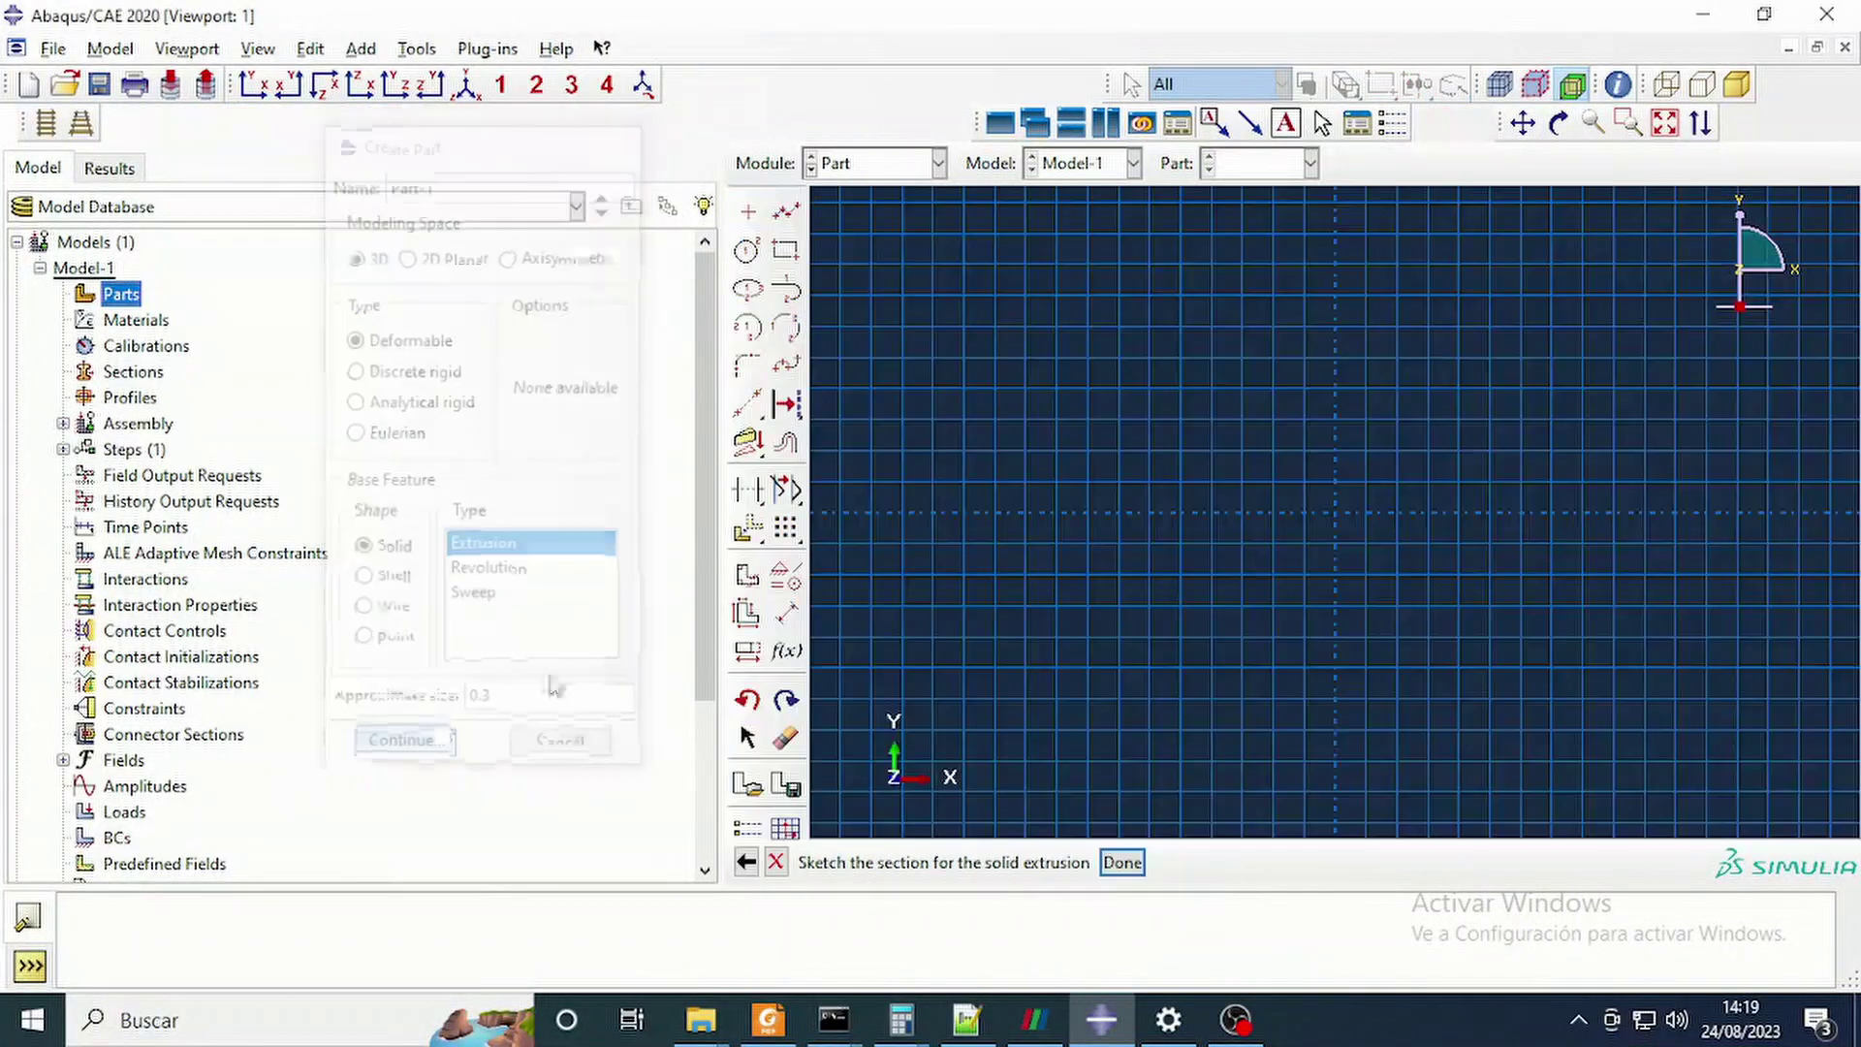
left_click(748, 252)
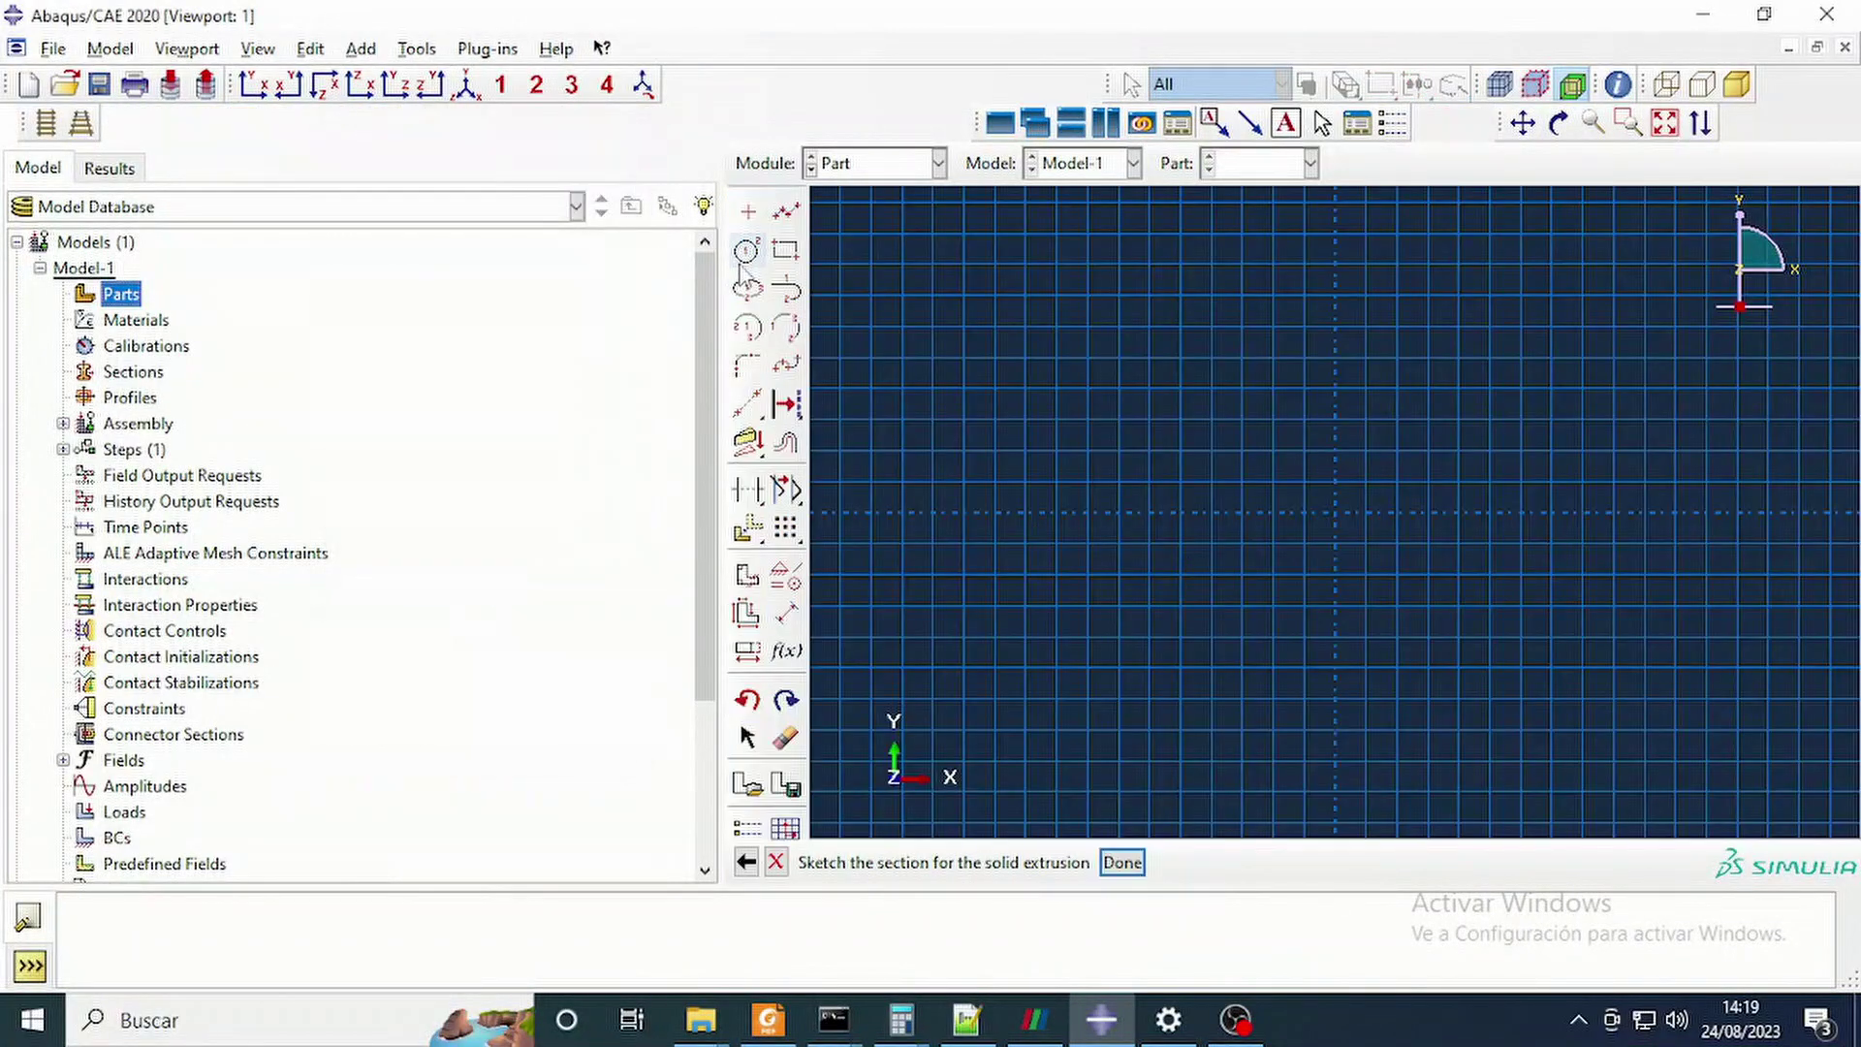
left_click(1334, 514)
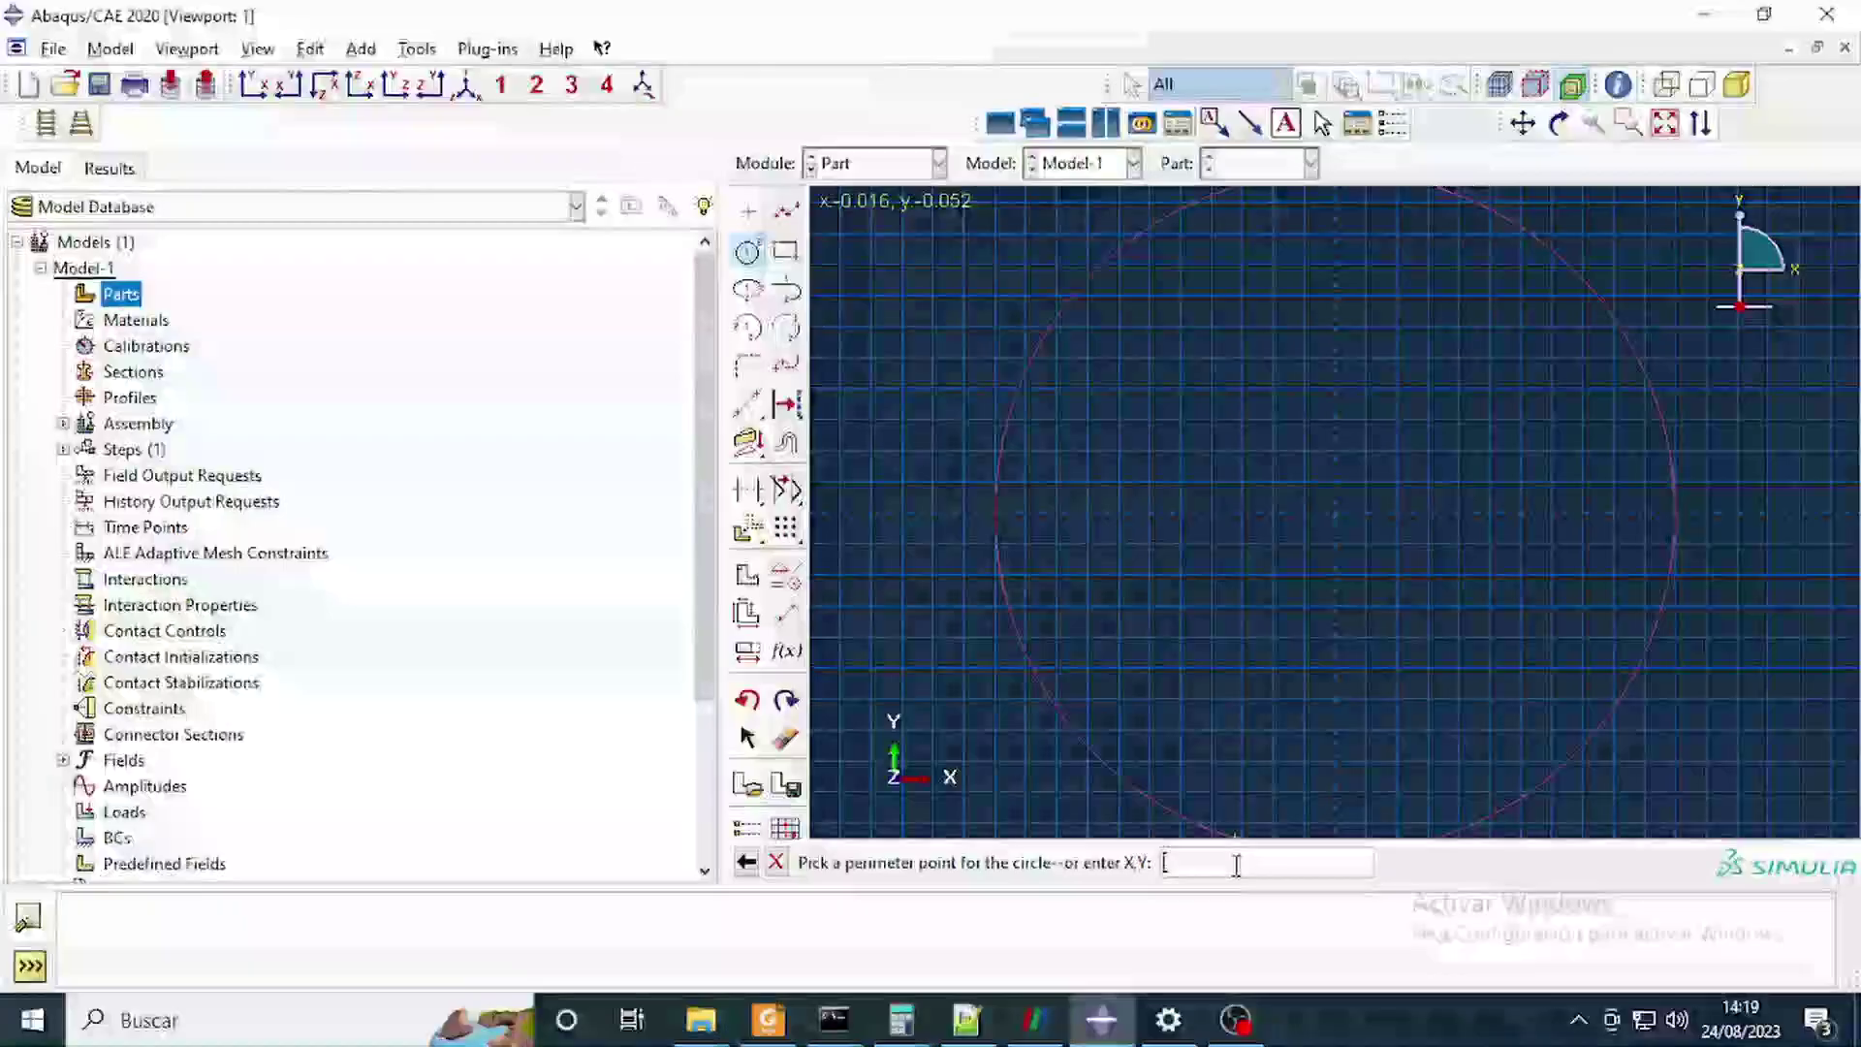
left_click(1172, 660)
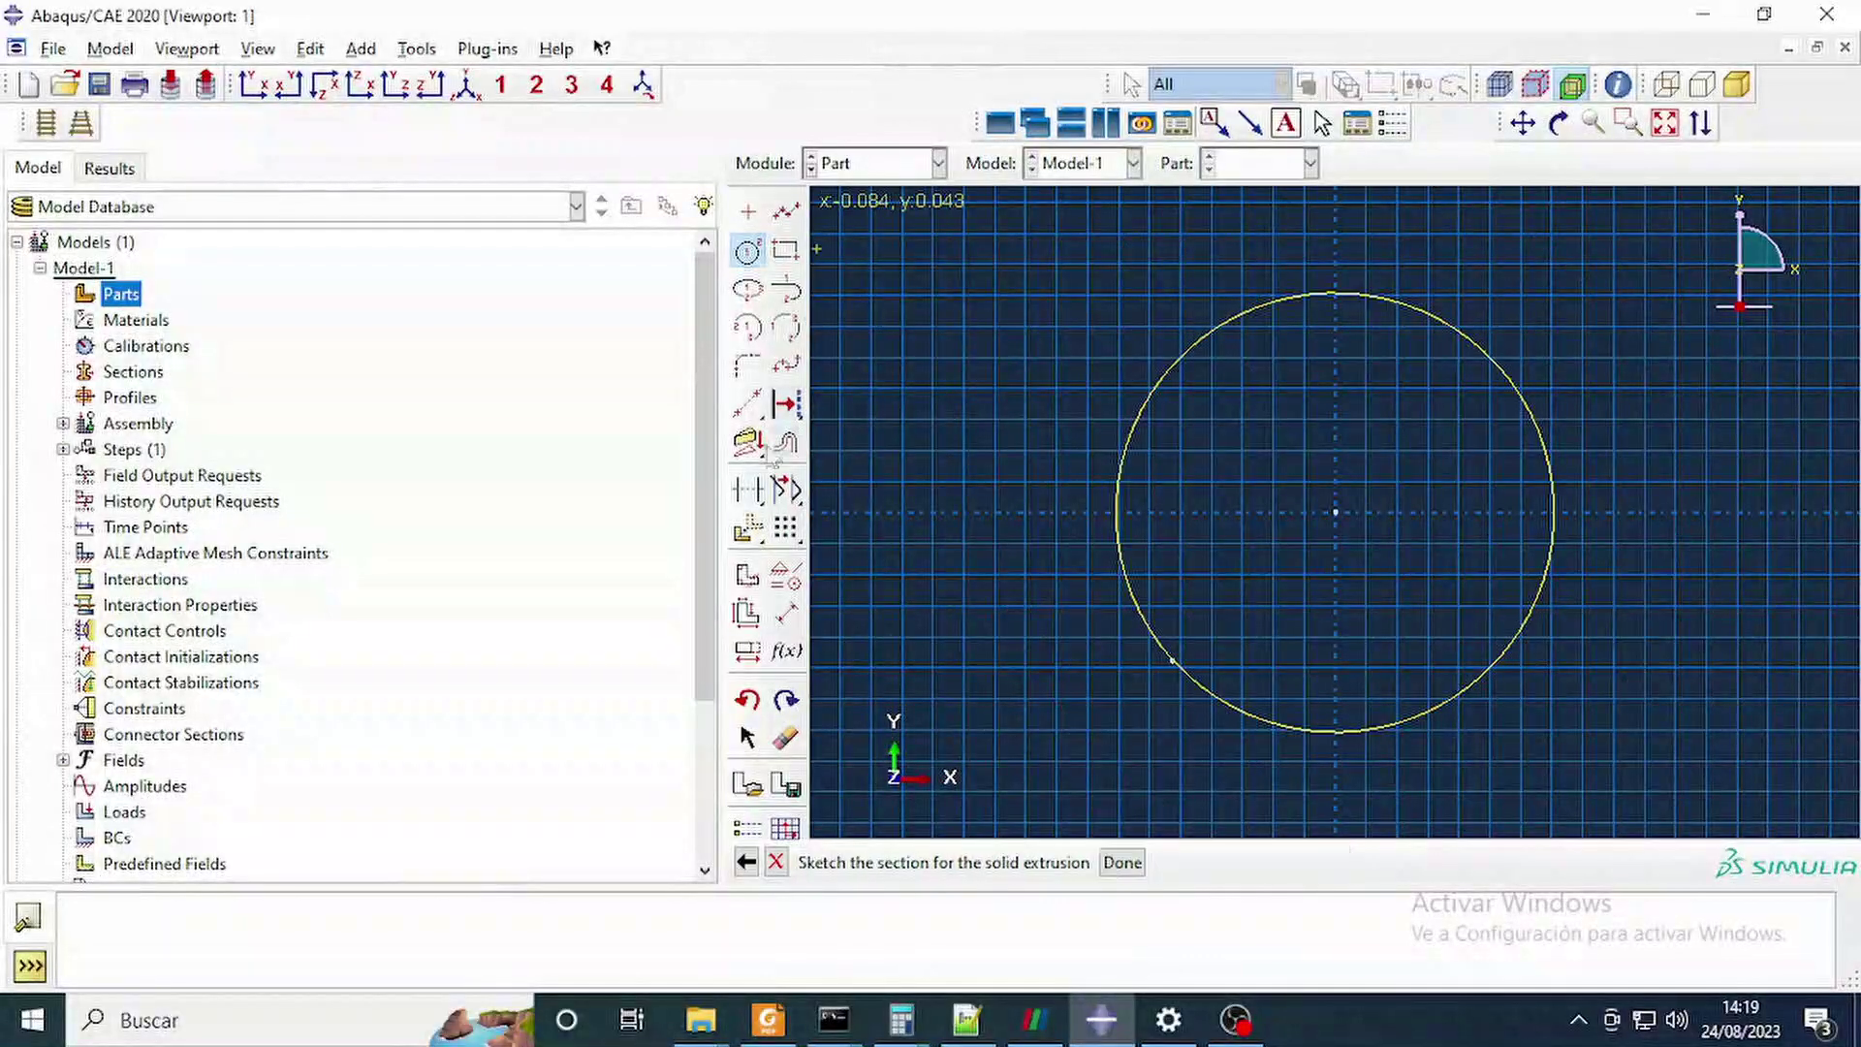
Add a radius dimension to the circle and set it to 0.015.
left_click(787, 614)
left_click(1122, 484)
left_click(1060, 405)
mouse_move(1021, 1035)
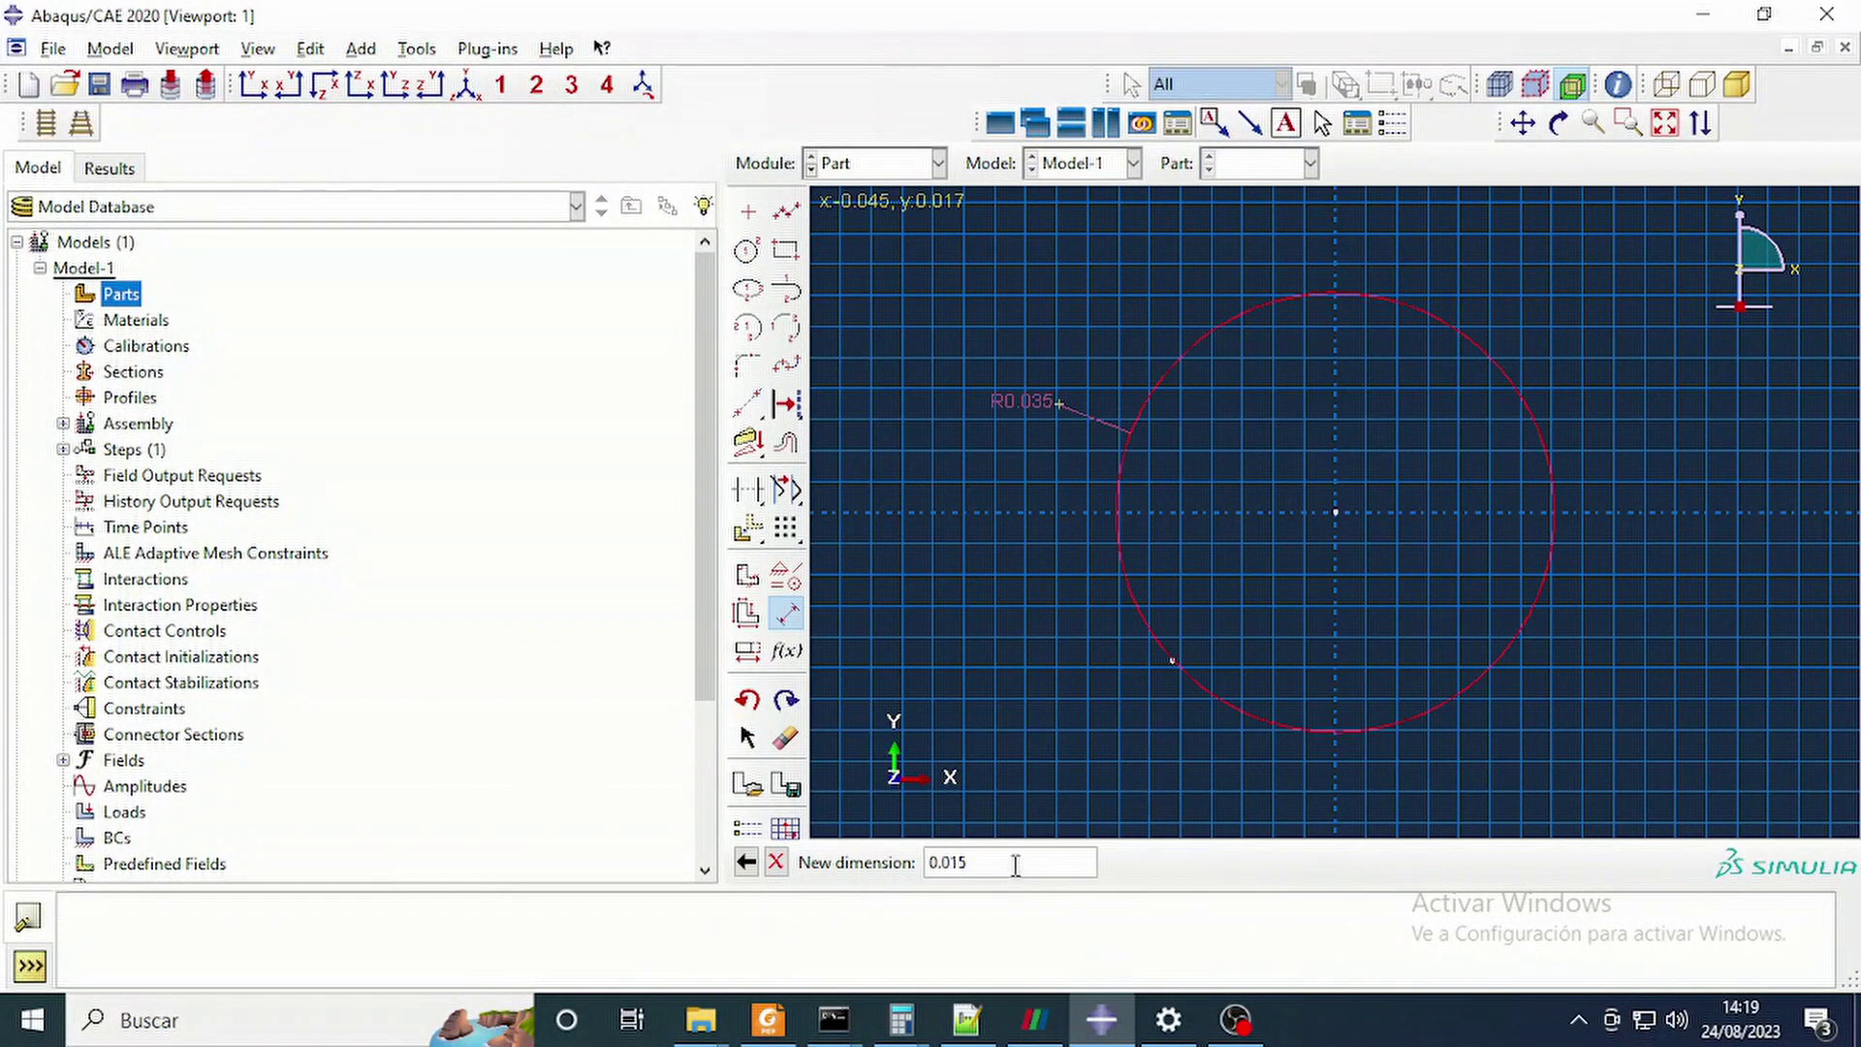
key("Return")
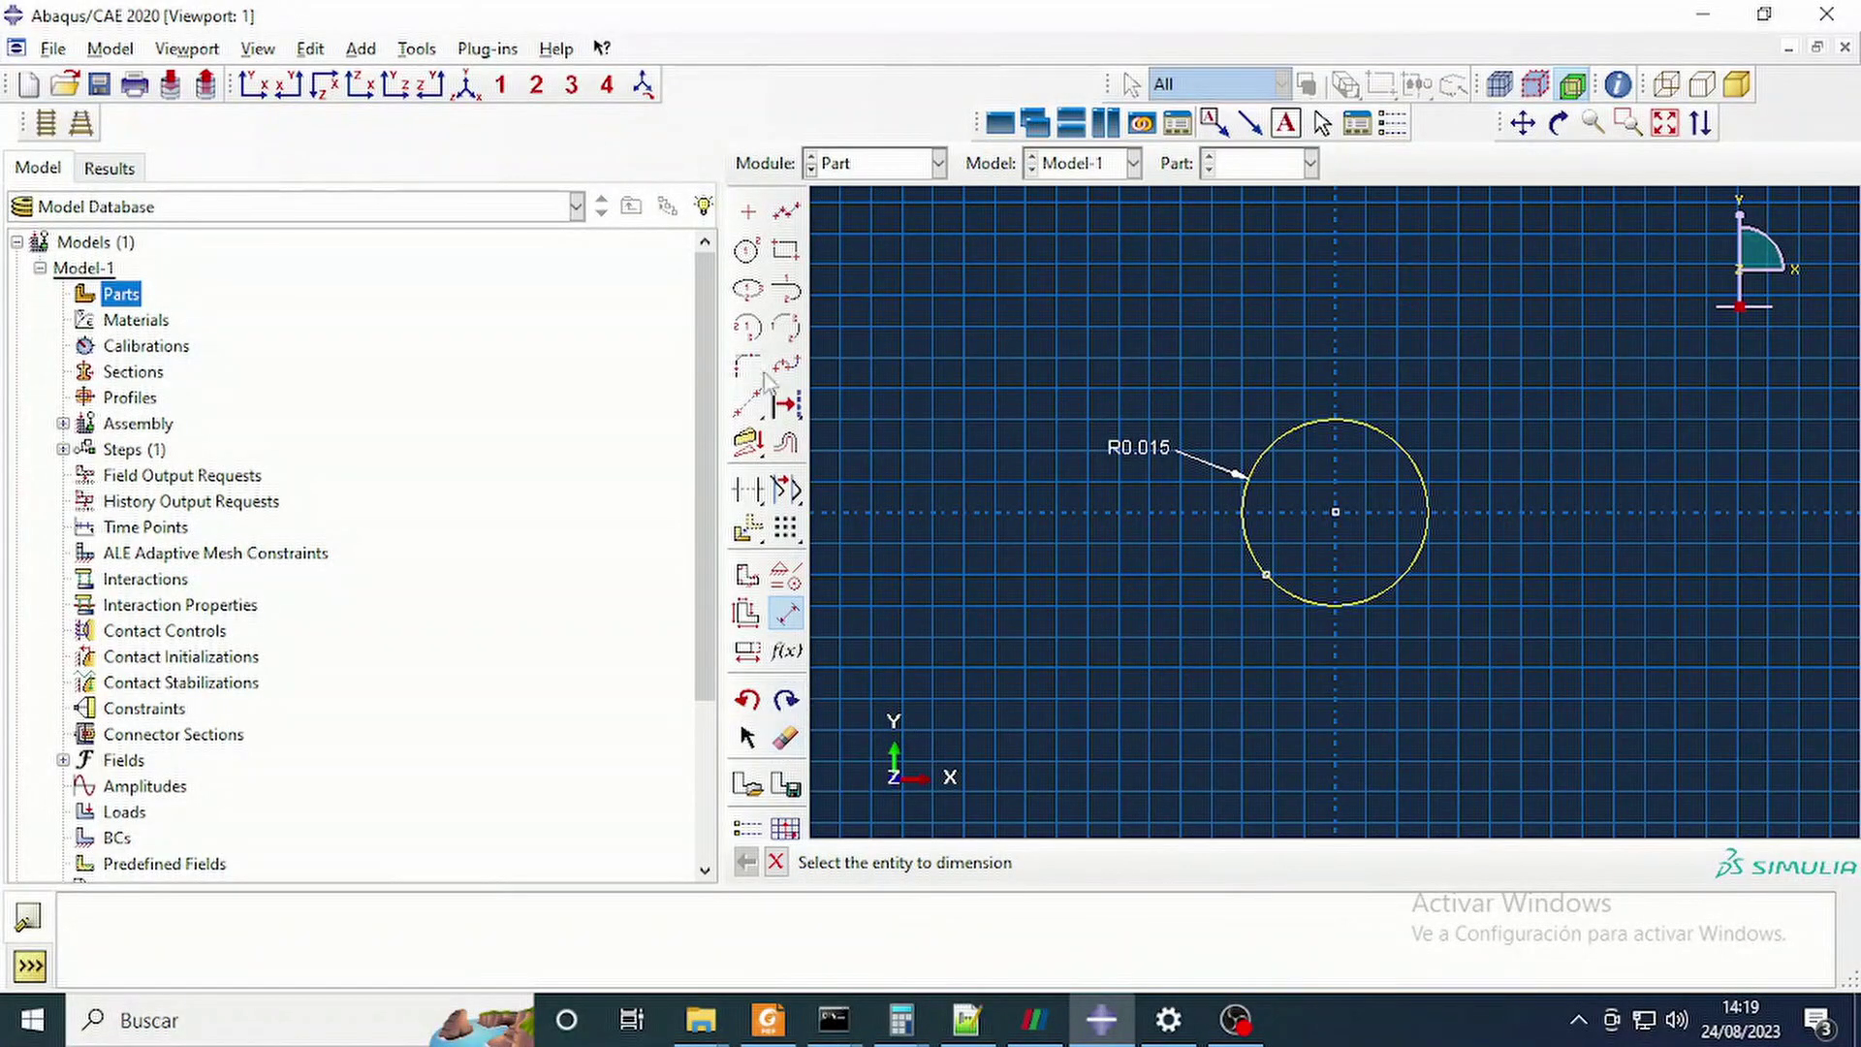
Edit the circle's radius dimension to 0.15 and leave dimension editing.
left_click(747, 650)
left_click(1141, 456)
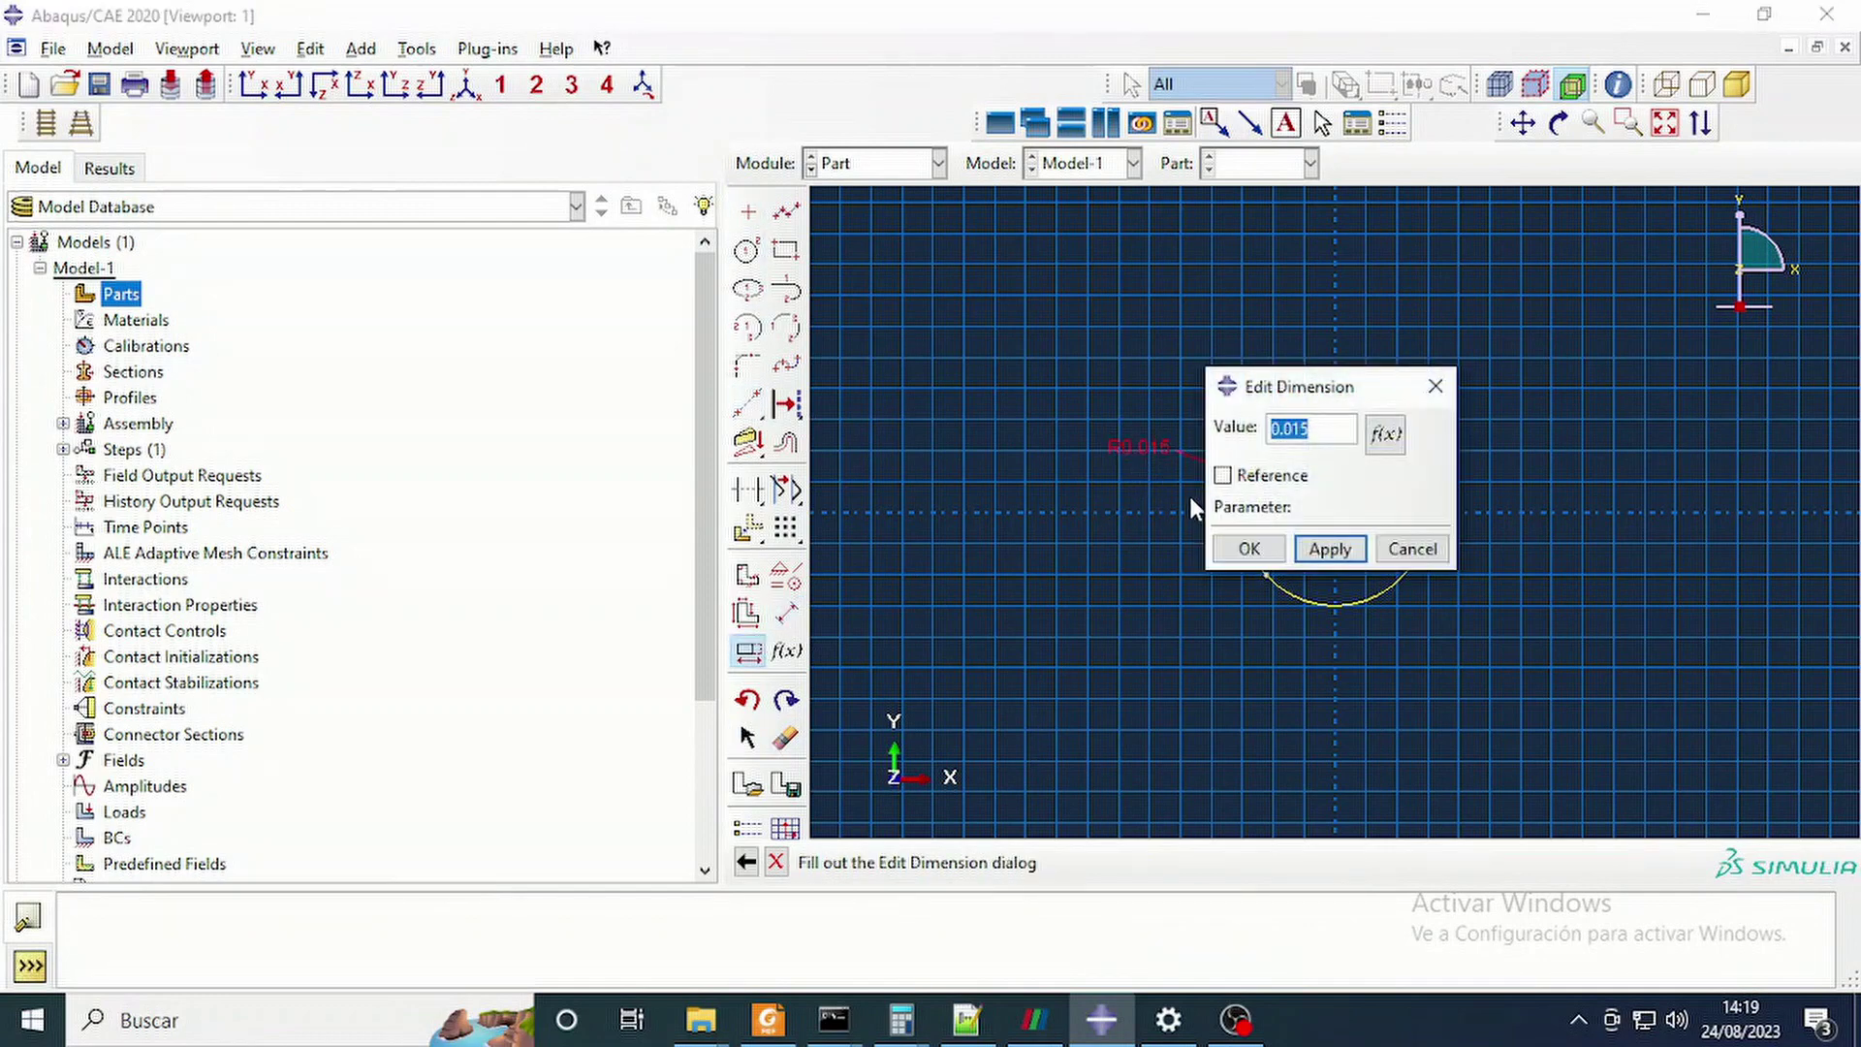
left_click(1287, 431)
left_click(1248, 548)
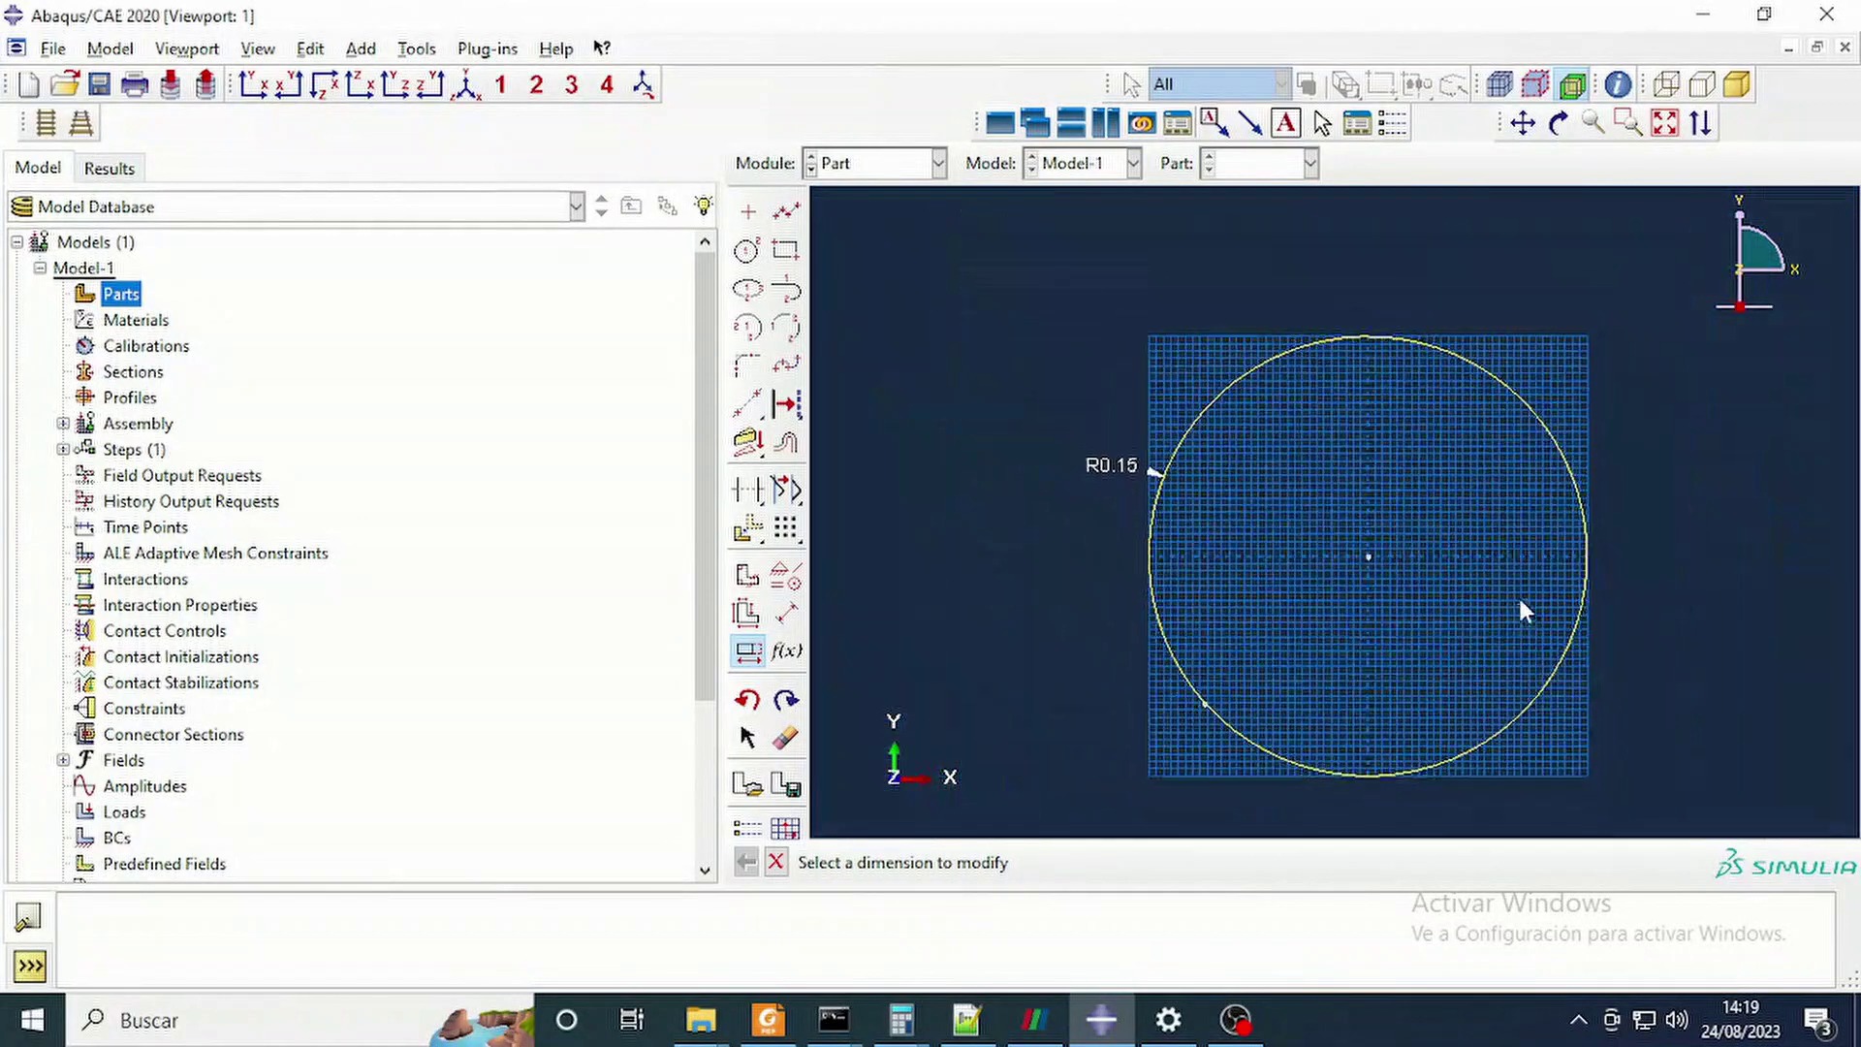
scroll(1520, 603, "up", 1)
scroll(1628, 601, "down", 2)
middle_click(1462, 490)
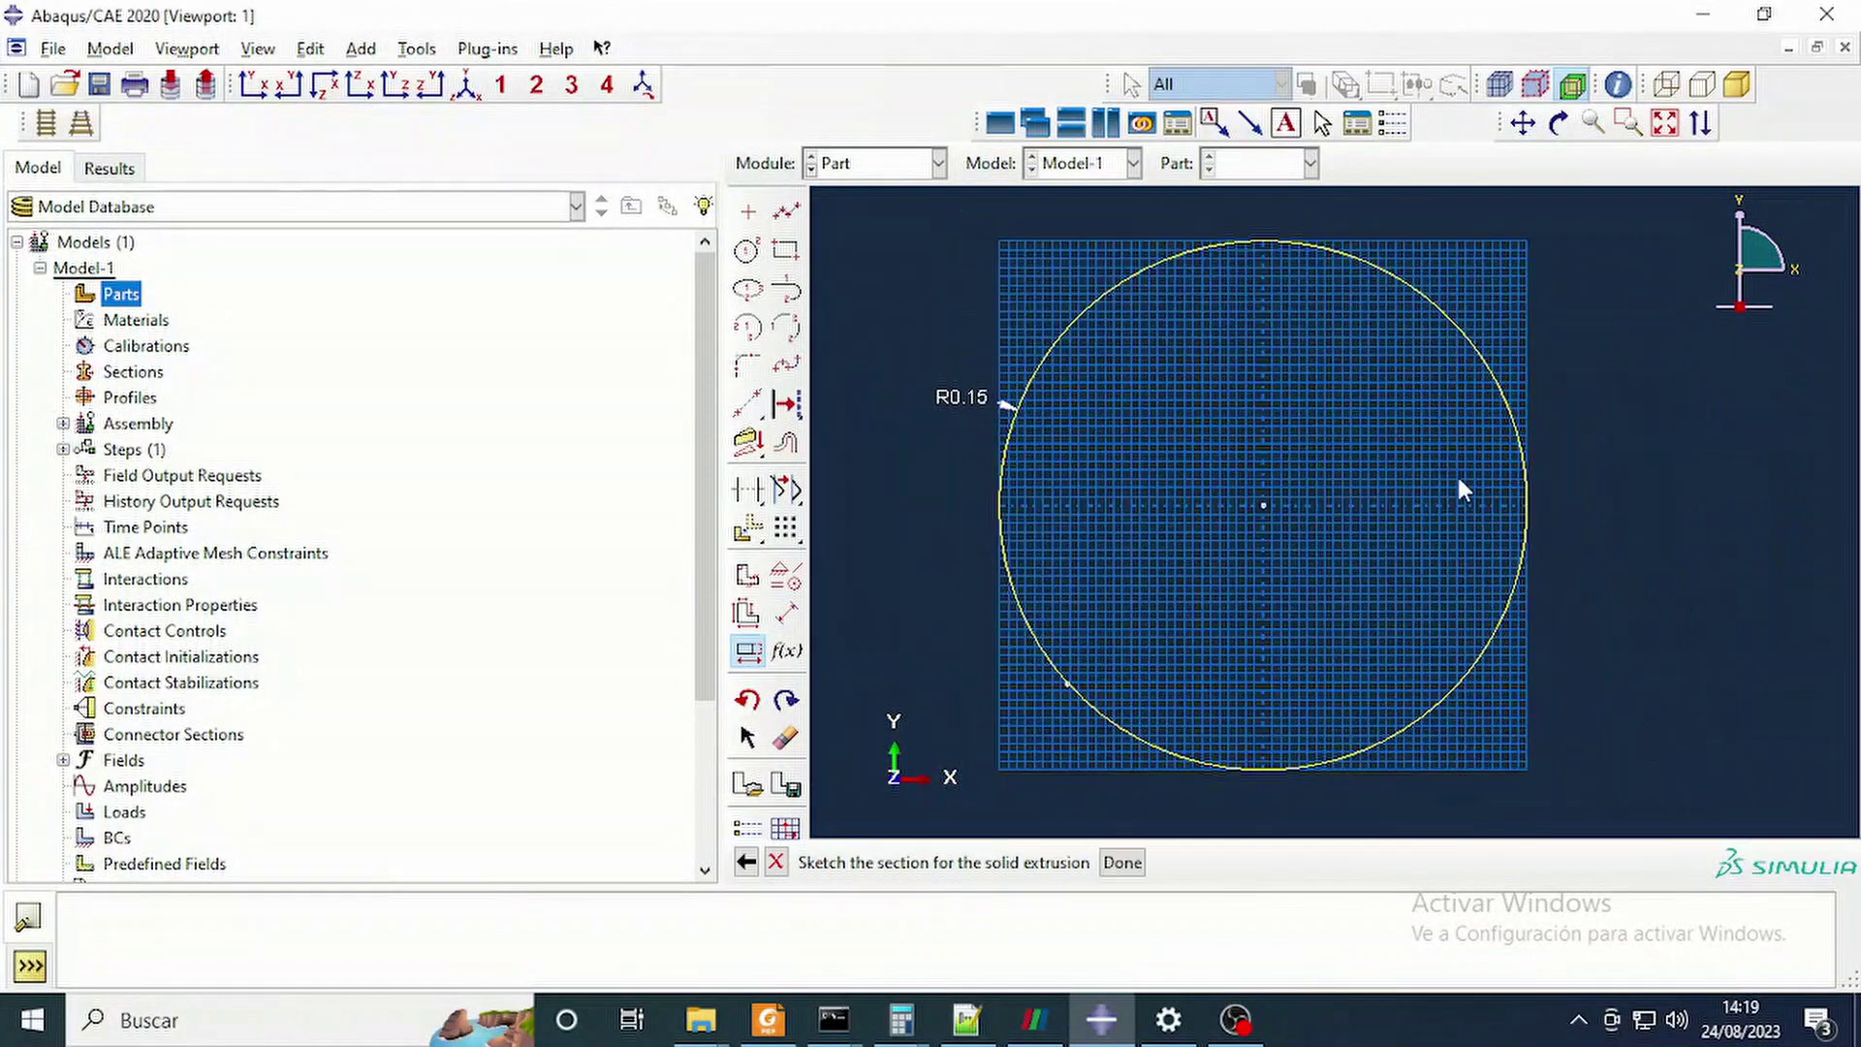
Finish the circle sketch for the solid extrusion and check the aluminum cylinder's length in the thesis PDF.
left_click(1128, 863)
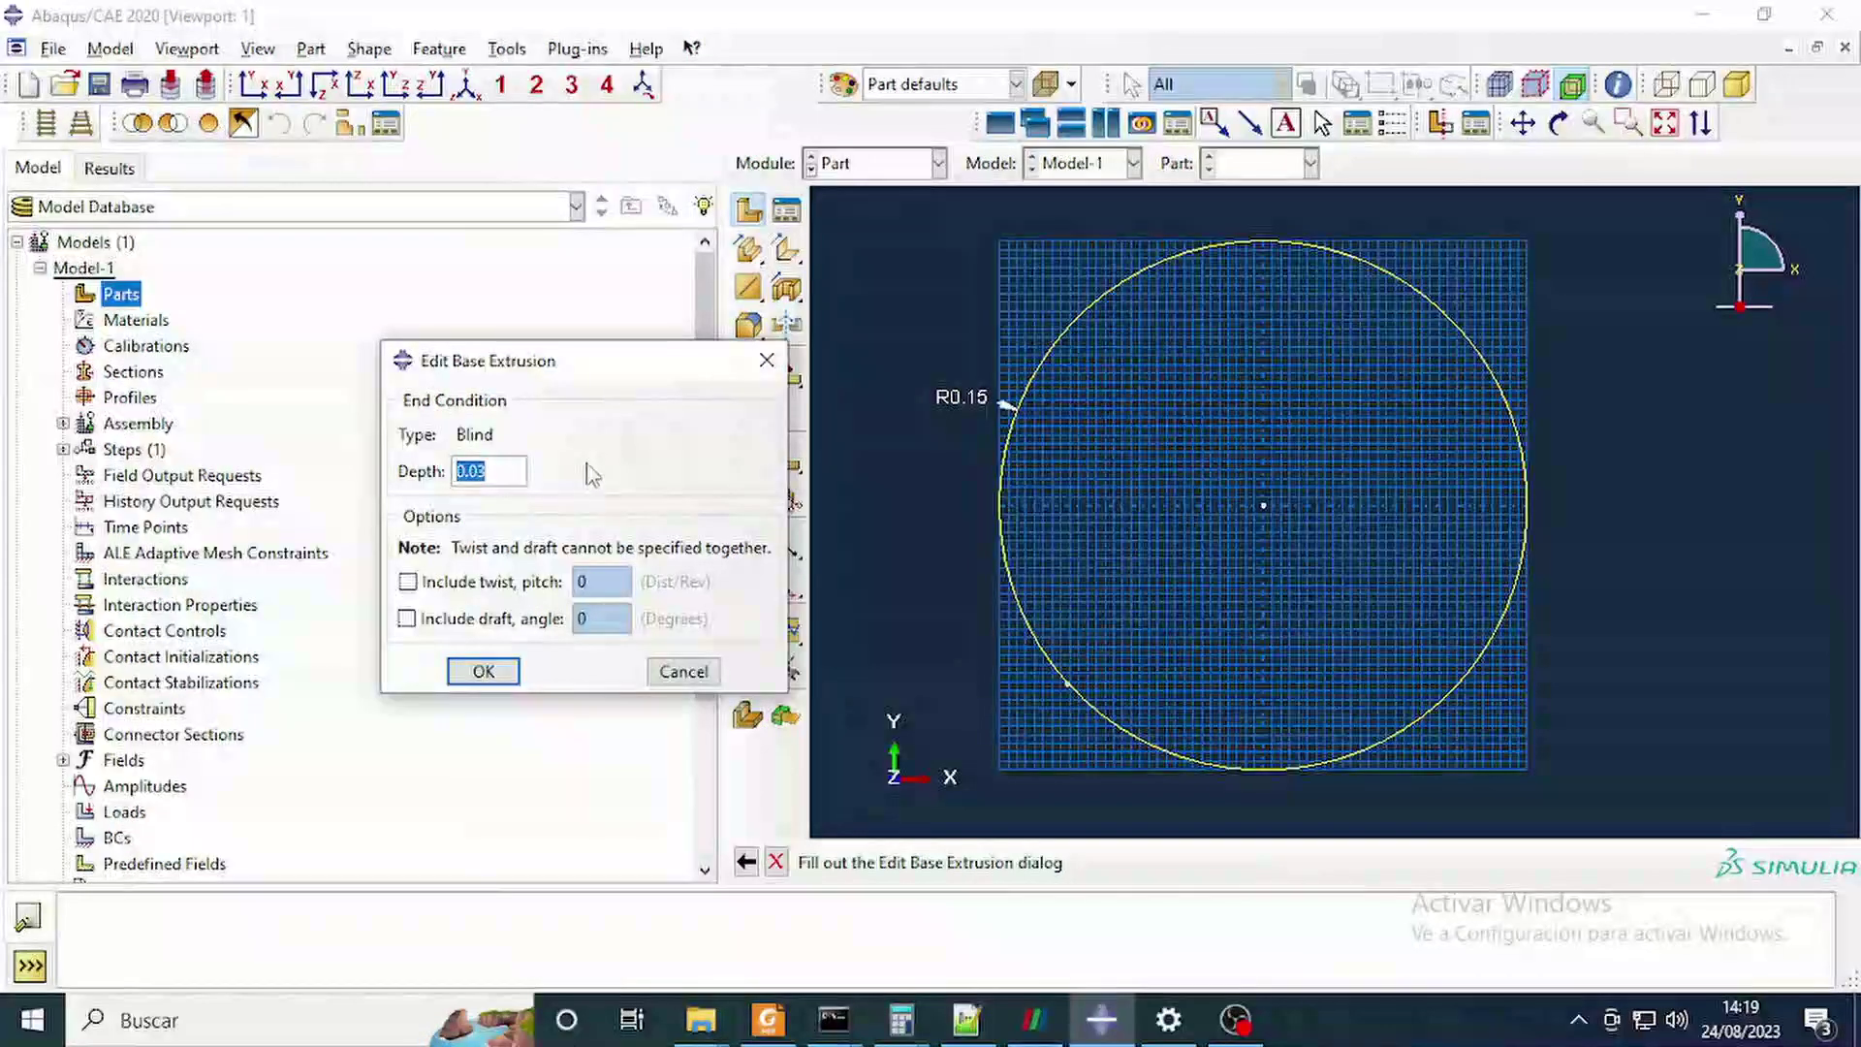
key("alt+Tab")
key("alt+Tab")
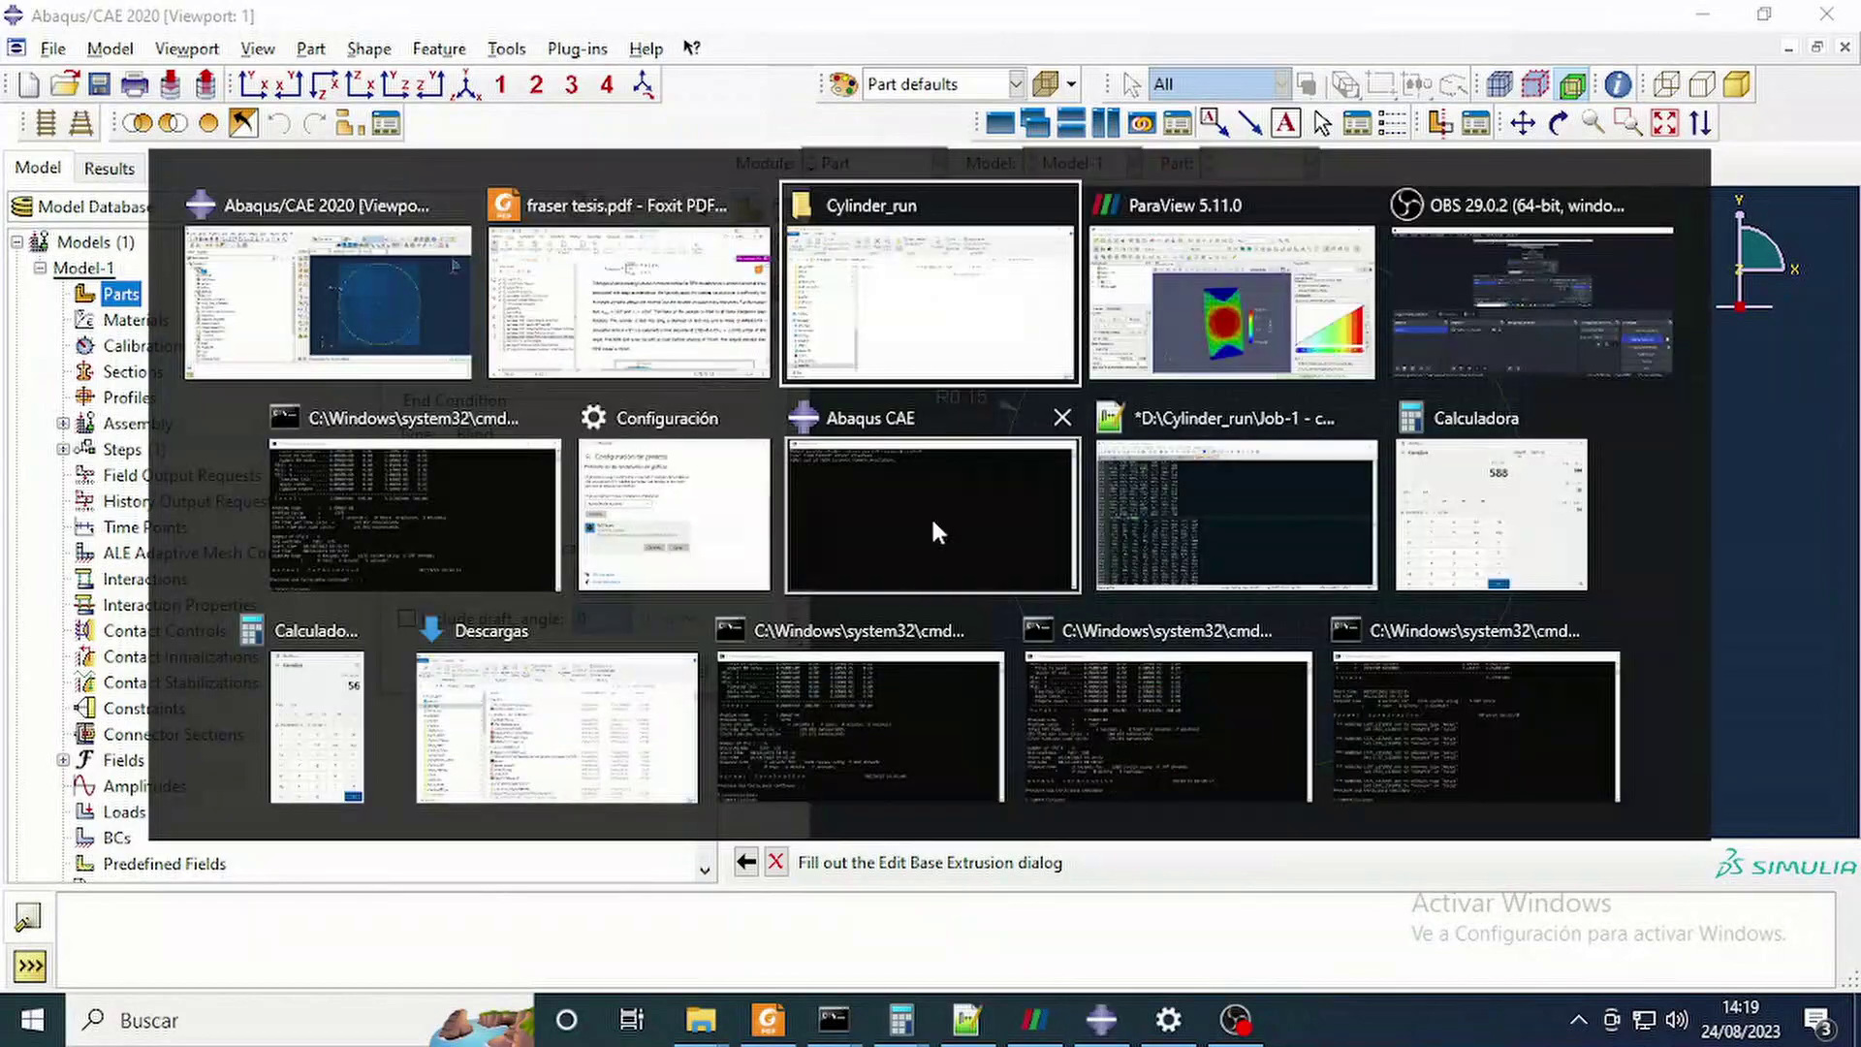
key("alt+shift+Tab")
scroll(1220, 544, "down", 10)
scroll(1220, 545, "up", 3)
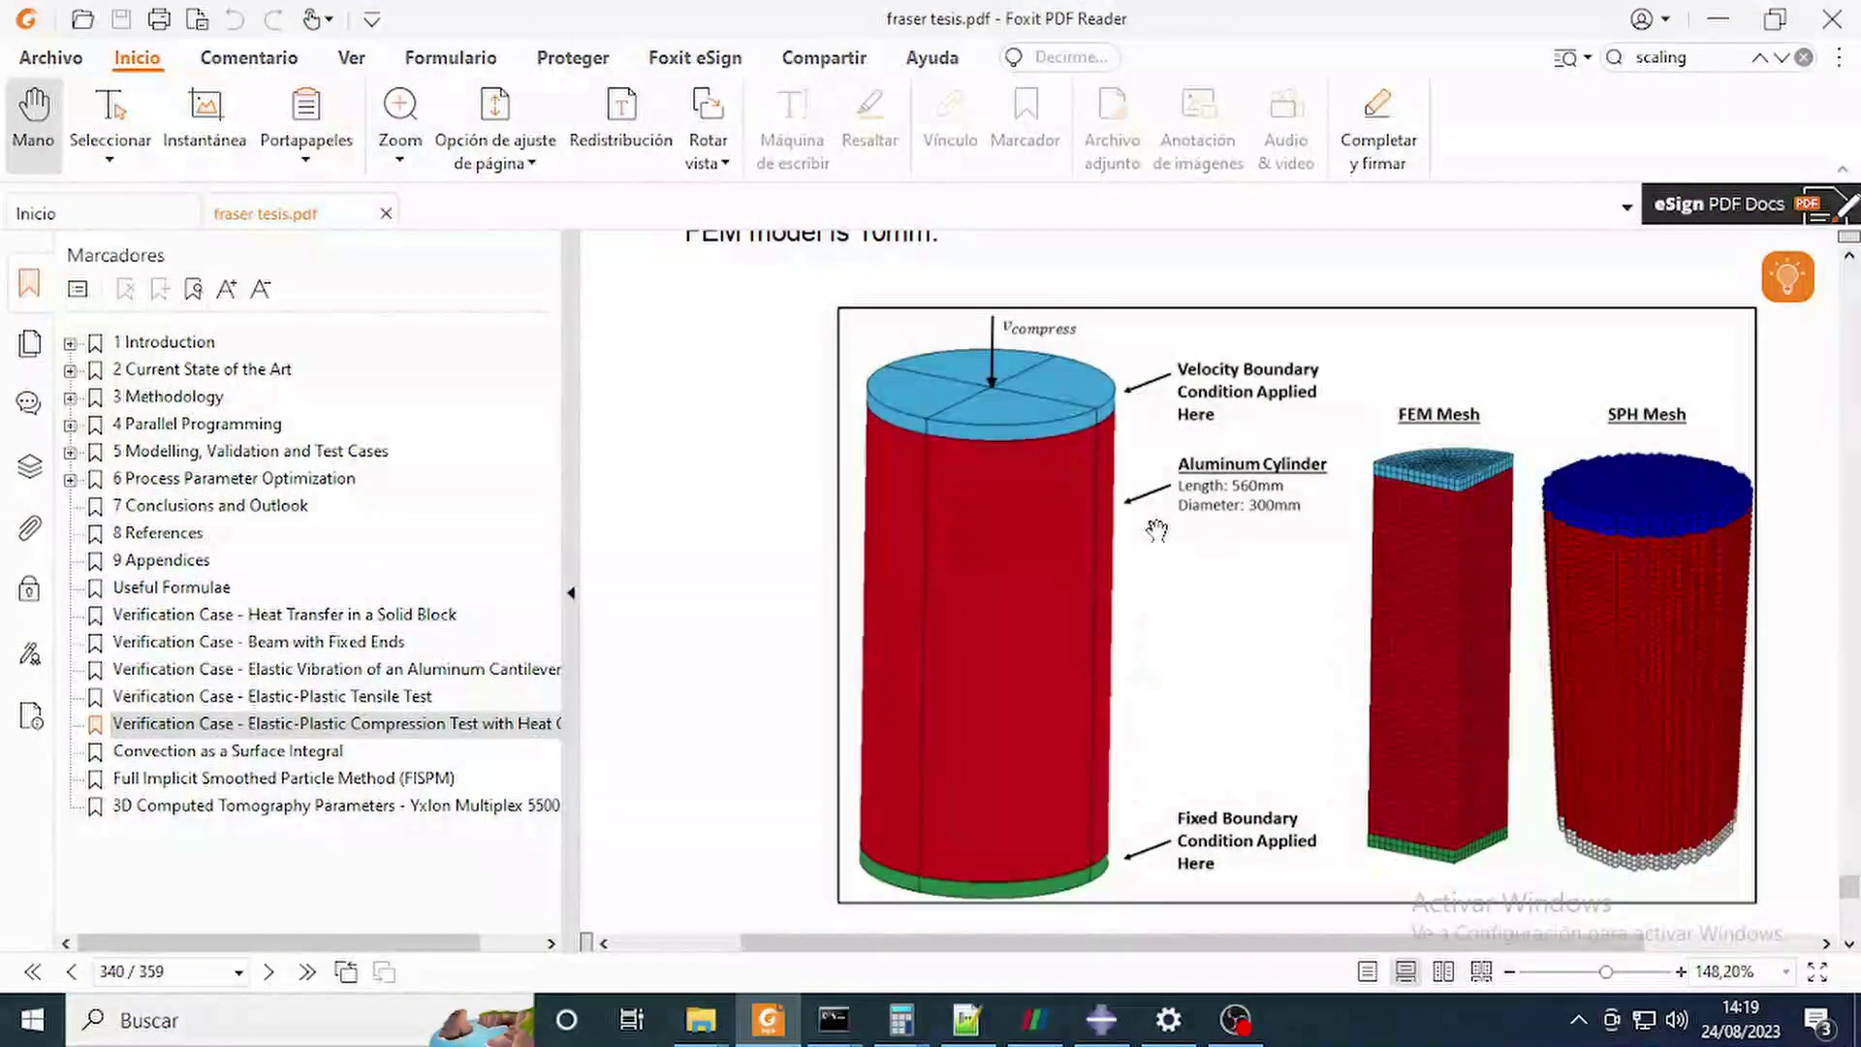
Switch to Notepad++, close Job-1.sta and discard the no longer existing Job-1.dat from the editor.
key("alt+Tab")
key("alt+Tab")
key("alt+Tab")
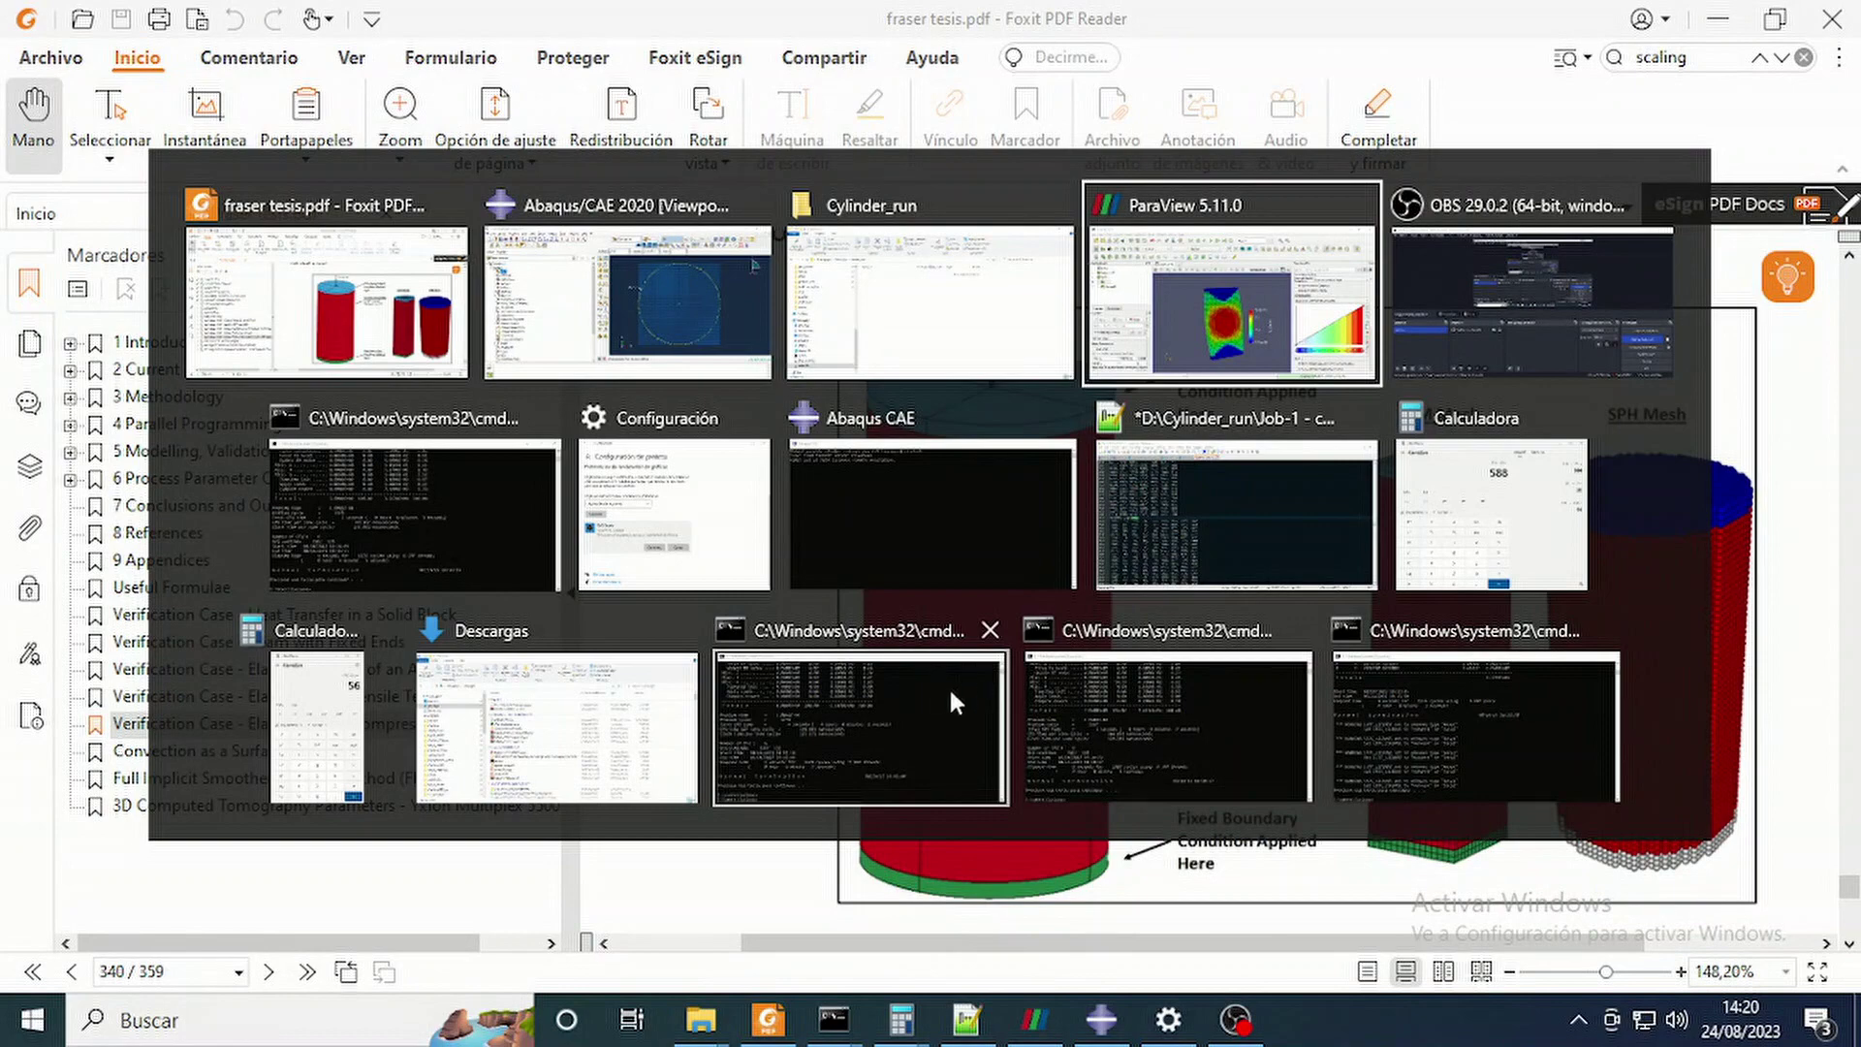
key("alt+Tab")
left_click(932, 674)
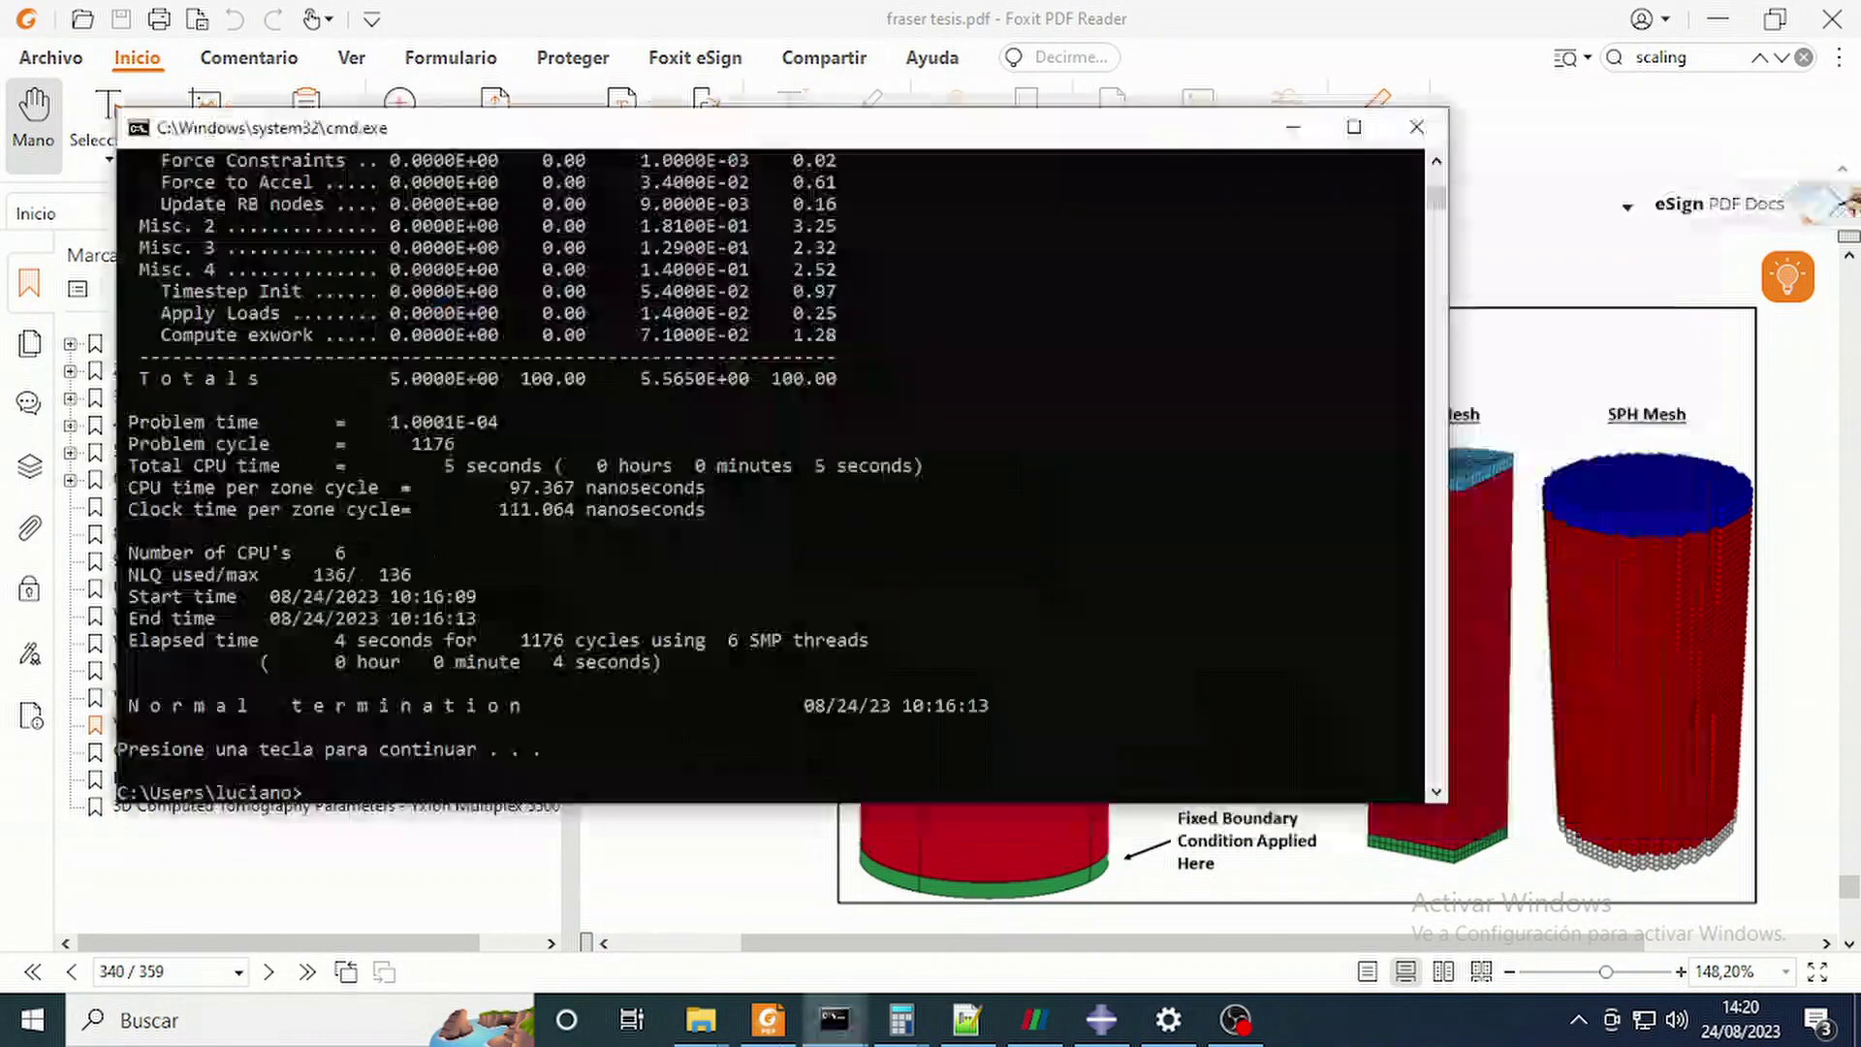
left_click(966, 1020)
left_click(1124, 611)
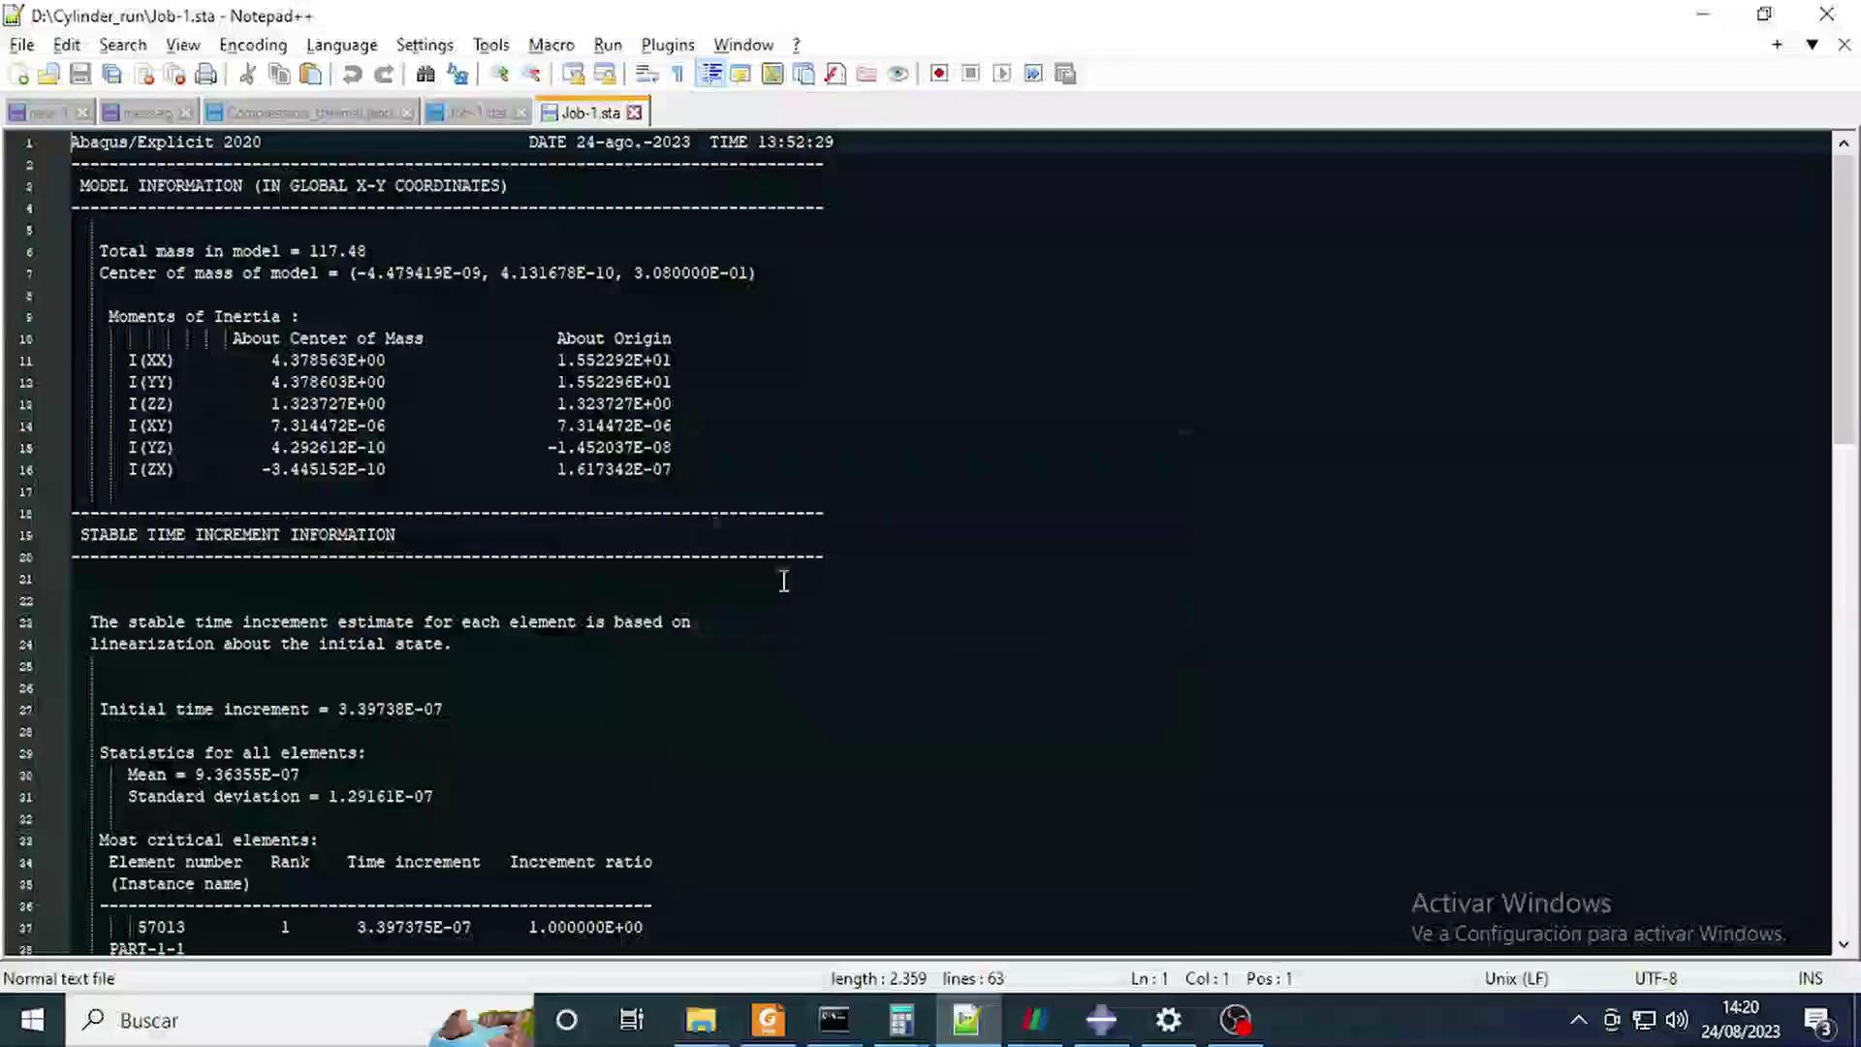
left_click(634, 112)
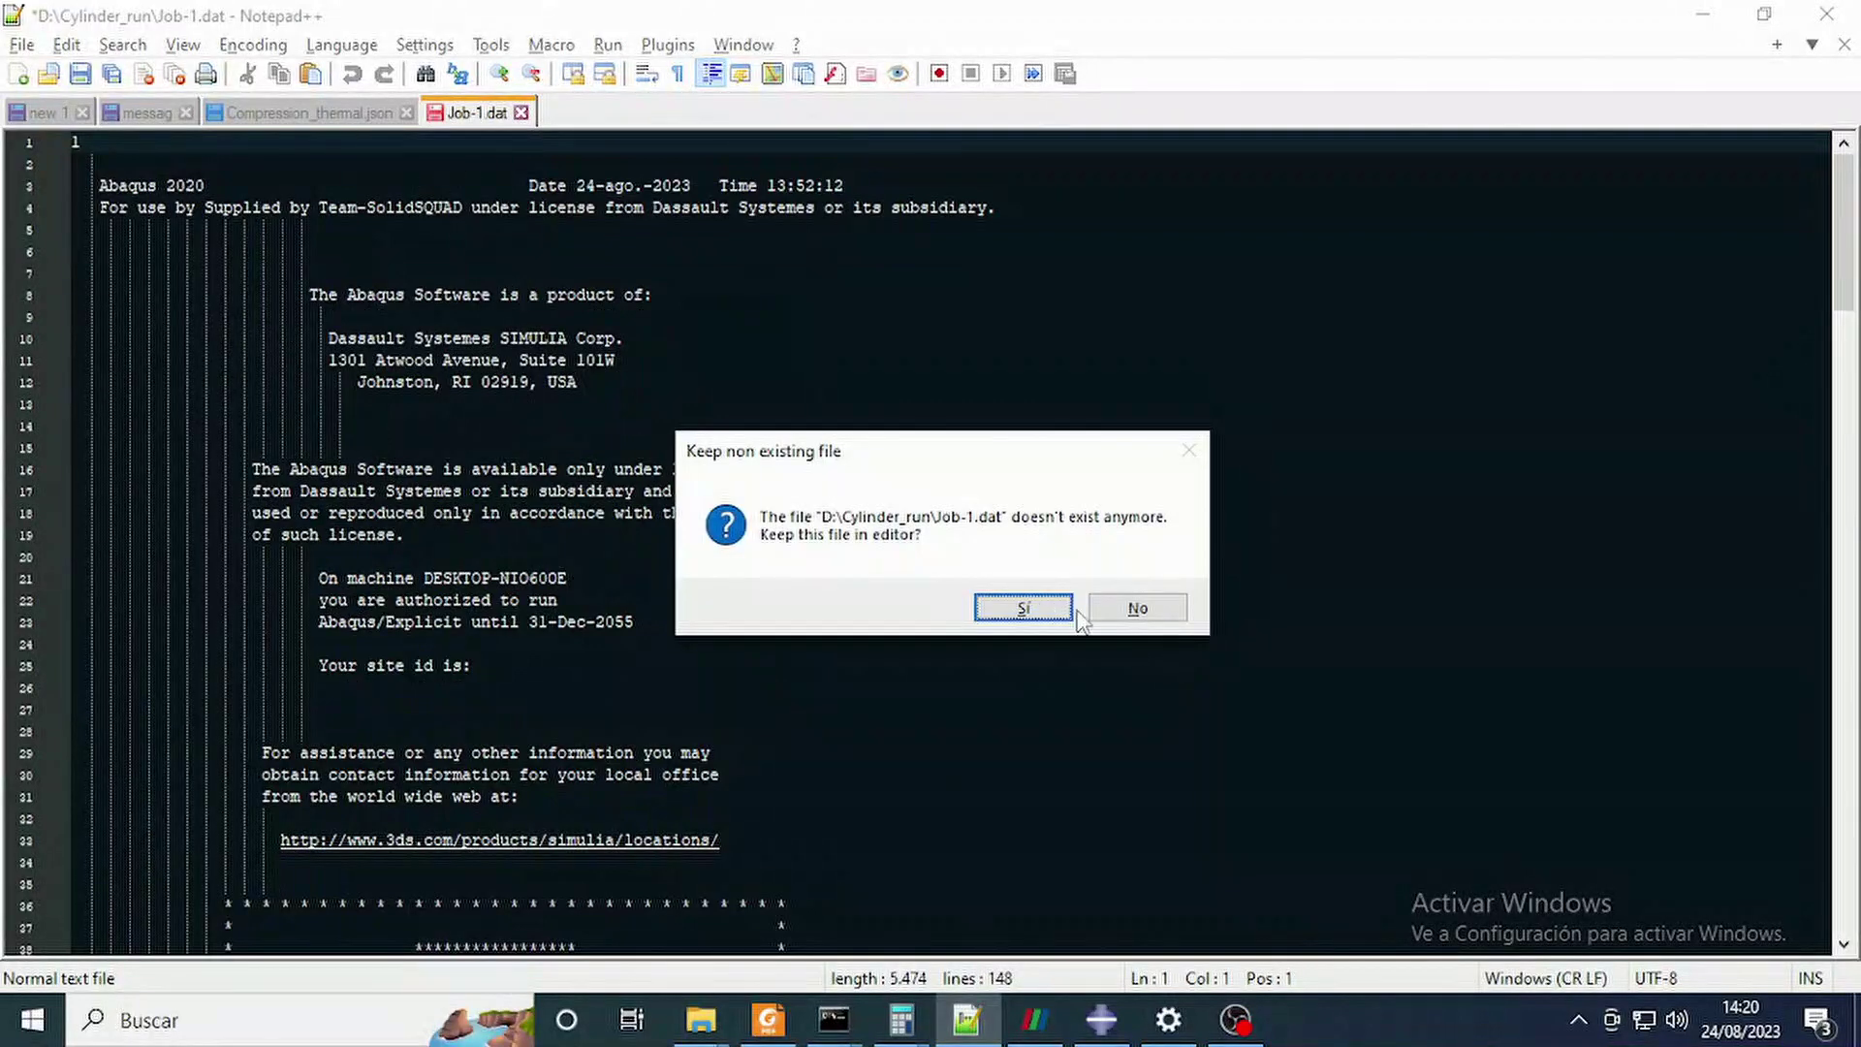
left_click(1137, 608)
Locate the cylinder's domain block dimensions in Compression_thermal.json and place the file side by side with Abaqus/CAE.
scroll(395, 530, "down", 4)
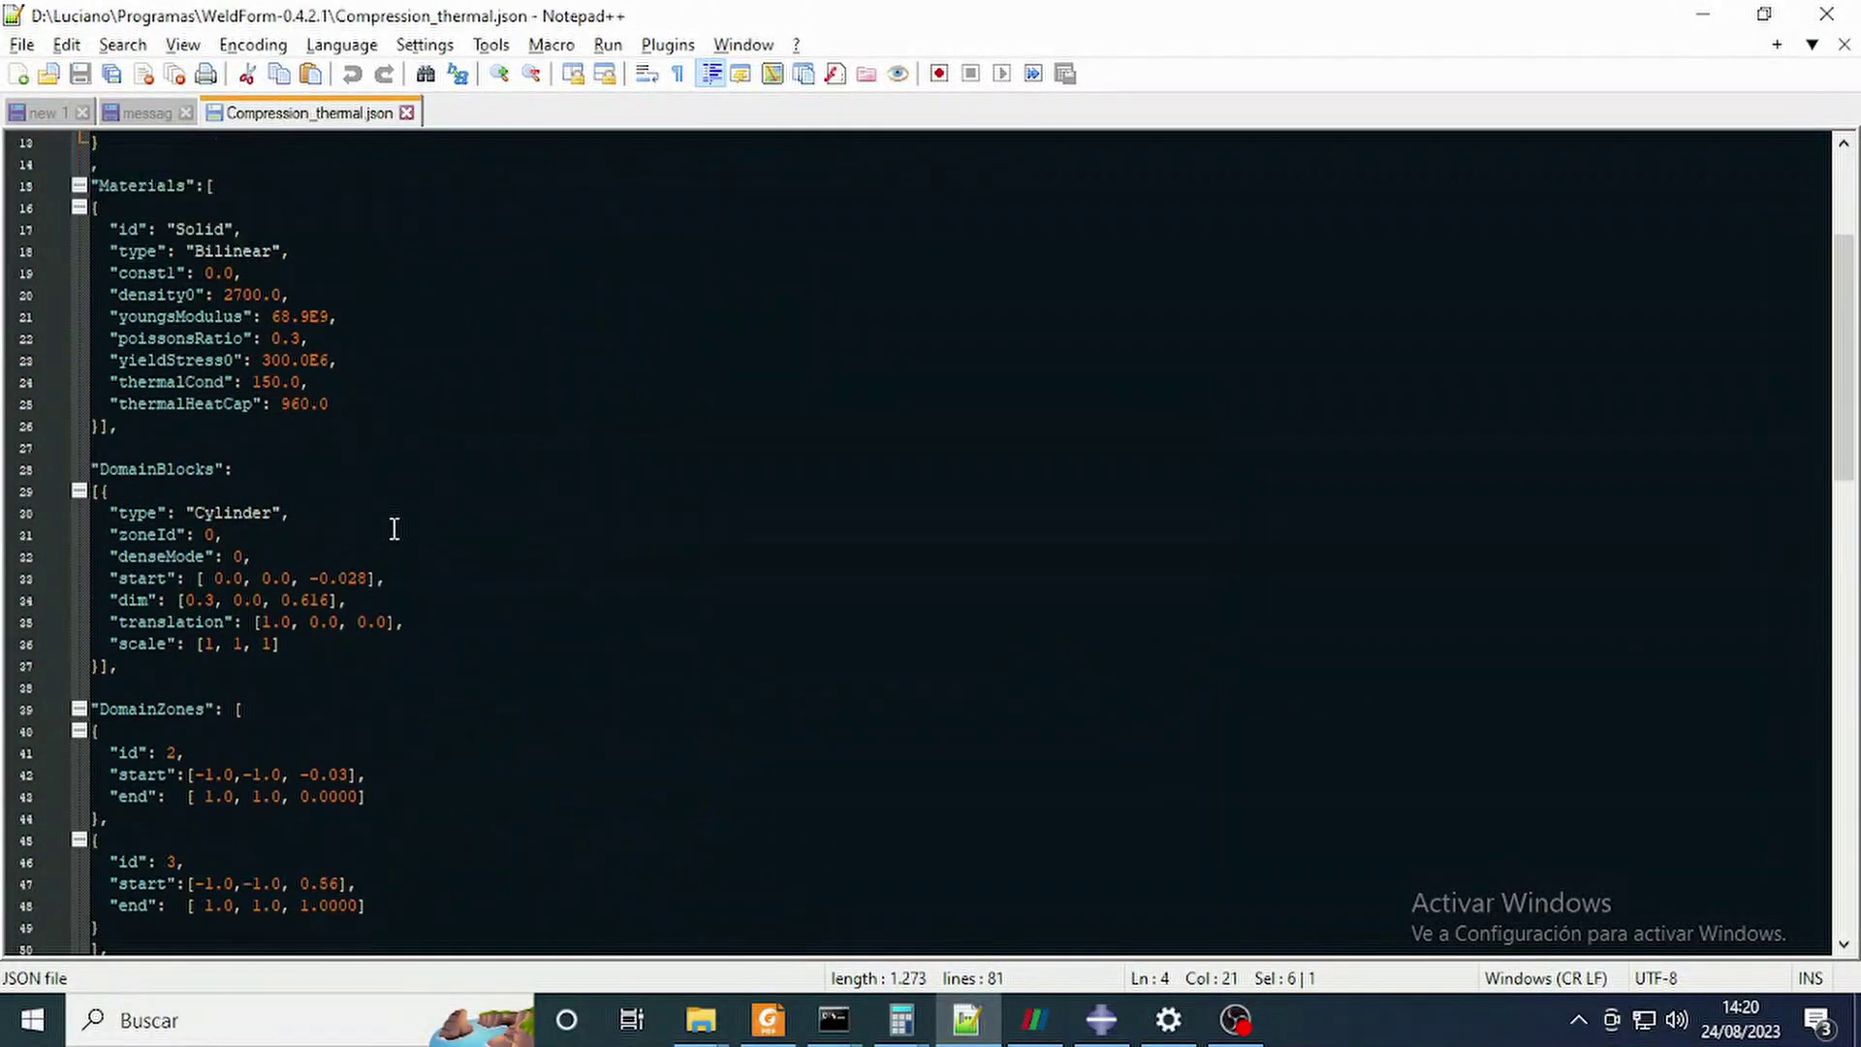
scroll(392, 528, "up", 2)
scroll(384, 744, "down", 1)
left_click_drag(381, 665, 10, 672)
left_click_drag(301, 665, 332, 665)
left_click_drag(494, 21, 1856, 29)
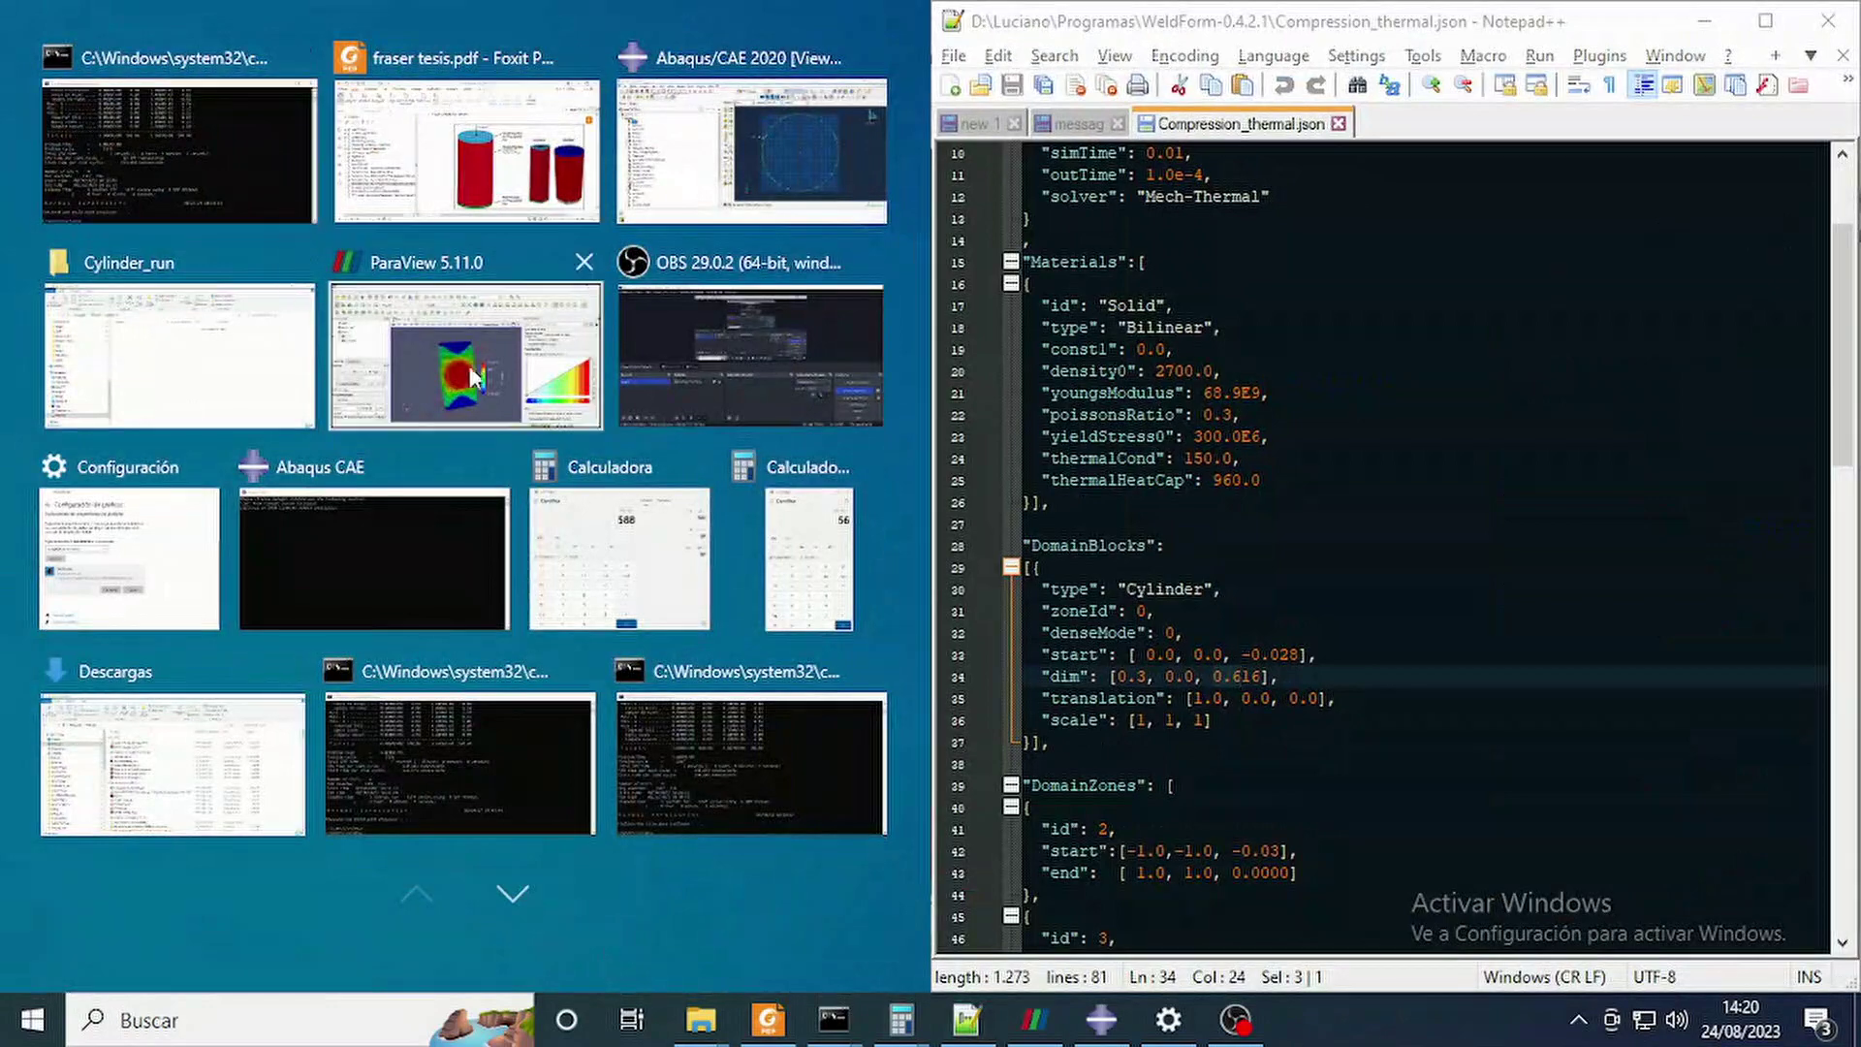
left_click(731, 130)
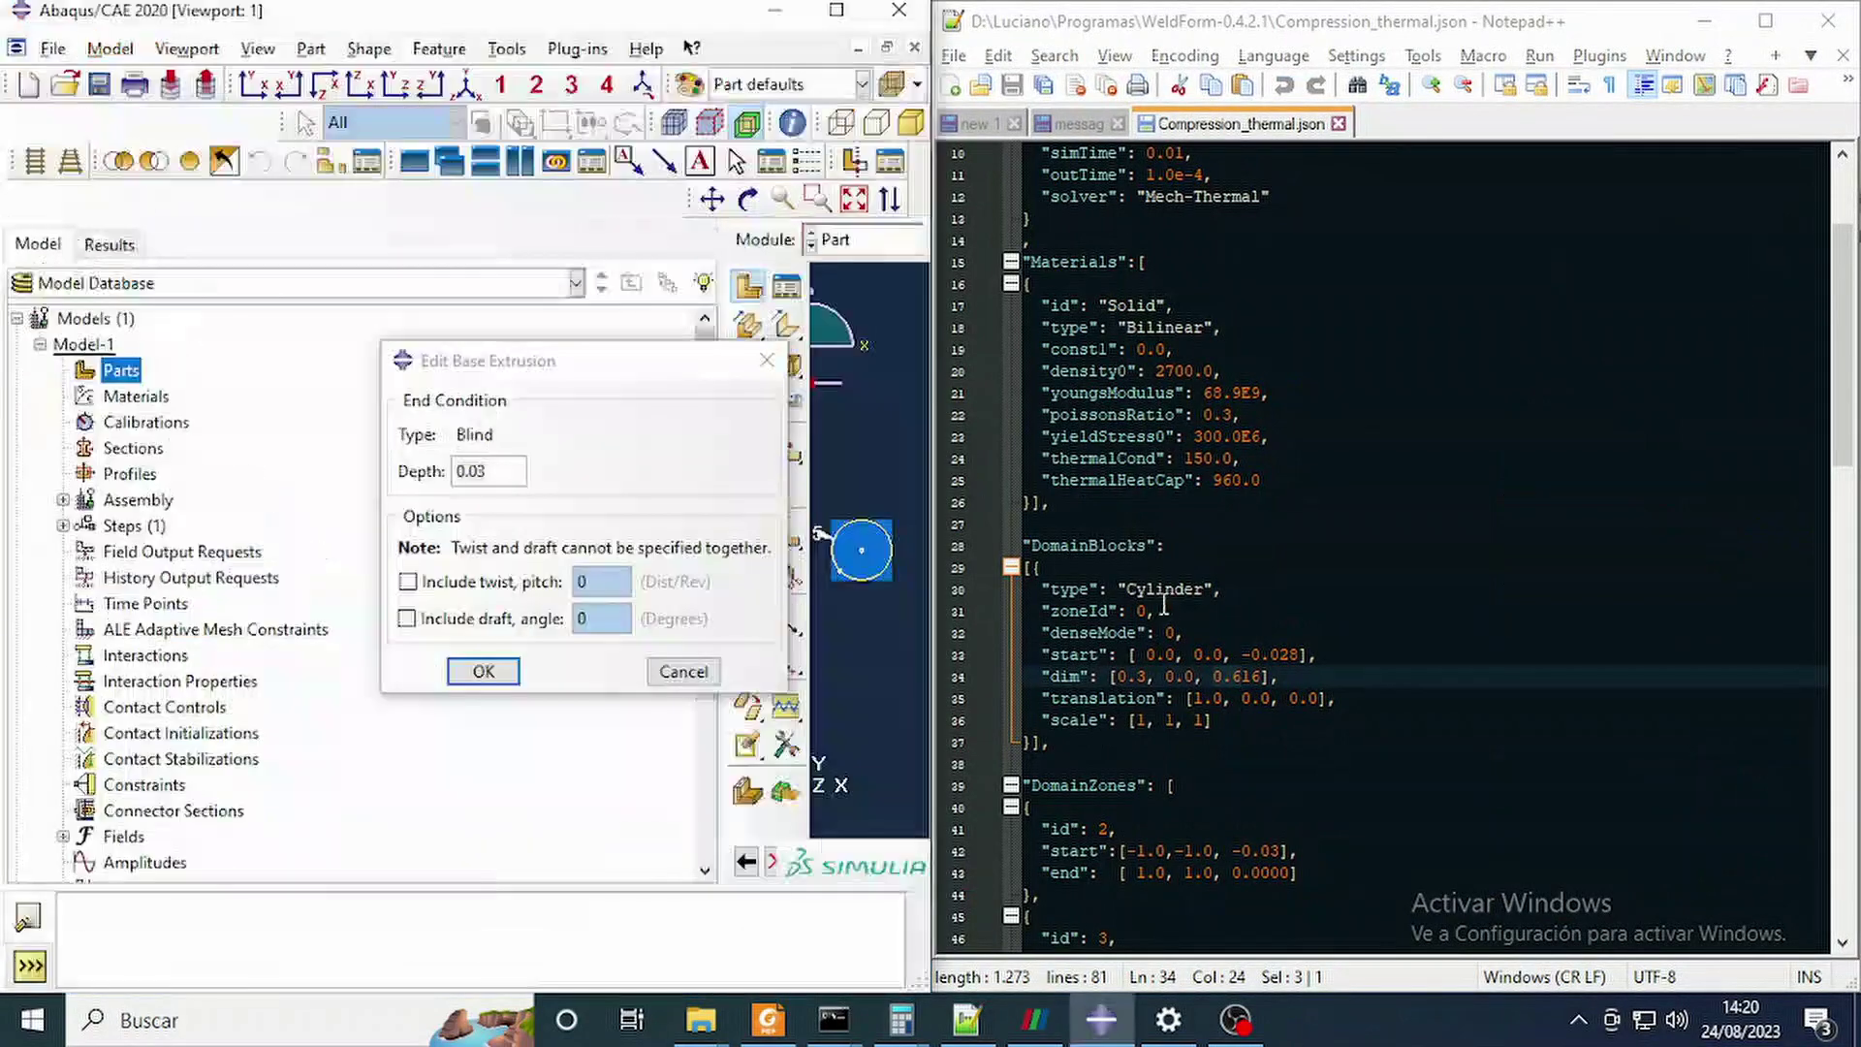
Extrude the circle to a depth of 0.616, matching the JSON file, and widen the viewport beside the model tree.
double_click(1240, 675)
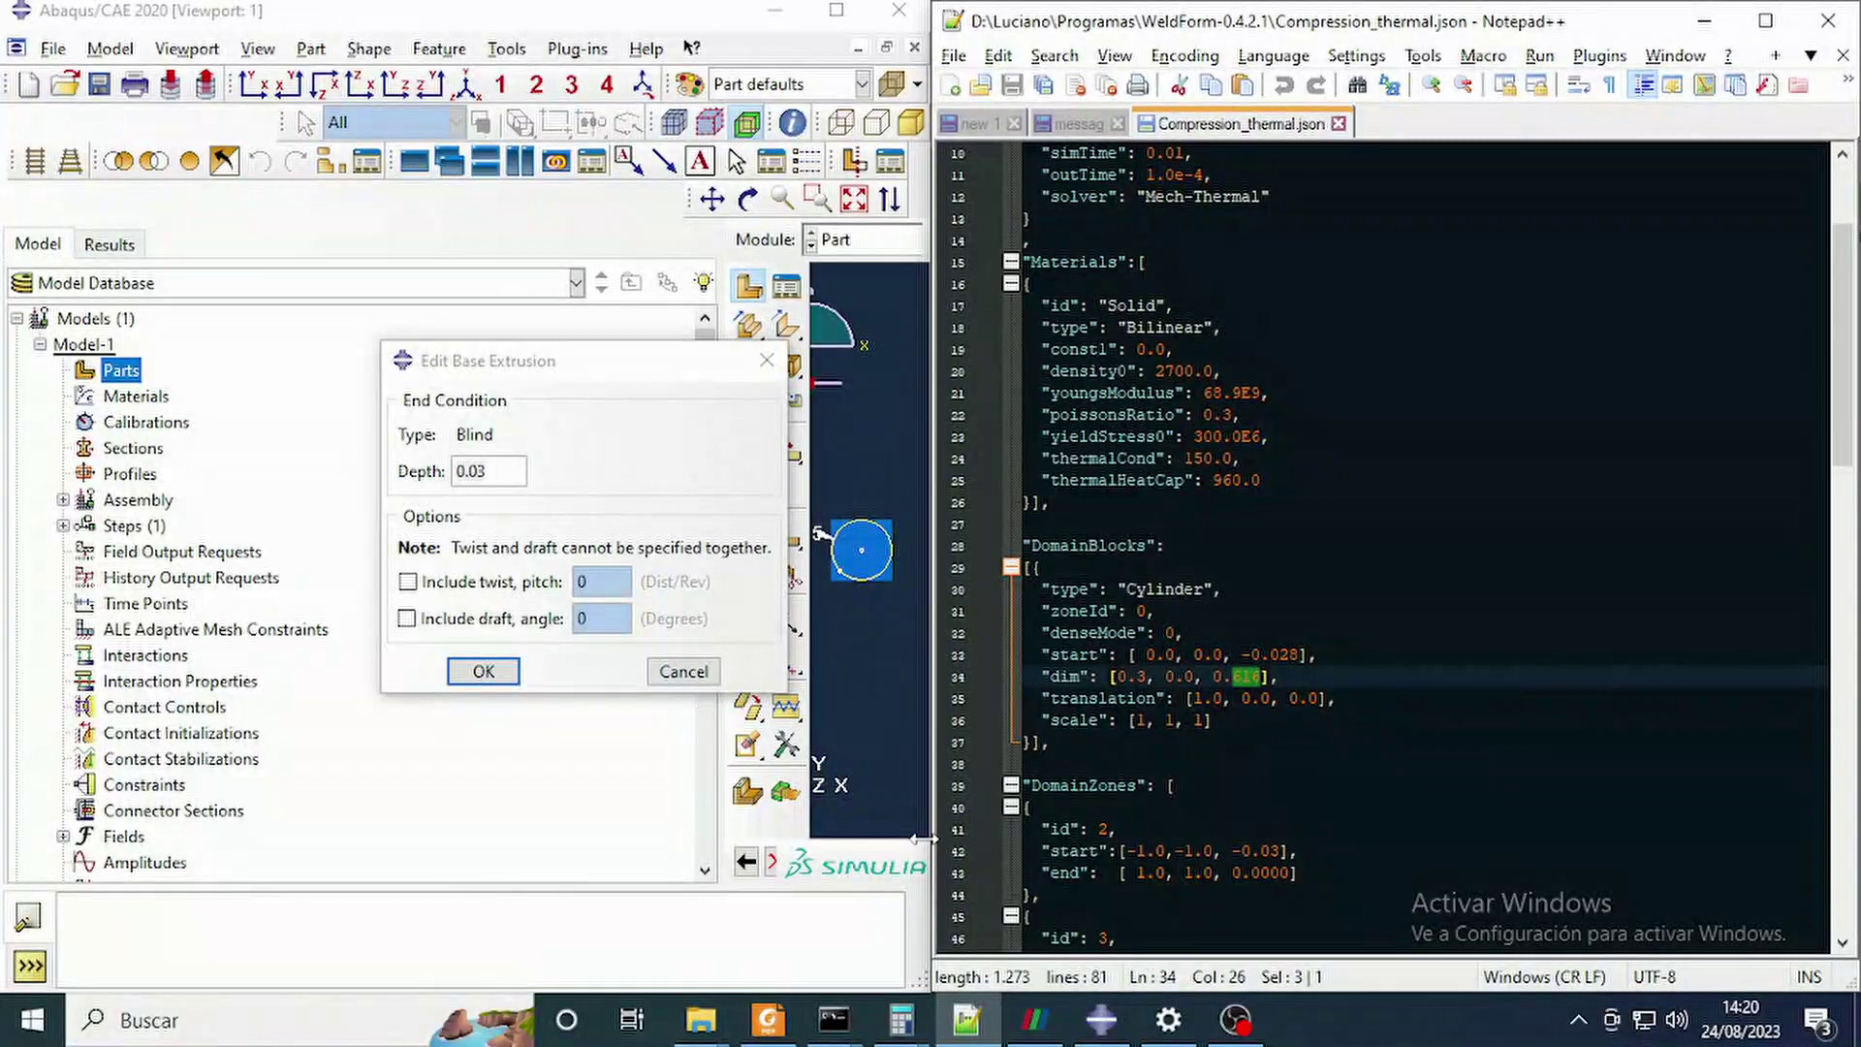
left_click(483, 470)
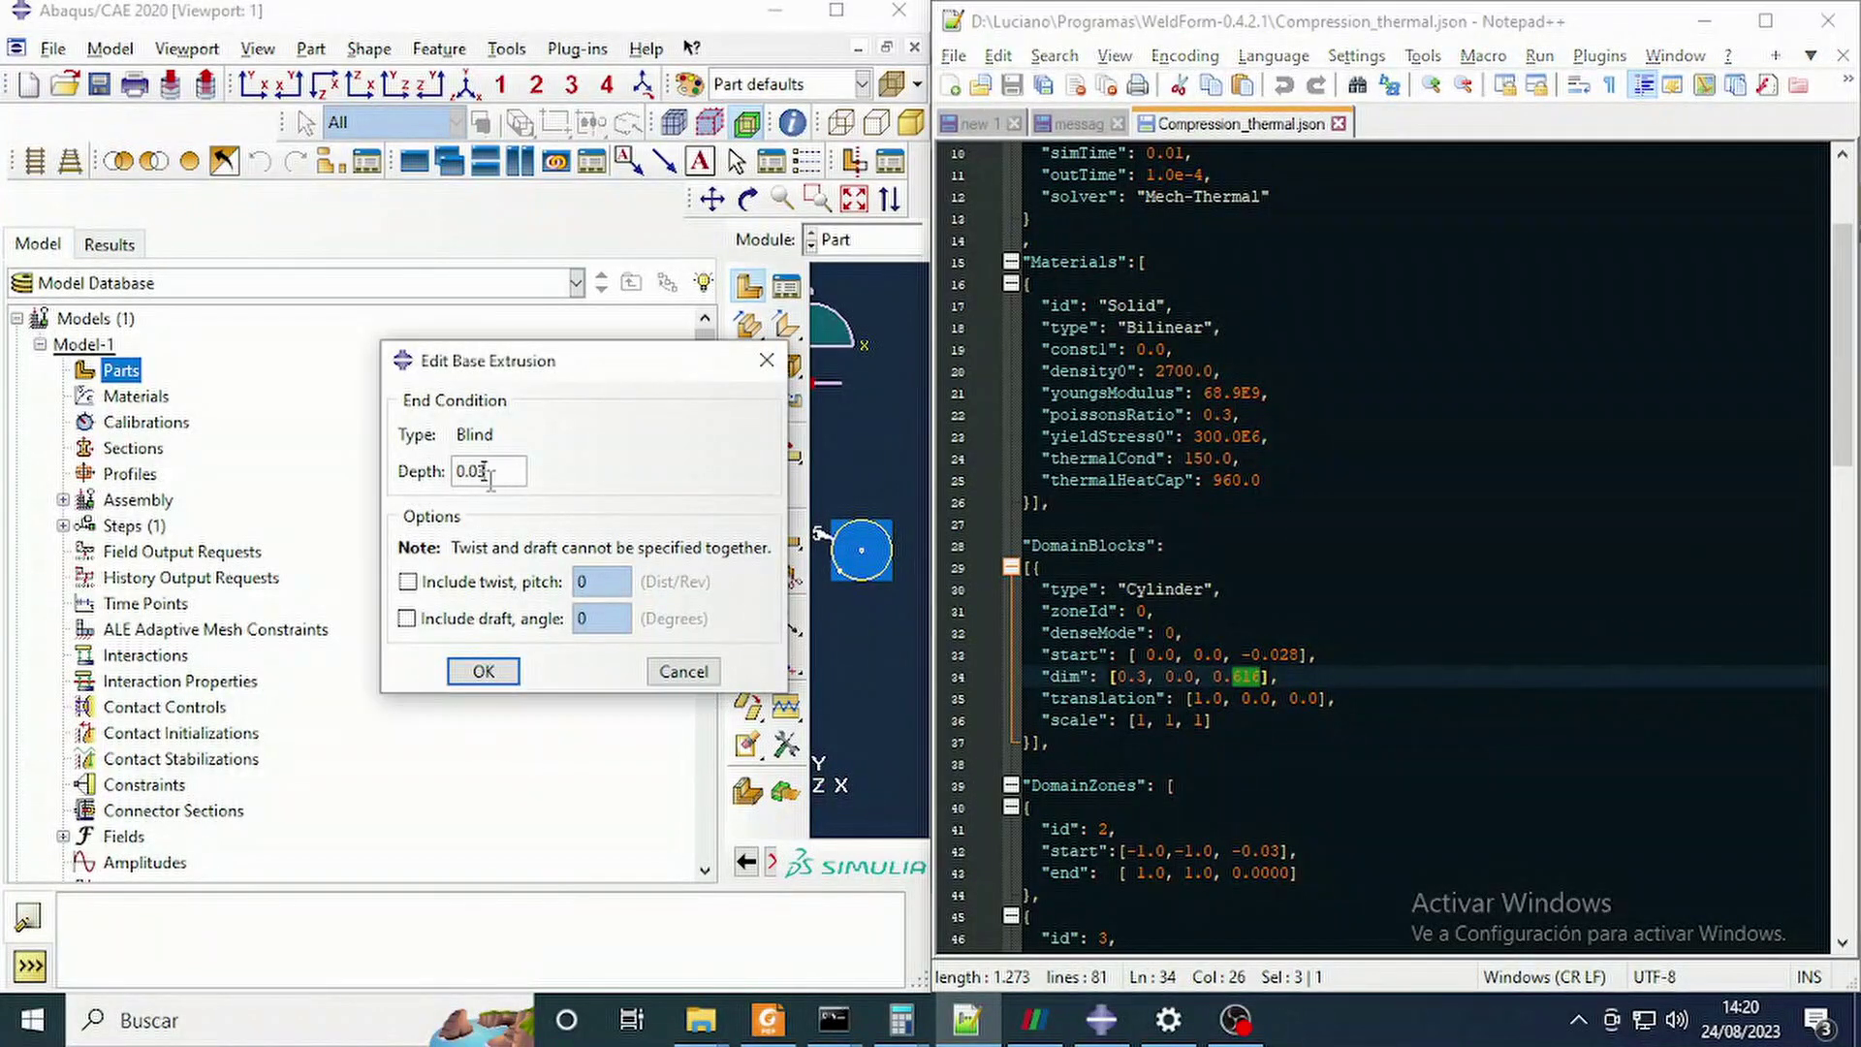
key("BackSpace")
key("BackSpace")
type("616")
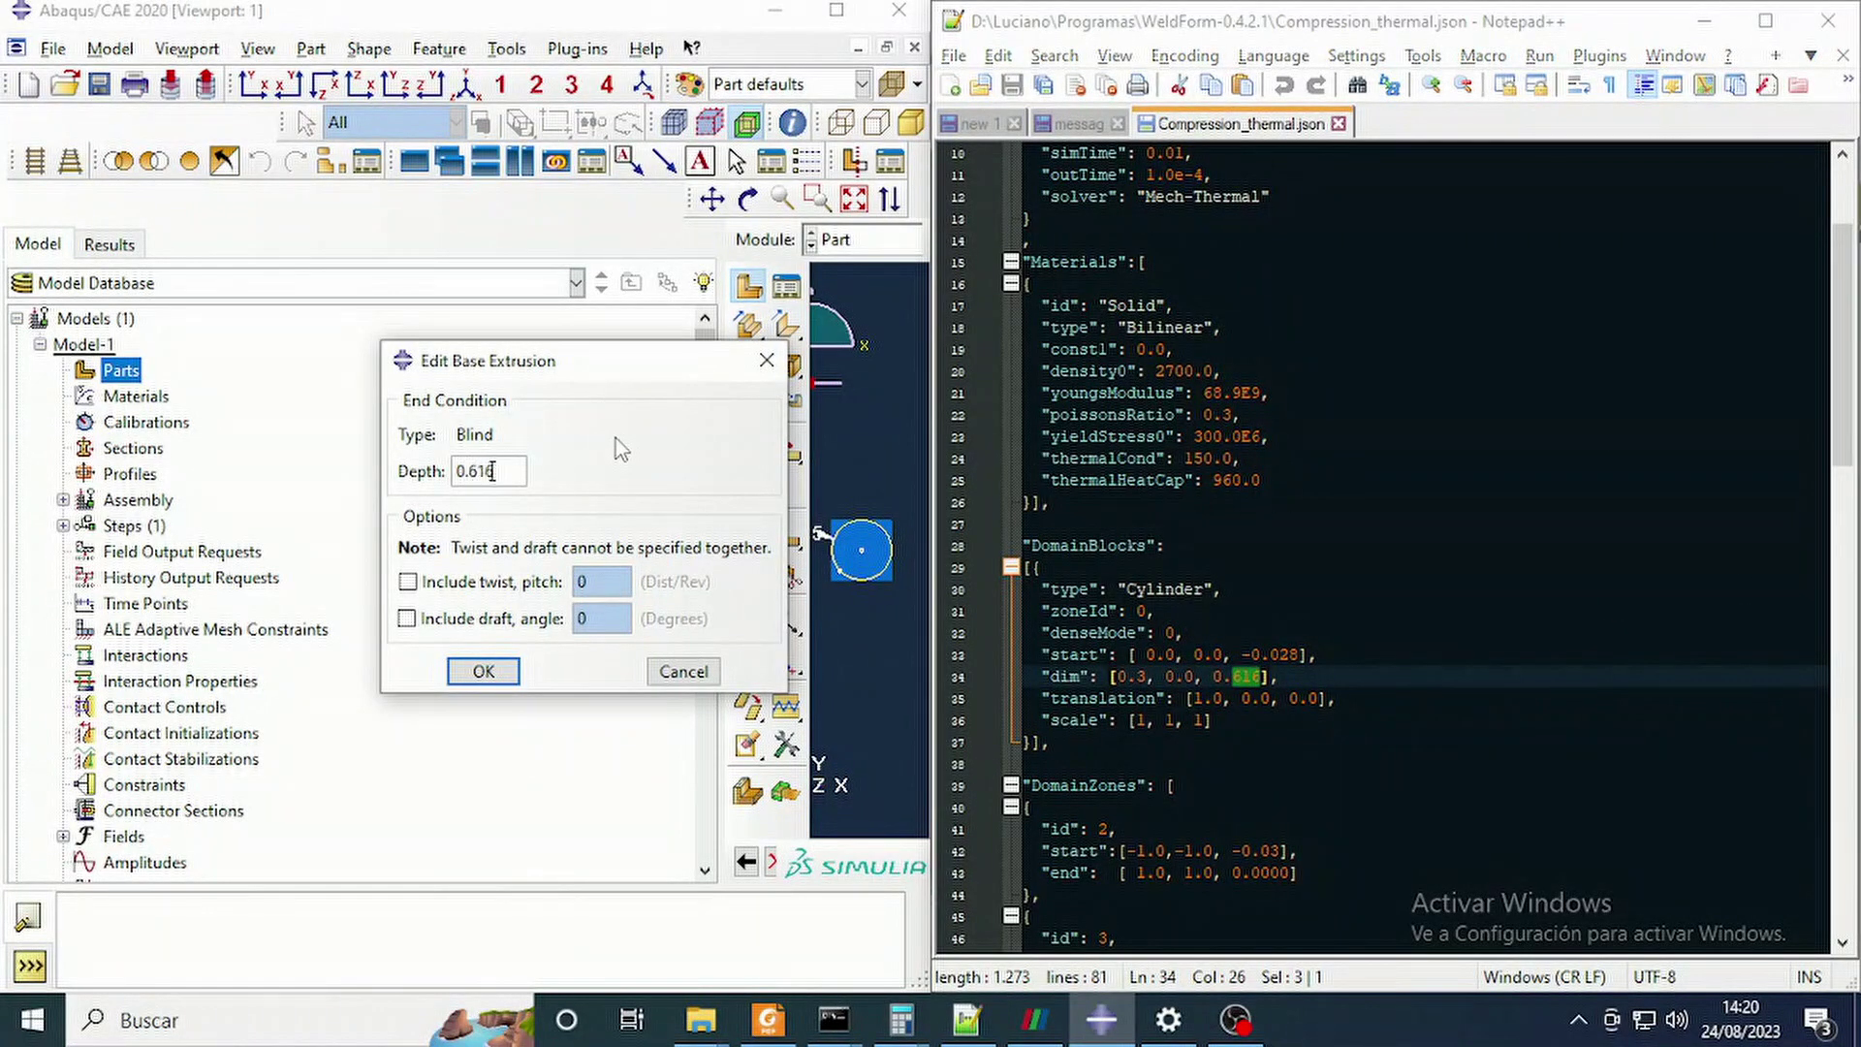
left_click(483, 671)
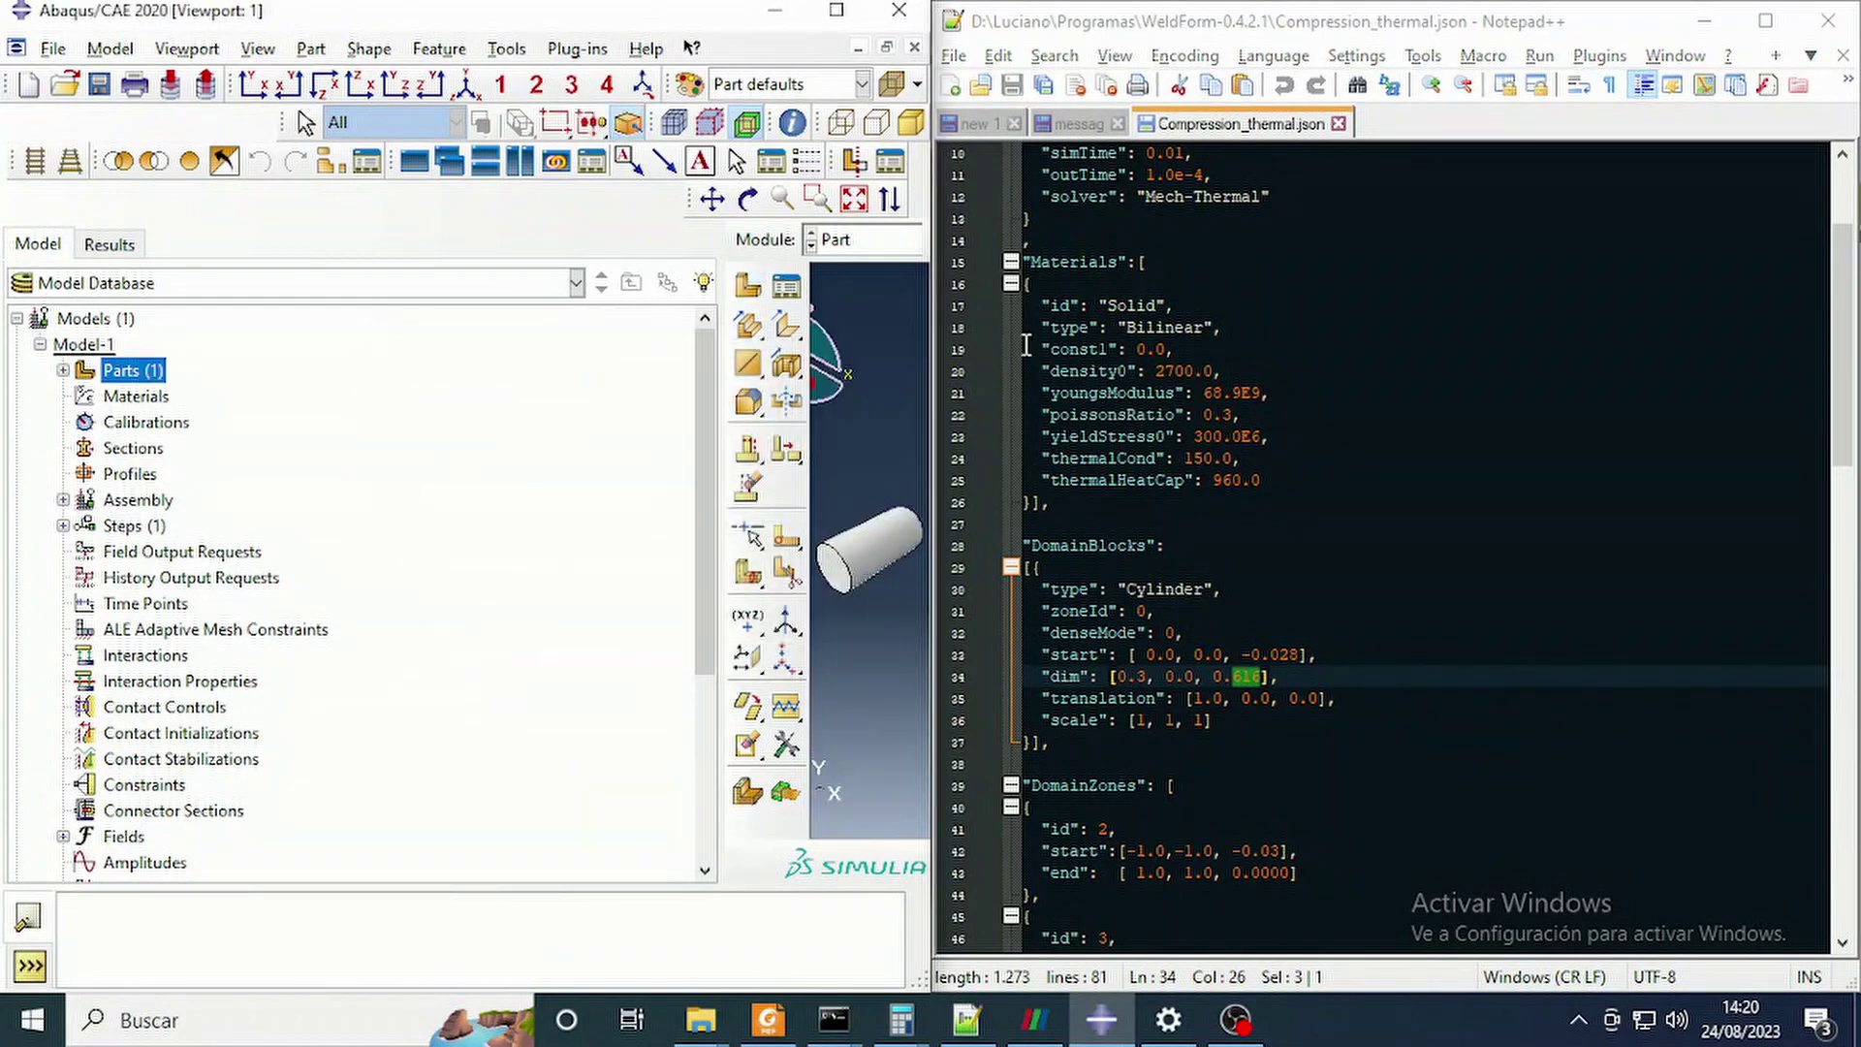
left_click_drag(720, 483, 280, 496)
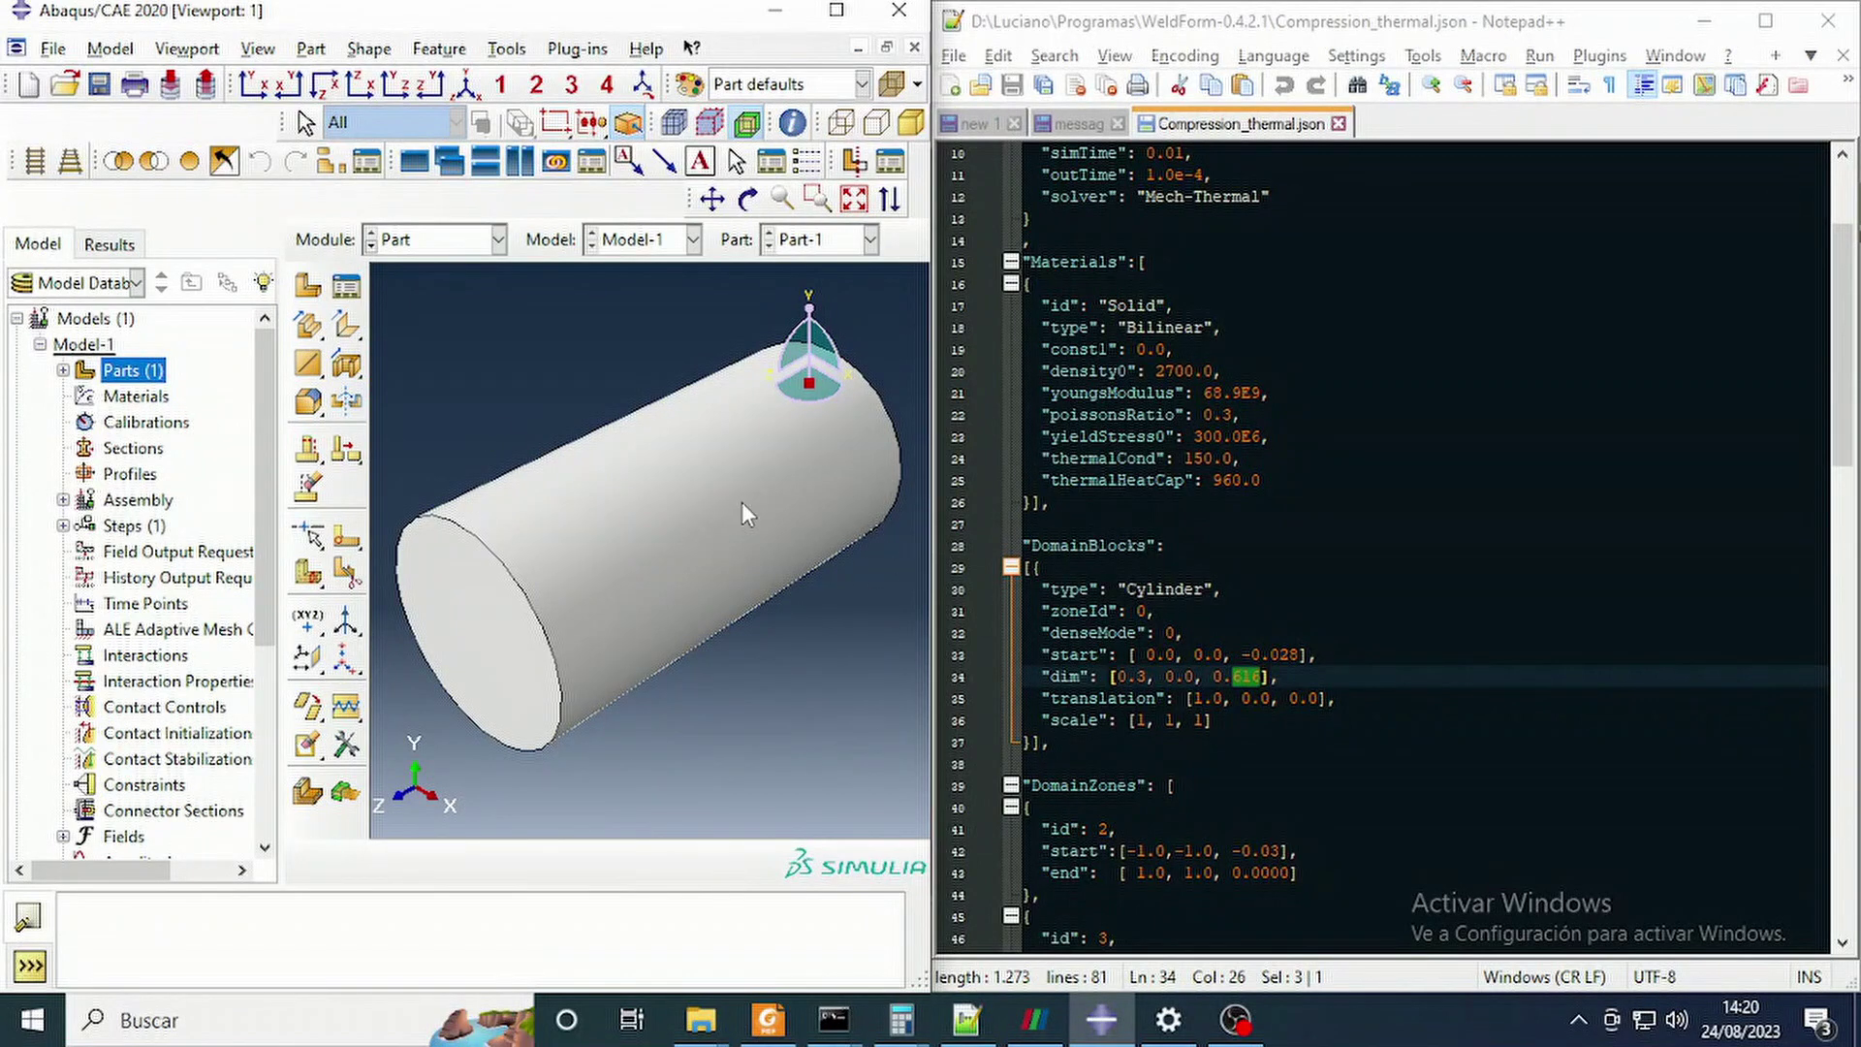
Examine the FEM mesh at the upper and lower ends of the cylinder in the thesis PDF's compression test figure.
key("alt+Tab")
key("alt+Tab")
key("alt+Tab")
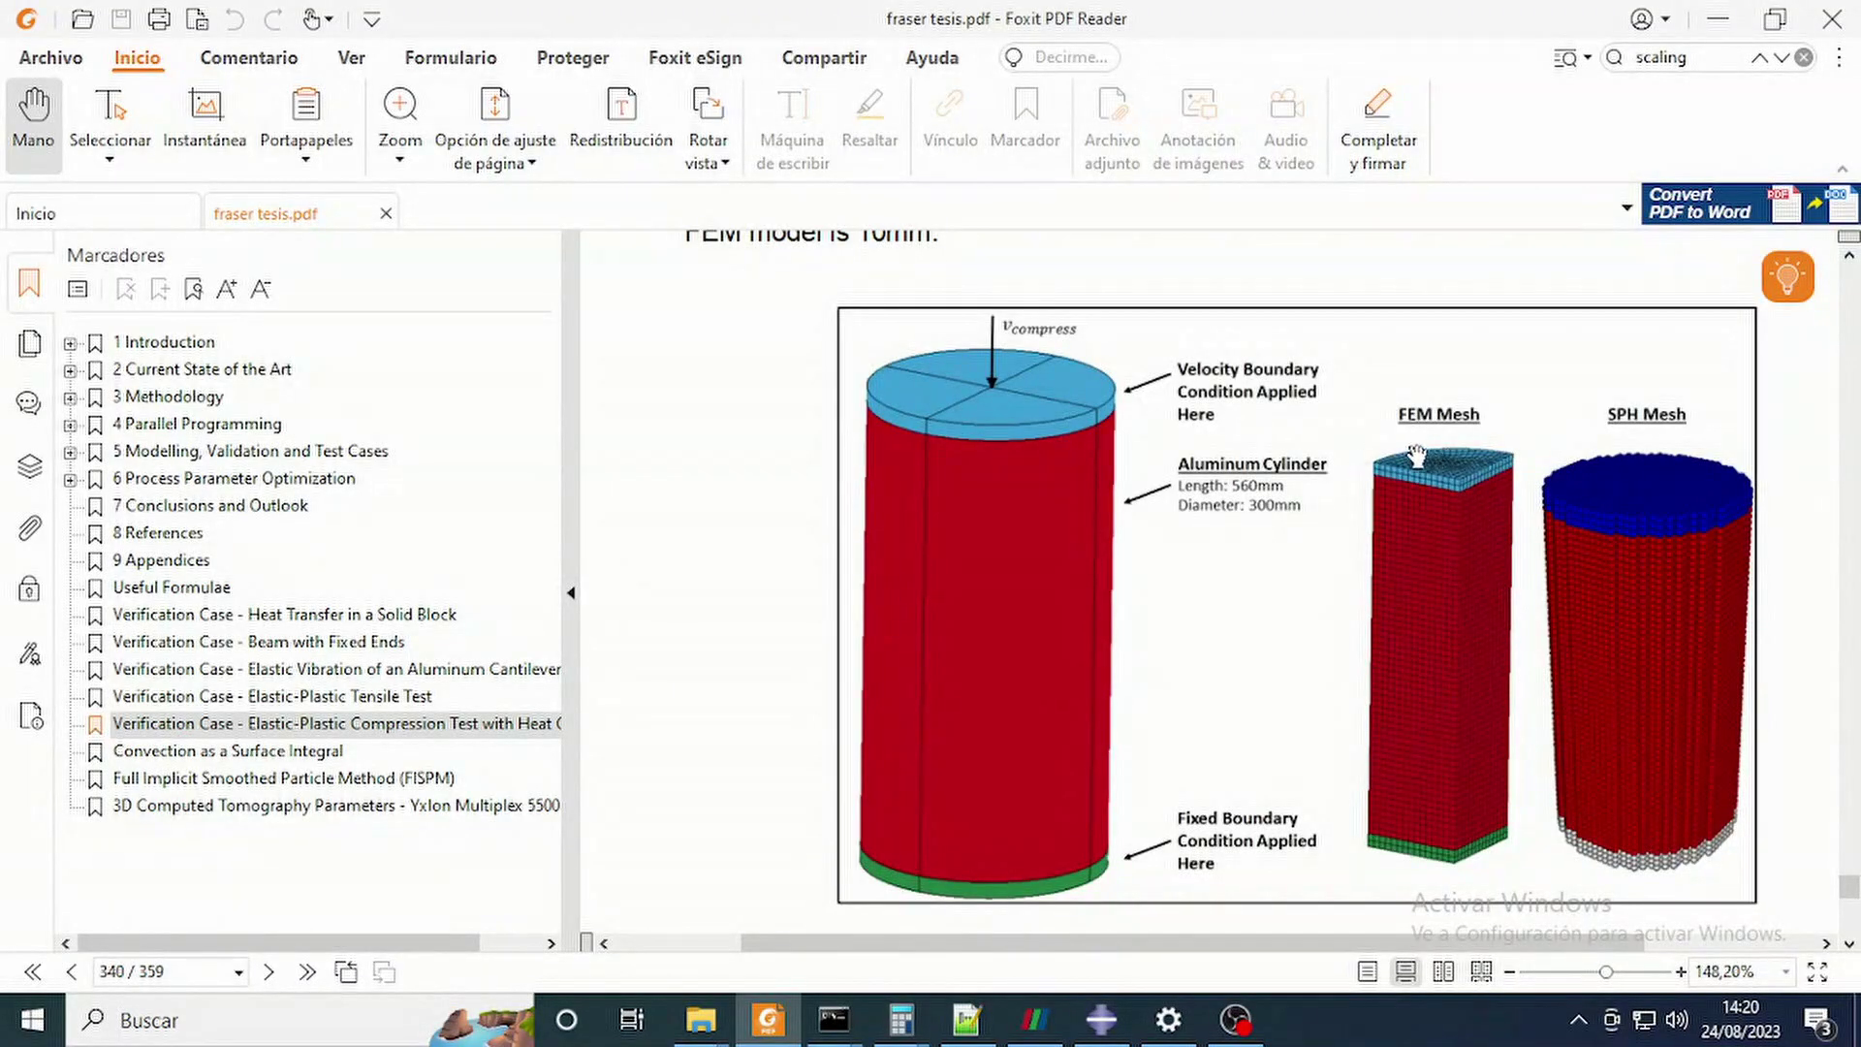
scroll(1473, 484, "up", 3, "ctrl")
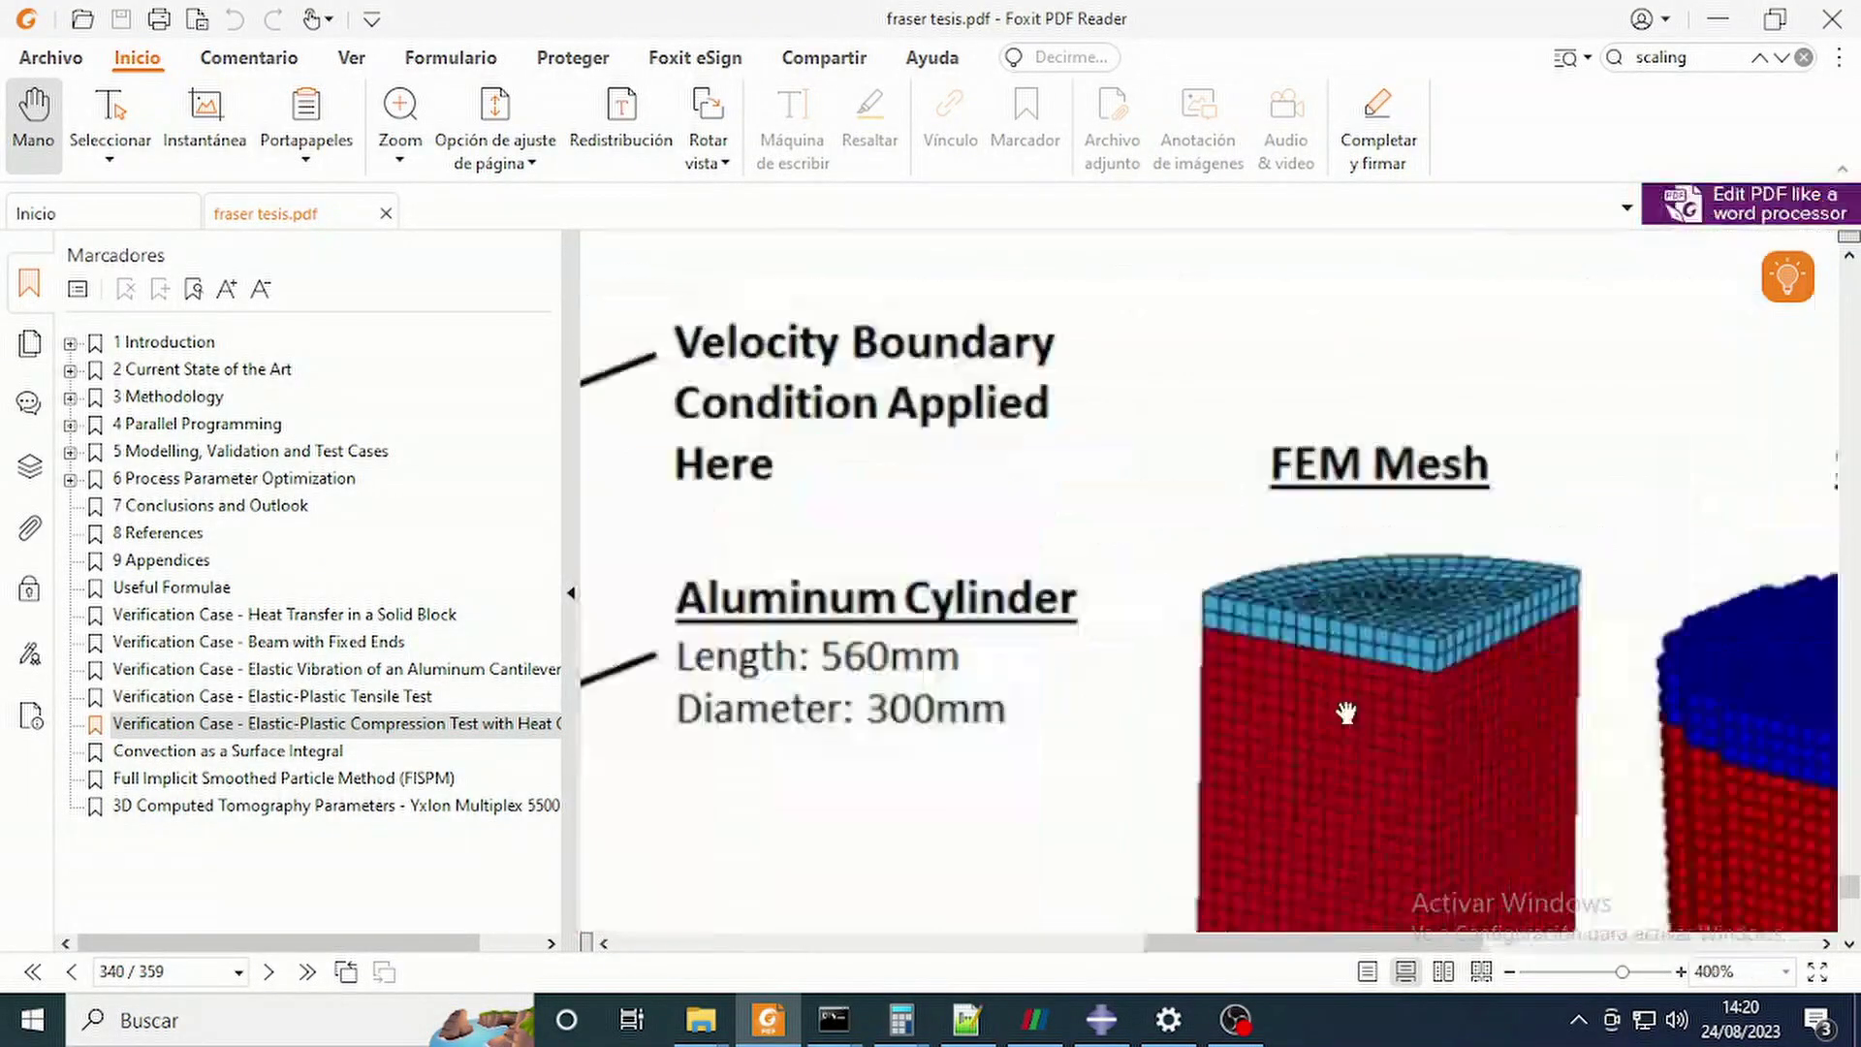
left_click_drag(1355, 709, 1238, 569)
scroll(1298, 582, "down", 4, "ctrl")
scroll(1308, 595, "down", 3)
scroll(1195, 516, "up", 5, "ctrl")
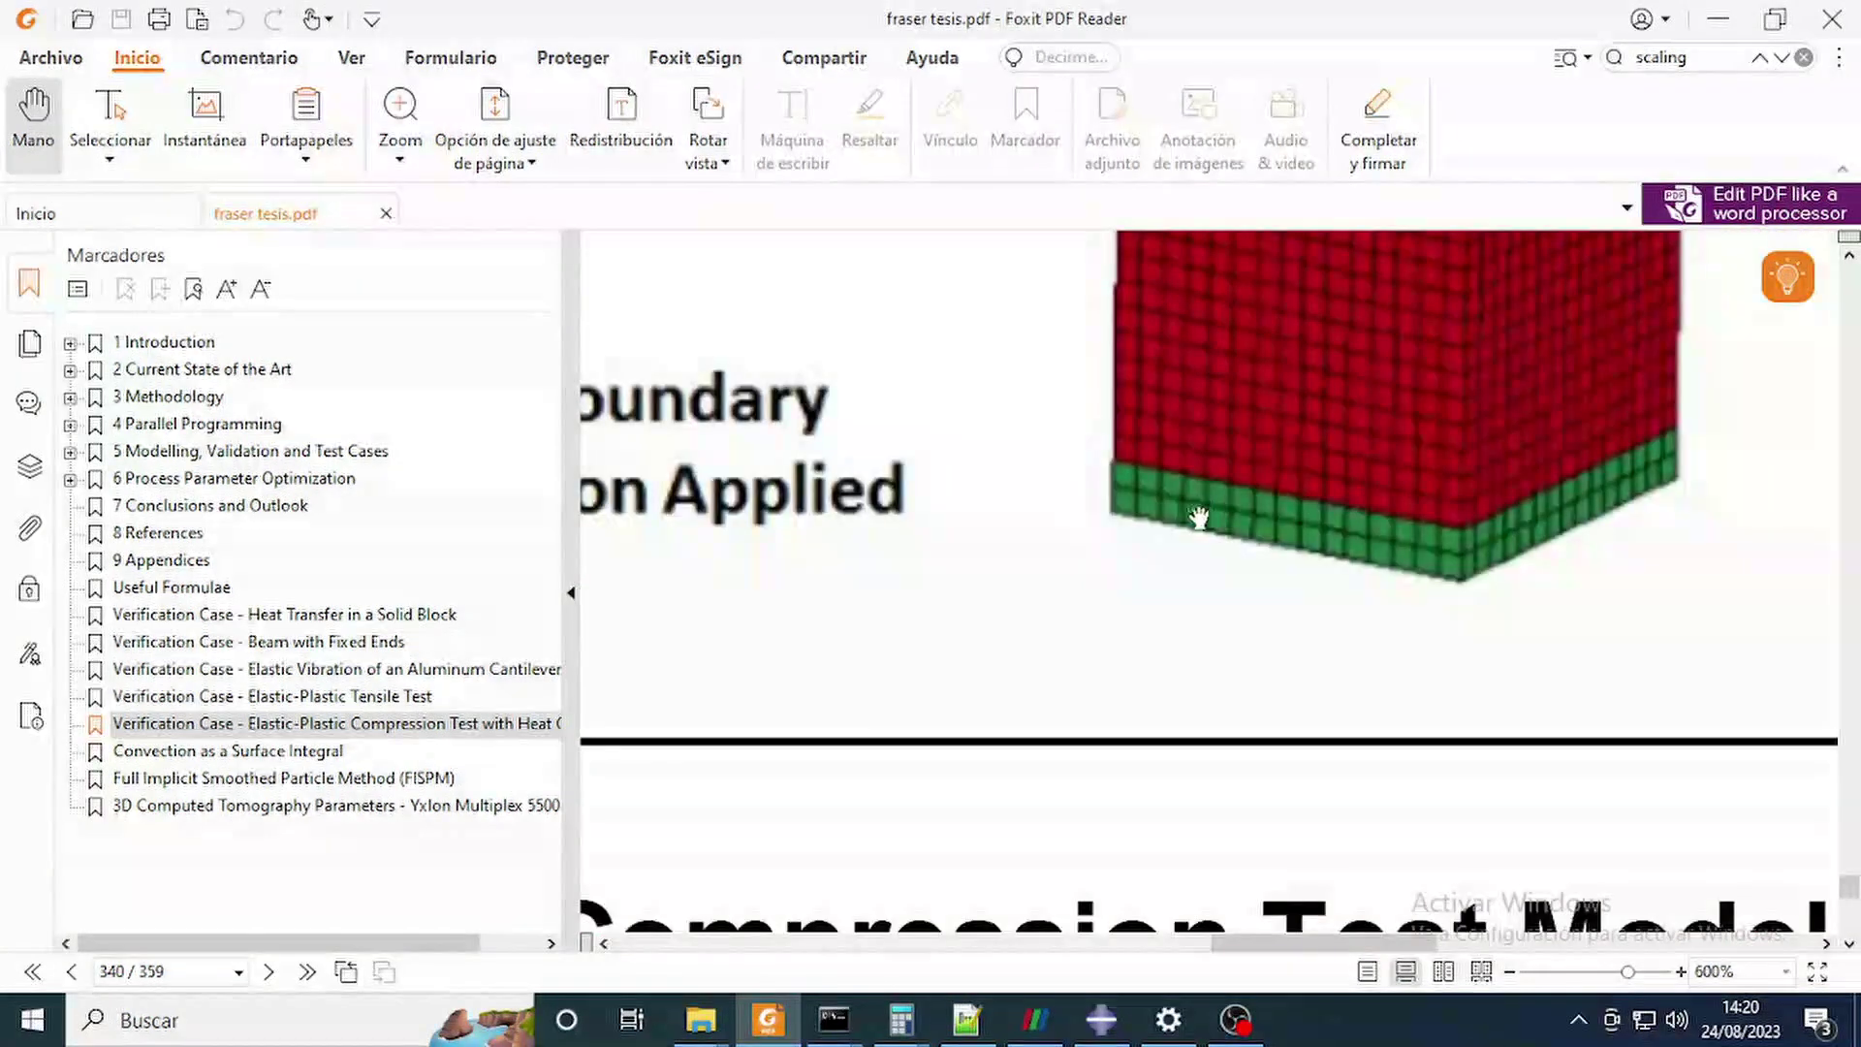
scroll(1208, 514, "down", 5, "ctrl")
scroll(1257, 485, "up", 5)
scroll(1320, 572, "down", 1)
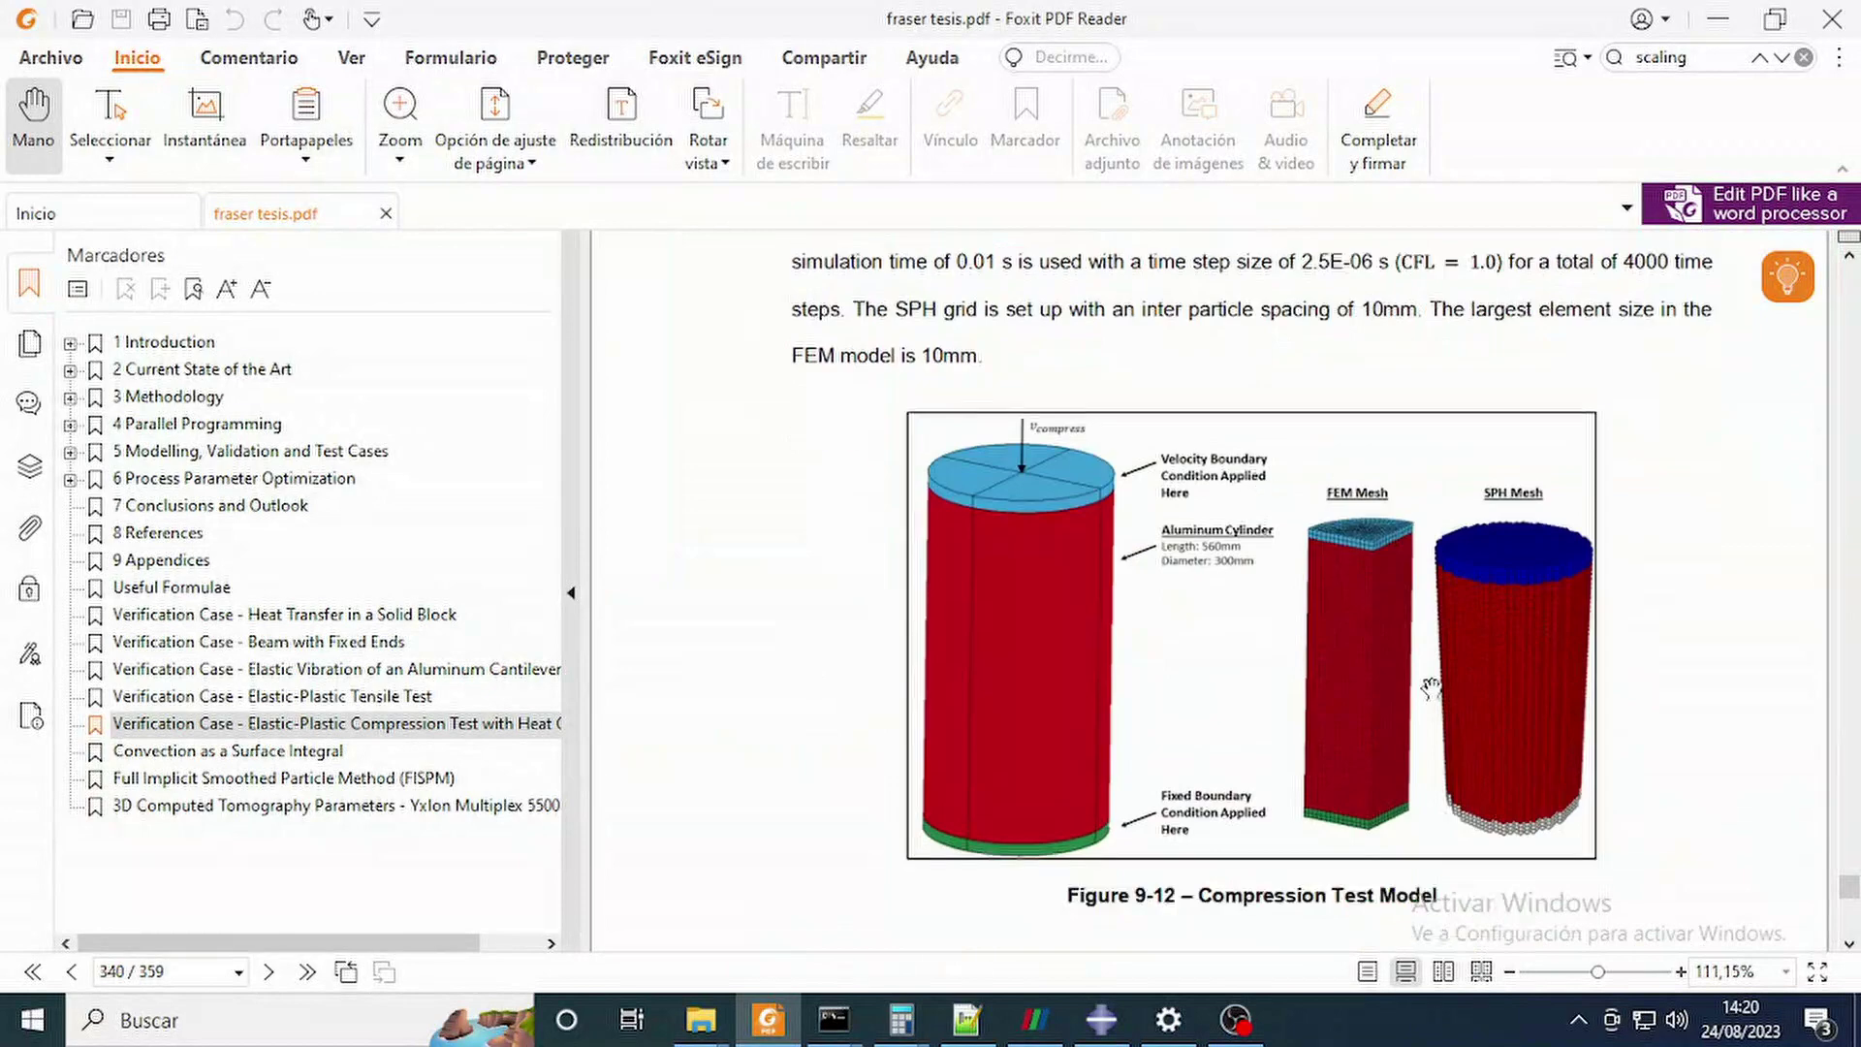
Return to Abaqus/CAE, start a new material in Model-1 and bring the material values of Compression_thermal.json into view.
key("alt+Tab")
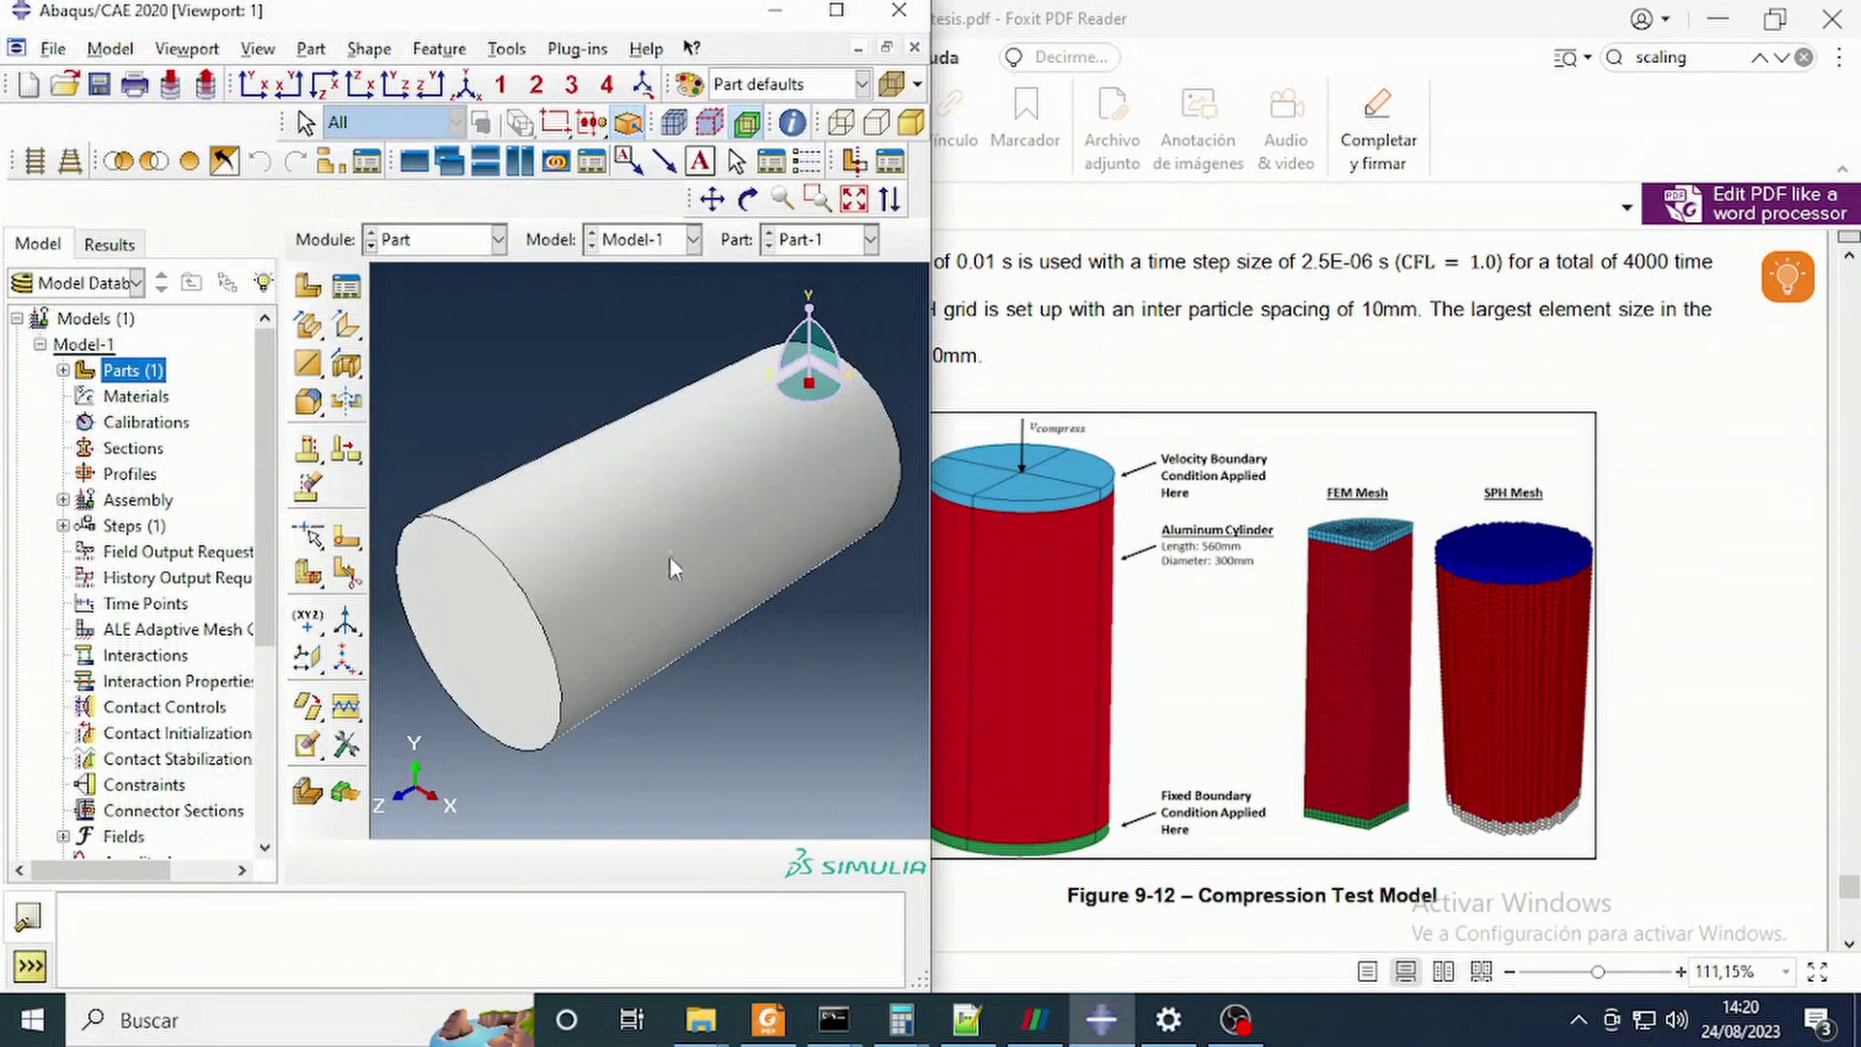
left_click(63, 372)
right_click(131, 423)
left_click(186, 474)
key("alt+Tab")
key("alt+Tab")
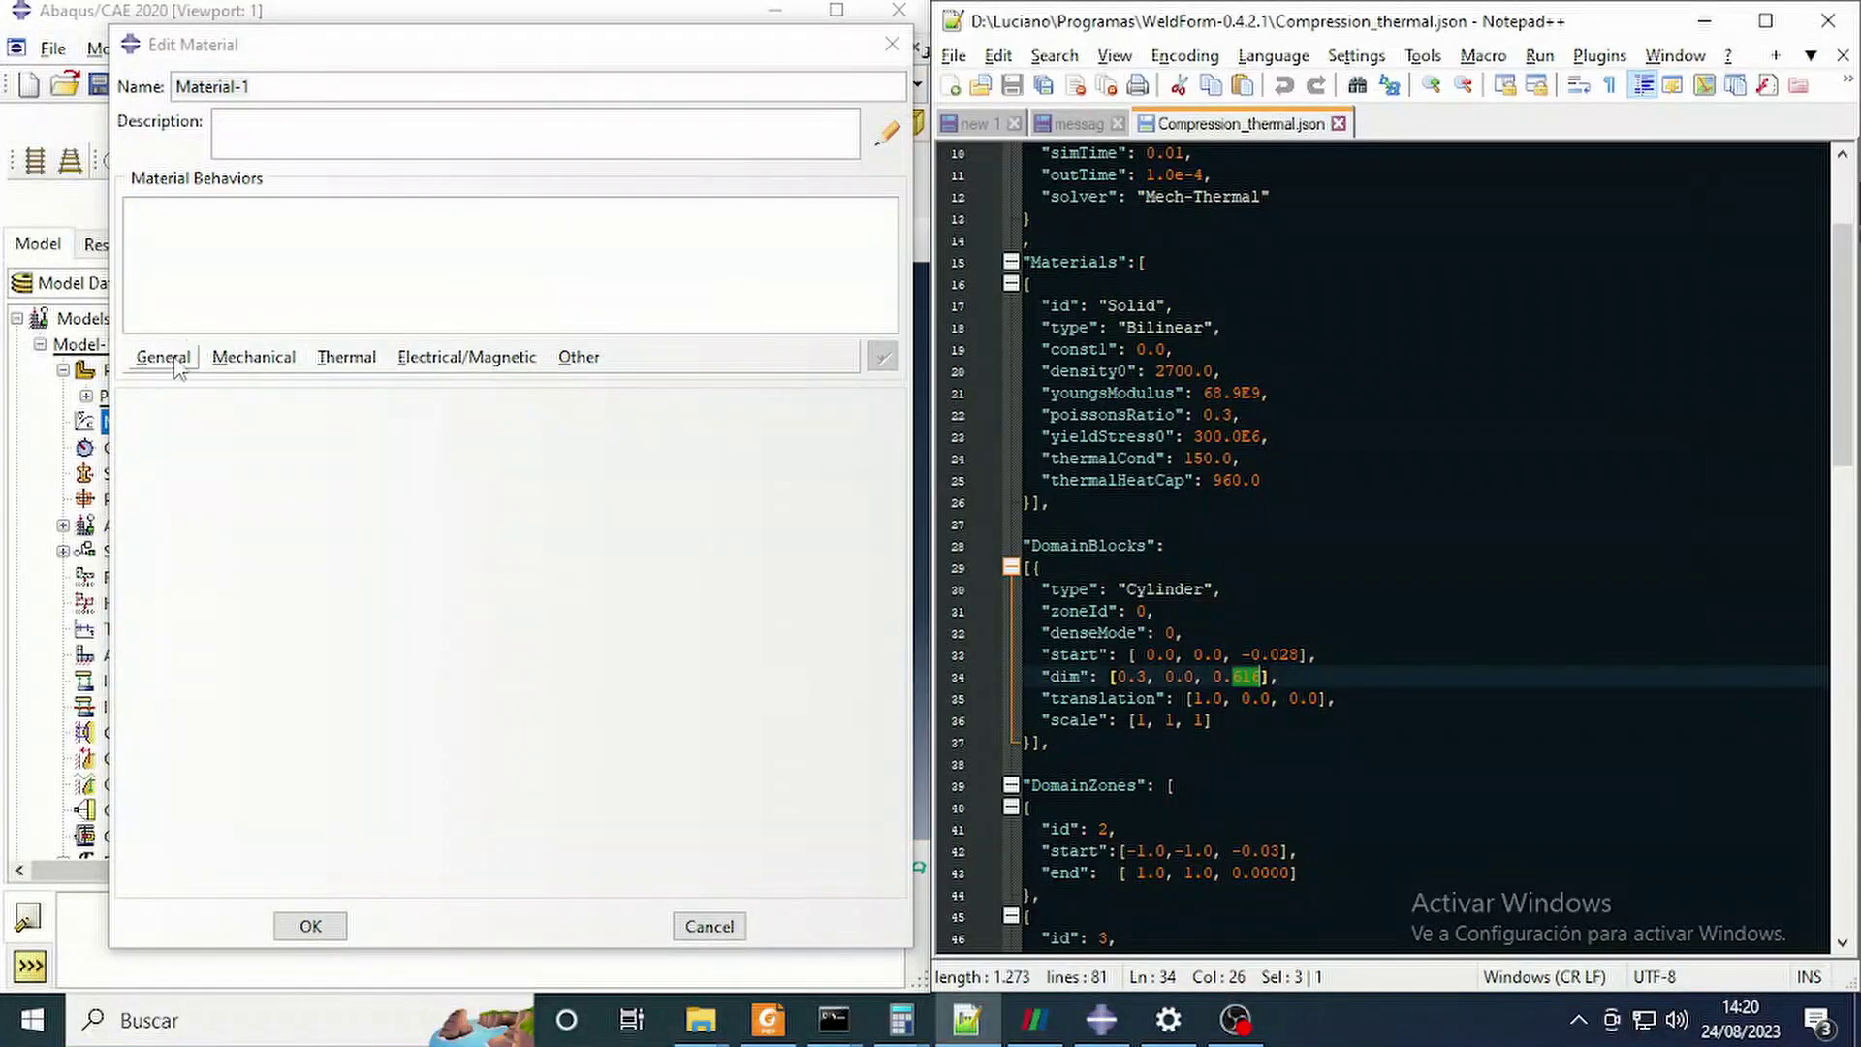
scroll(1239, 497, "up", 3)
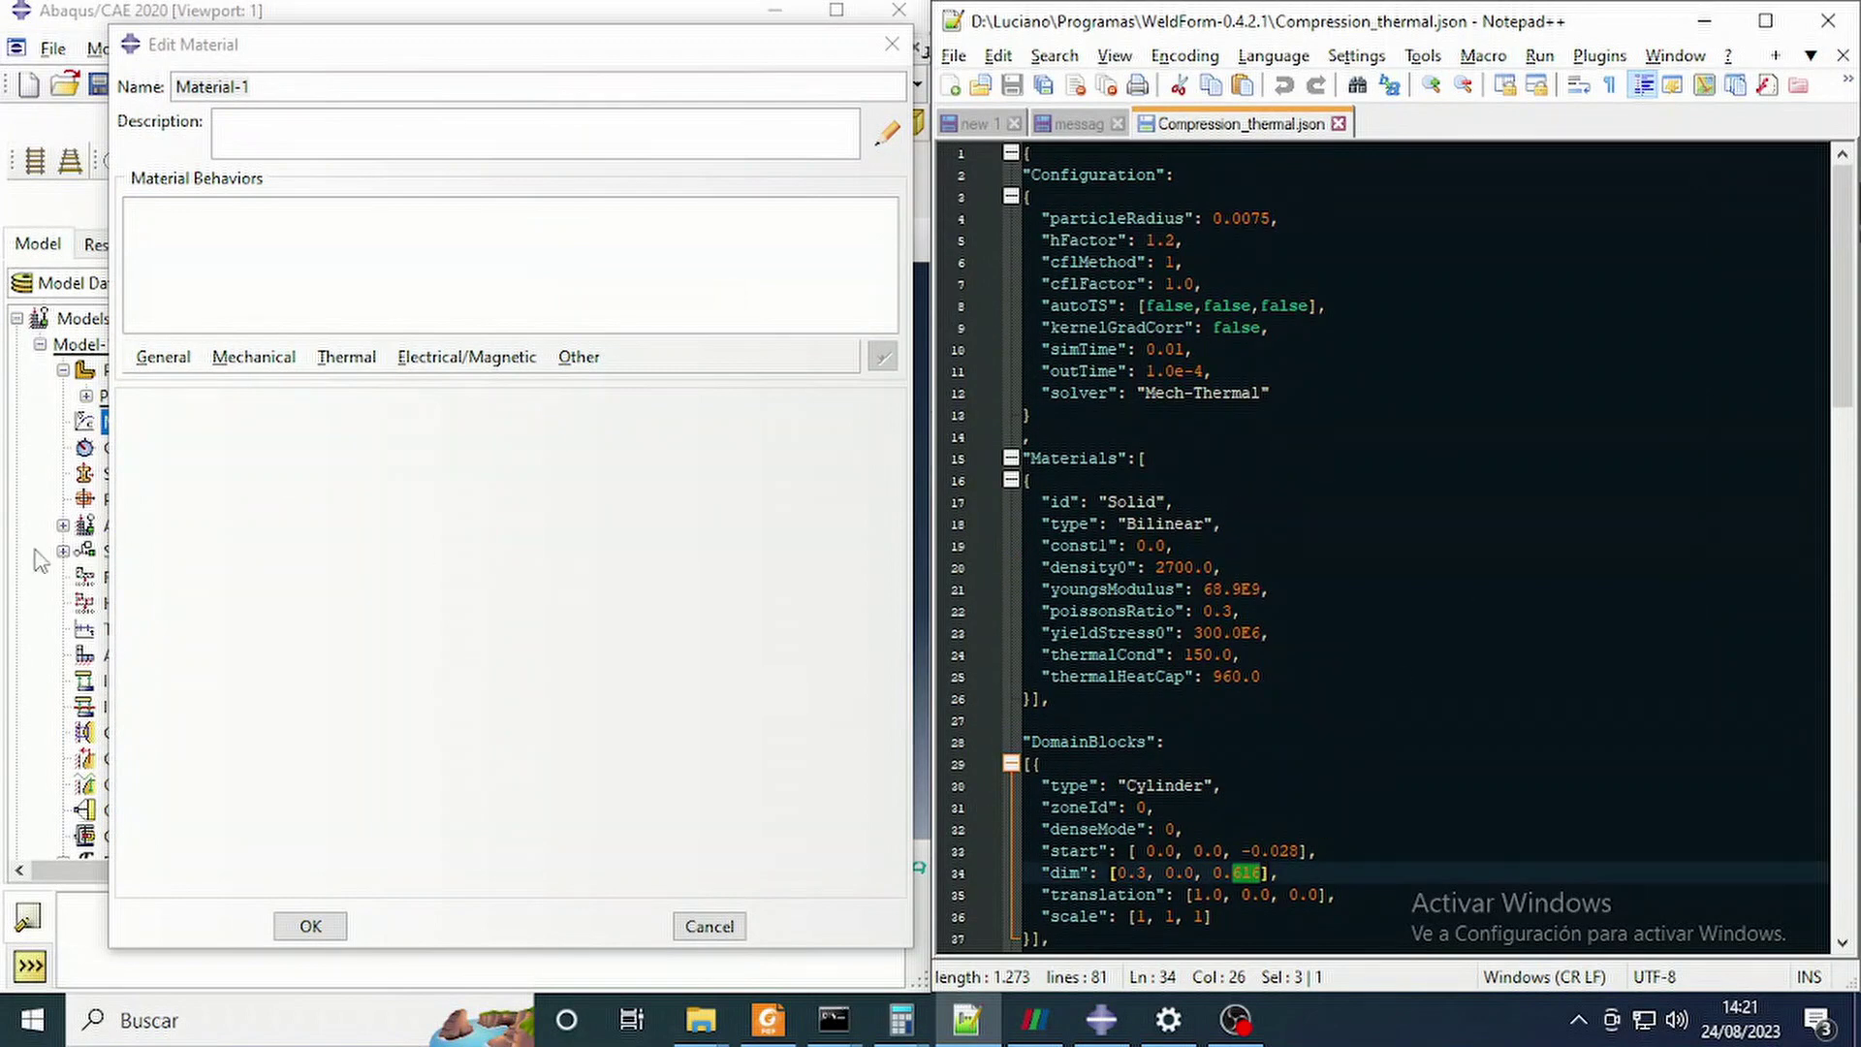
Add a uniform density behavior to the material with a mass density of 2700.
left_click(165, 358)
left_click(205, 386)
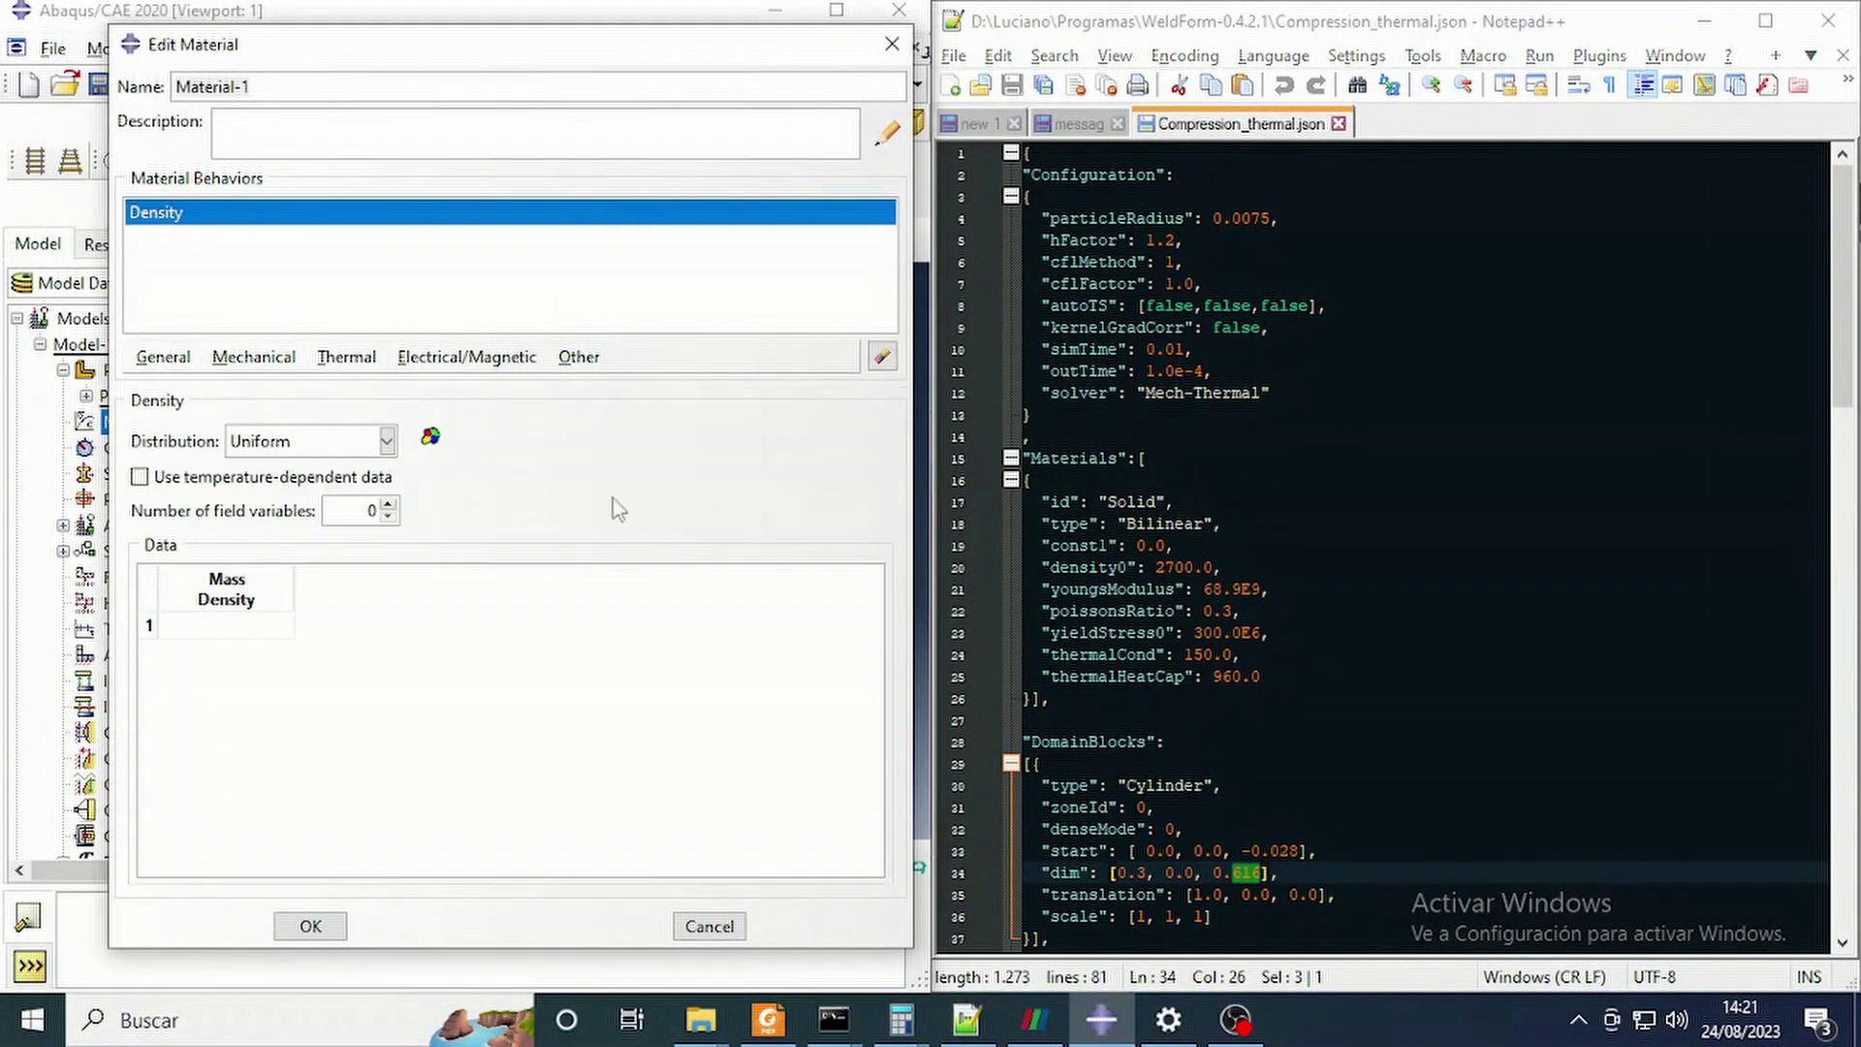
left_click(257, 625)
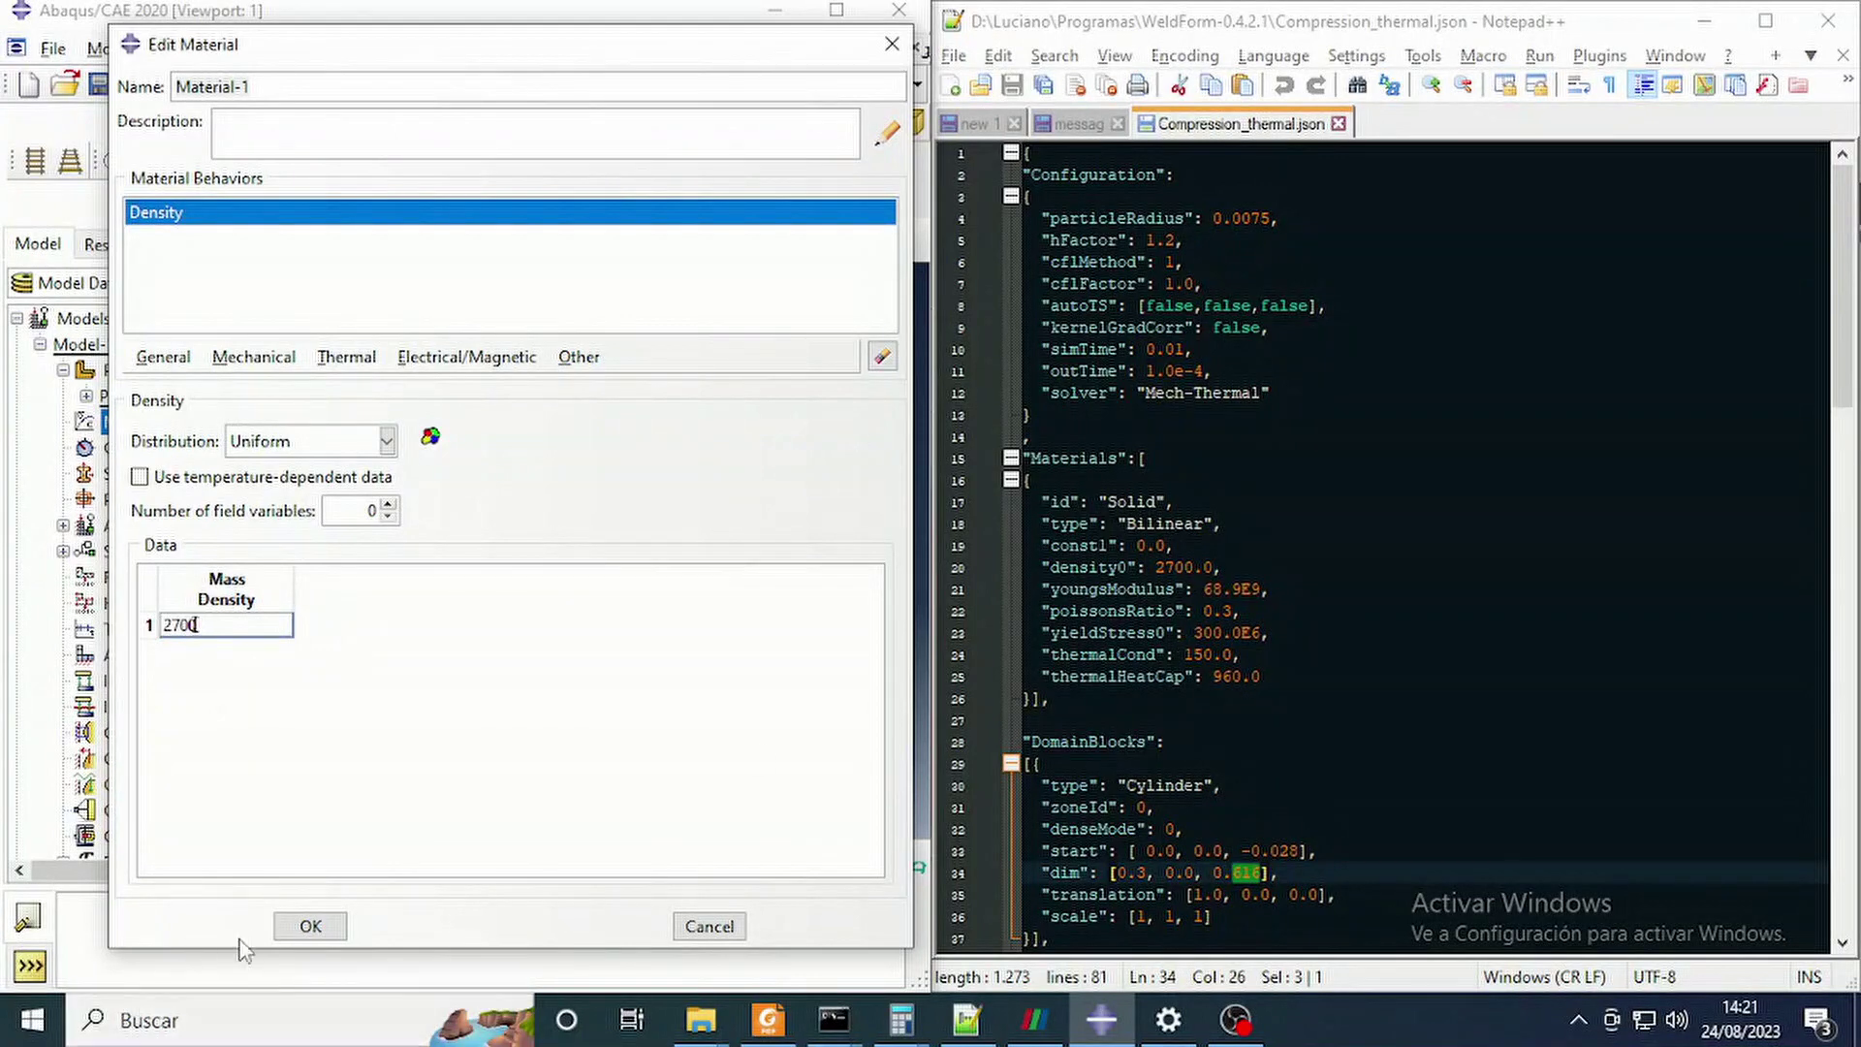
left_click(304, 928)
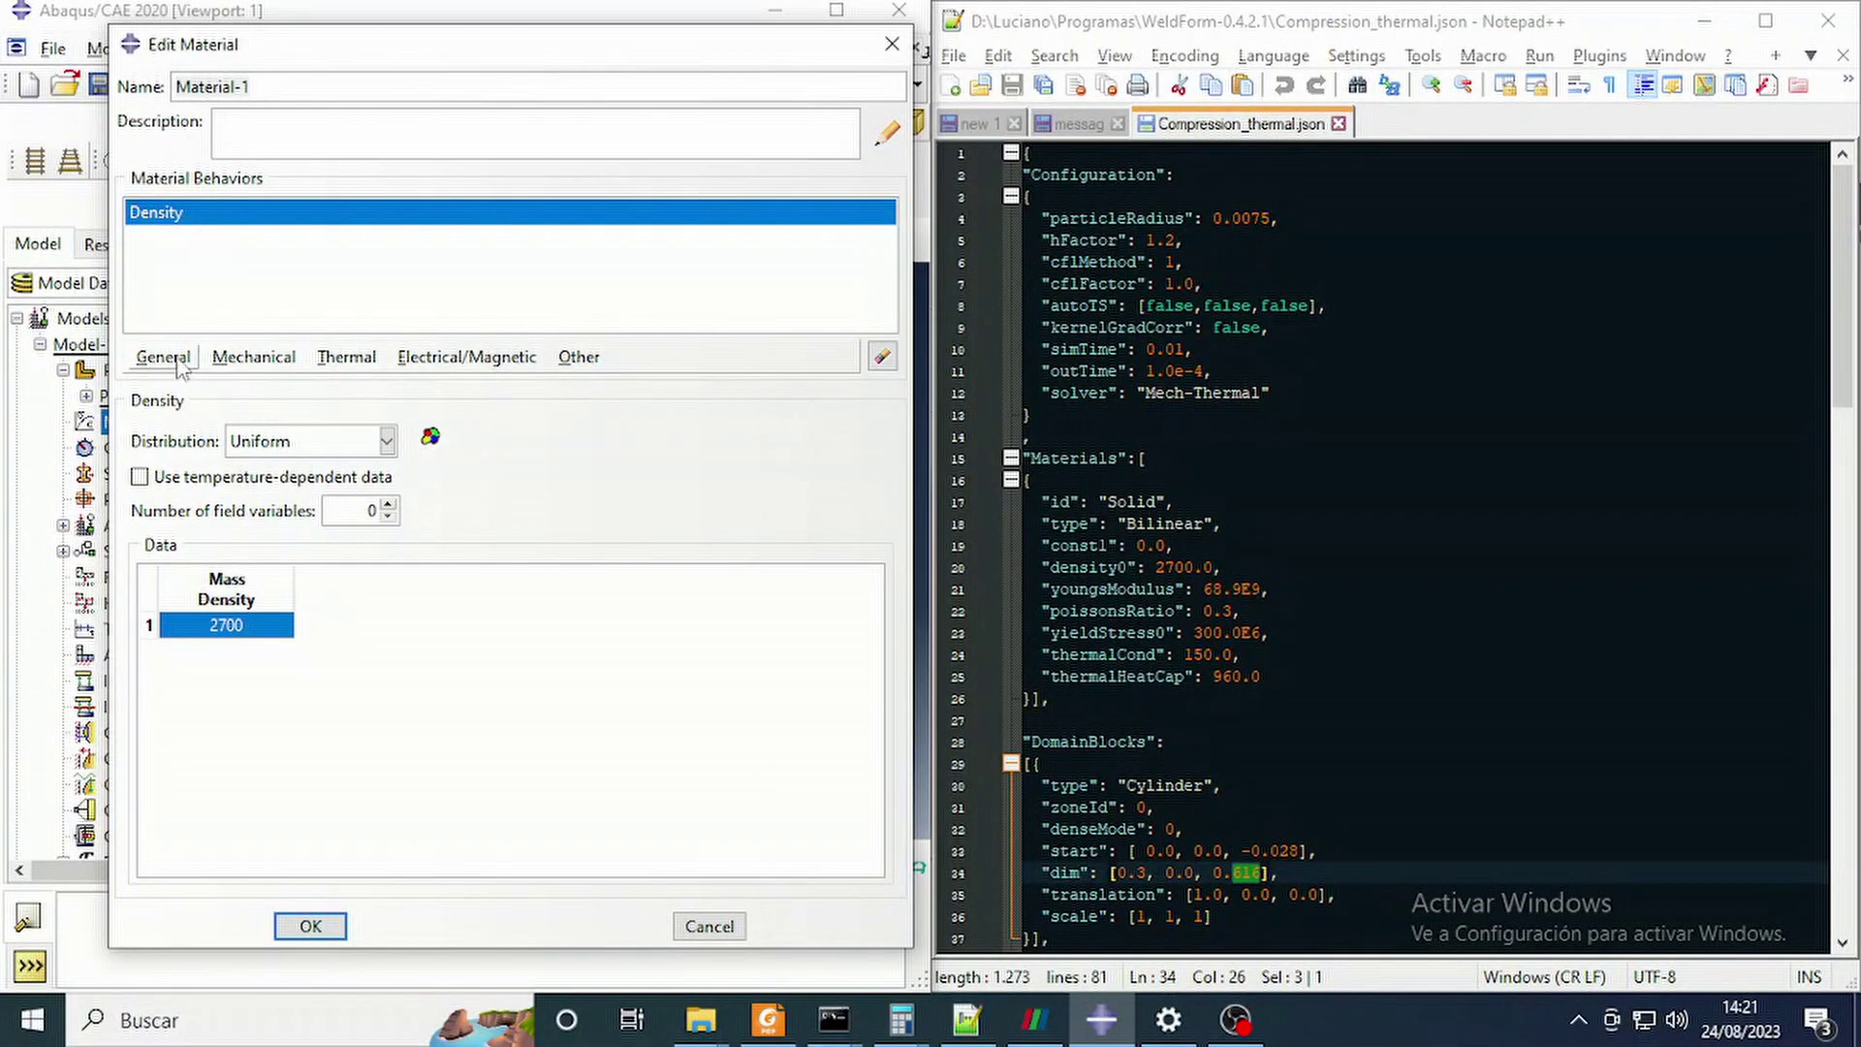
Add isotropic elastic behavior to the material with a Young's modulus of 68.9e6 and a Poisson's ratio of 0.3.
left_click(254, 358)
mouse_move(291, 386)
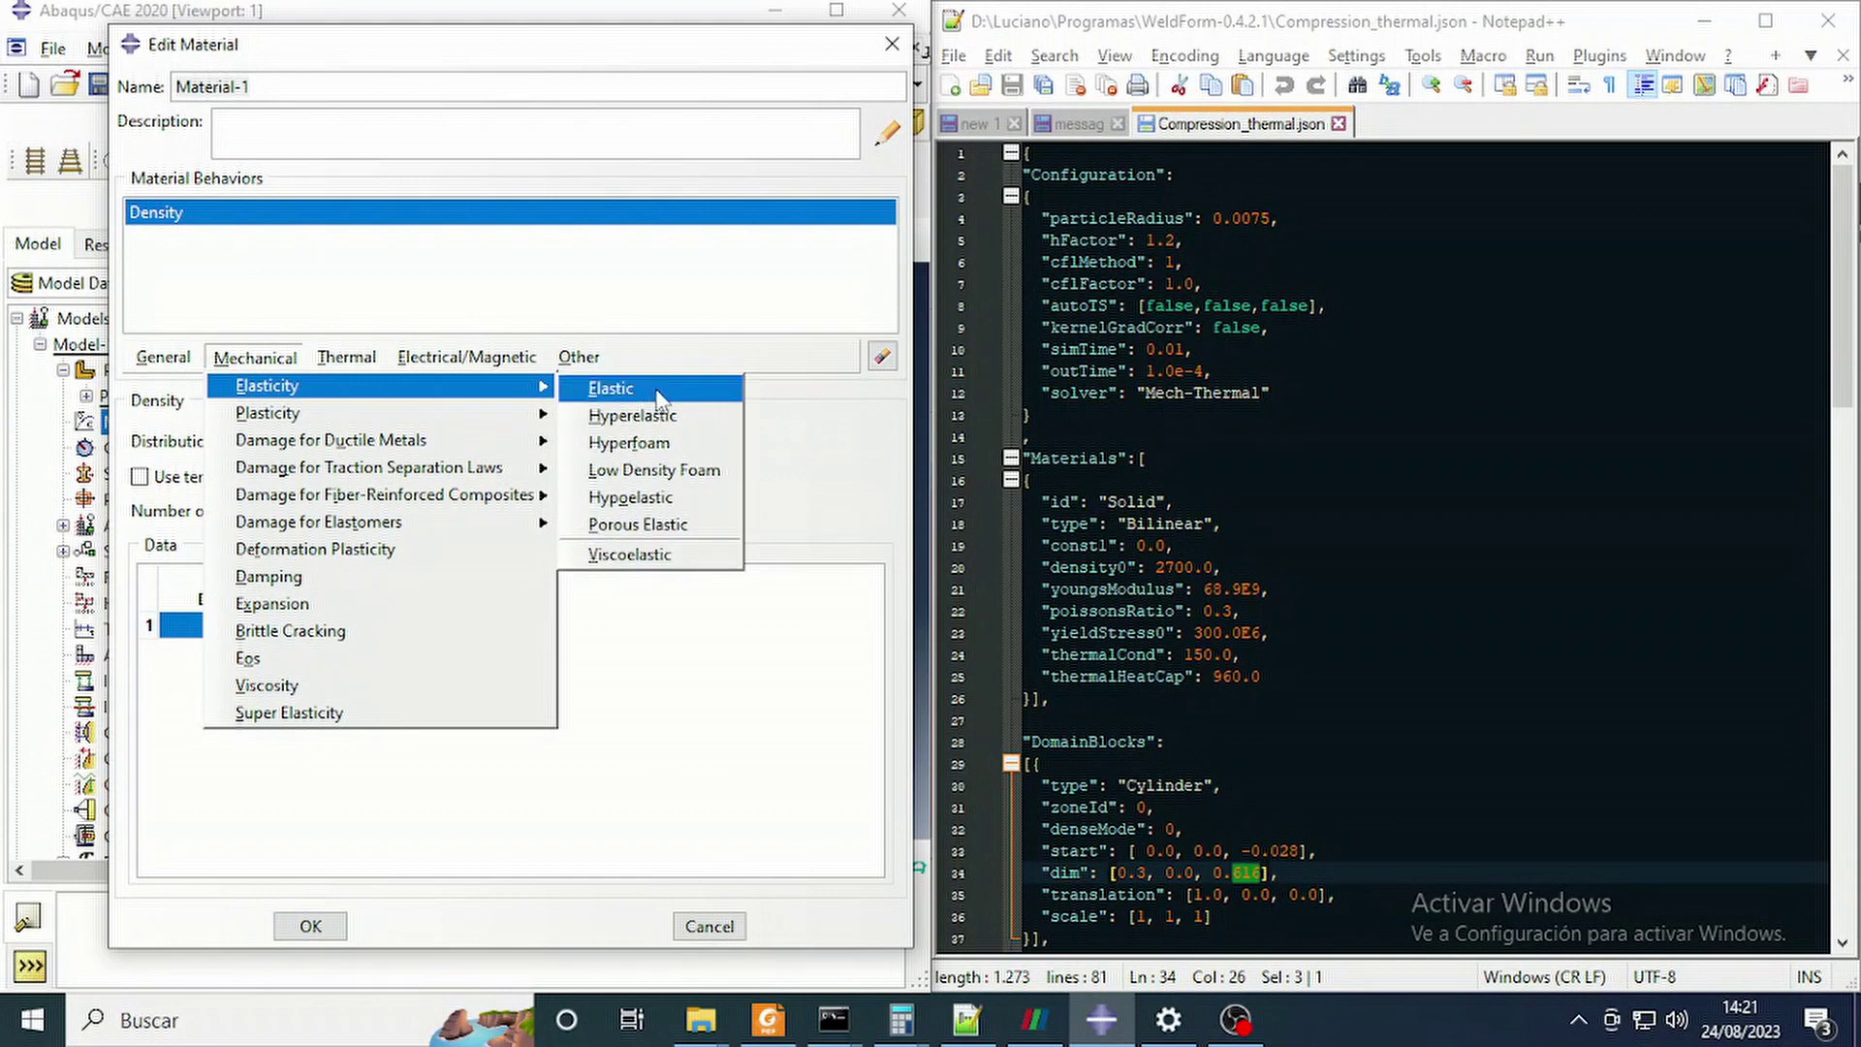
left_click(658, 391)
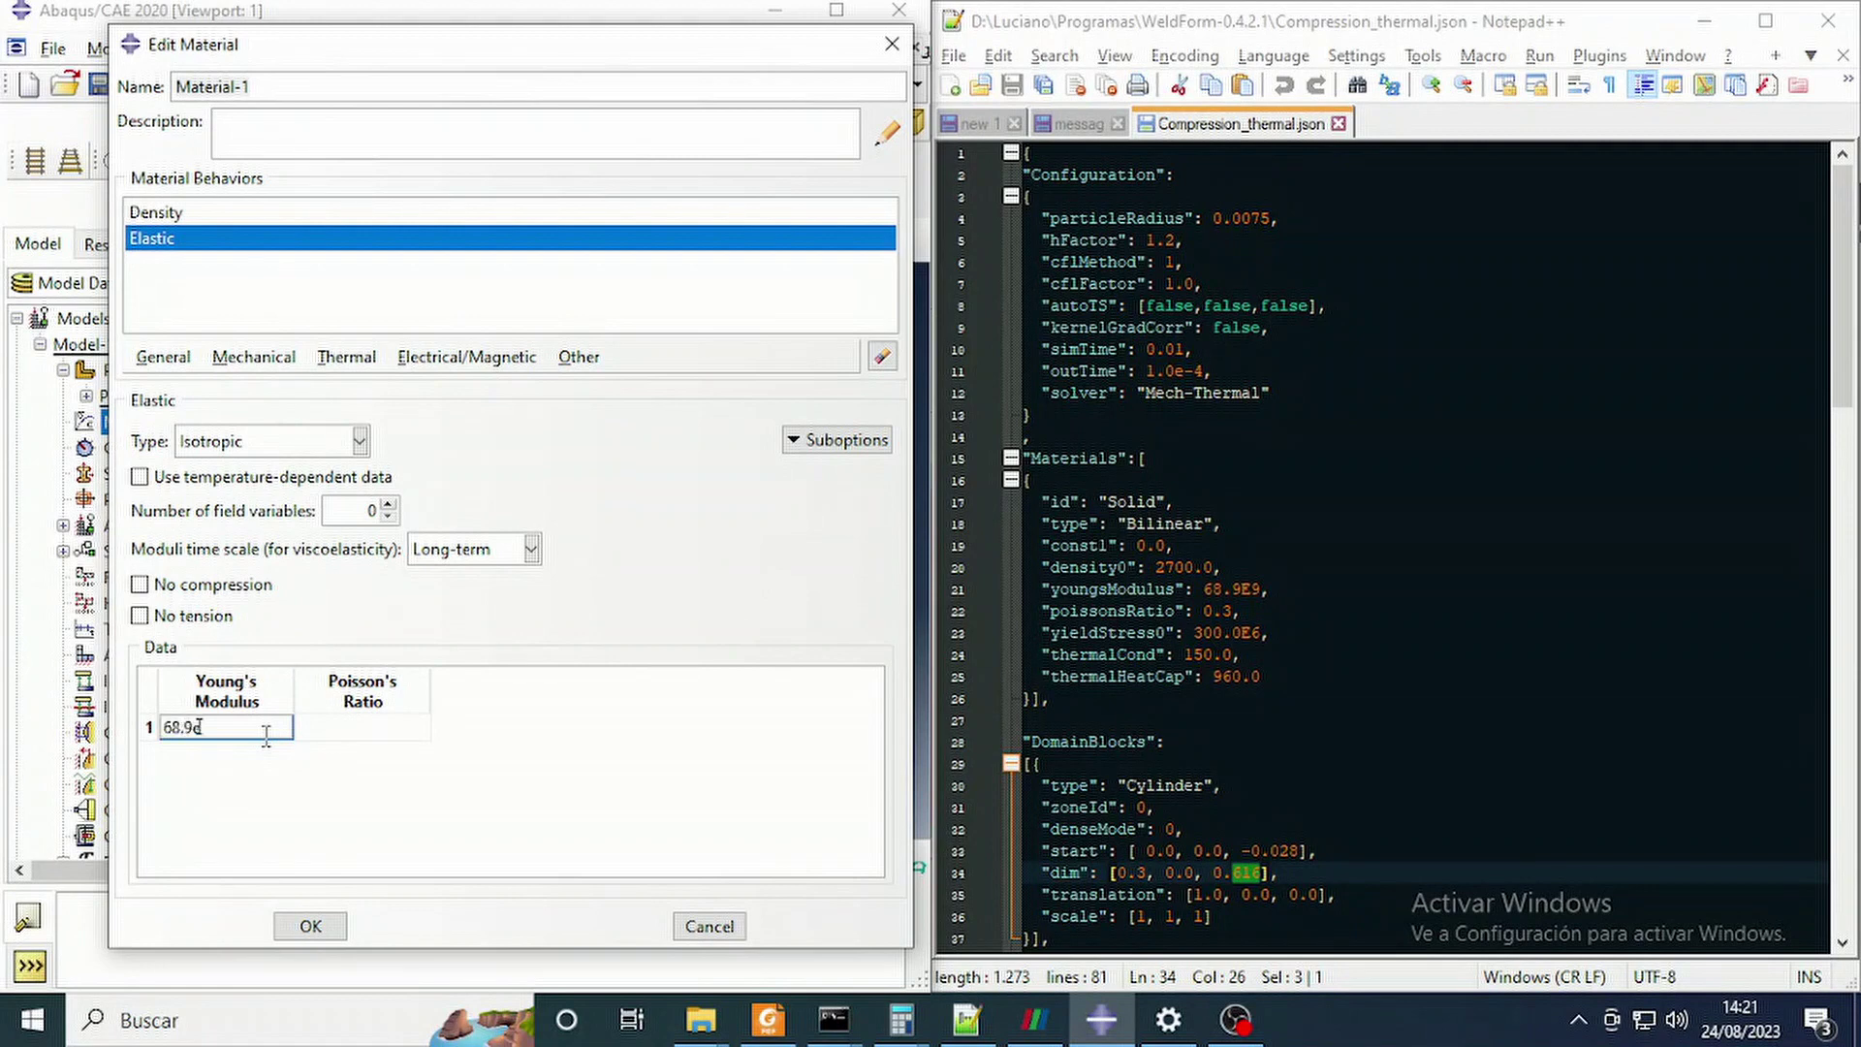
key("Tab")
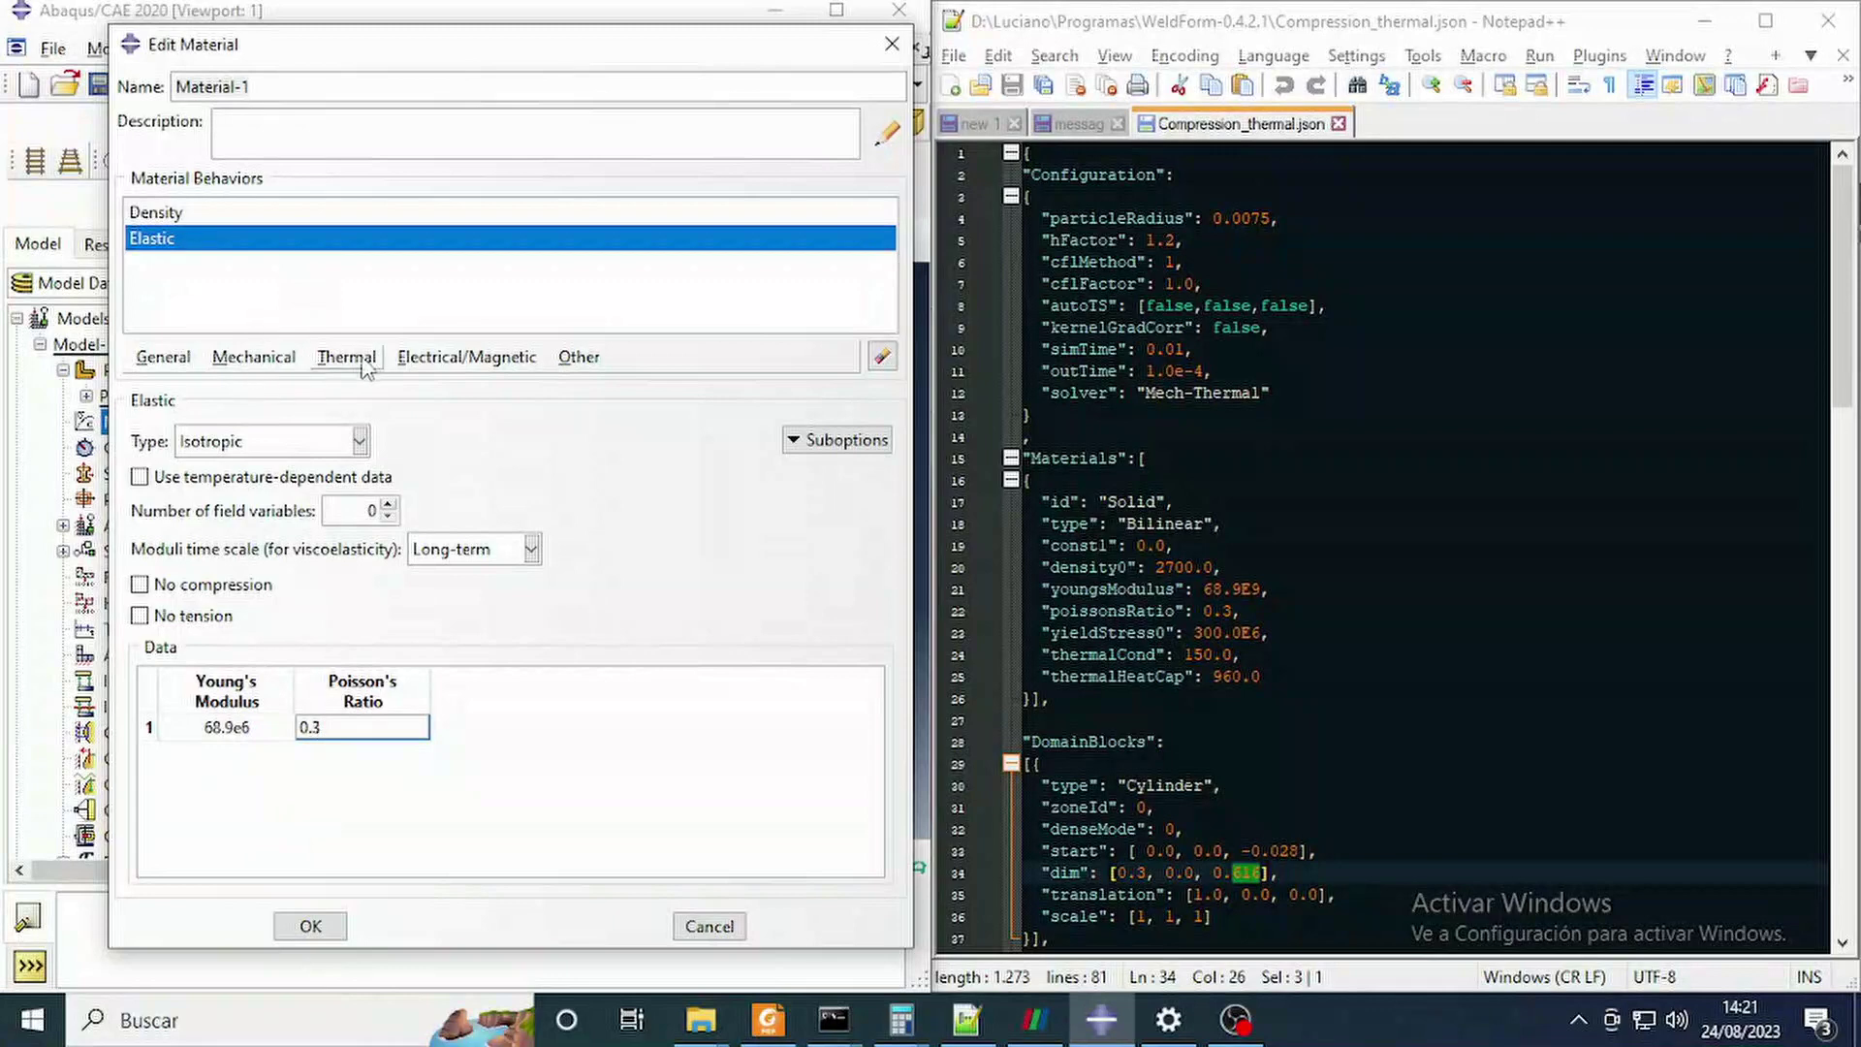
Add isotropic plastic behavior with yield stress 300e6 at plastic strain 0.0, and save the material.
left_click(260, 358)
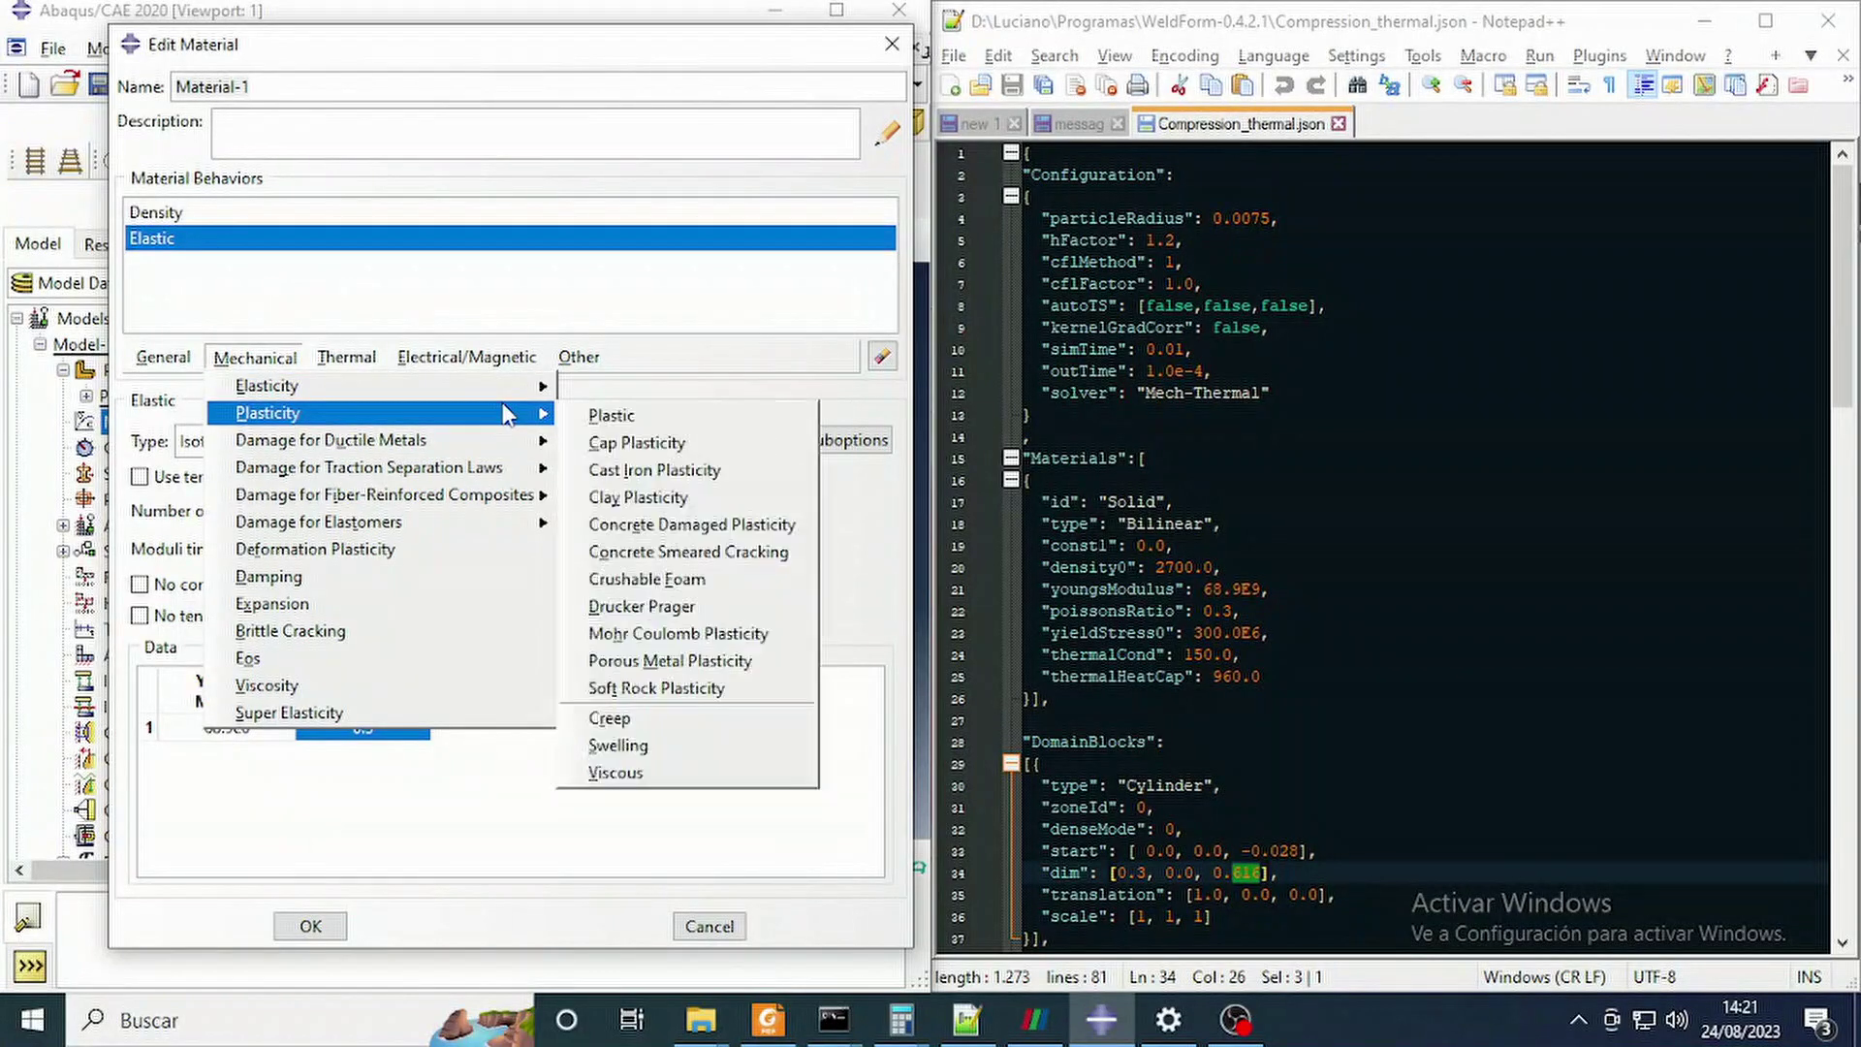
left_click(561, 463)
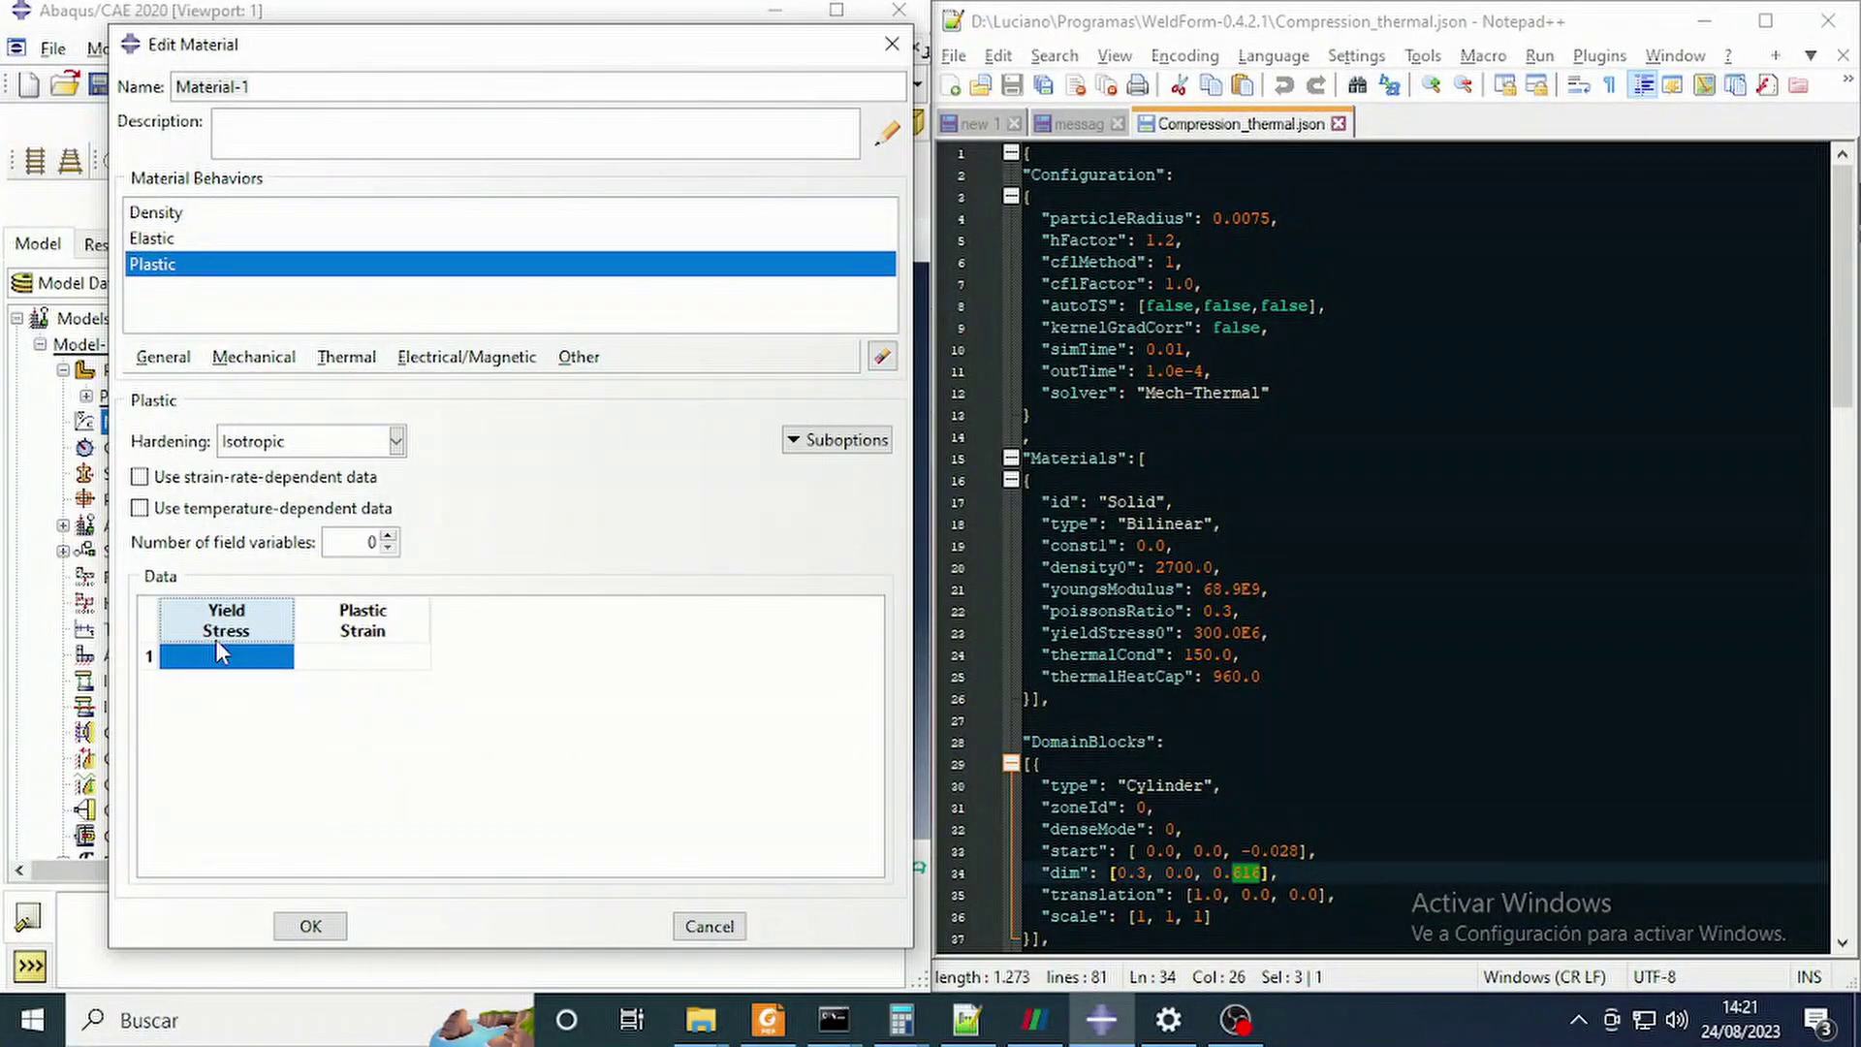
left_click(222, 654)
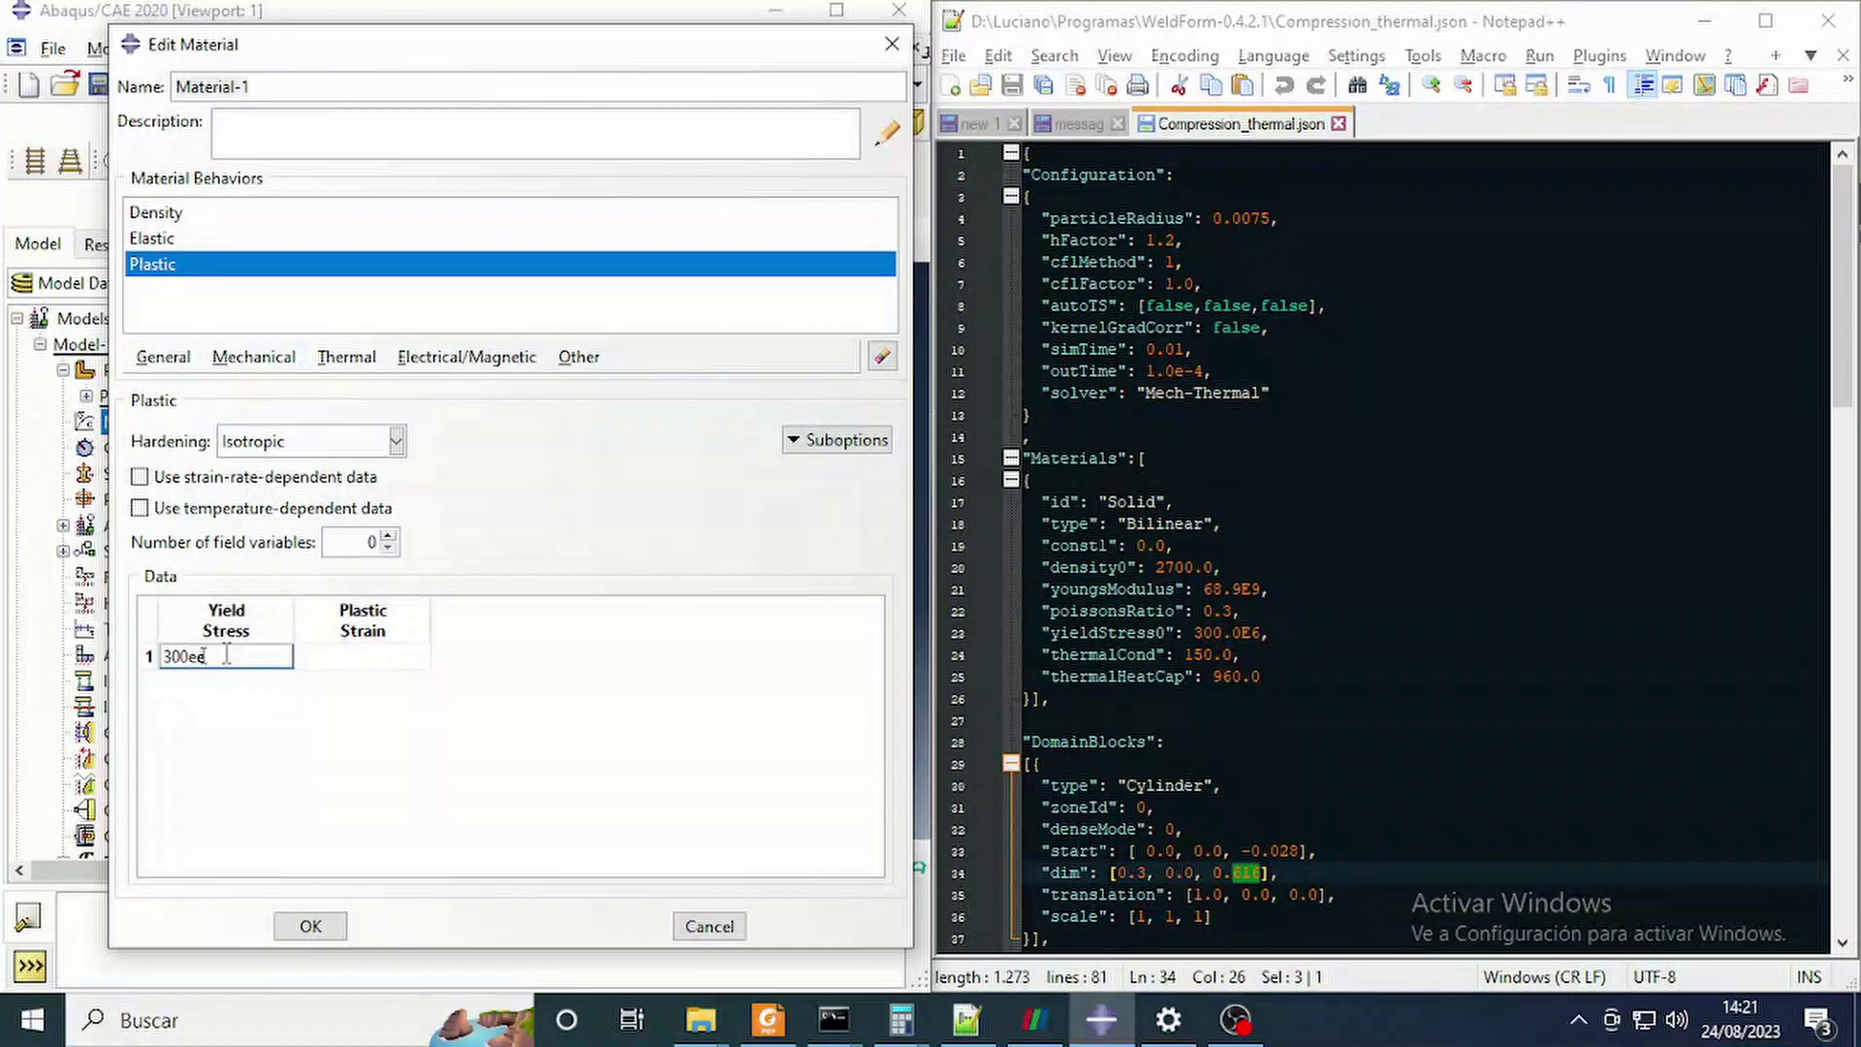
left_click(364, 664)
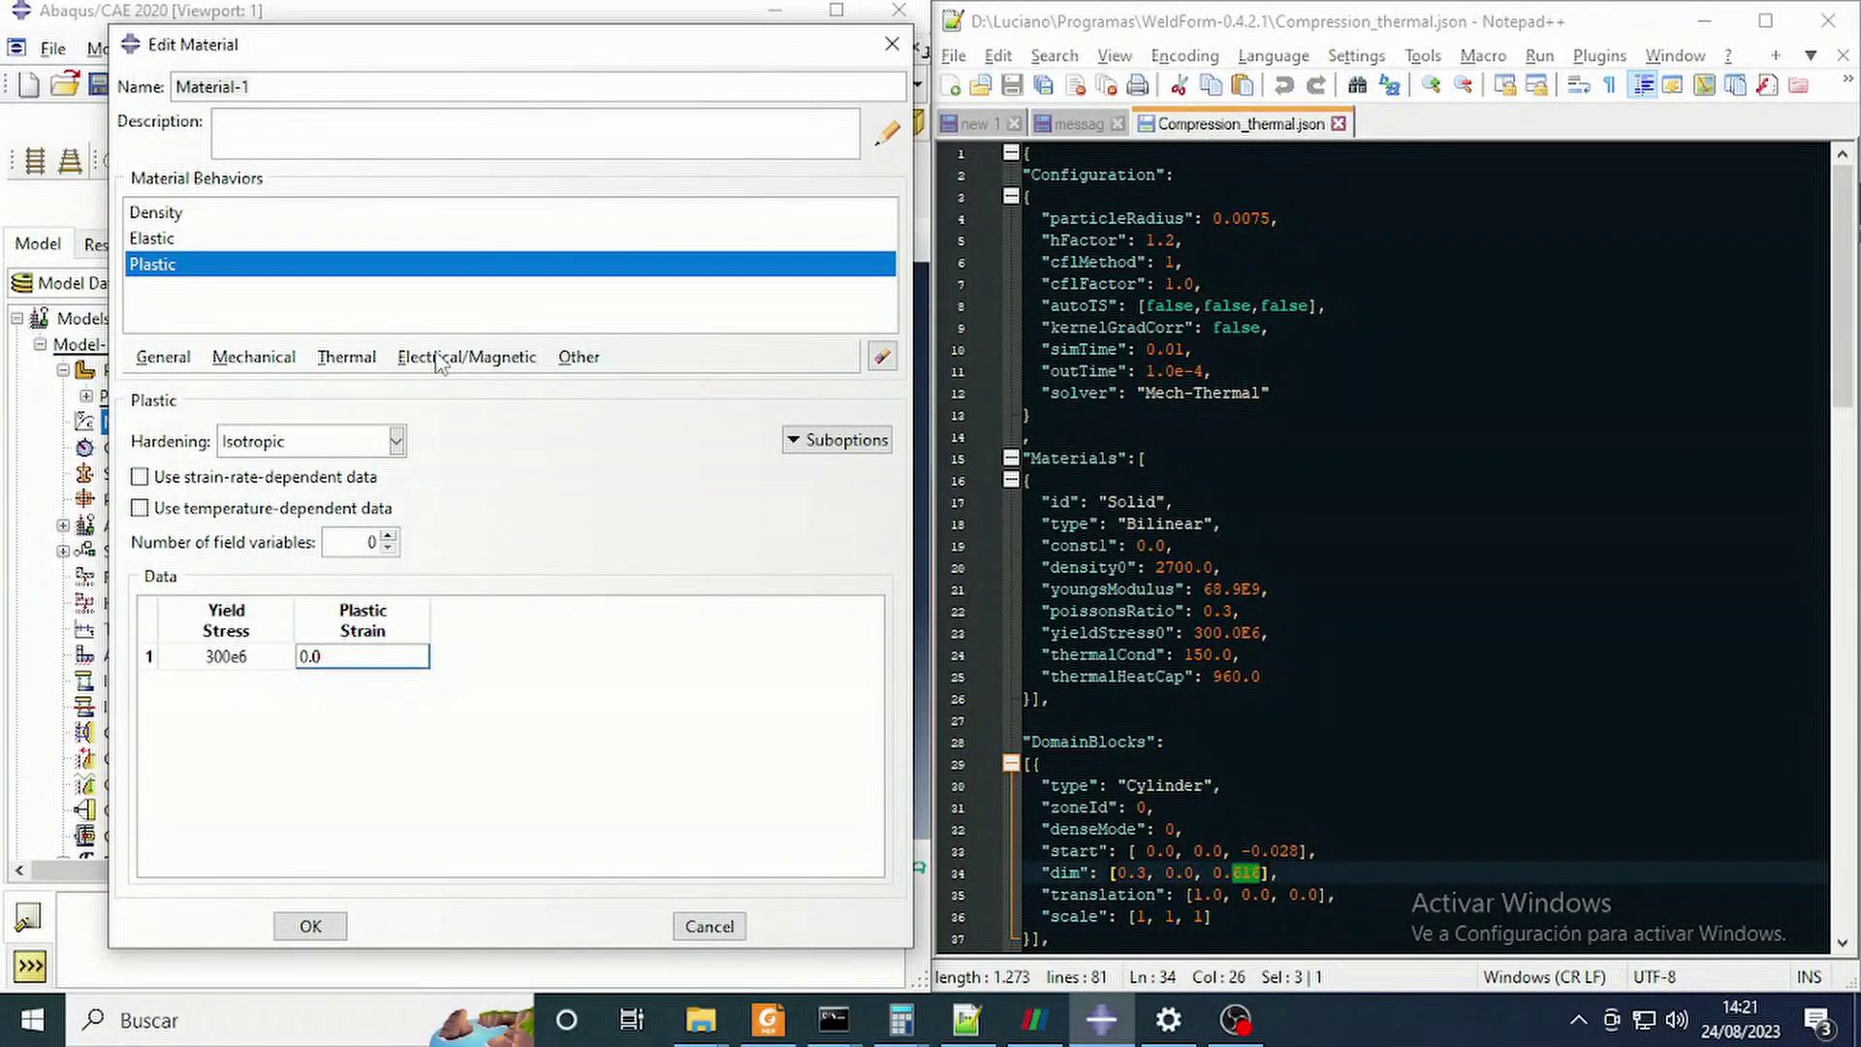
left_click(255, 360)
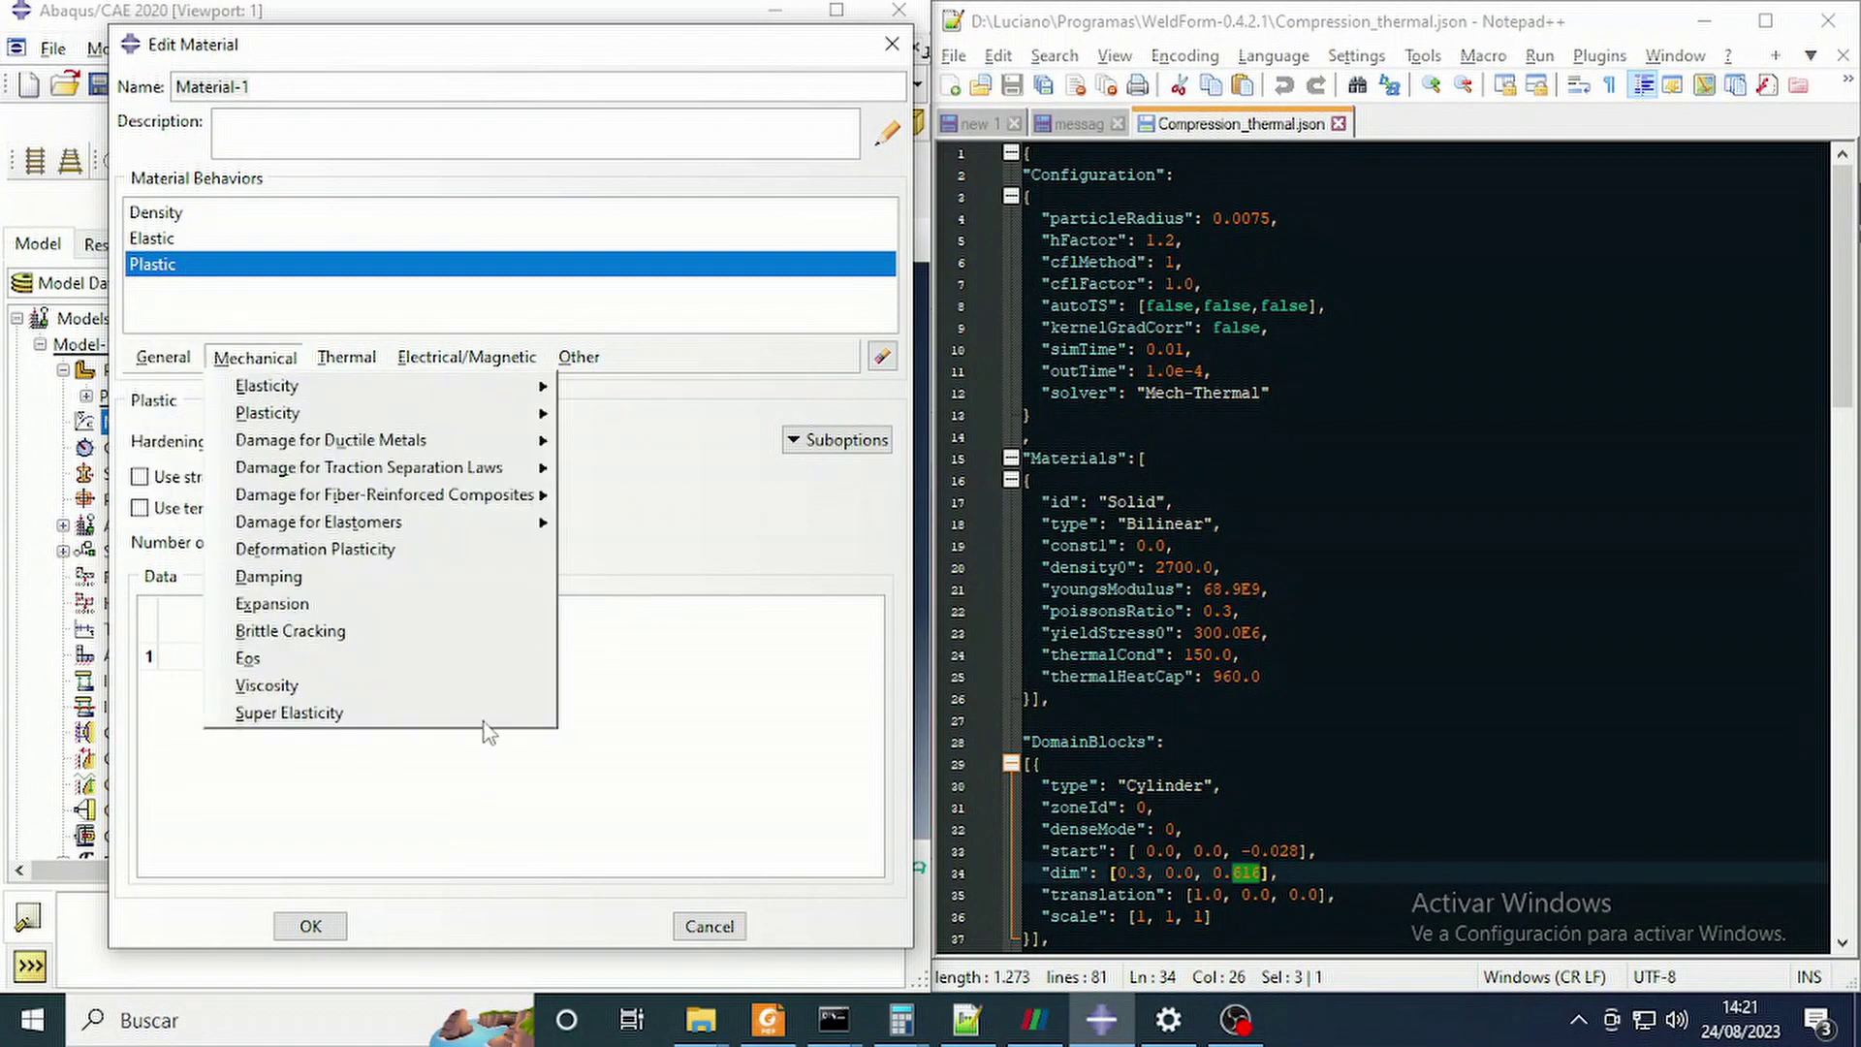
left_click(779, 705)
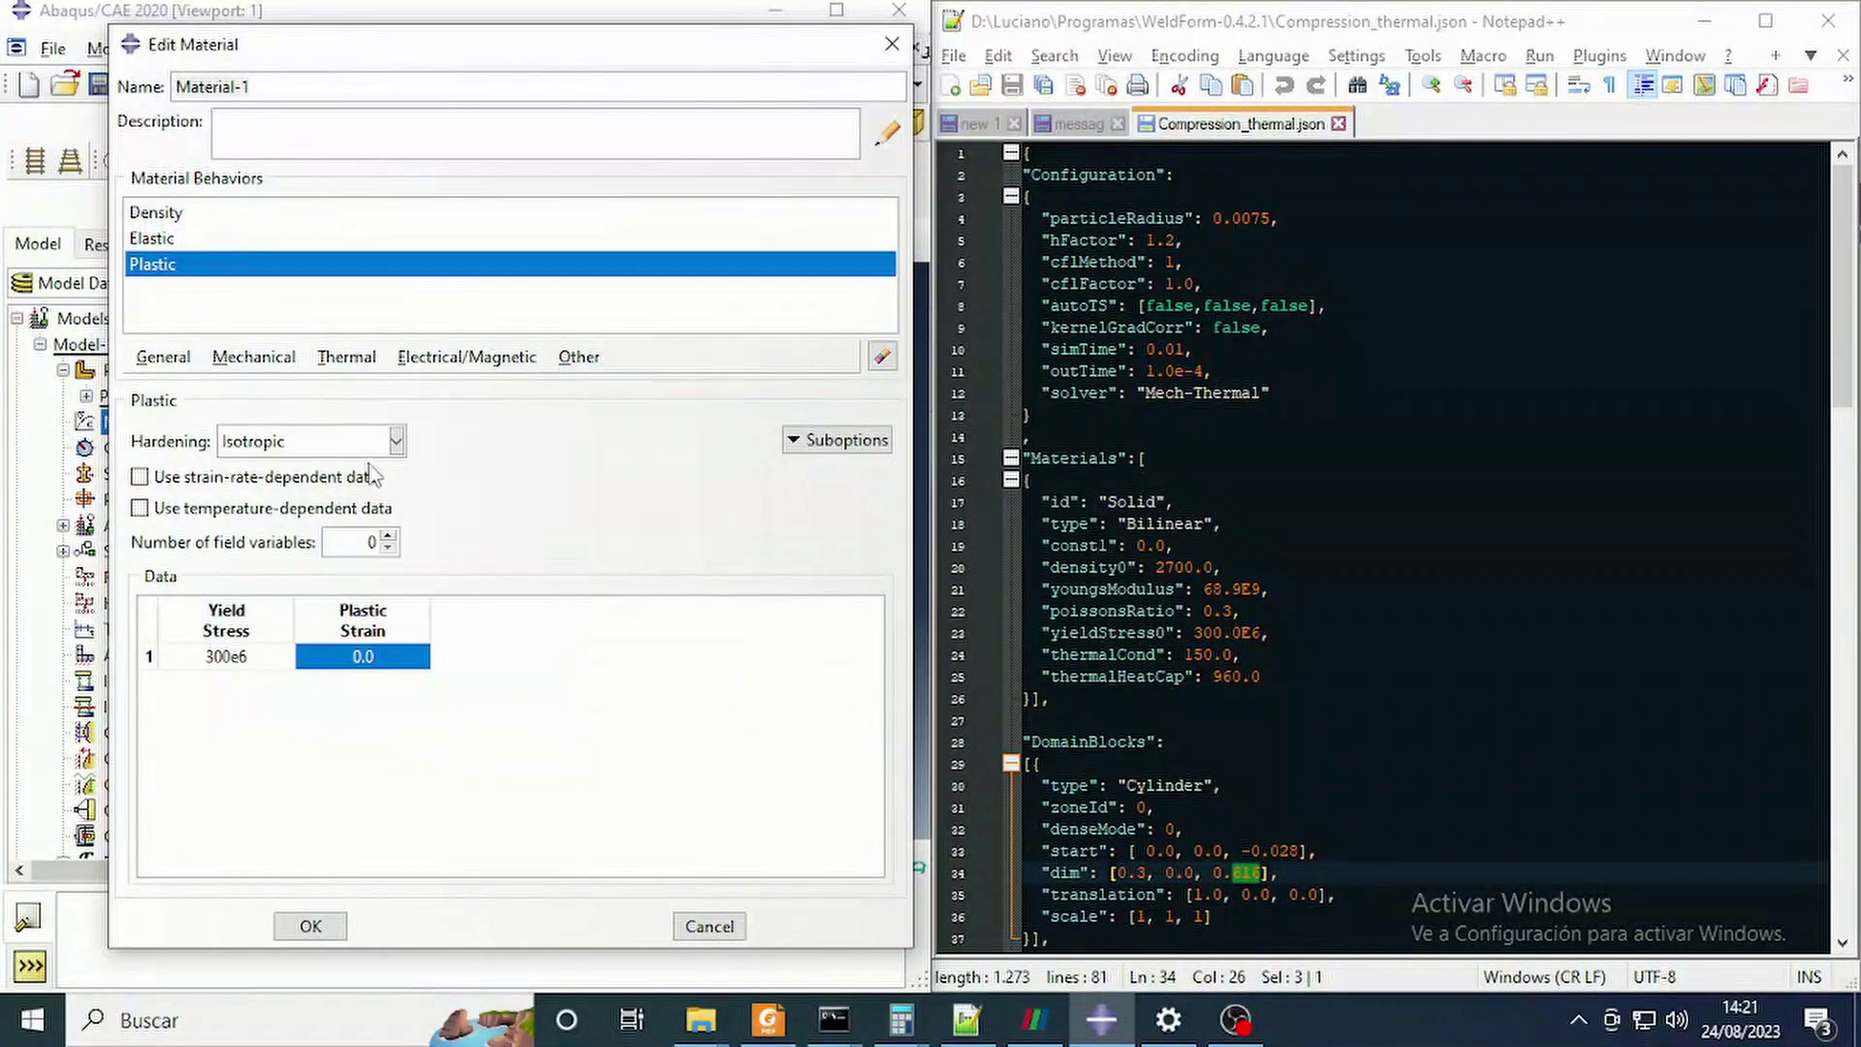
left_click(310, 925)
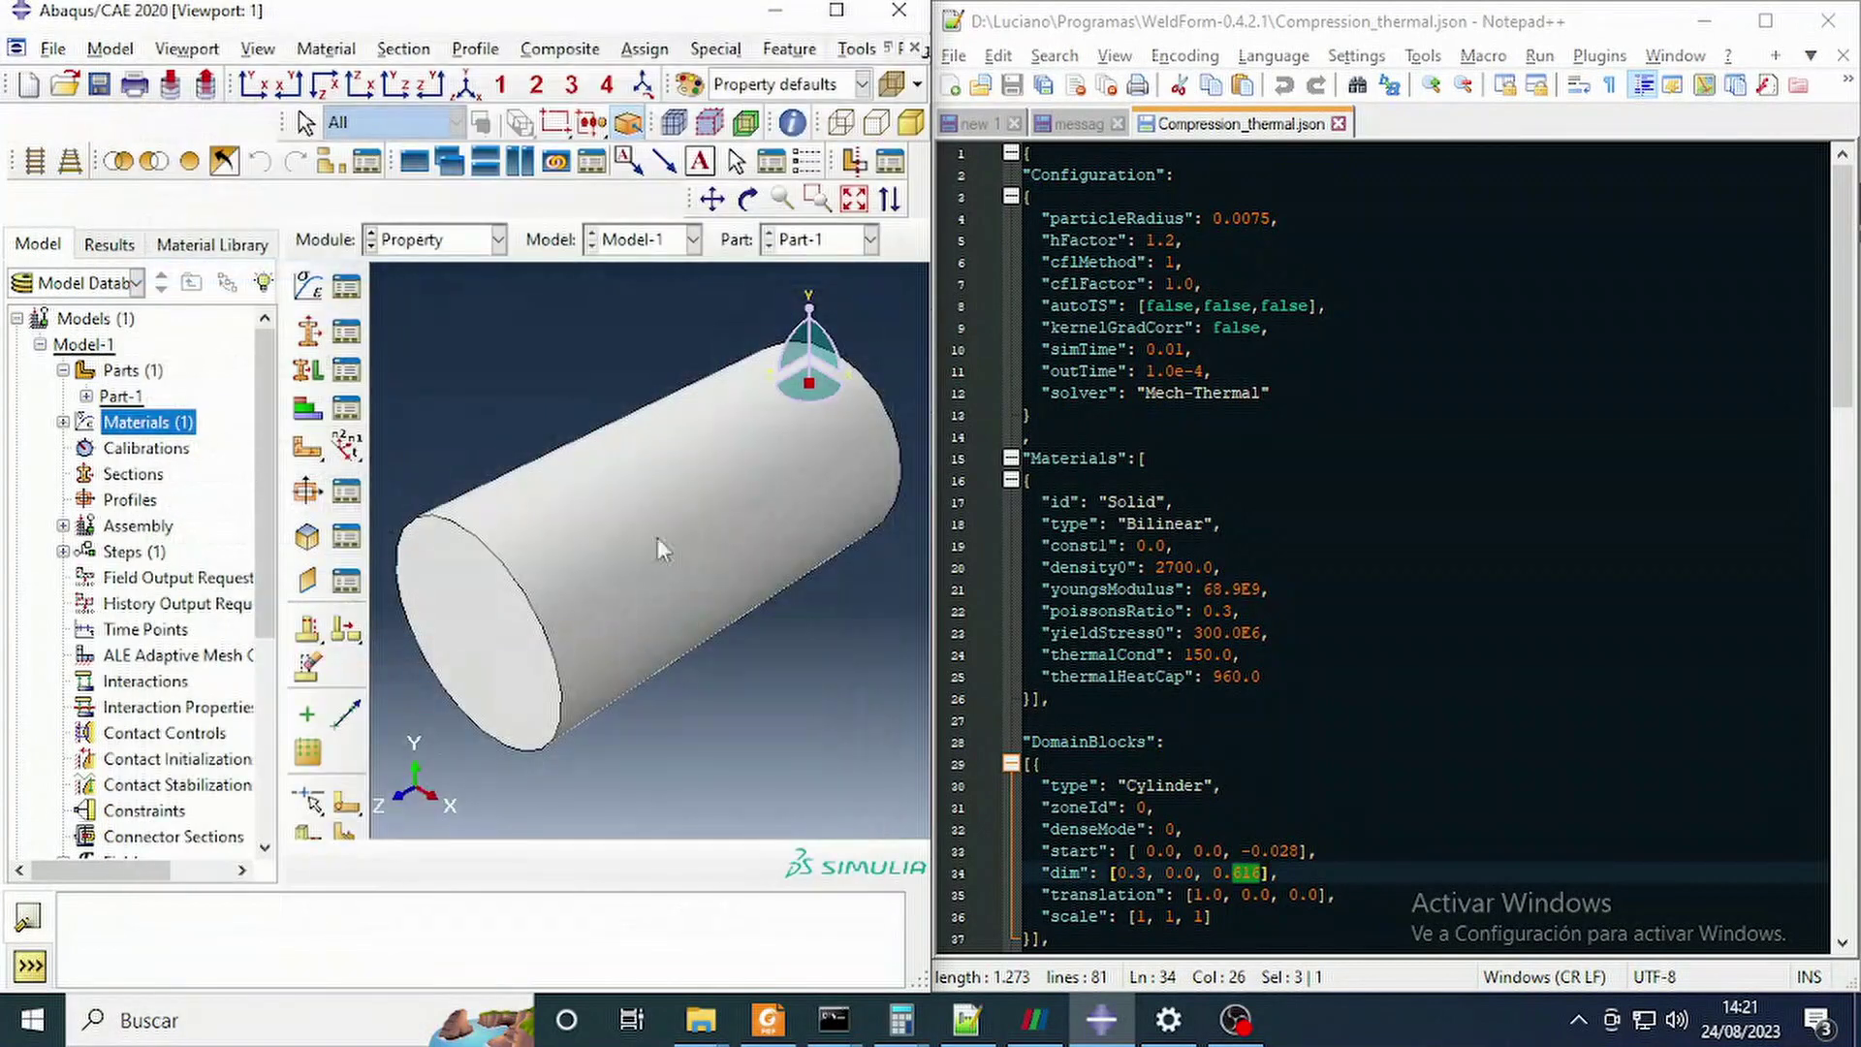
Create a dependent instance of Part-1 in the assembly and expand the list of instances.
scroll(694, 552, "down", 3)
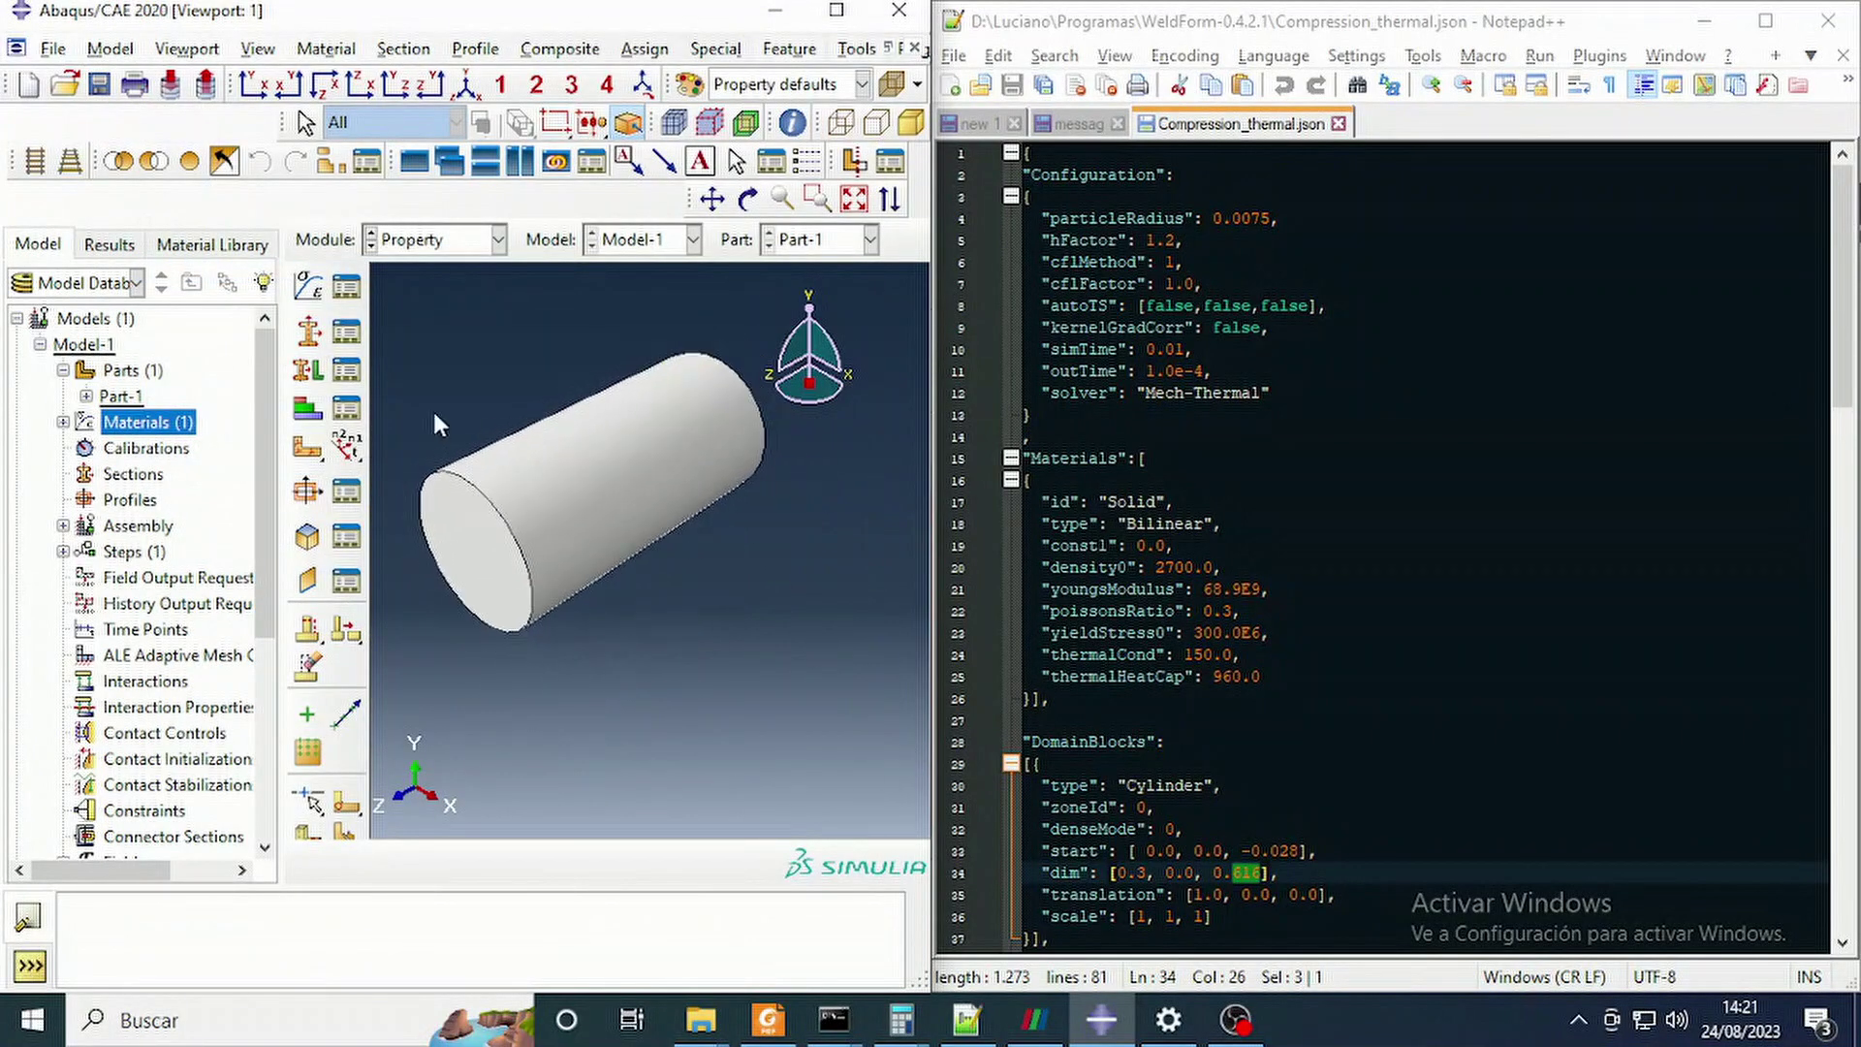
scroll(433, 436, "up", 1)
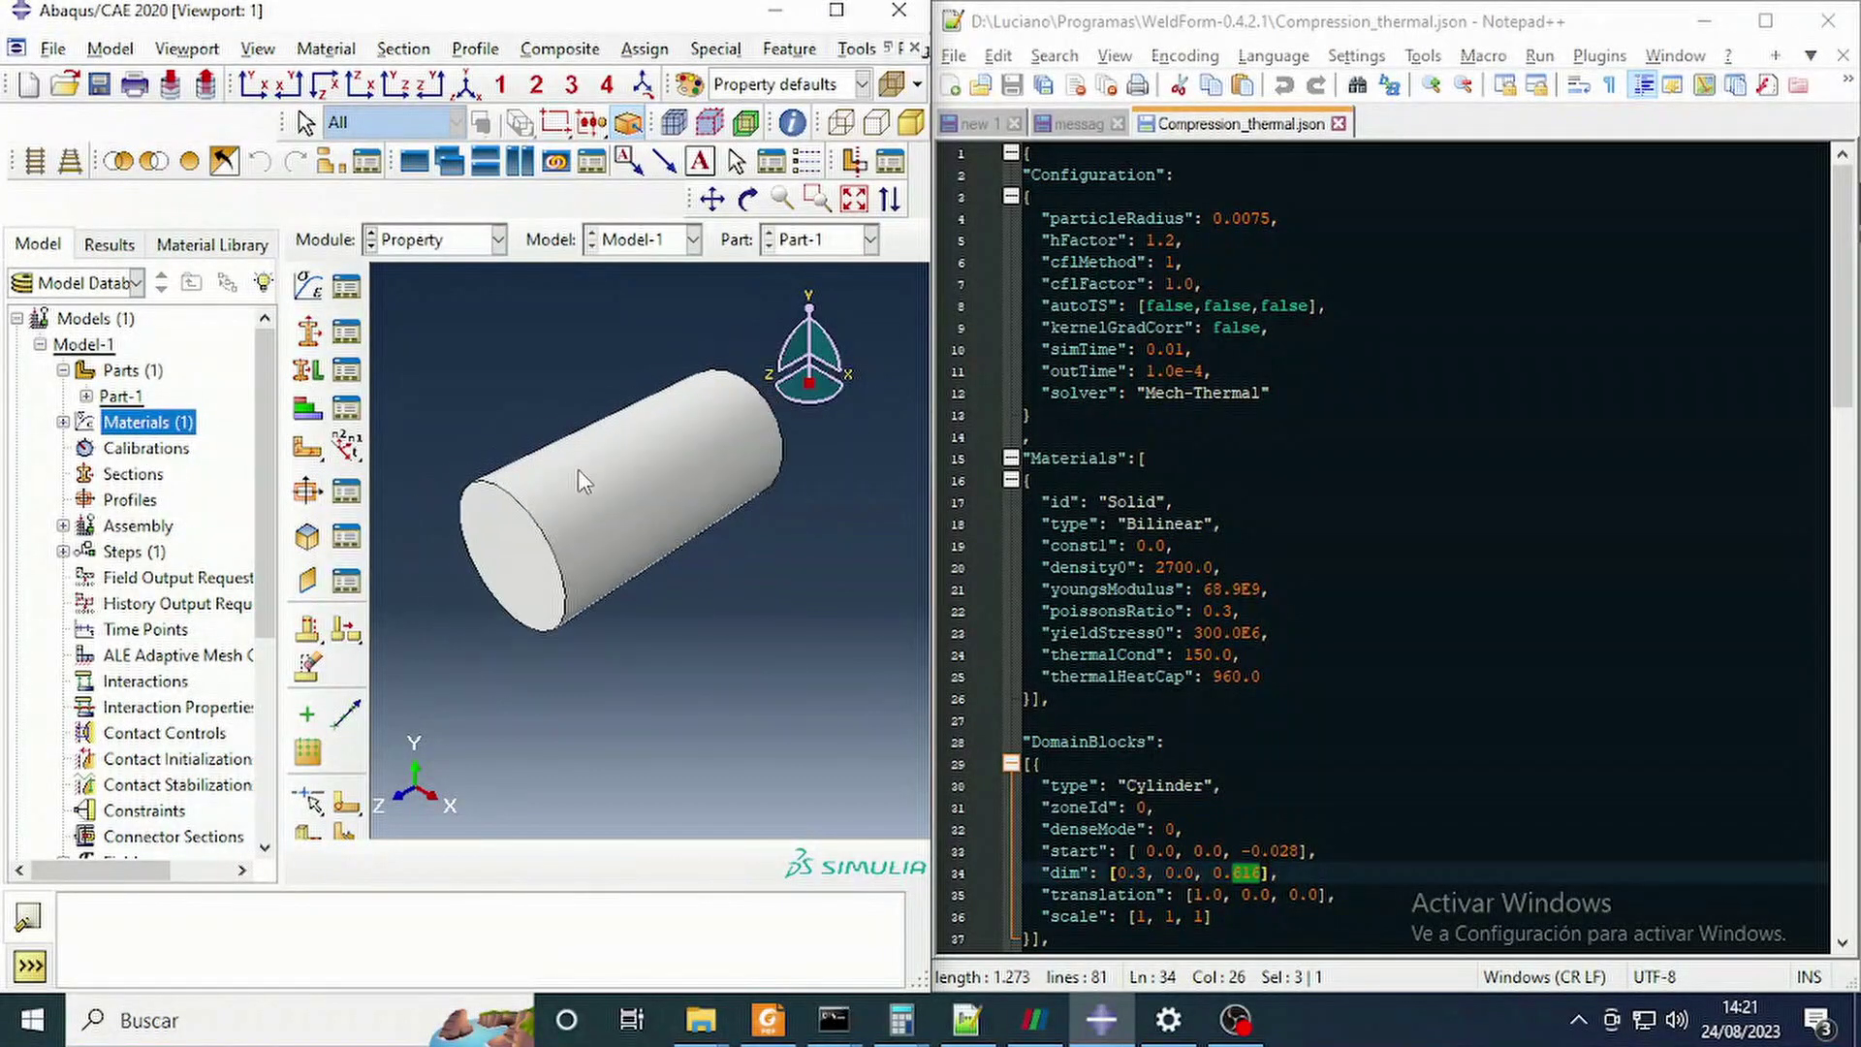
scroll(61, 693, "down", 4)
scroll(61, 693, "down", 1)
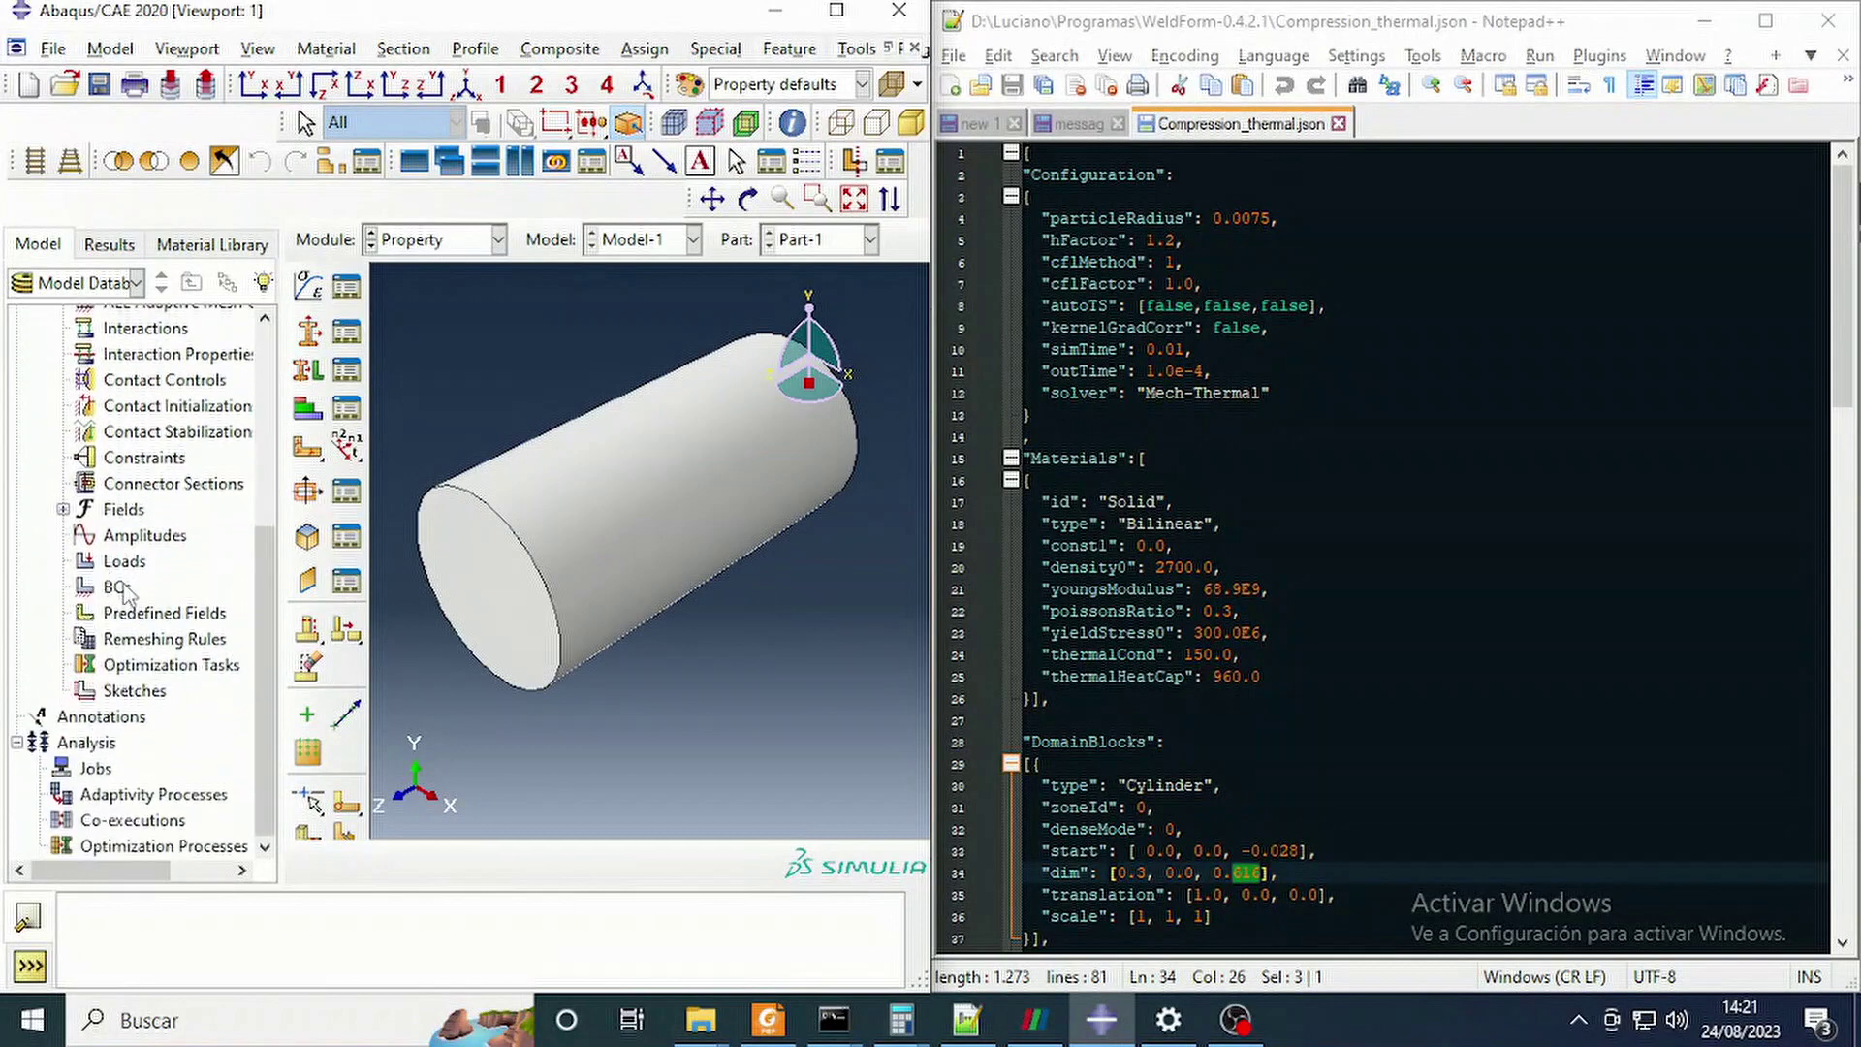
scroll(61, 581, "up", 5)
left_click(62, 525)
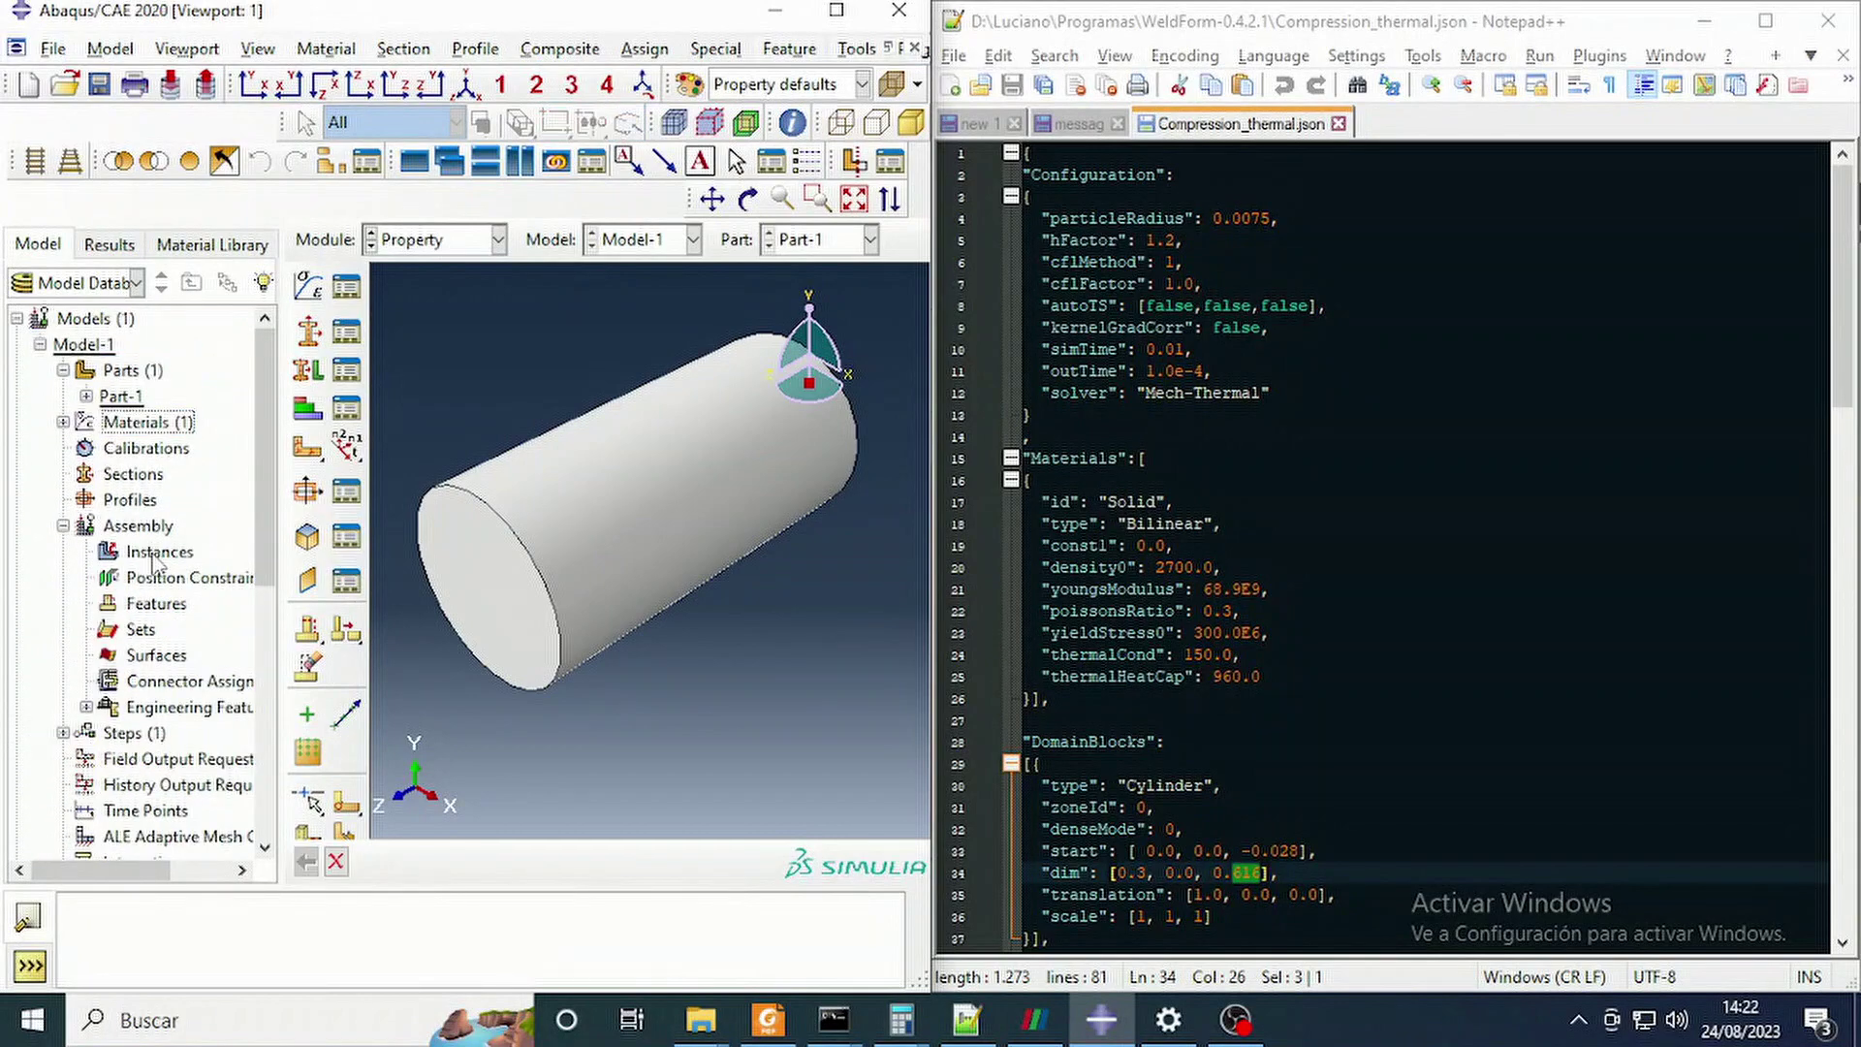
right_click(151, 552)
left_click(193, 595)
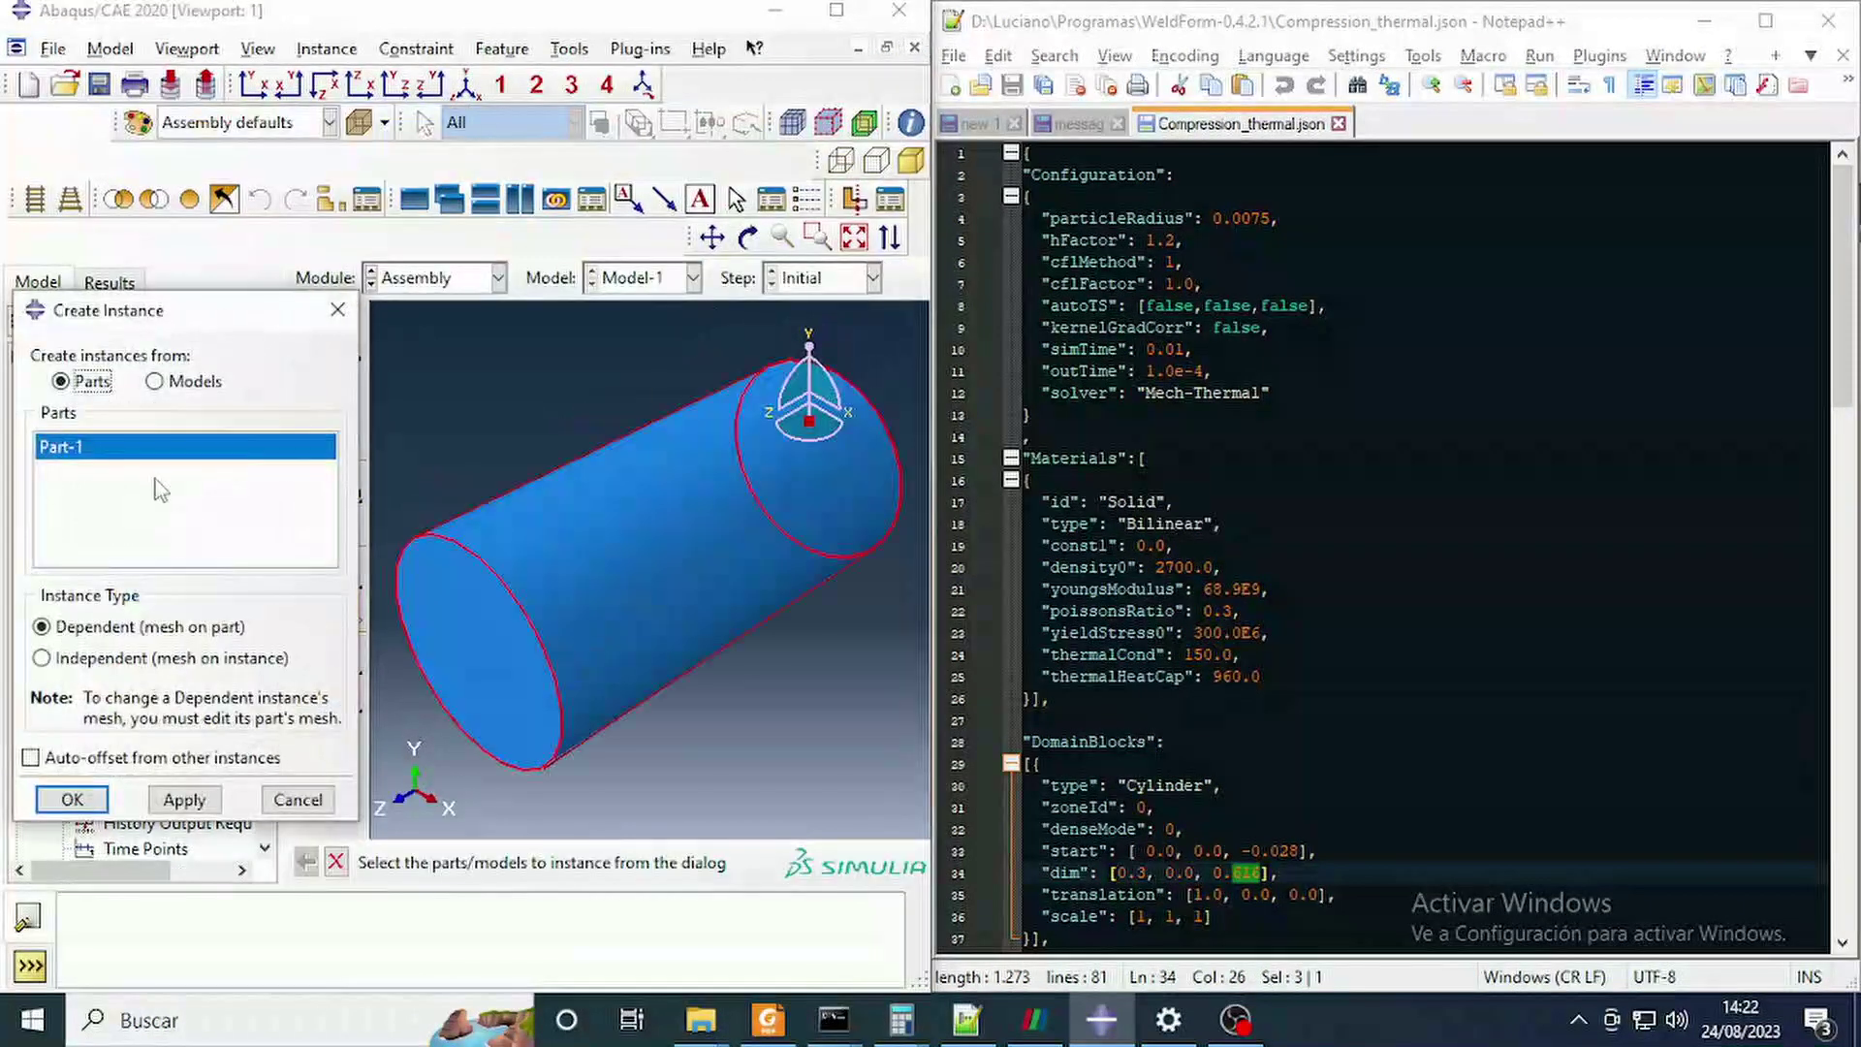
left_click(70, 796)
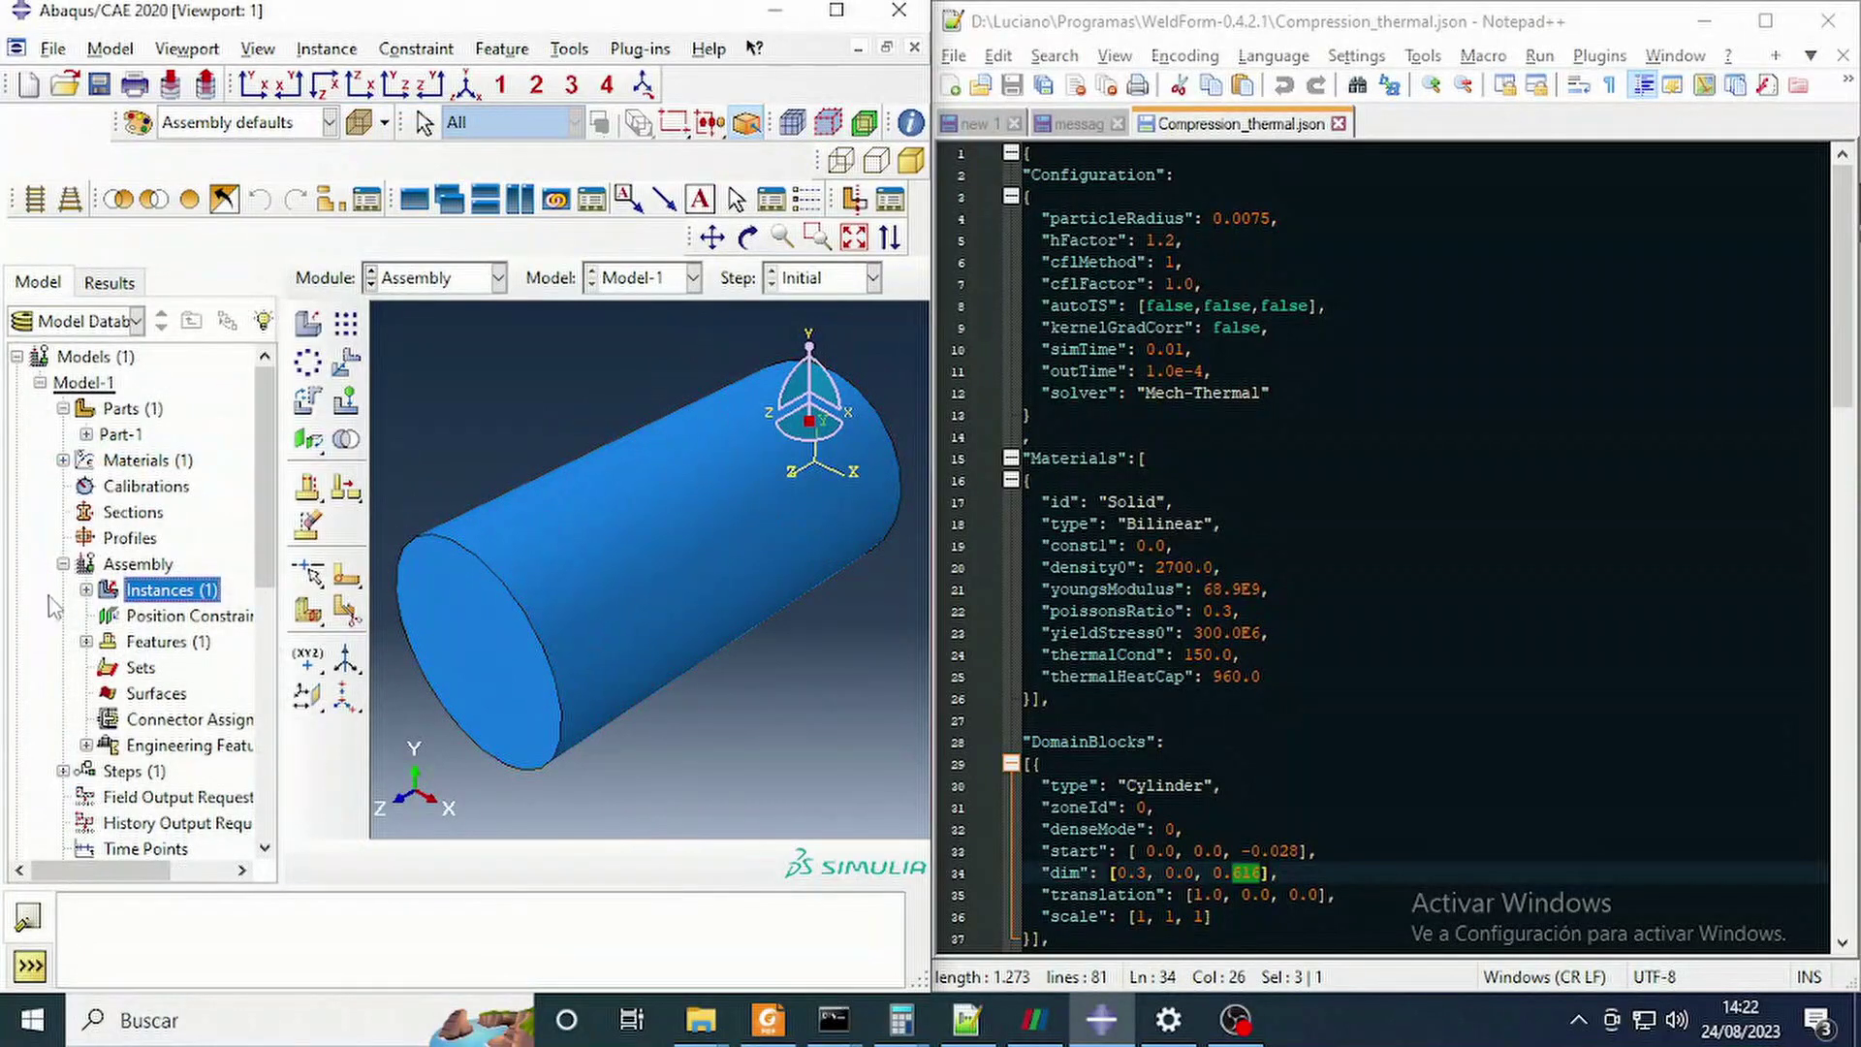
left_click(86, 589)
scroll(731, 514, "down", 3)
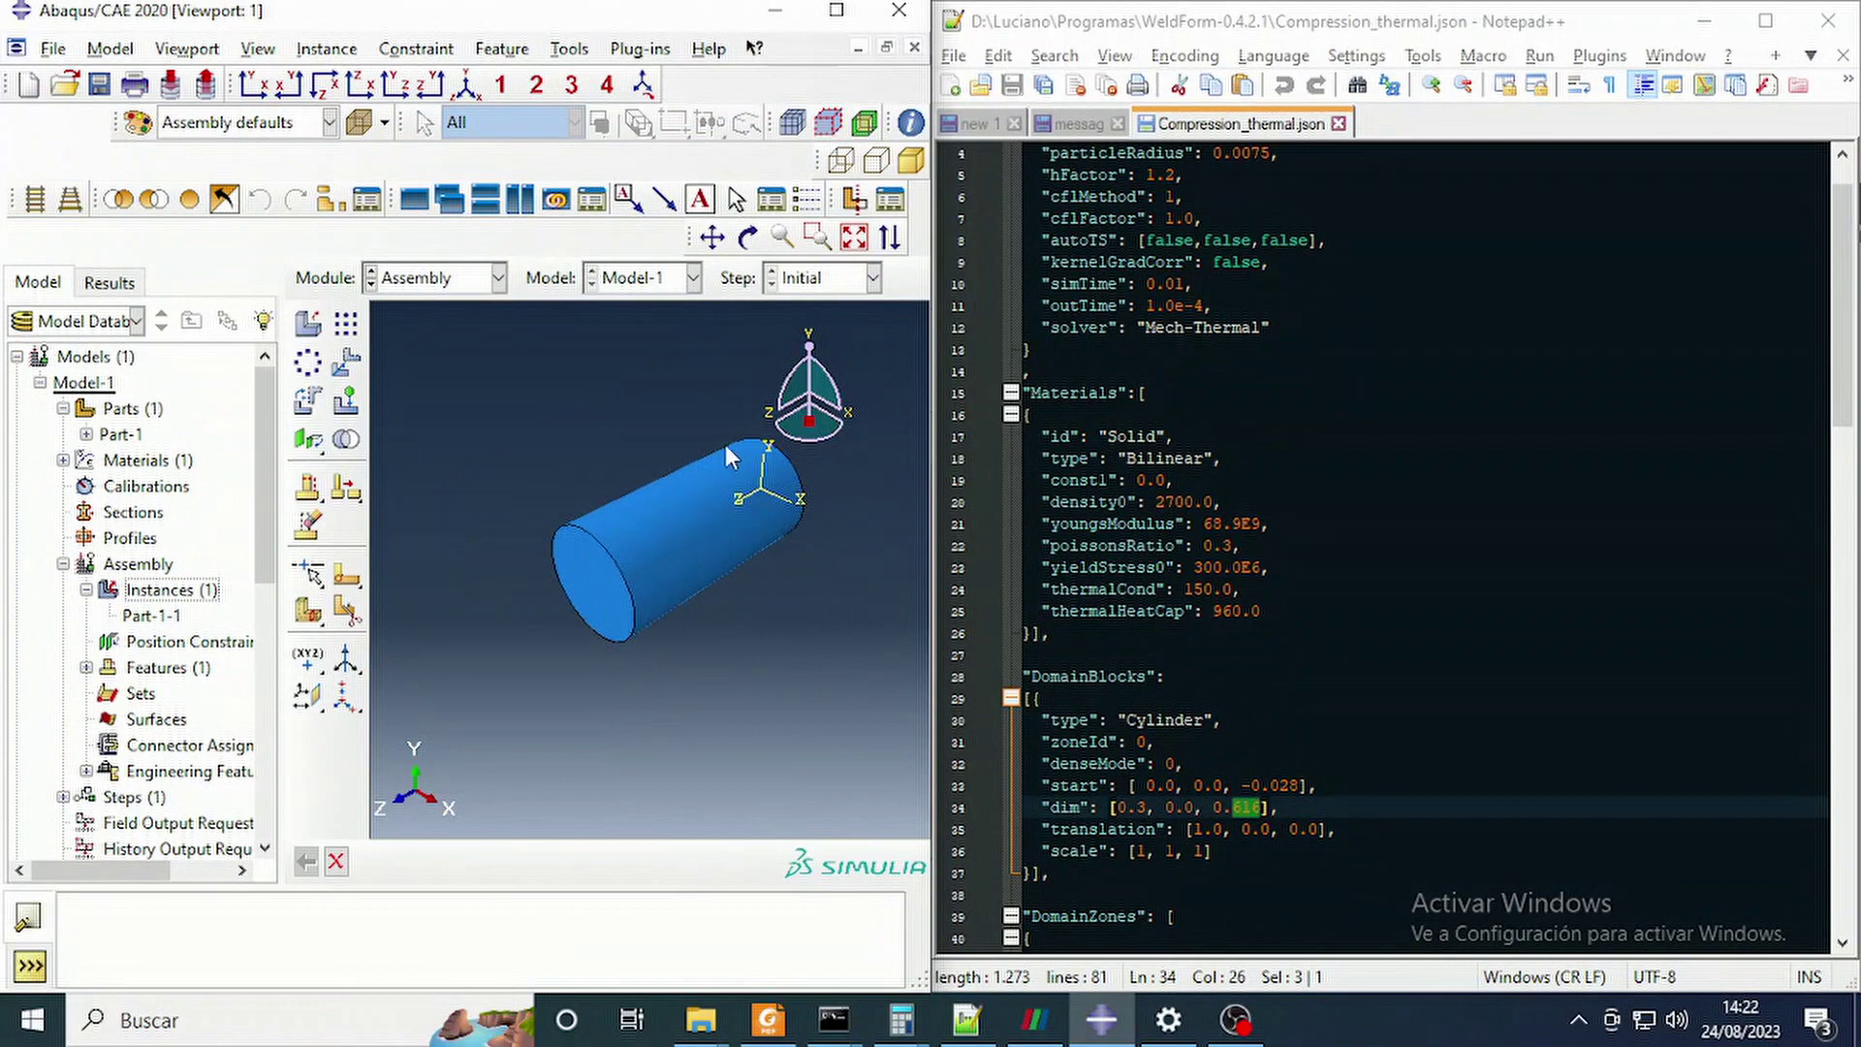
Create an analysis step named Step-1 after Initial, using the General procedure Dynamic, Explicit.
left_click_drag(819, 344, 864, 395)
scroll(624, 601, "down", 2)
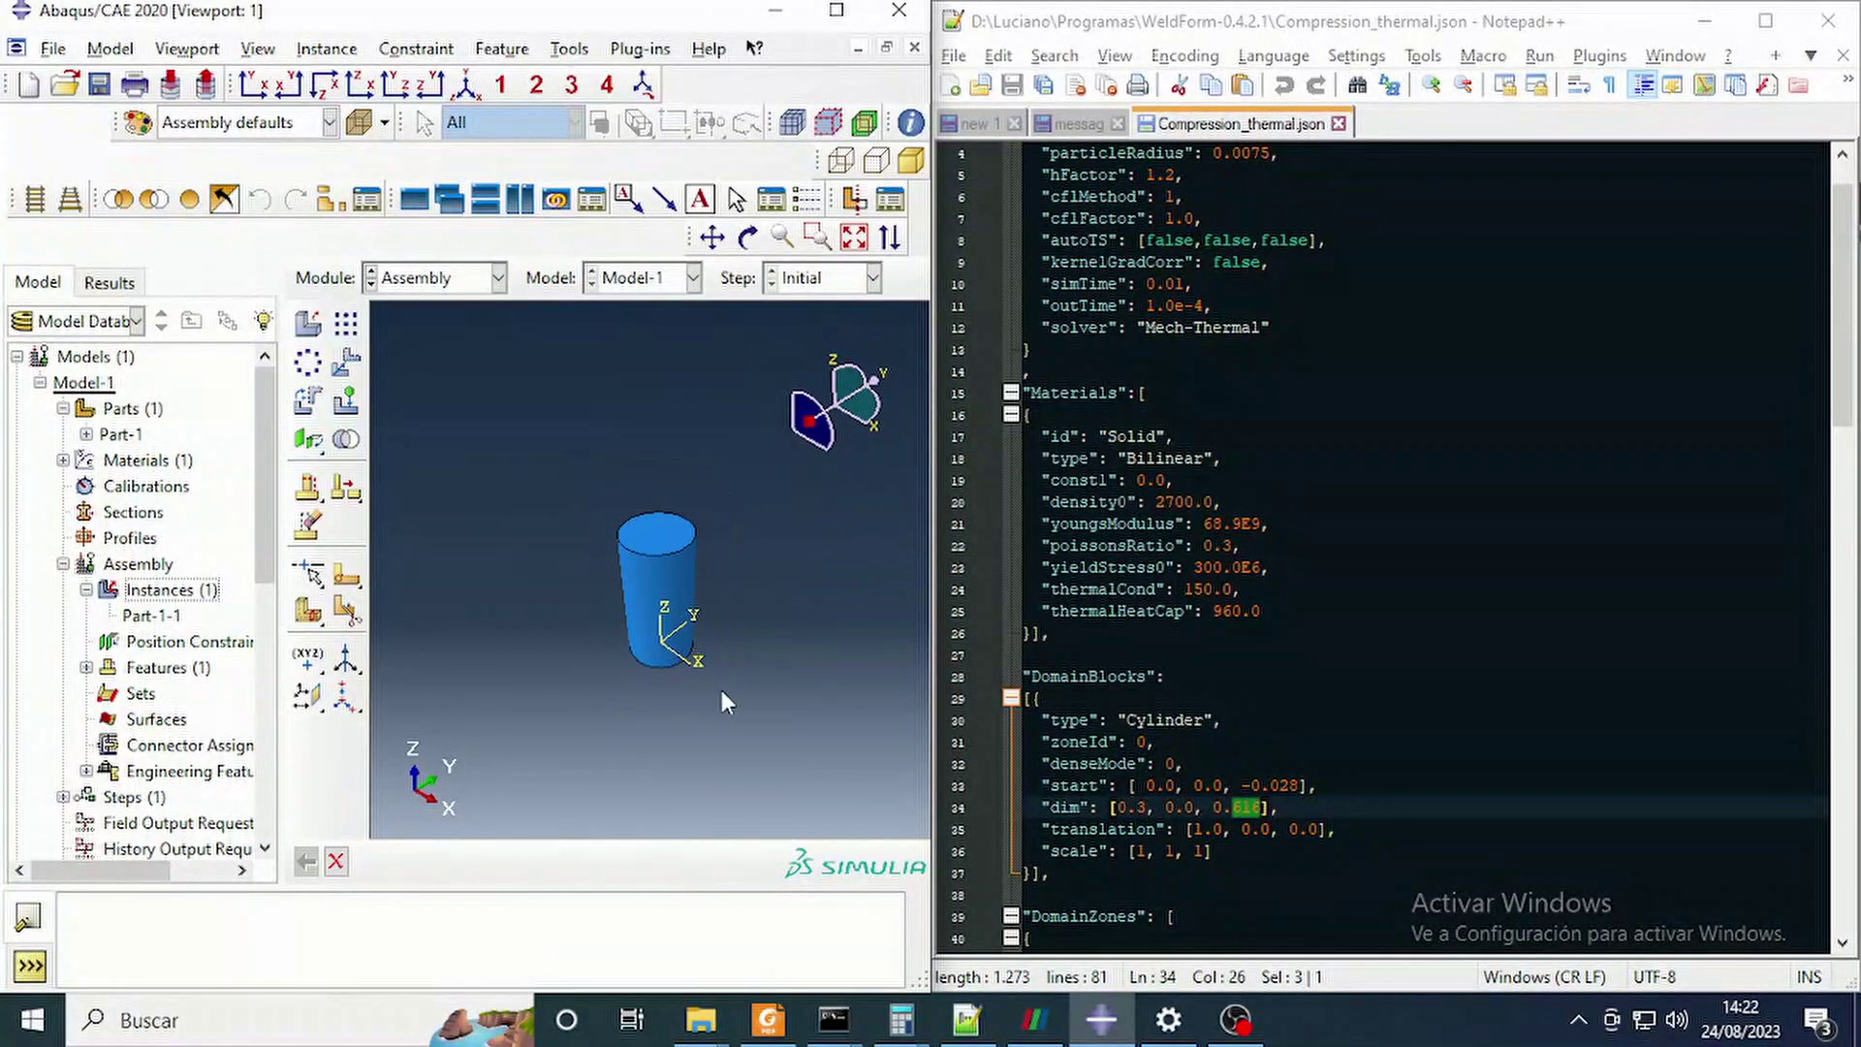
scroll(170, 599, "down", 4)
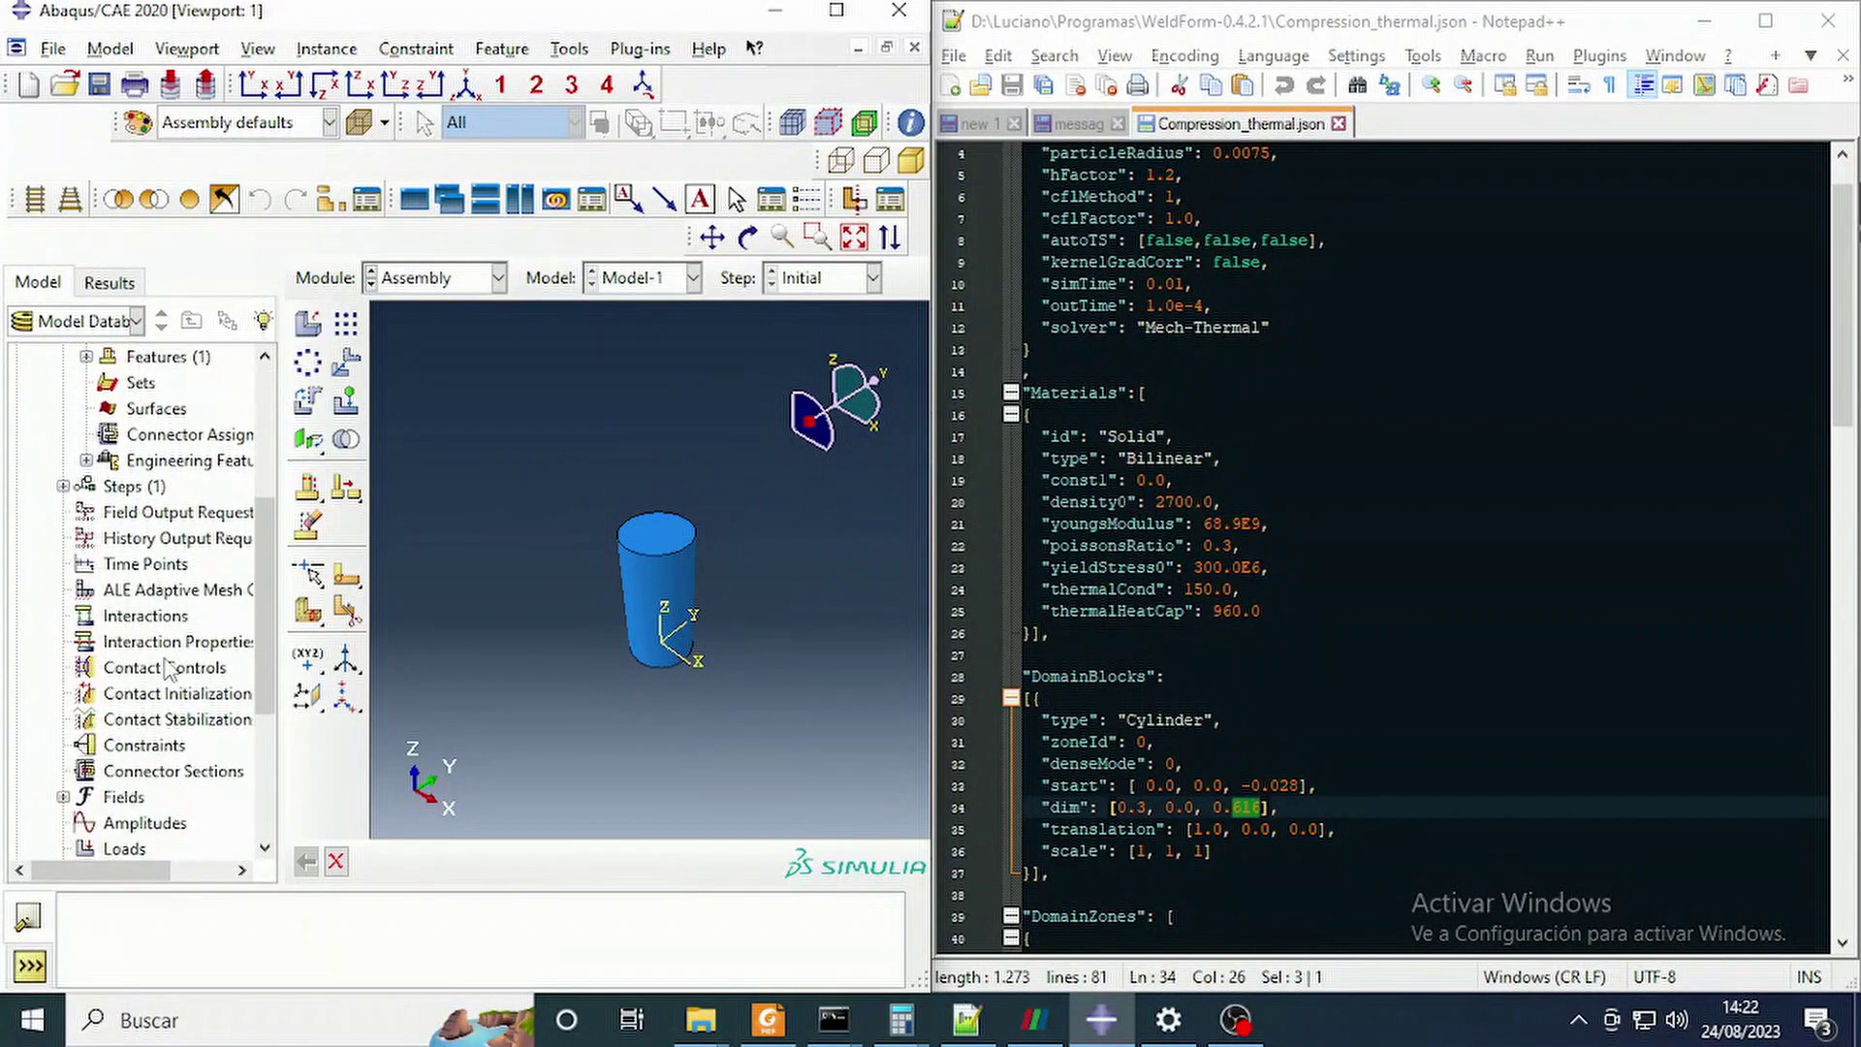
left_click(63, 487)
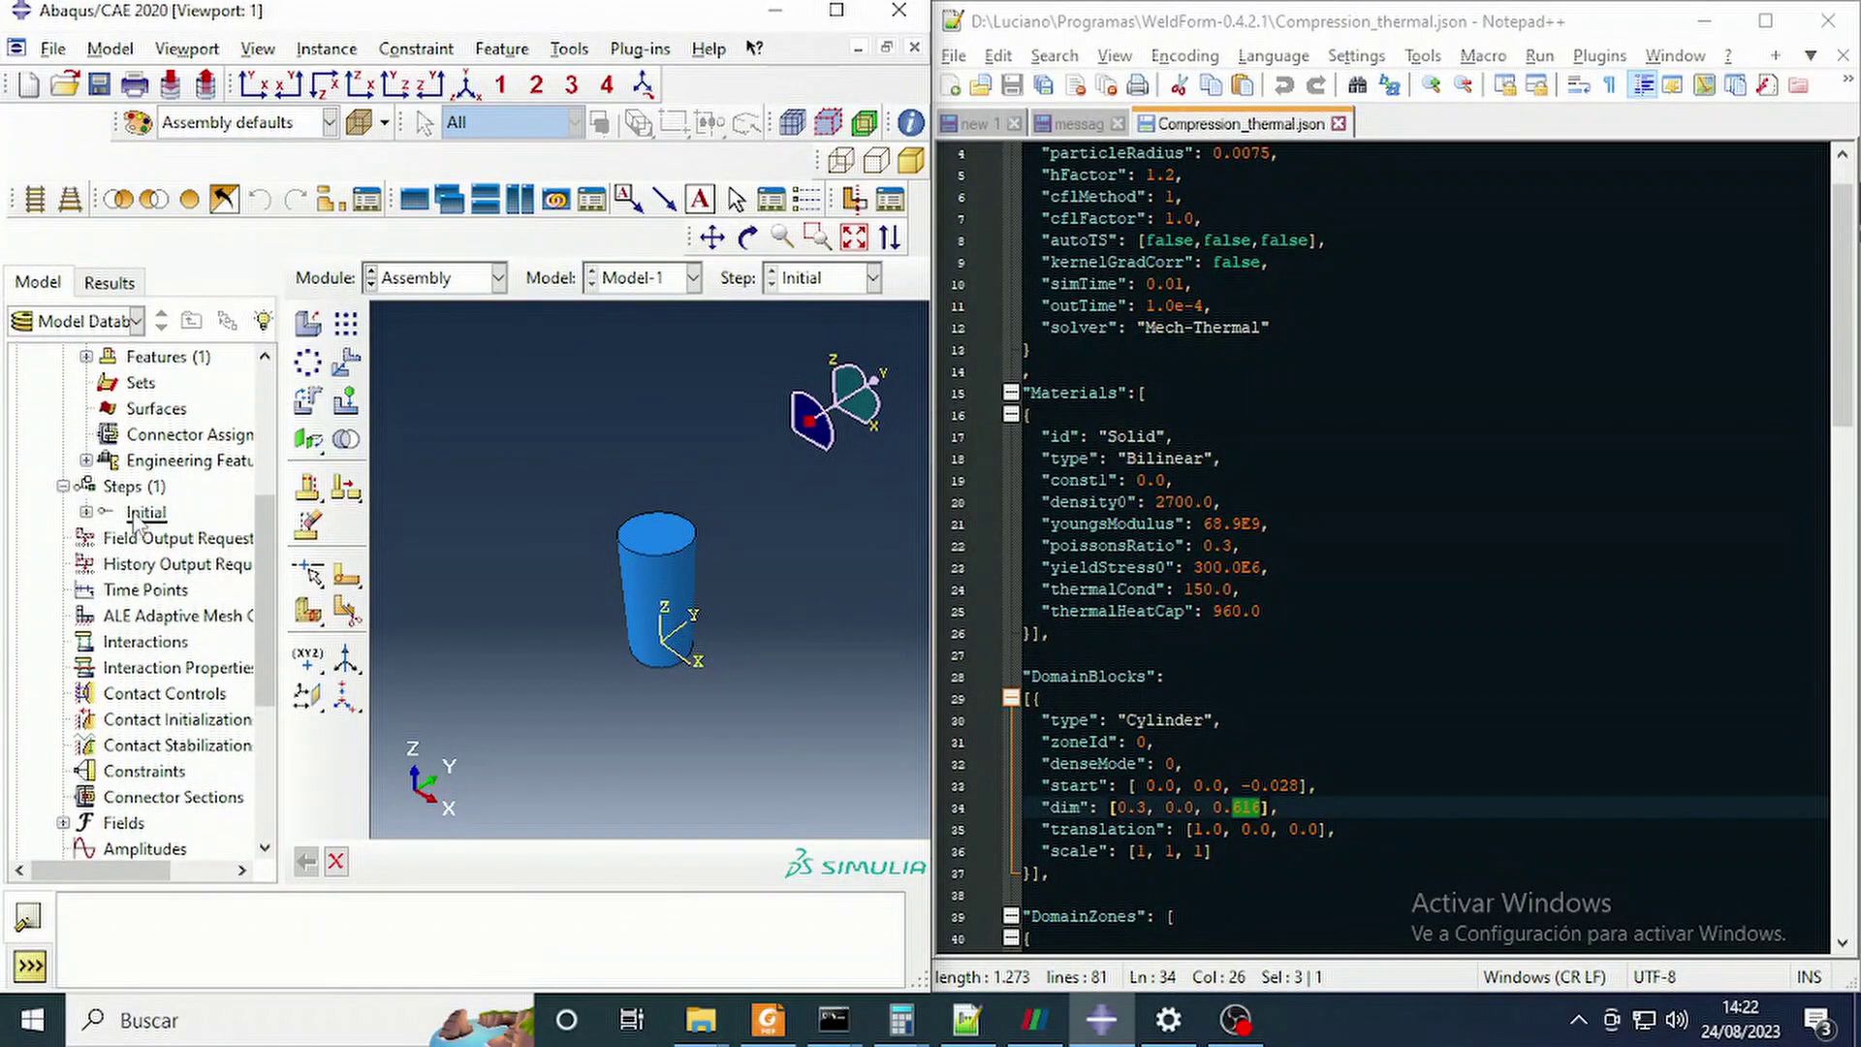
right_click(126, 486)
left_click(182, 530)
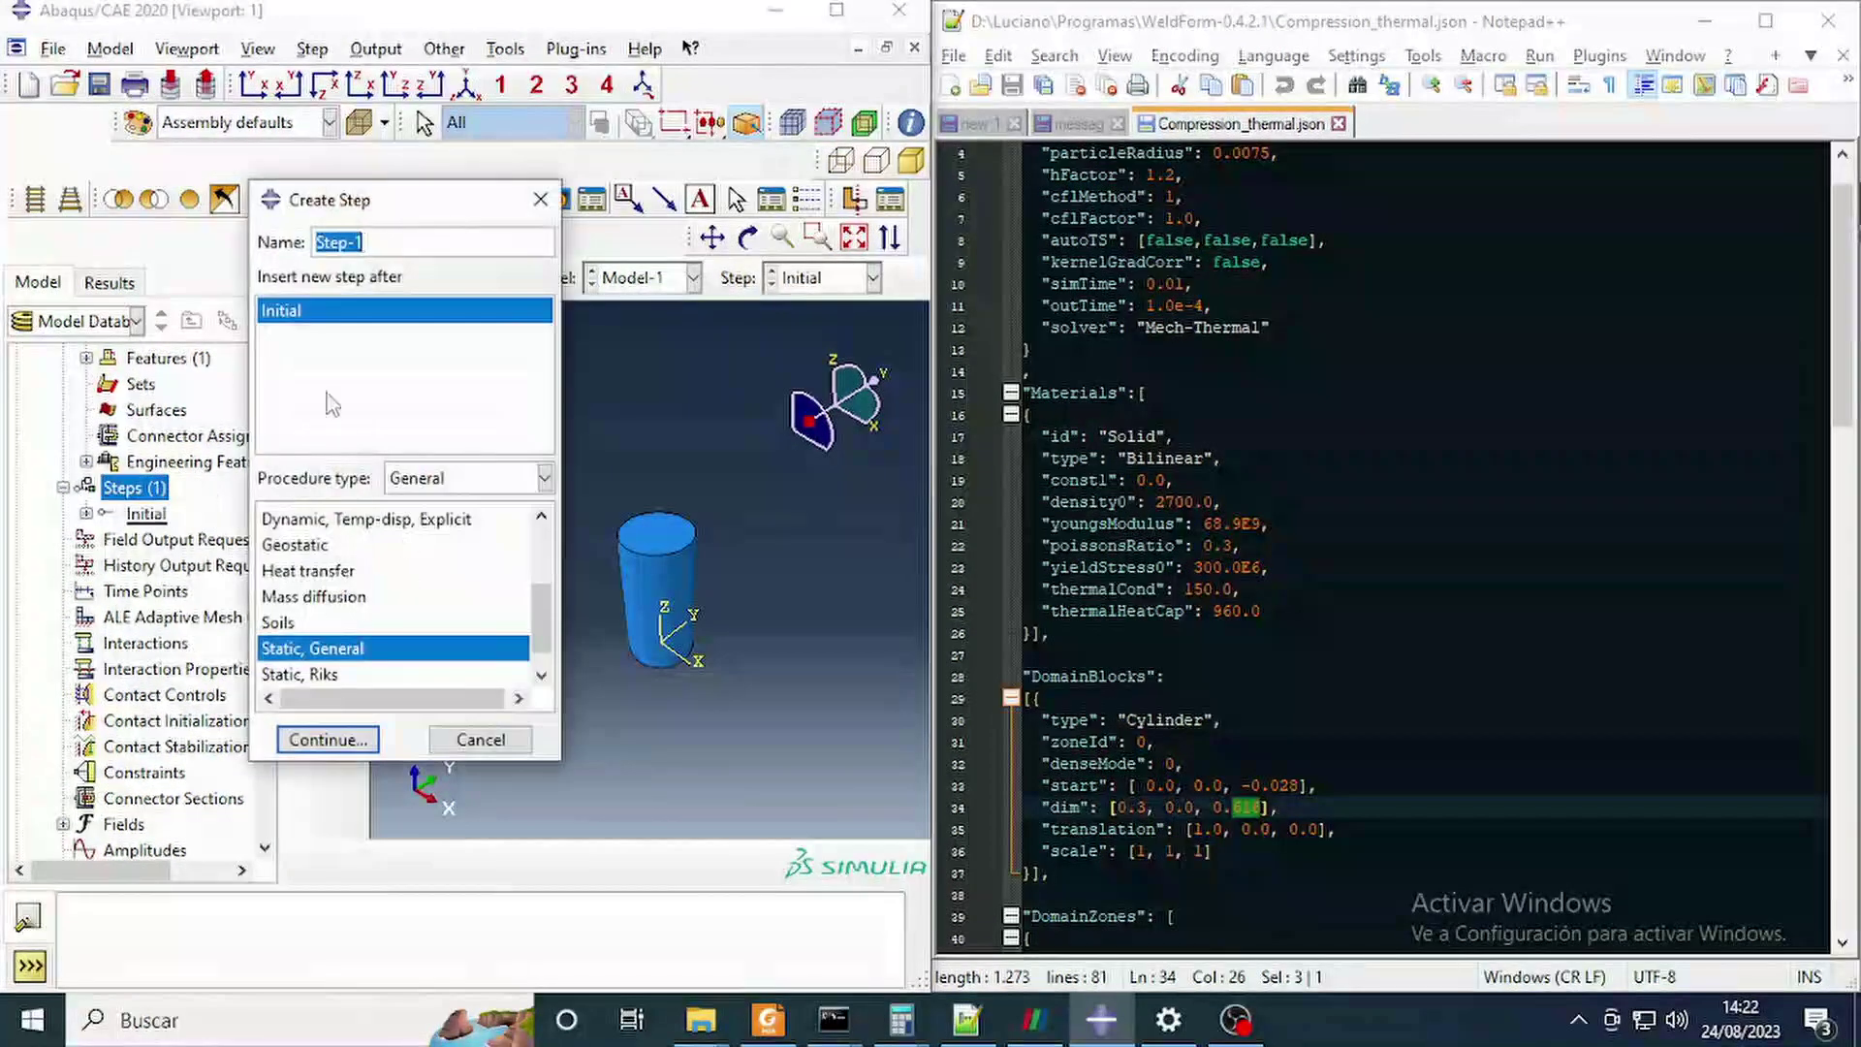
left_click(378, 520)
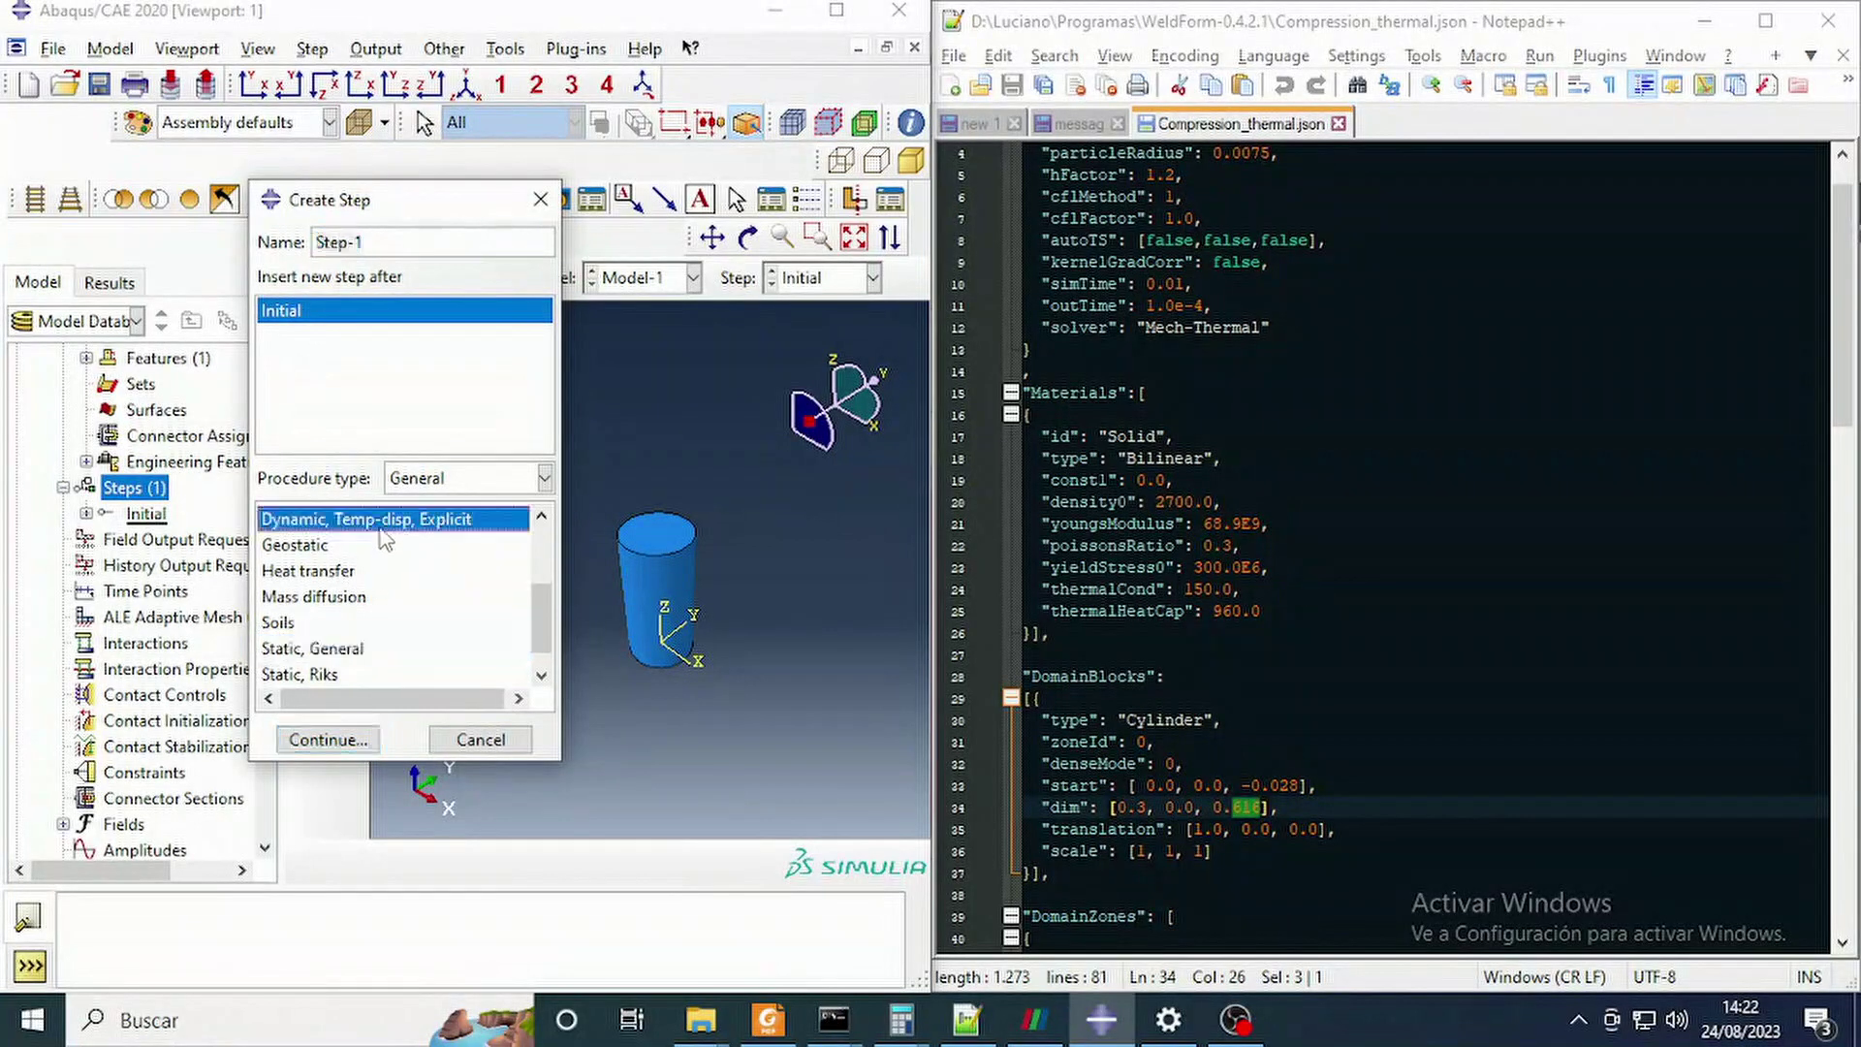
scroll(368, 603, "up", 2)
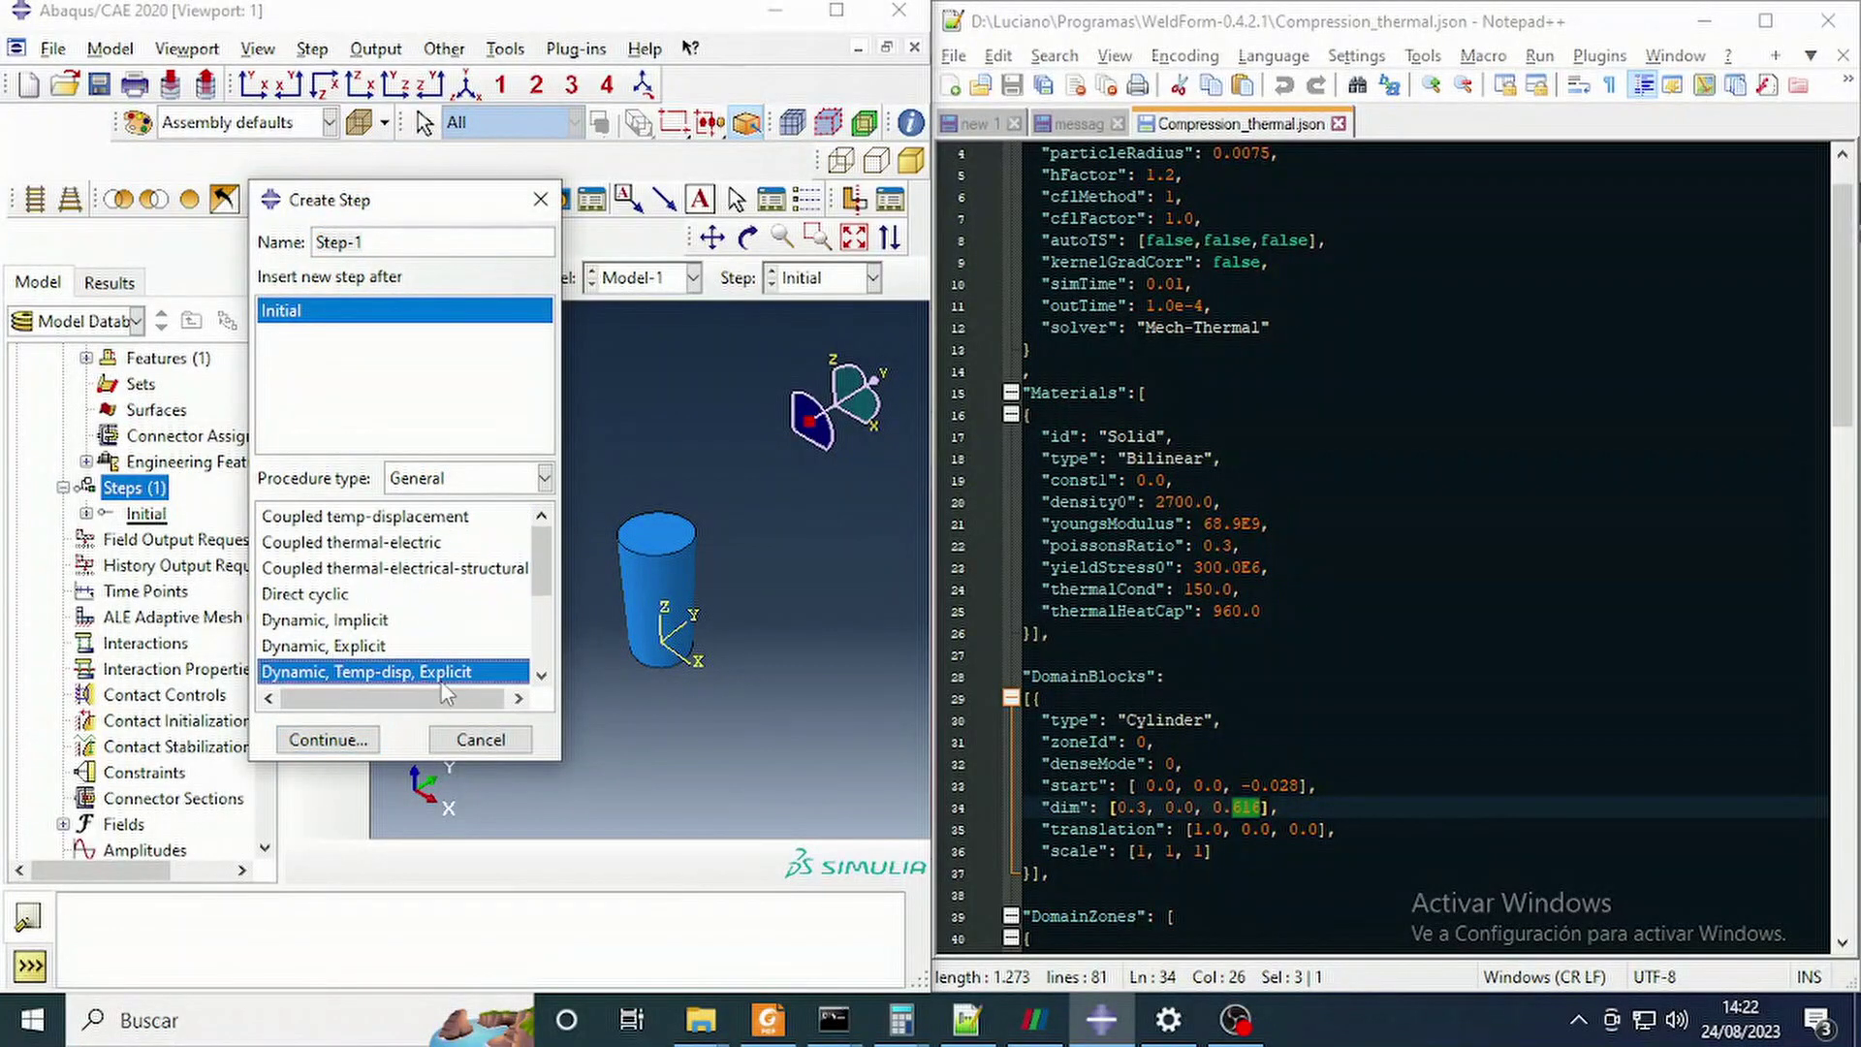
left_click(360, 648)
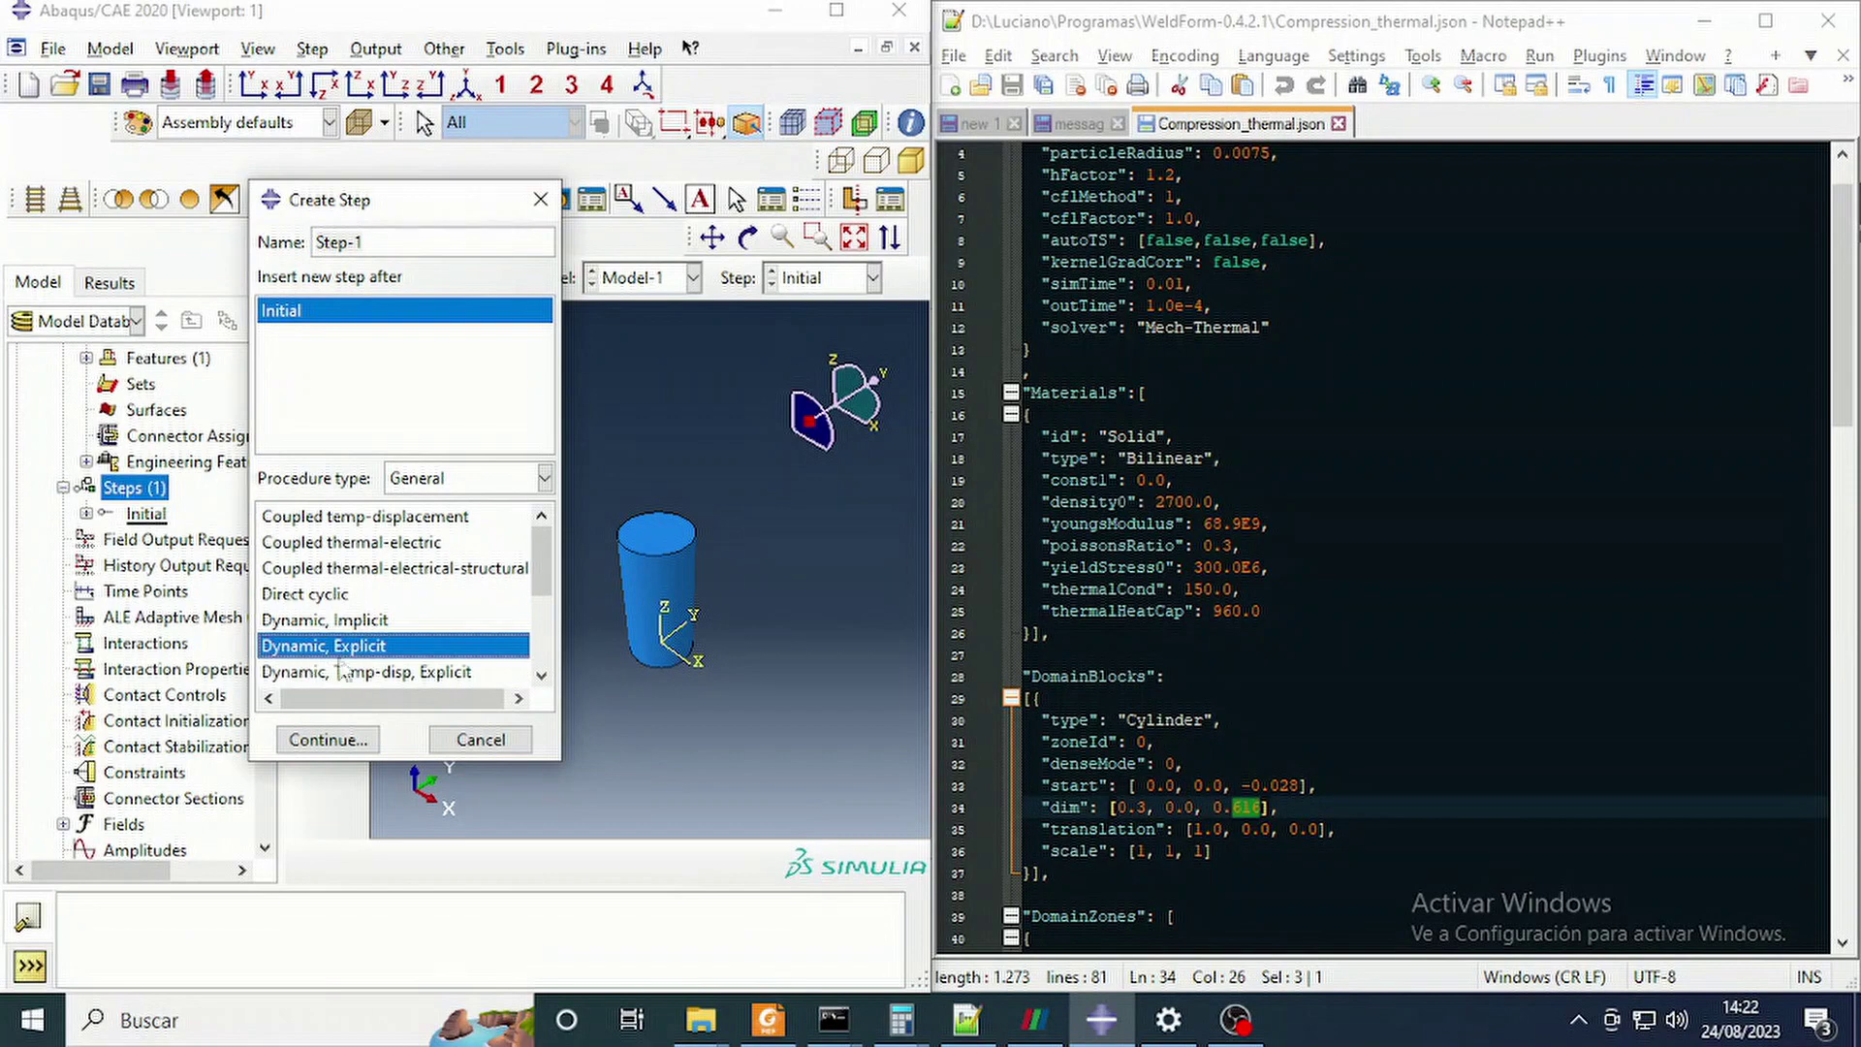
left_click(328, 739)
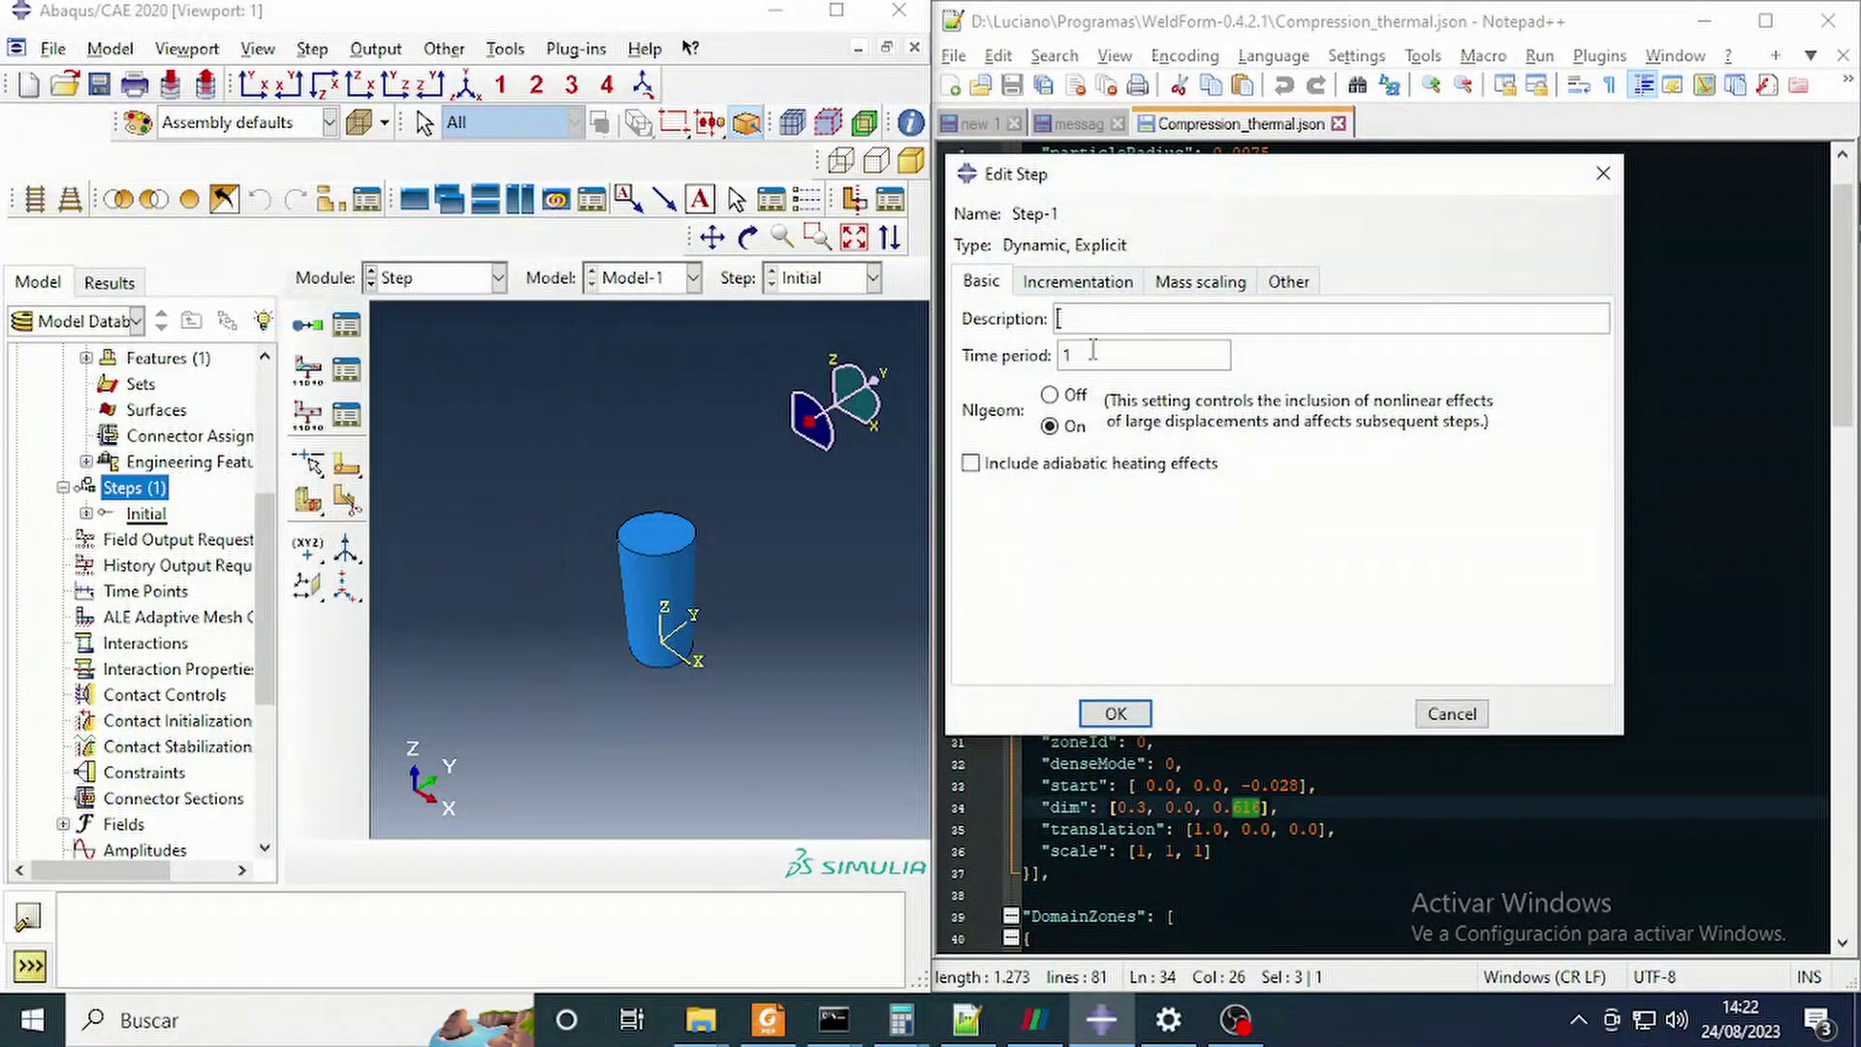
Check the total simulation time in the thesis PDF, set the Step-1 time period to 0.010 in Abaqus/CAE, and confirm the step.
left_click_drag(1098, 355, 1045, 361)
left_click(775, 1020)
scroll(972, 751, "up", 5)
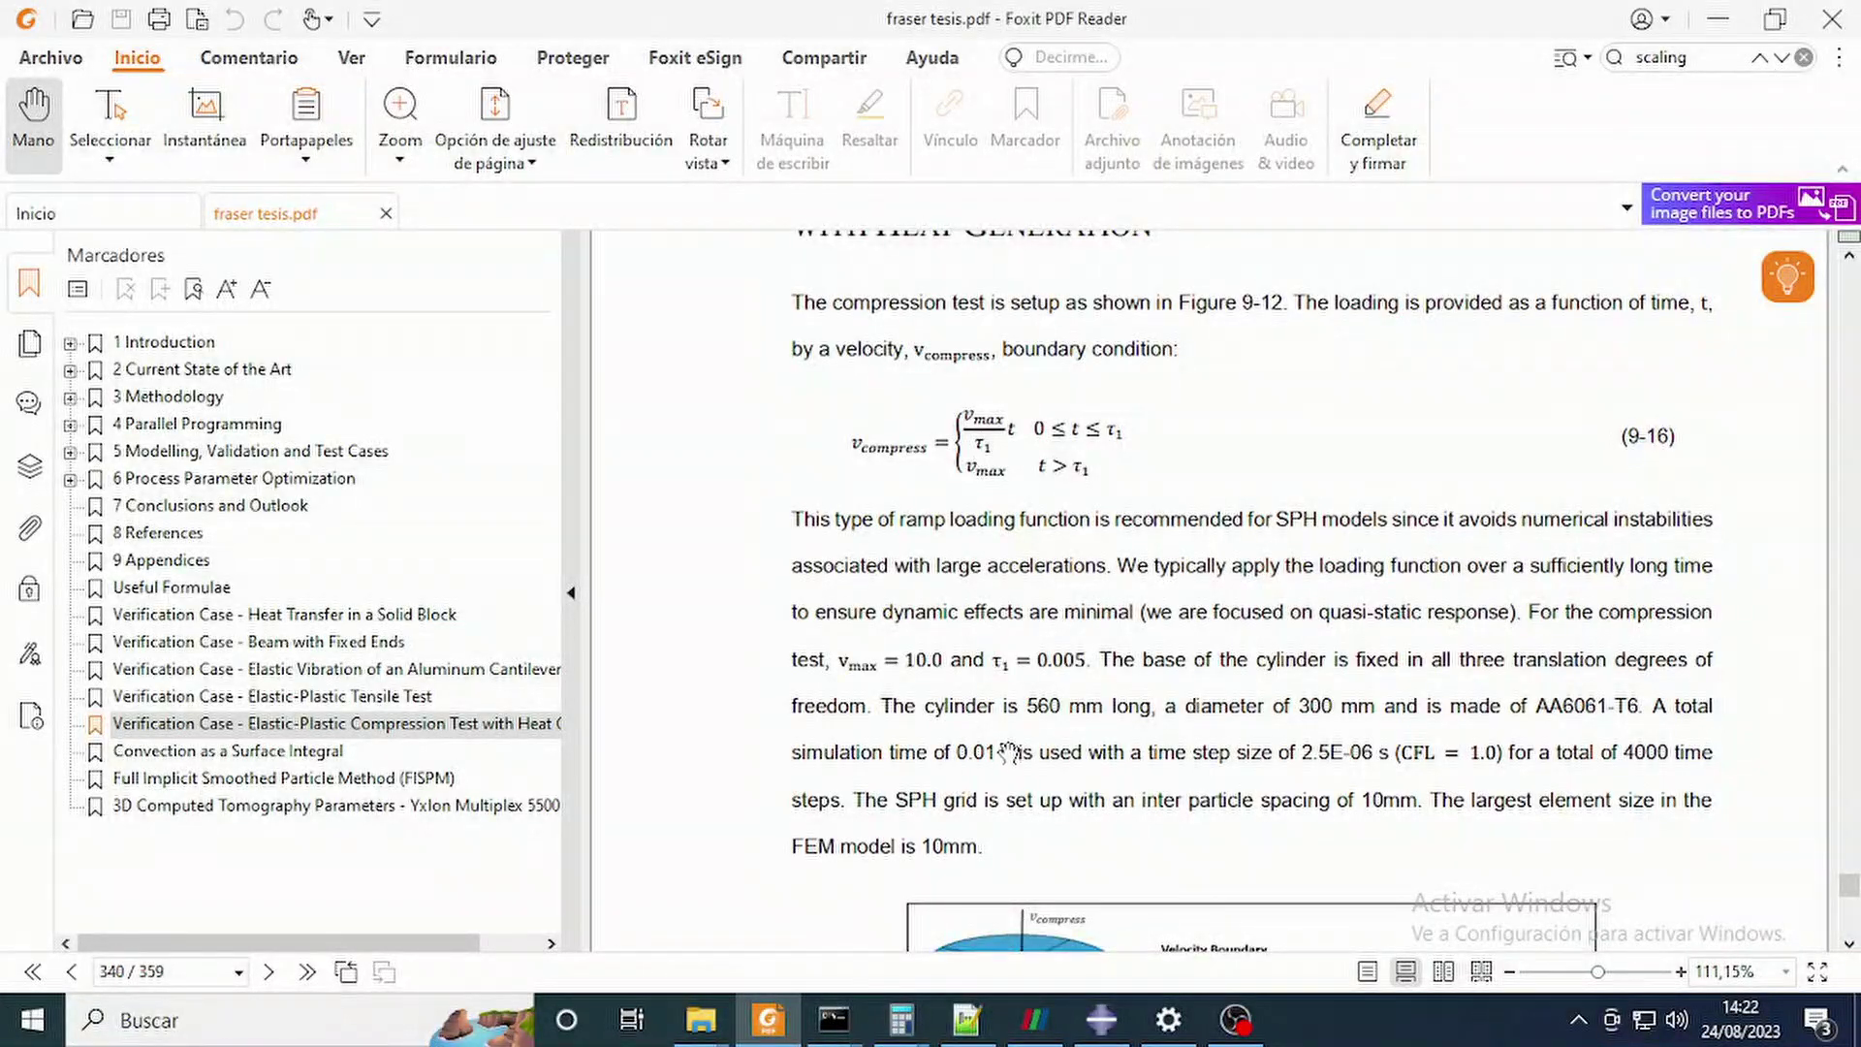
key("alt+Tab")
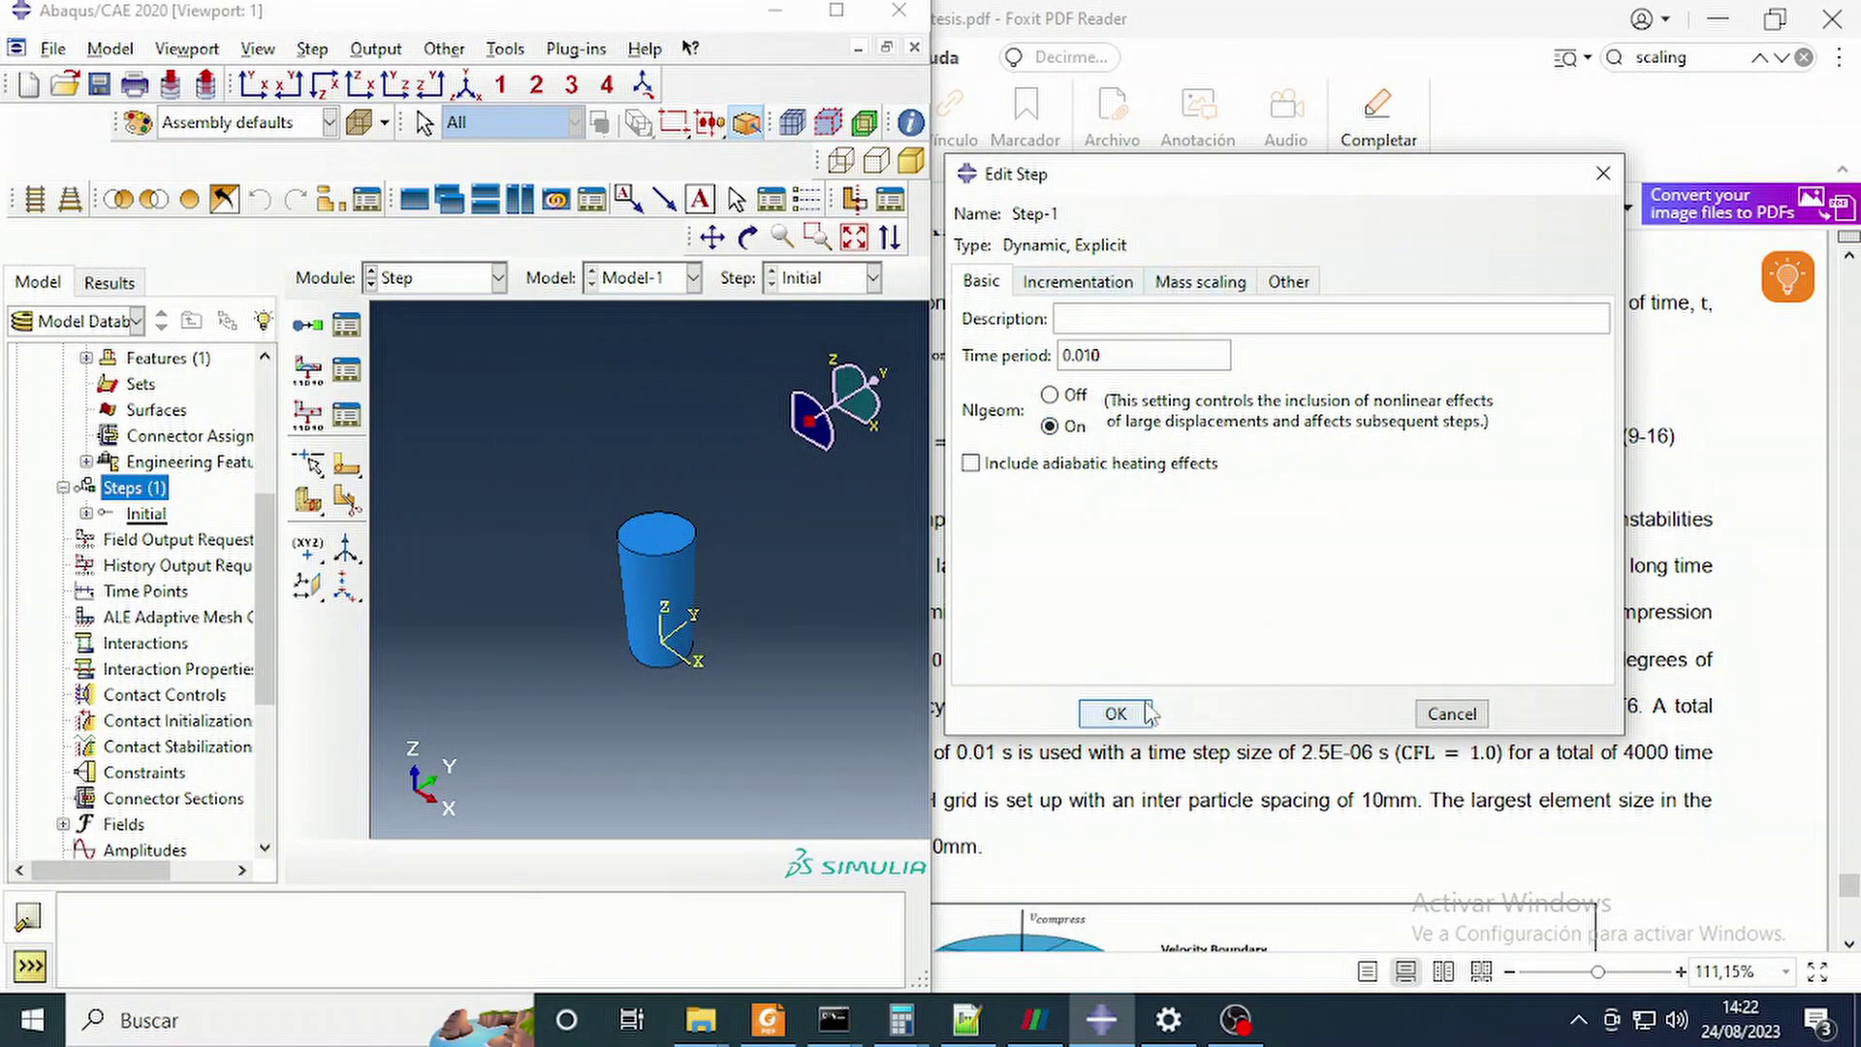
left_click(1115, 714)
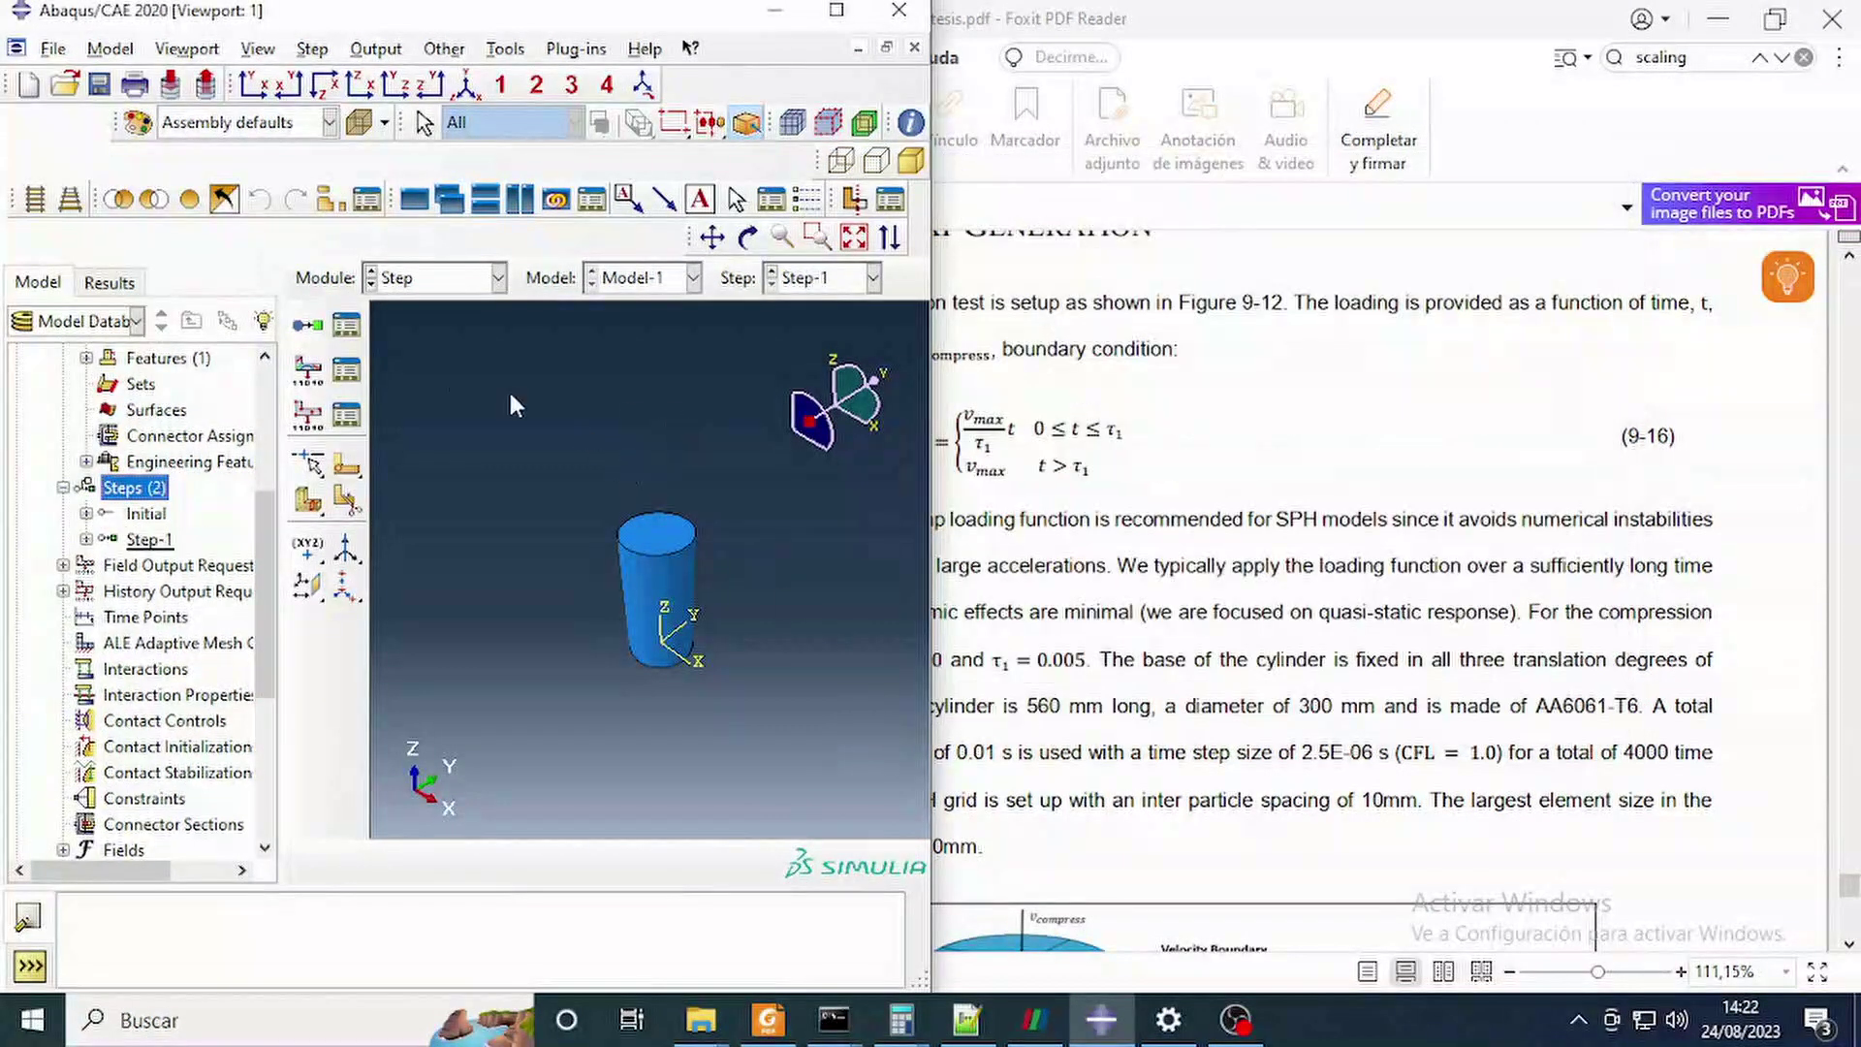
Save the model database as cylinder_mech_run in the Cylinder_run folder.
left_click(53, 49)
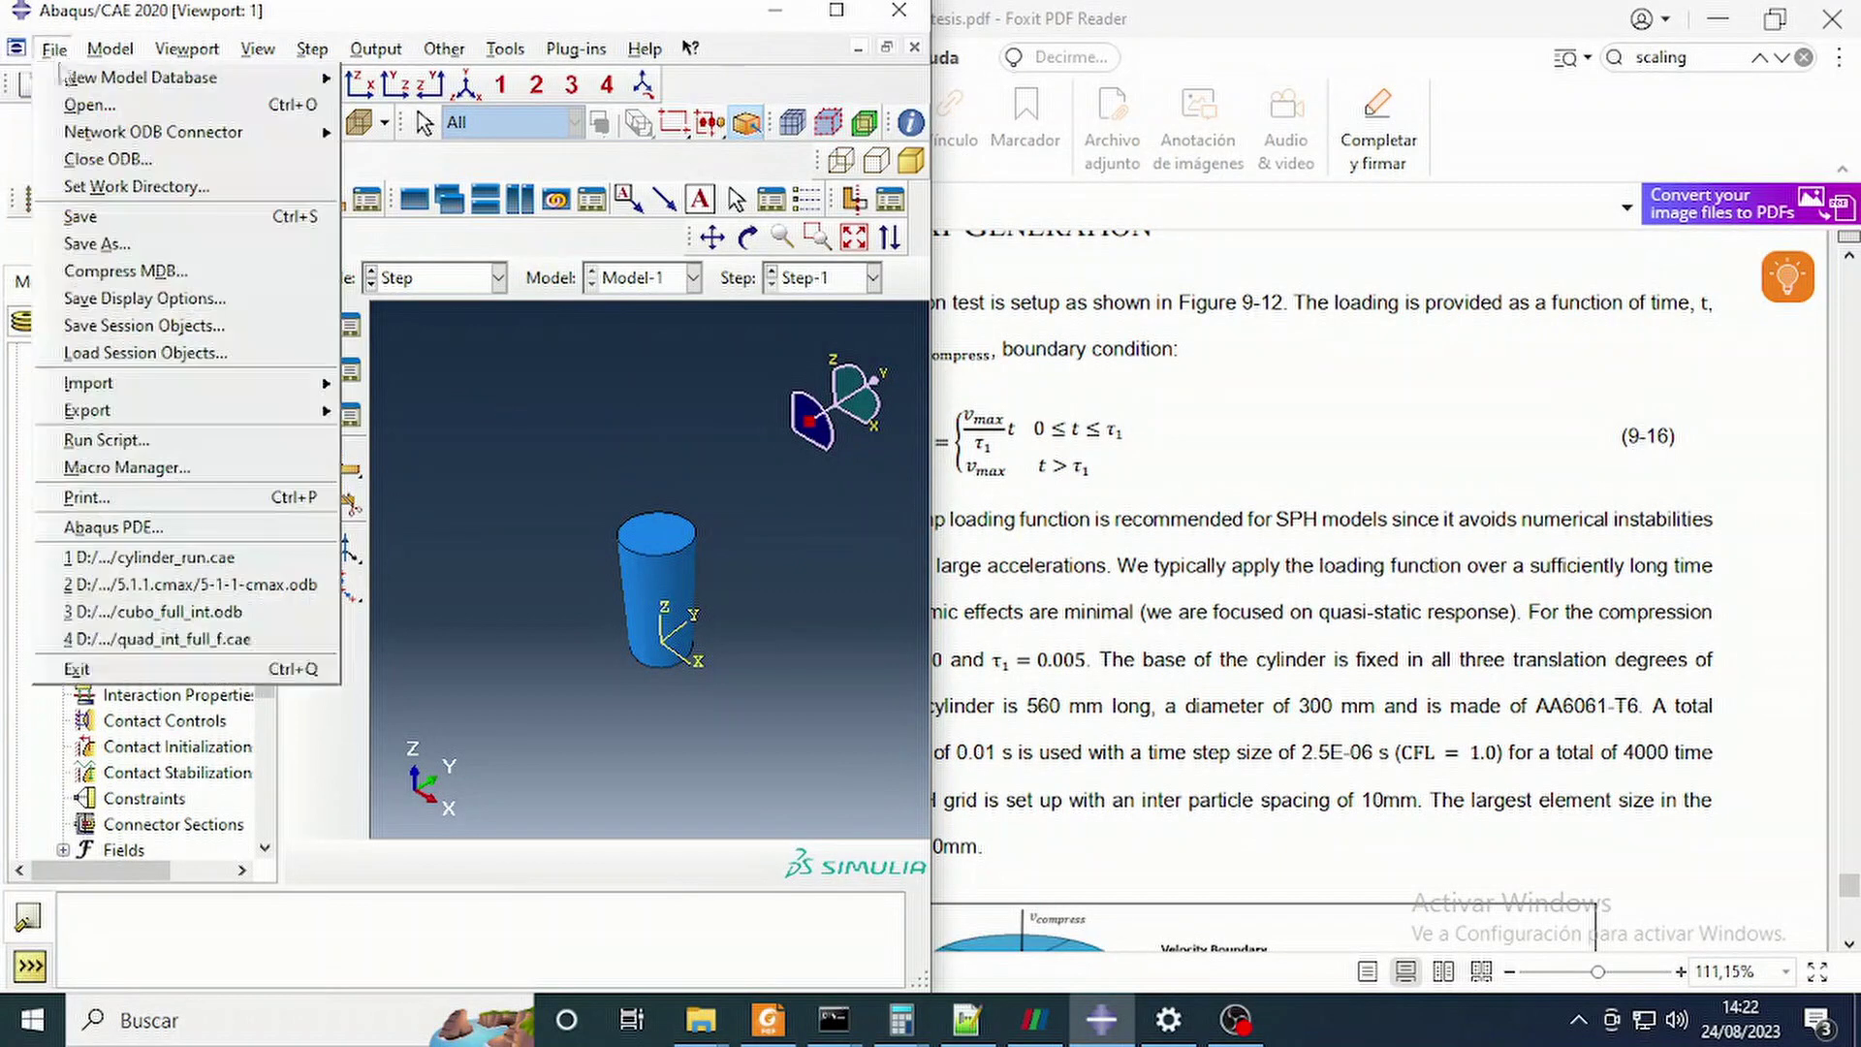
left_click(97, 228)
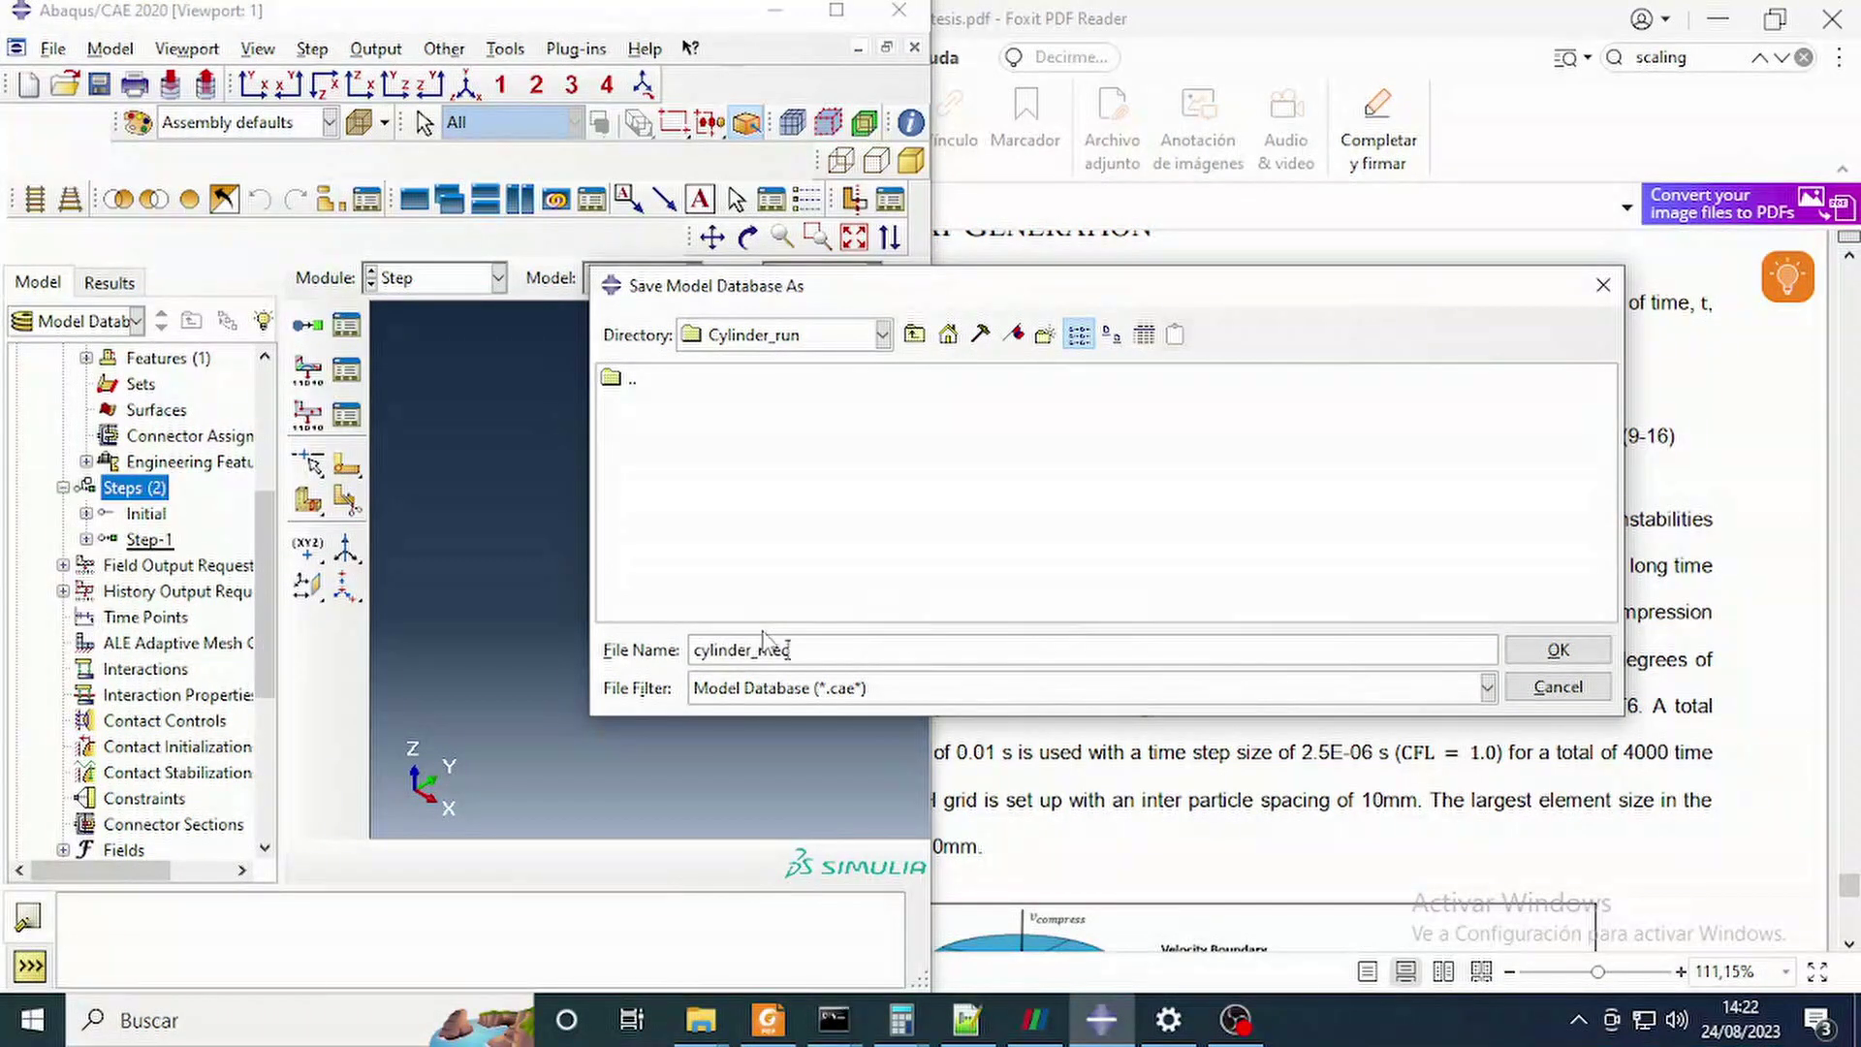
key("Return")
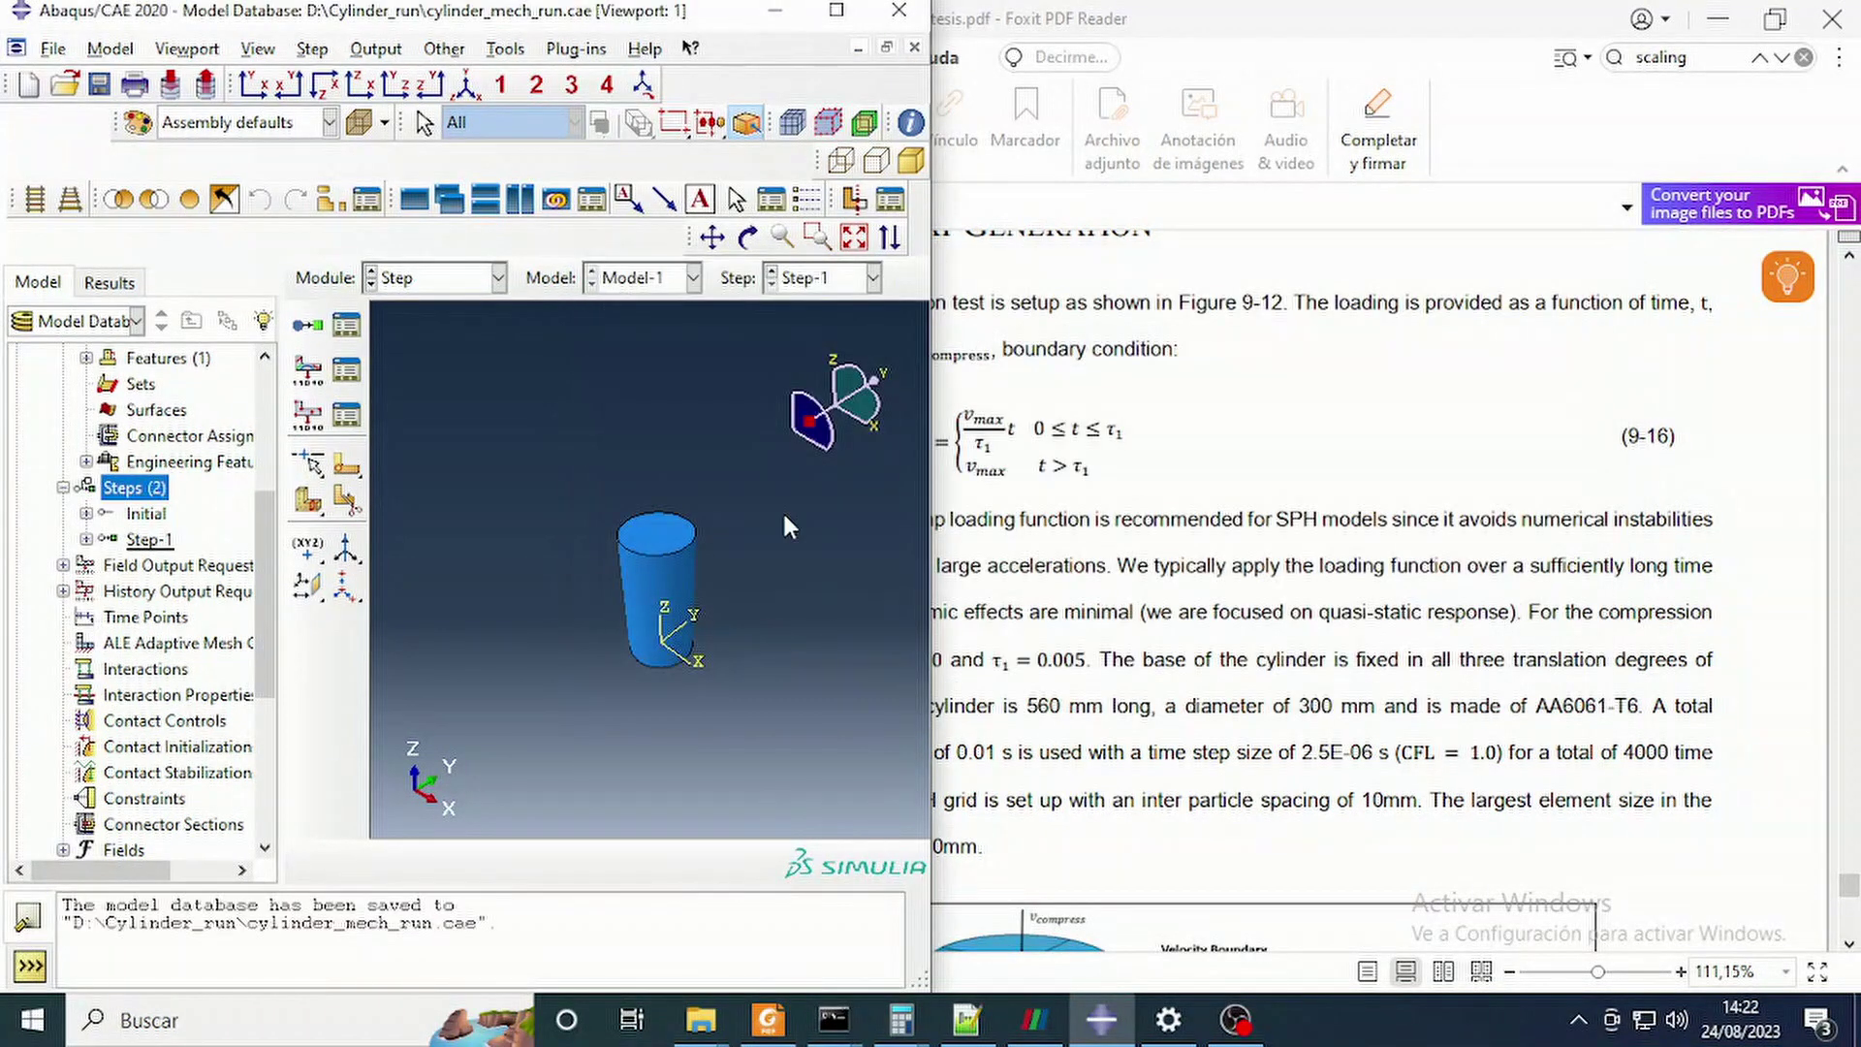
Bring up Part-1 in the Mesh module and maximize the Abaqus/CAE window.
scroll(145, 607, "up", 4)
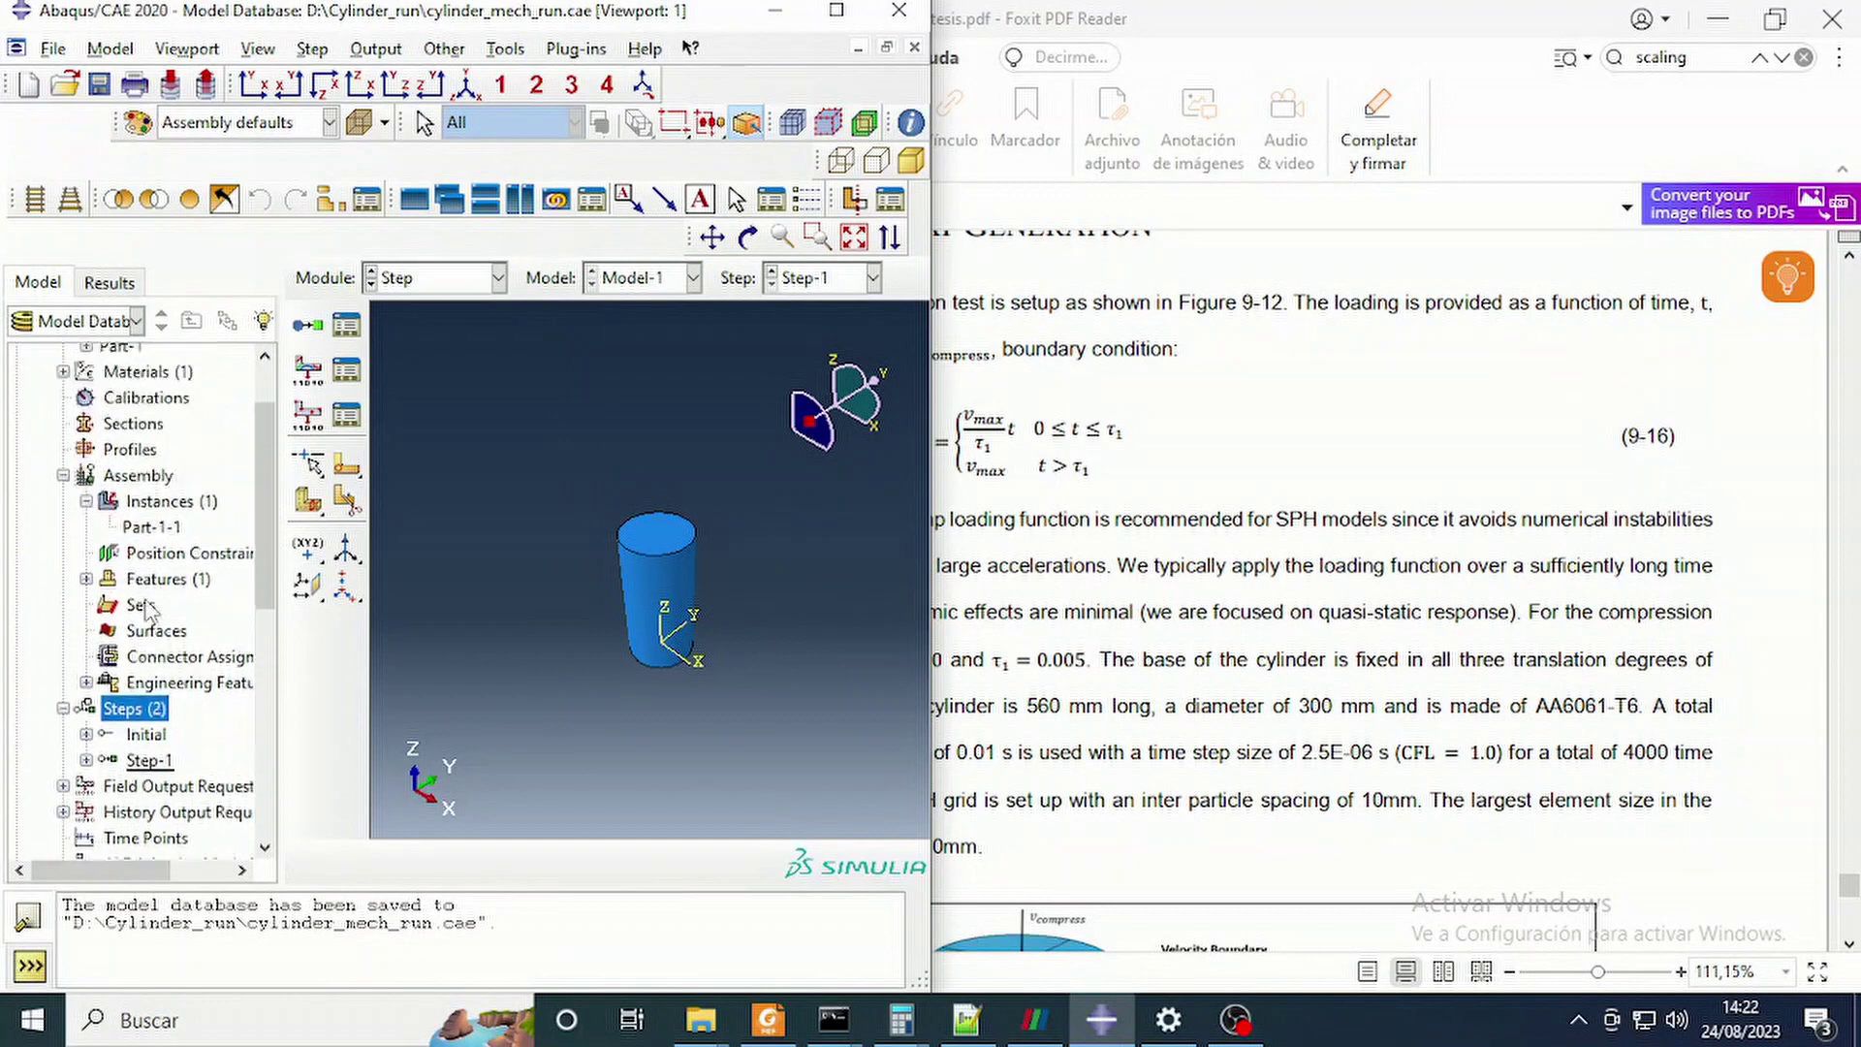
left_click(441, 281)
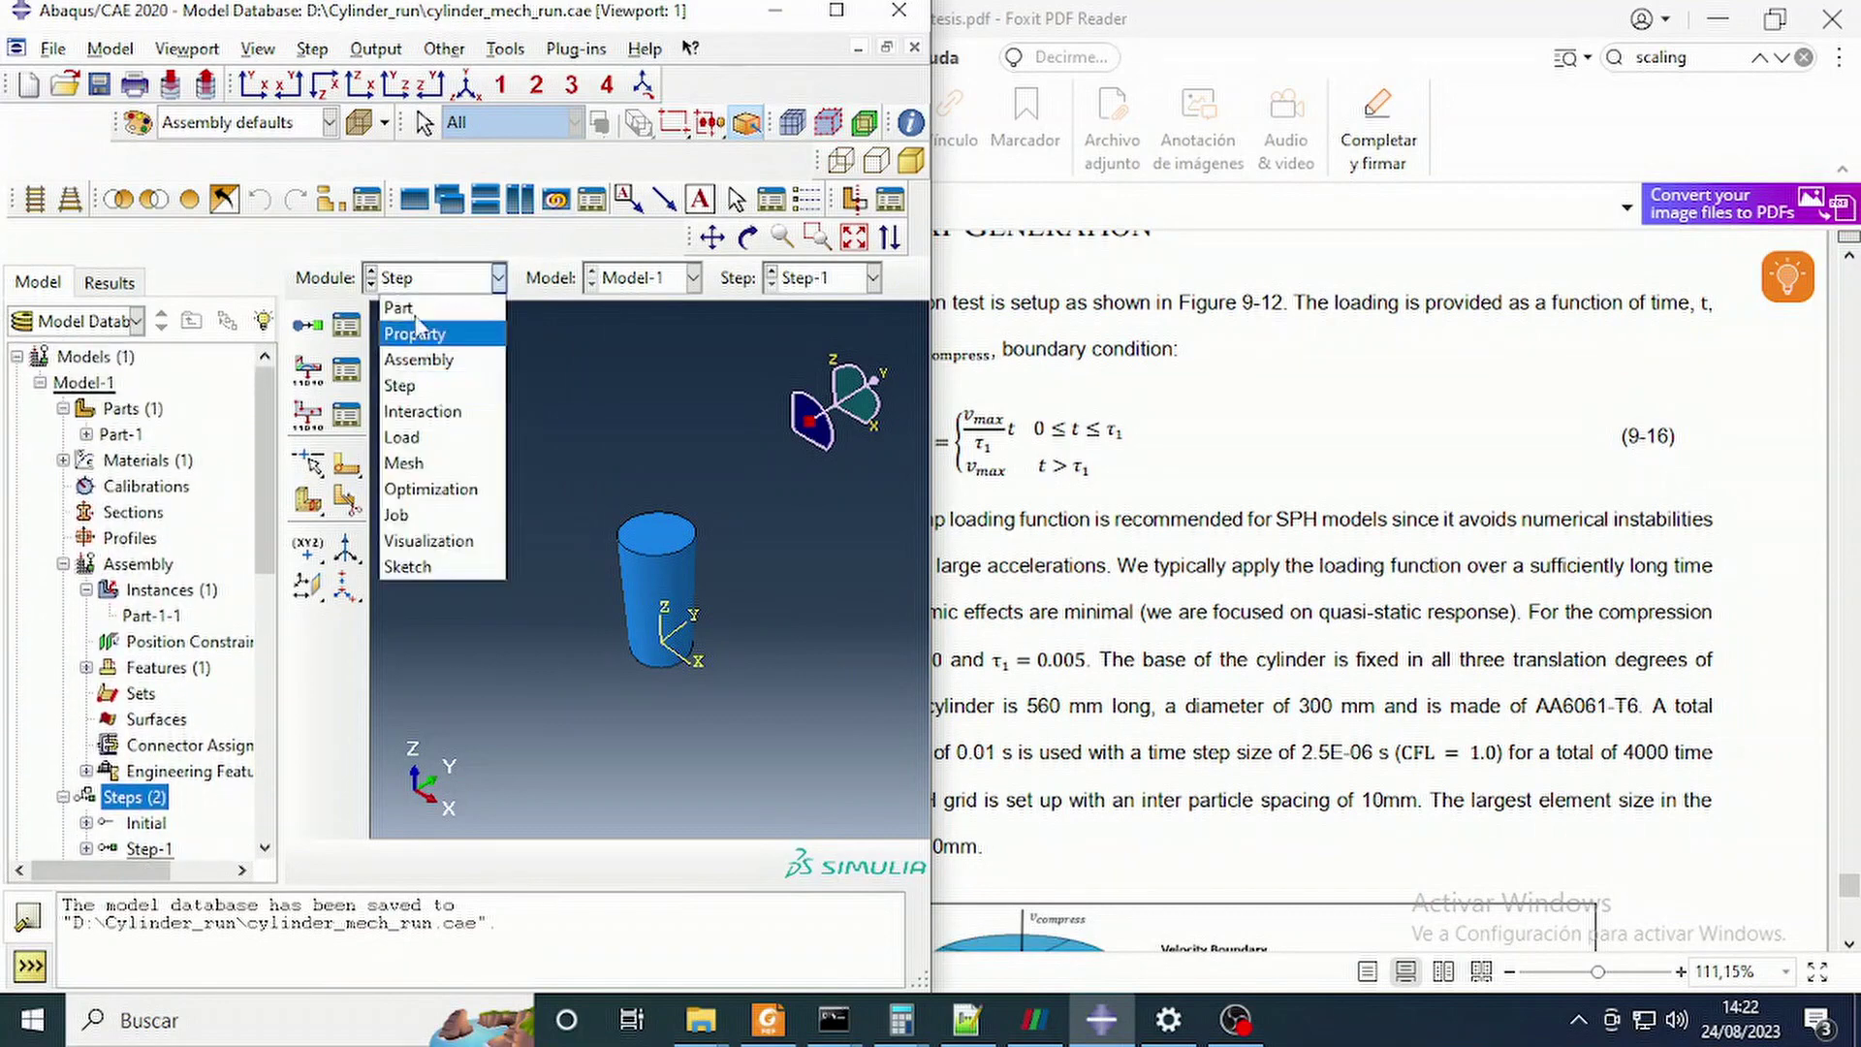
left_click(415, 310)
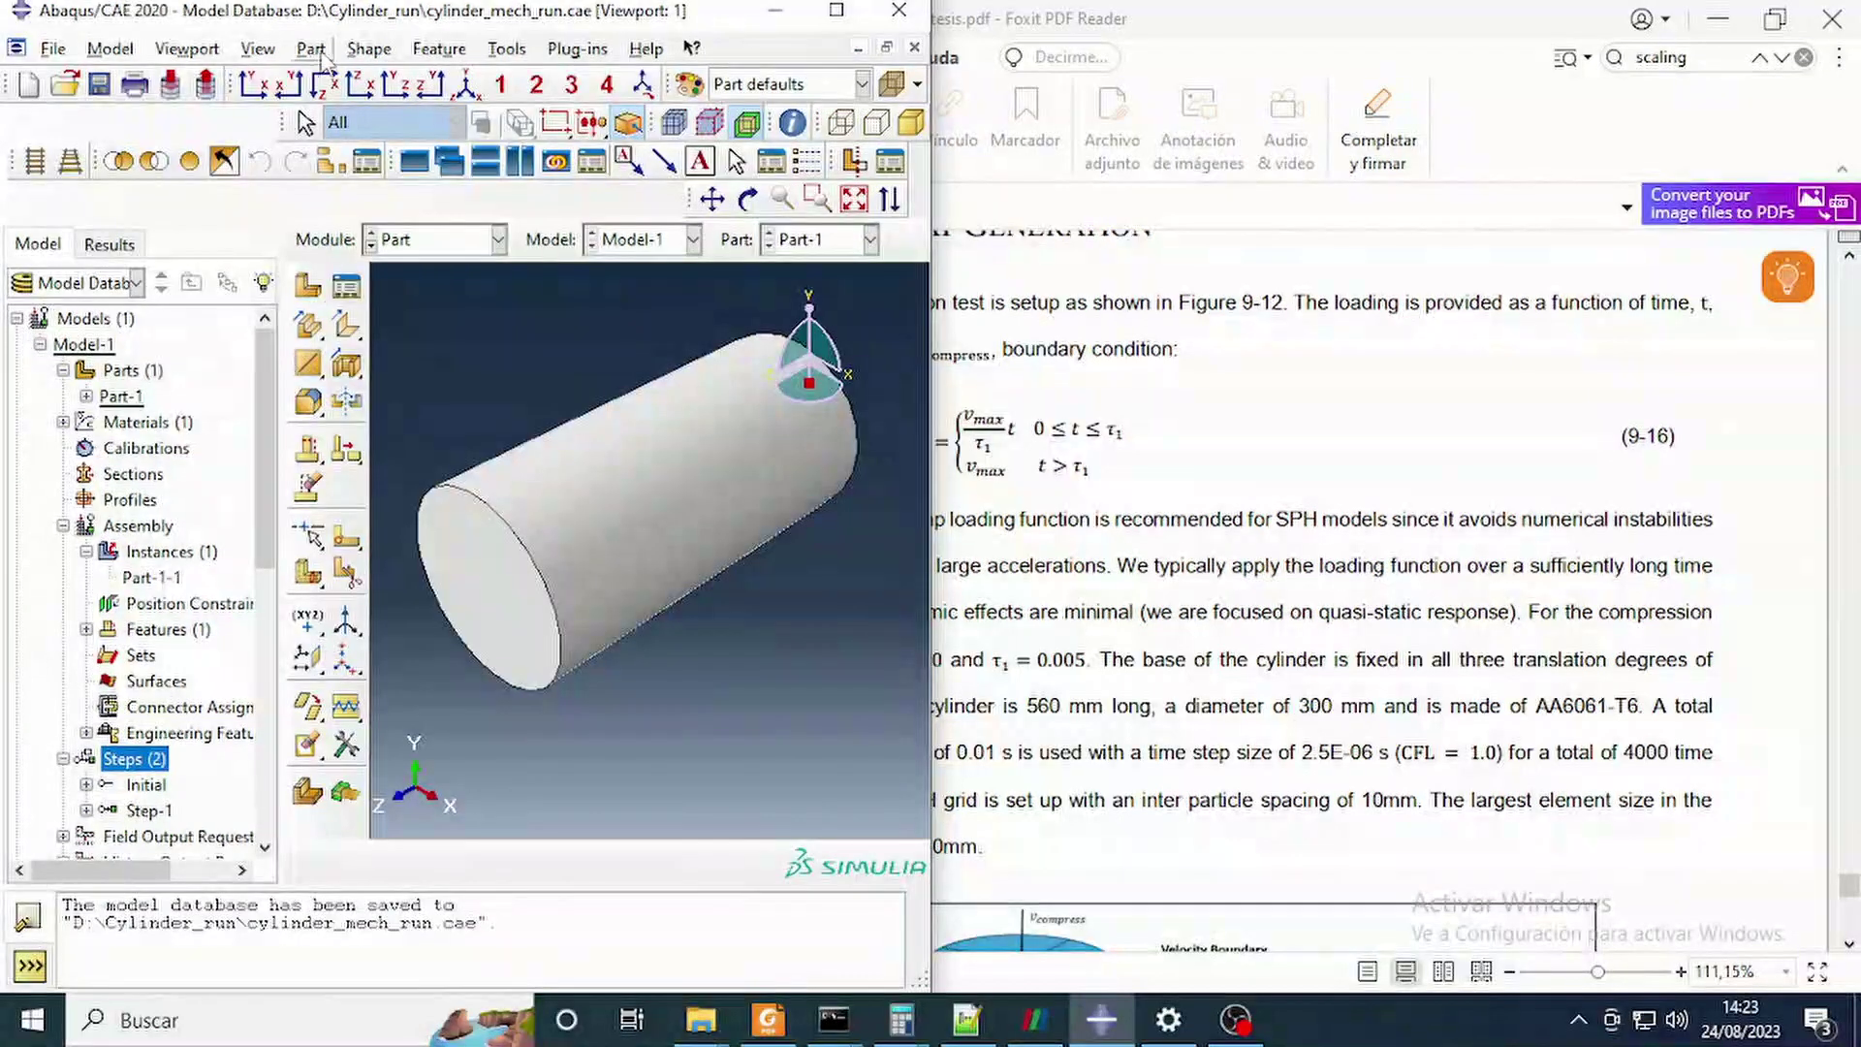
left_click(116, 398)
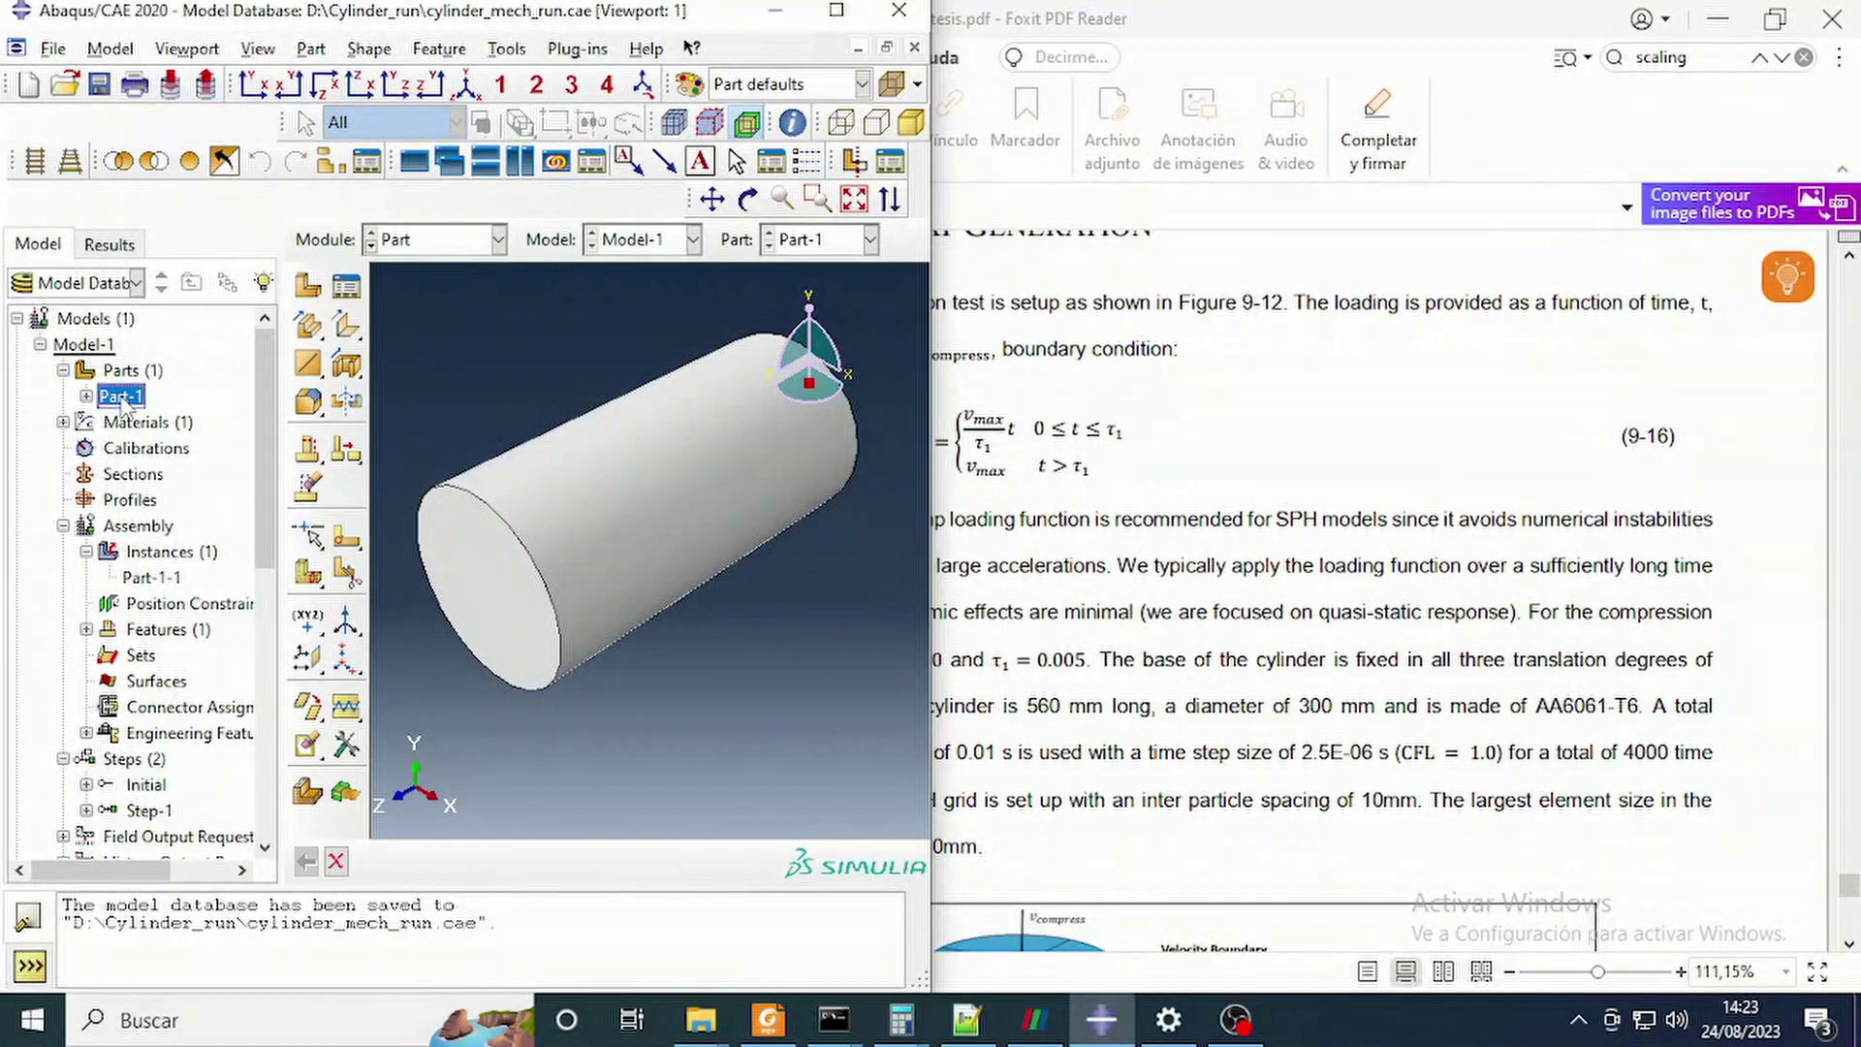
left_click(465, 247)
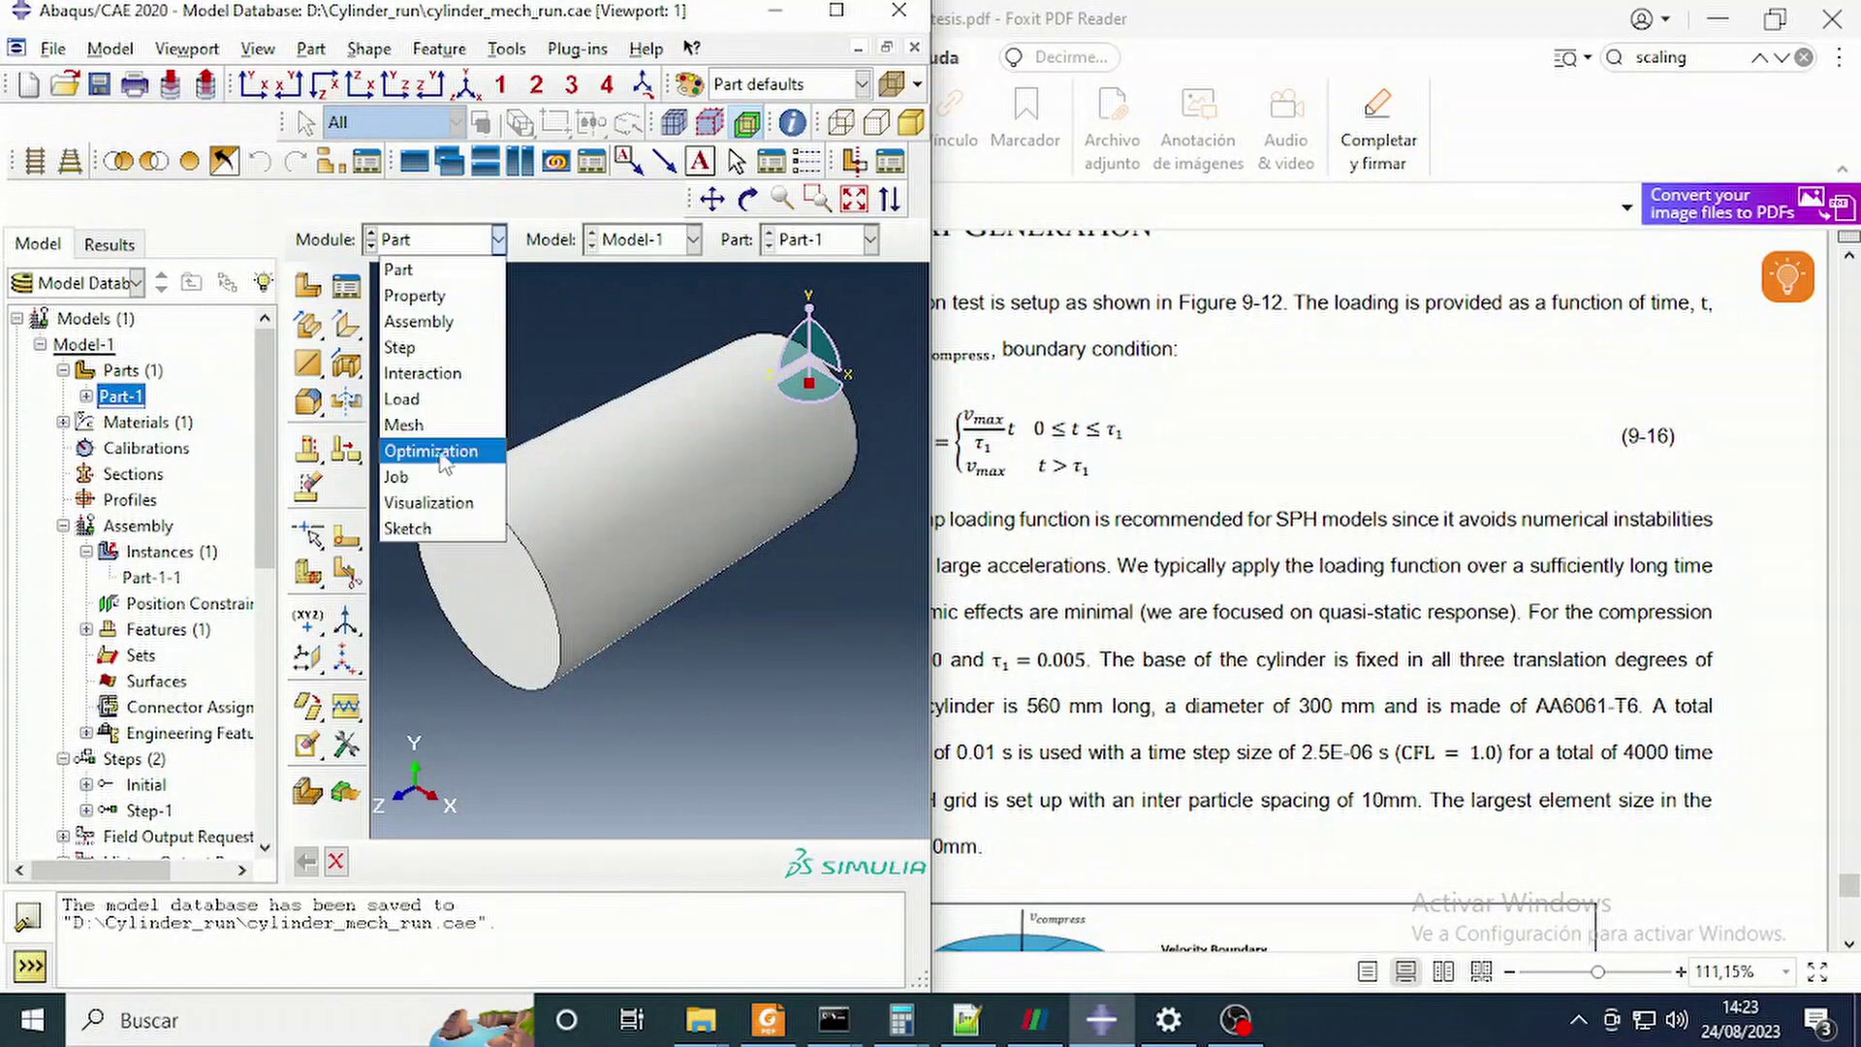
left_click(438, 421)
scroll(706, 462, "down", 2)
scroll(697, 440, "up", 2)
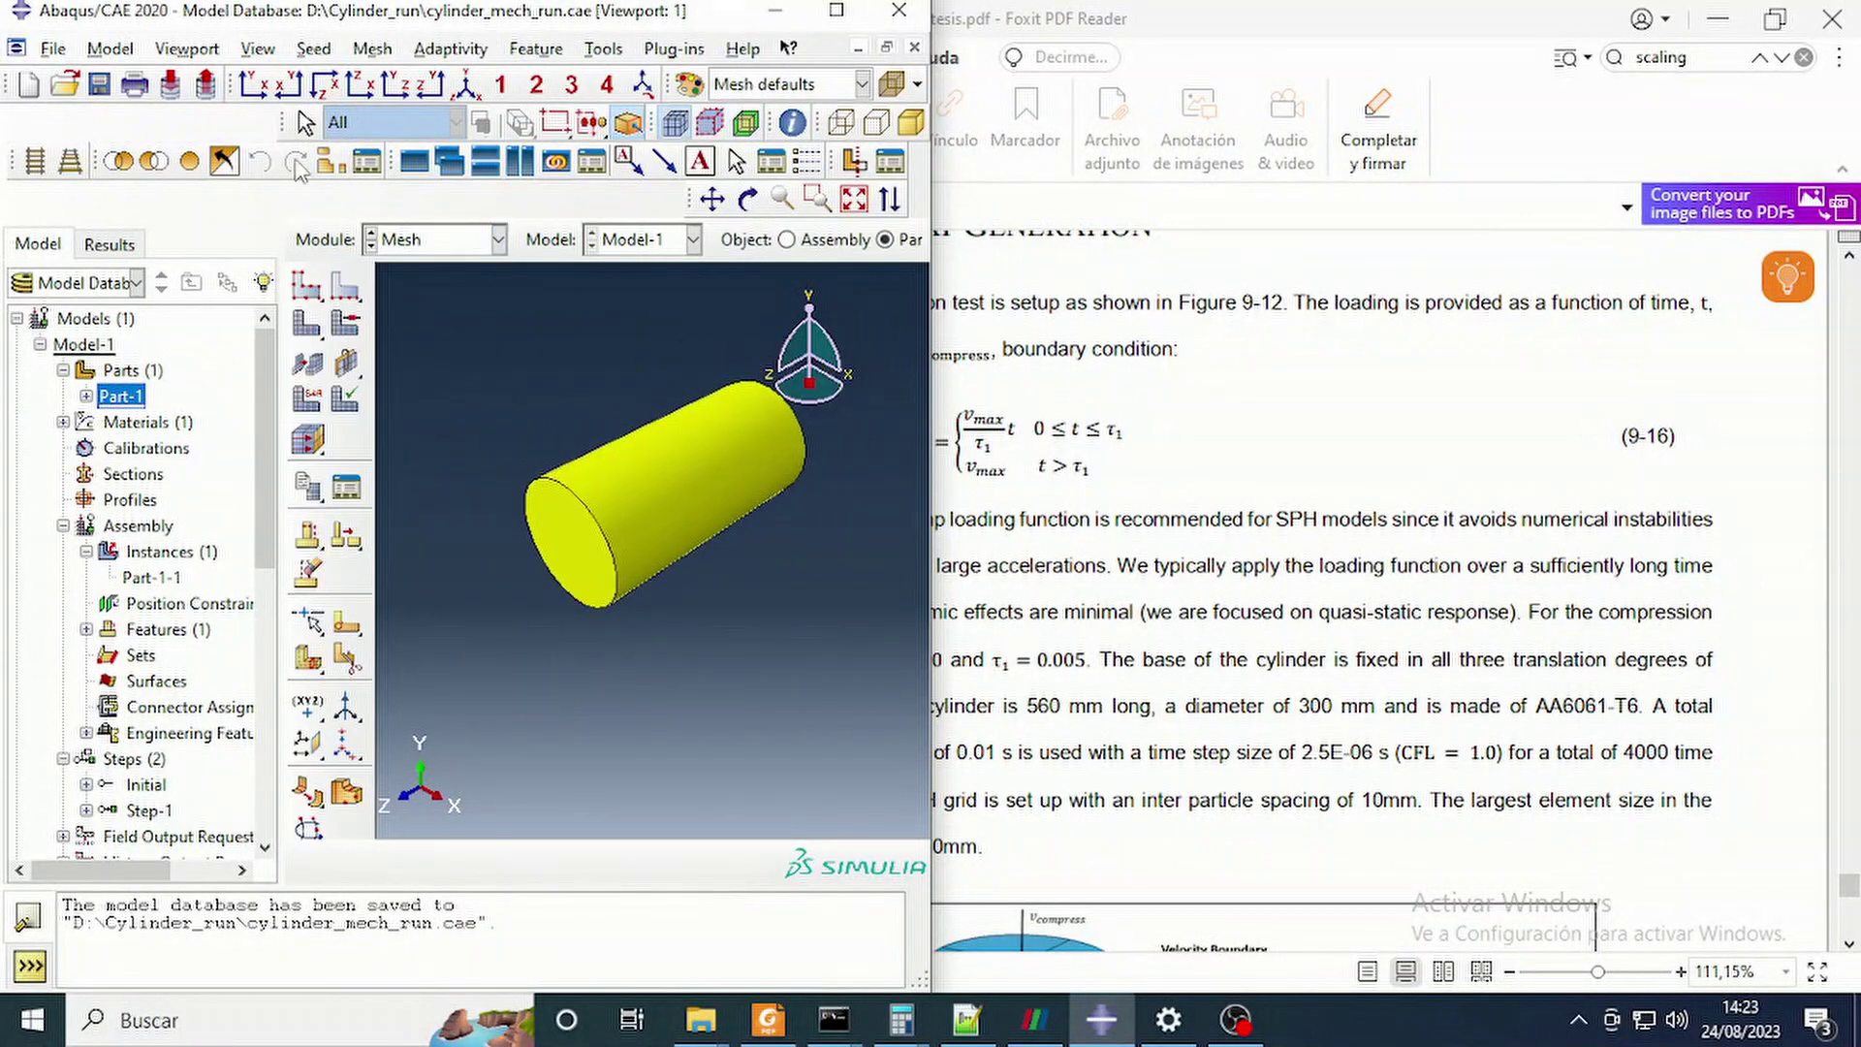
left_click(323, 52)
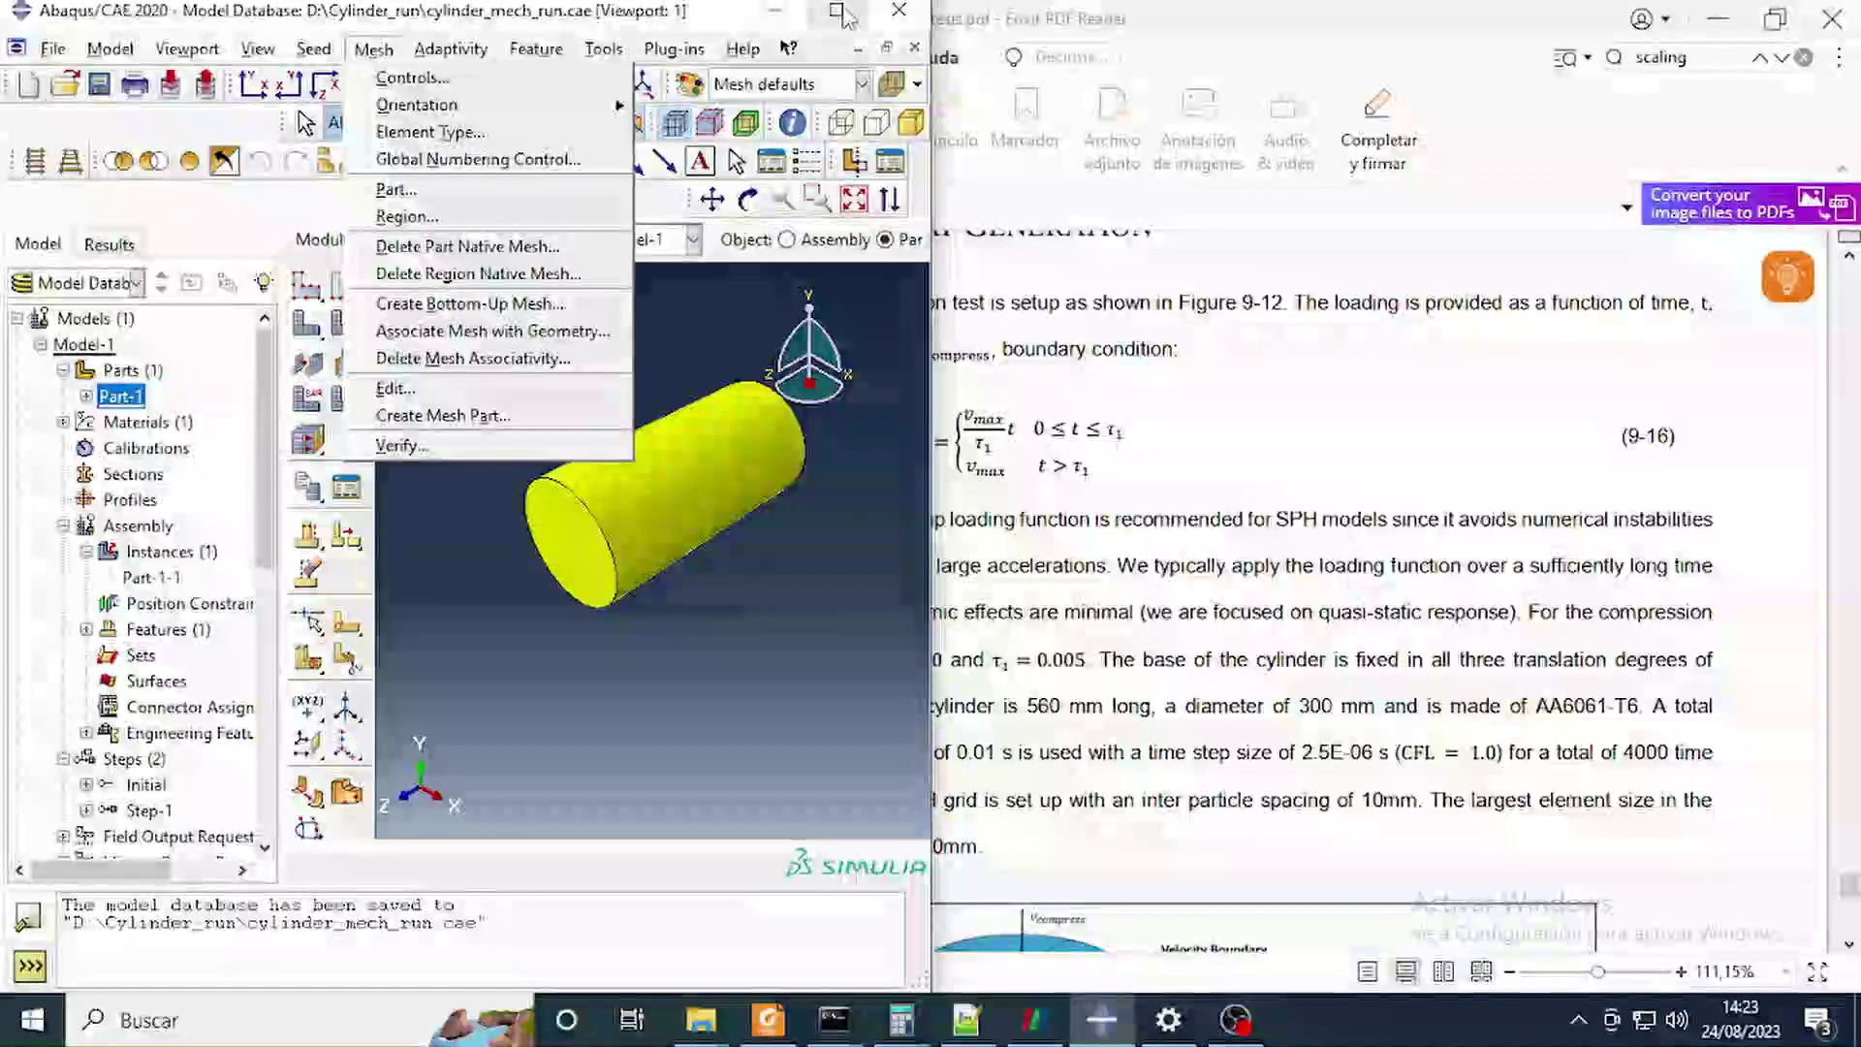
left_click(837, 9)
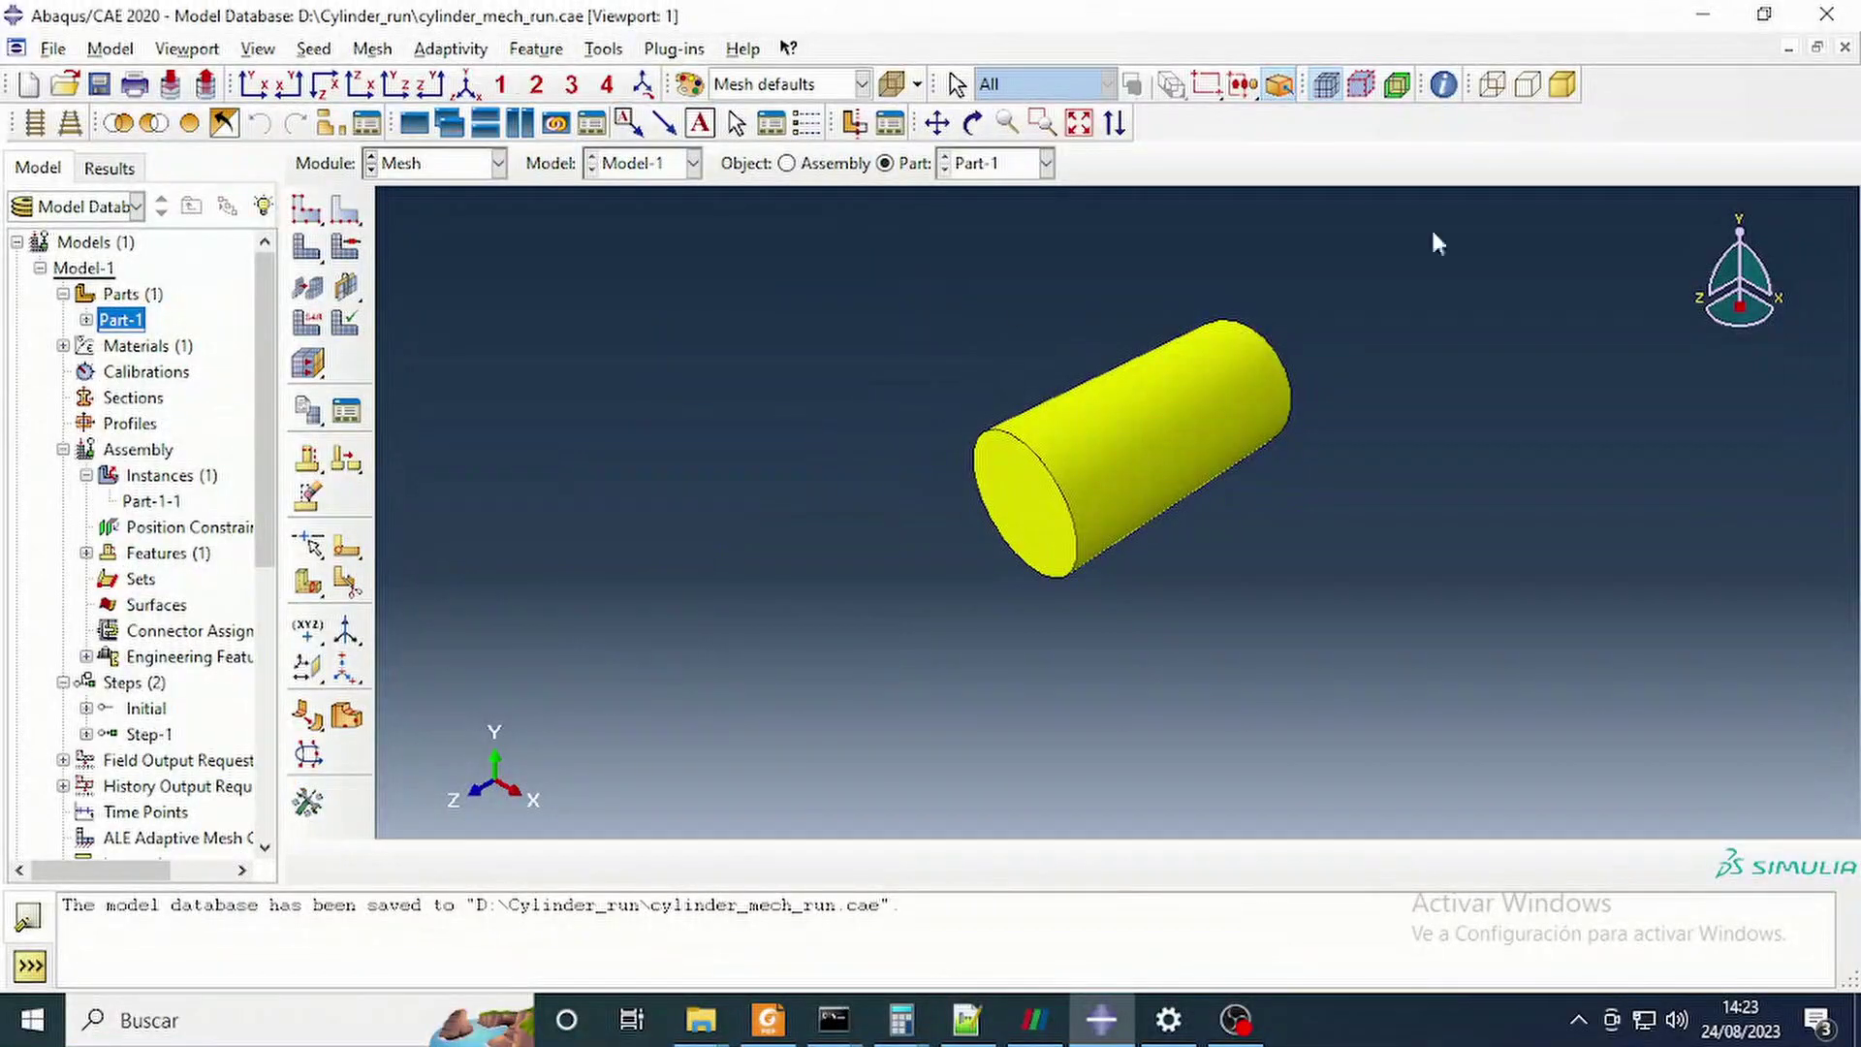
scroll(1382, 337, "down", 1)
scroll(1382, 337, "up", 3)
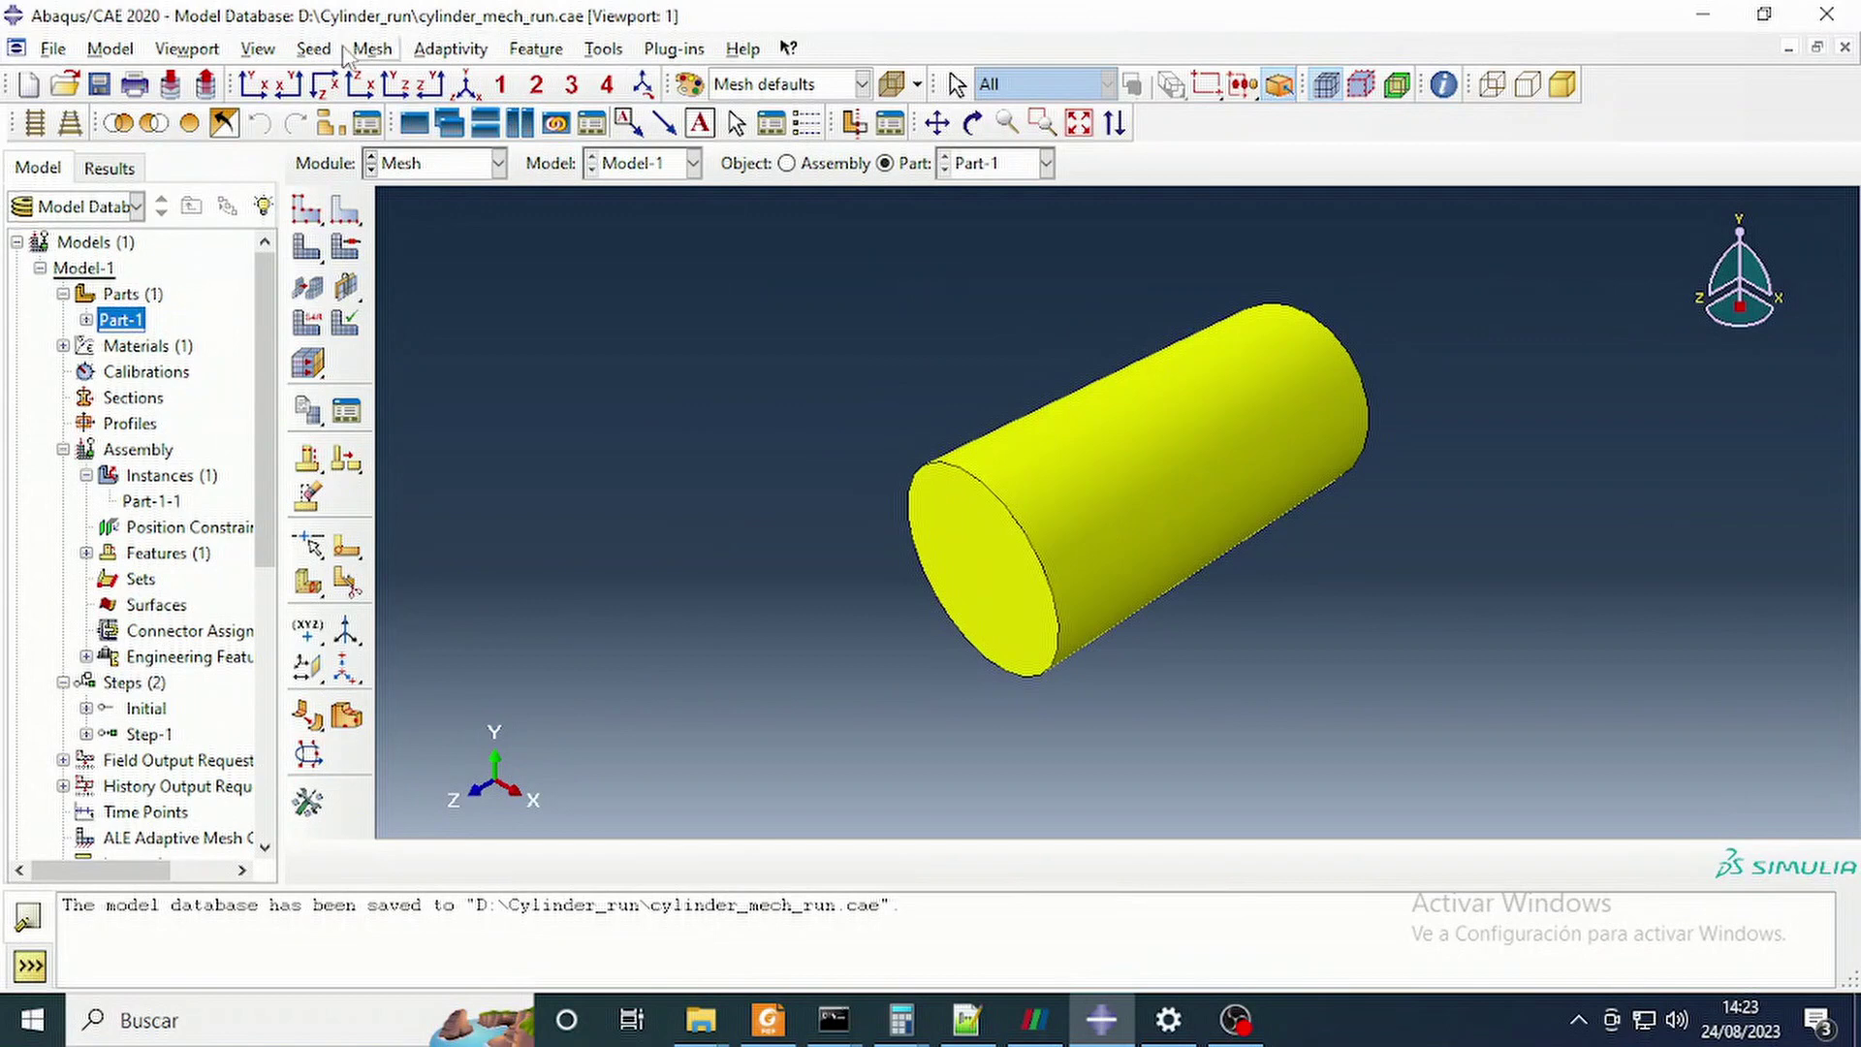
Open the global seed settings for Part-1 and enter an approximate global size of 0.015.
left_click(313, 49)
left_click(334, 75)
left_click(280, 544)
type("15")
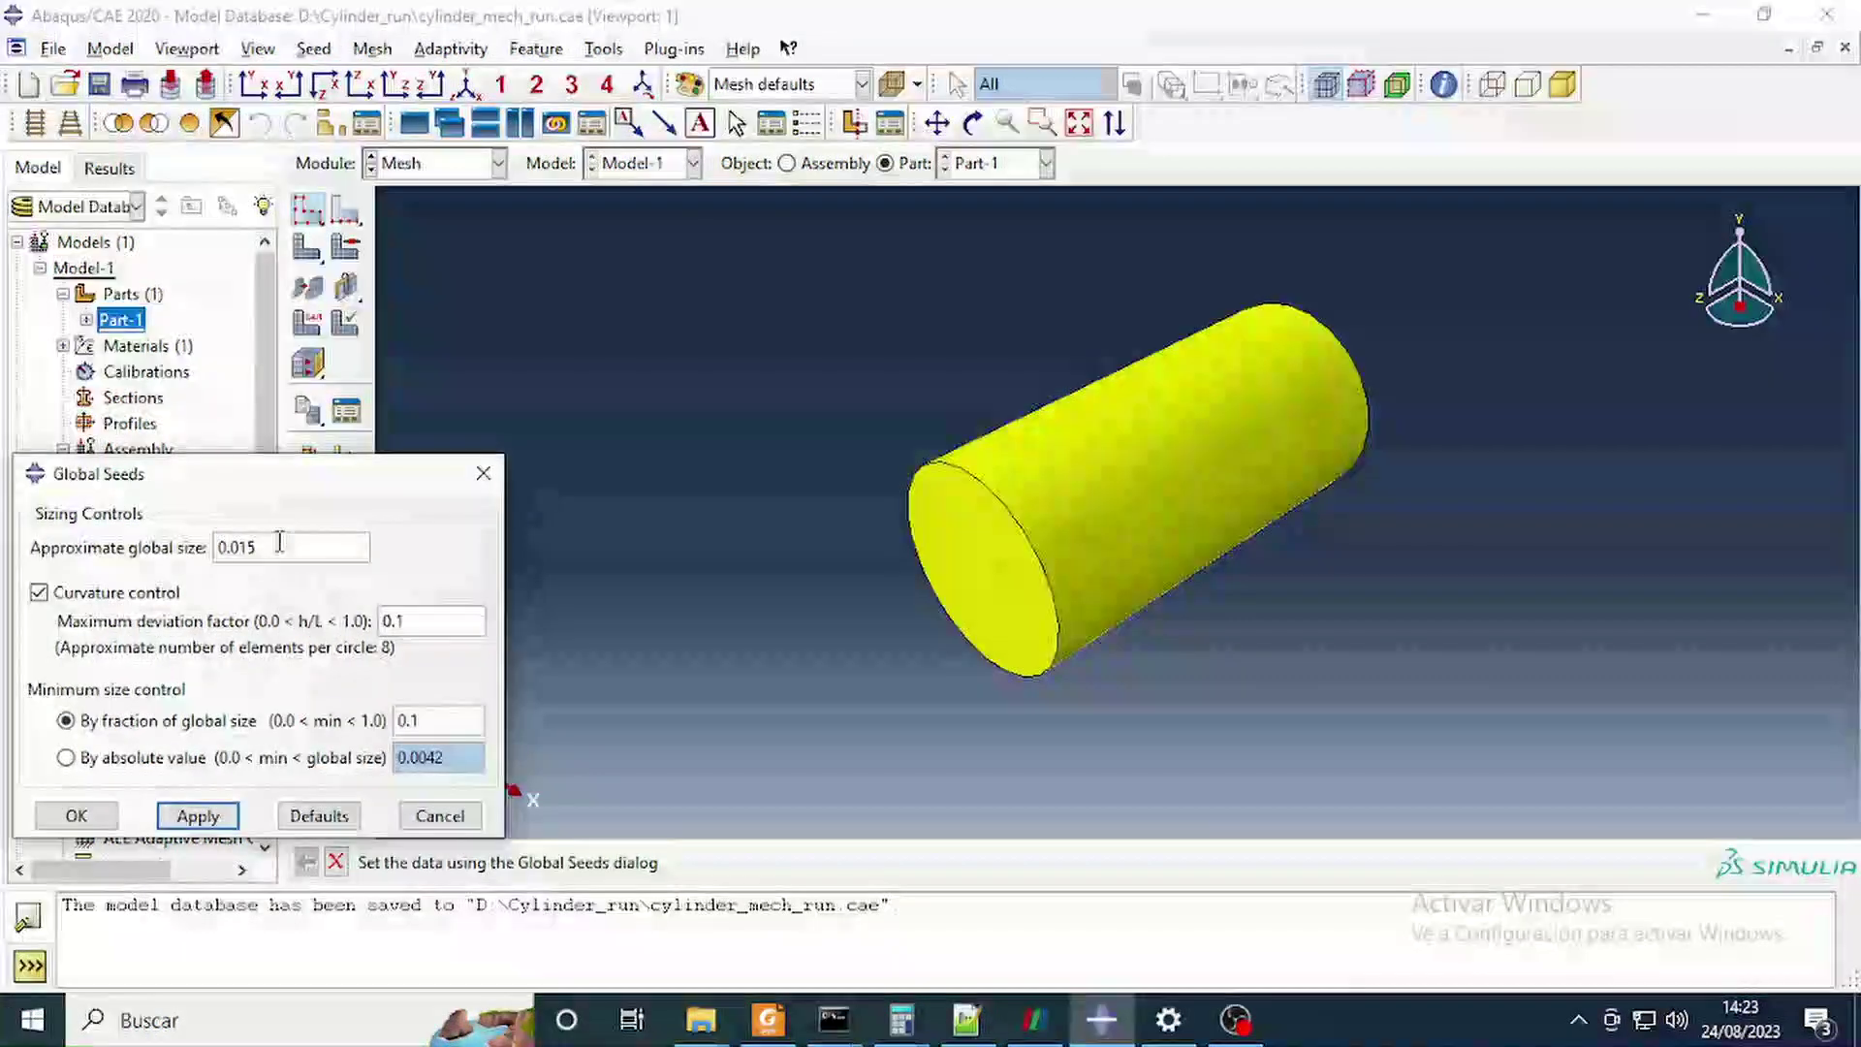
left_click_drag(240, 548, 268, 549)
Check the particleRadius in Compression_thermal.json, then switch to the thesis PDF and examine the FEM mesh in Figure 9-12 up close.
key("alt+Tab")
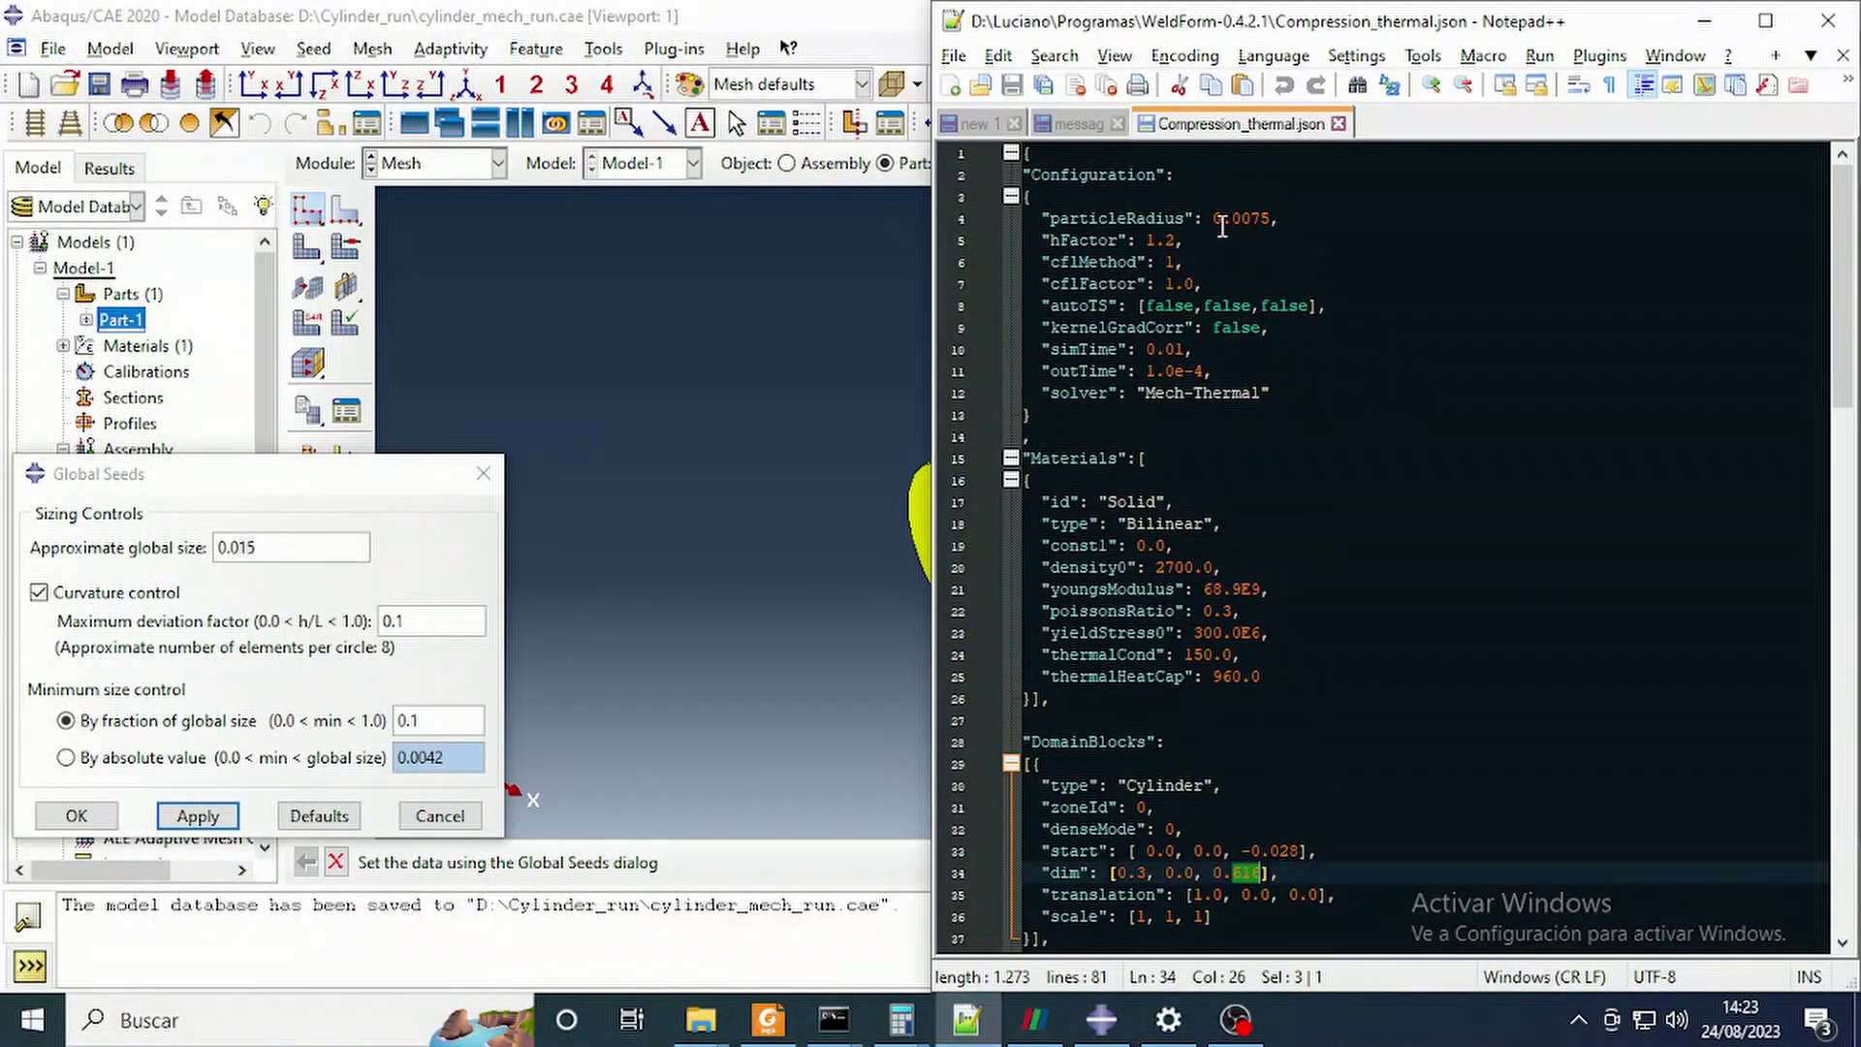
left_click_drag(1216, 221, 1275, 222)
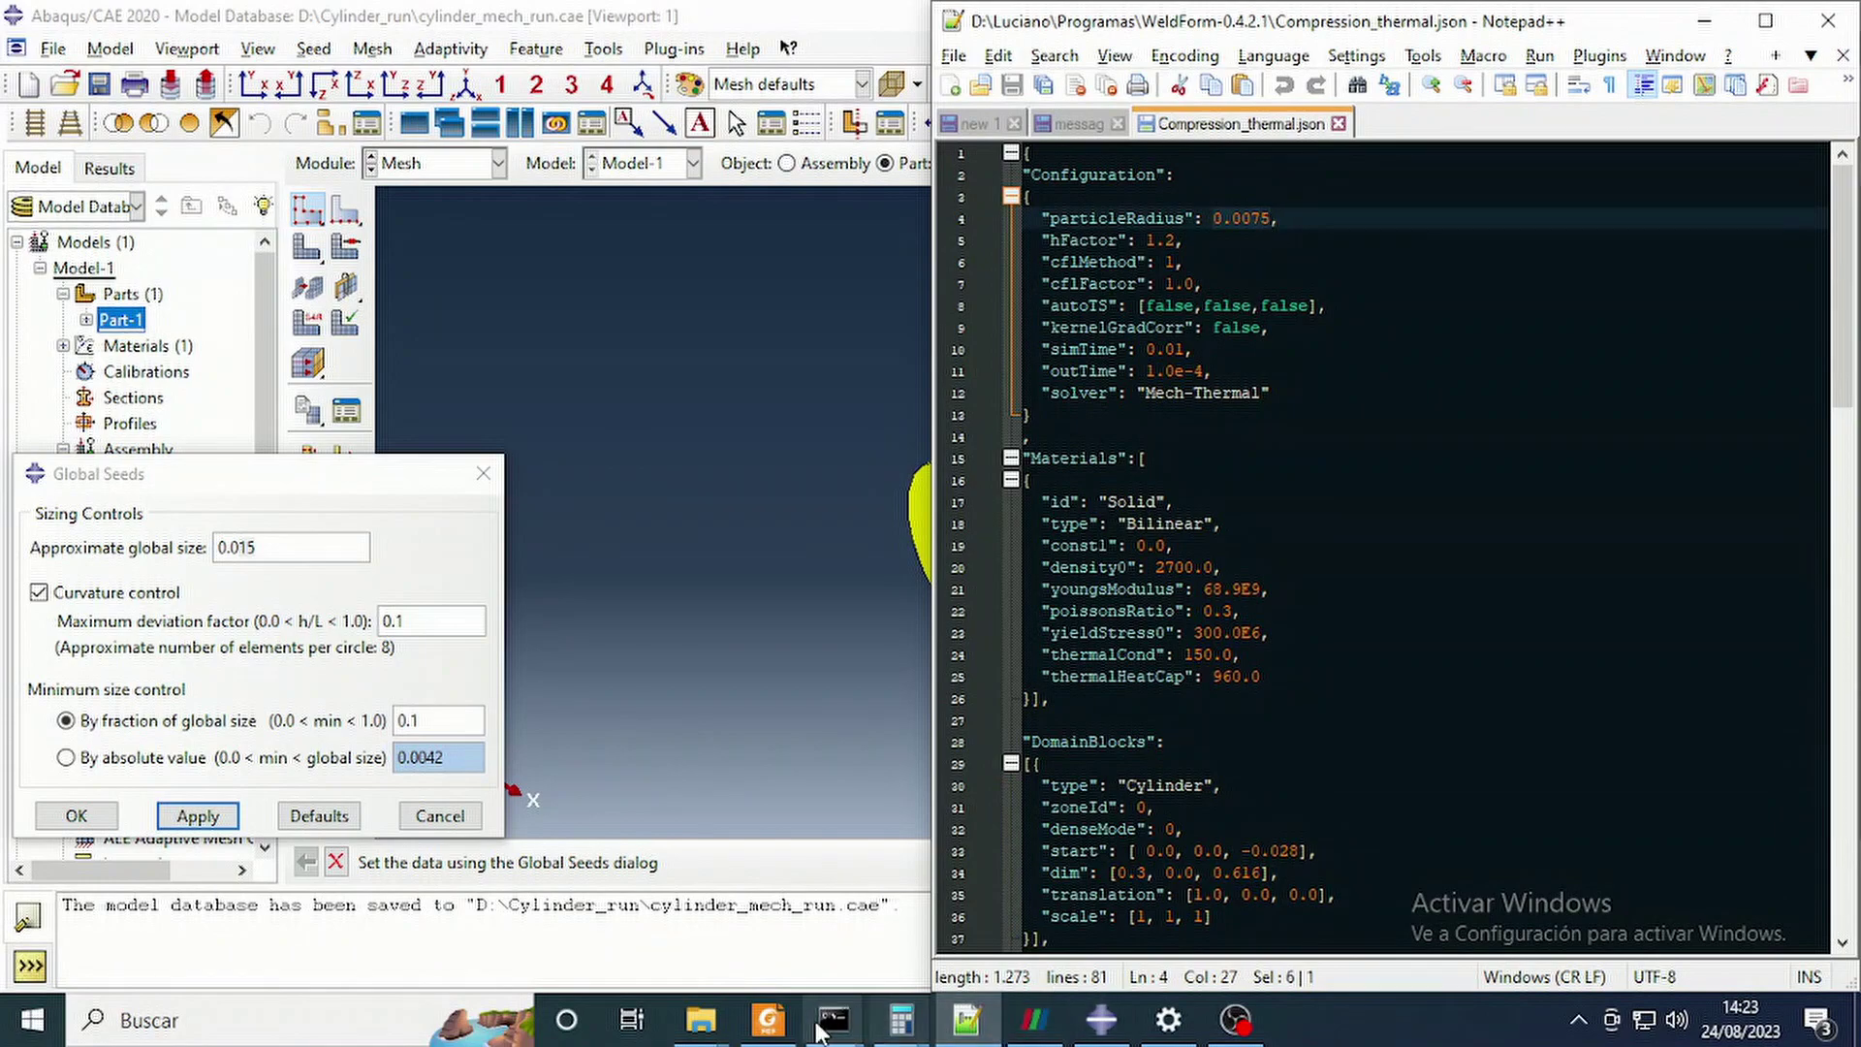
left_click(767, 1020)
scroll(1645, 423, "up", 5)
scroll(1645, 424, "down", 10)
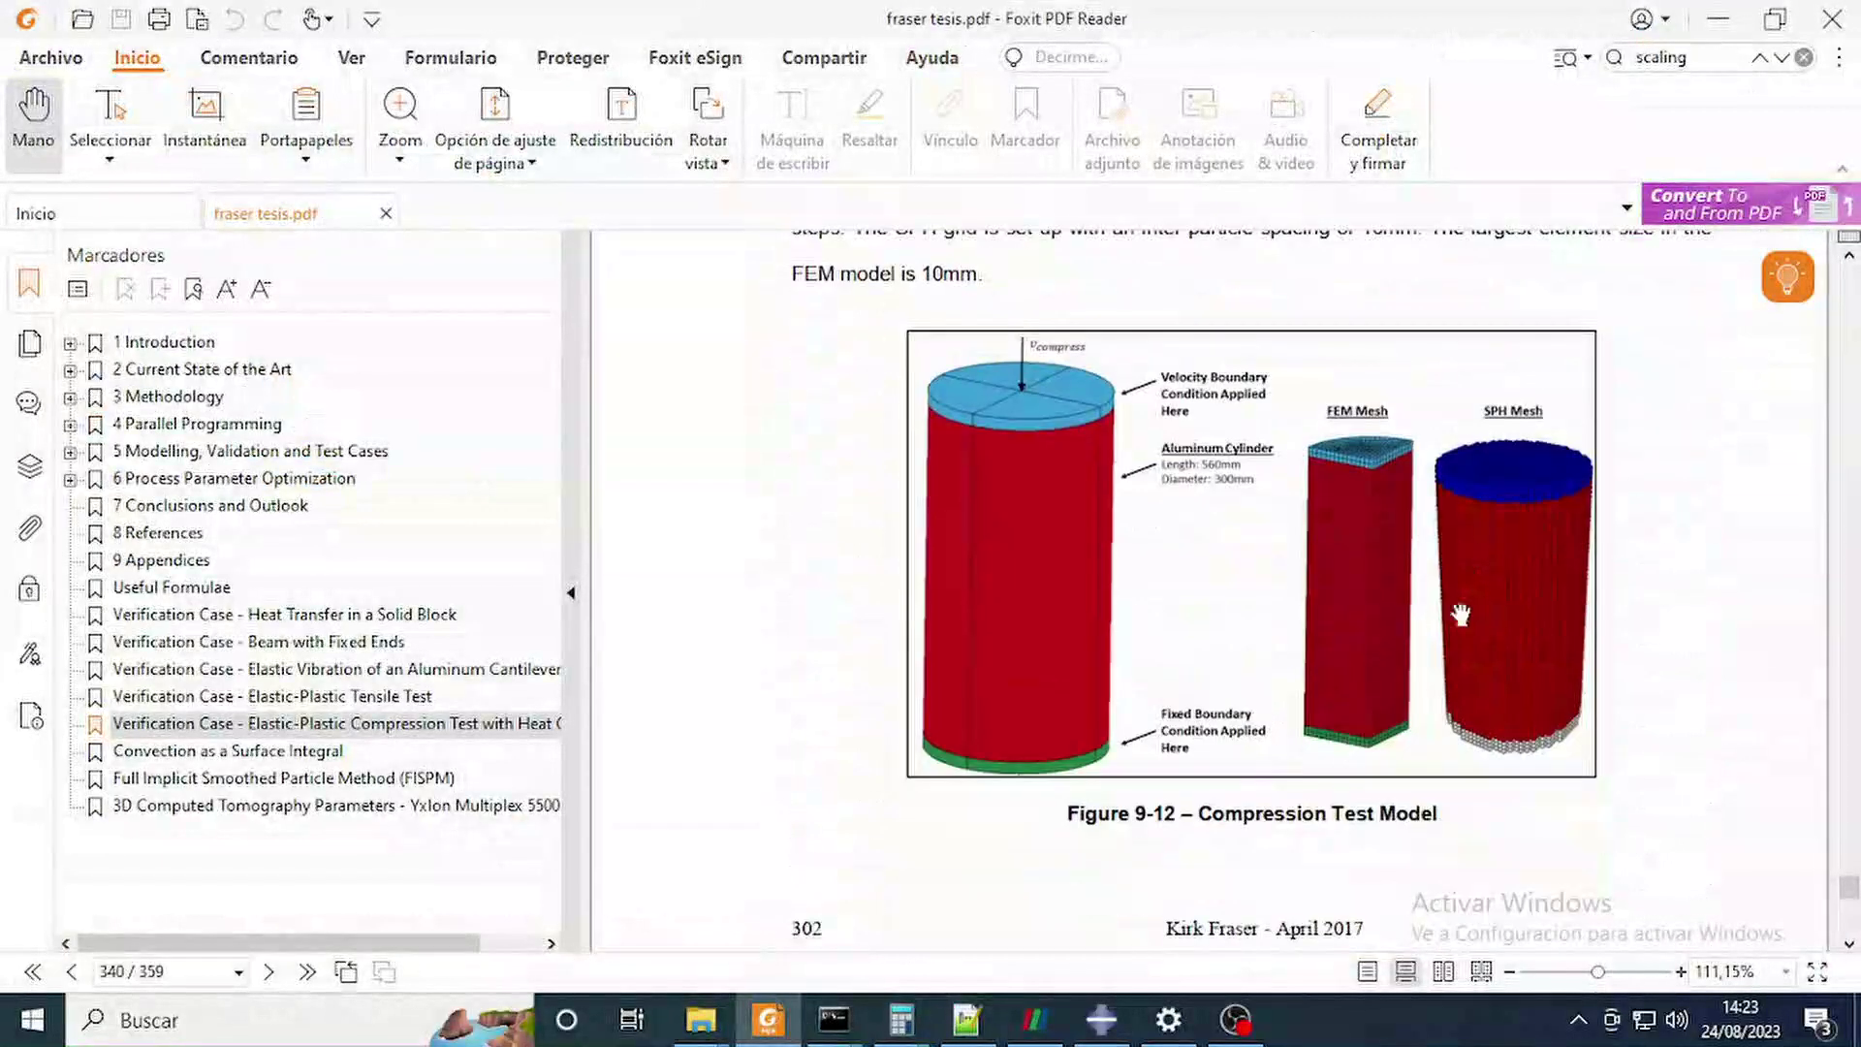
scroll(1489, 423, "up", 4, "ctrl")
scroll(1490, 423, "up", 3, "ctrl")
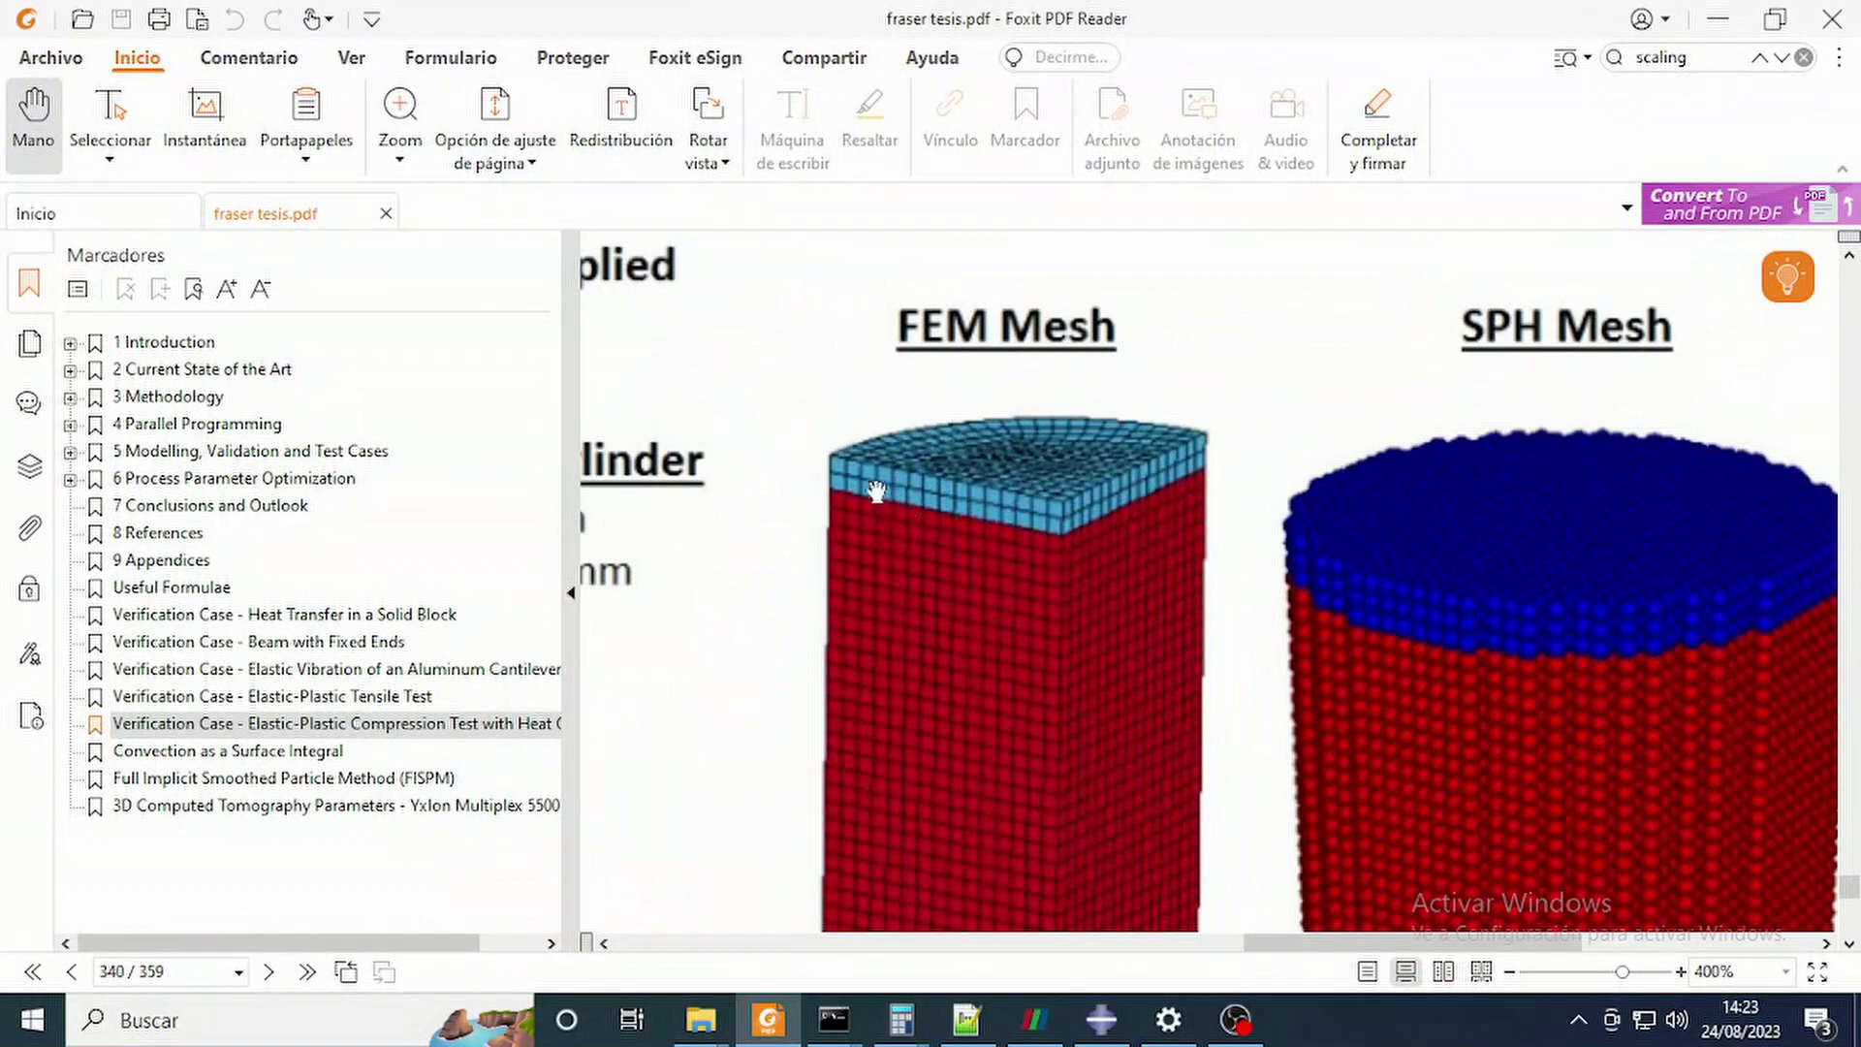
Switch back to Abaqus/CAE and assign the global seeds to Part-1 with an approximate size of 0.015.
scroll(902, 489, "down", 3, "ctrl")
key("alt+Tab")
key("alt+Tab")
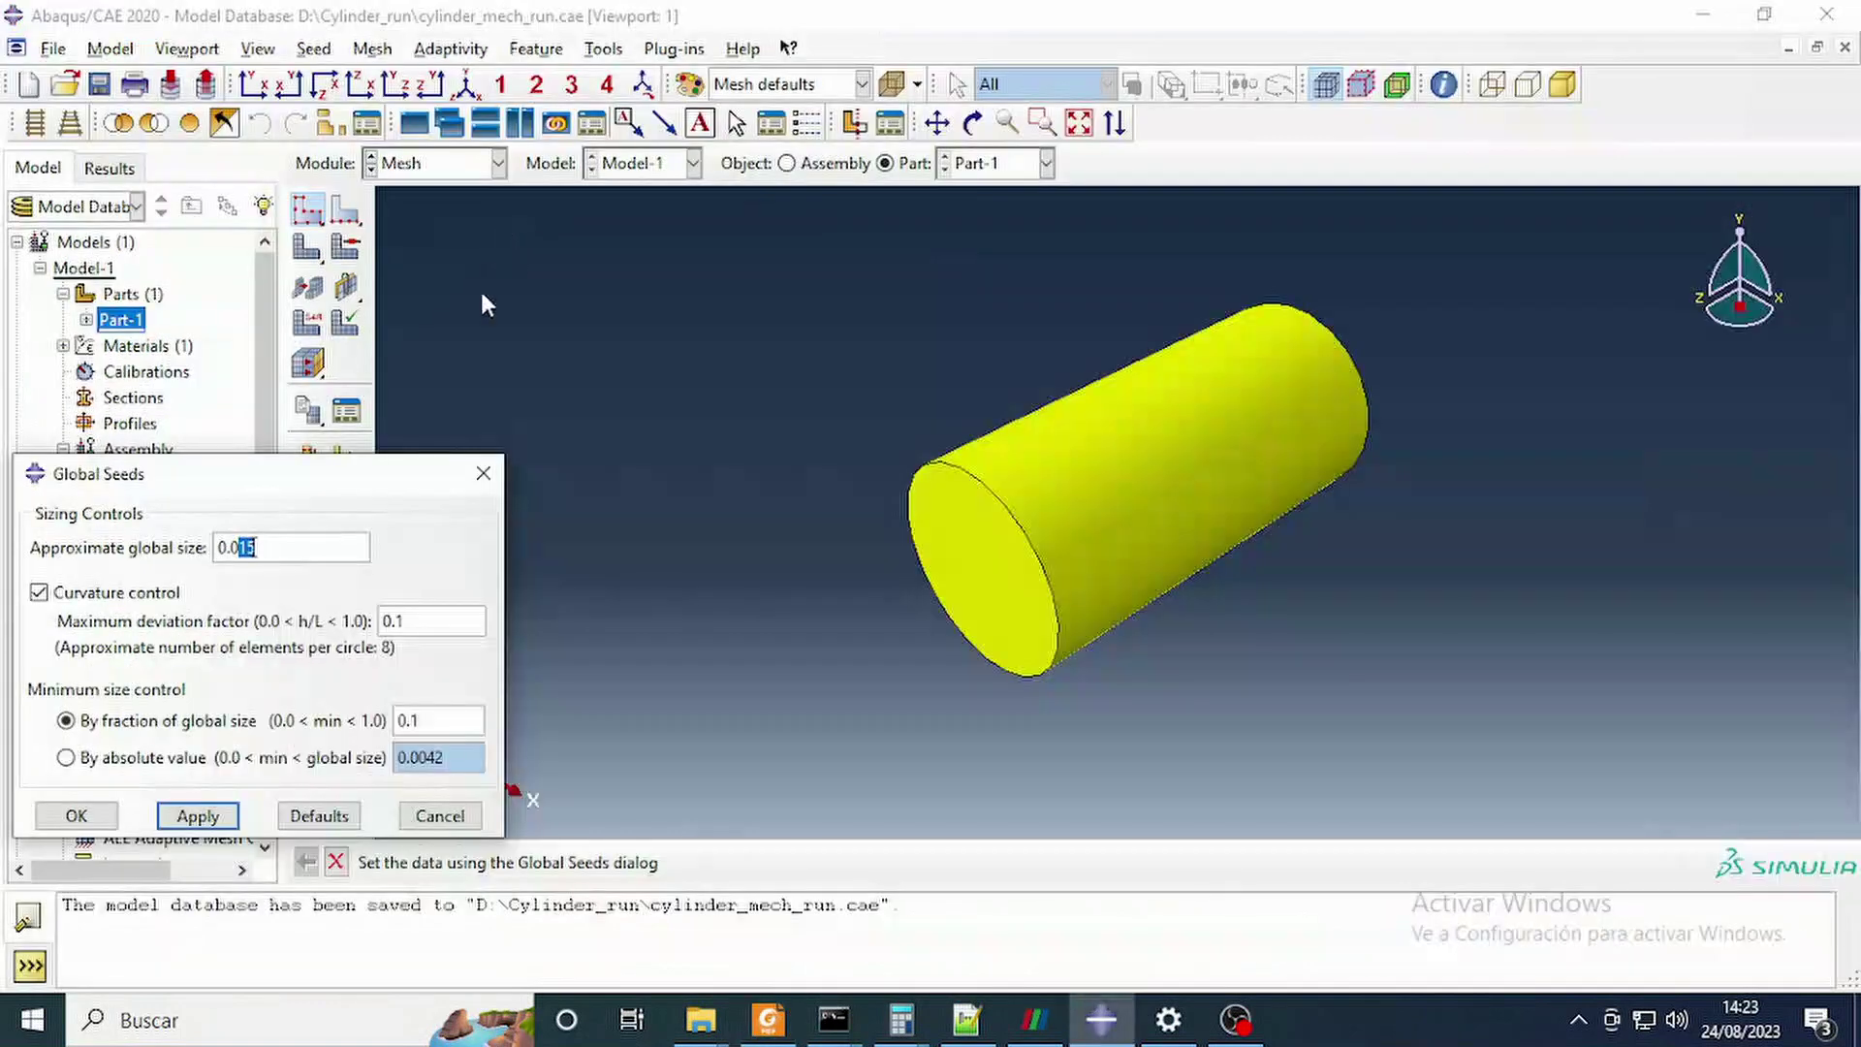
left_click(236, 815)
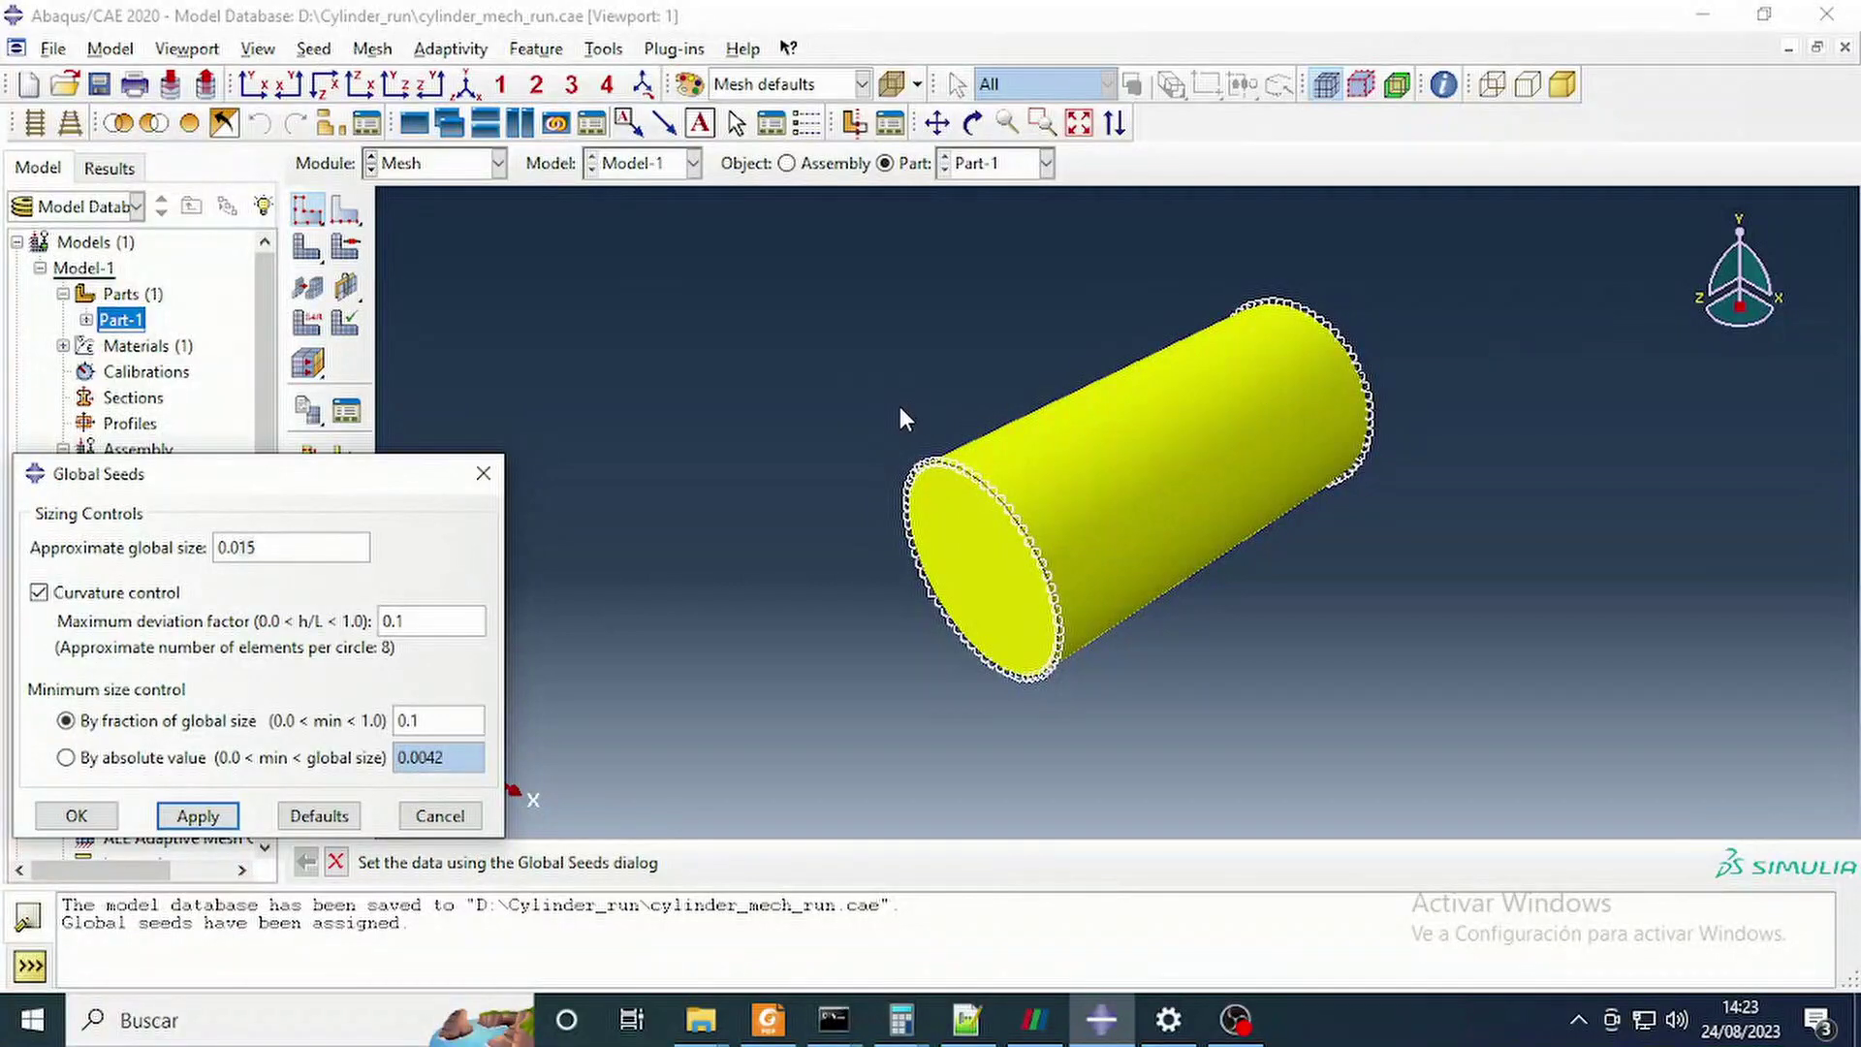
left_click(77, 815)
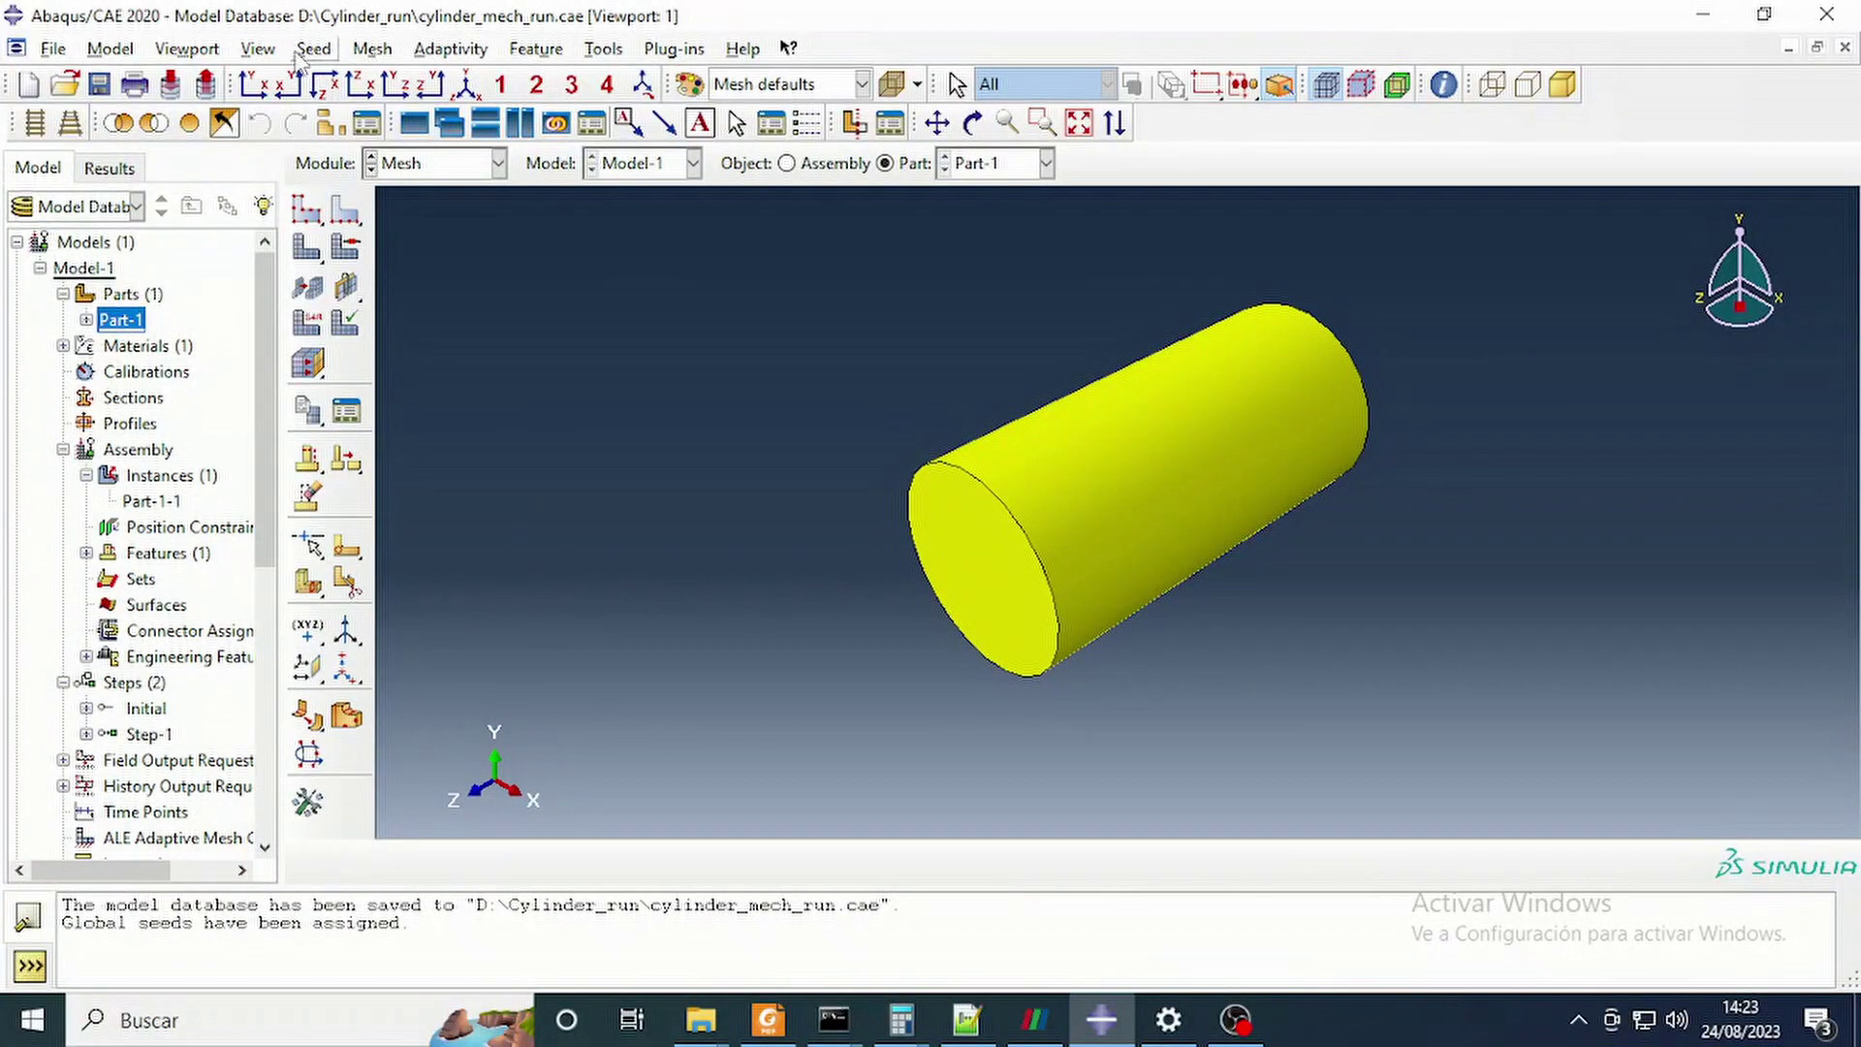
Accept the Standard, linear 3D Stress hex element type with reduced integration (C3D8R) for Part-1.
left_click(373, 50)
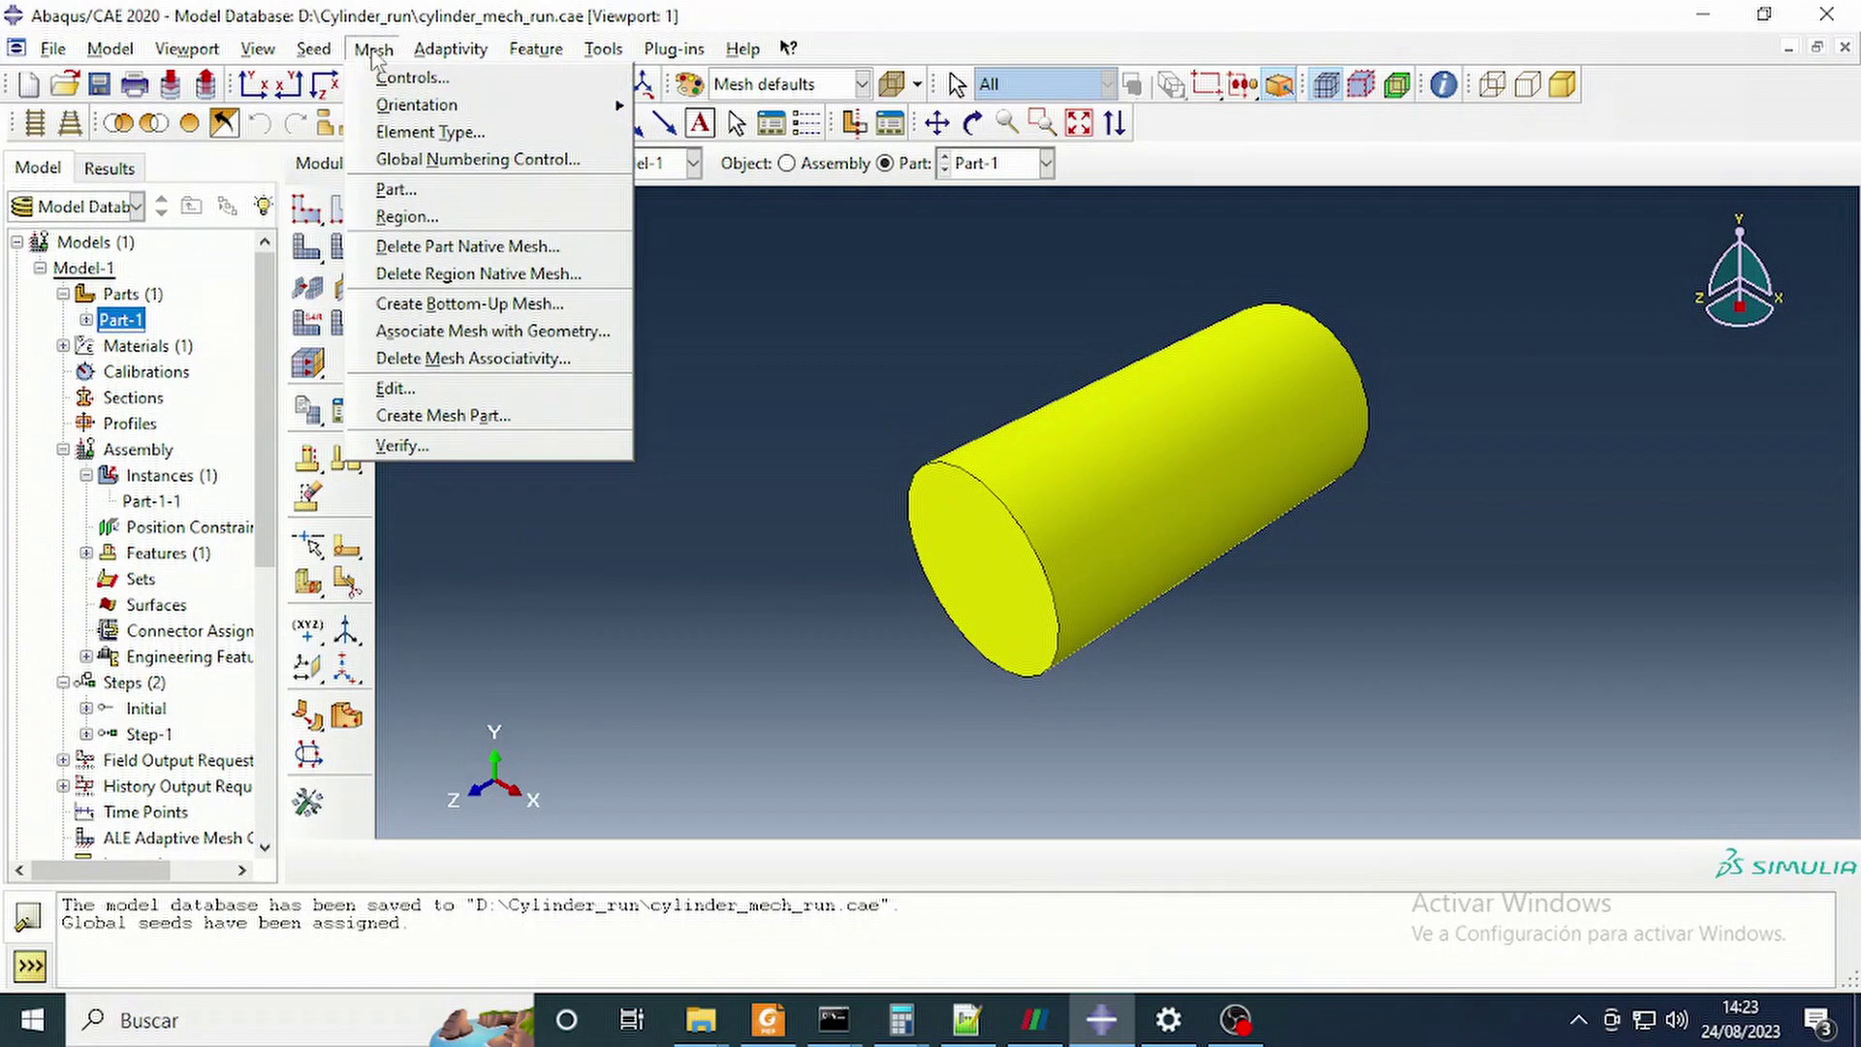
left_click(426, 133)
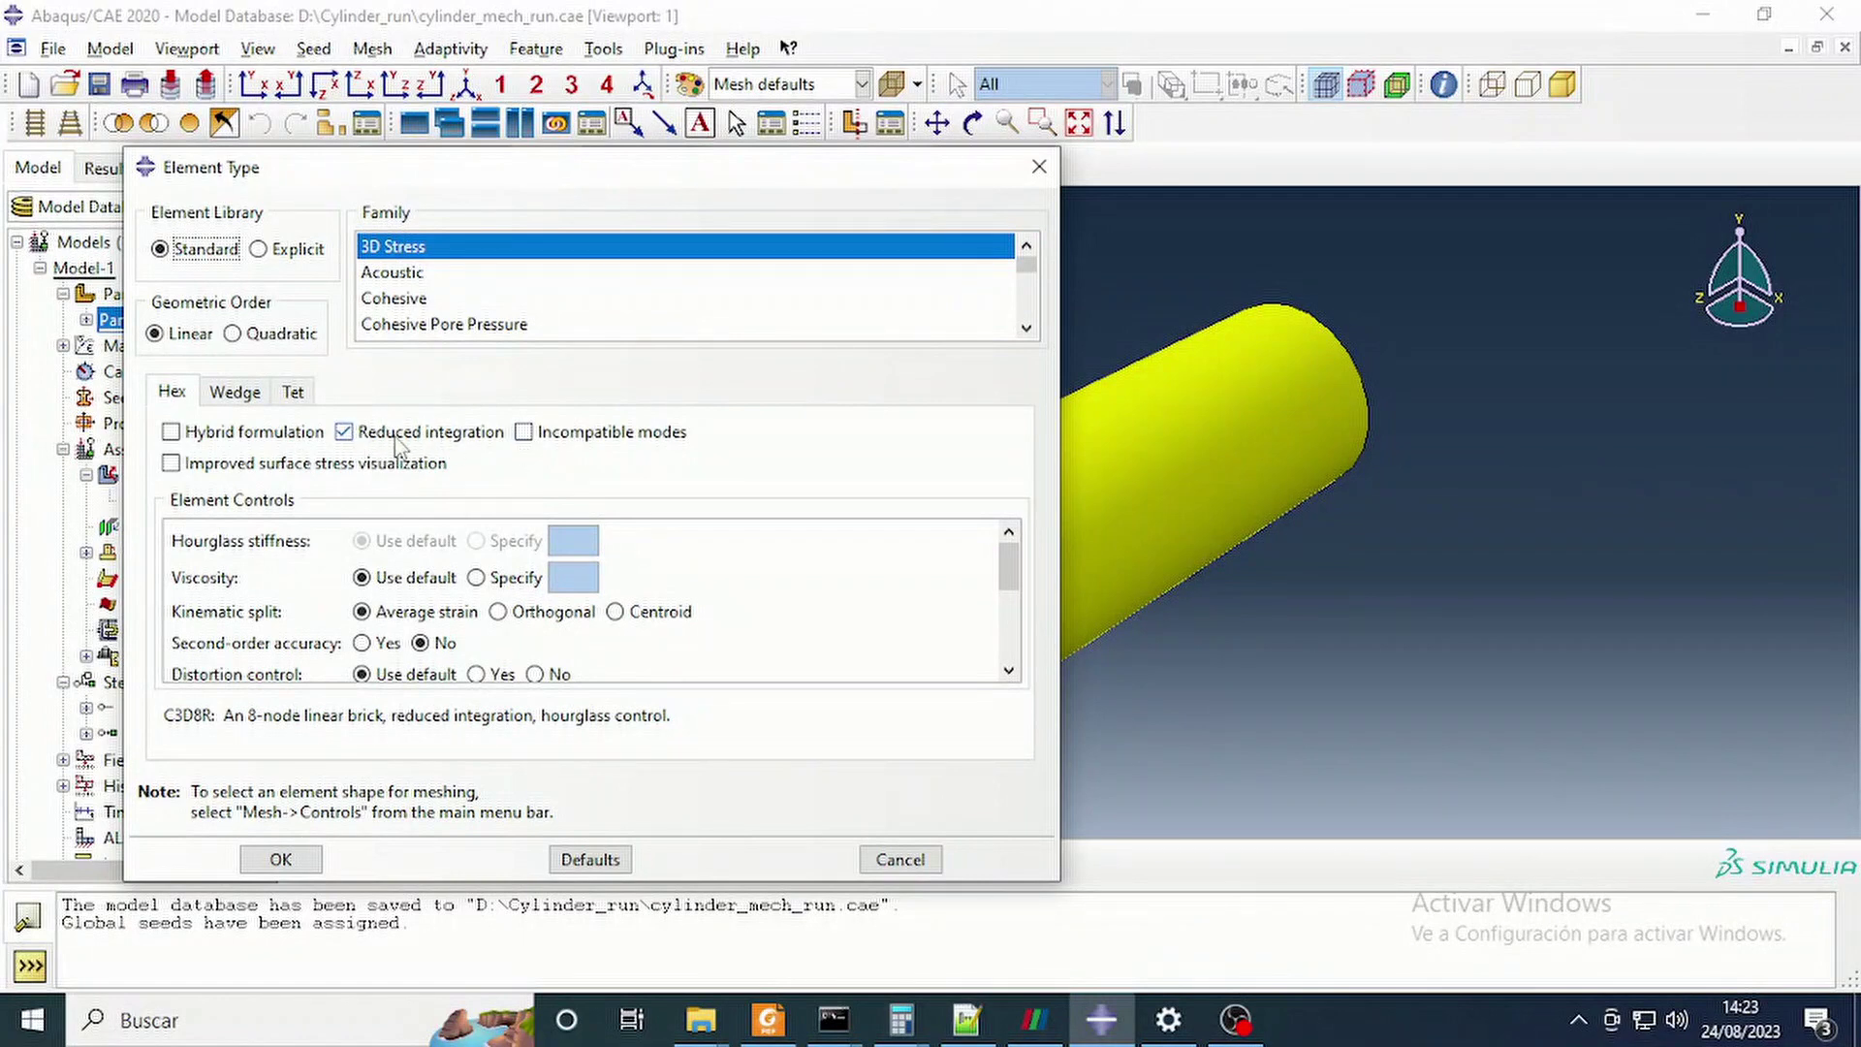
left_click(291, 861)
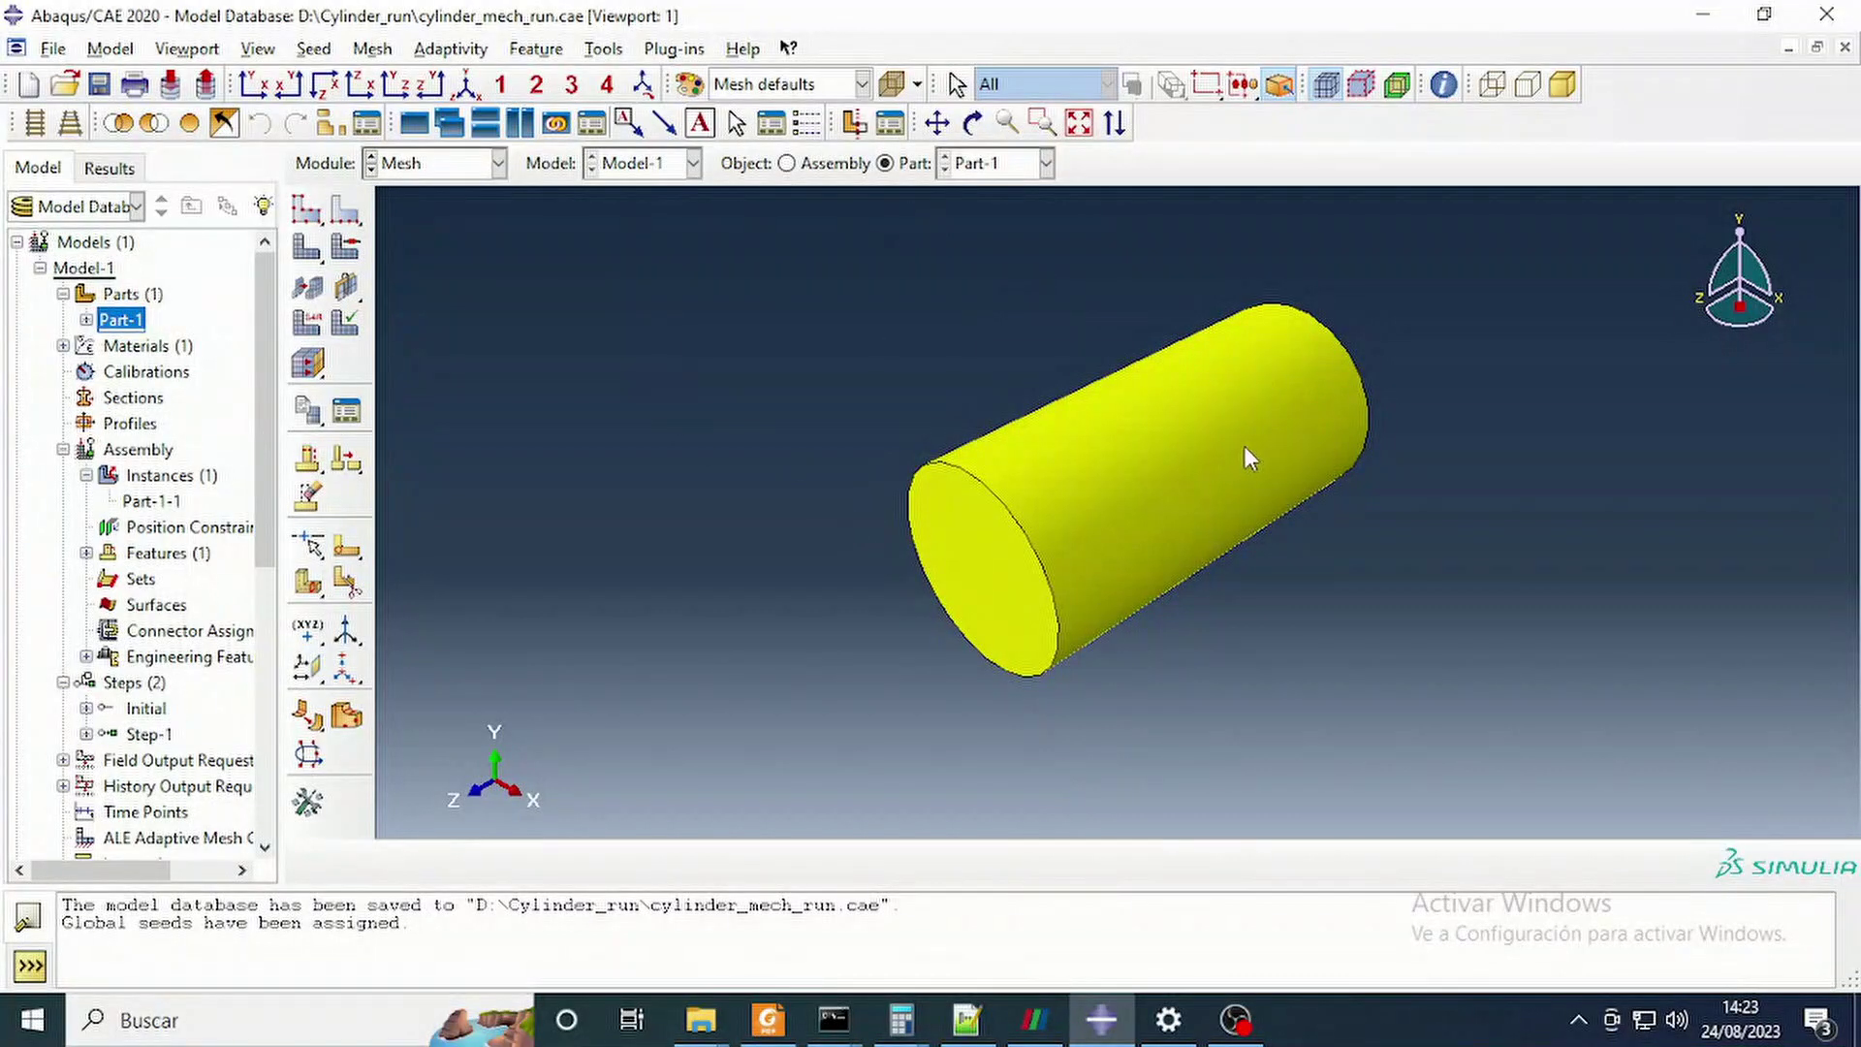
Generate the mesh on Part-1.
scroll(1352, 354, "up", 3)
scroll(1330, 357, "down", 4)
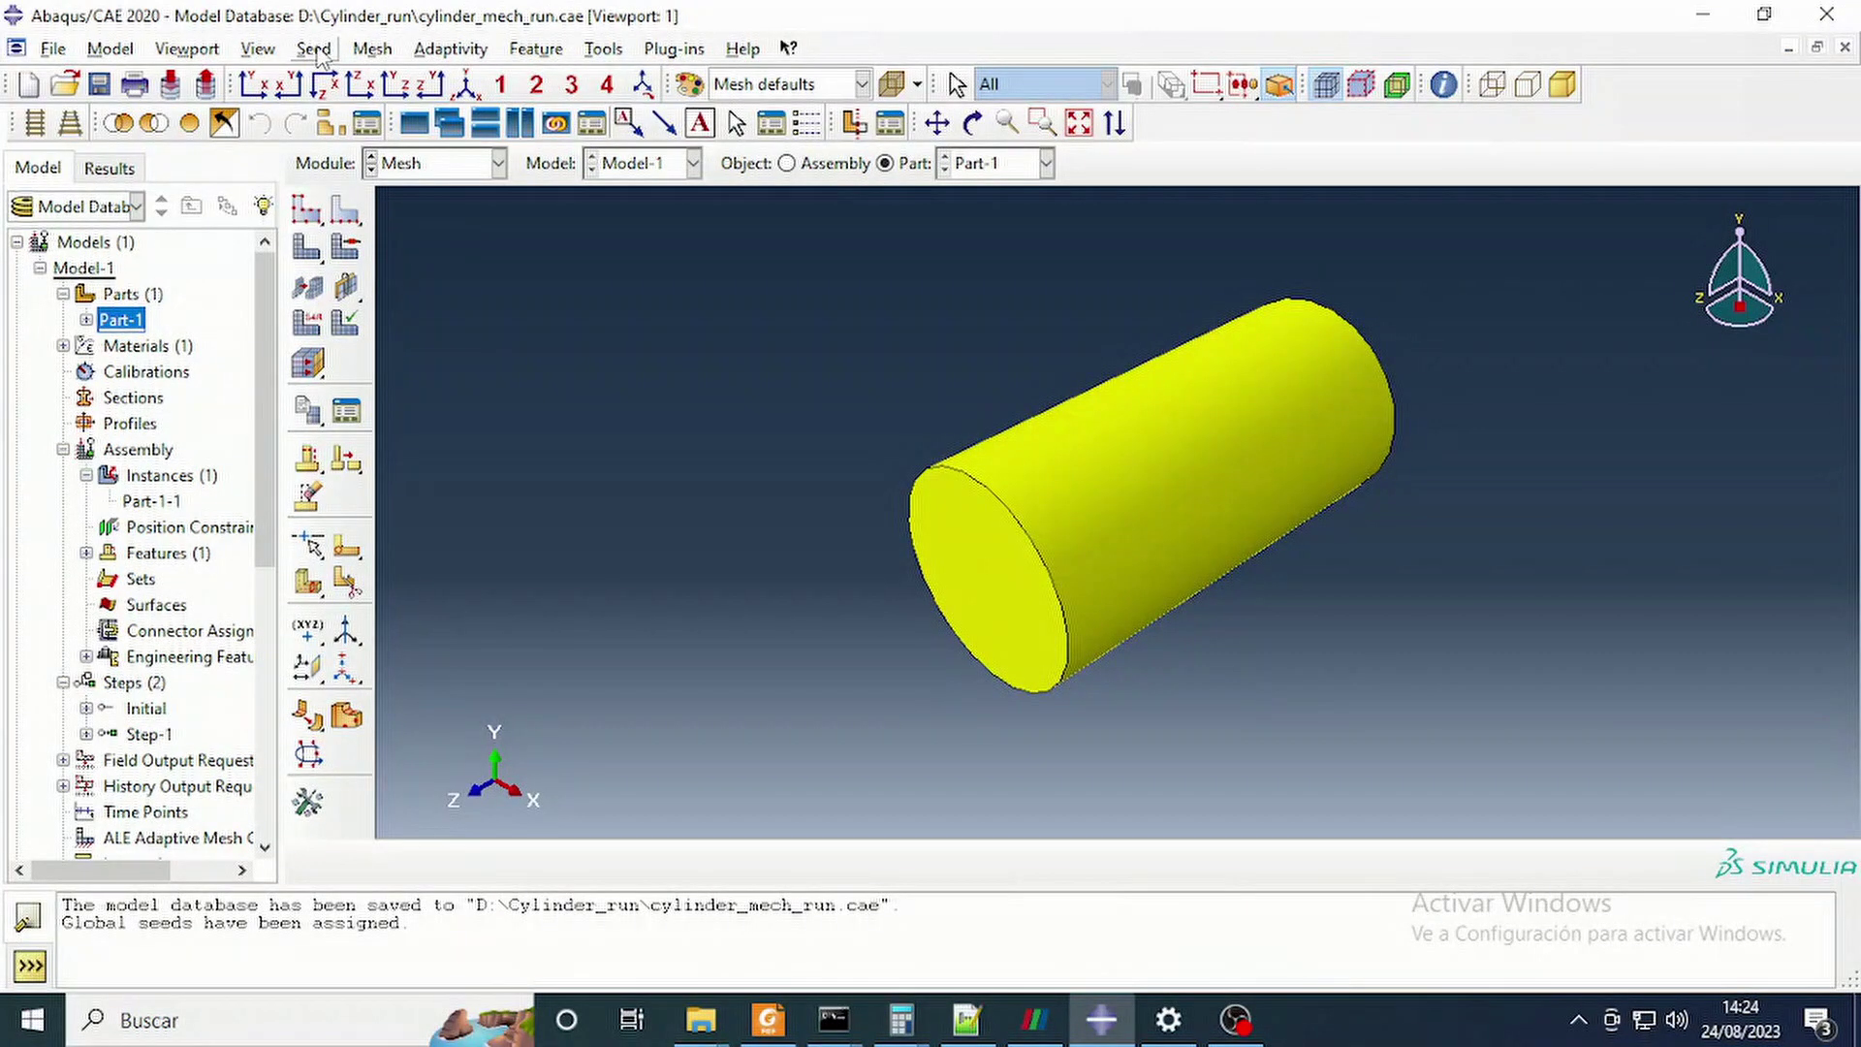
left_click(373, 48)
left_click(388, 183)
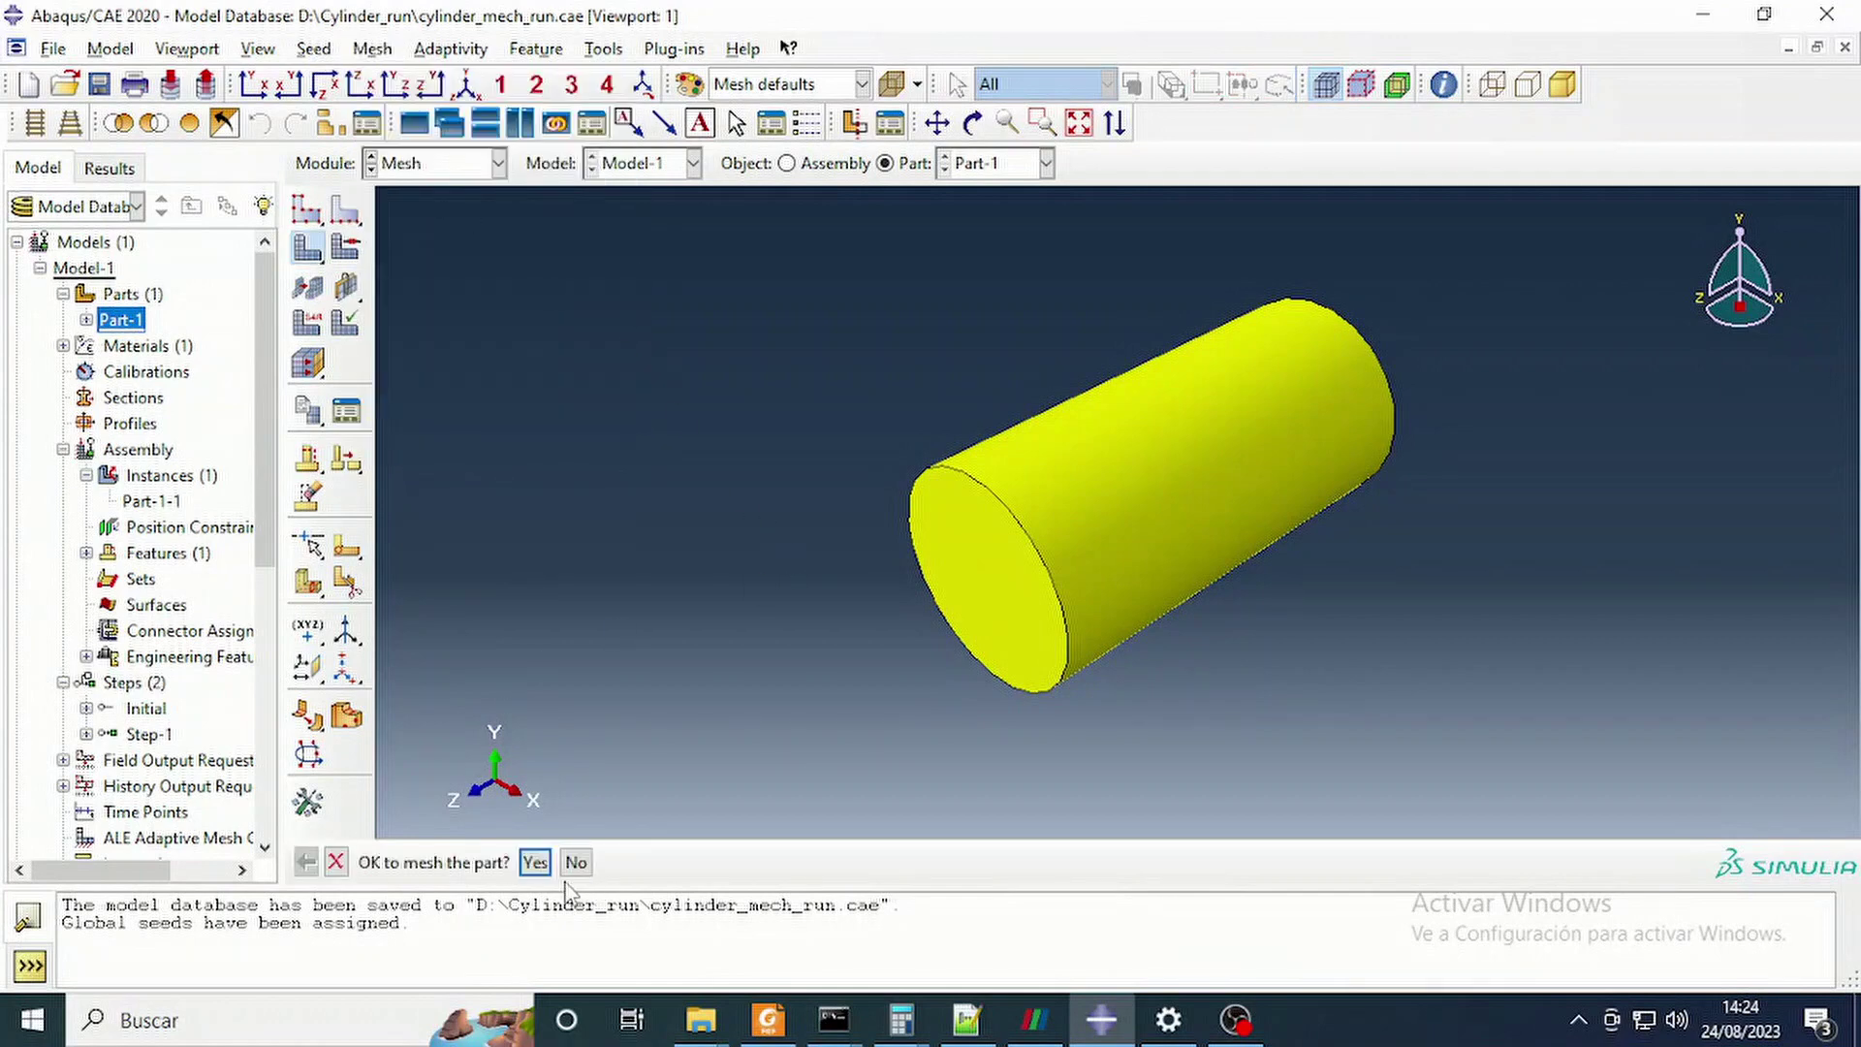
left_click(535, 861)
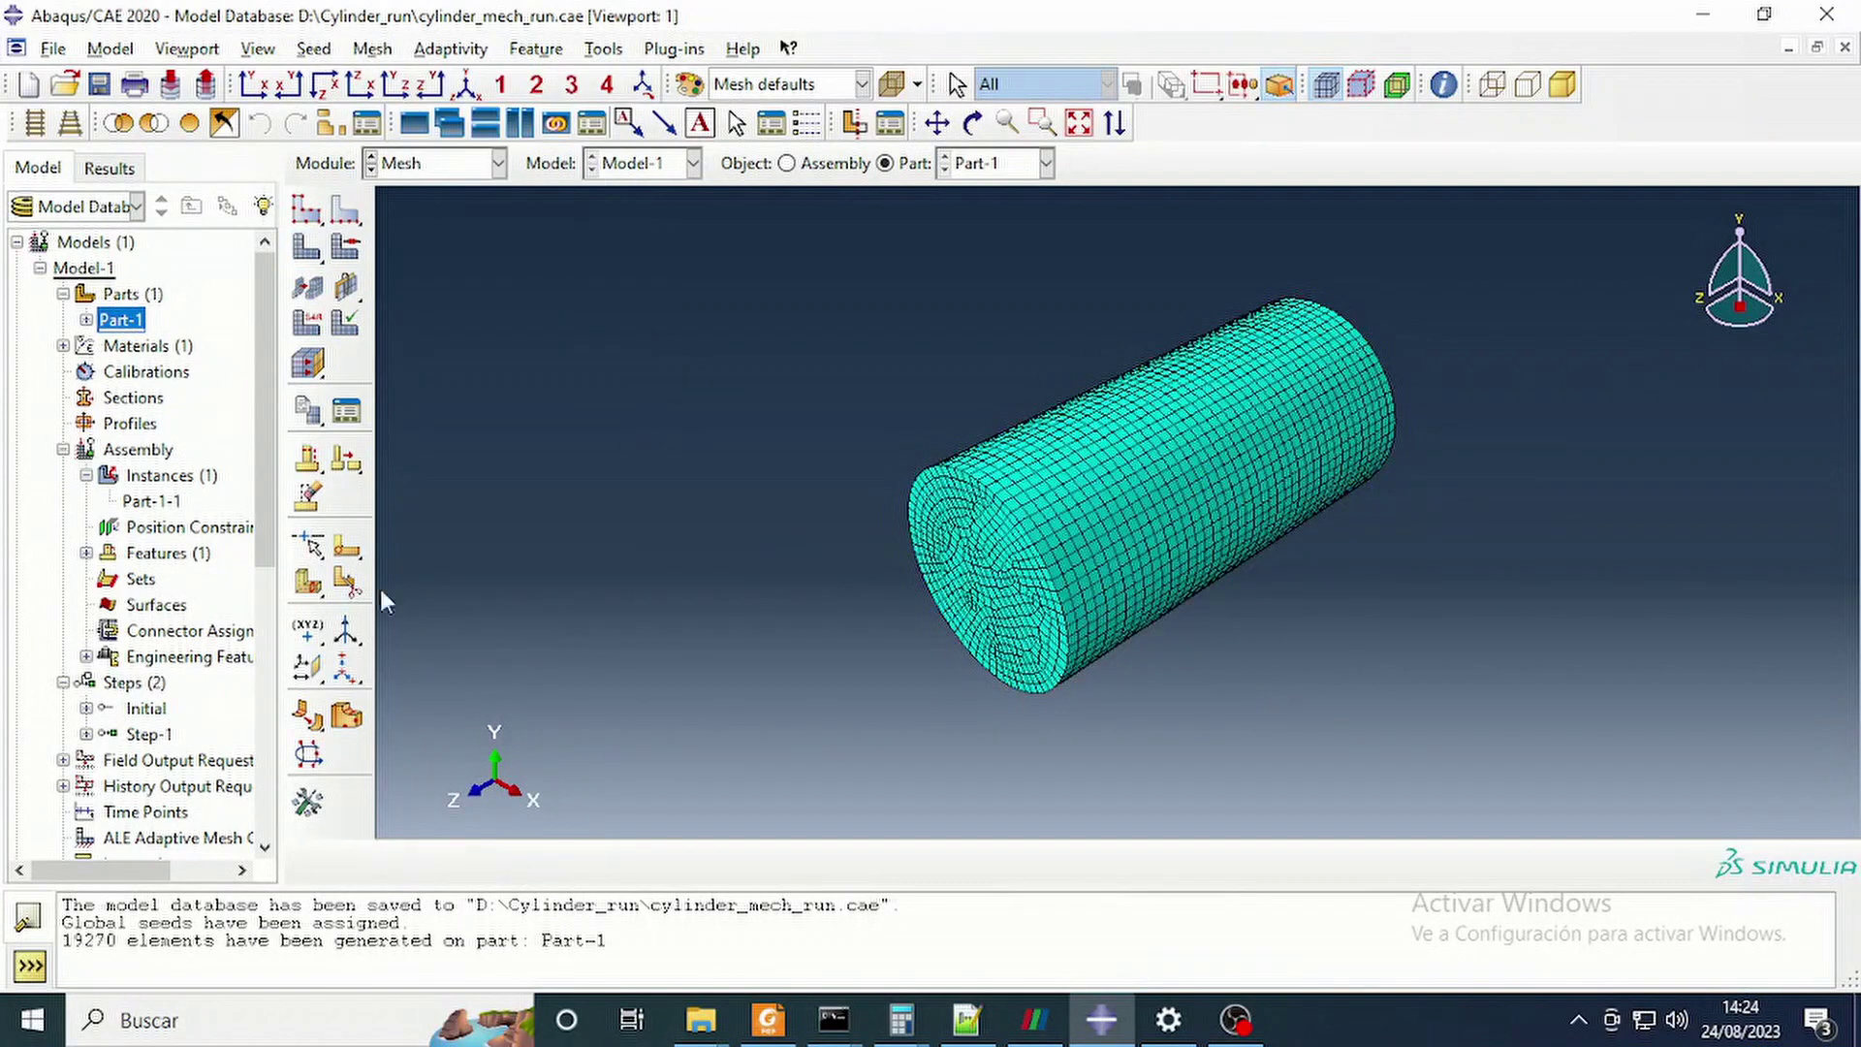
Inspect the cylinder's mesh from the side and save the model database.
scroll(194, 625, "down", 3)
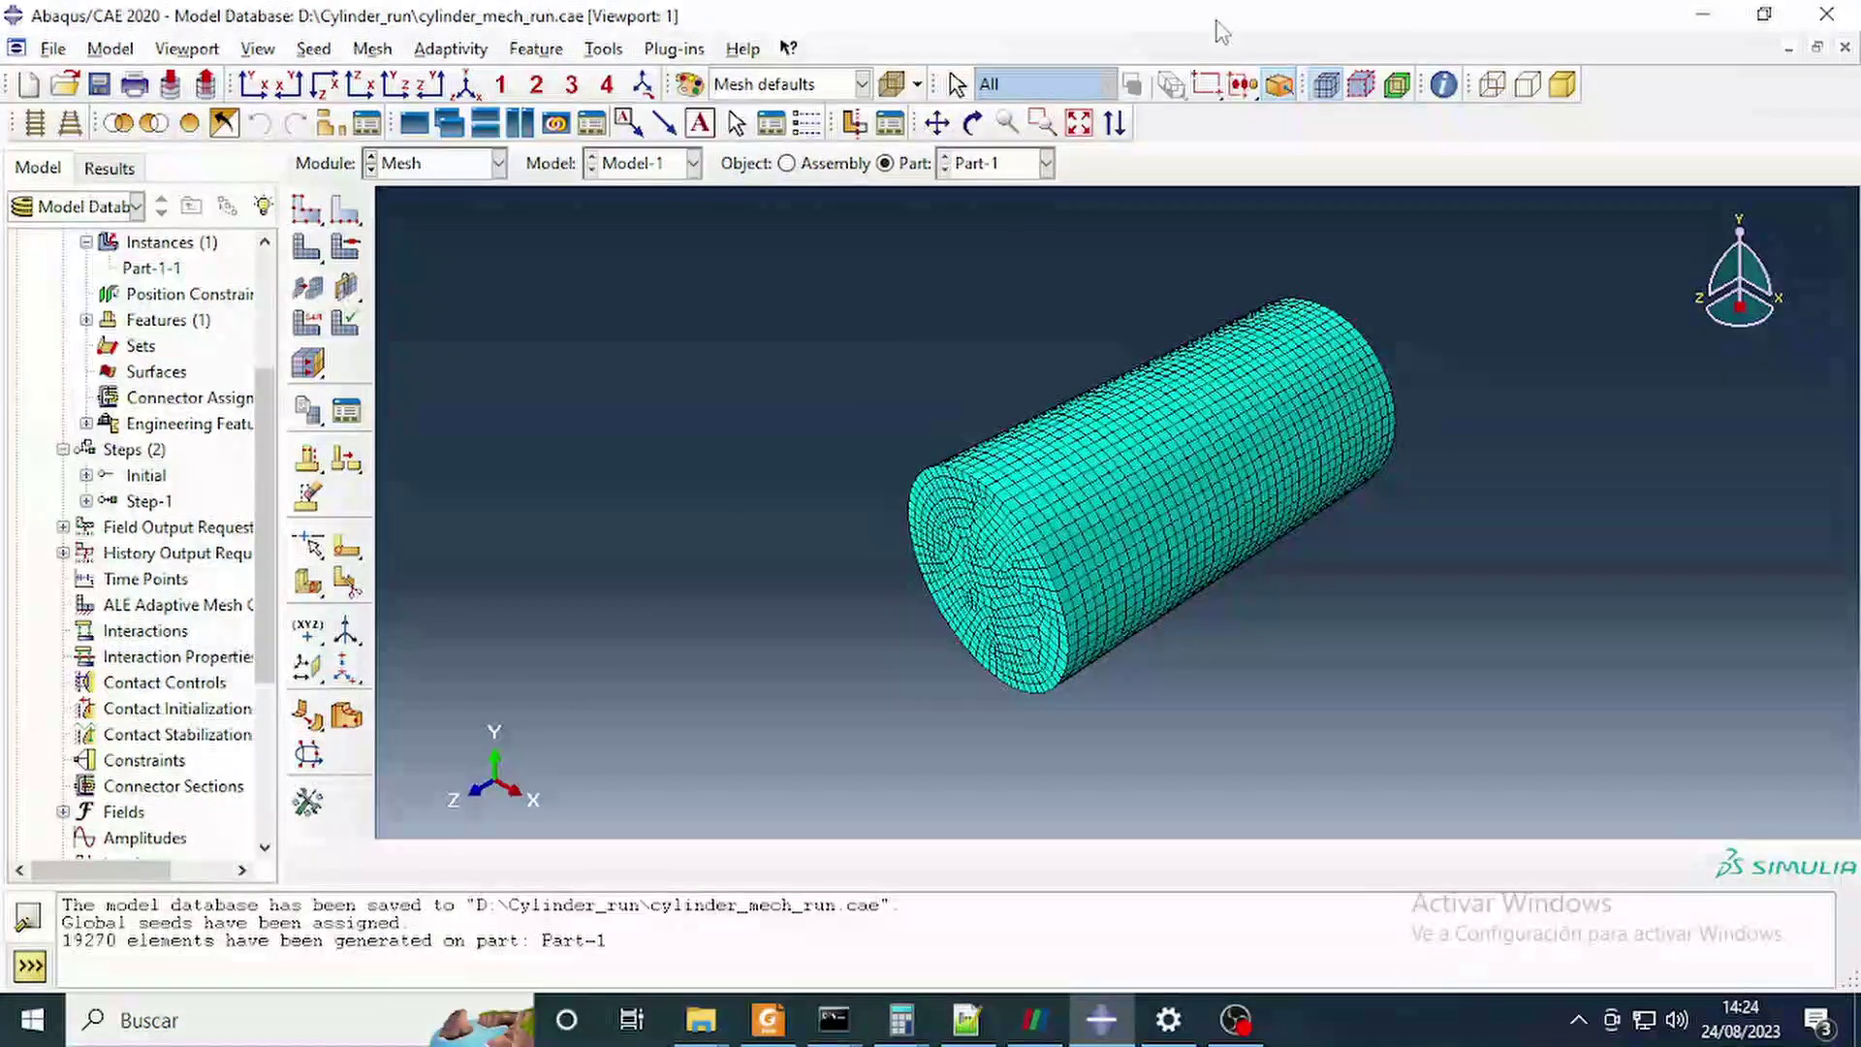
left_click(972, 123)
left_click_drag(1144, 329, 1054, 529)
key("Escape")
scroll(193, 582, "up", 3)
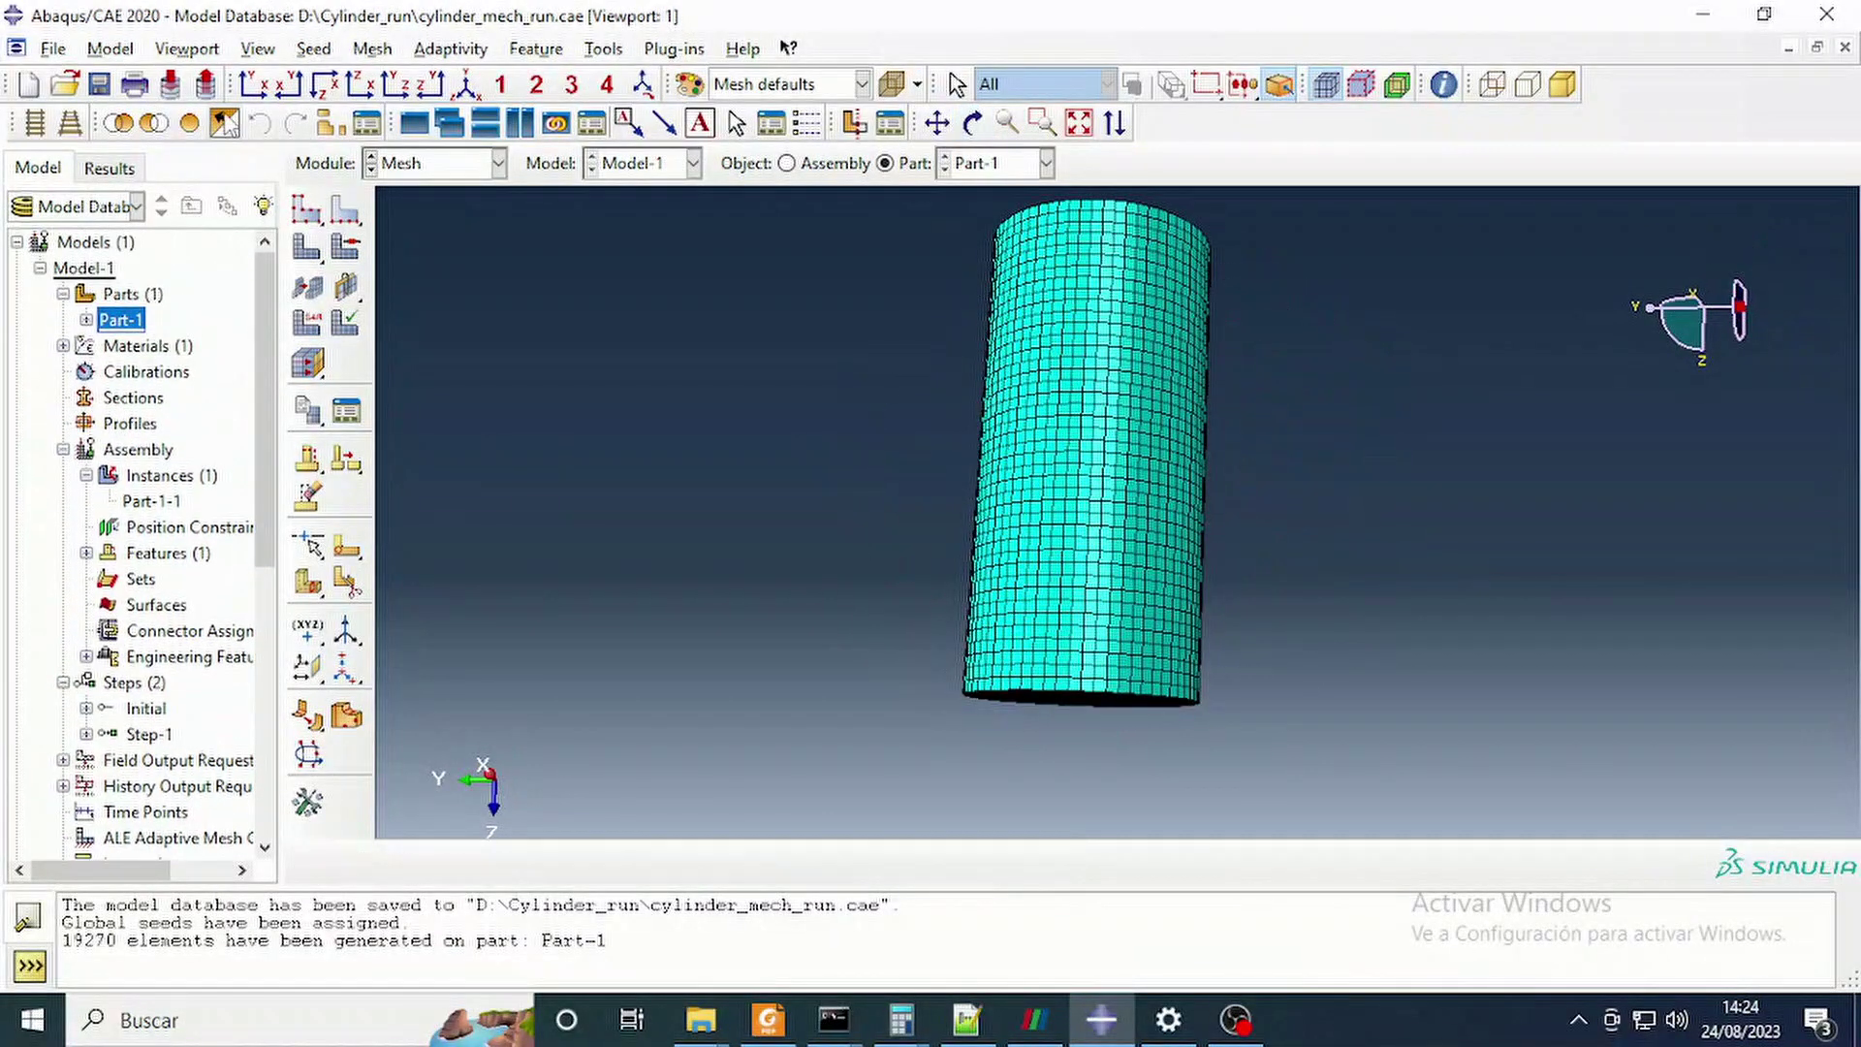
left_click(98, 85)
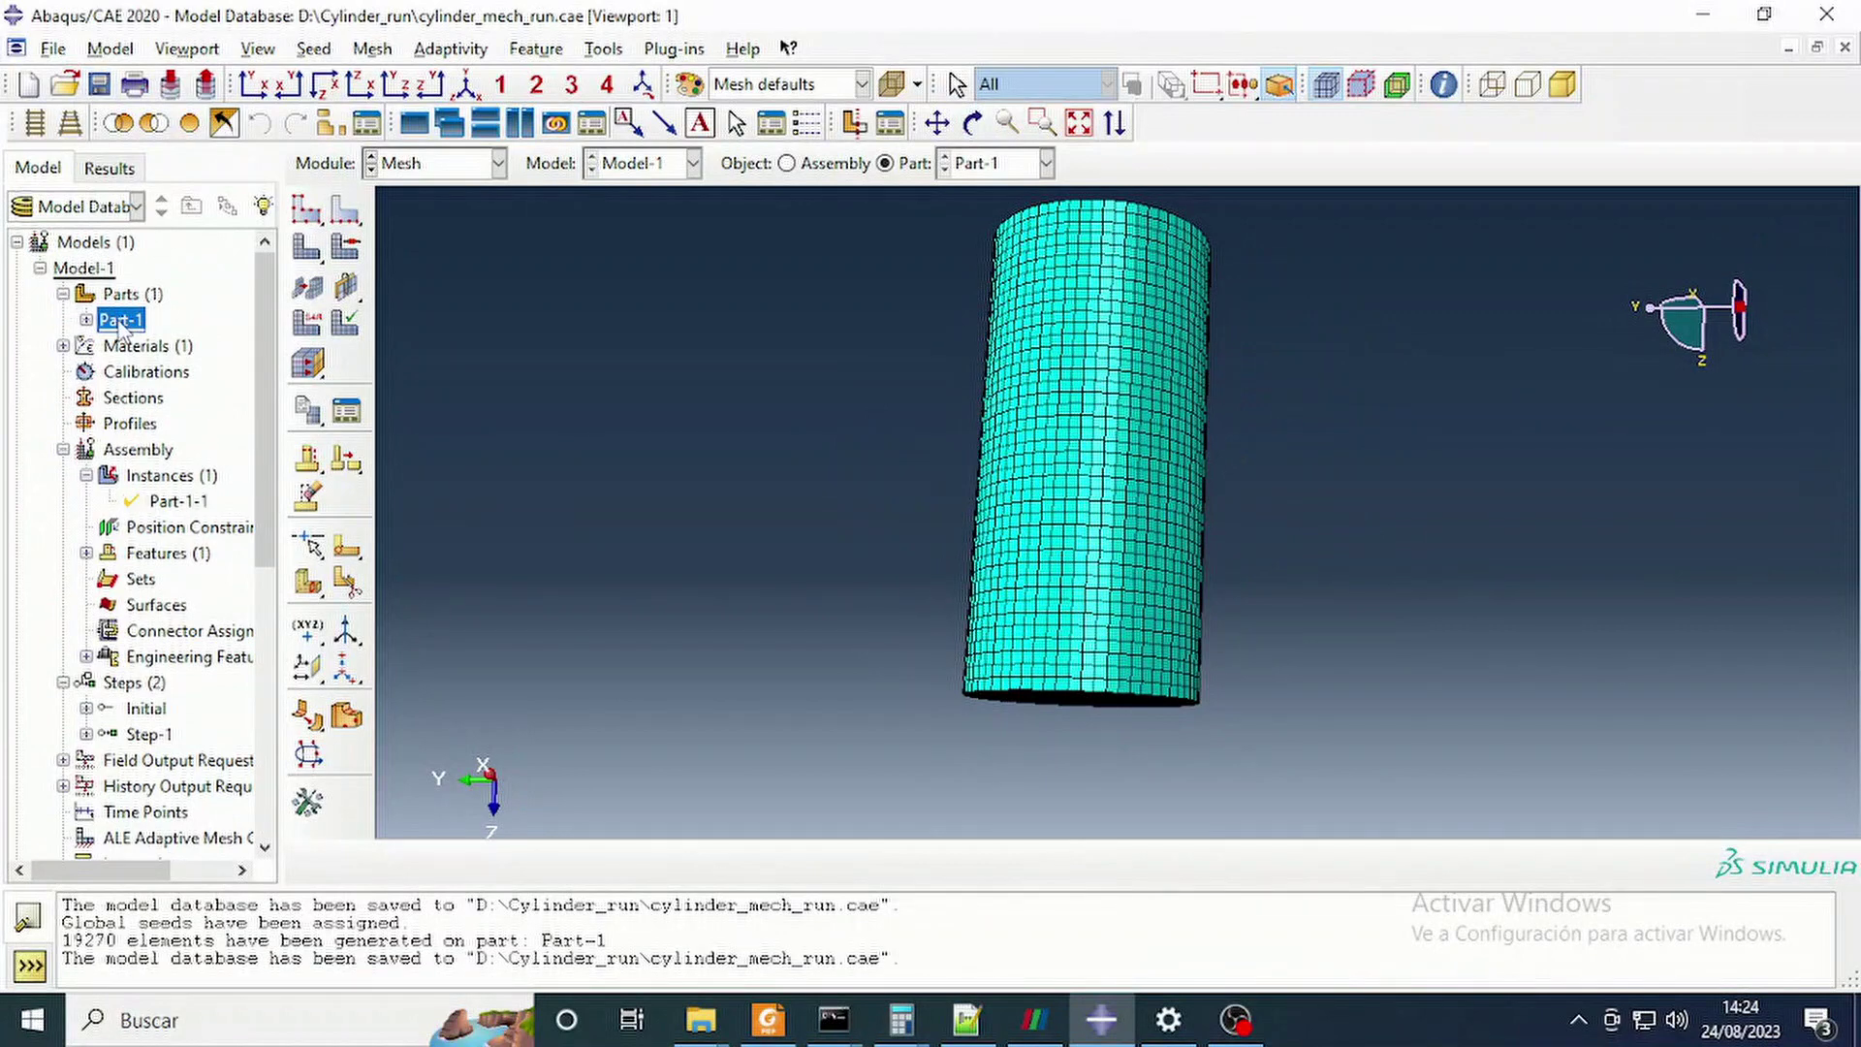
Create a solid homogeneous section named Section-1 that uses Material-1.
left_click(87, 552)
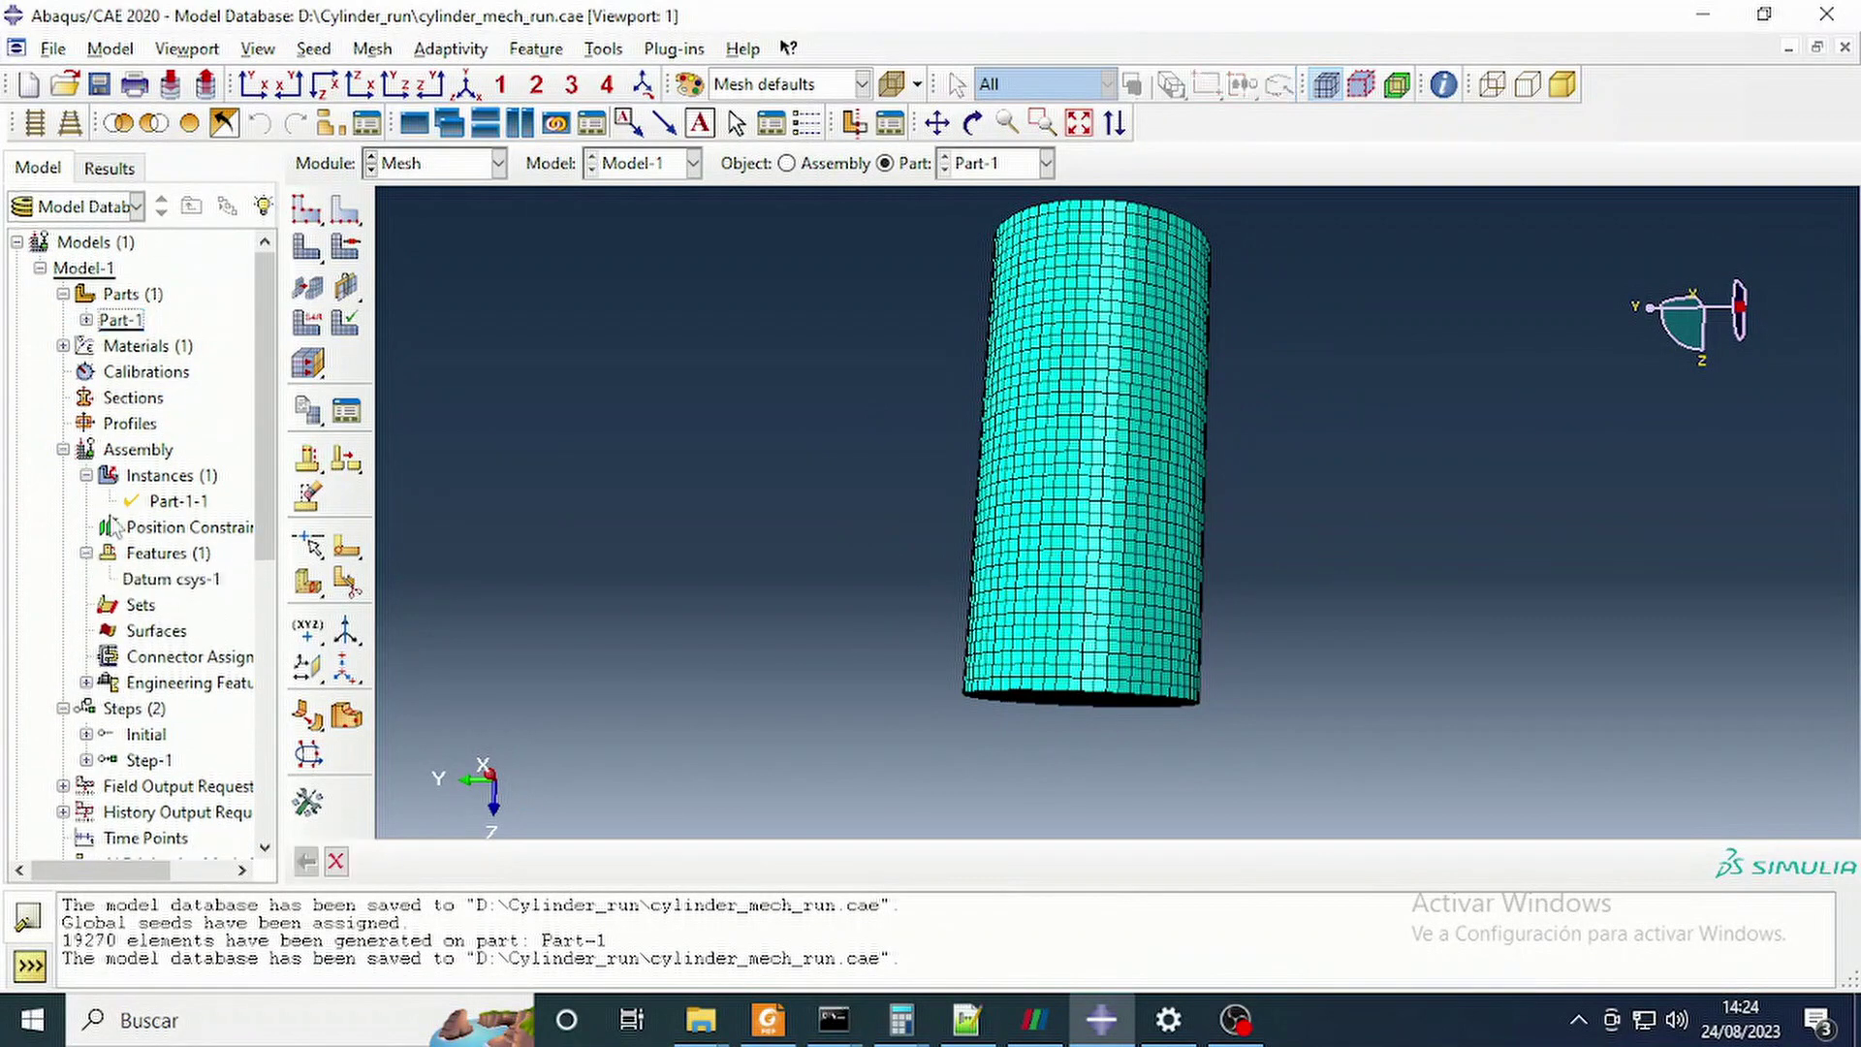
right_click(130, 397)
left_click(199, 442)
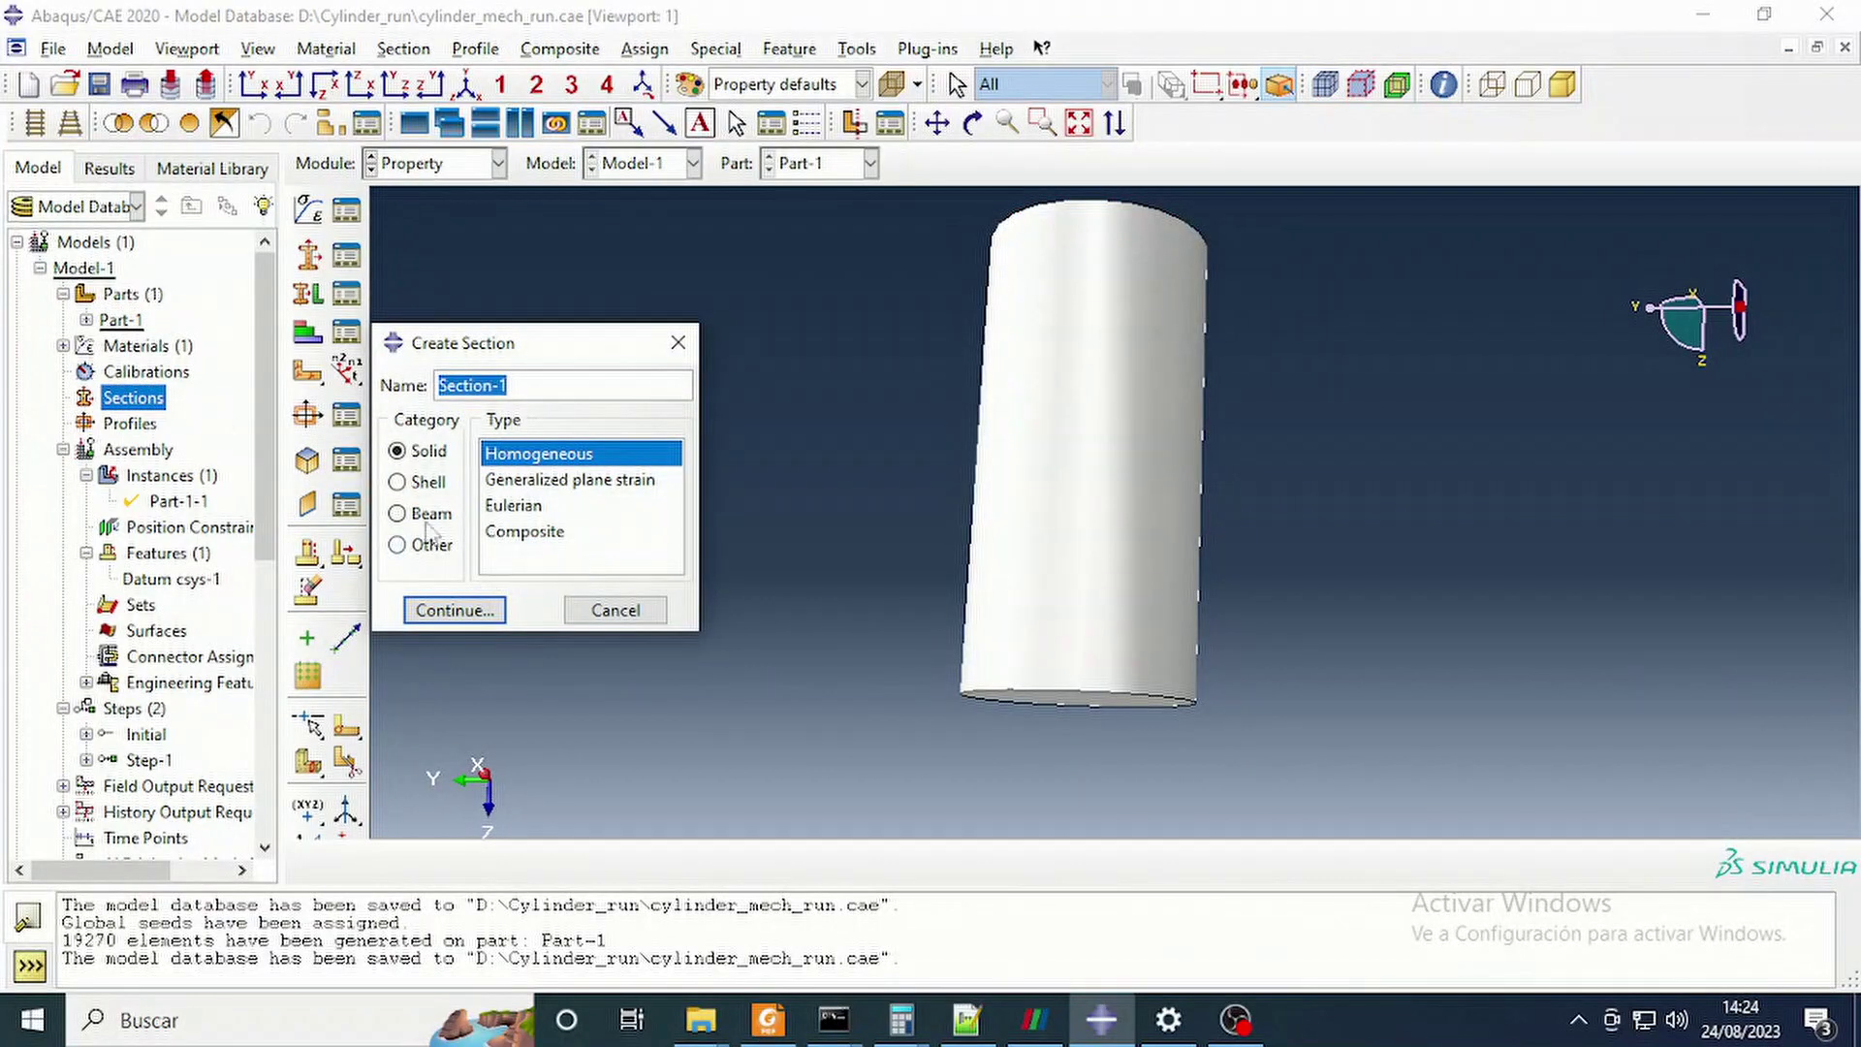
left_click(454, 609)
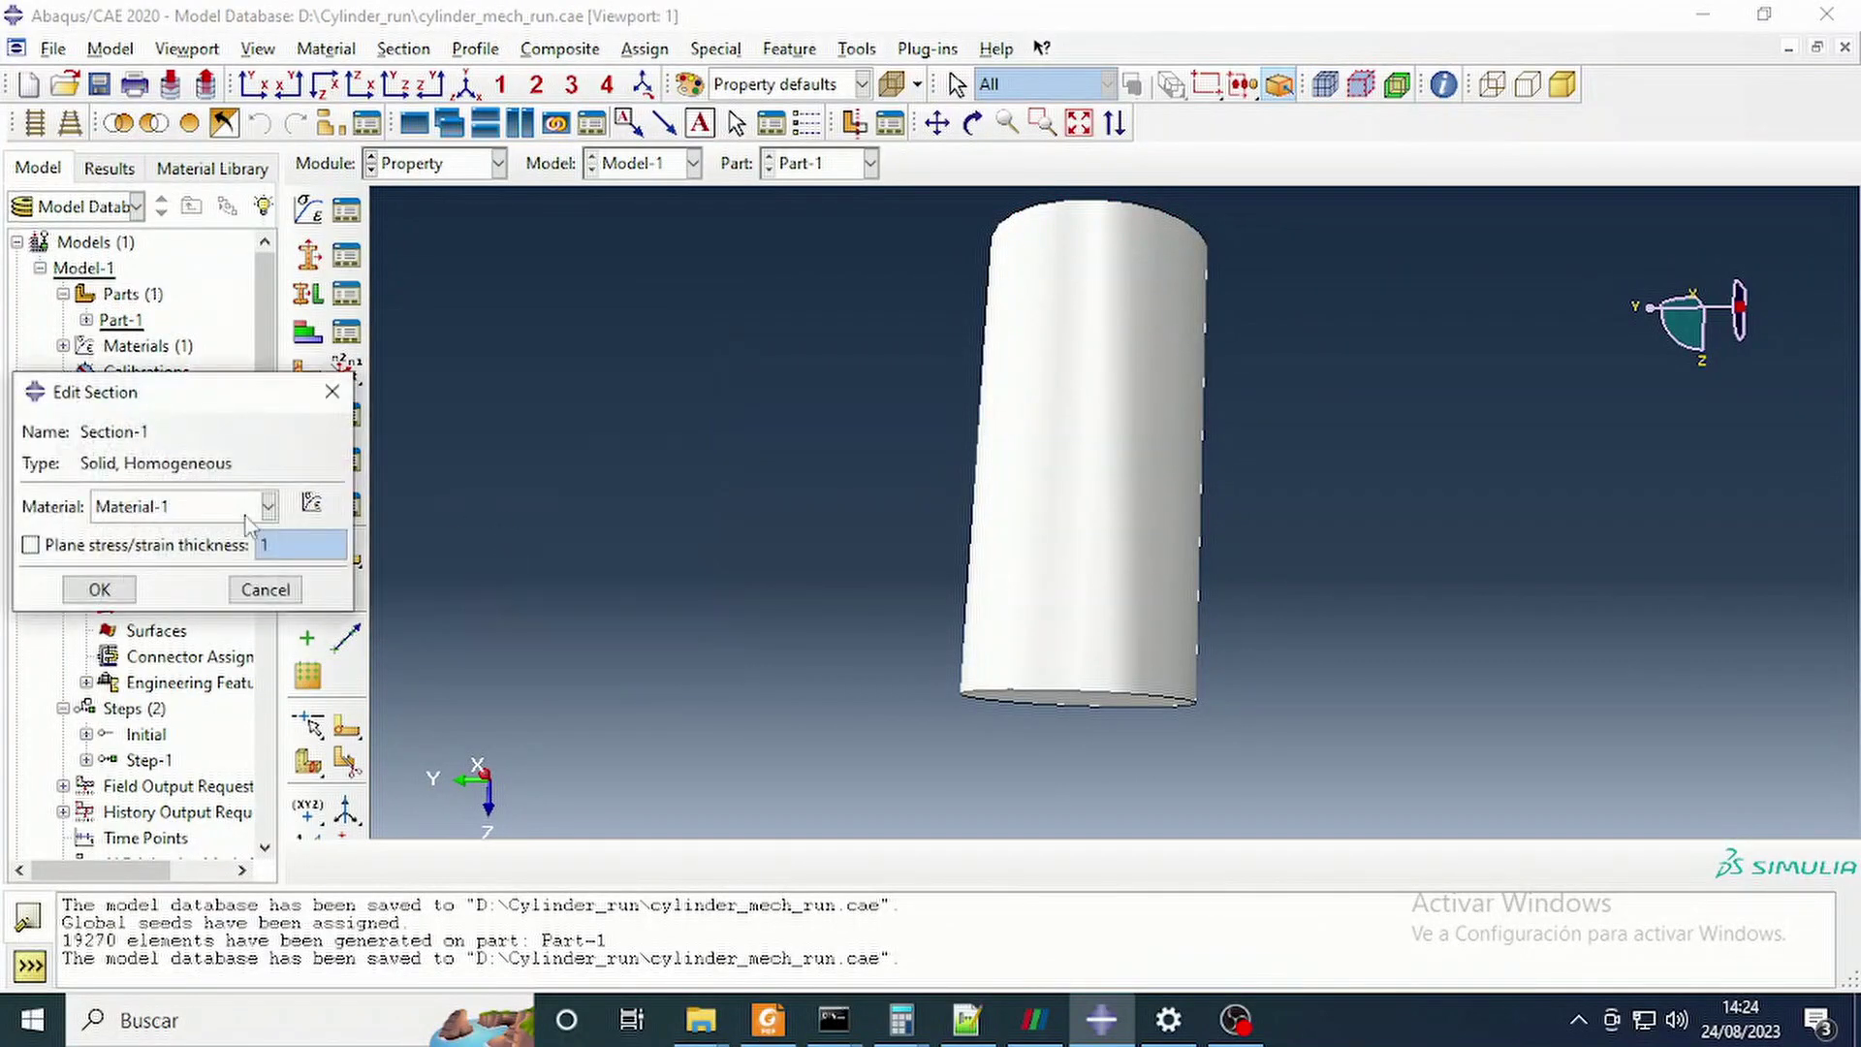
left_click_drag(131, 400, 497, 349)
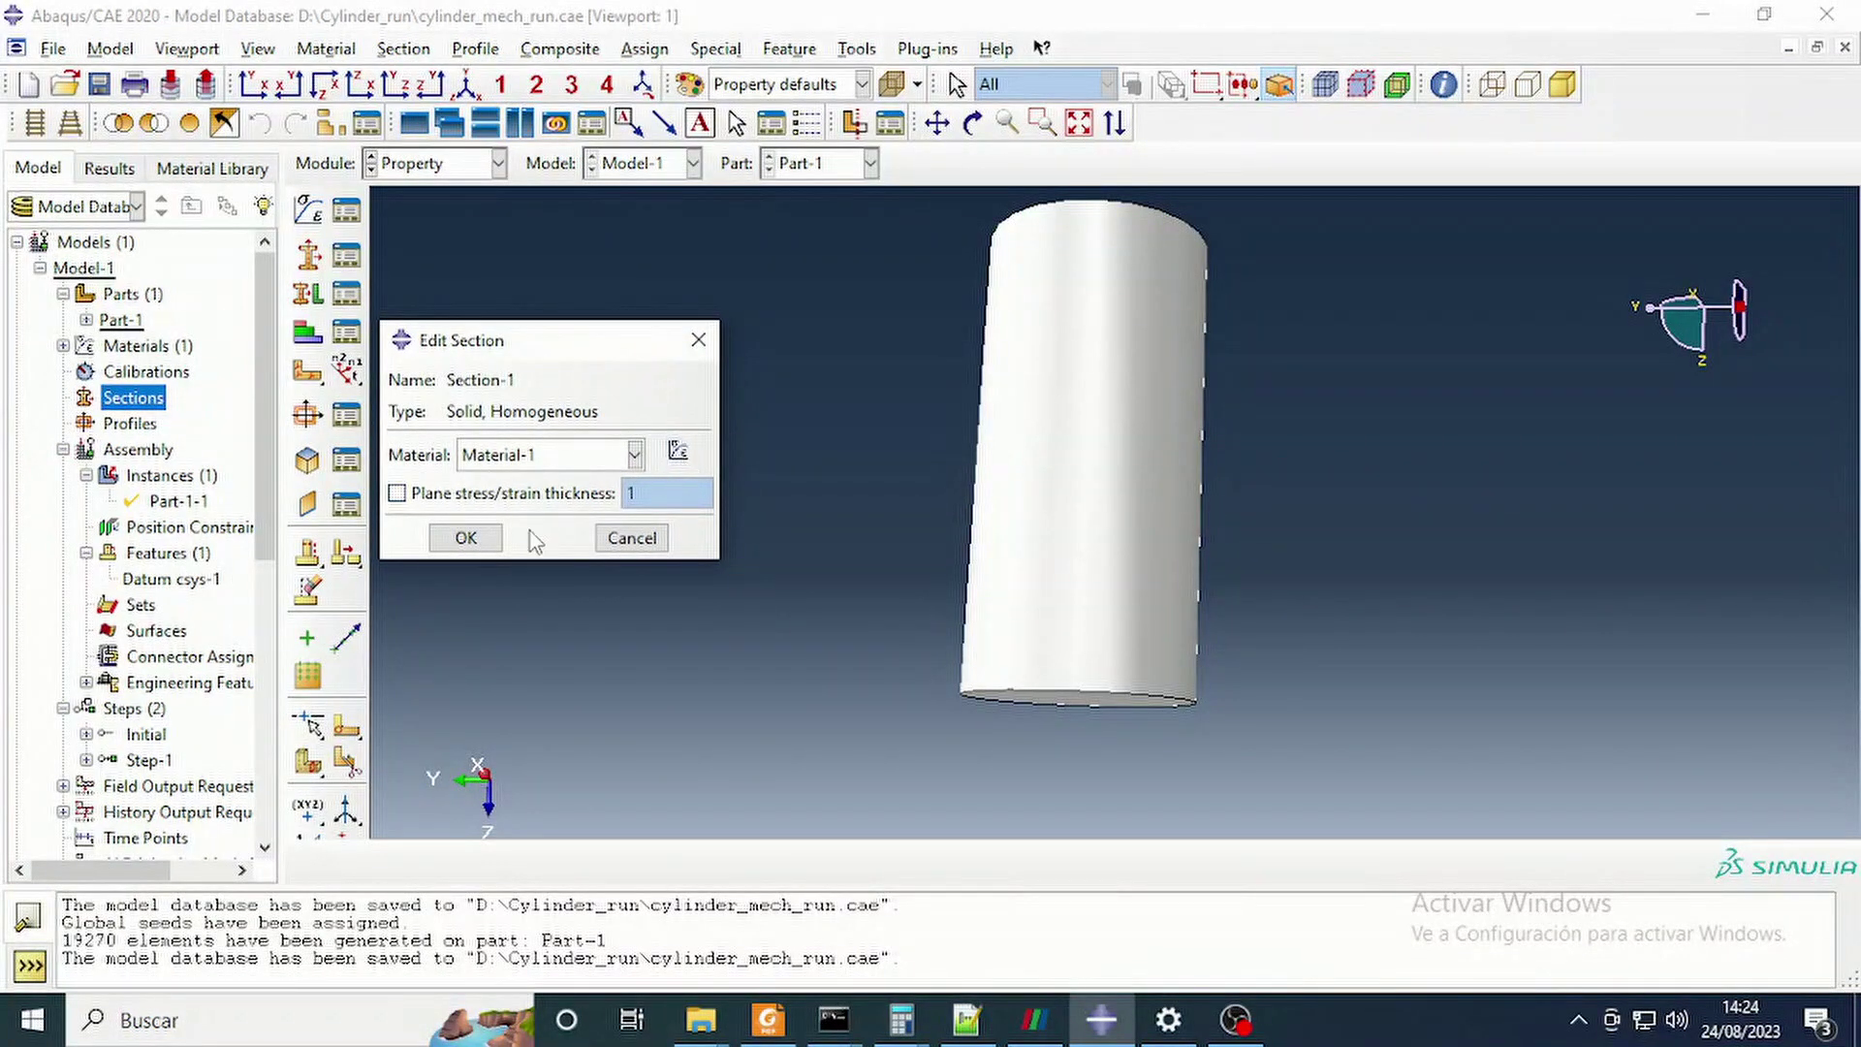
left_click(677, 453)
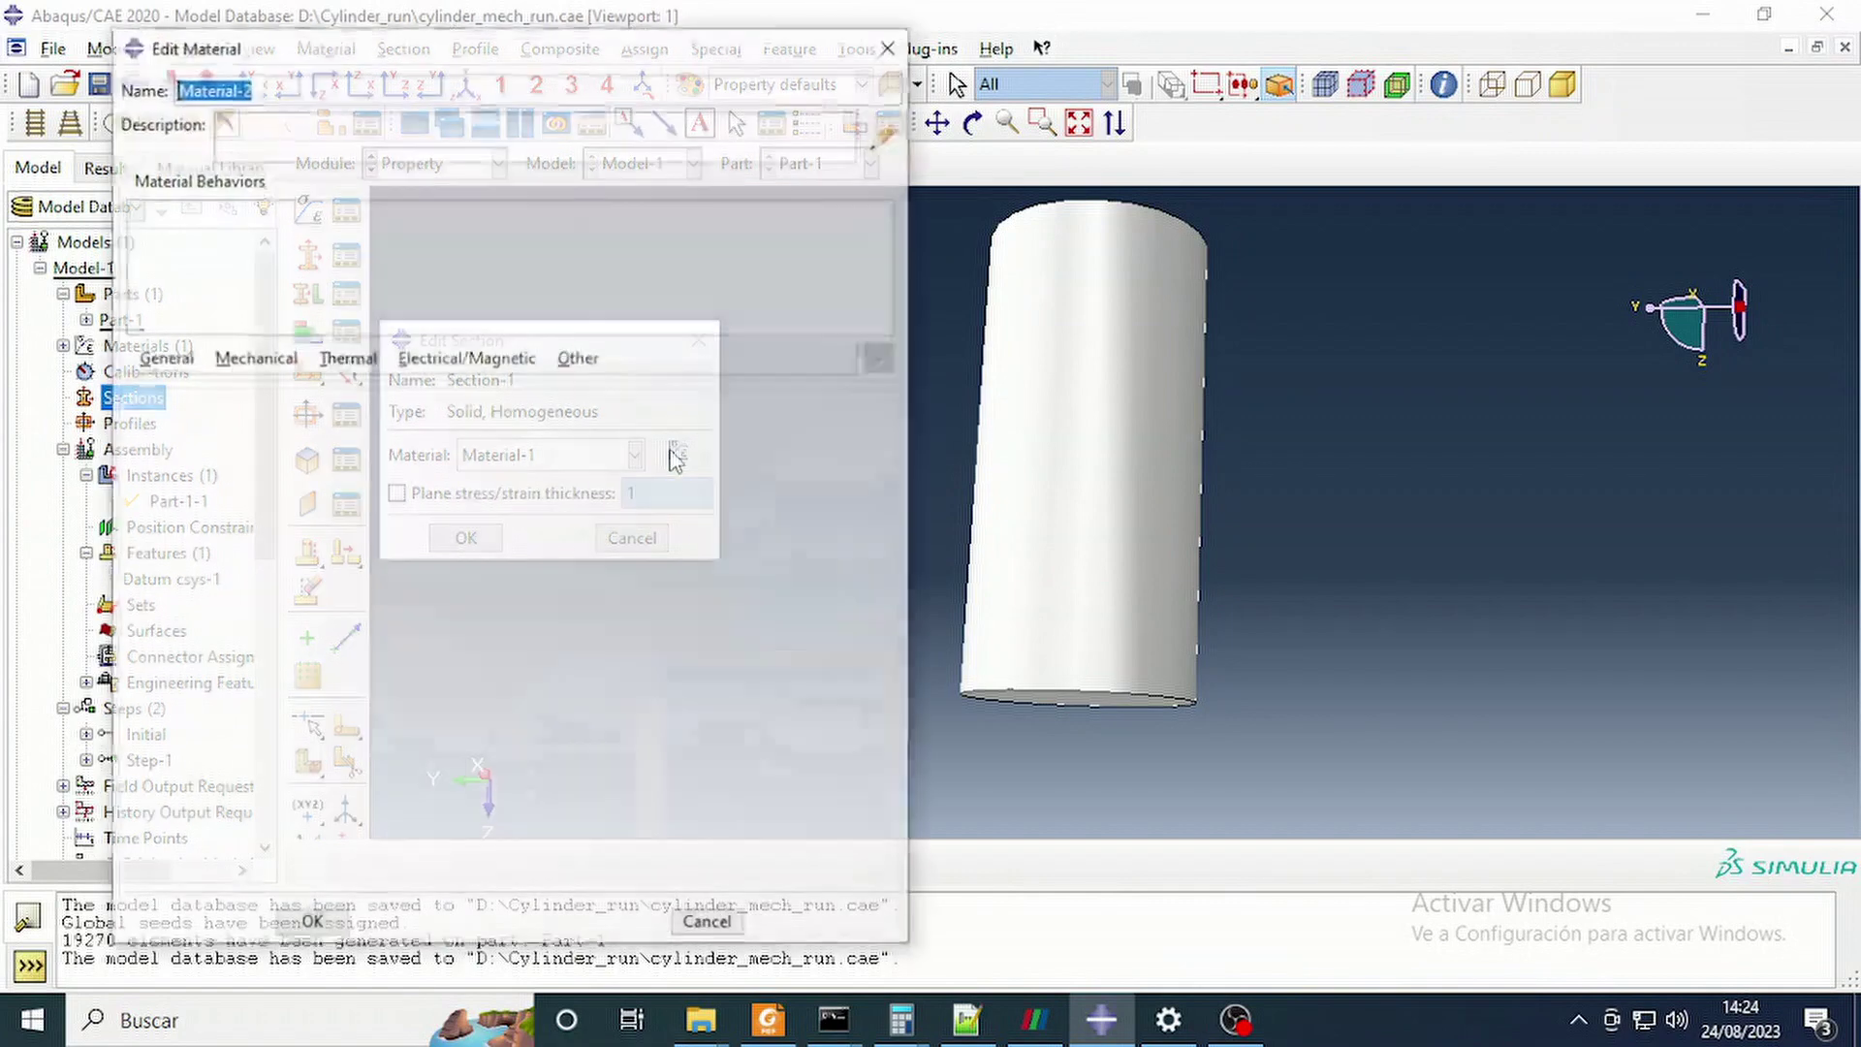
left_click(888, 49)
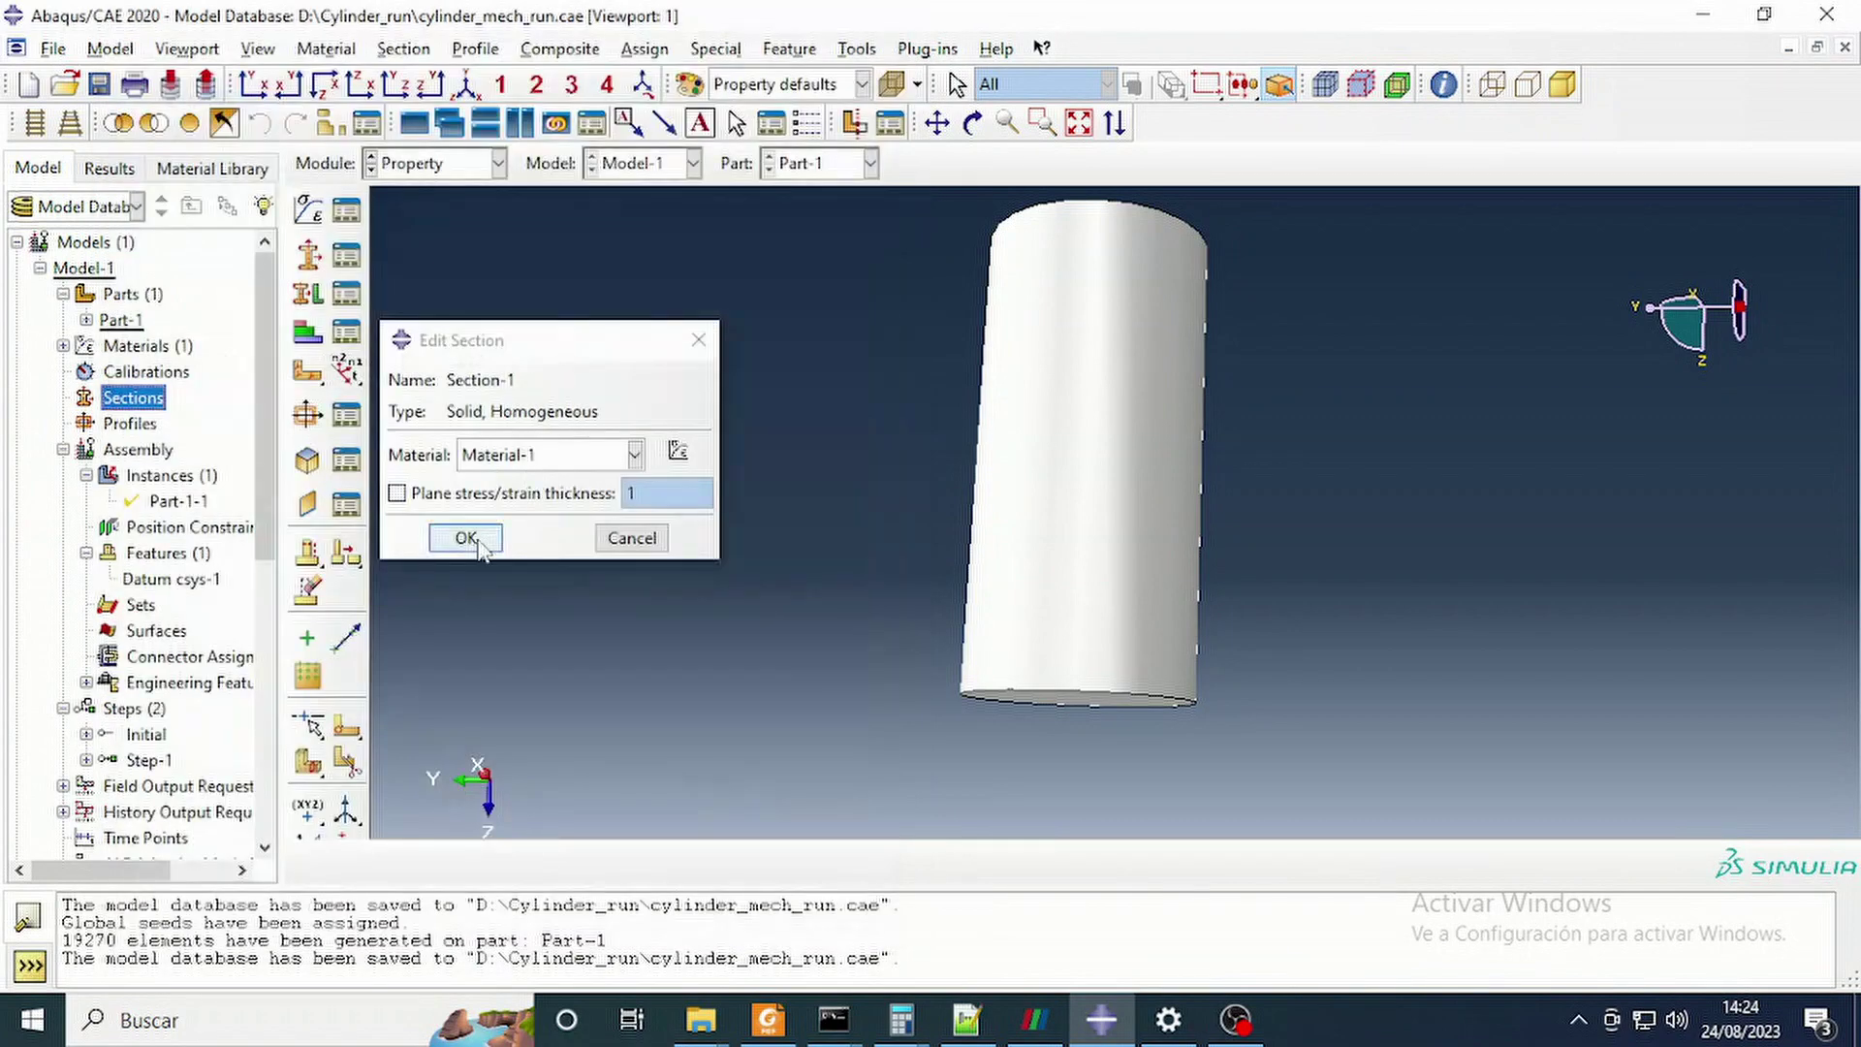
left_click(474, 540)
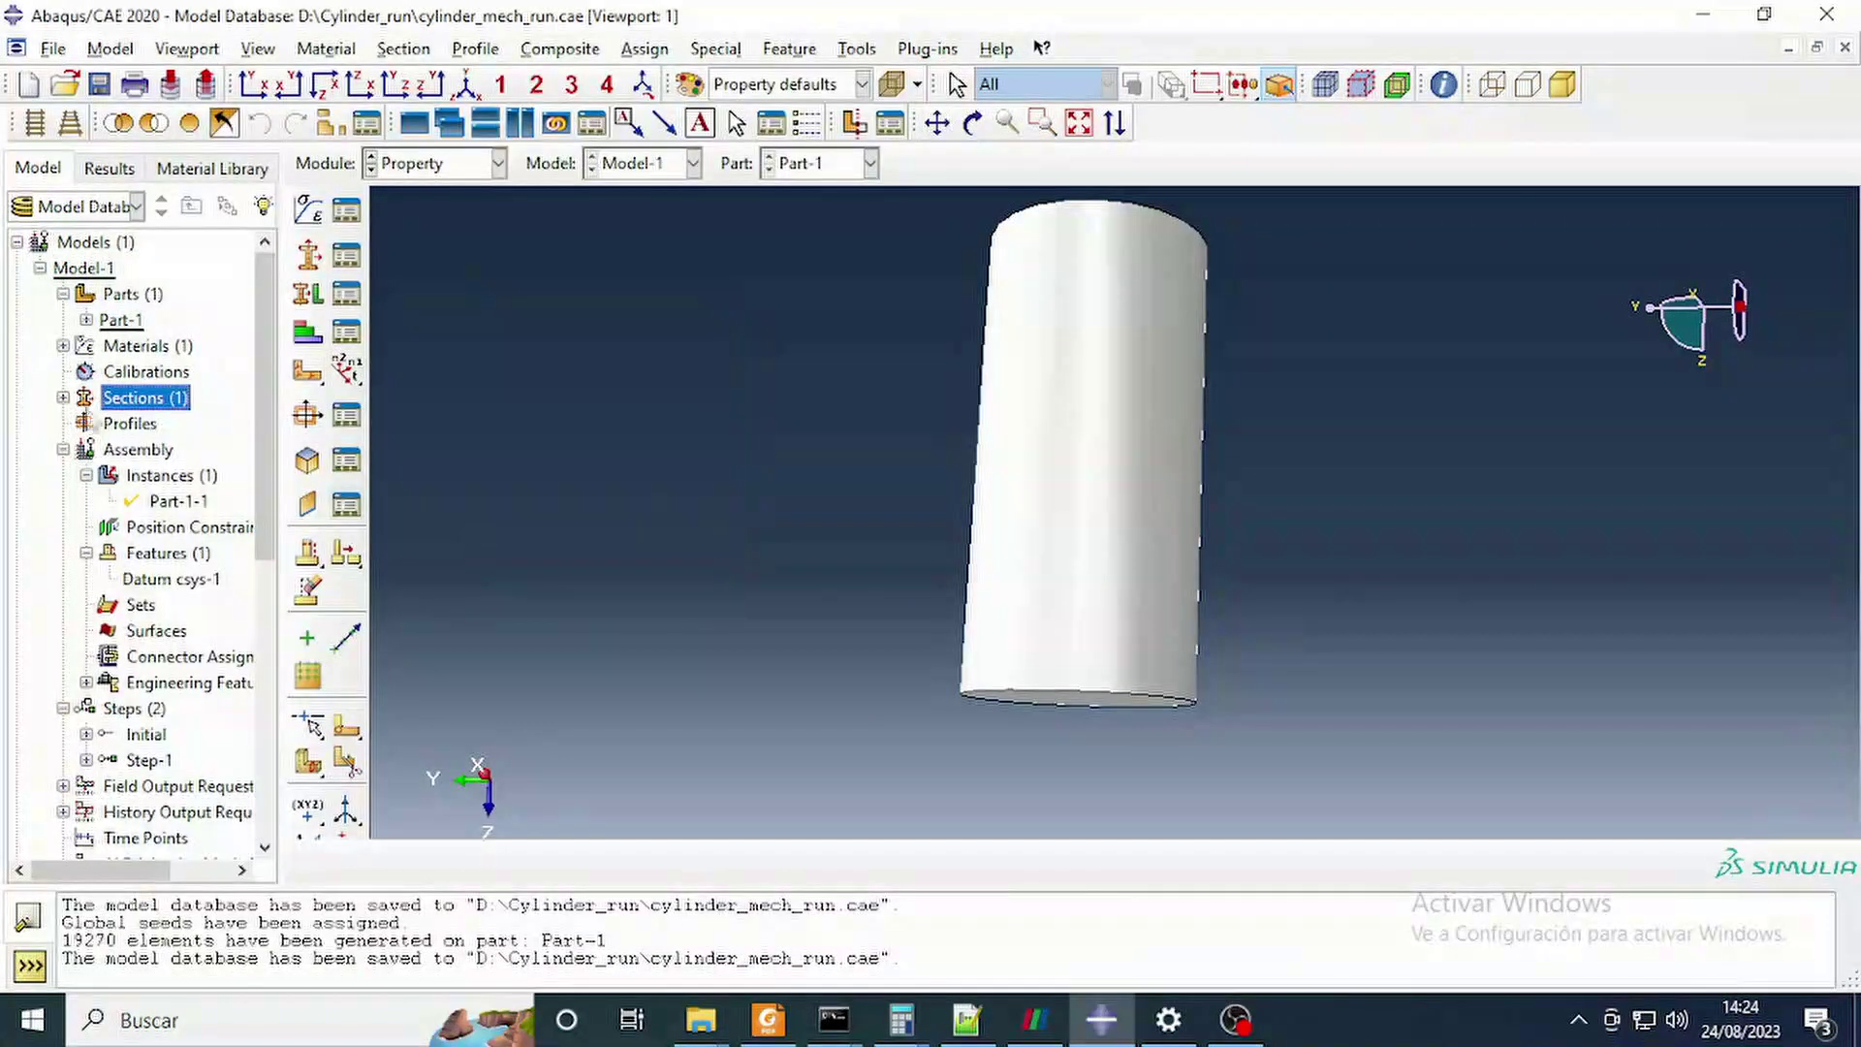
Assign Section-1 to the whole cylinder through a region set named All_geom, and save the model database.
left_click(62, 397)
scroll(175, 635, "down", 3)
scroll(175, 635, "up", 3)
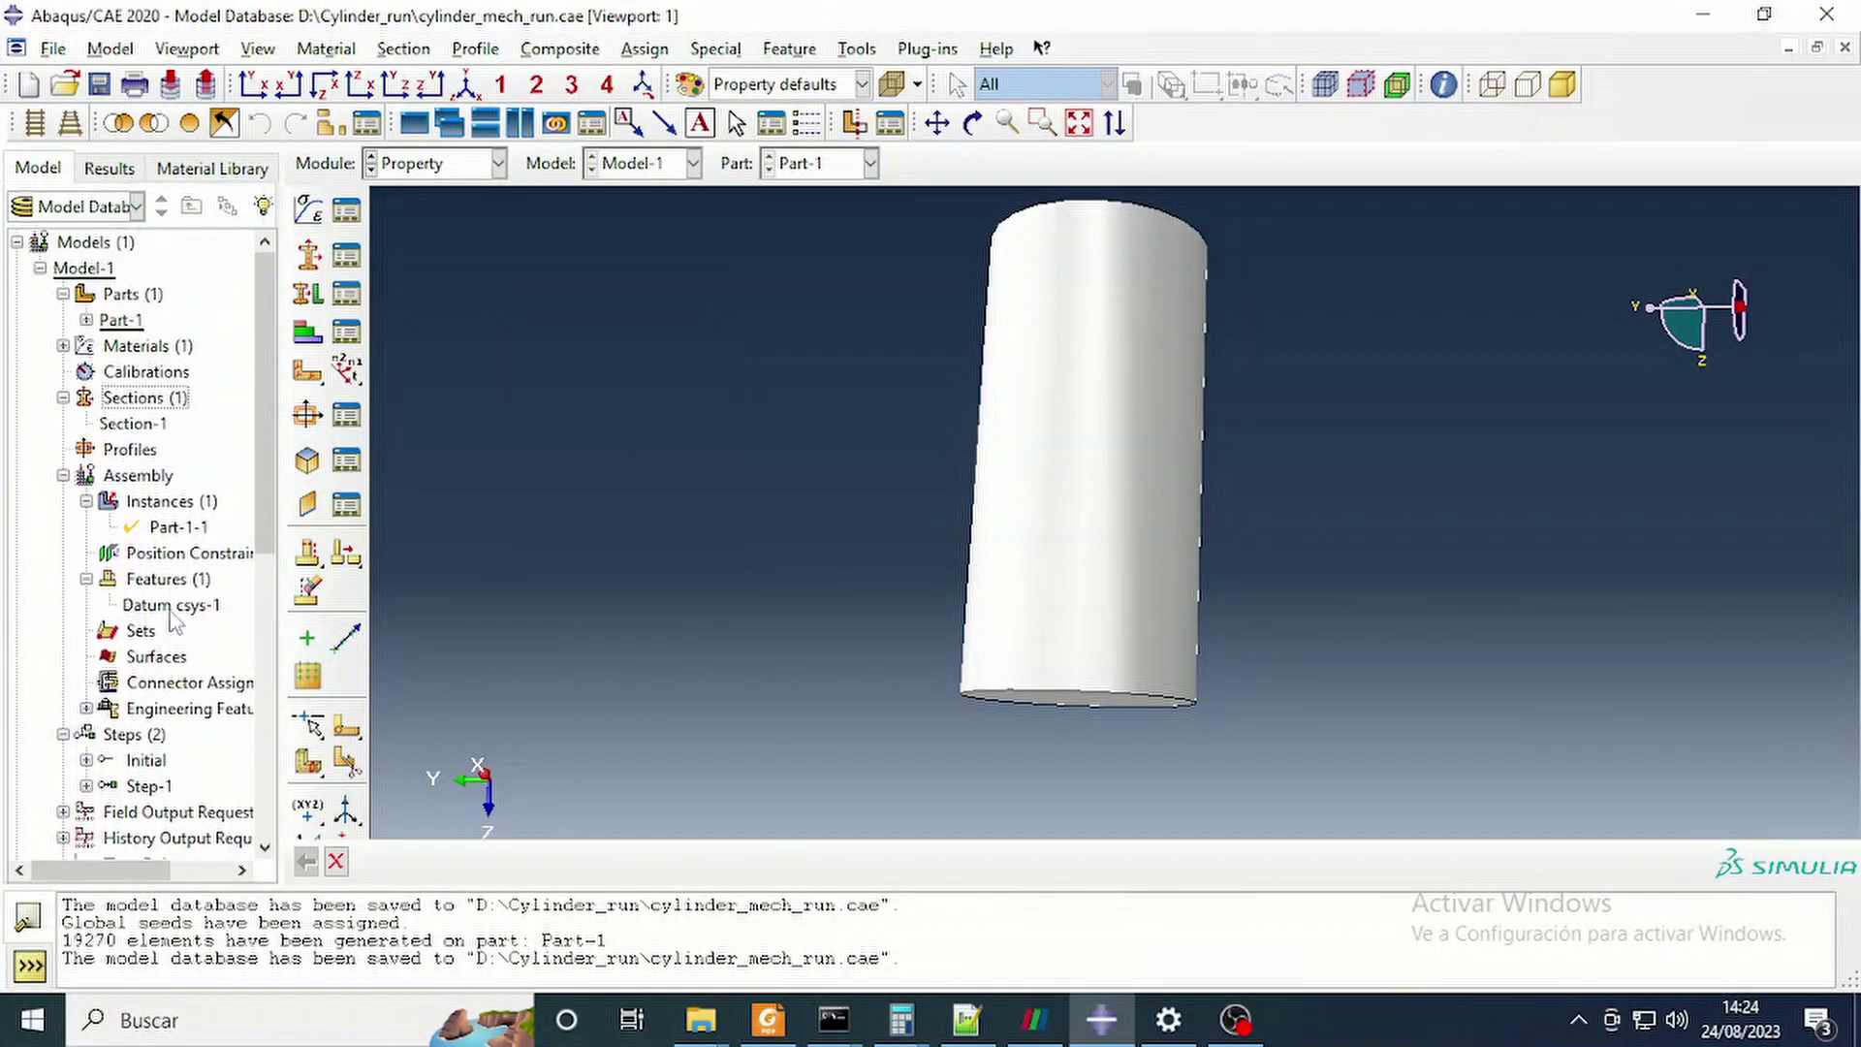
left_click(86, 320)
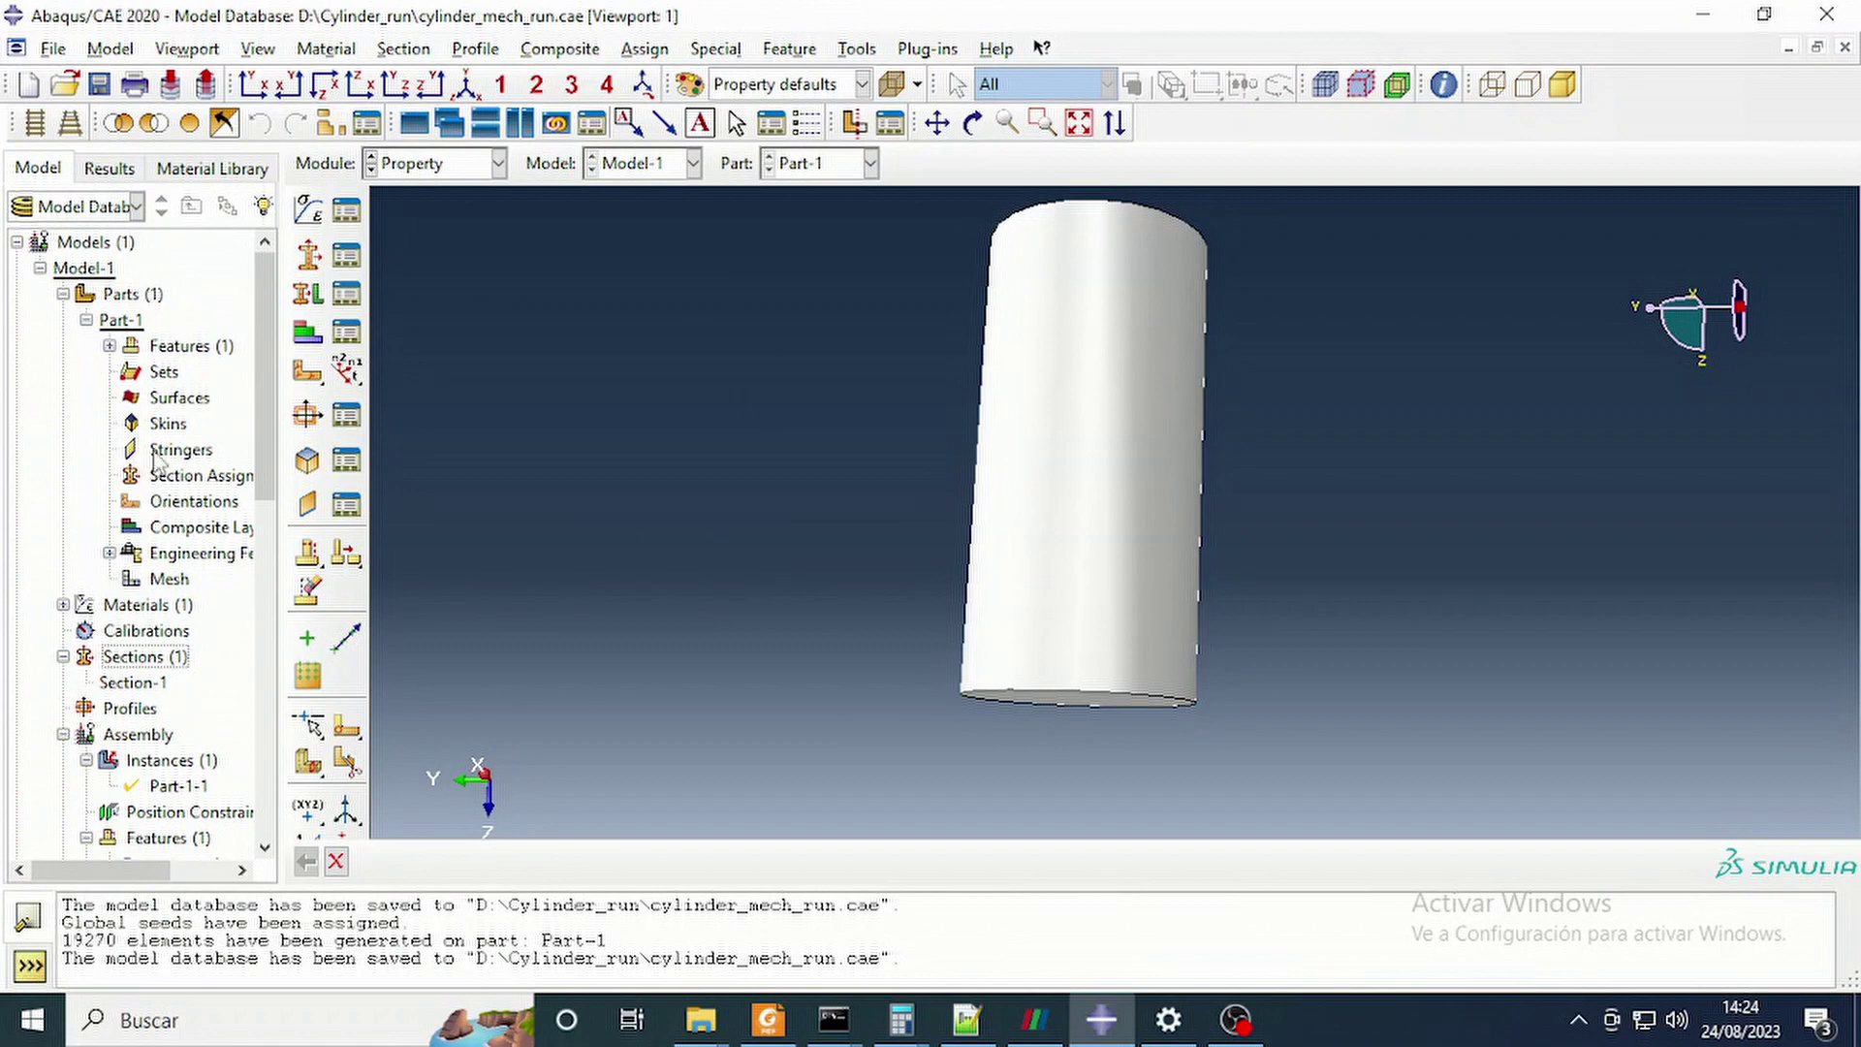
right_click(189, 477)
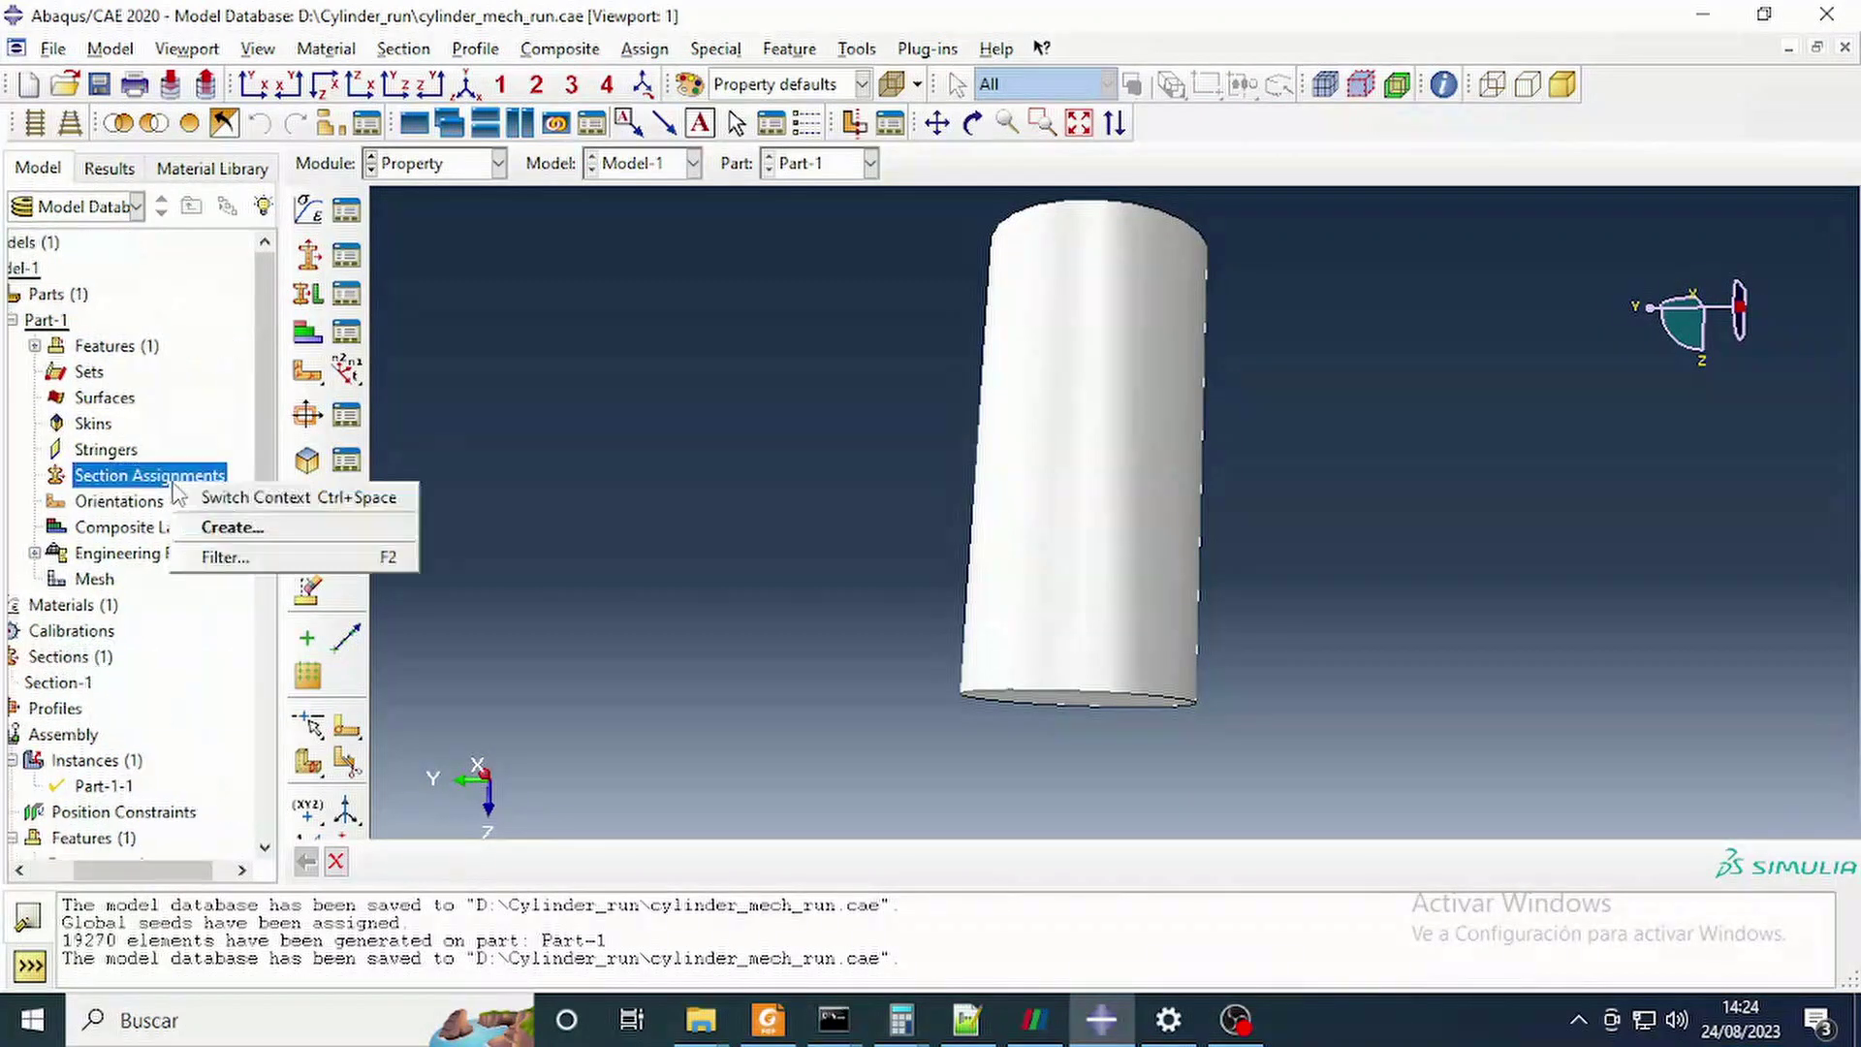
left_click(228, 523)
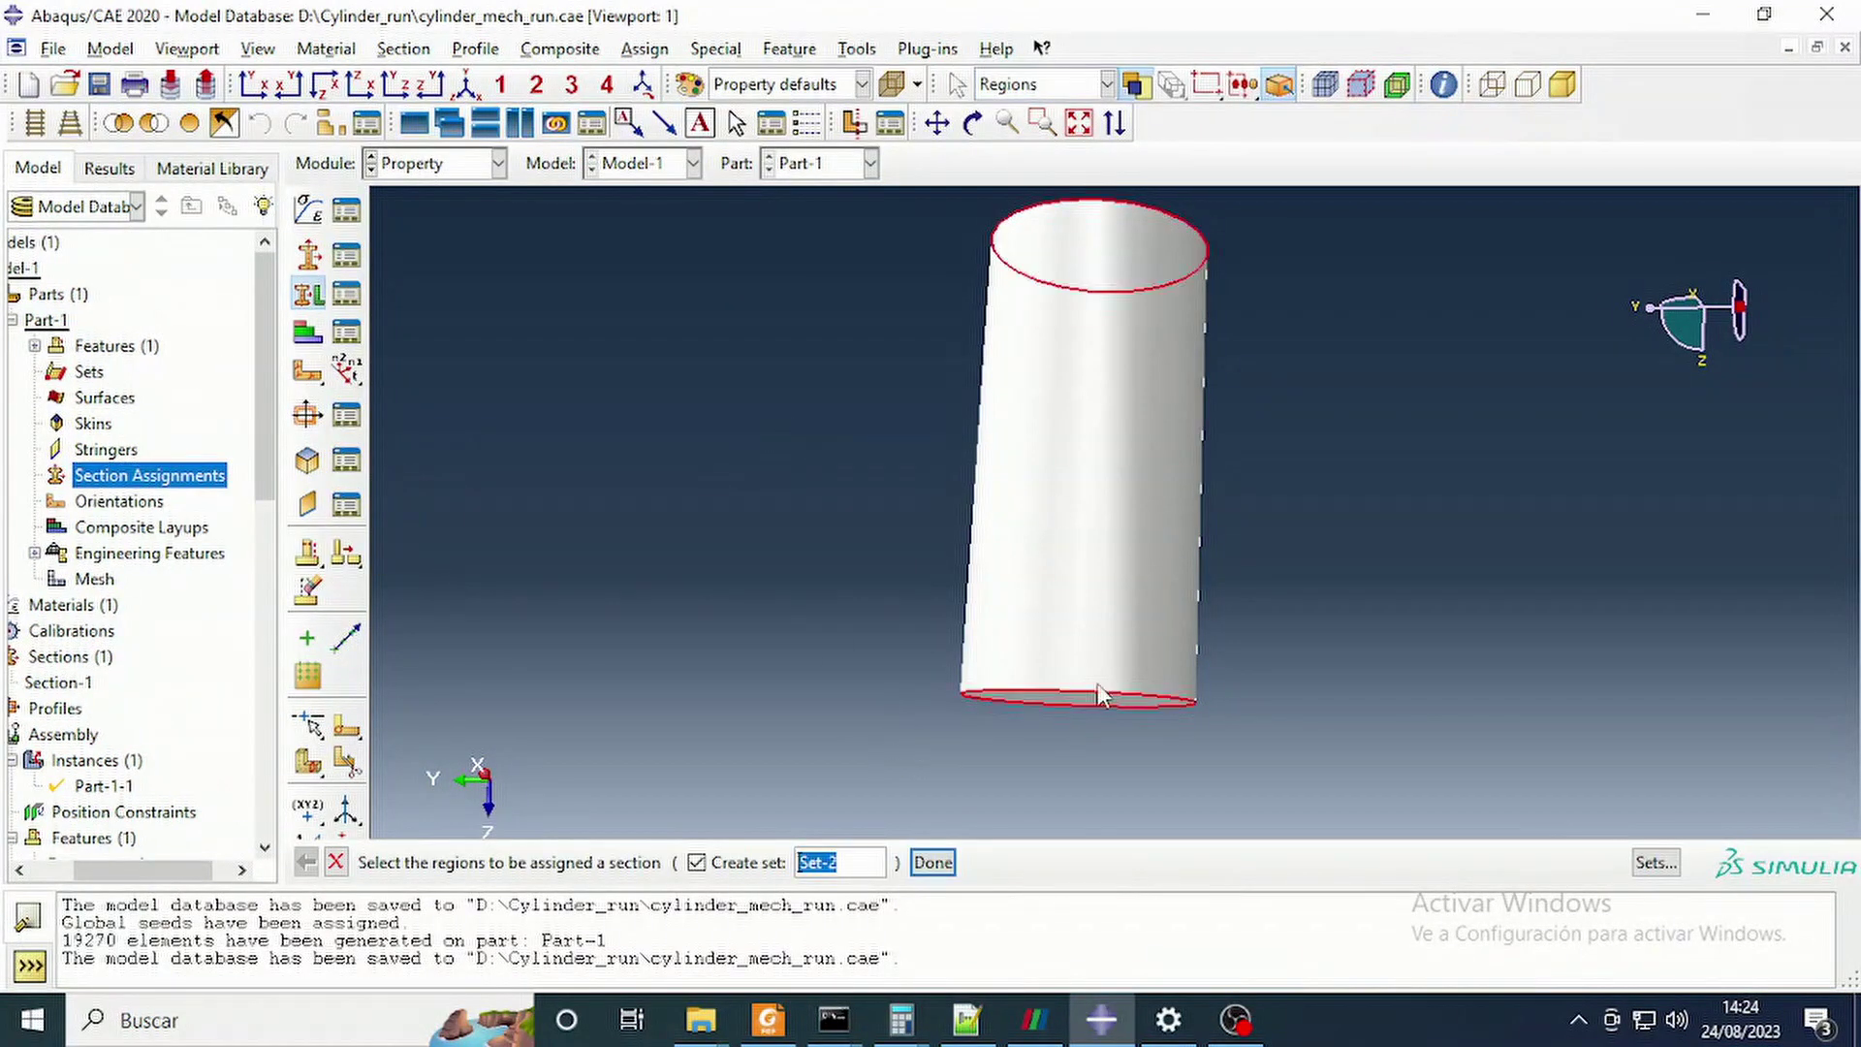
type("All_geom")
left_click(933, 863)
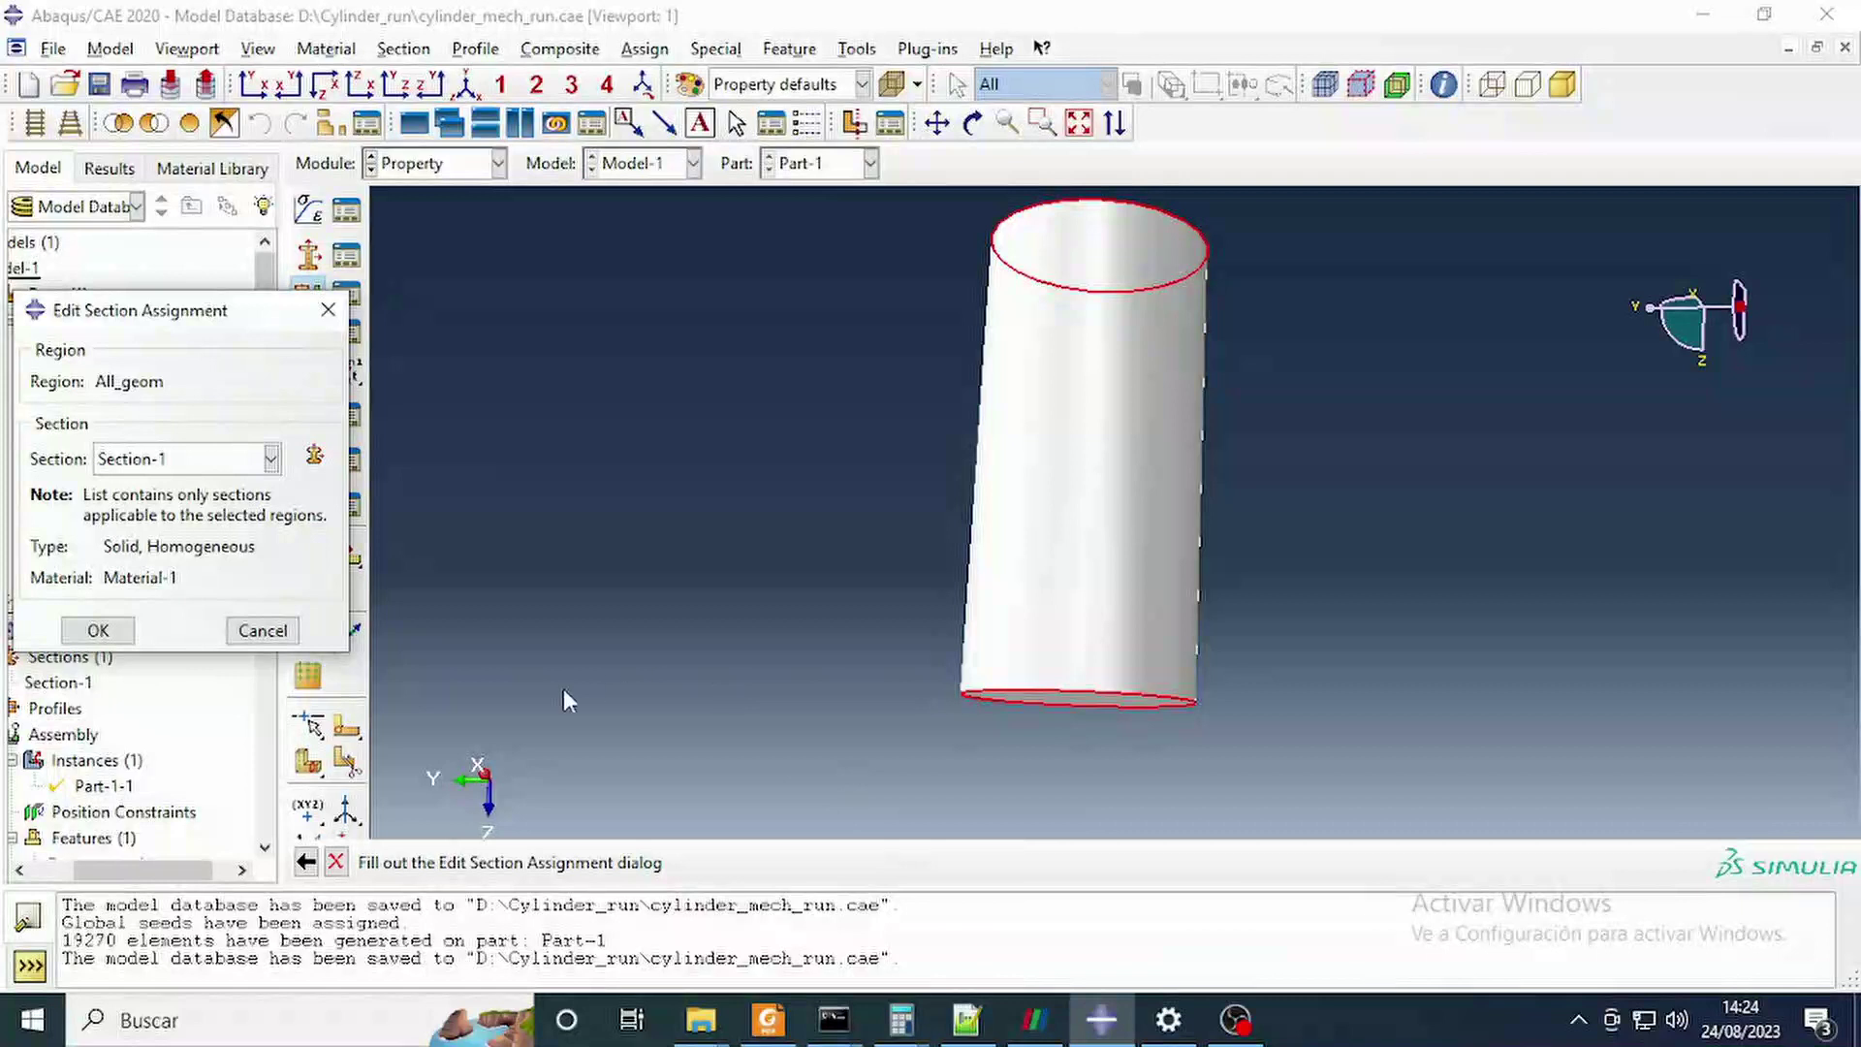
left_click(98, 630)
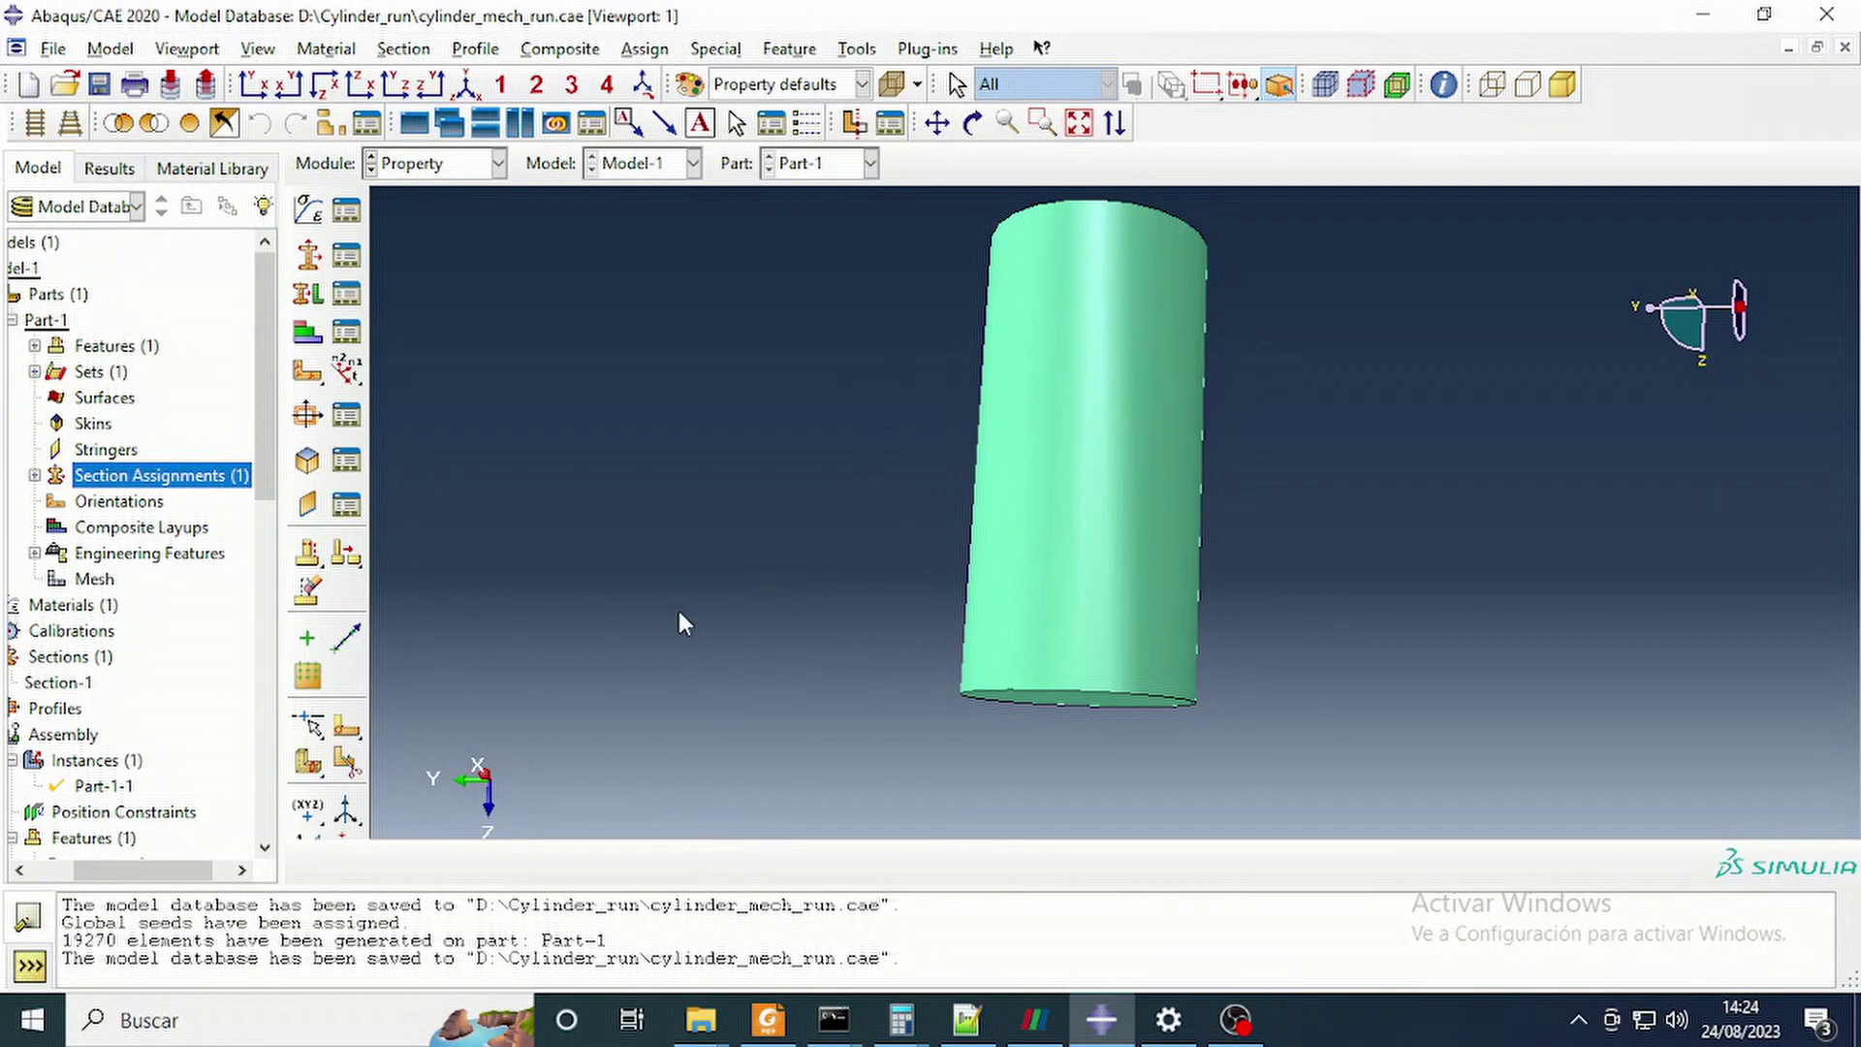
left_click(99, 84)
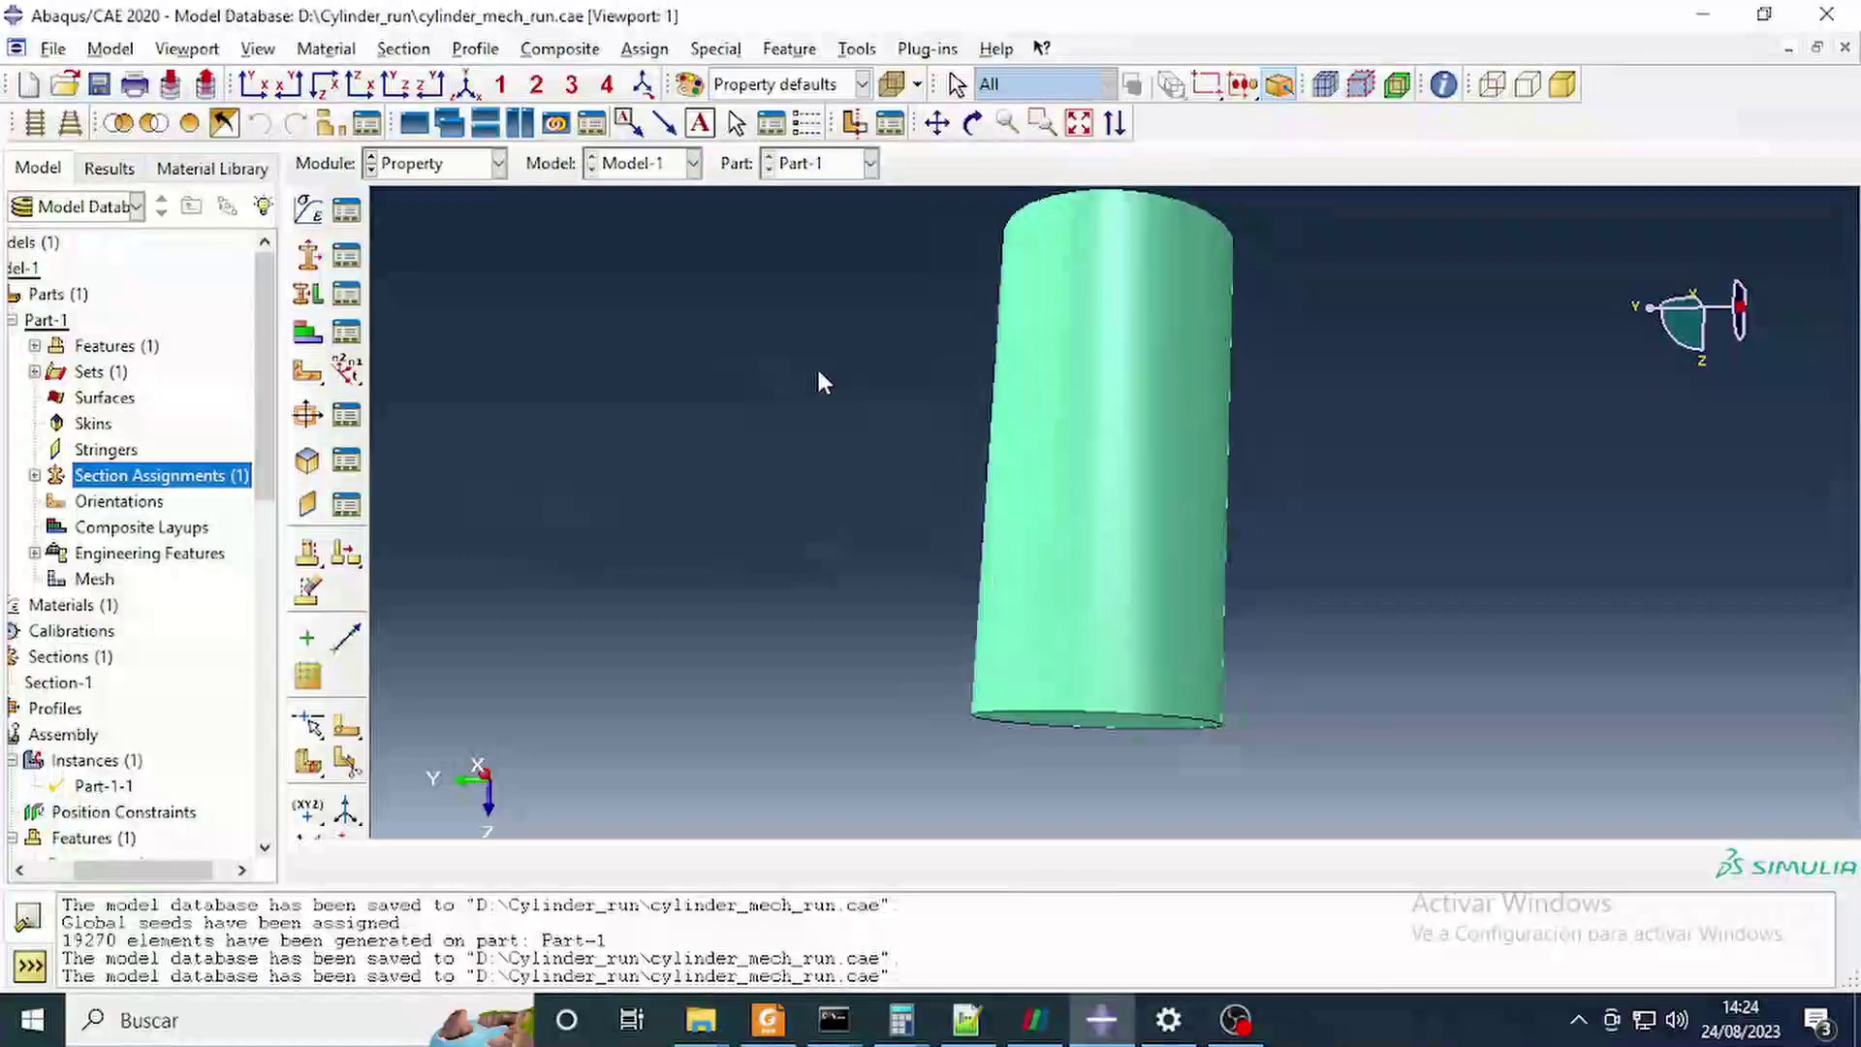
Review the basic settings of Step-1 and close them without changes.
scroll(816, 365, "up", 2)
scroll(90, 835, "down", 15)
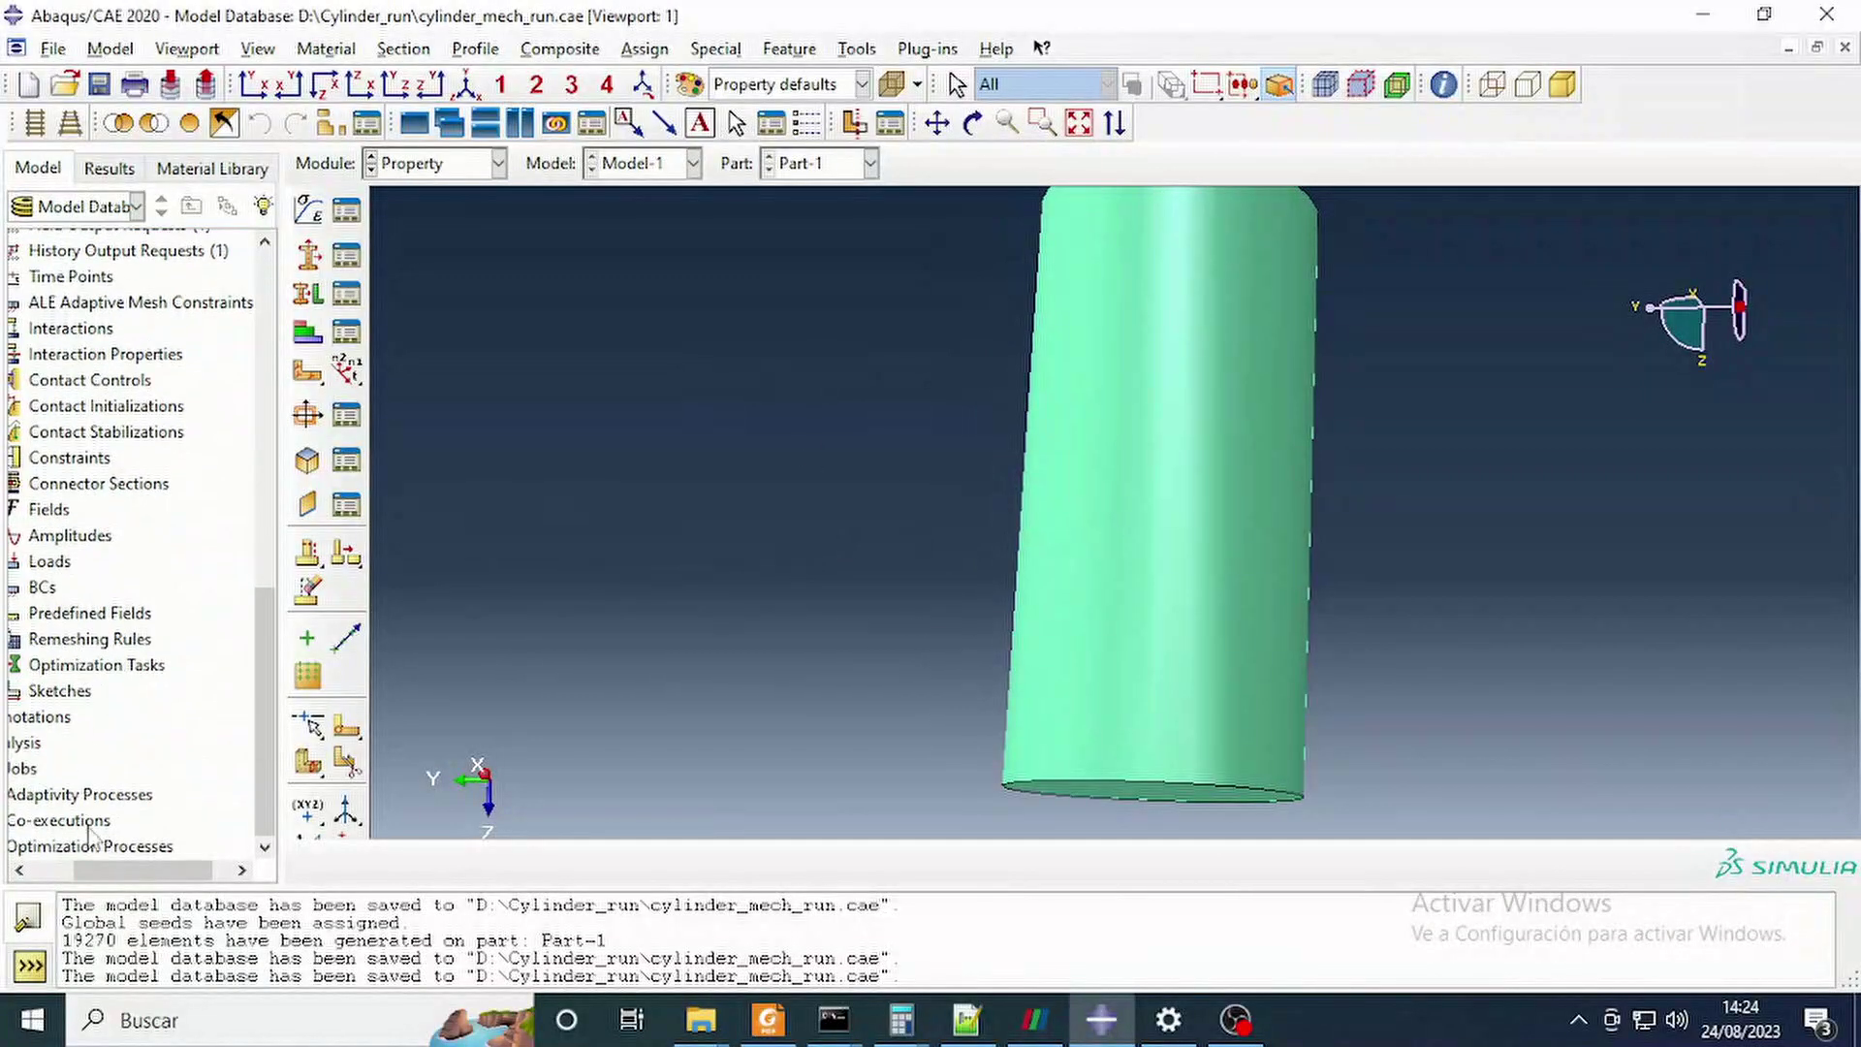
left_click_drag(122, 876, 81, 876)
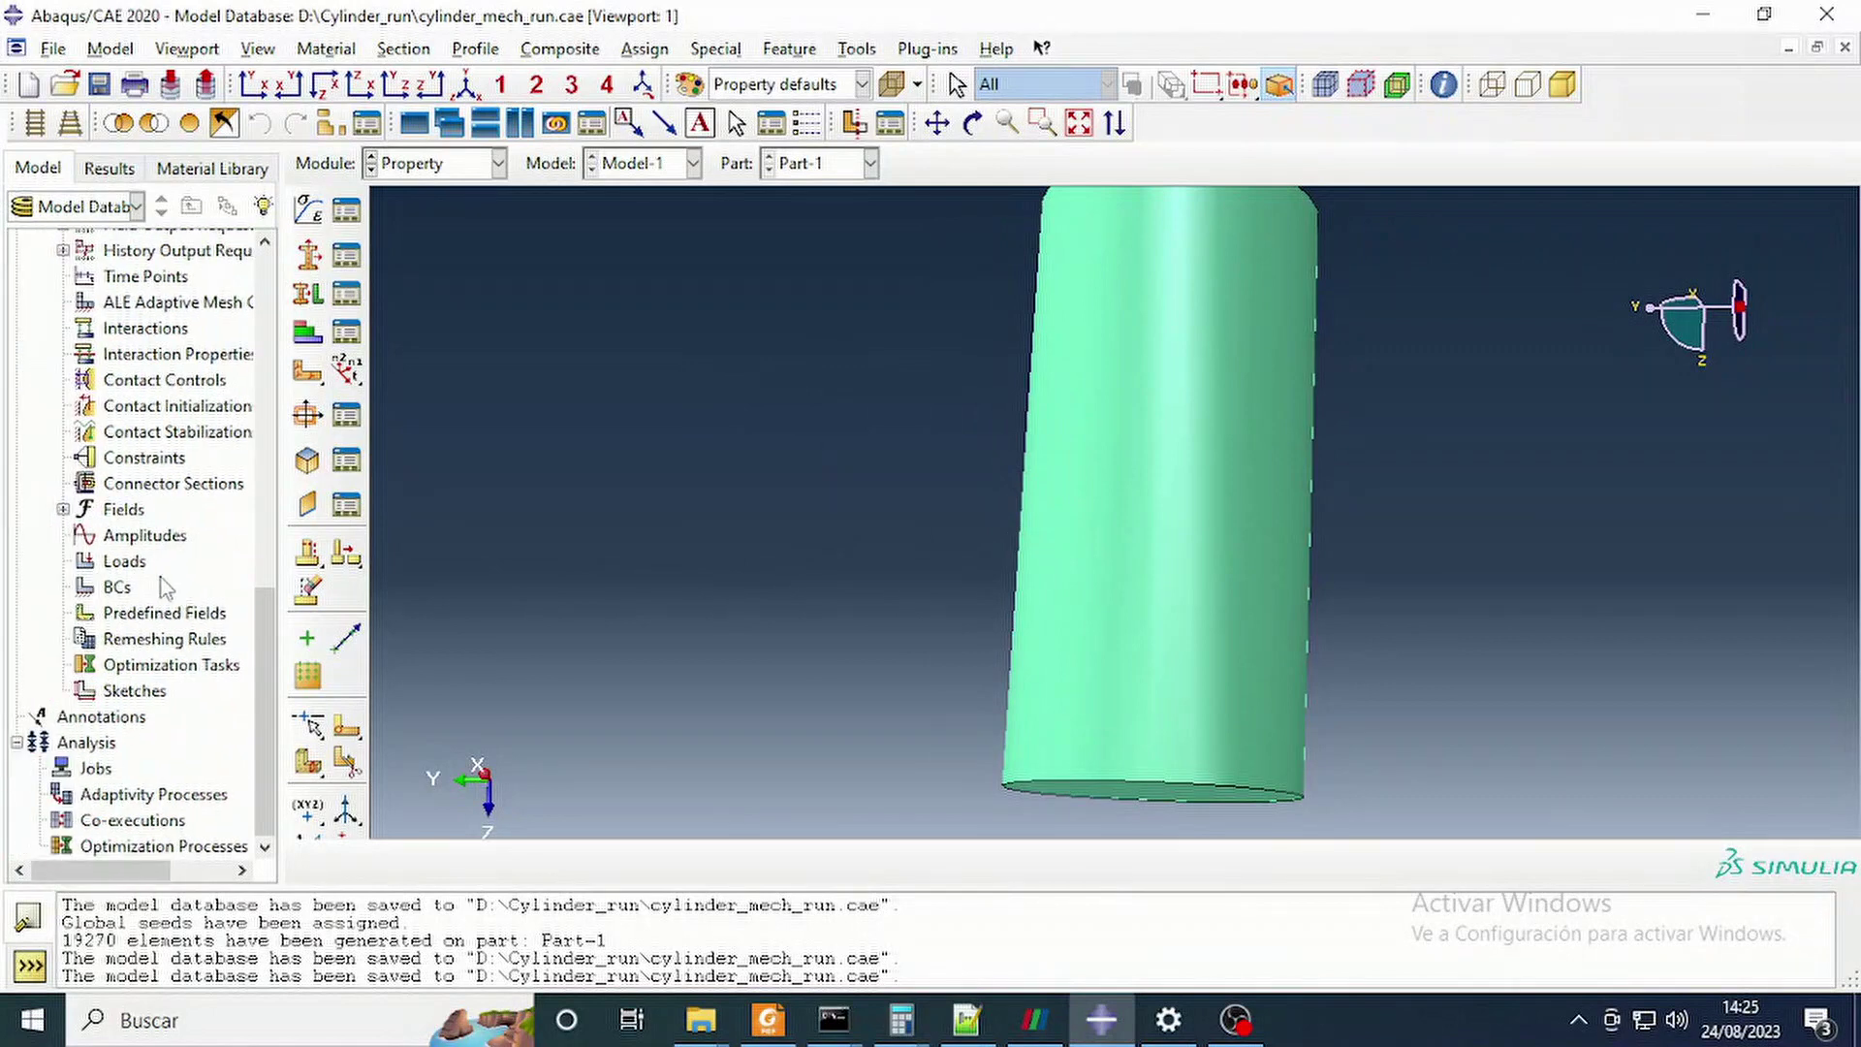
scroll(126, 591, "up", 6)
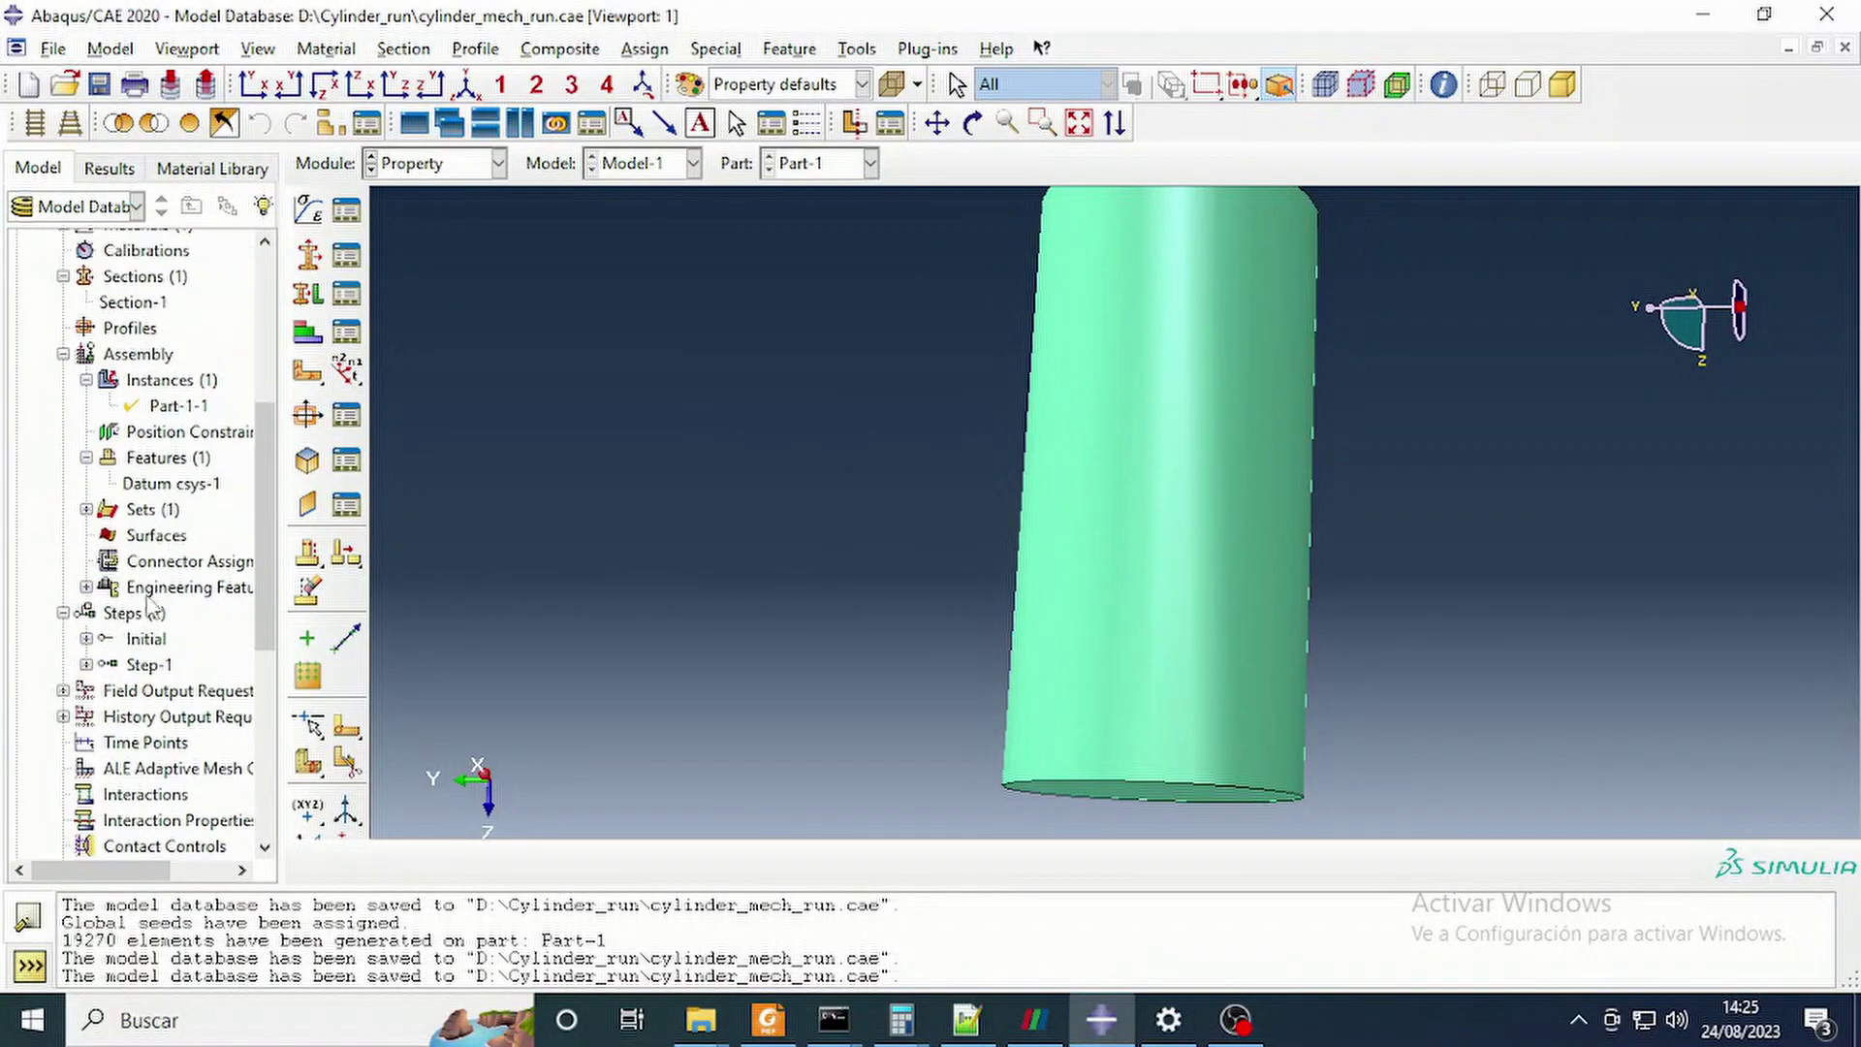
double_click(147, 665)
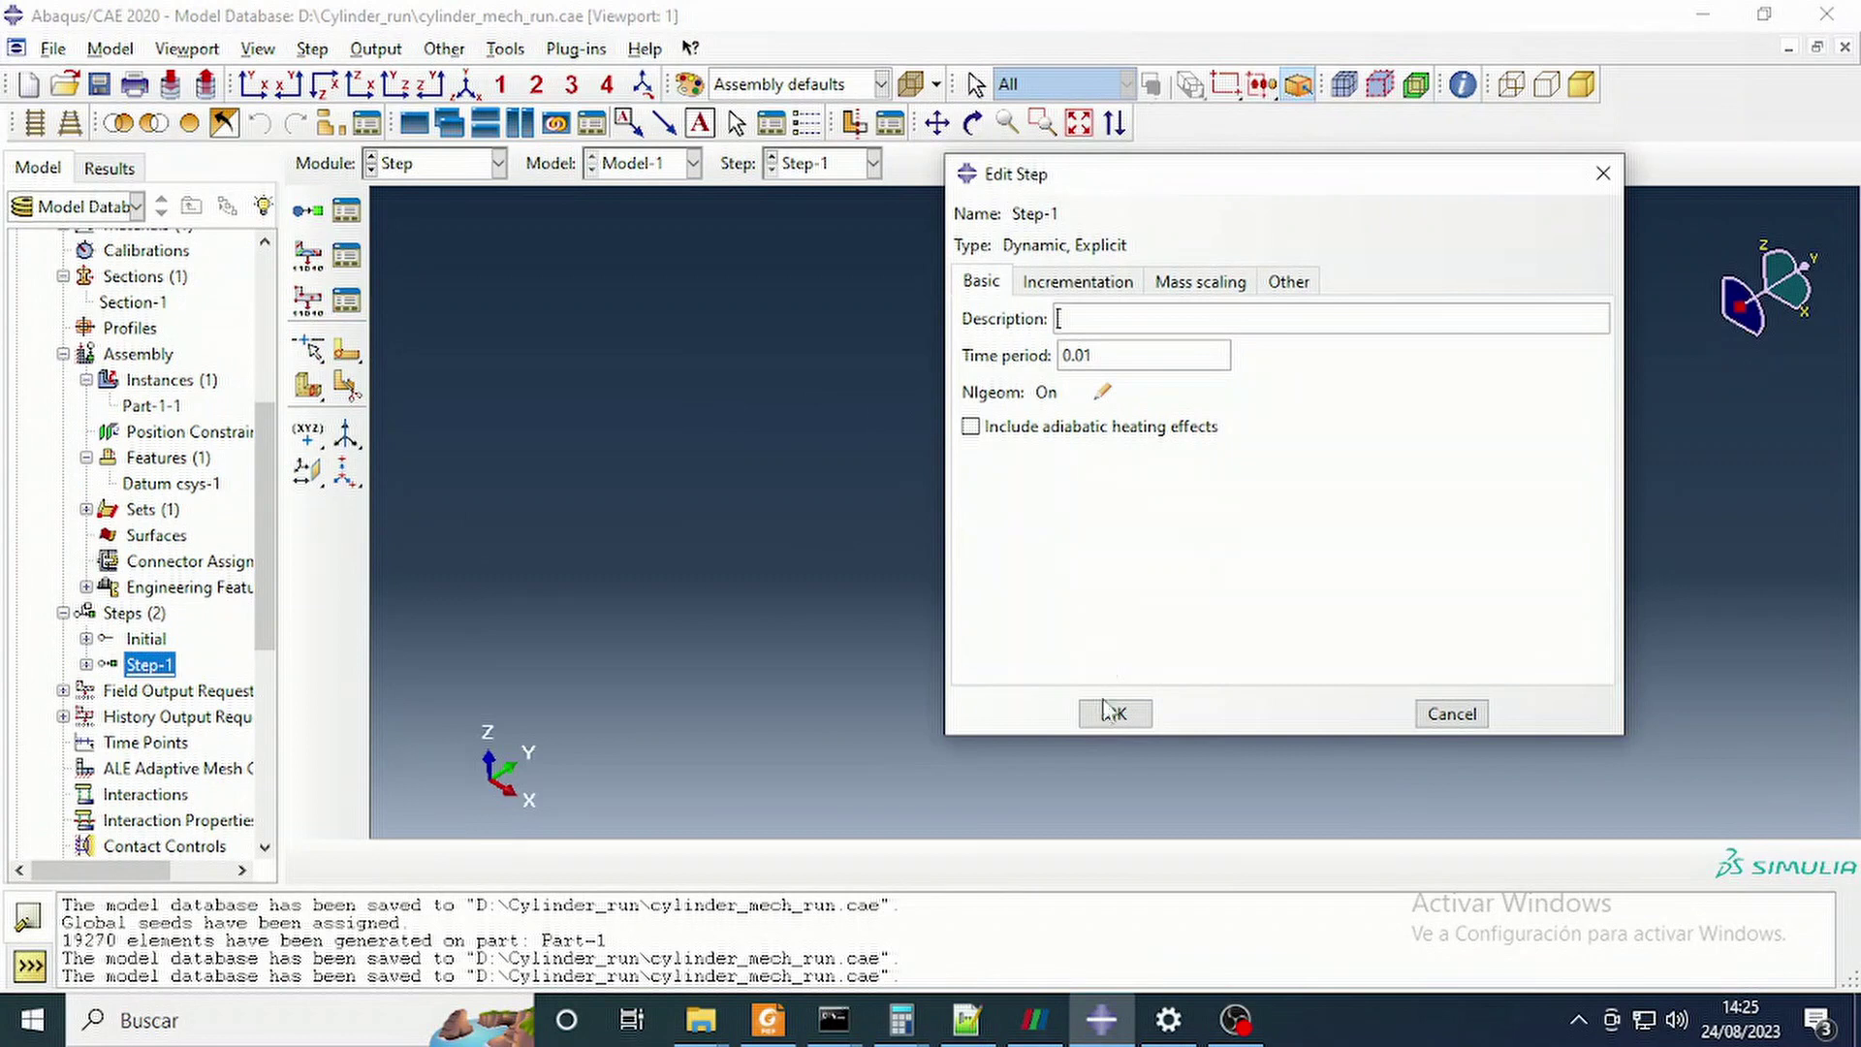
left_click(1113, 711)
scroll(163, 669, "down", 3)
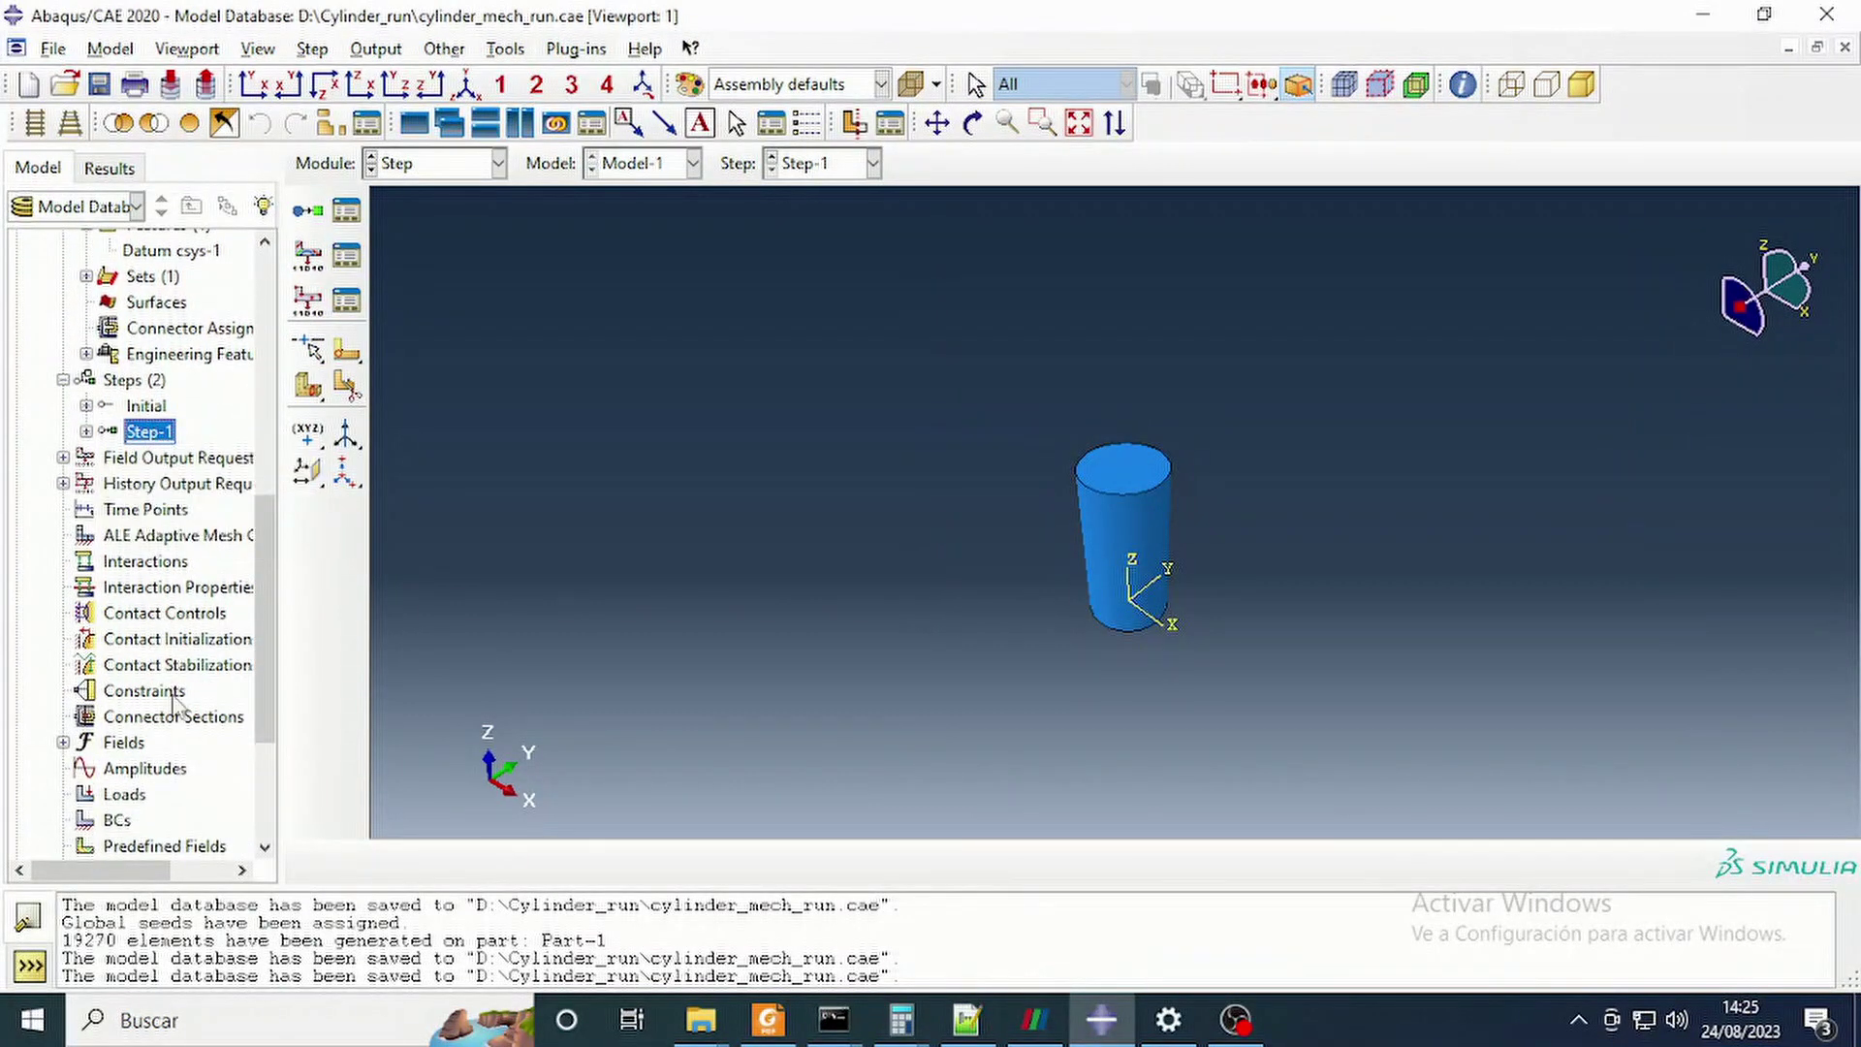
scroll(171, 690, "down", 3)
scroll(1120, 485, "up", 3)
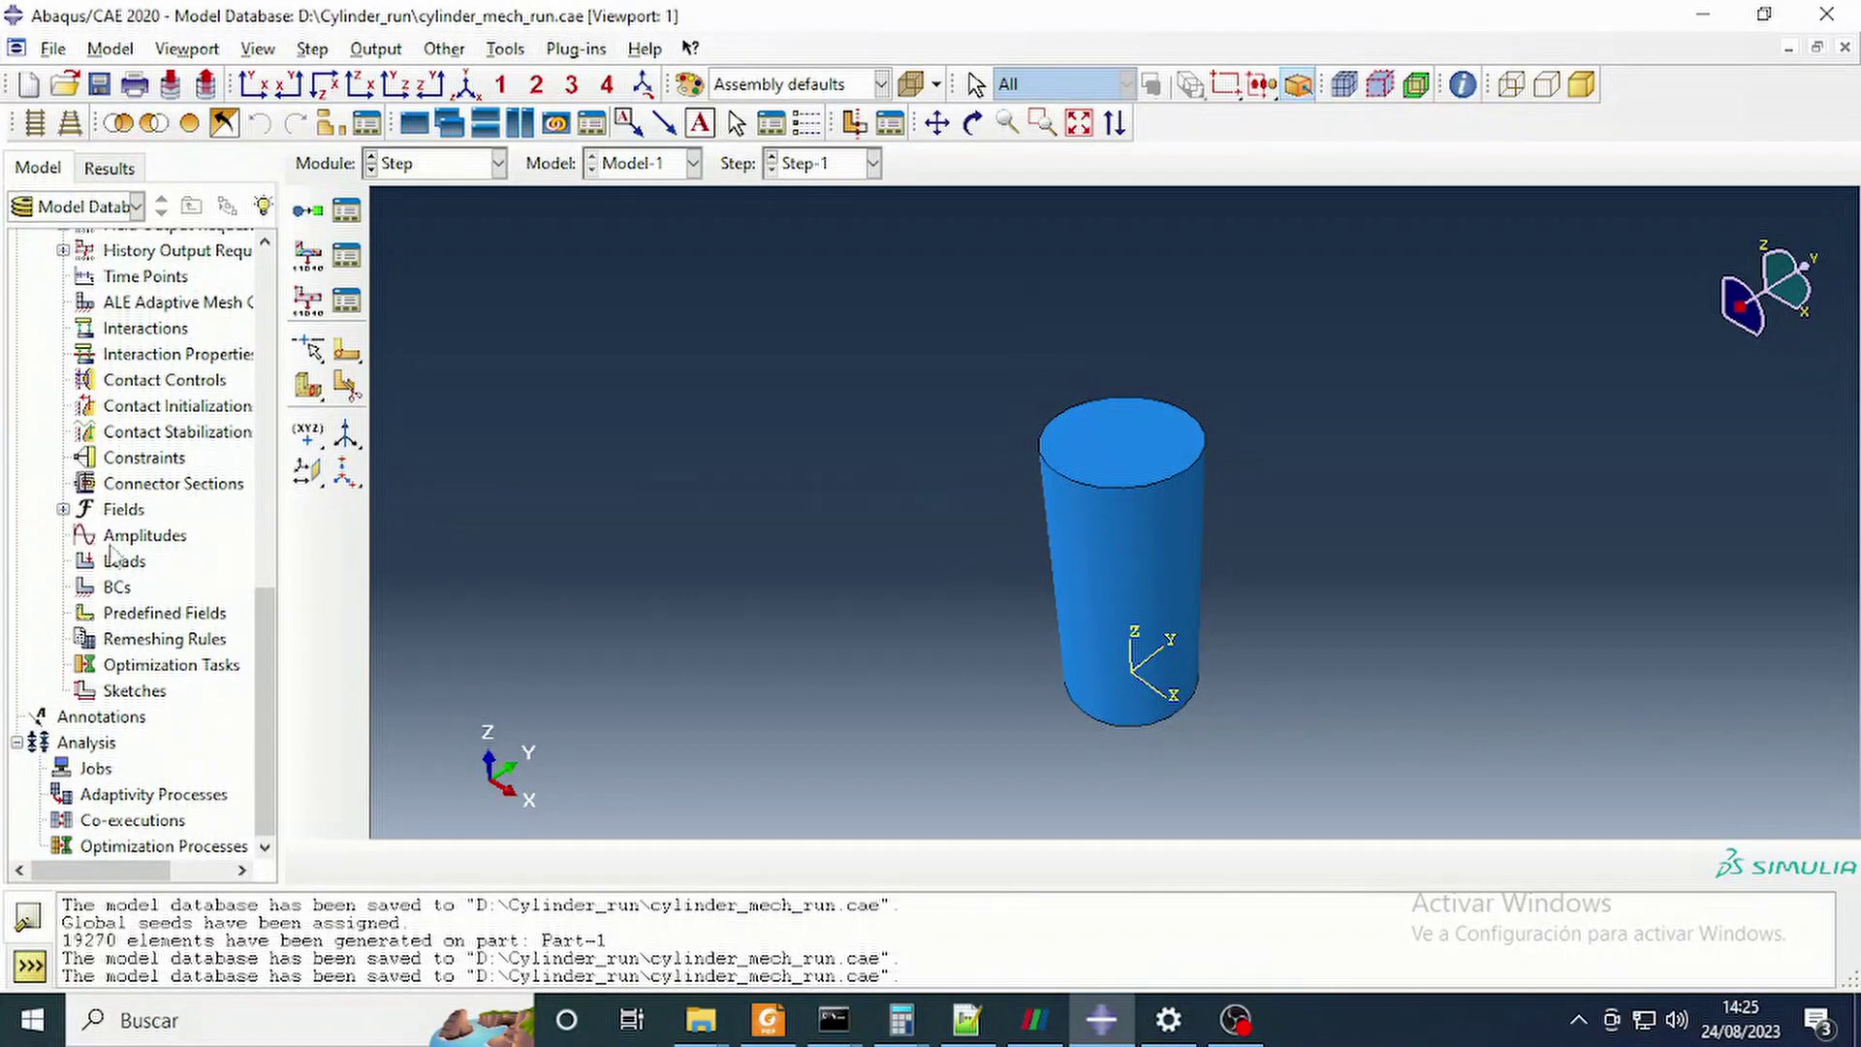
scroll(172, 405, "up", 4)
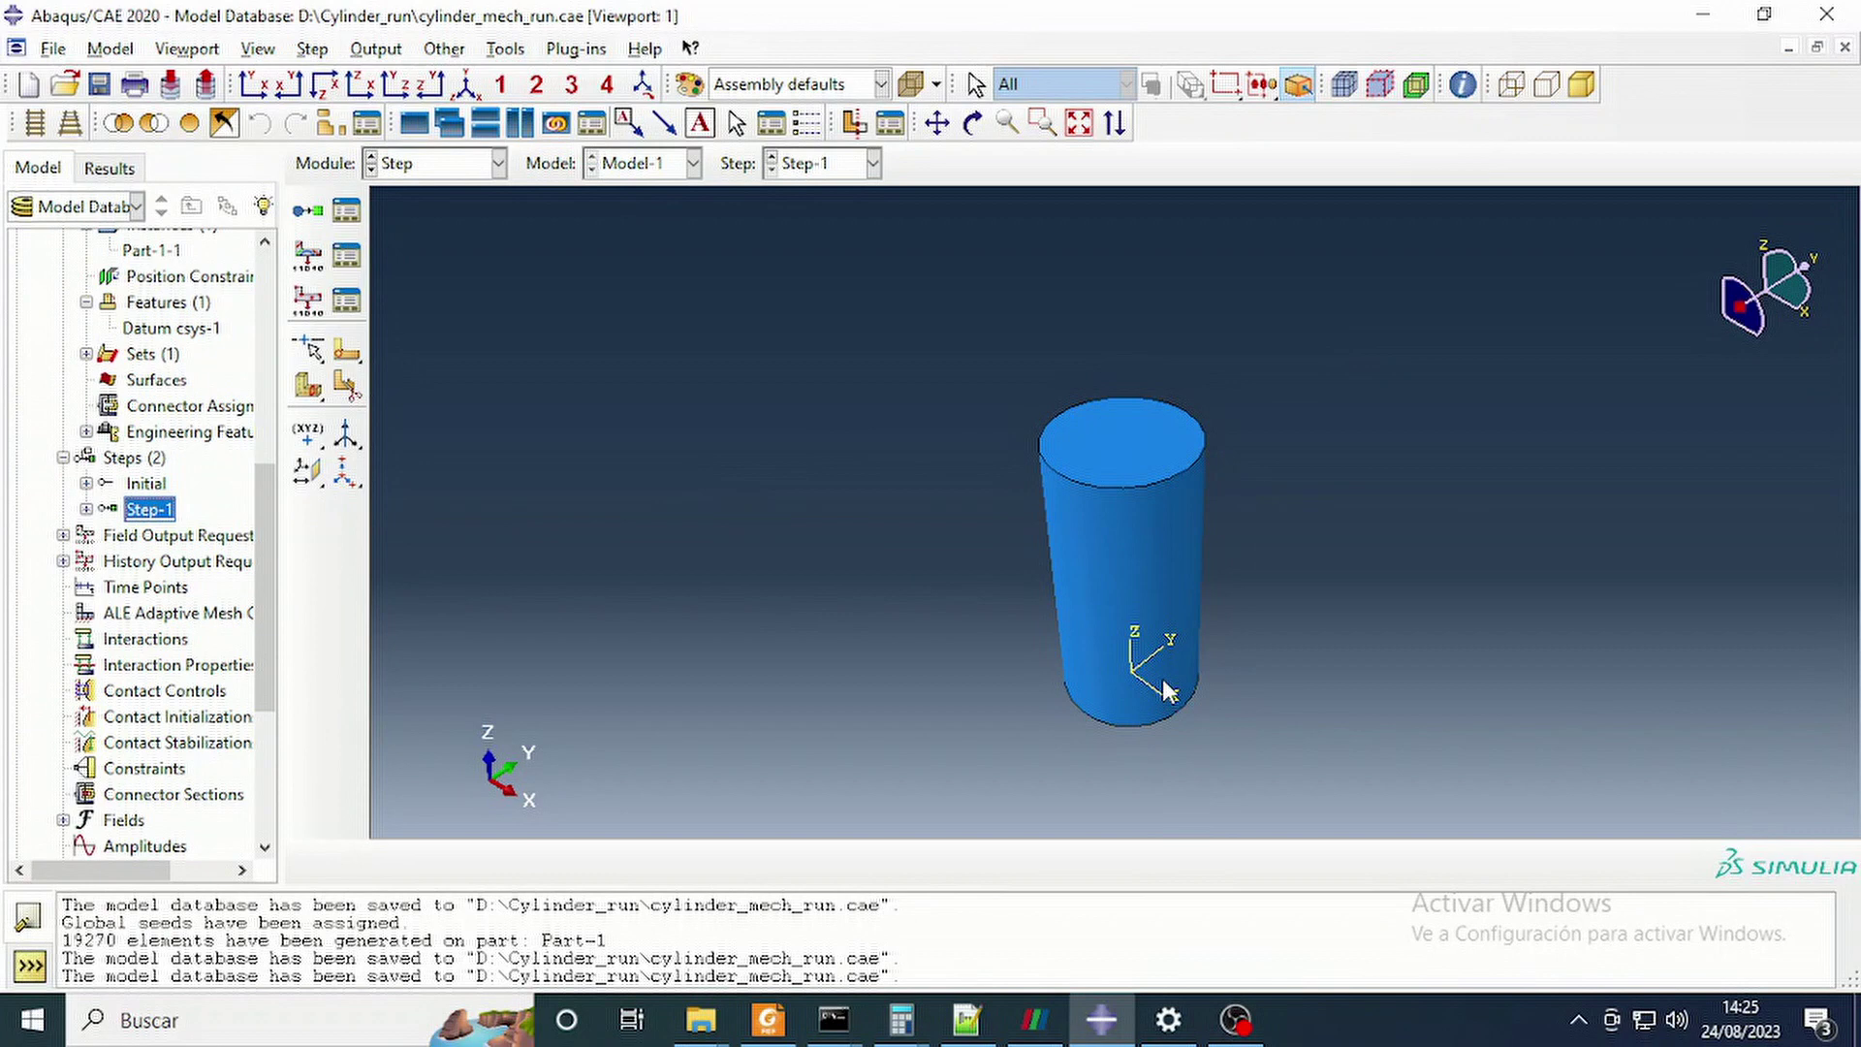
left_click(972, 124)
left_click_drag(1154, 679, 1233, 711)
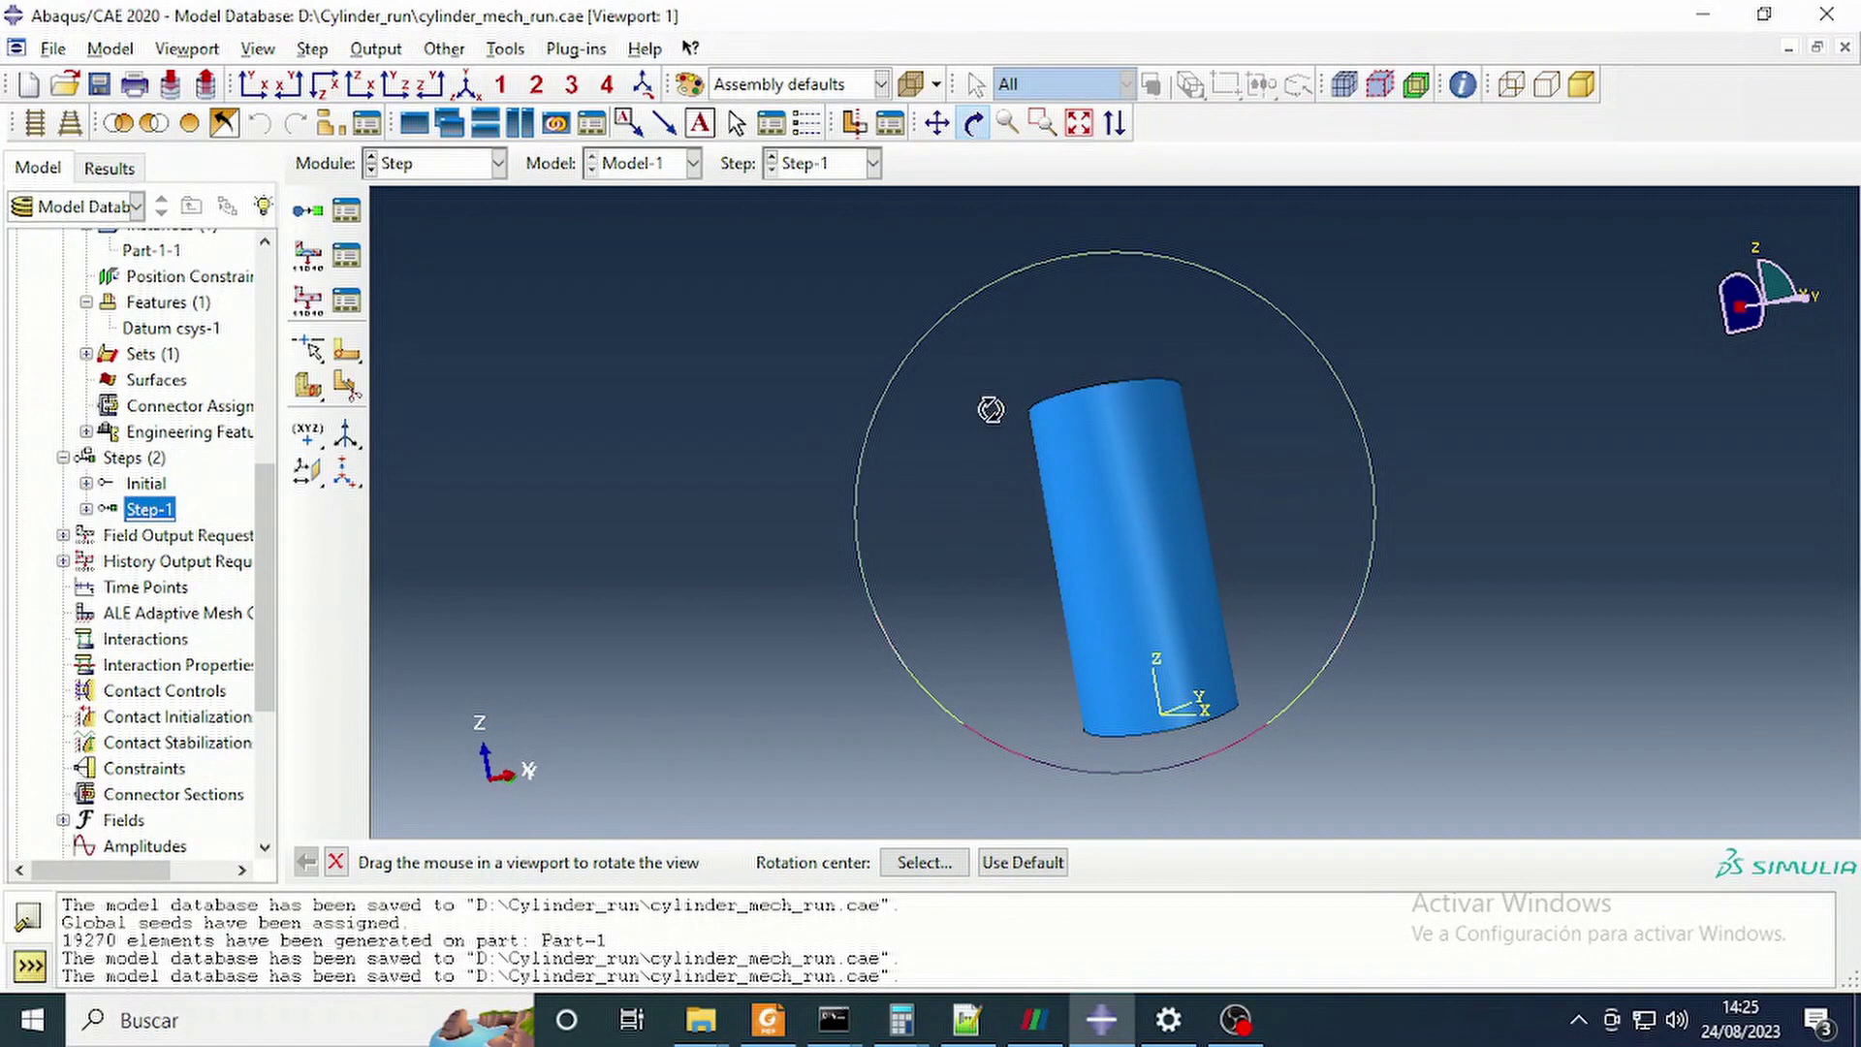
scroll(184, 636, "down", 3)
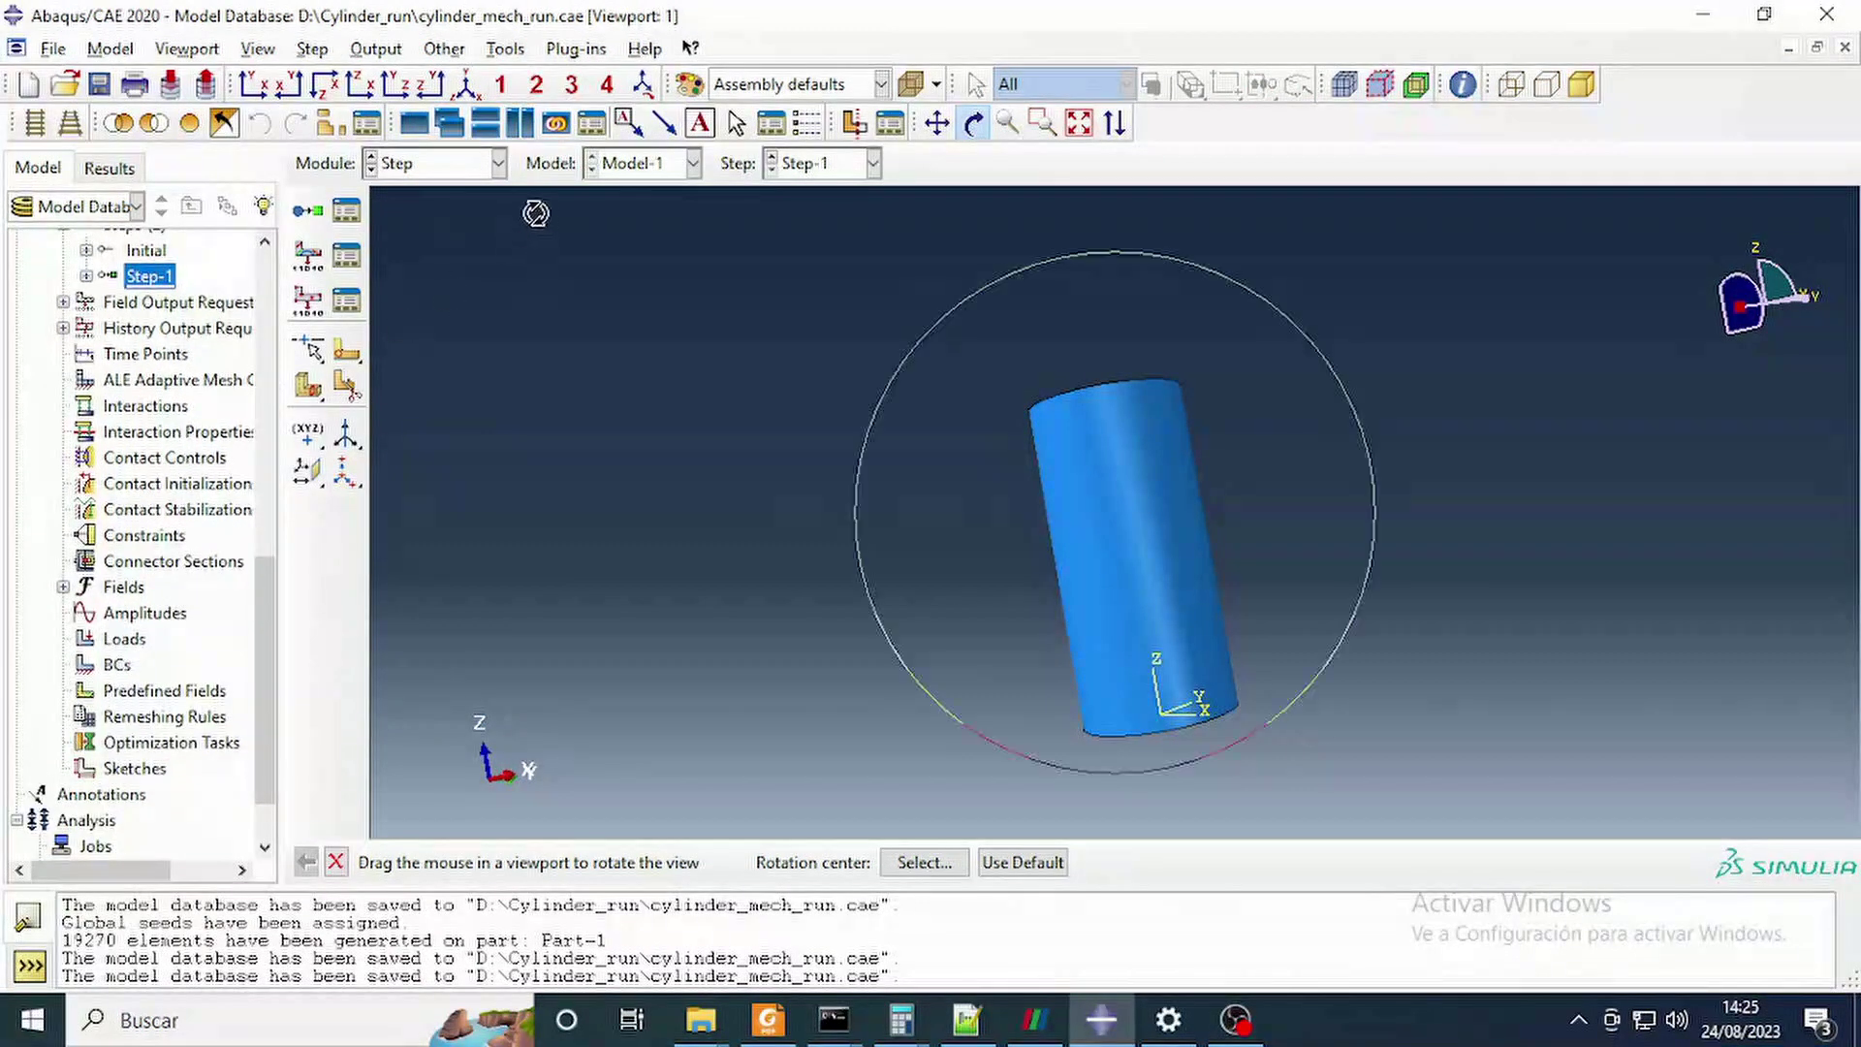
Switch to the Mesh module with the whole assembly's mesh displayed.
scroll(152, 508, "up", 5)
left_click(139, 381)
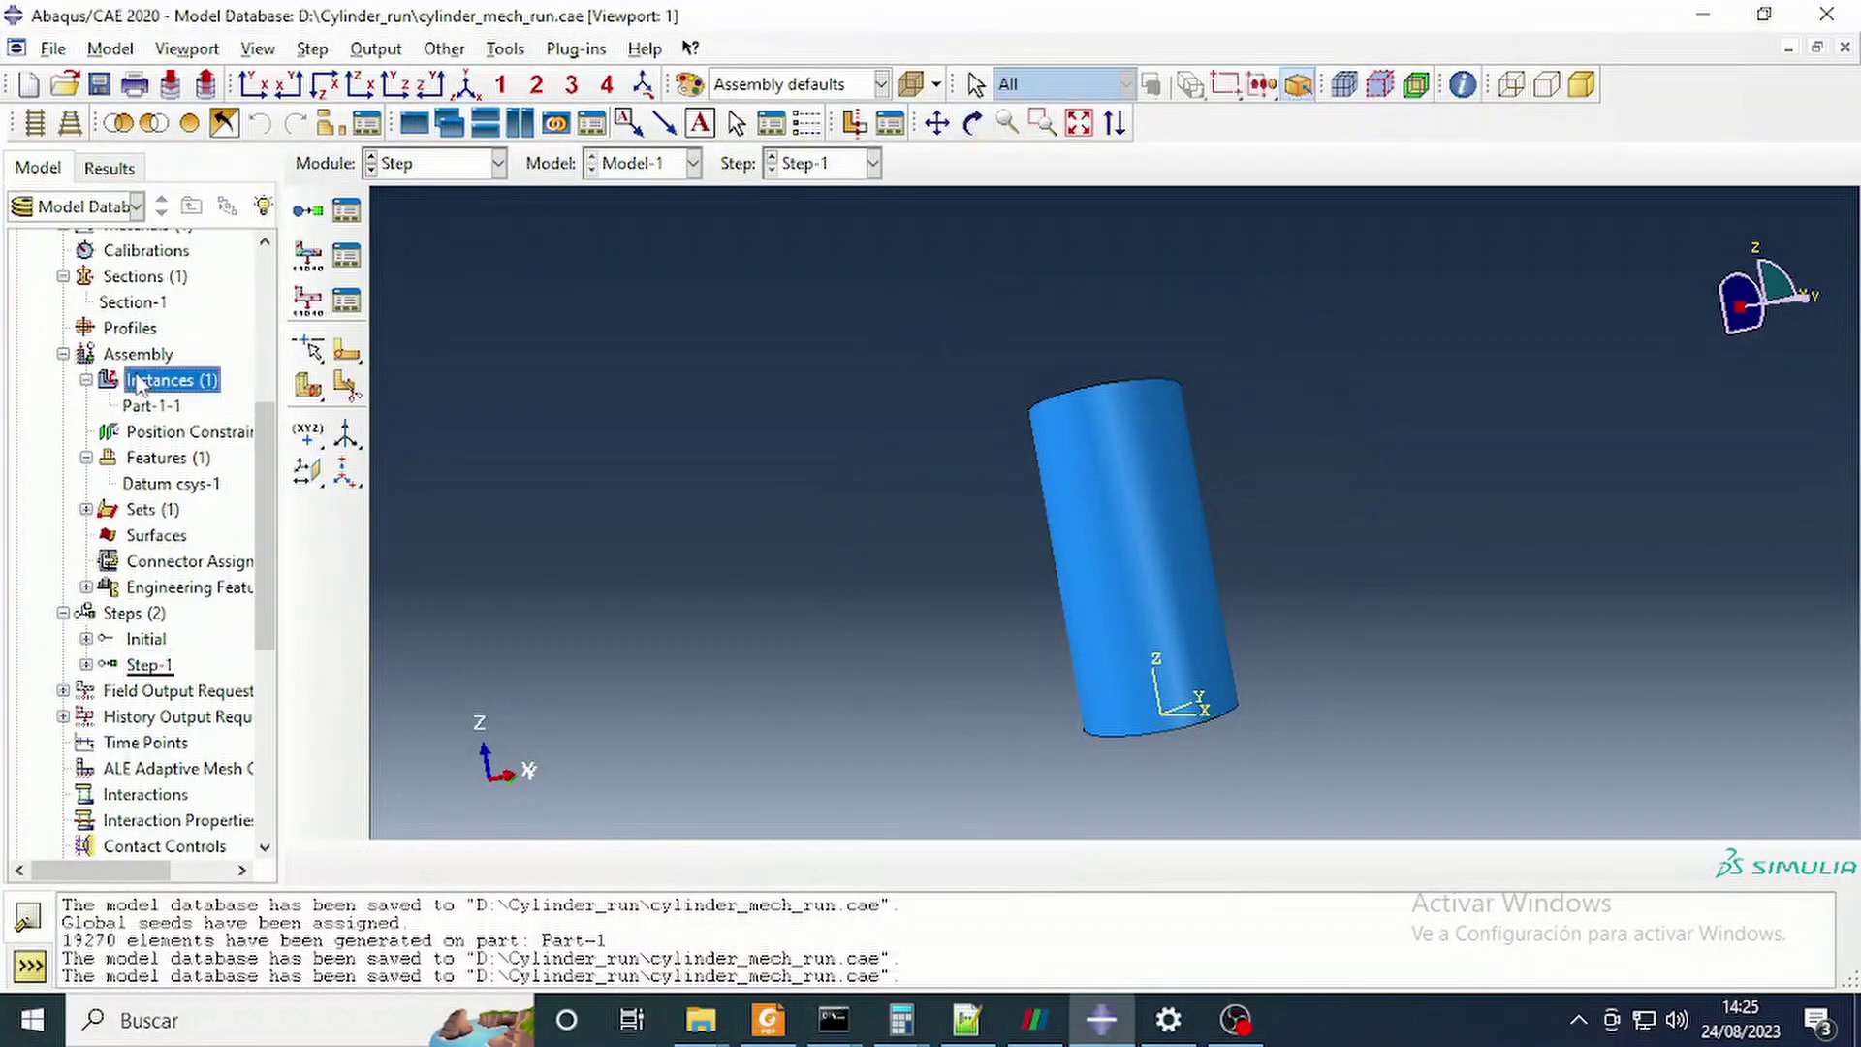
double_click(138, 381)
left_click(332, 303)
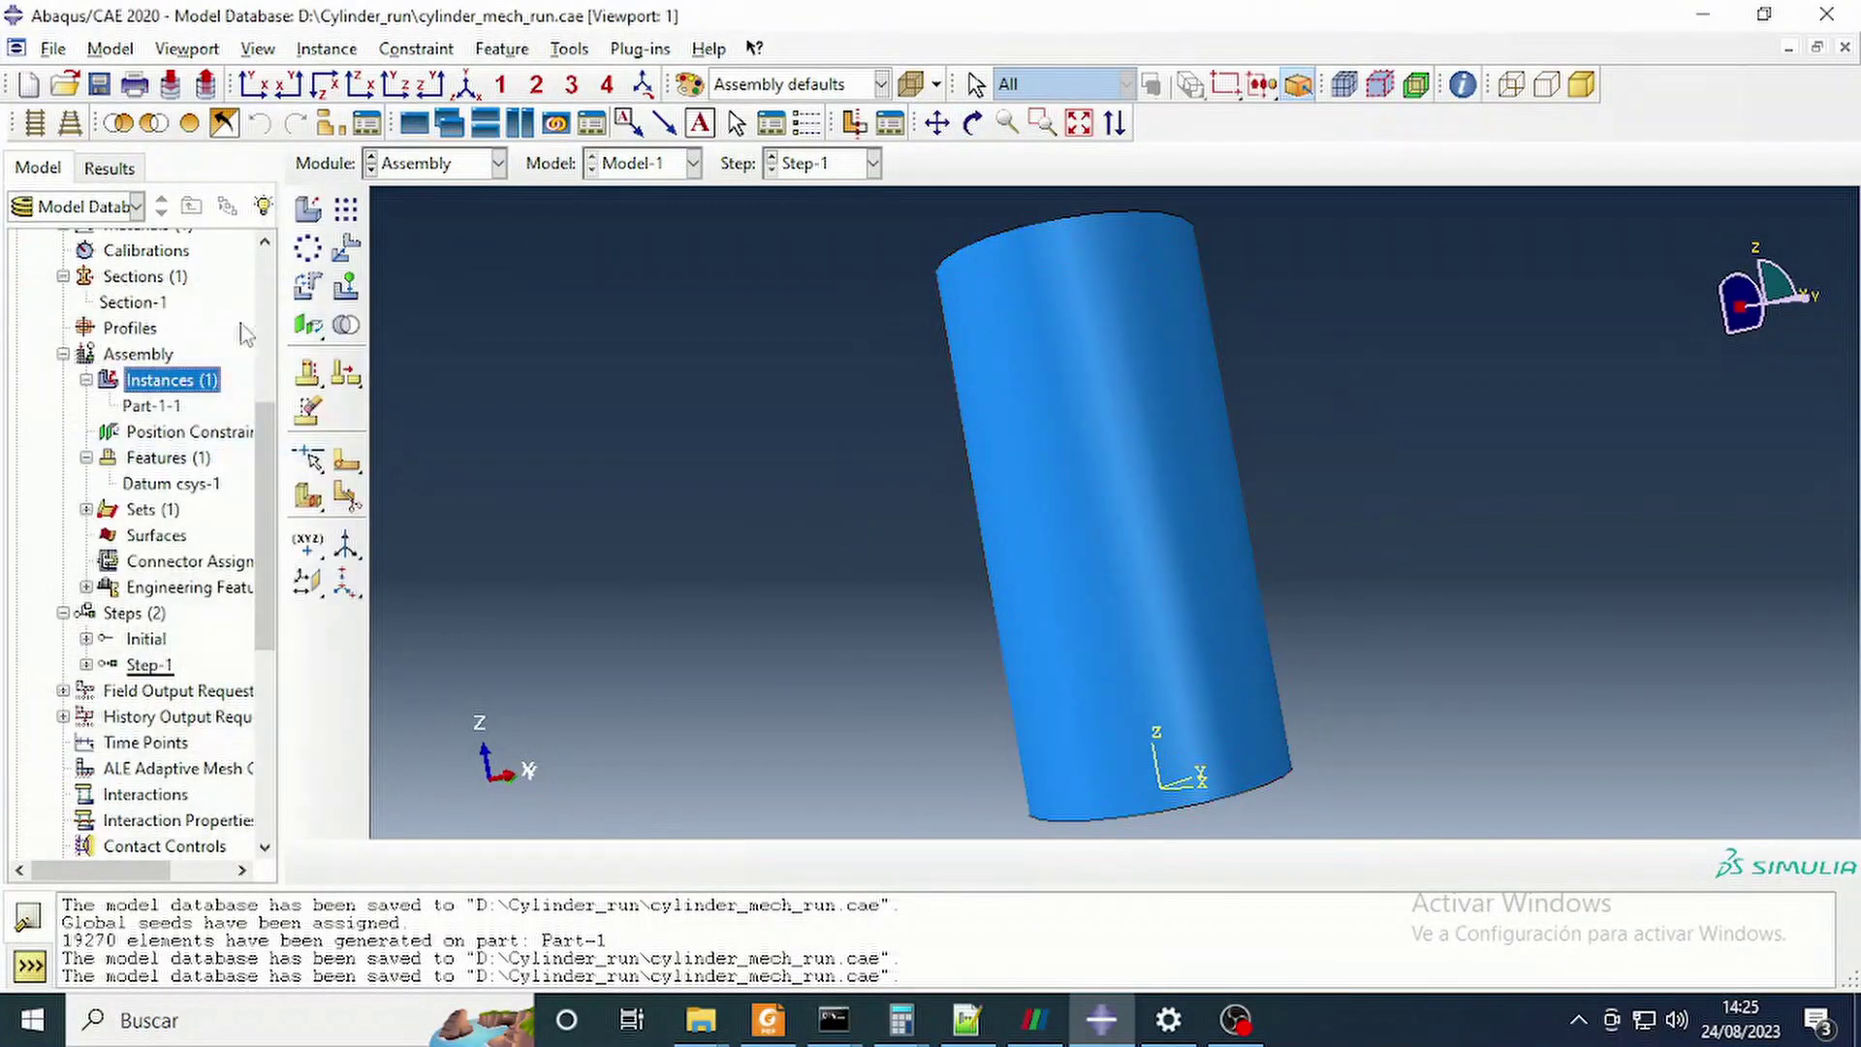
left_click(152, 359)
left_click(484, 163)
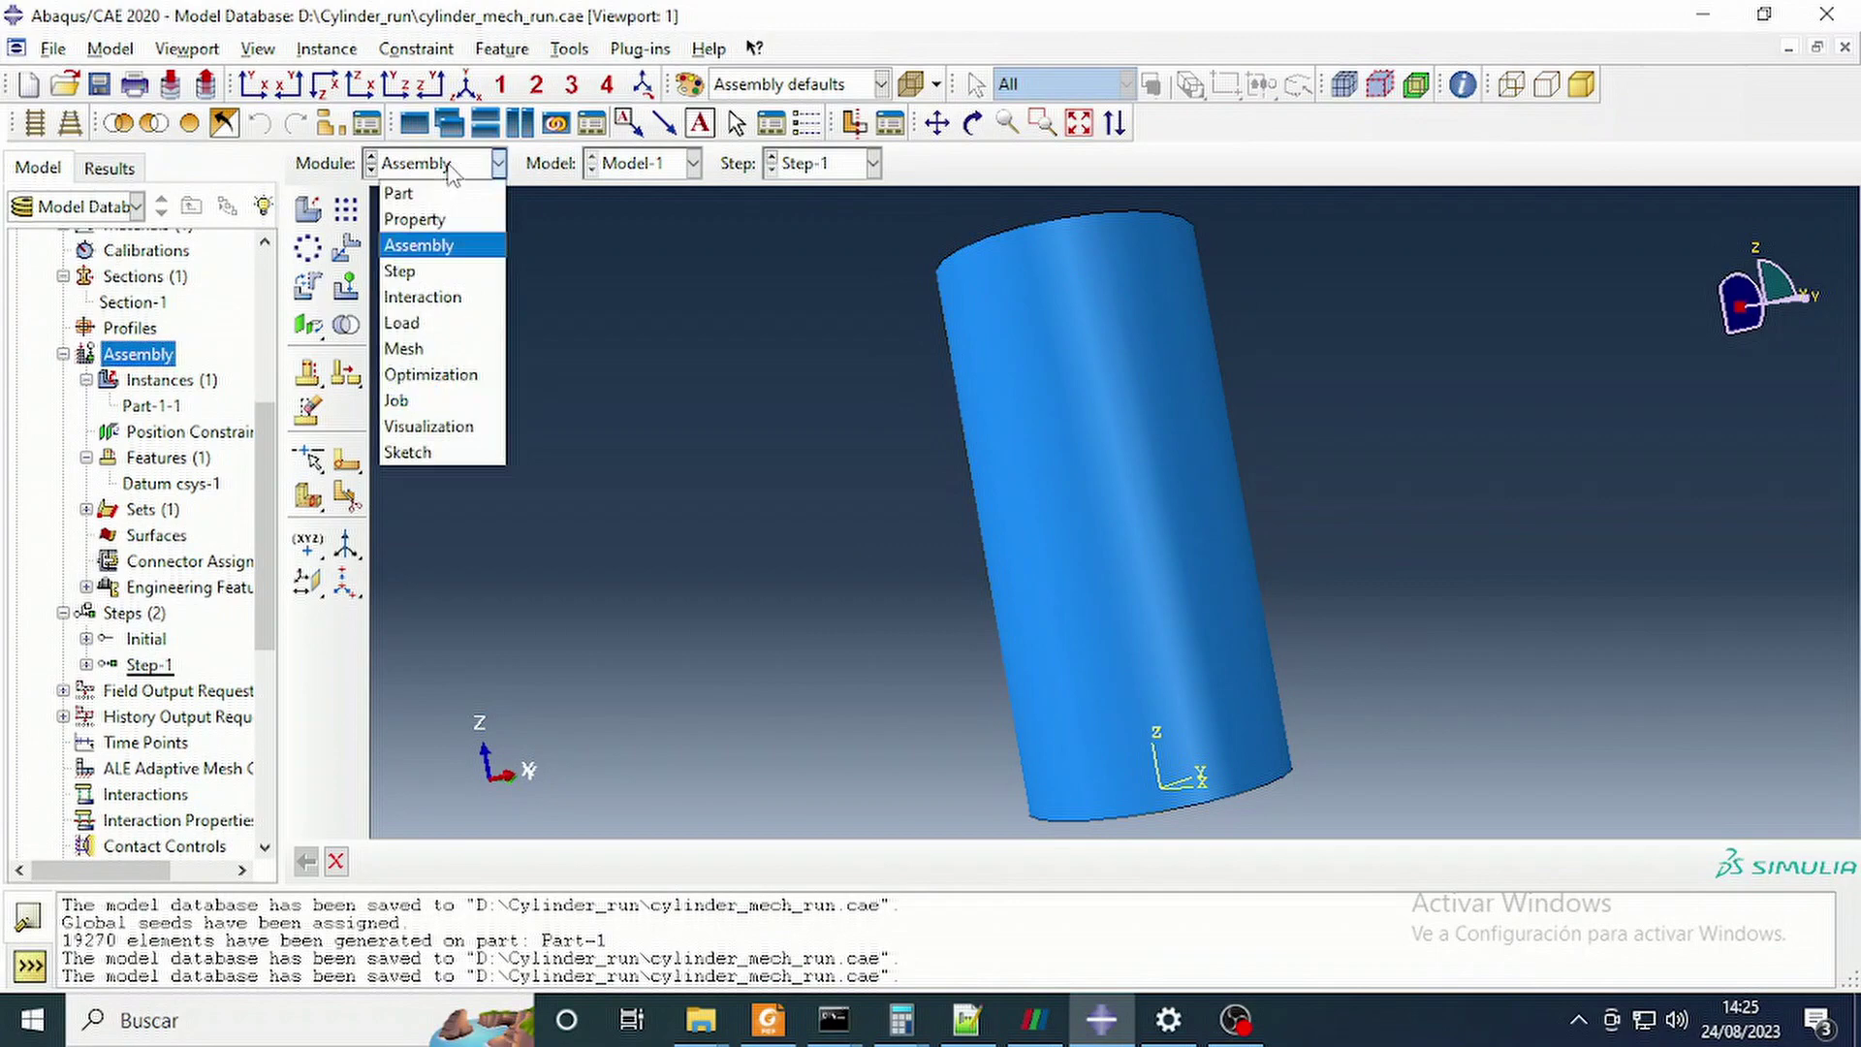
left_click(436, 345)
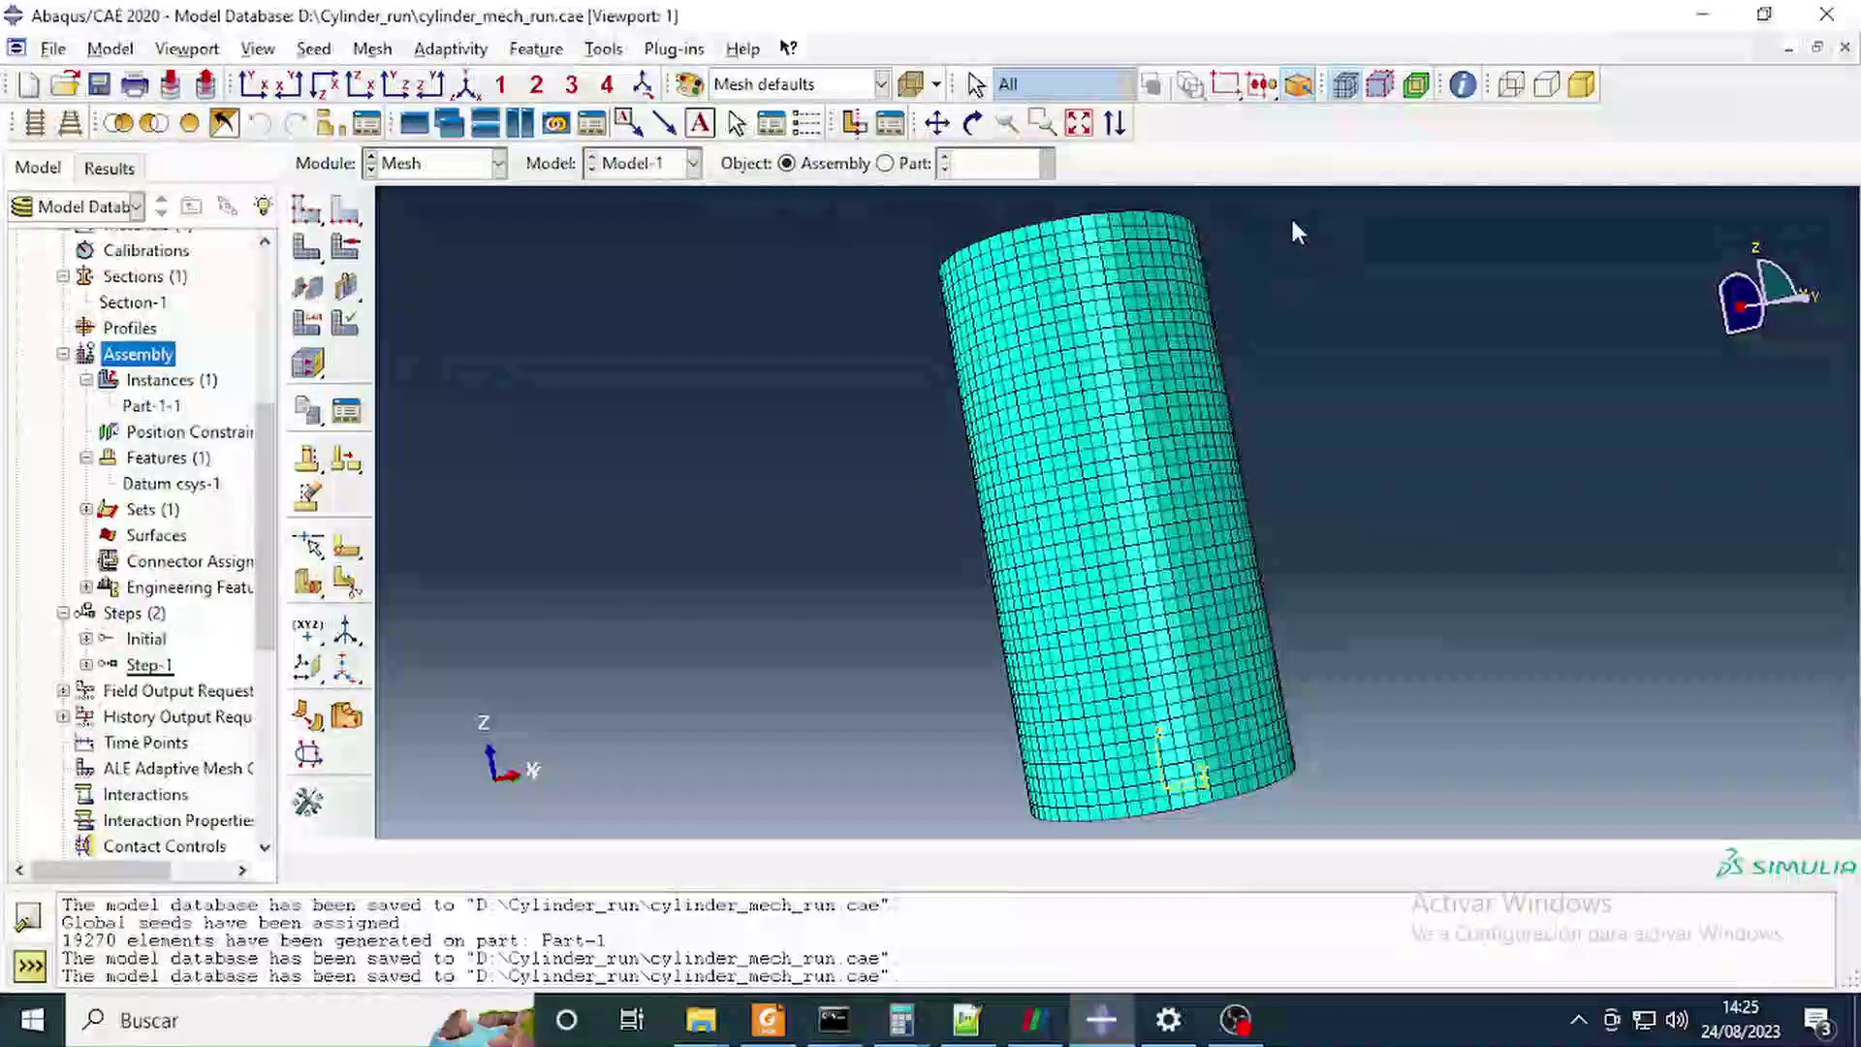
Show the meshed cylinder side-on in the Y-Z plane with perspective off and translucency on.
left_click(254, 85)
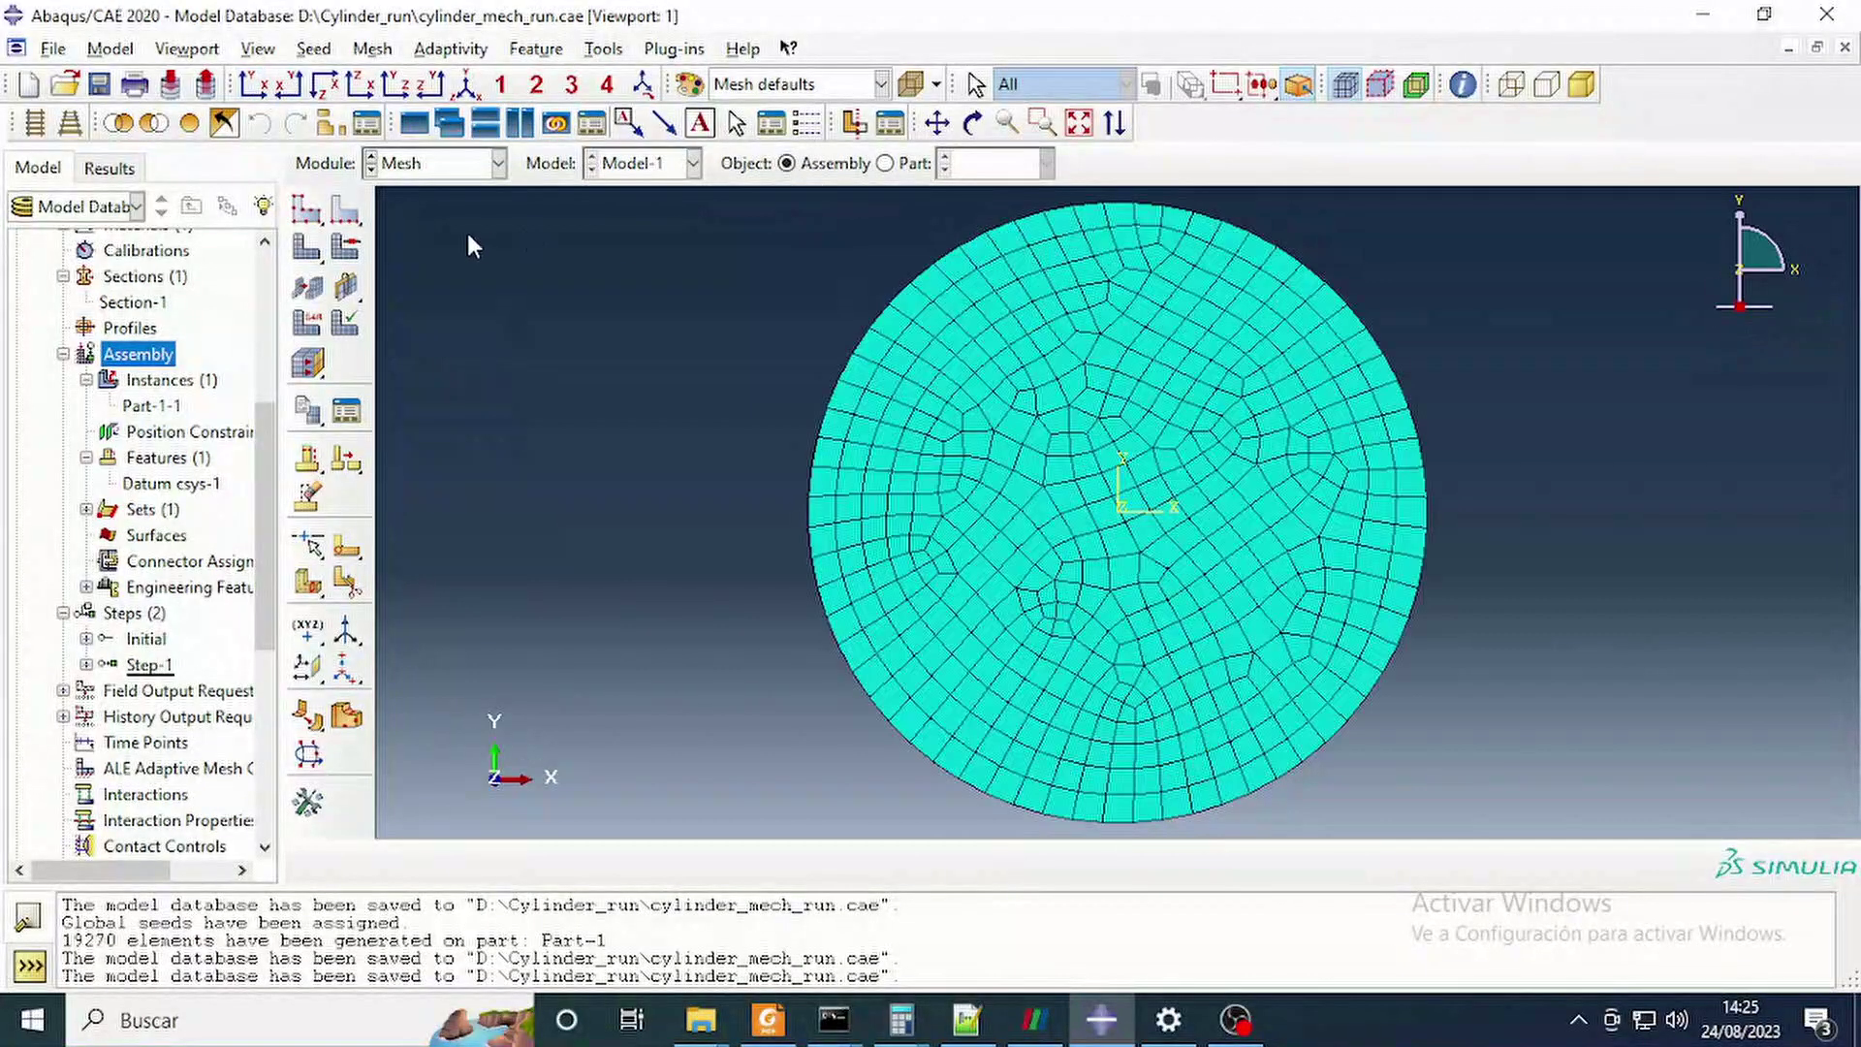
left_click(401, 85)
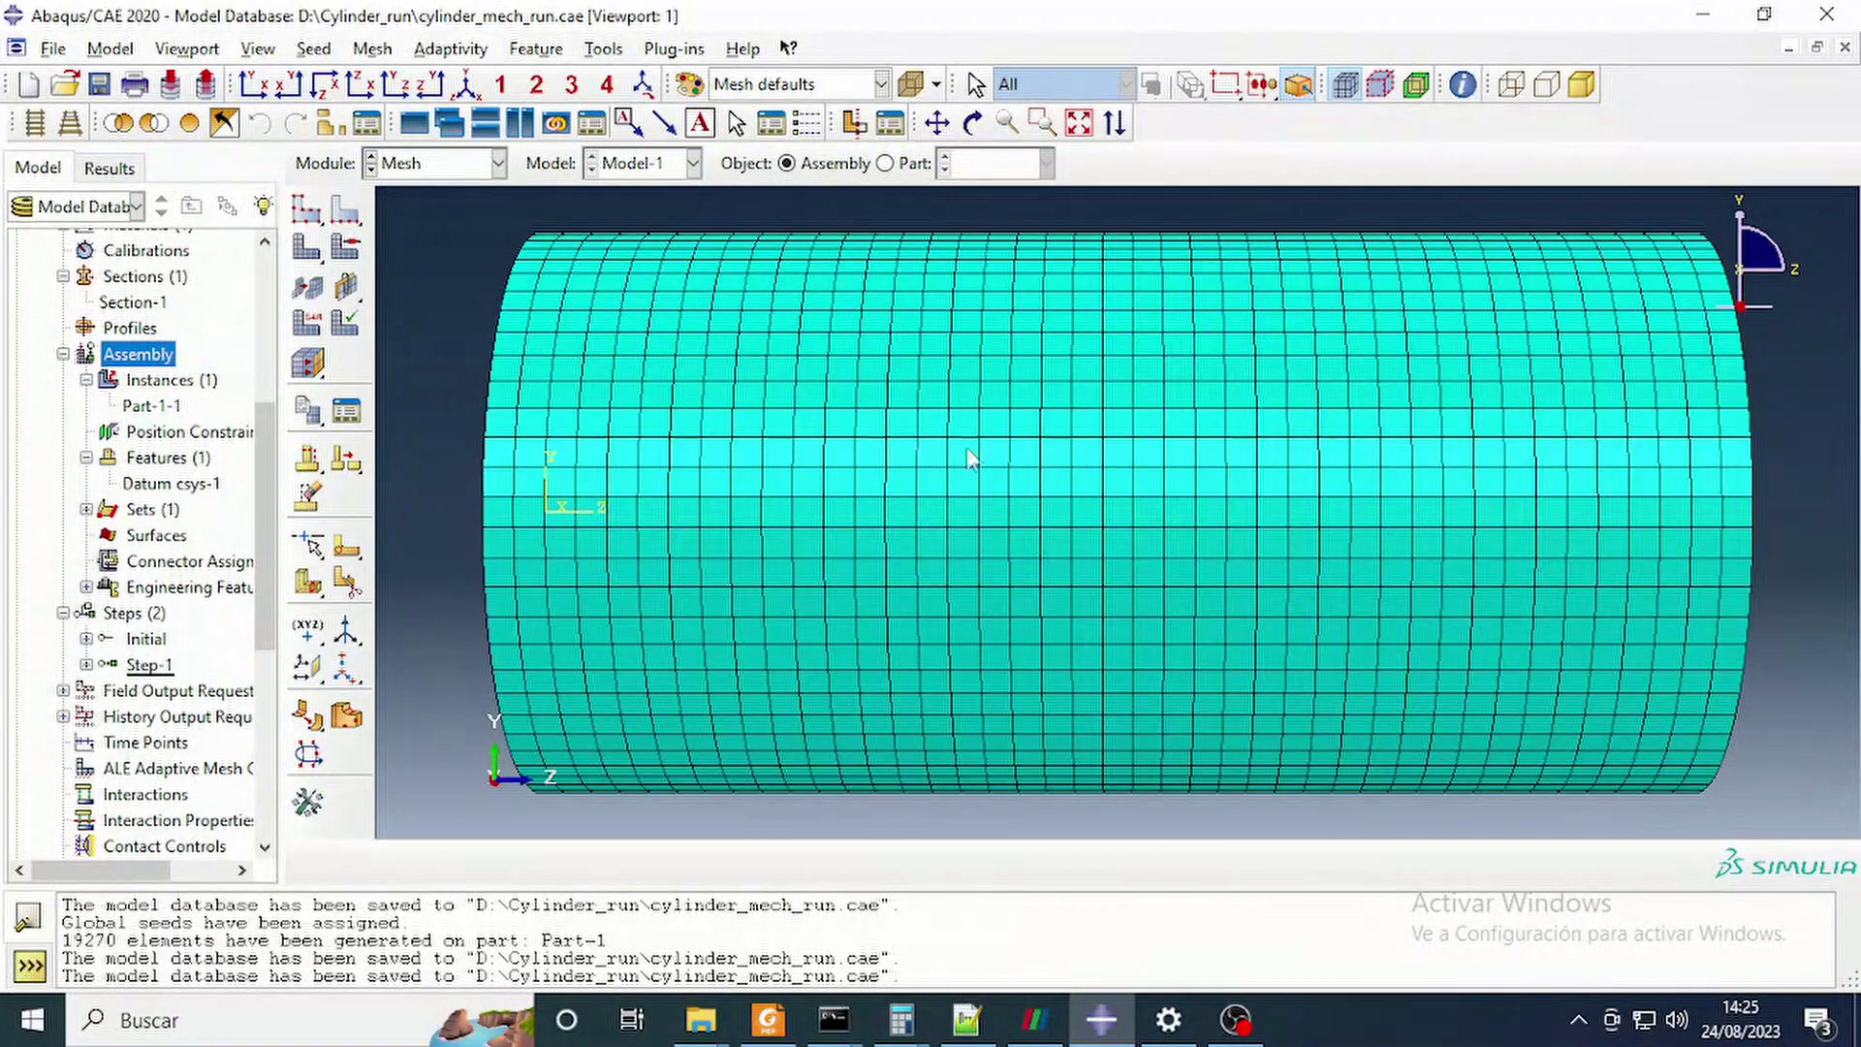
scroll(1003, 441, "down", 3)
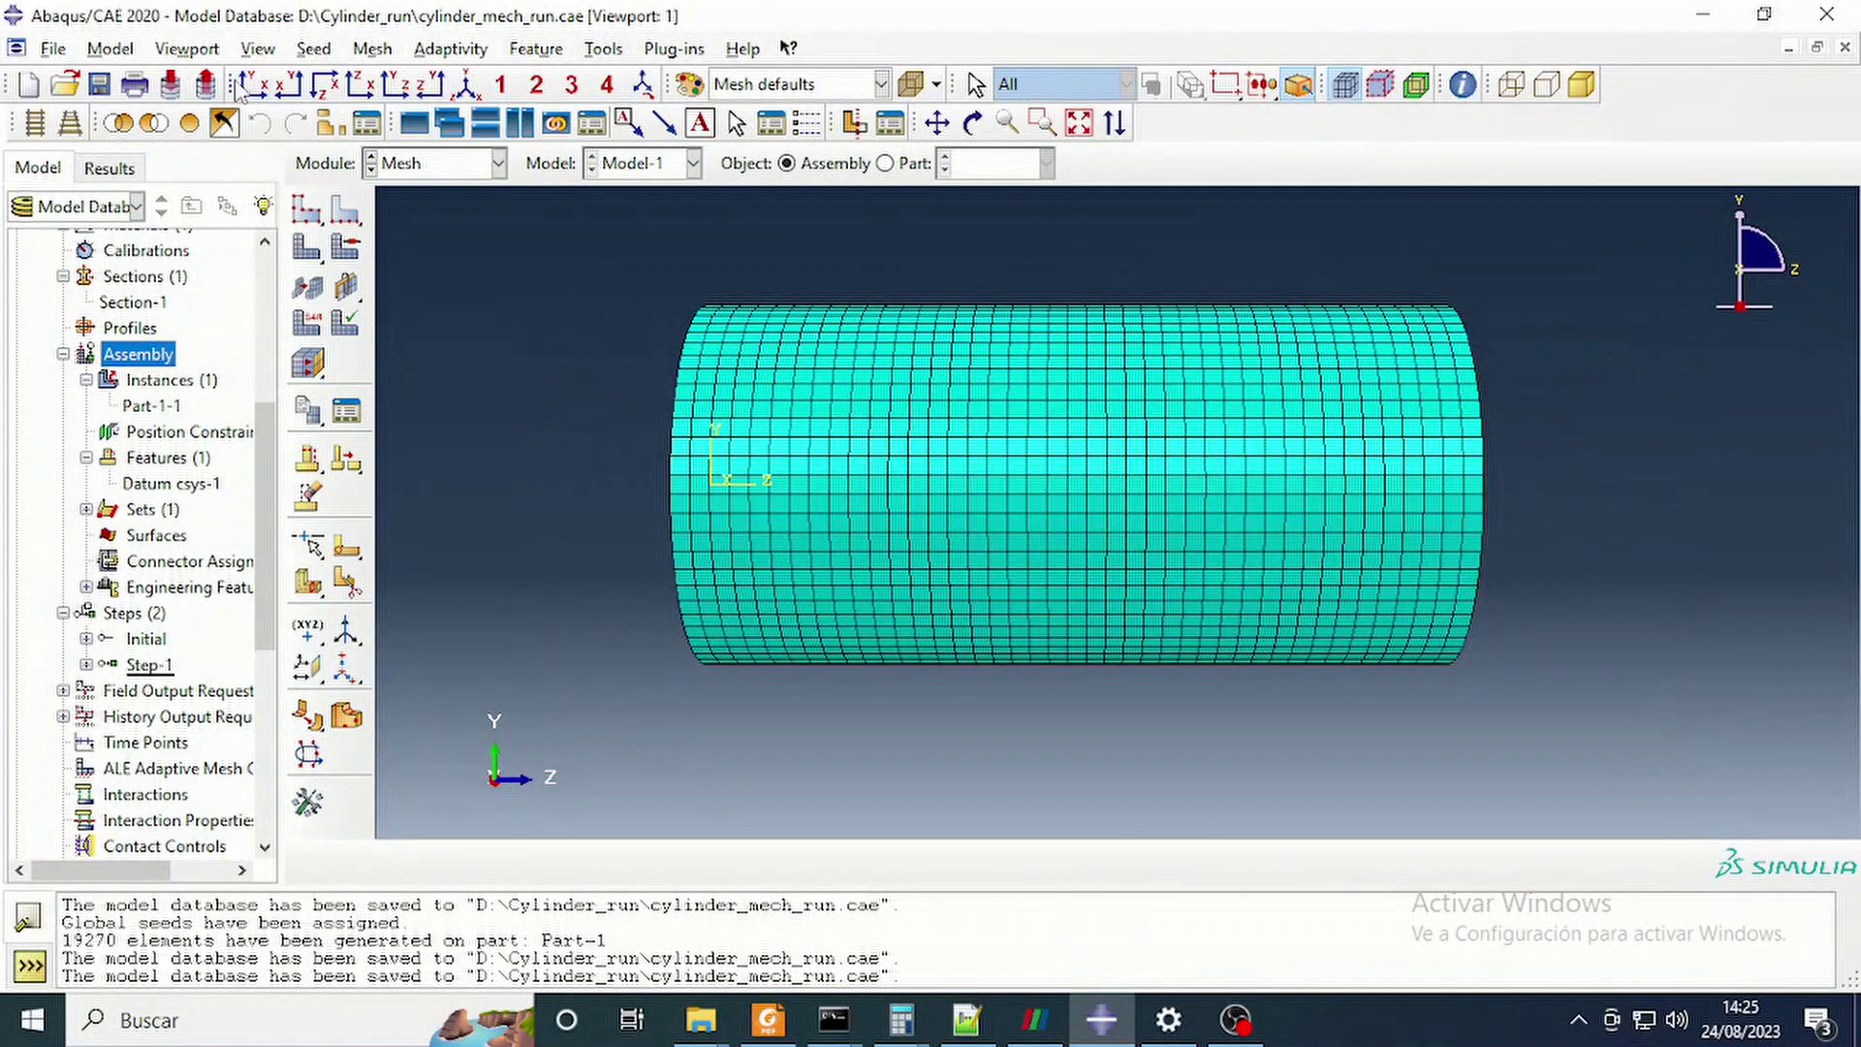
left_click(35, 128)
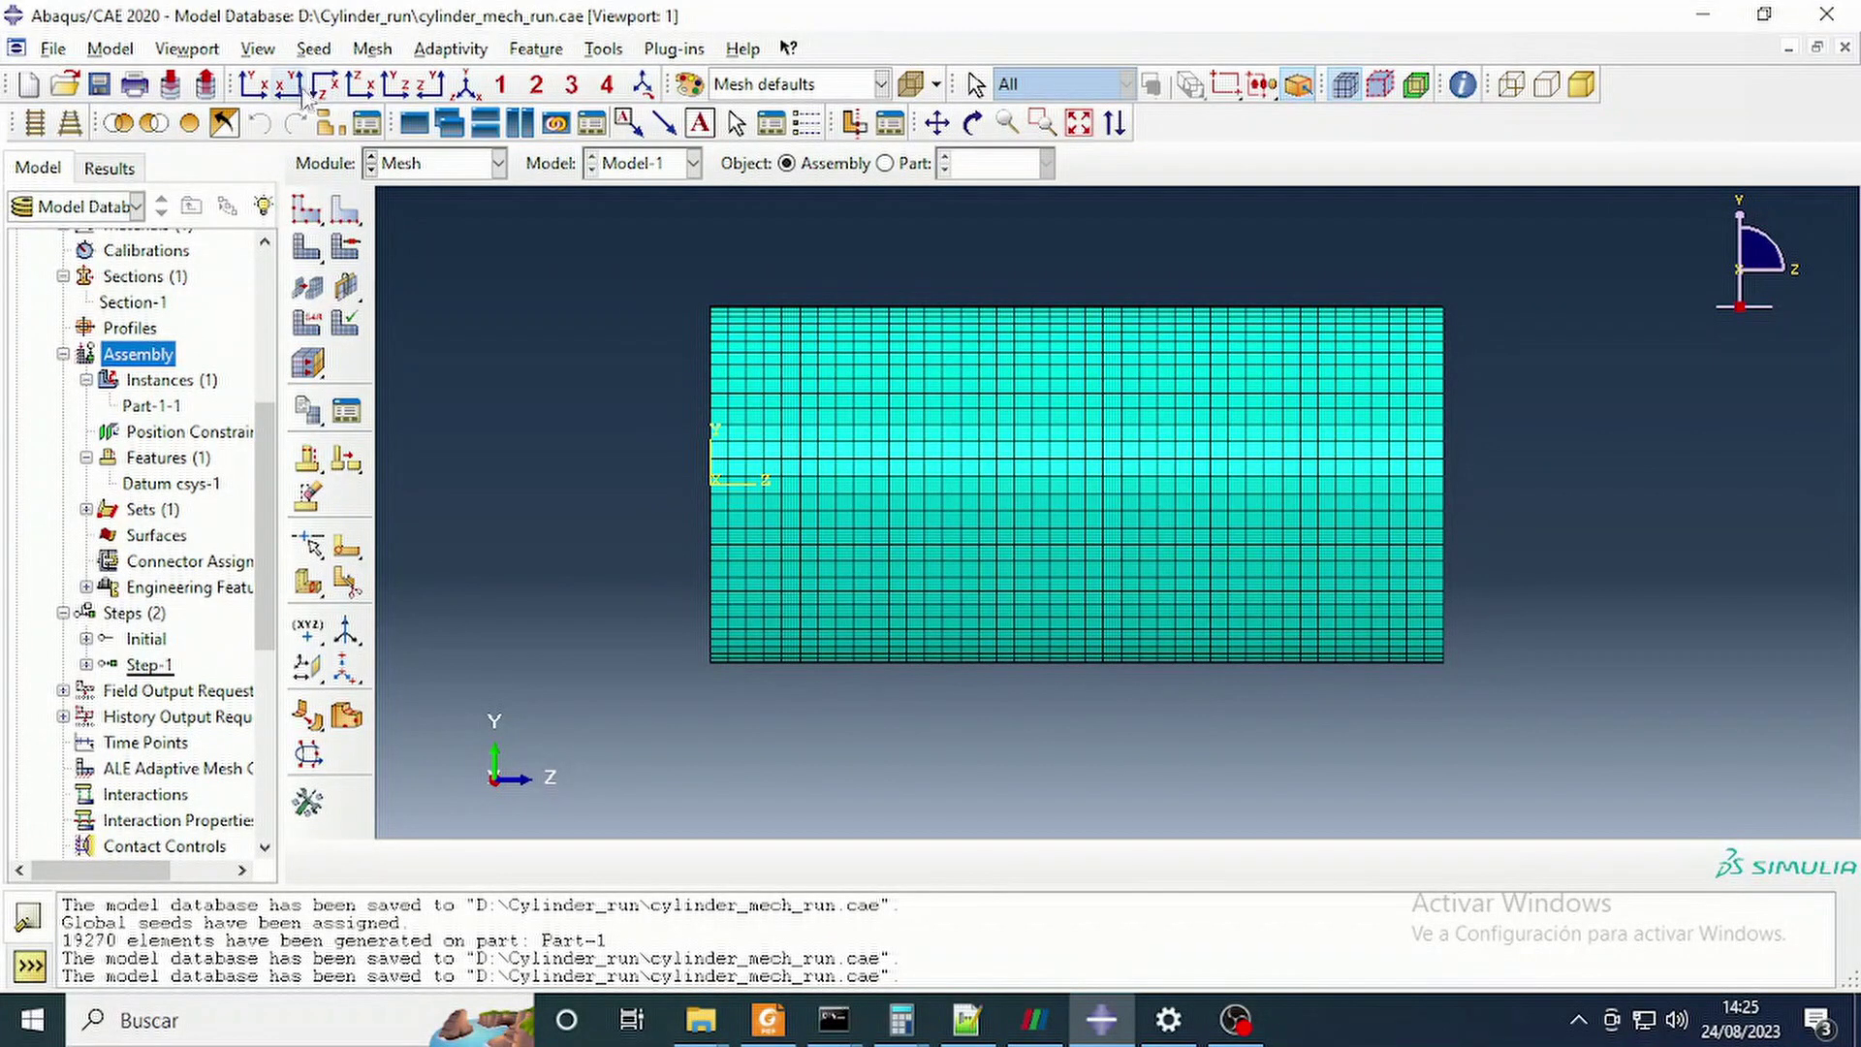
left_click(911, 89)
scroll(732, 403, "up", 2)
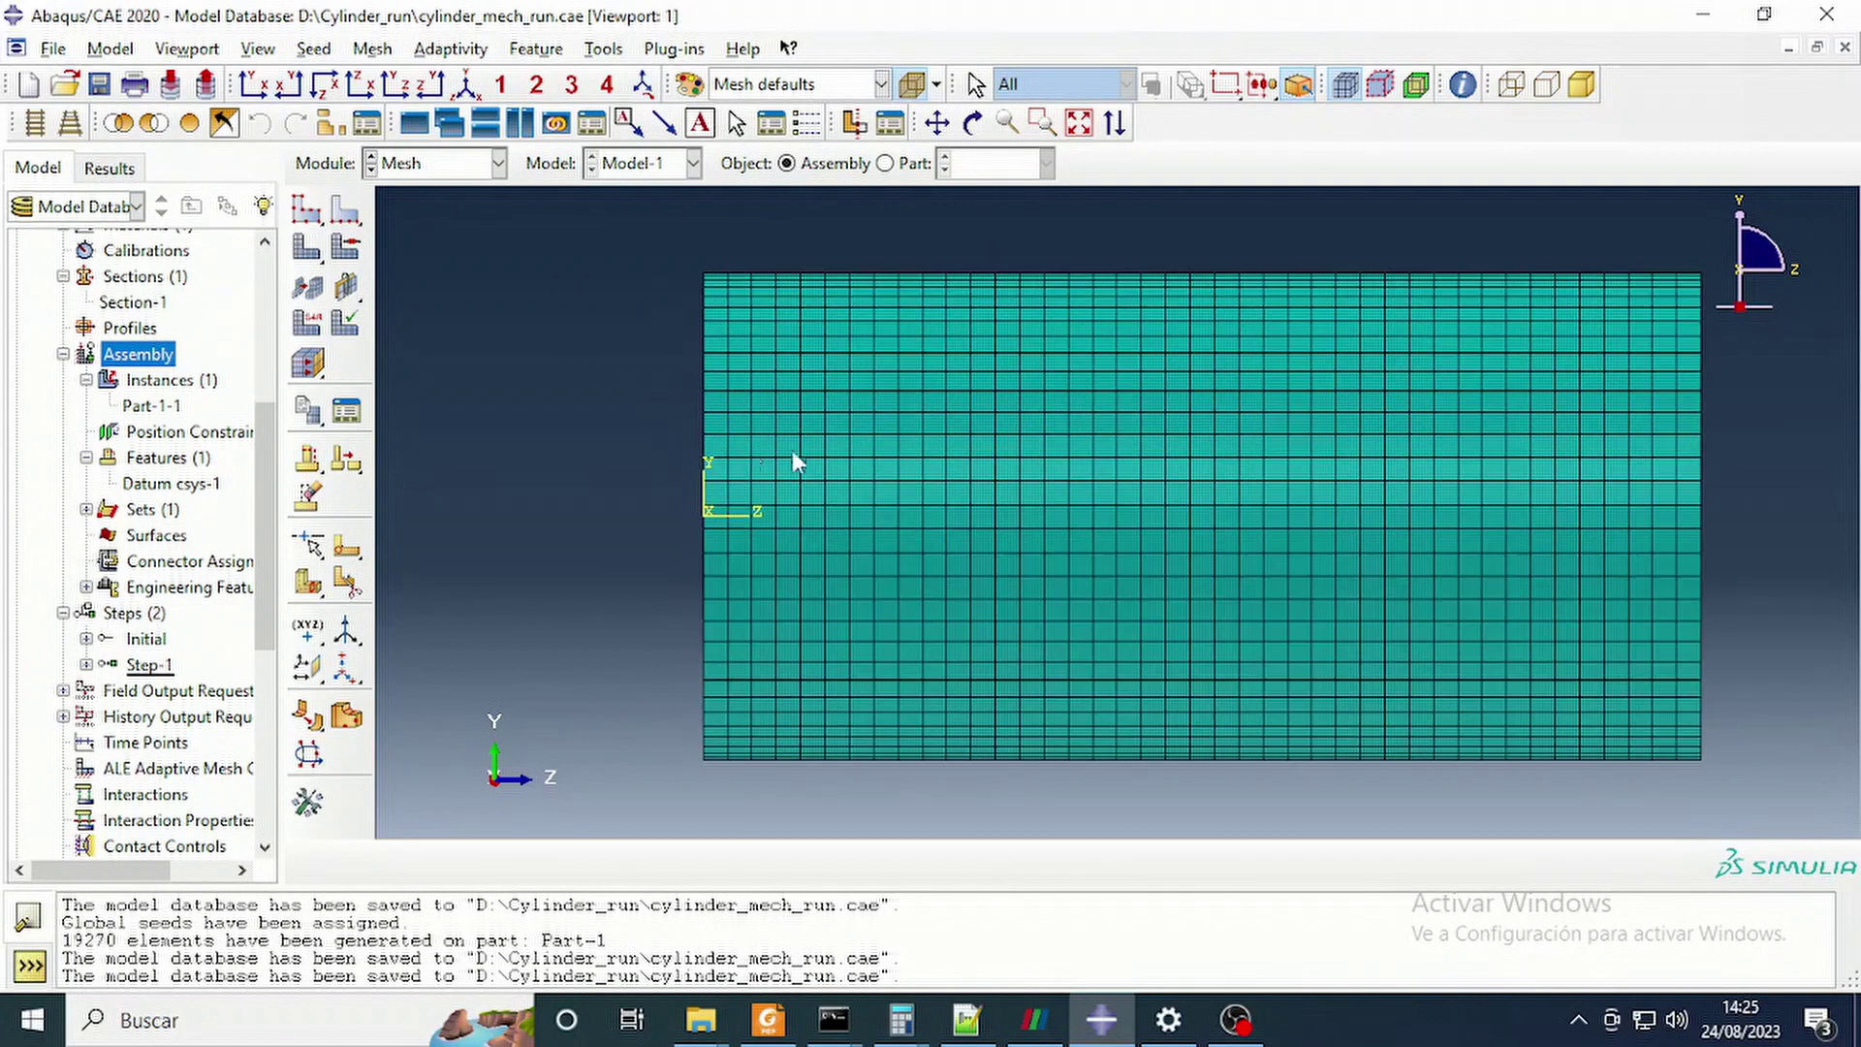
scroll(194, 751, "down", 3)
scroll(174, 698, "up", 4)
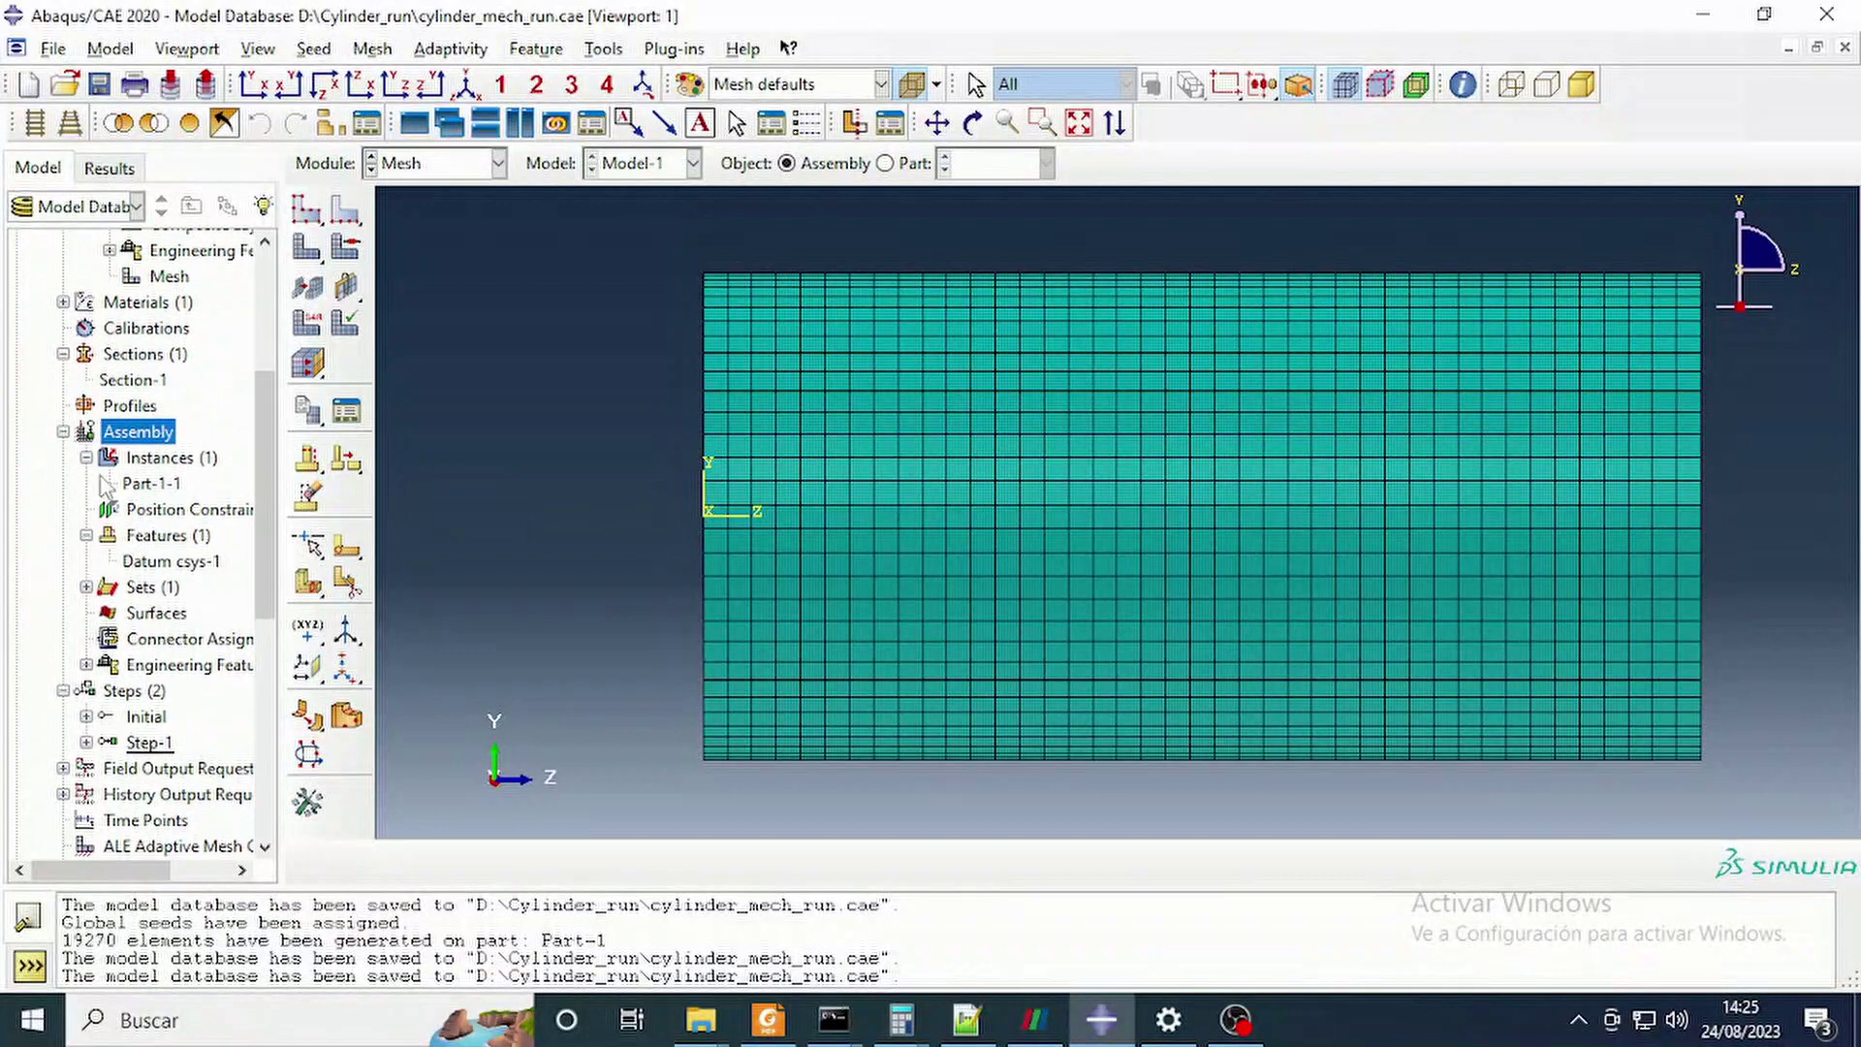
Create an assembly node set from the three node layers at the cylinder's origin end.
left_click(87, 587)
right_click(140, 587)
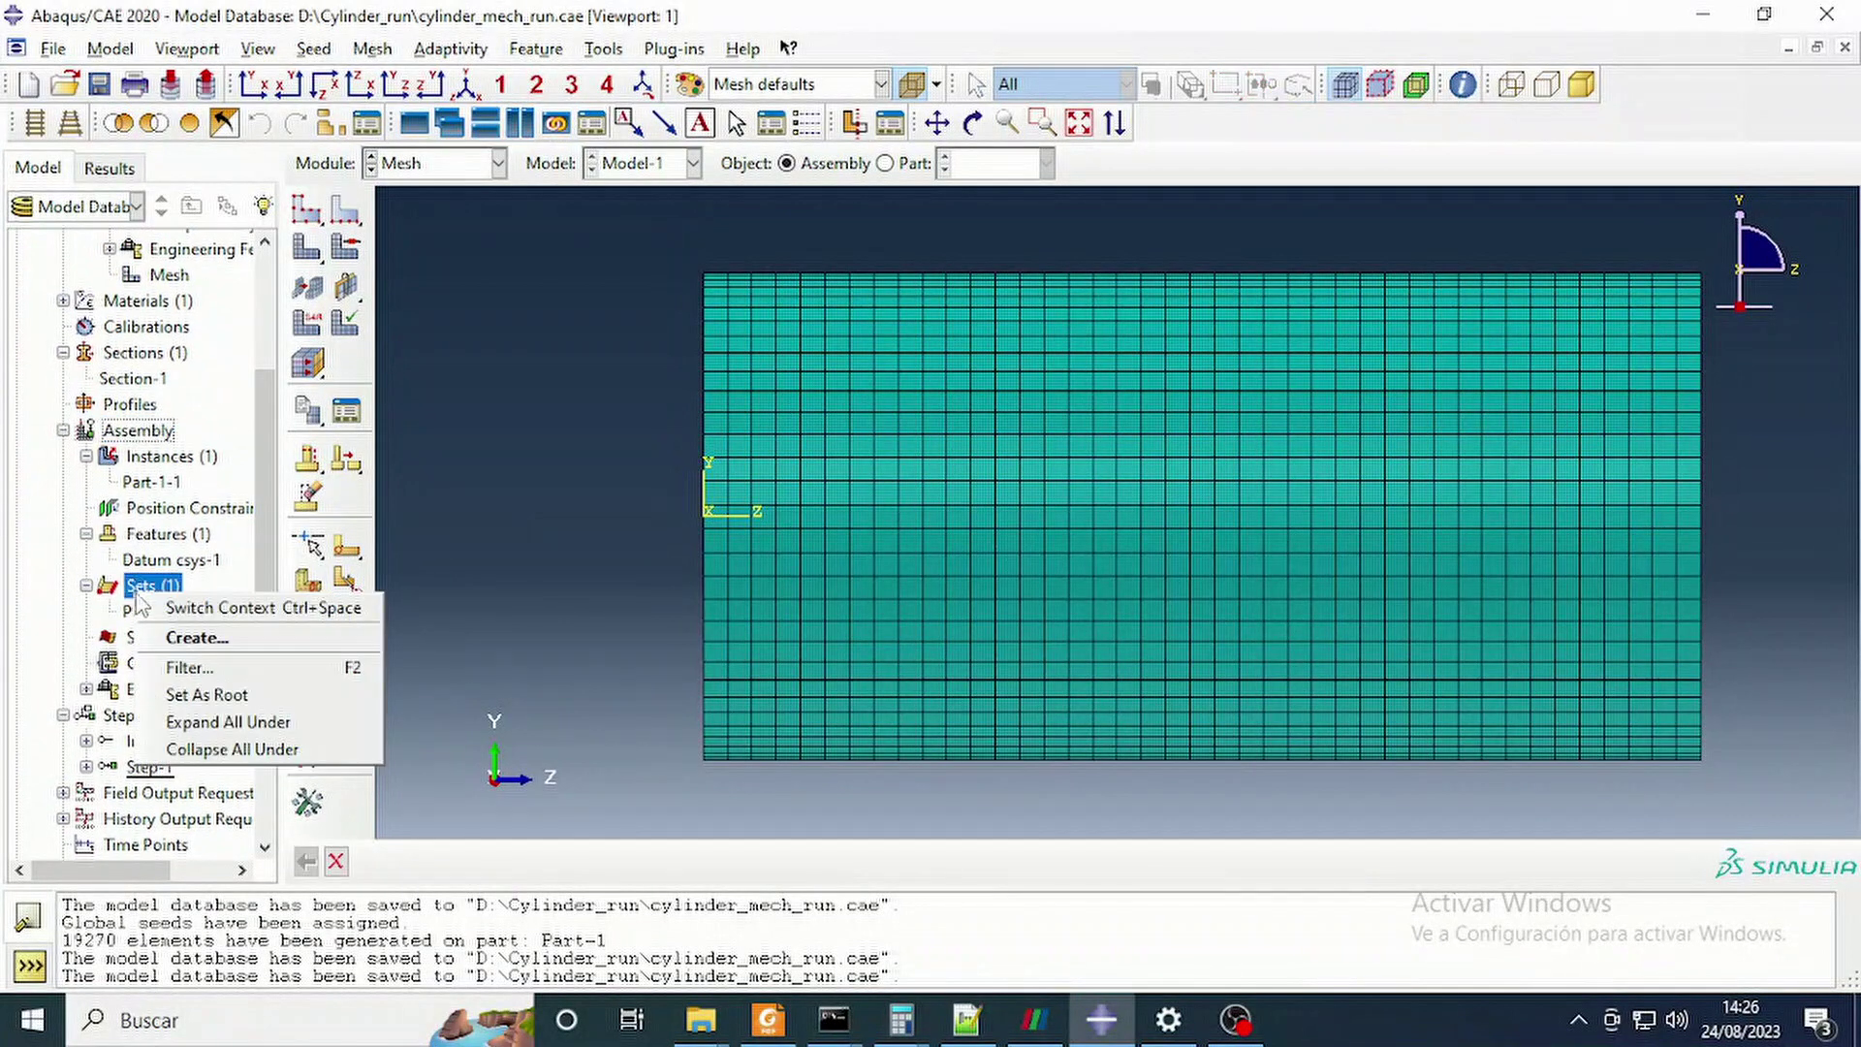
left_click(198, 637)
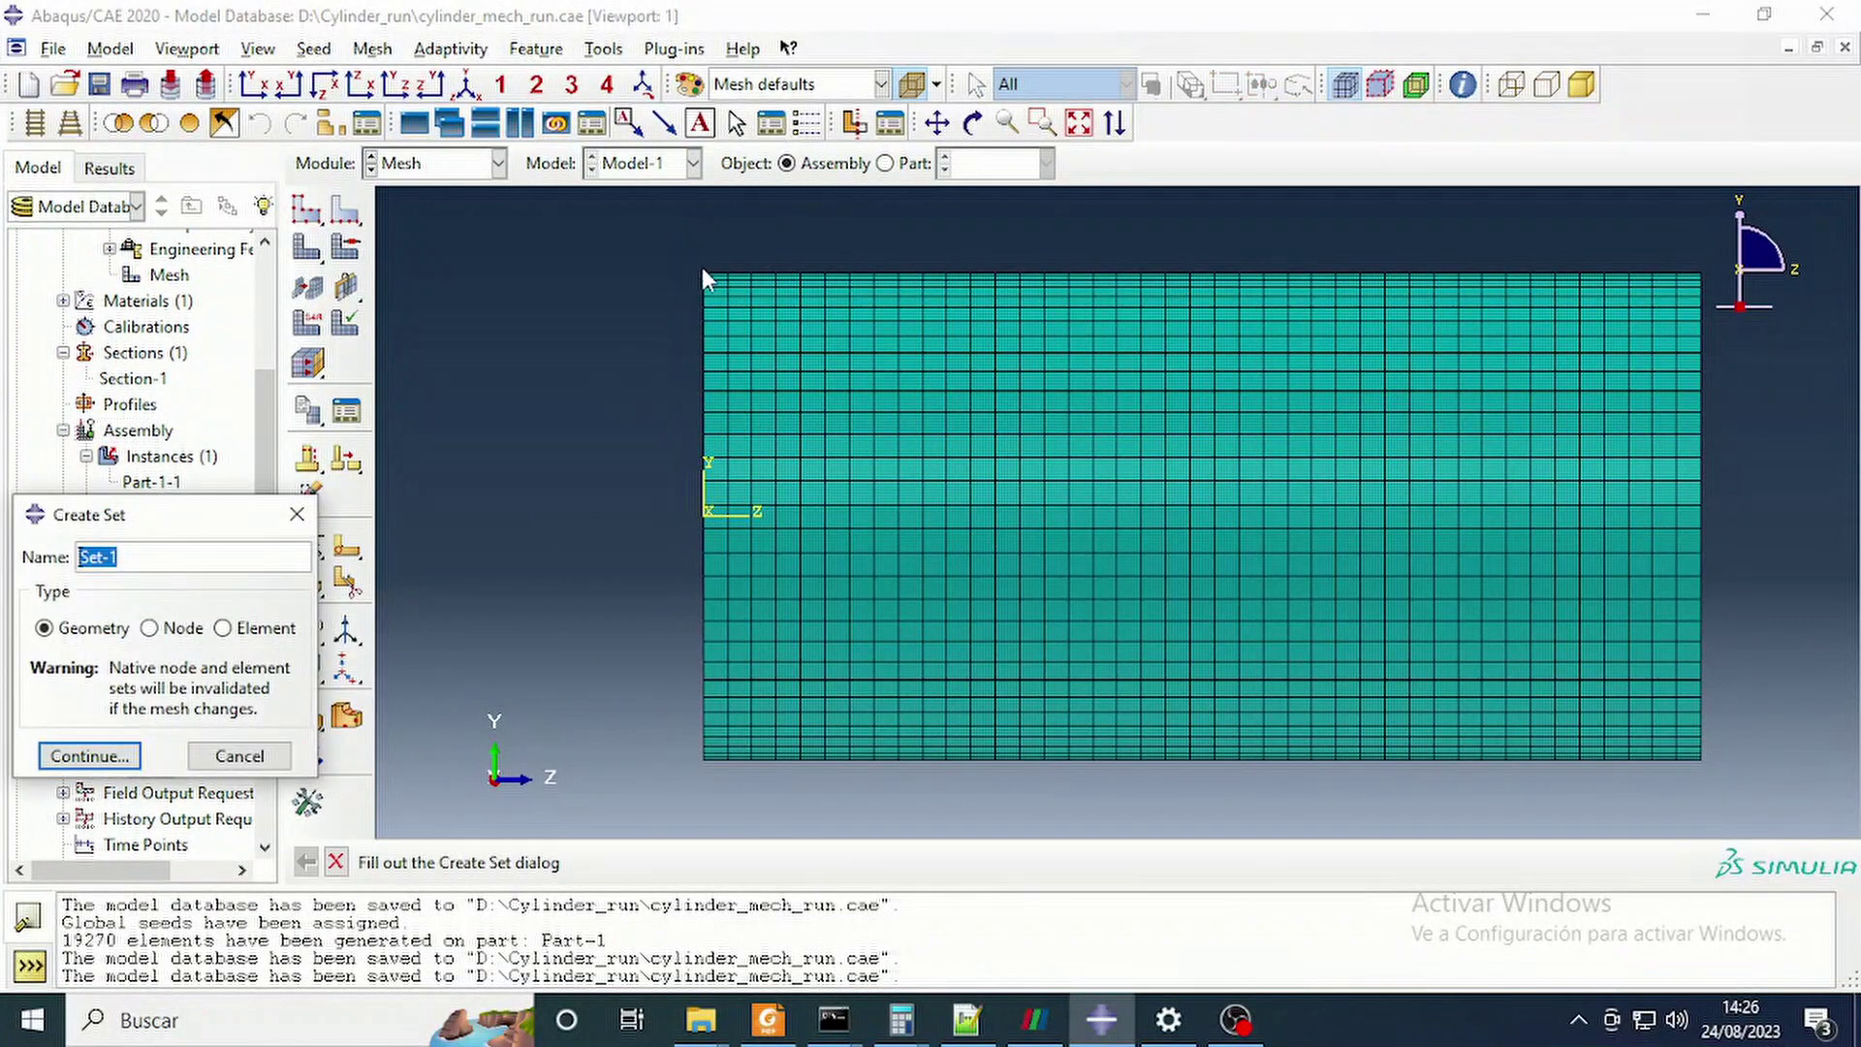
left_click(149, 628)
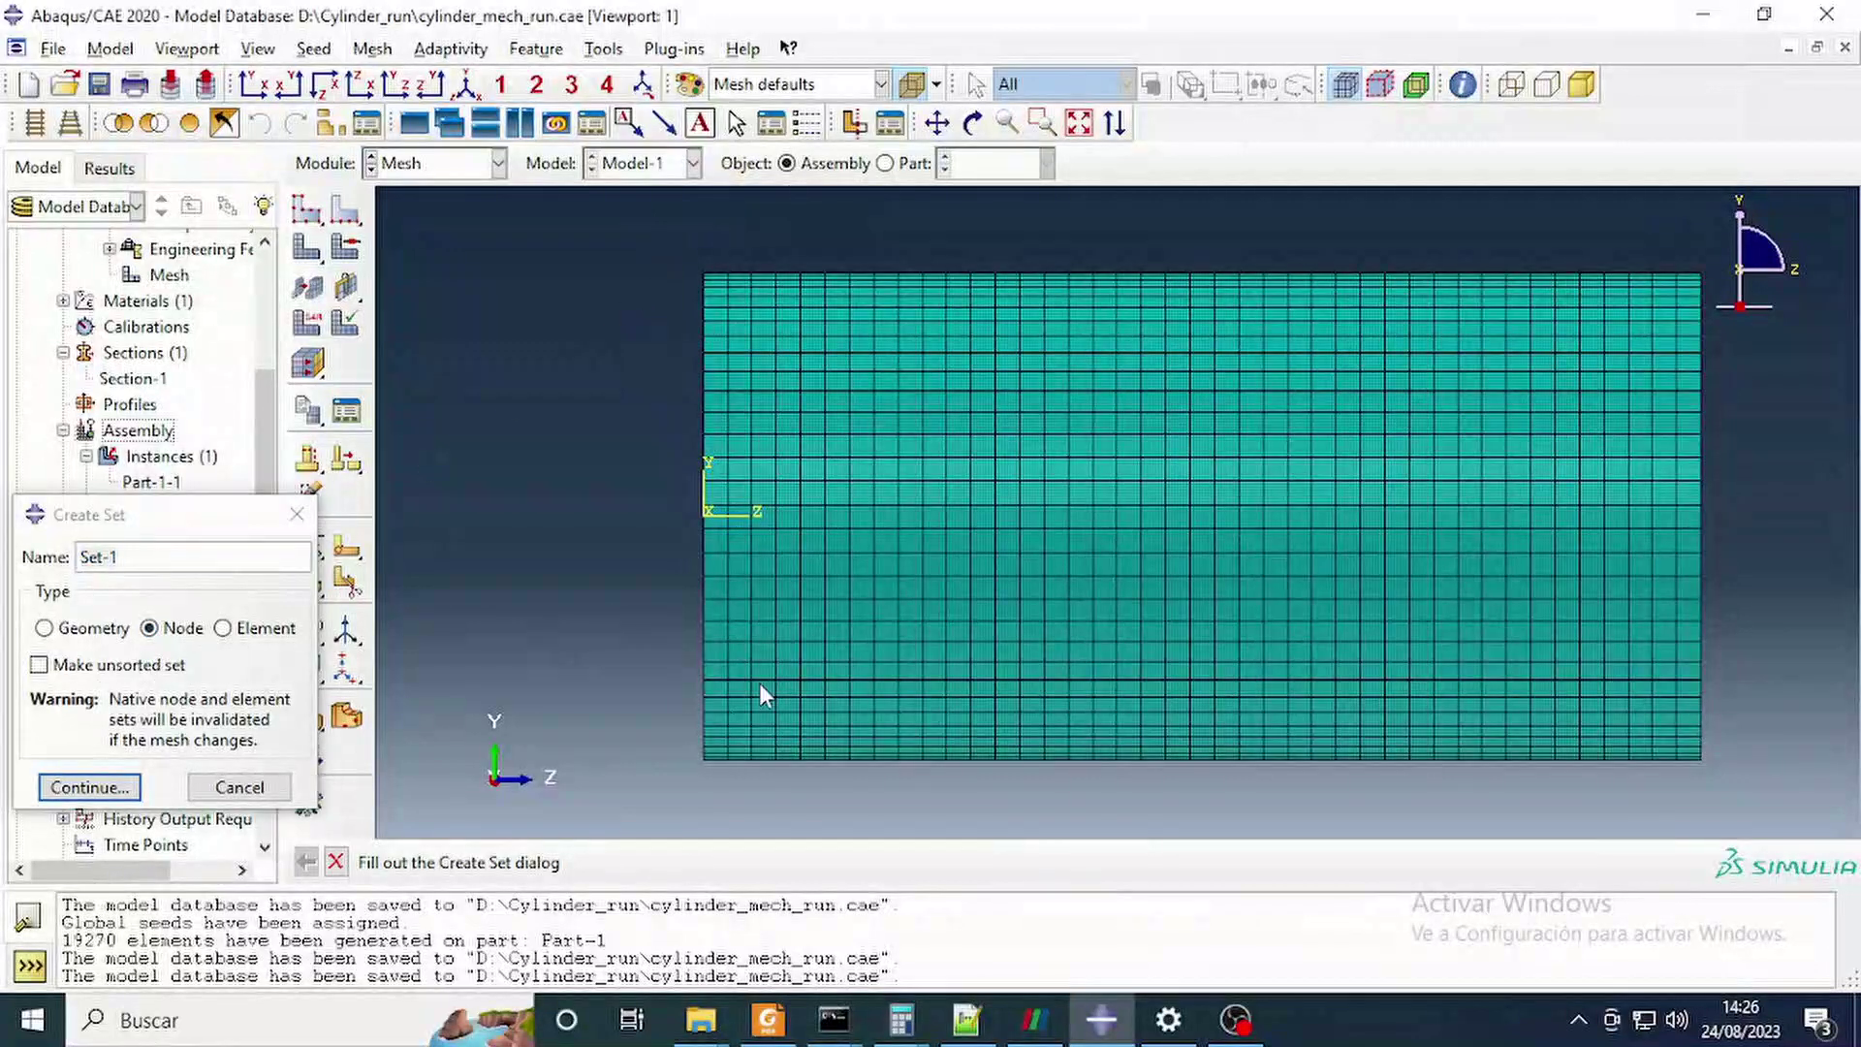
left_click(89, 787)
left_click_drag(692, 234, 765, 787)
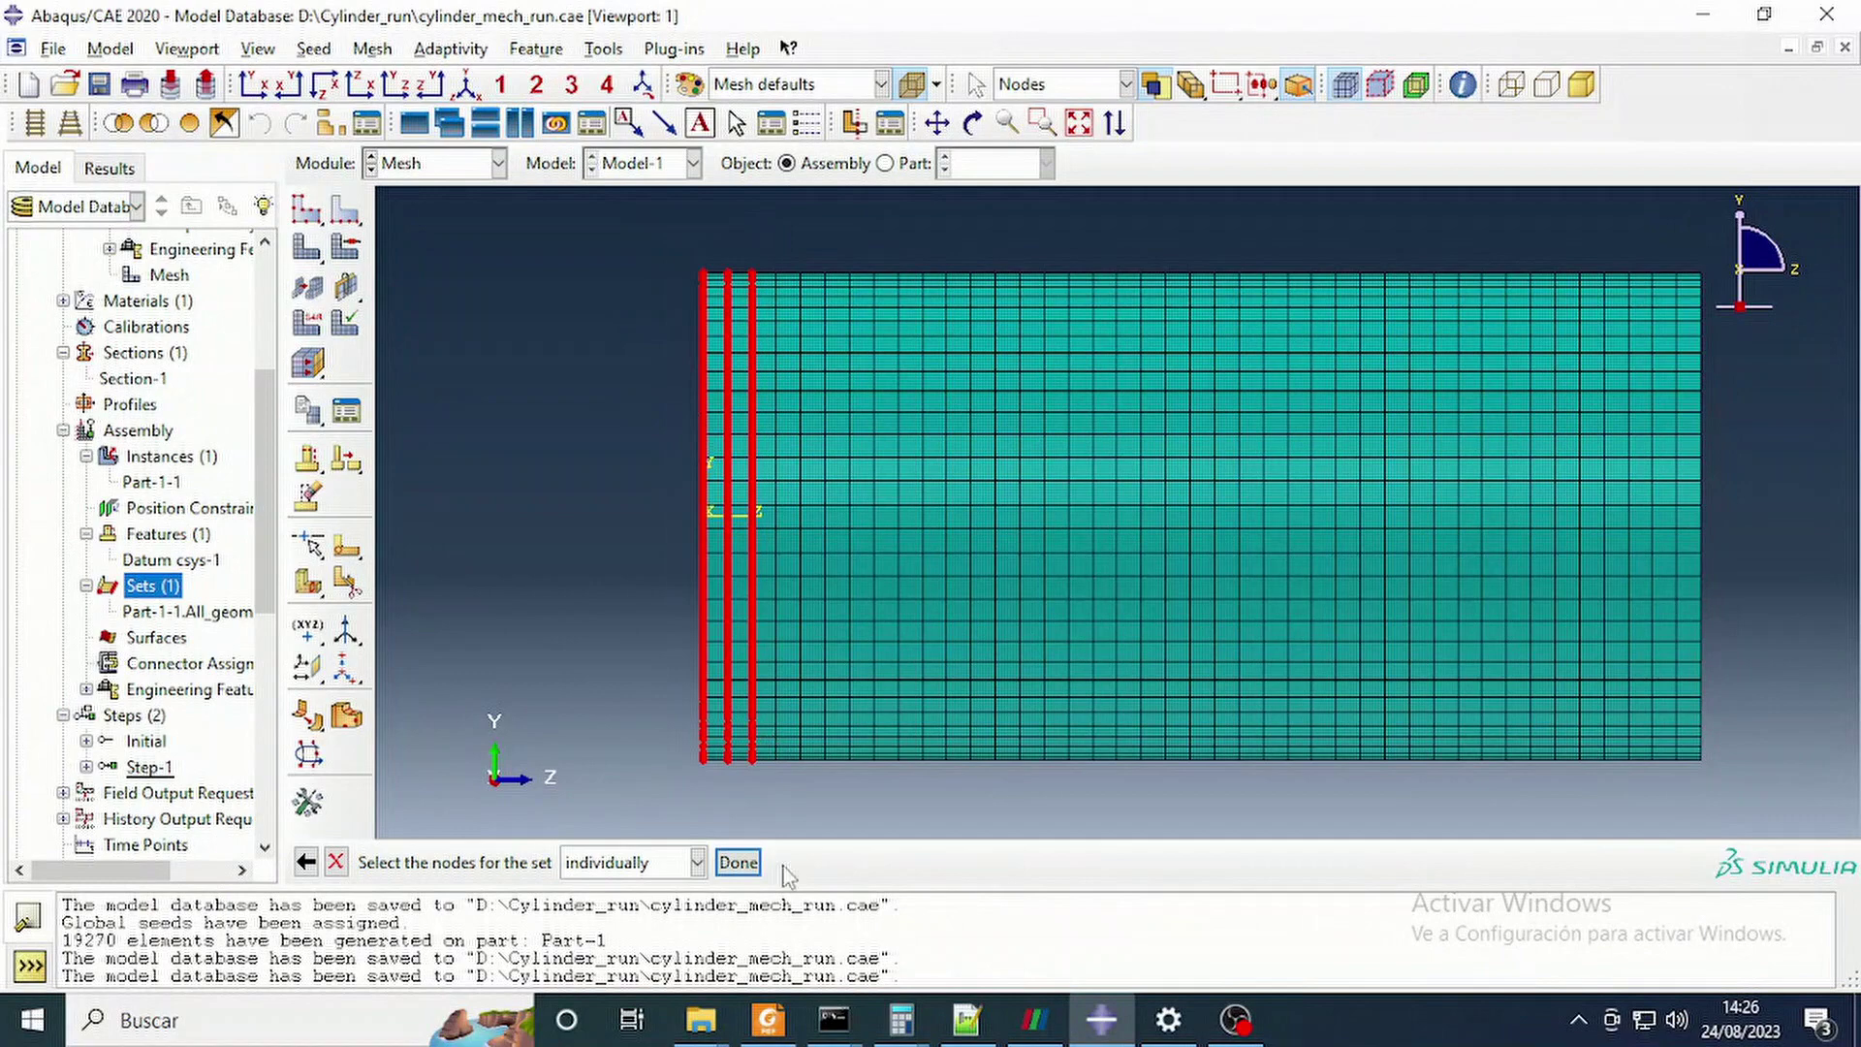
left_click(739, 861)
Rename the node set at the cylinder's origin end, Set-1, to Bottom.
left_click(141, 612)
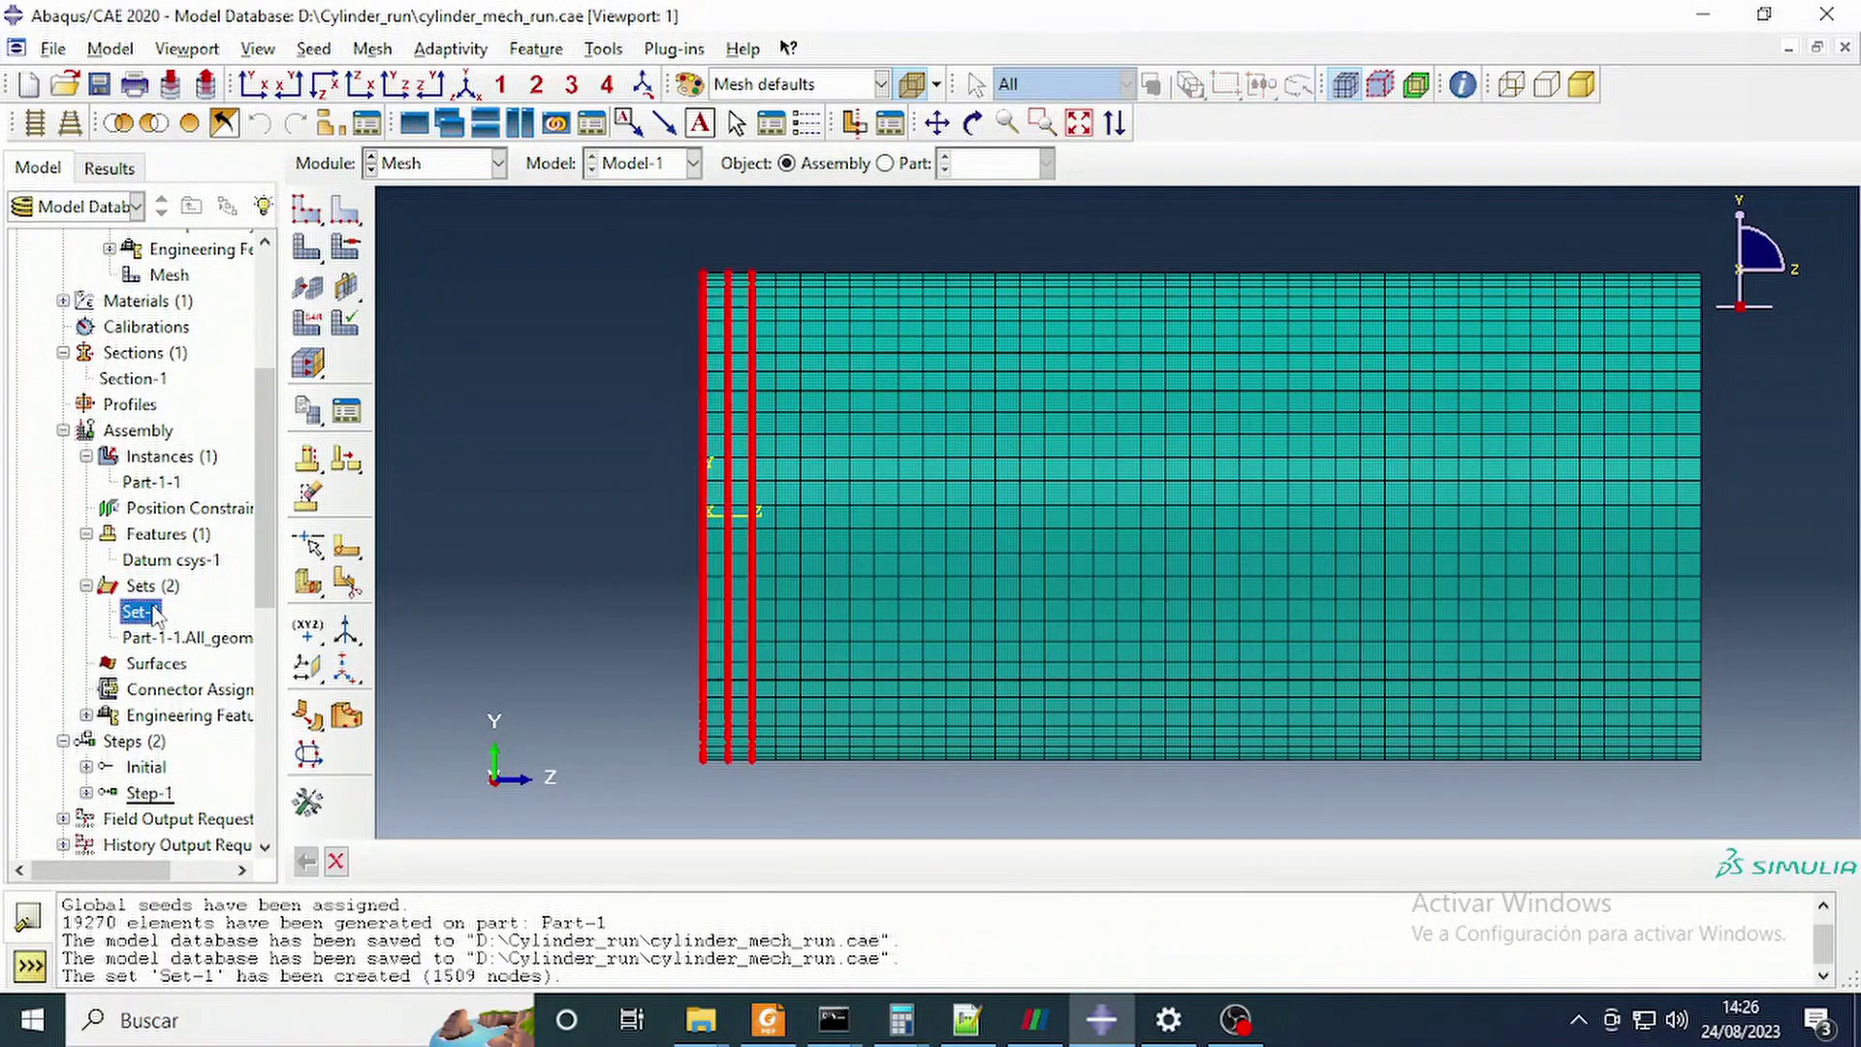
right_click(146, 612)
left_click(215, 710)
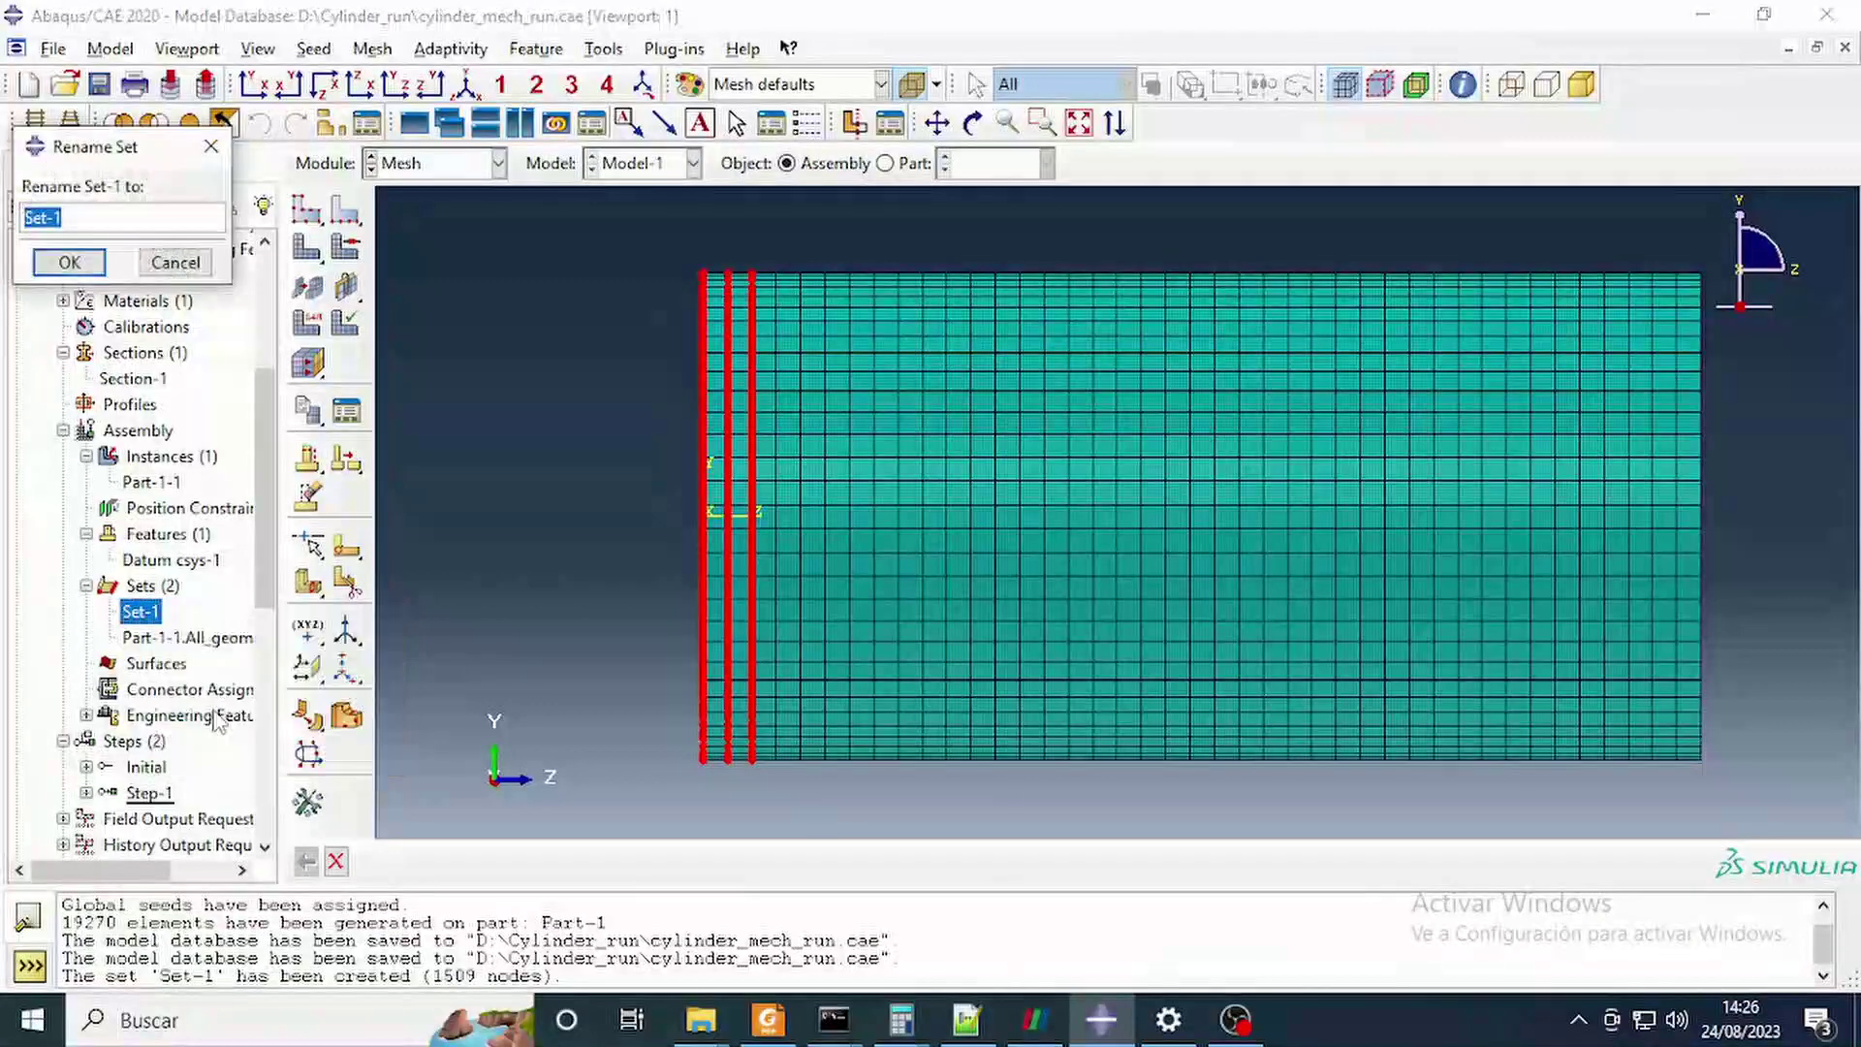
type("Bottom")
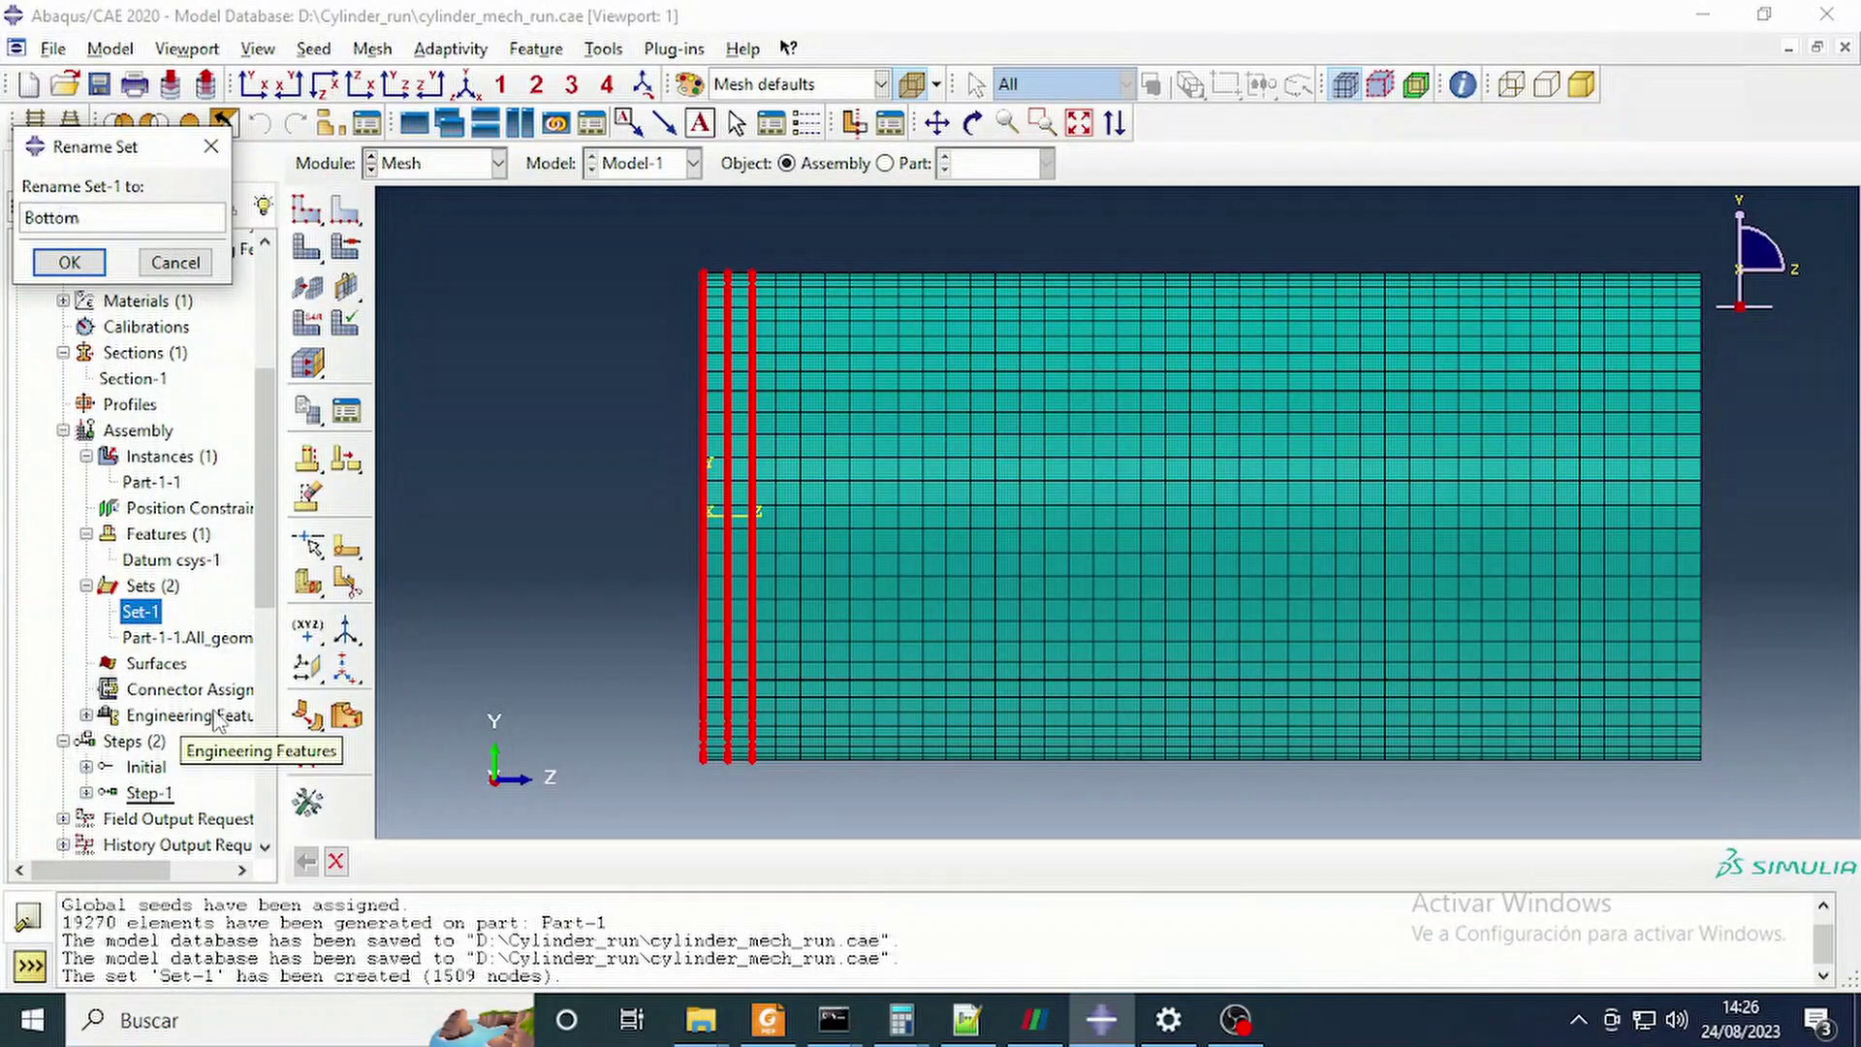
left_click(68, 262)
Create an assembly node set from the last three node layers at the cylinder's far Z end.
scroll(1265, 420, "up", 4)
scroll(1483, 373, "down", 3)
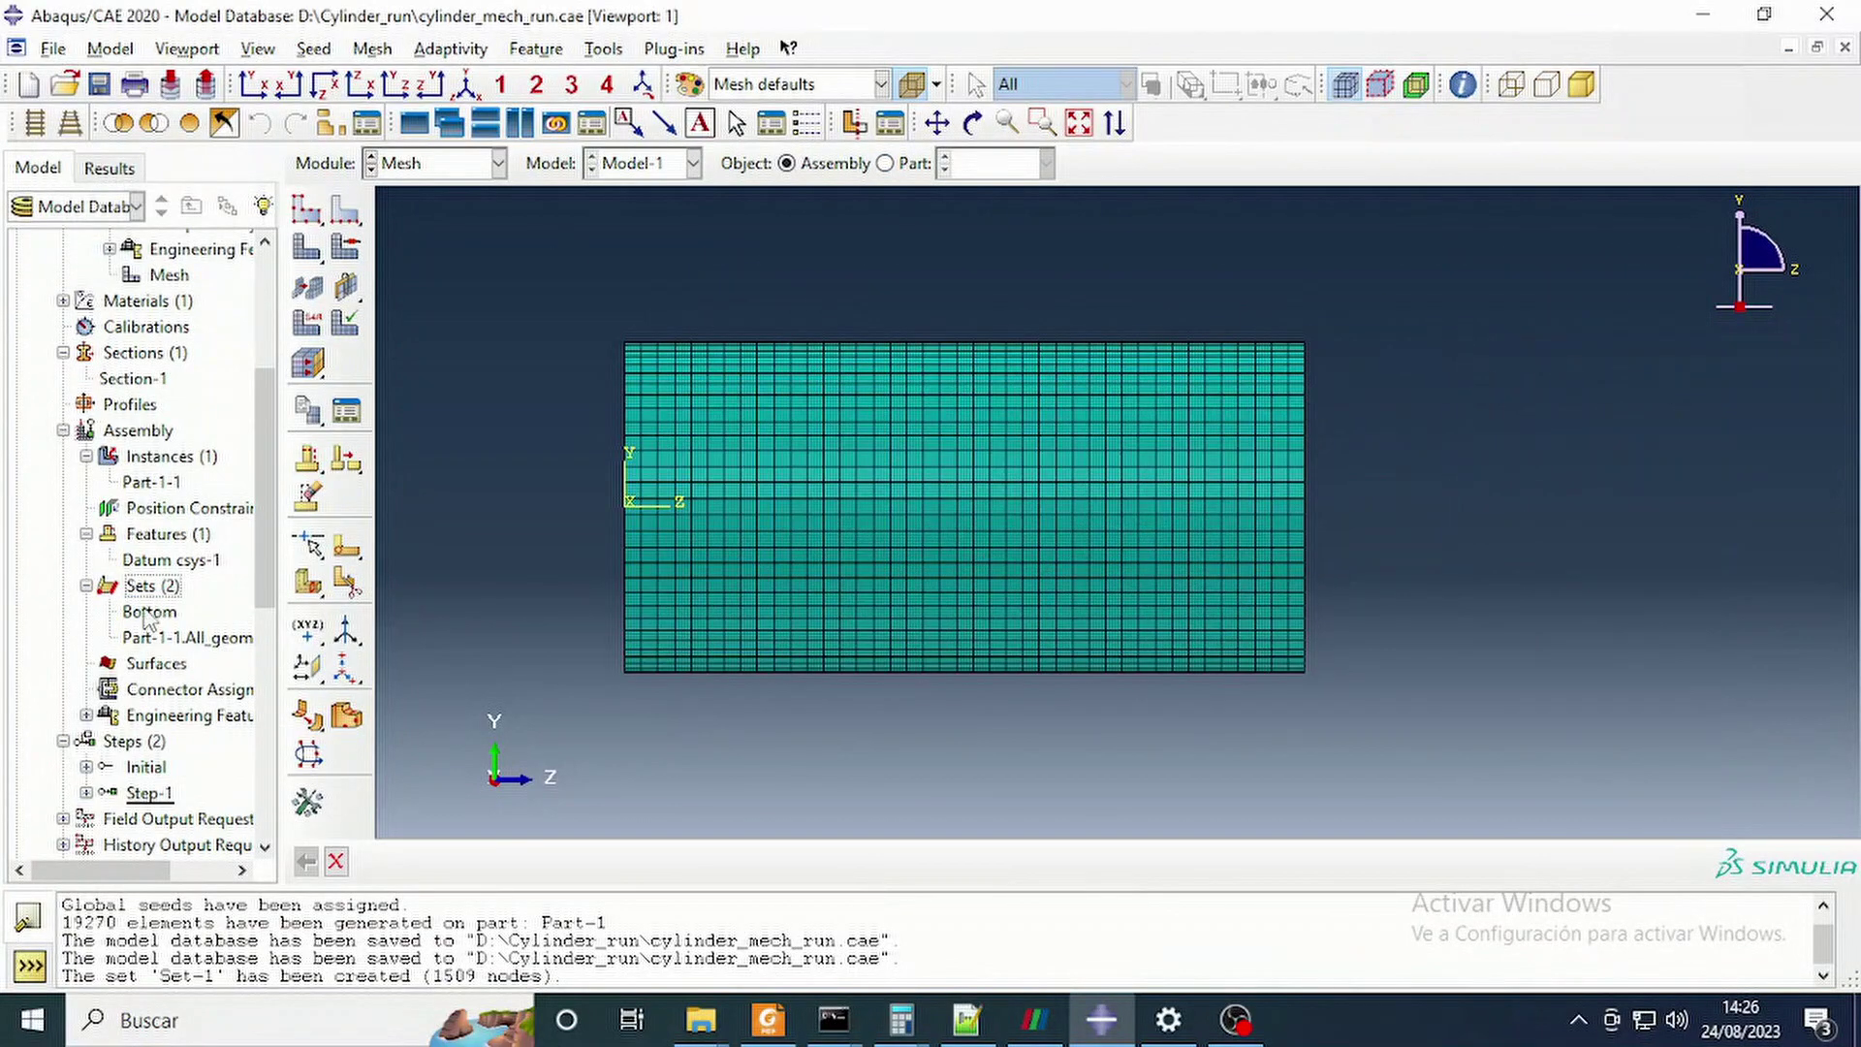
right_click(143, 587)
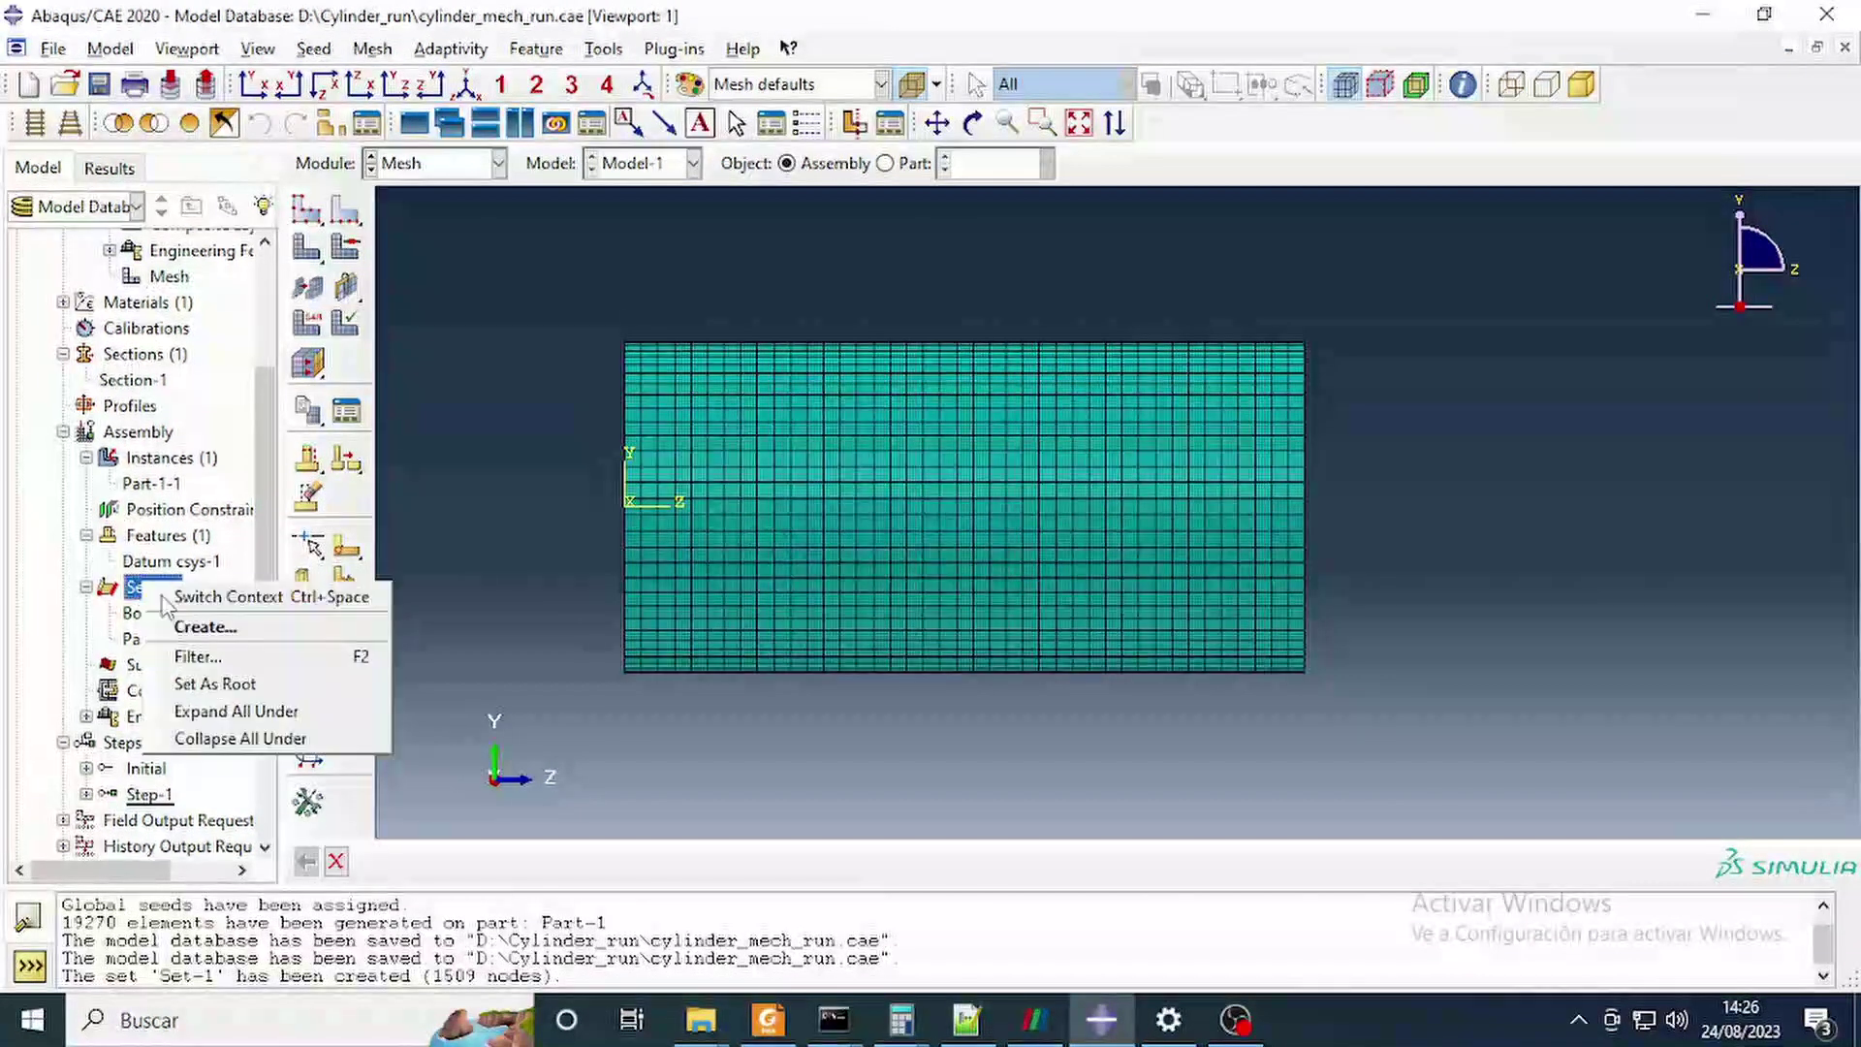
left_click(189, 630)
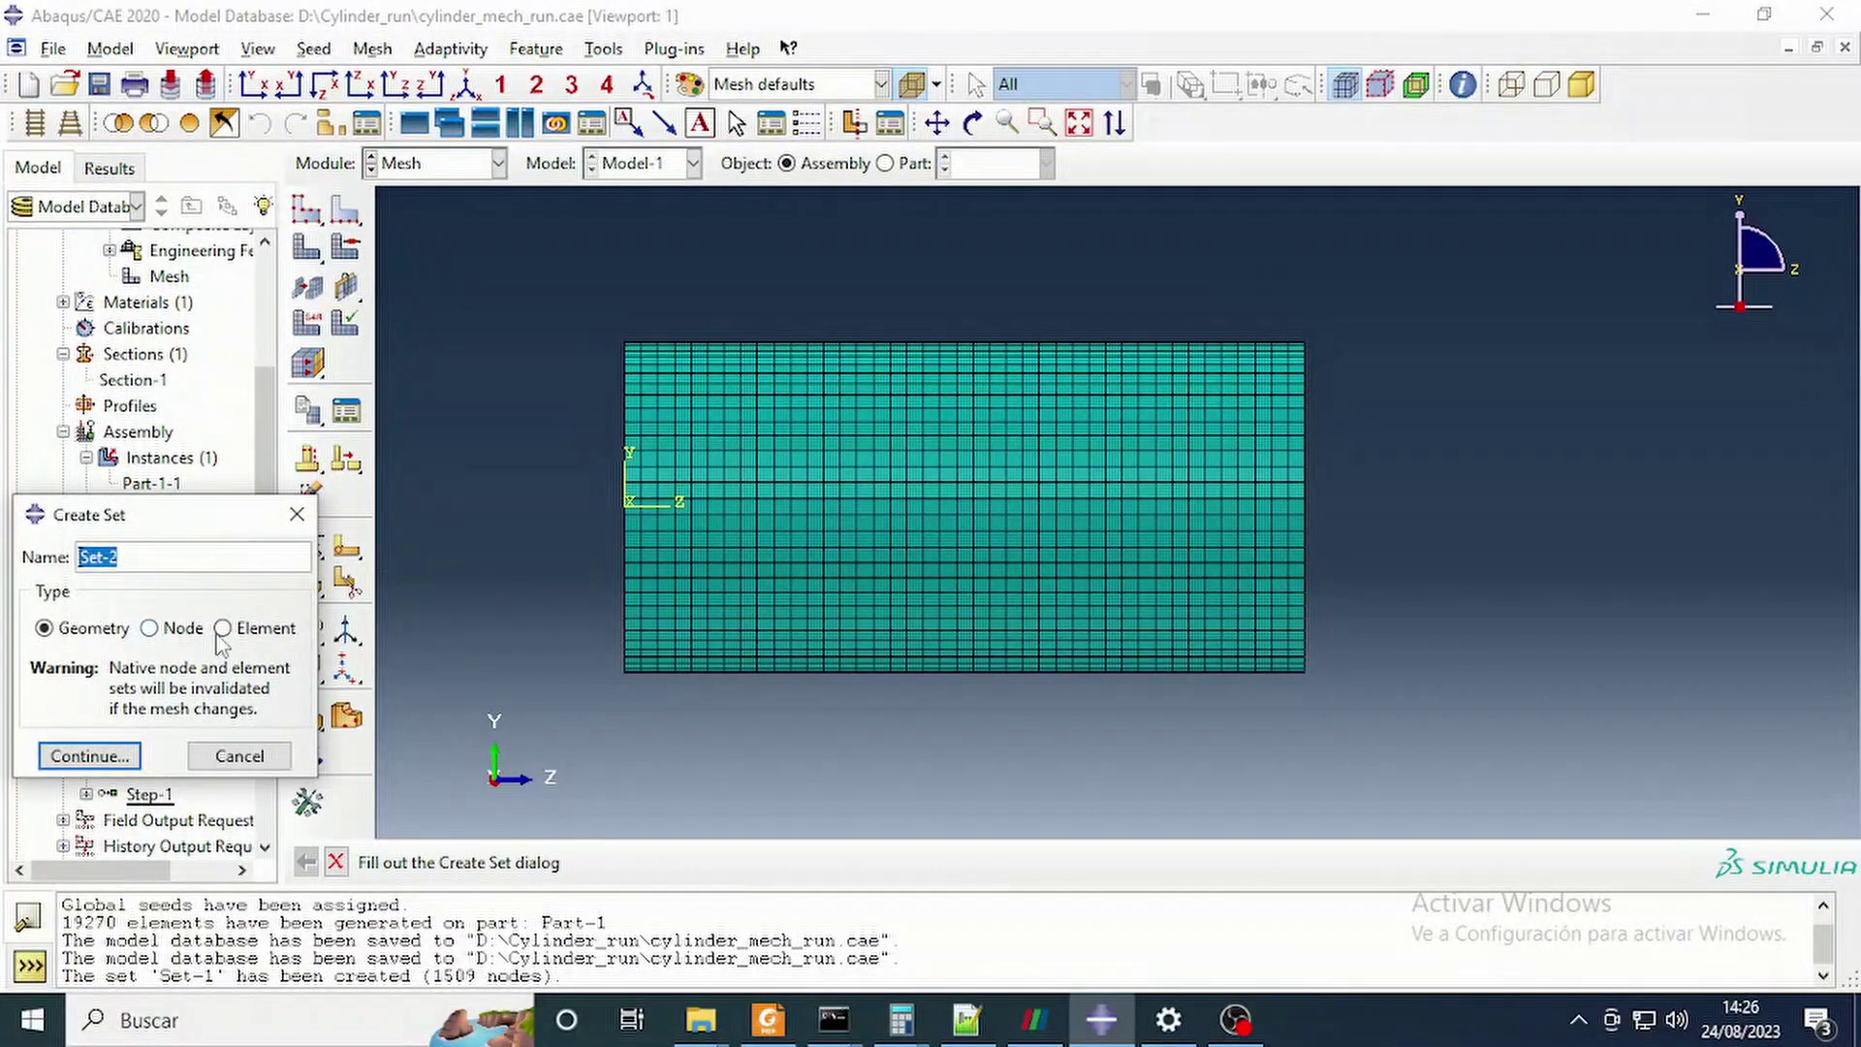
left_click(194, 632)
left_click(89, 787)
left_click_drag(1367, 314, 1266, 731)
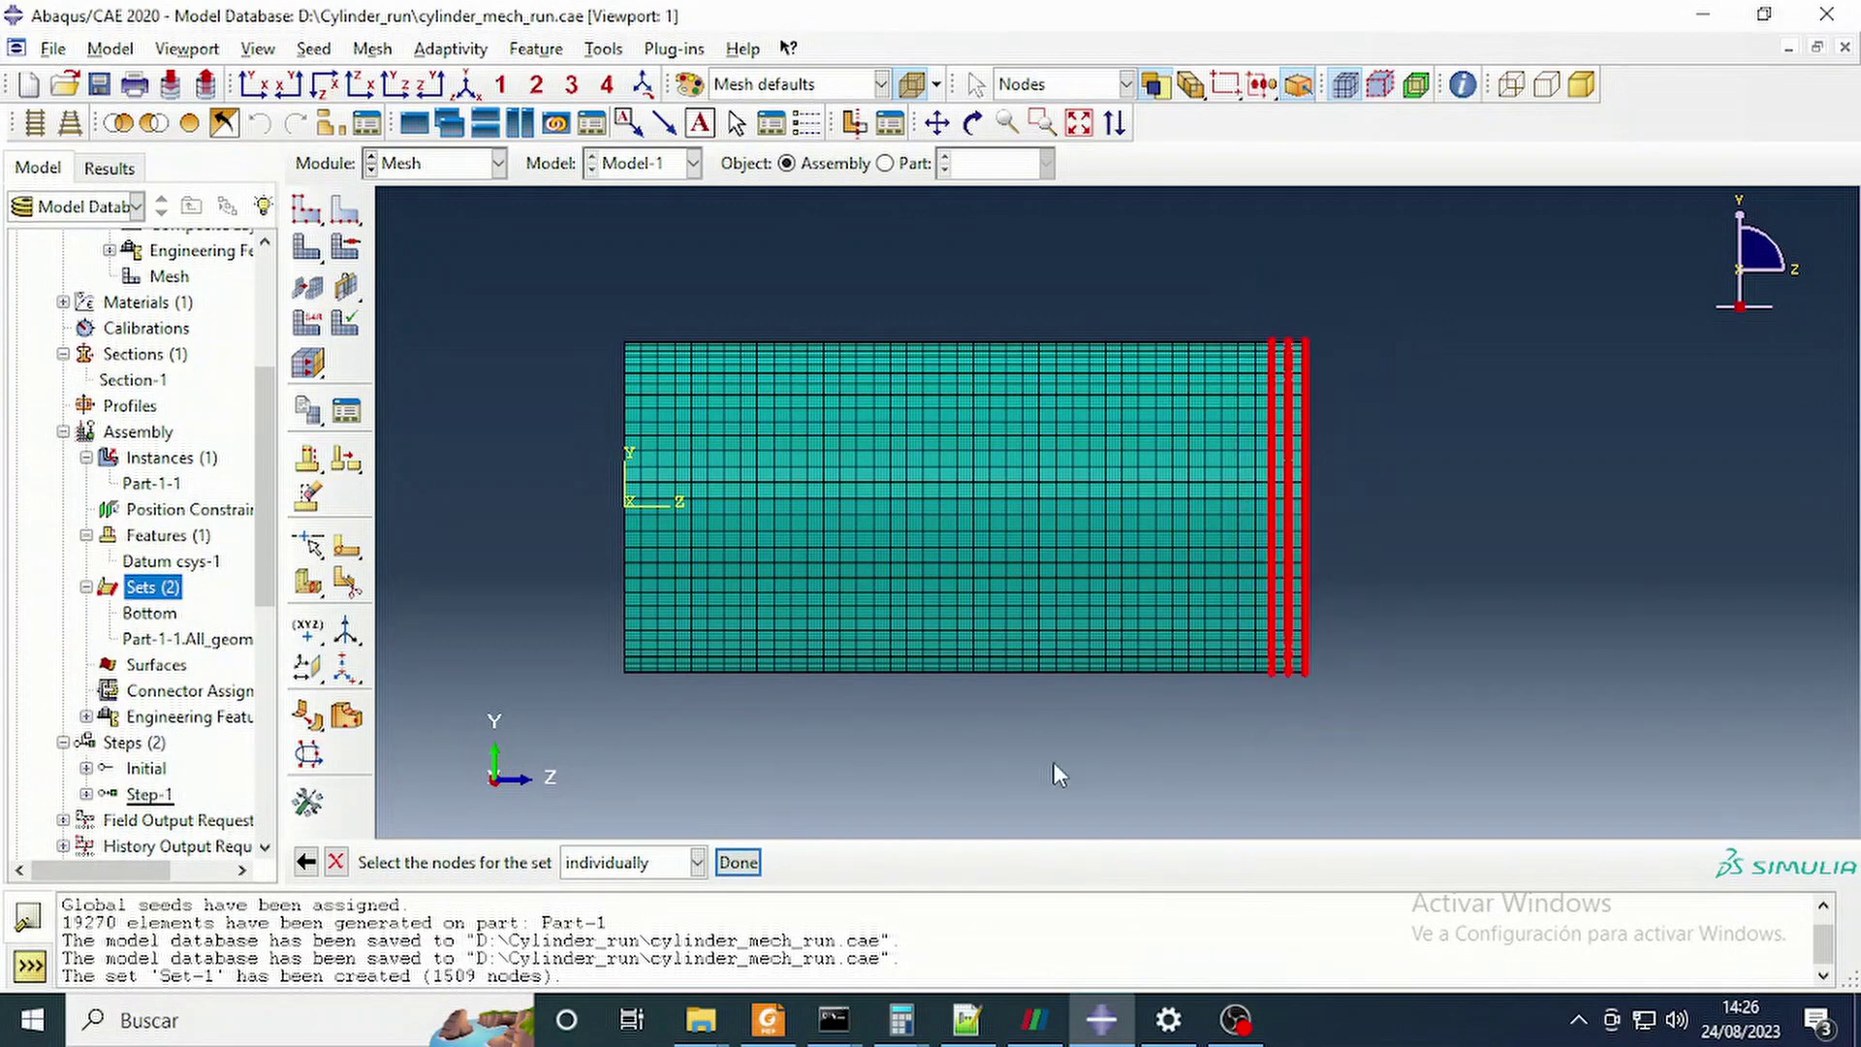
left_click(738, 861)
Rename the node set at the cylinder's far Z end, Set-2, to Top.
left_click(156, 666)
double_click(118, 615)
double_click(114, 640)
right_click(114, 641)
left_click(223, 687)
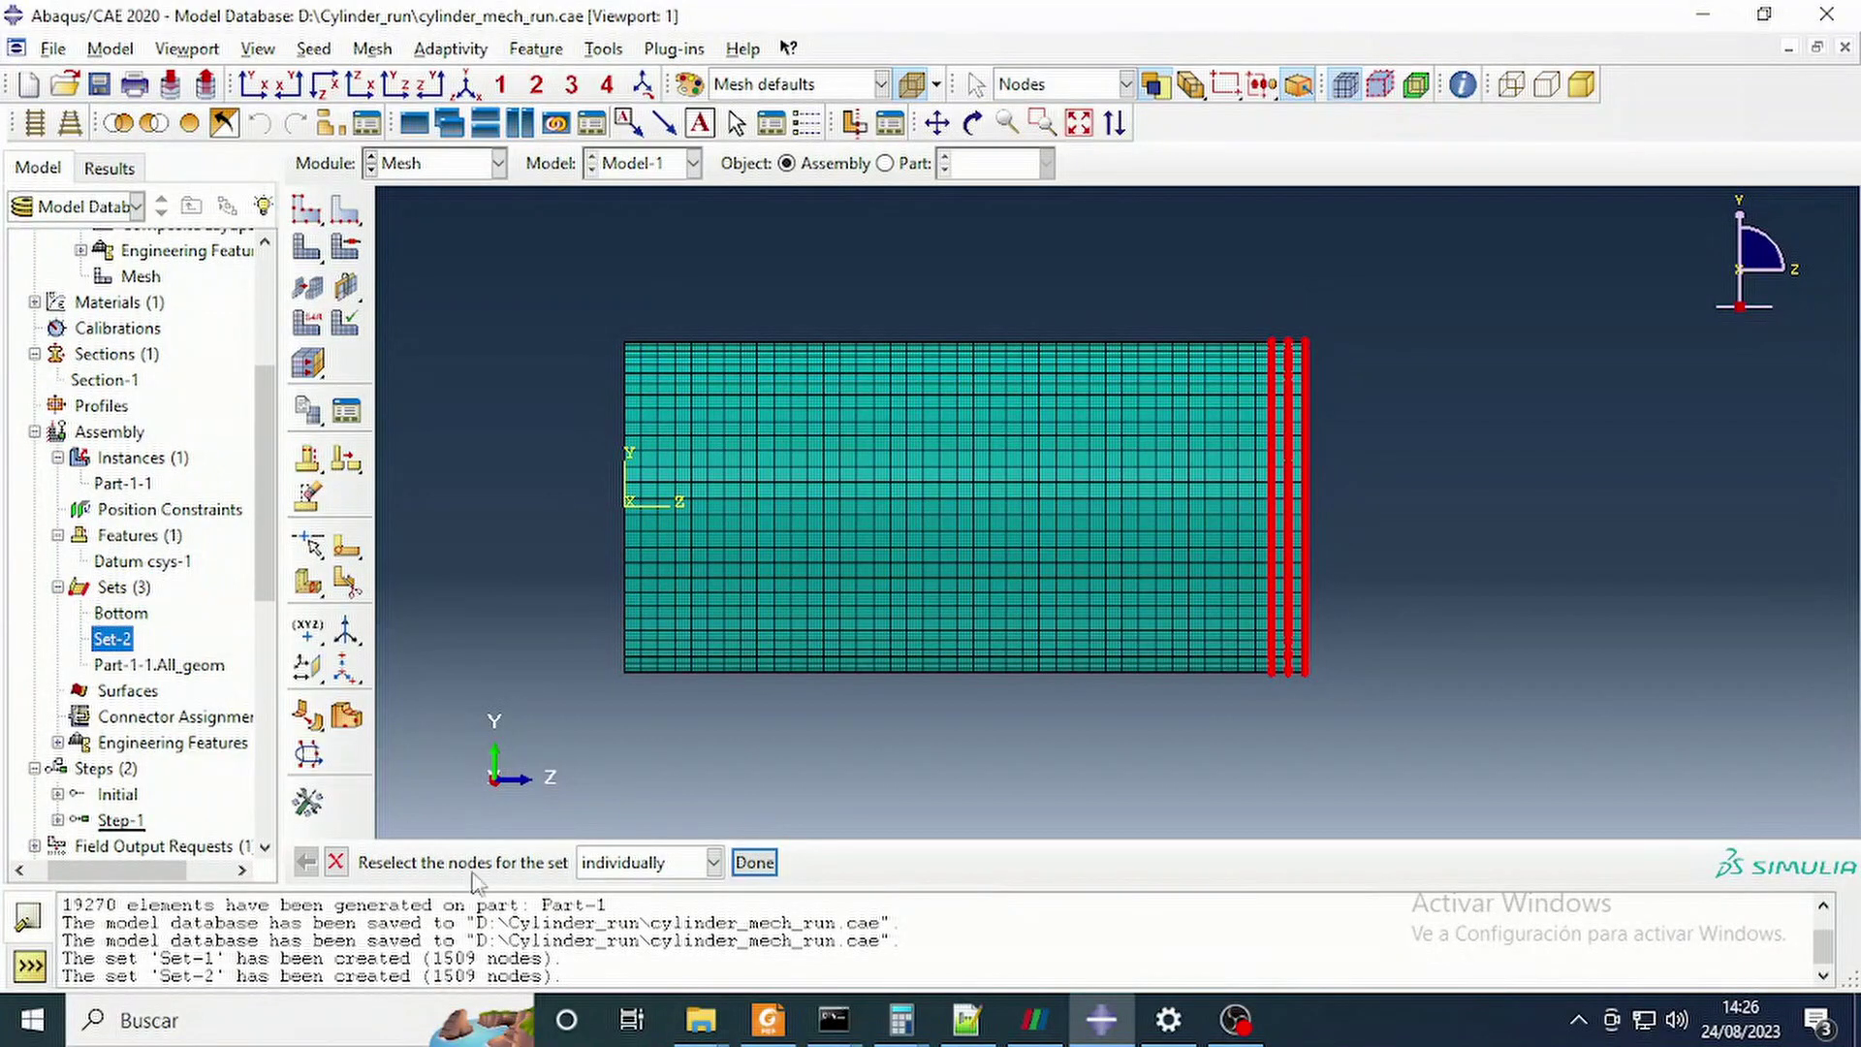
left_click(113, 640)
right_click(102, 632)
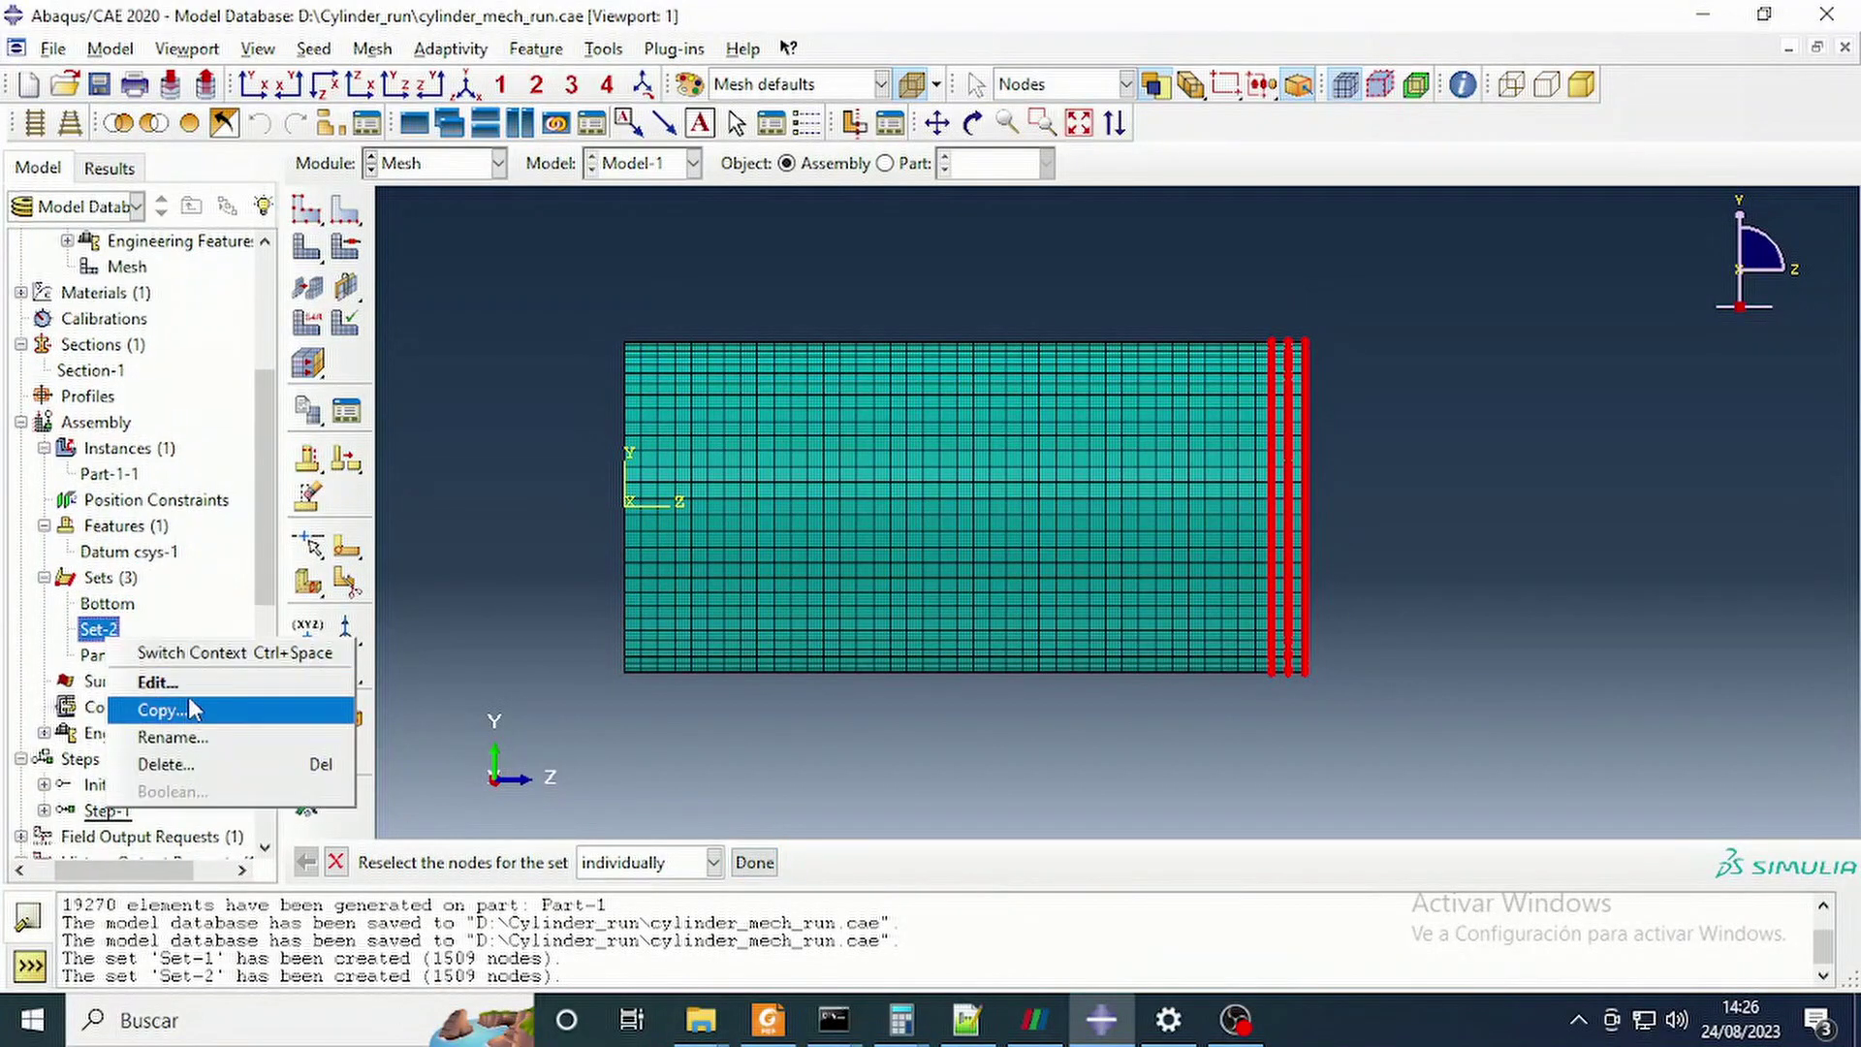
left_click(184, 738)
type("Top")
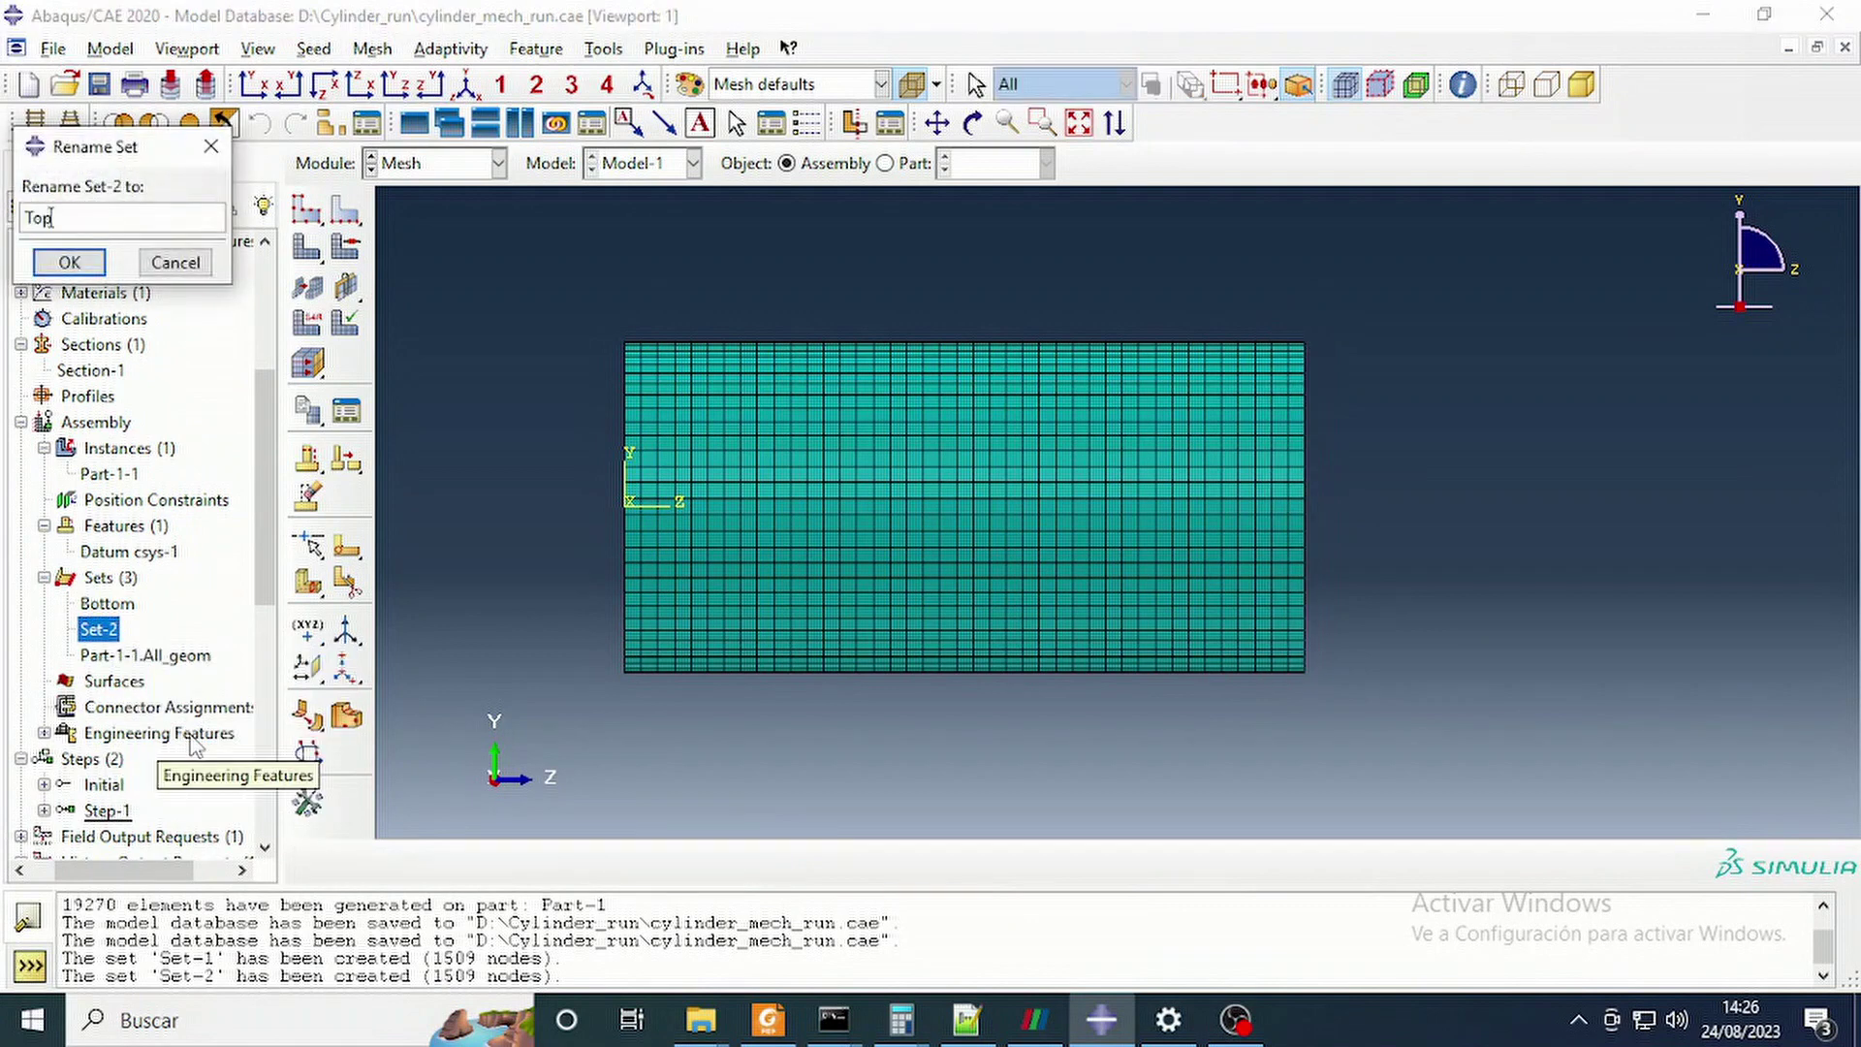
left_click(69, 261)
Create a mechanical Displacement/Rotation boundary condition named BC-1 in Step-1, applied to the Bottom node set.
scroll(565, 496, "down", 3)
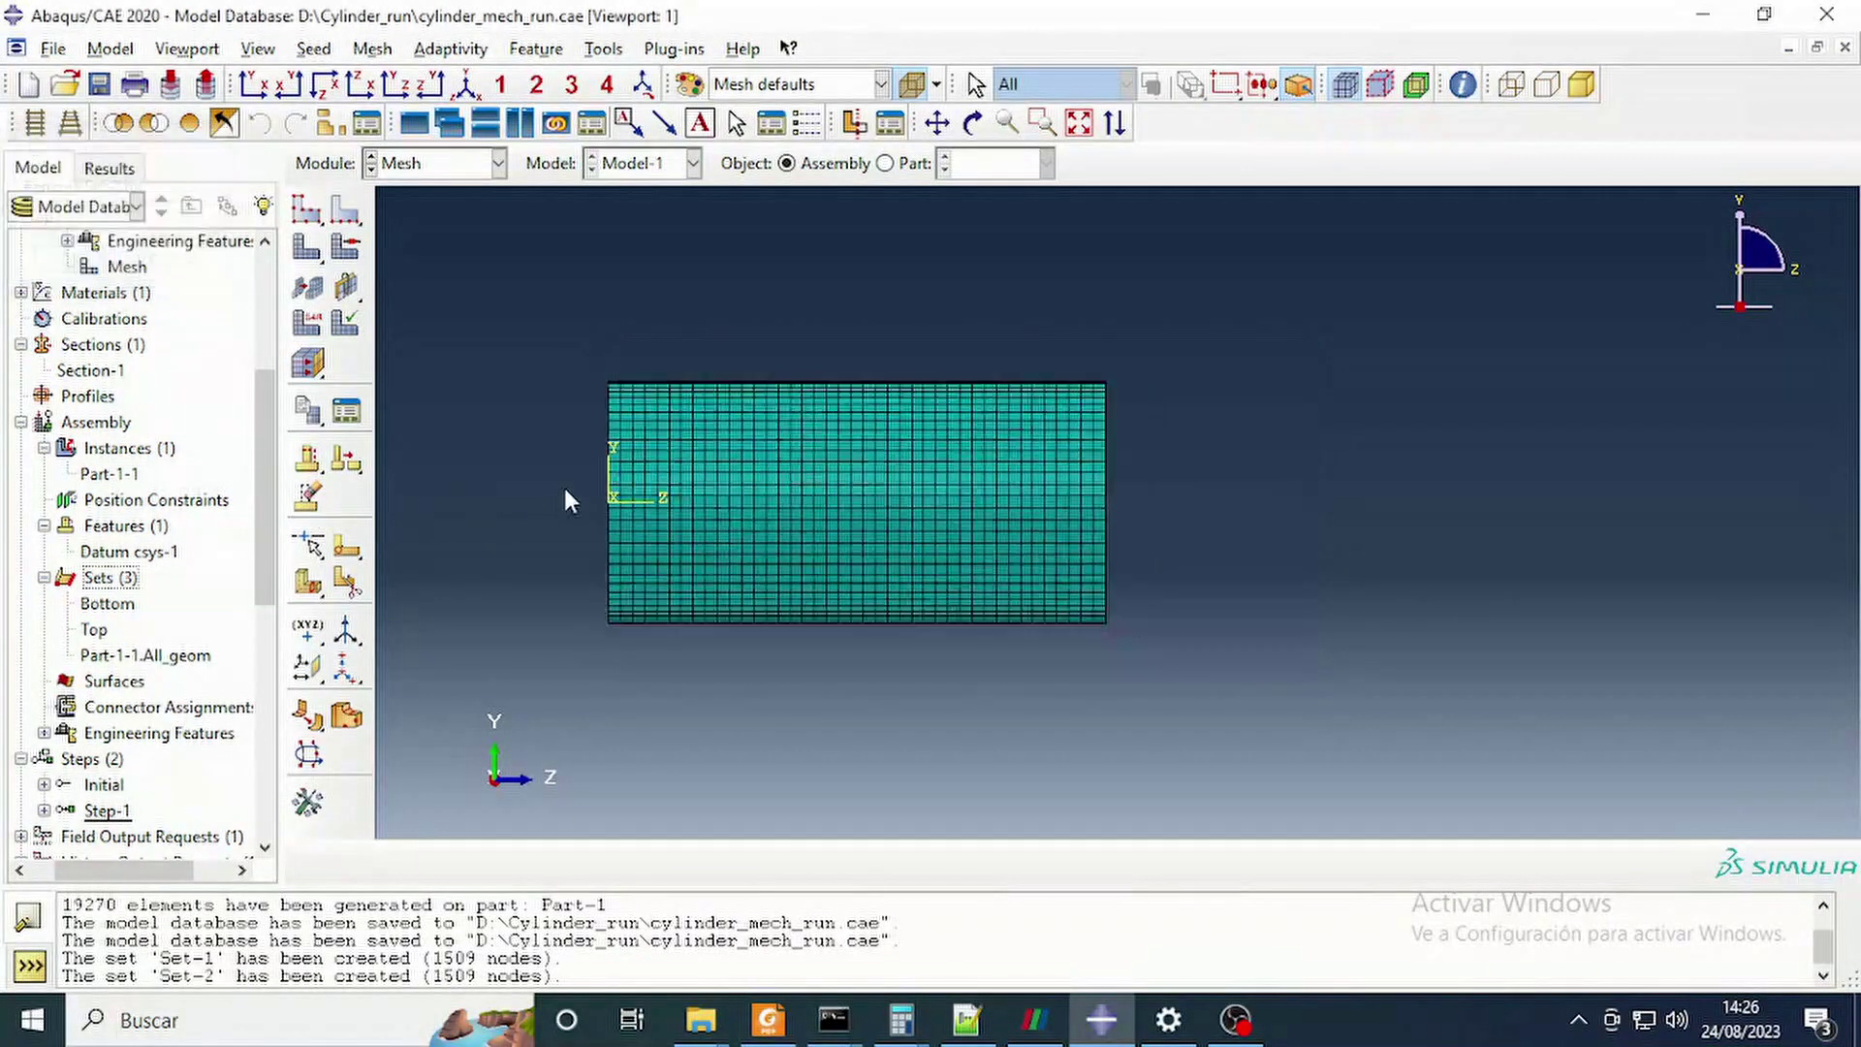
scroll(66, 775, "down", 8)
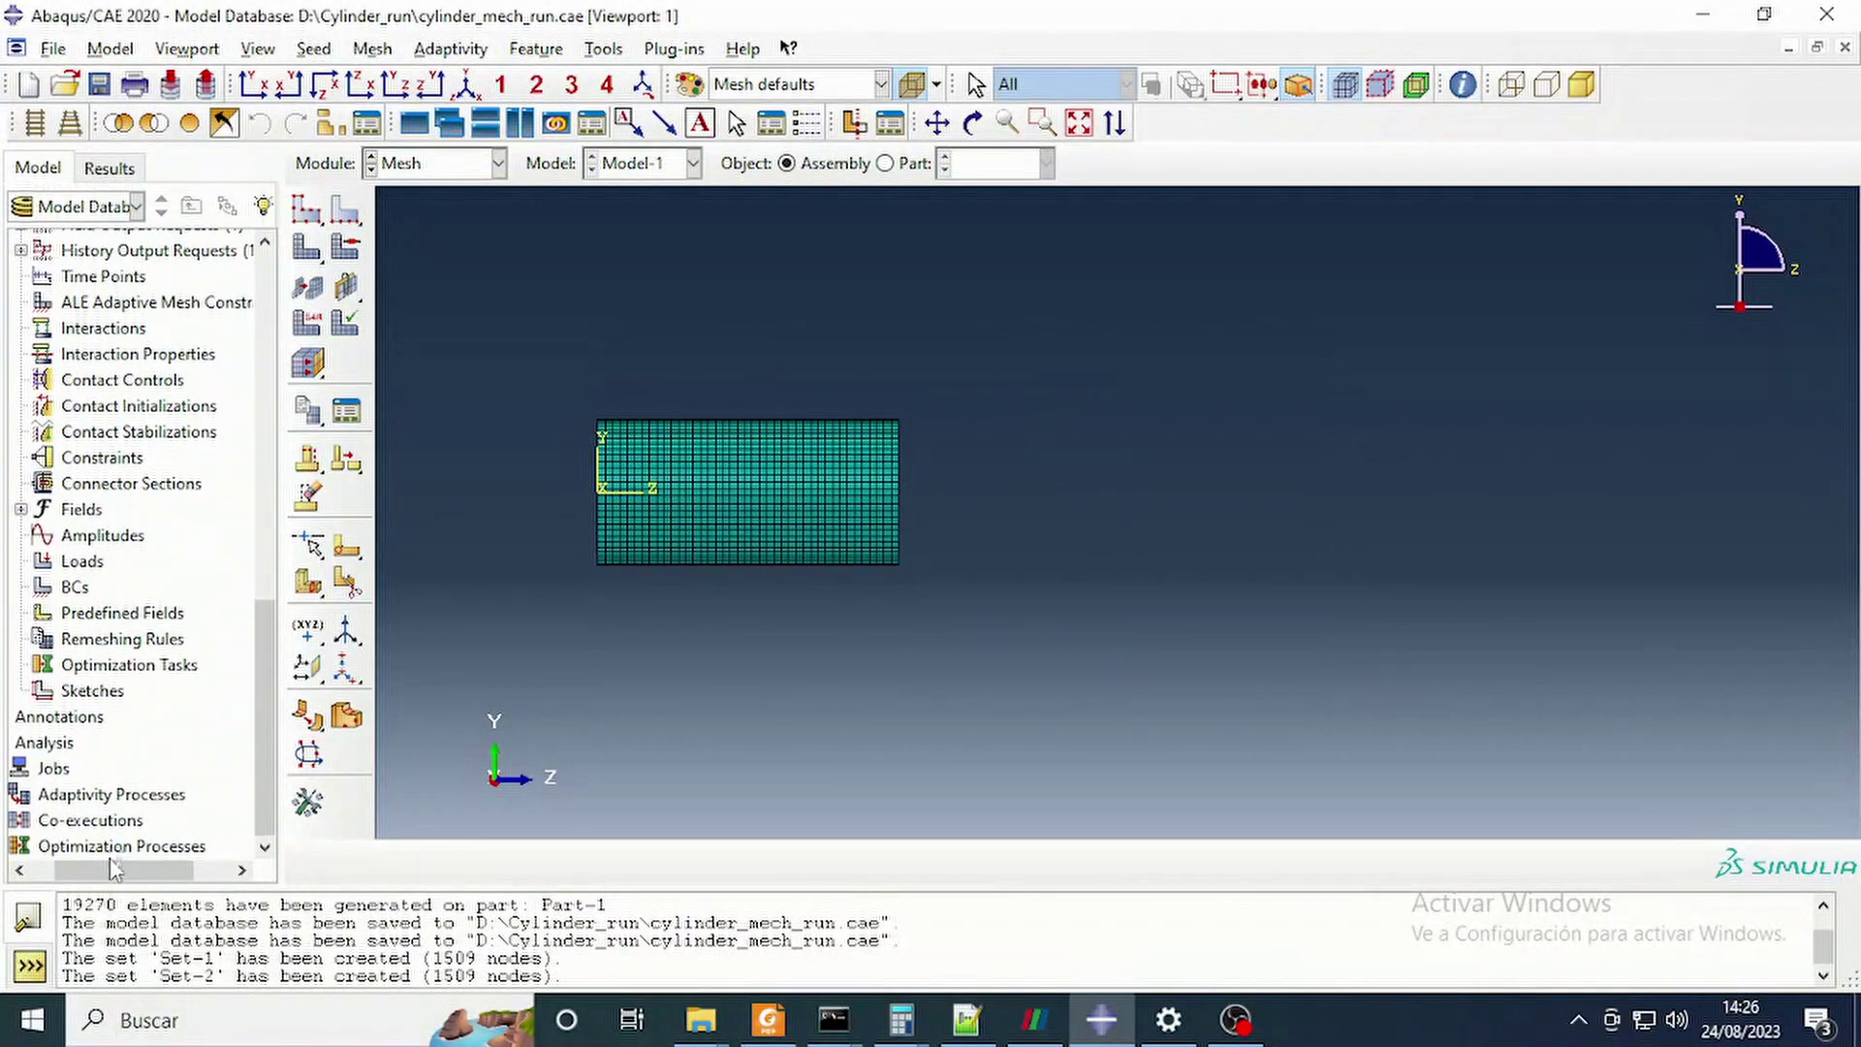
right_click(118, 586)
left_click(166, 656)
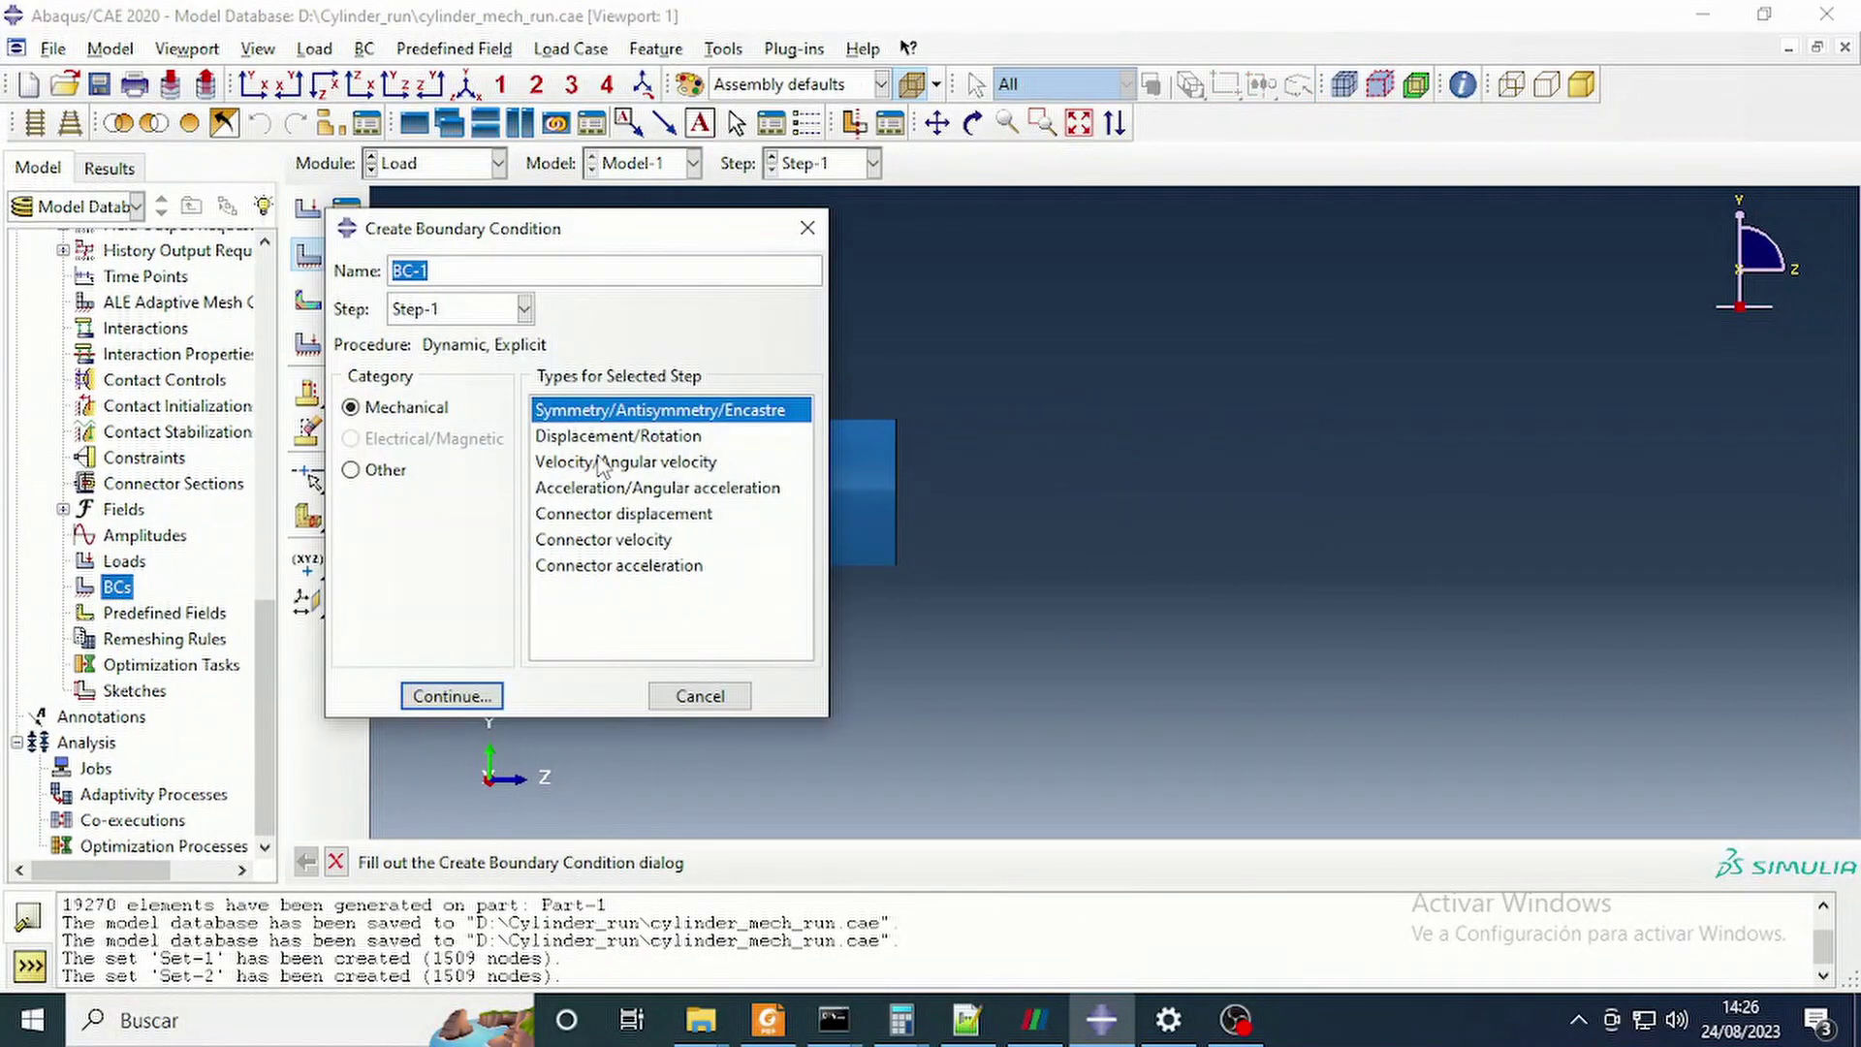
left_click(606, 436)
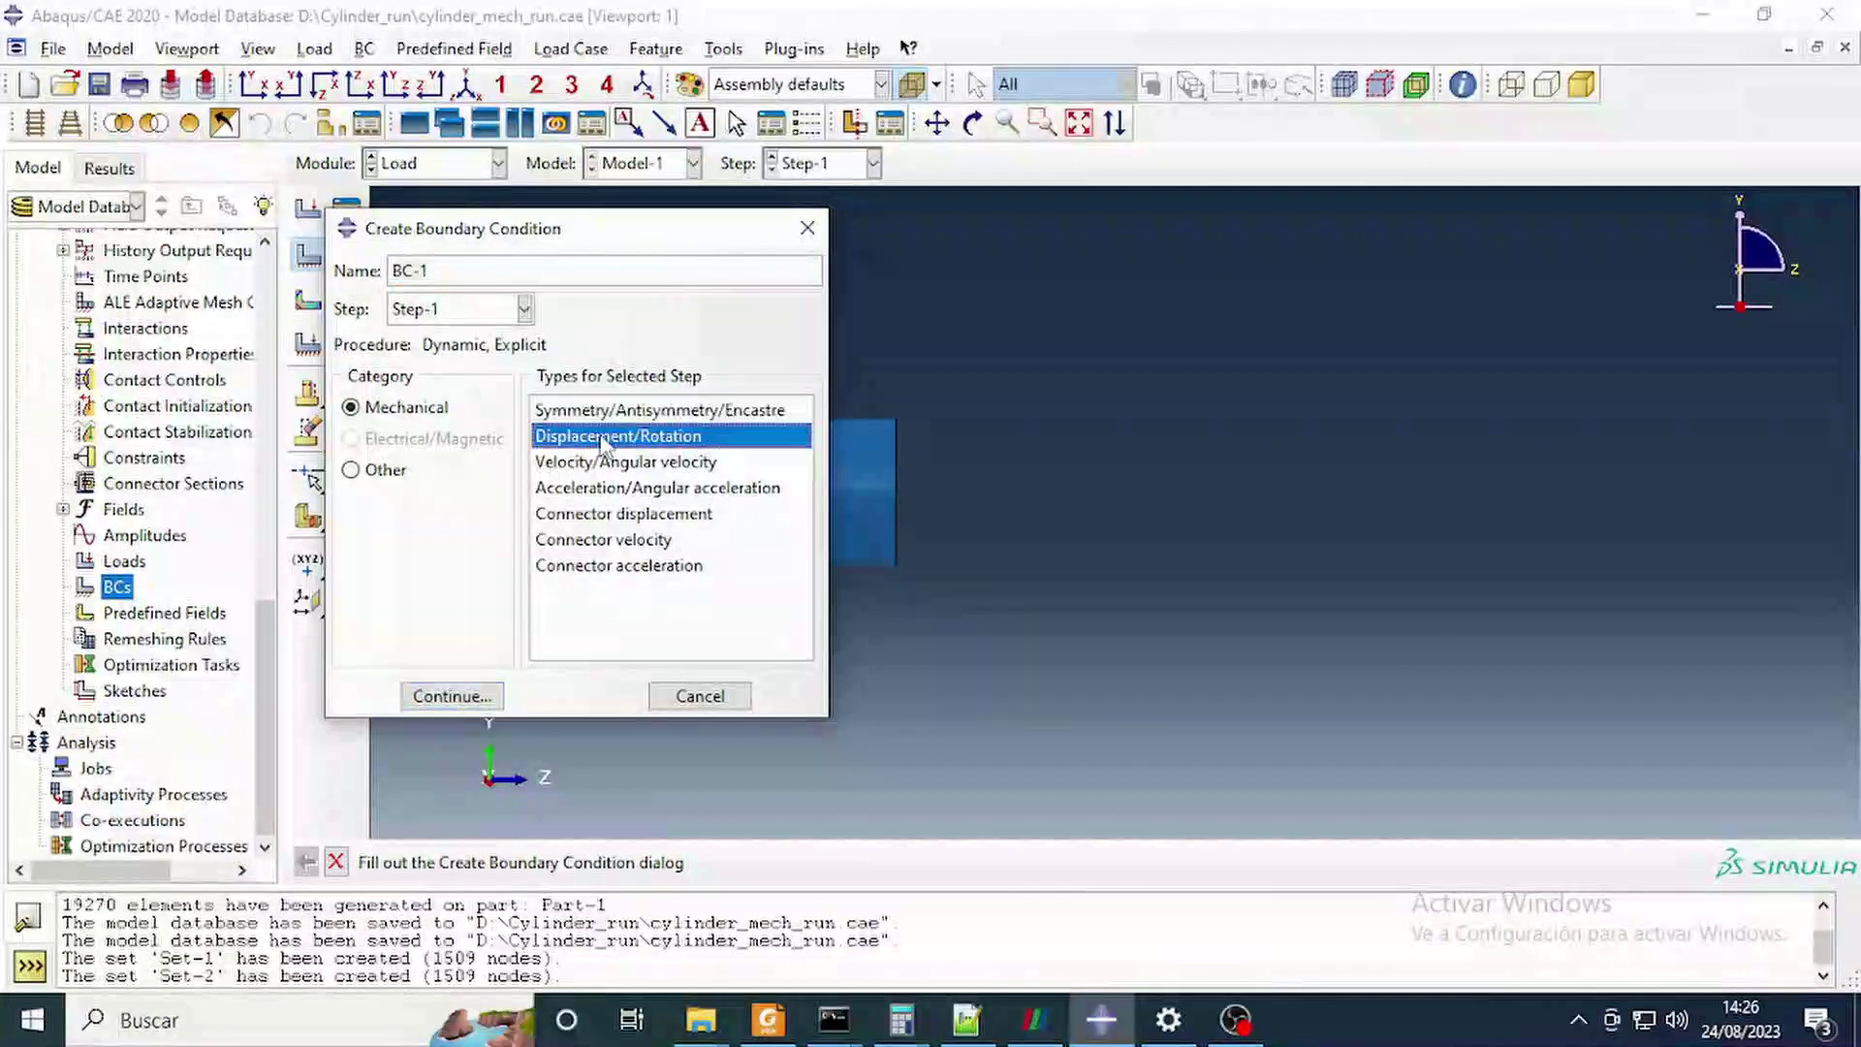
left_click(452, 696)
scroll(682, 507, "up", 3)
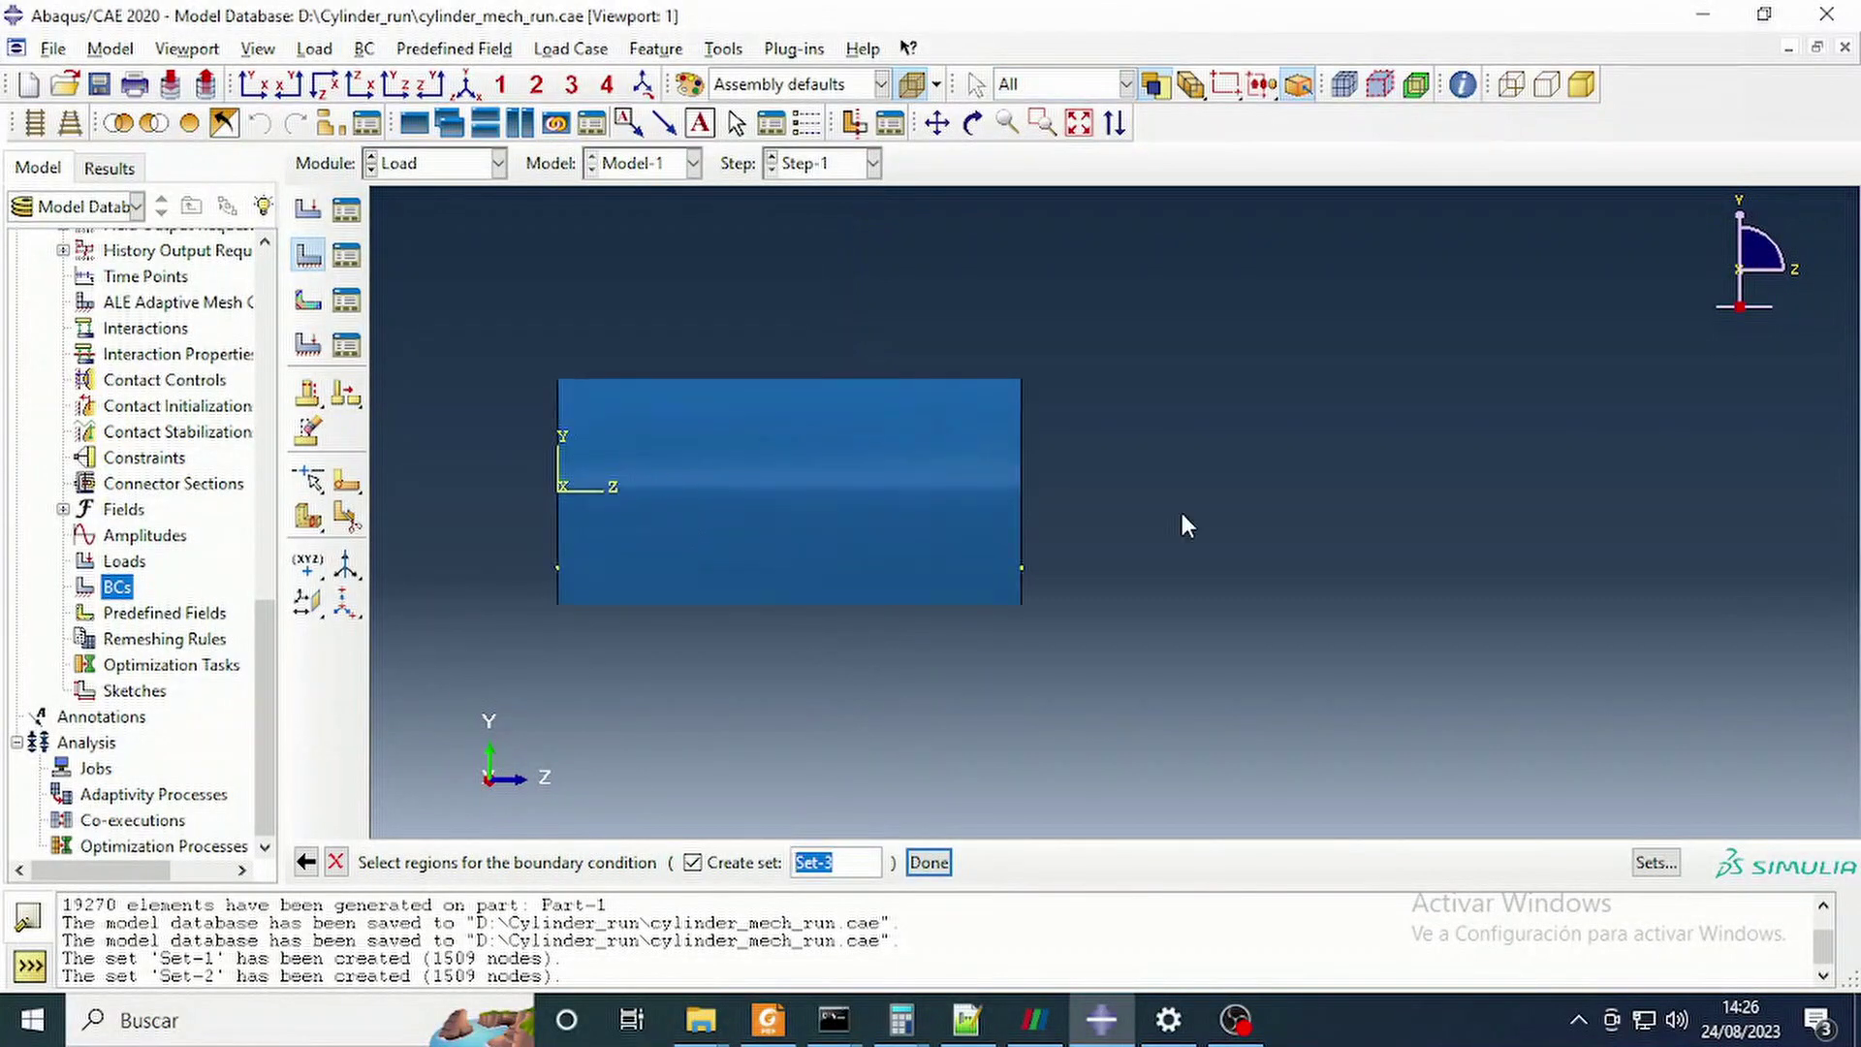
left_click(1655, 862)
left_click_drag(243, 228, 1345, 184)
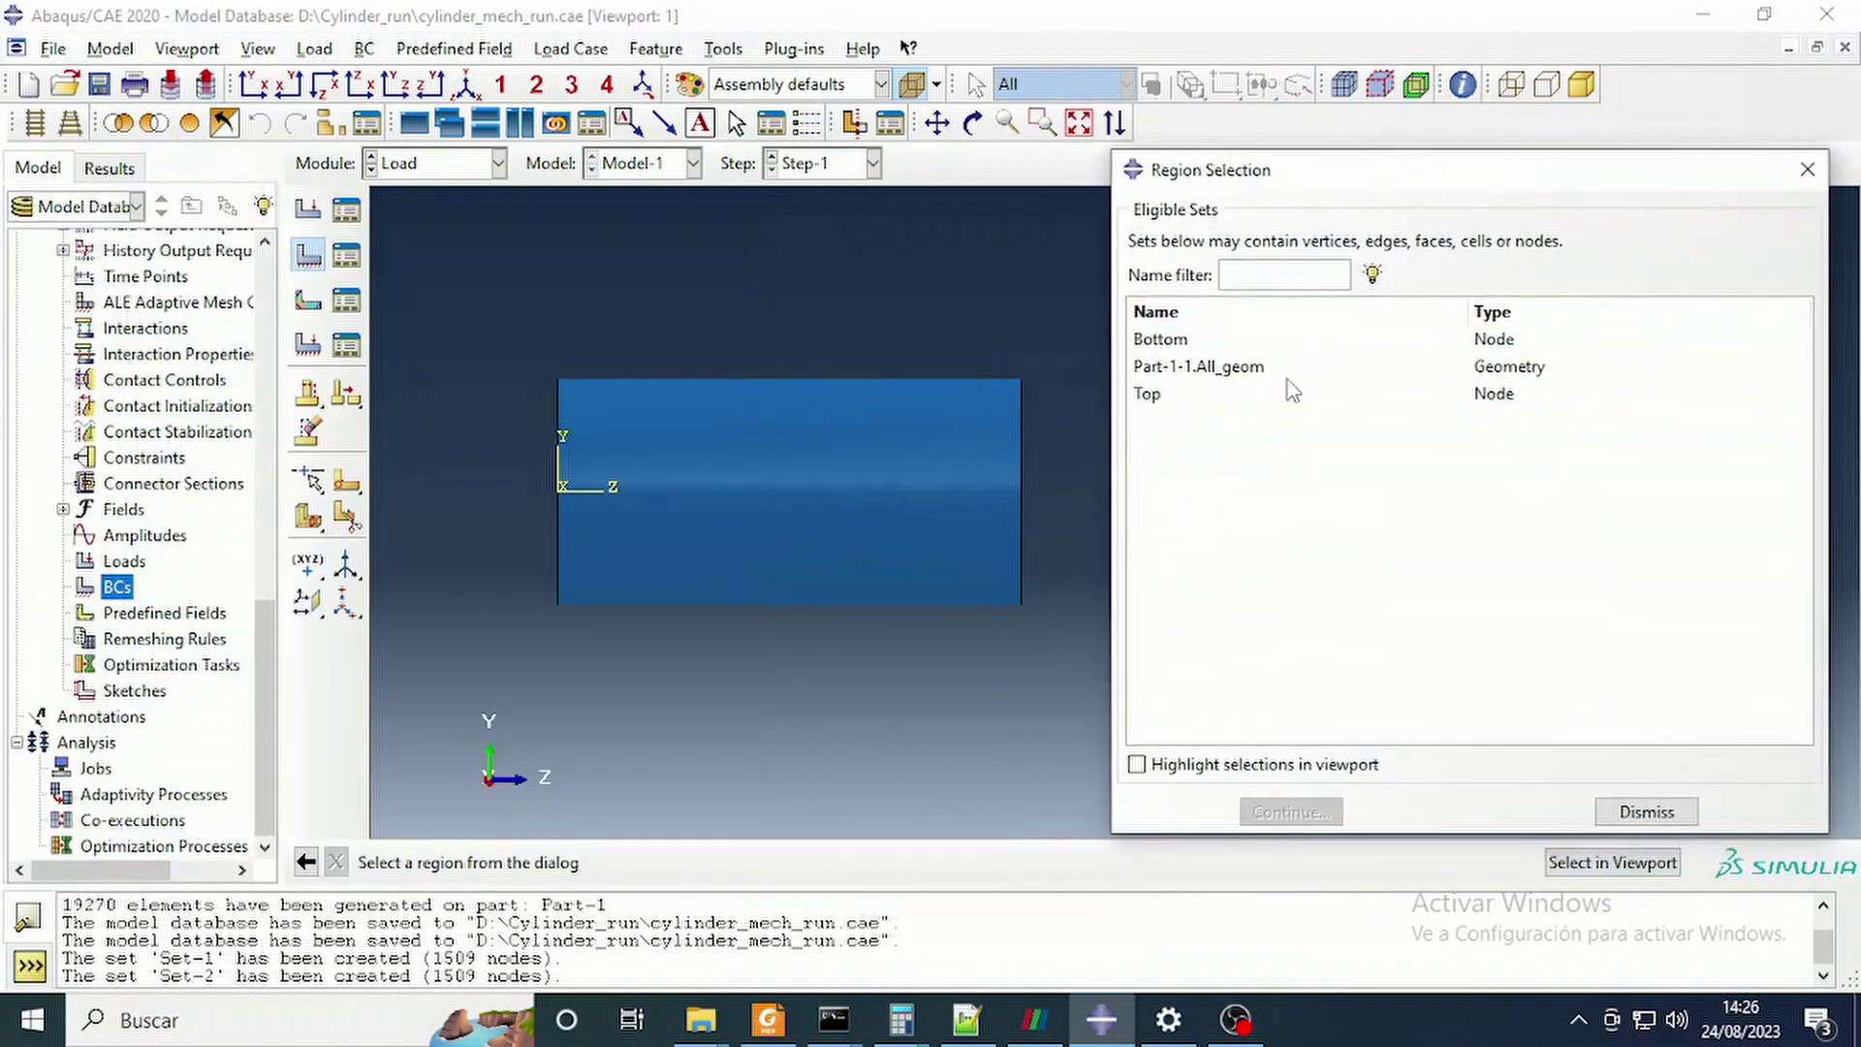
left_click(1176, 340)
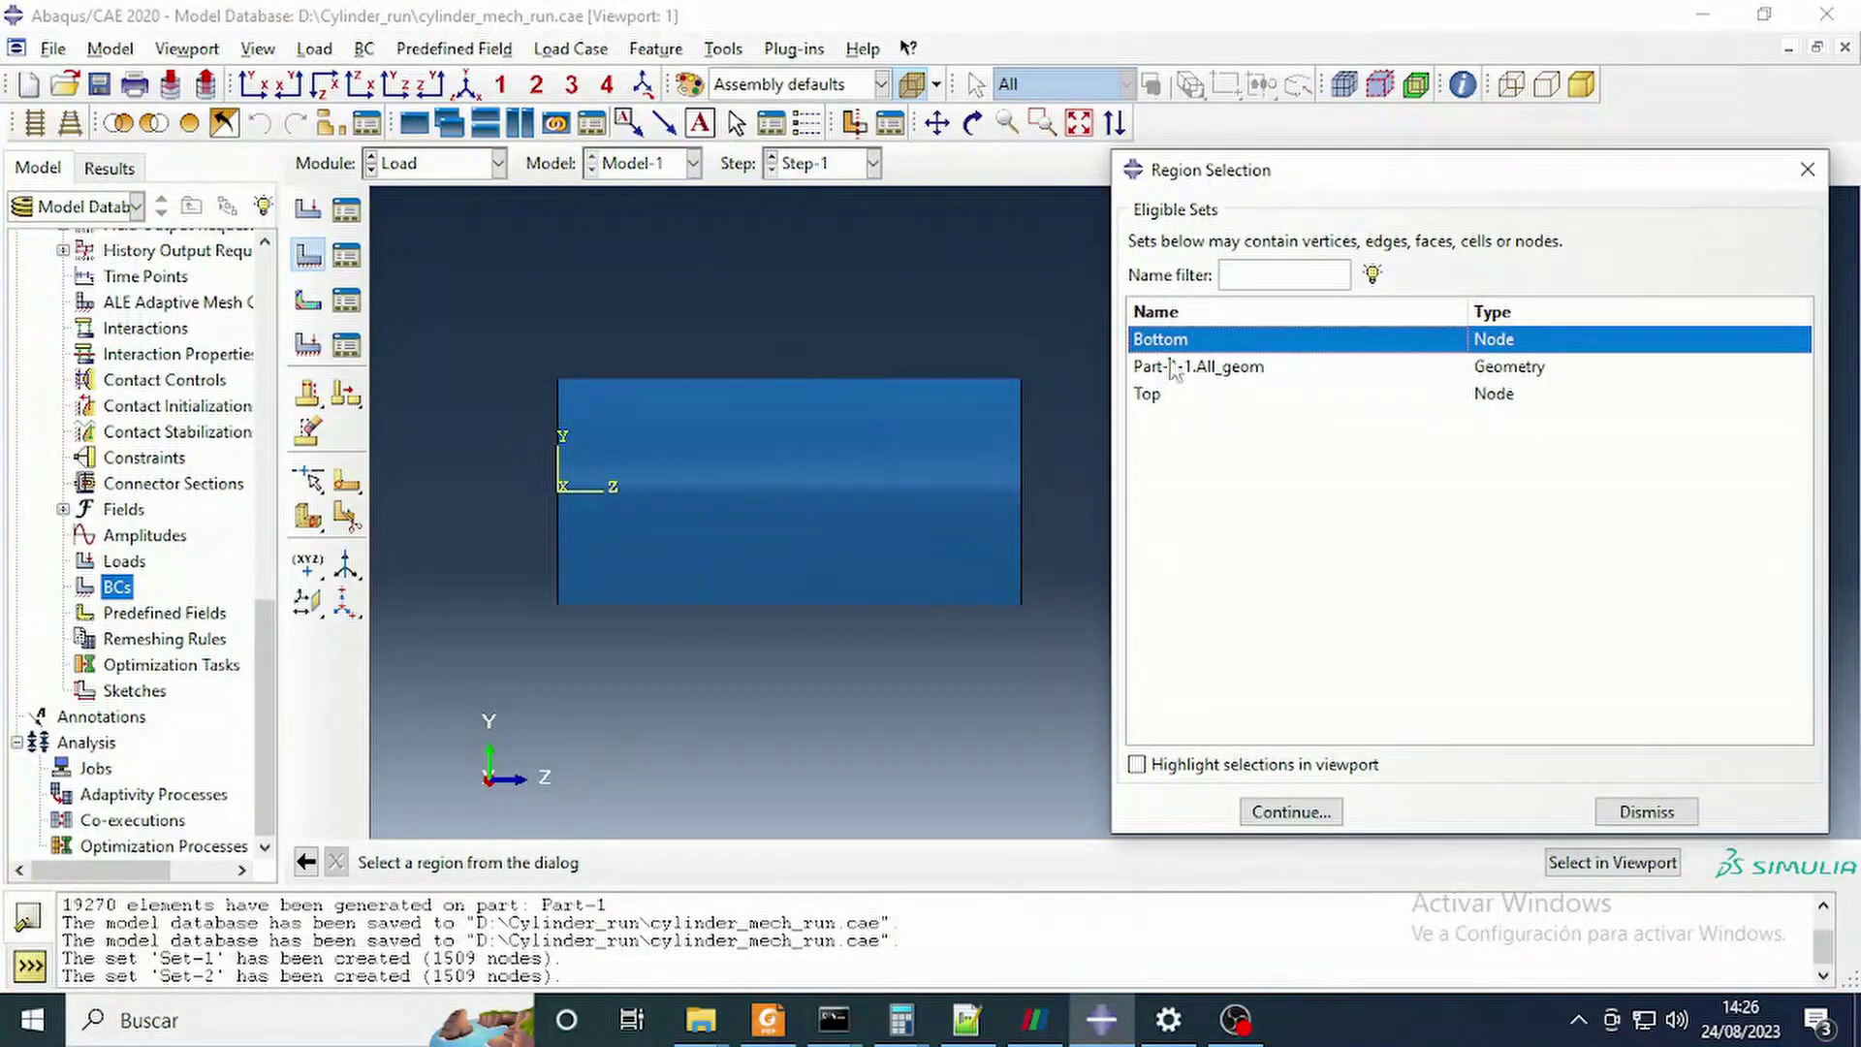
left_click(1291, 812)
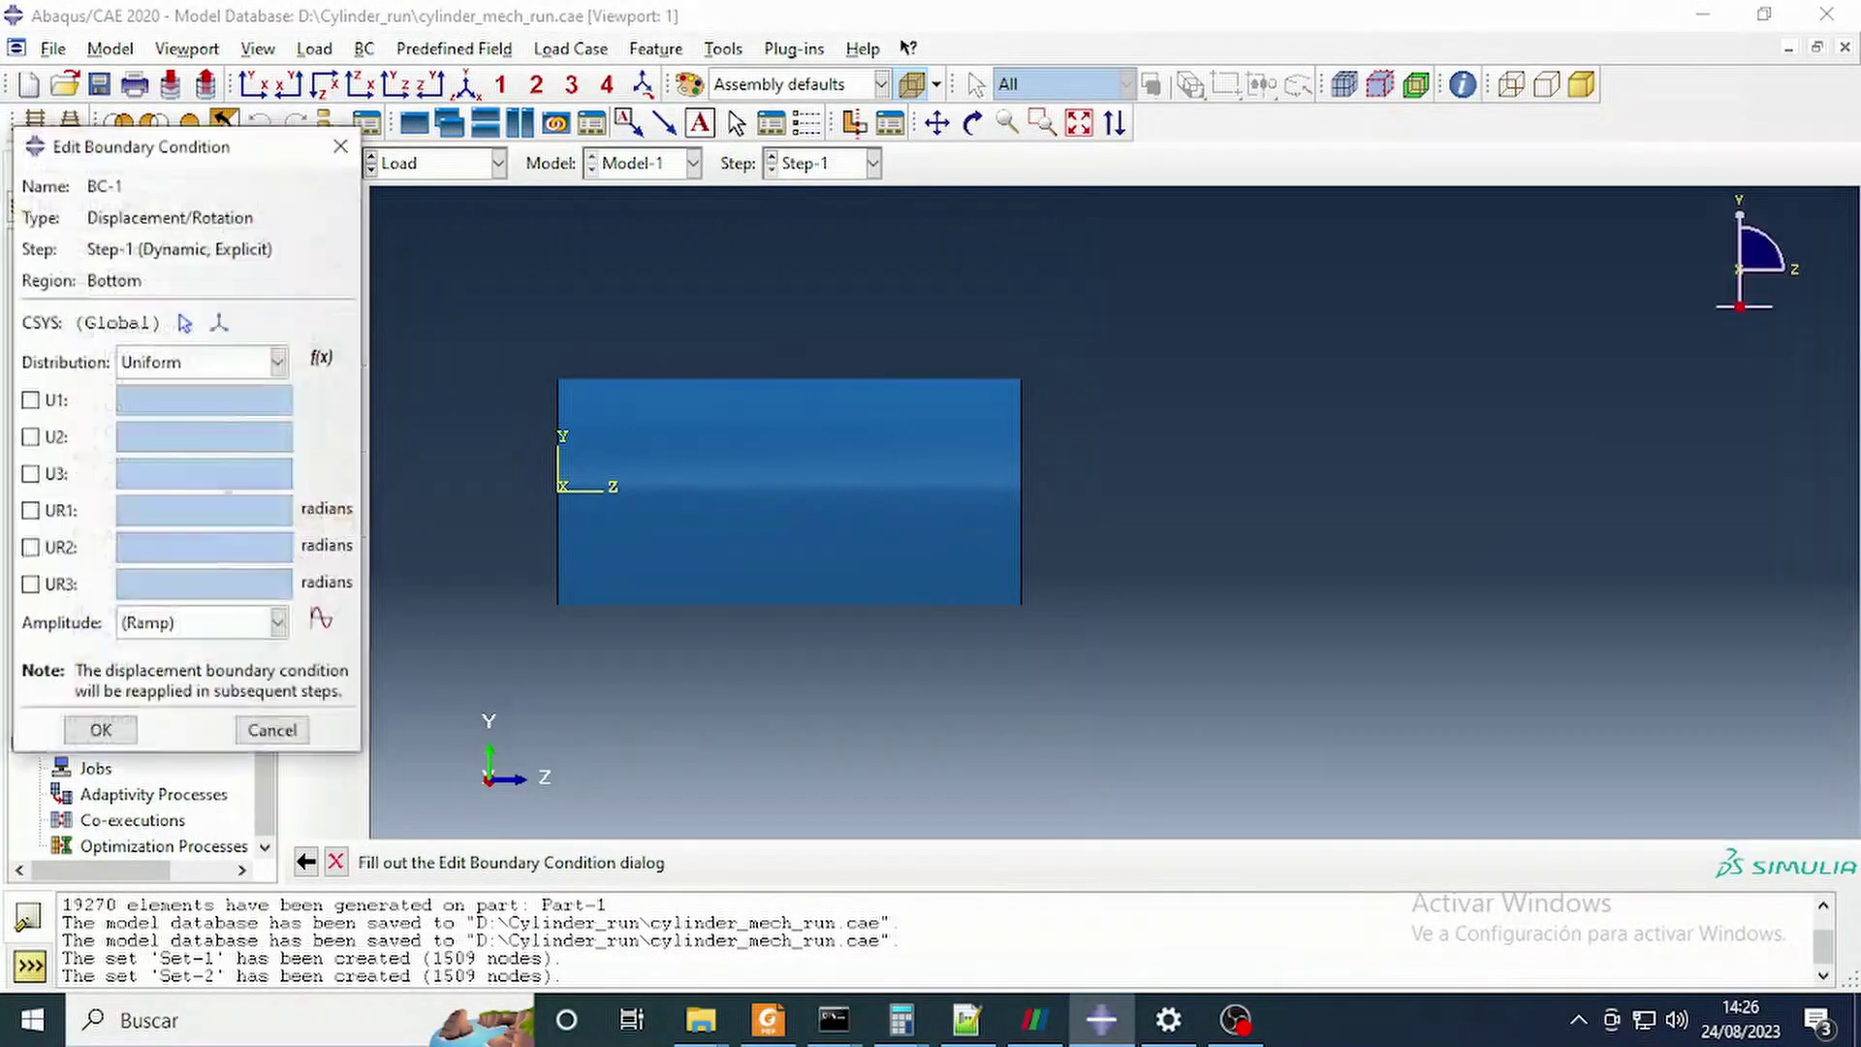
Fix the bottom nodes by constraining U1, U2 and U3 to 0 in BC-1.
left_click(30, 399)
left_click(30, 436)
left_click(30, 473)
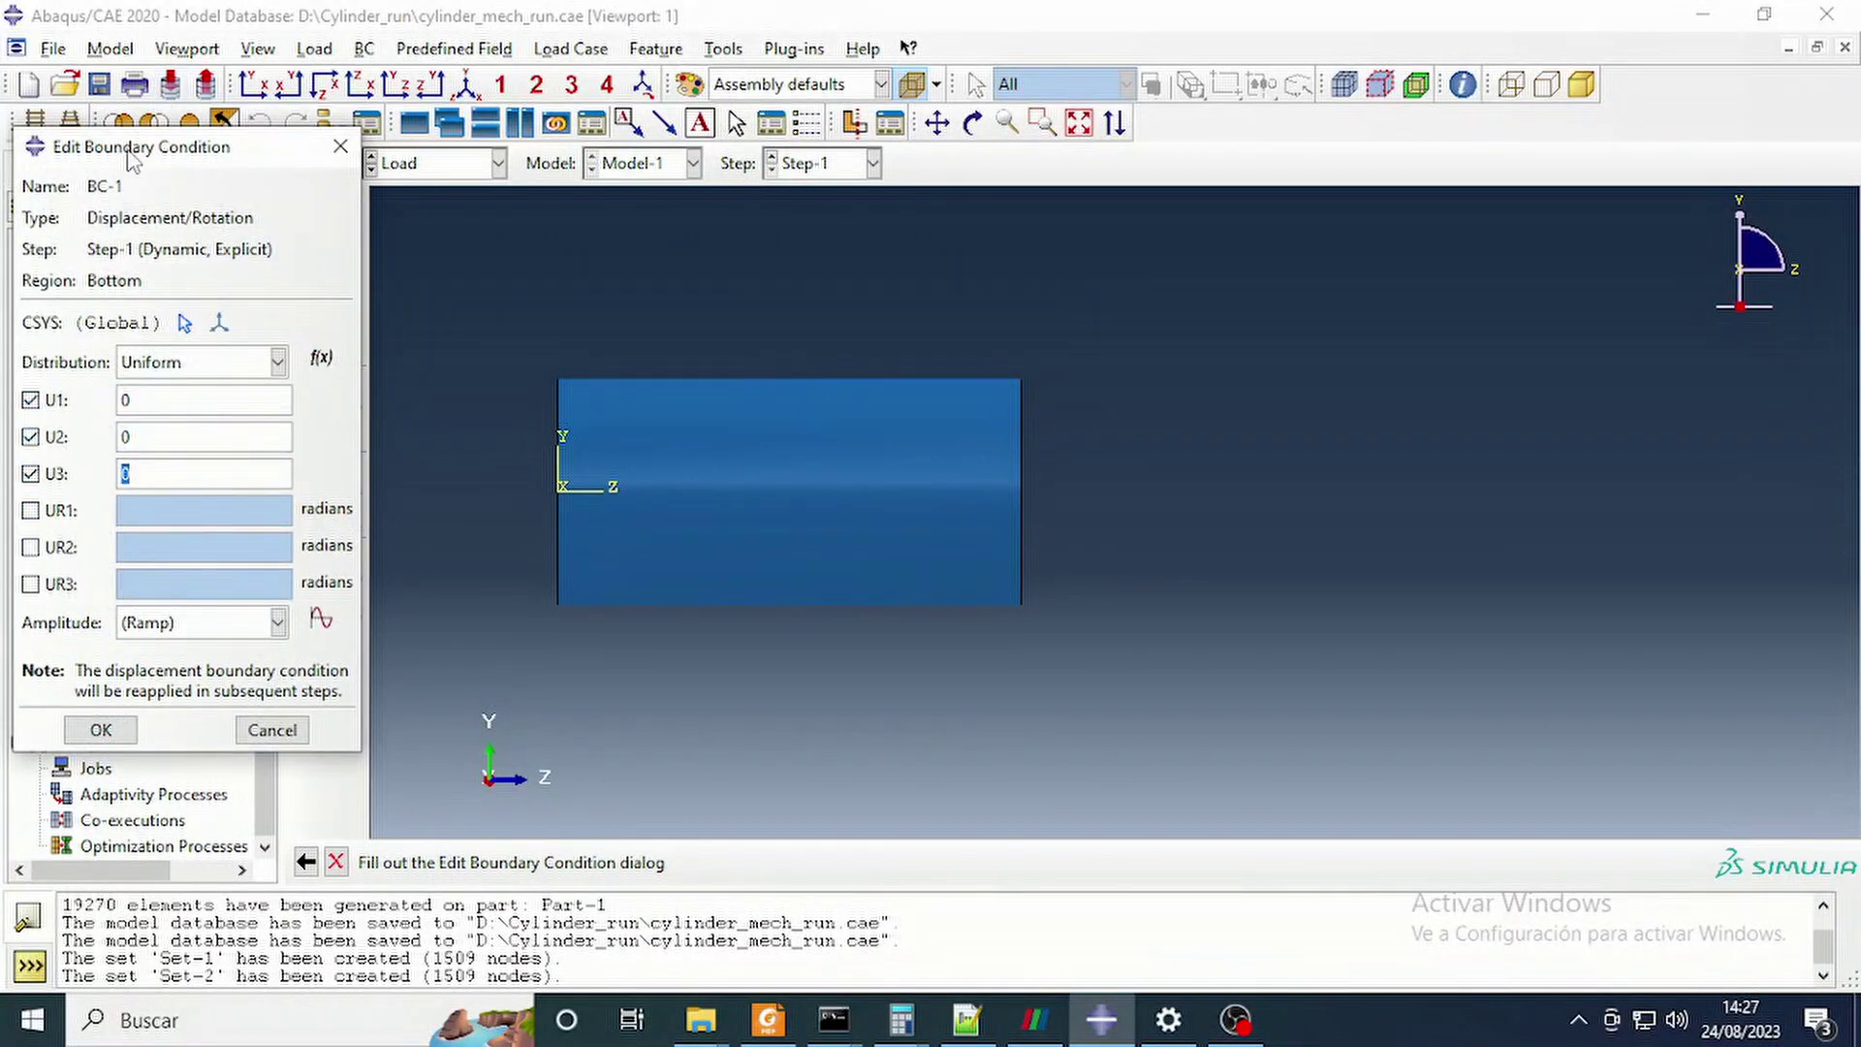
left_click_drag(145, 148, 321, 154)
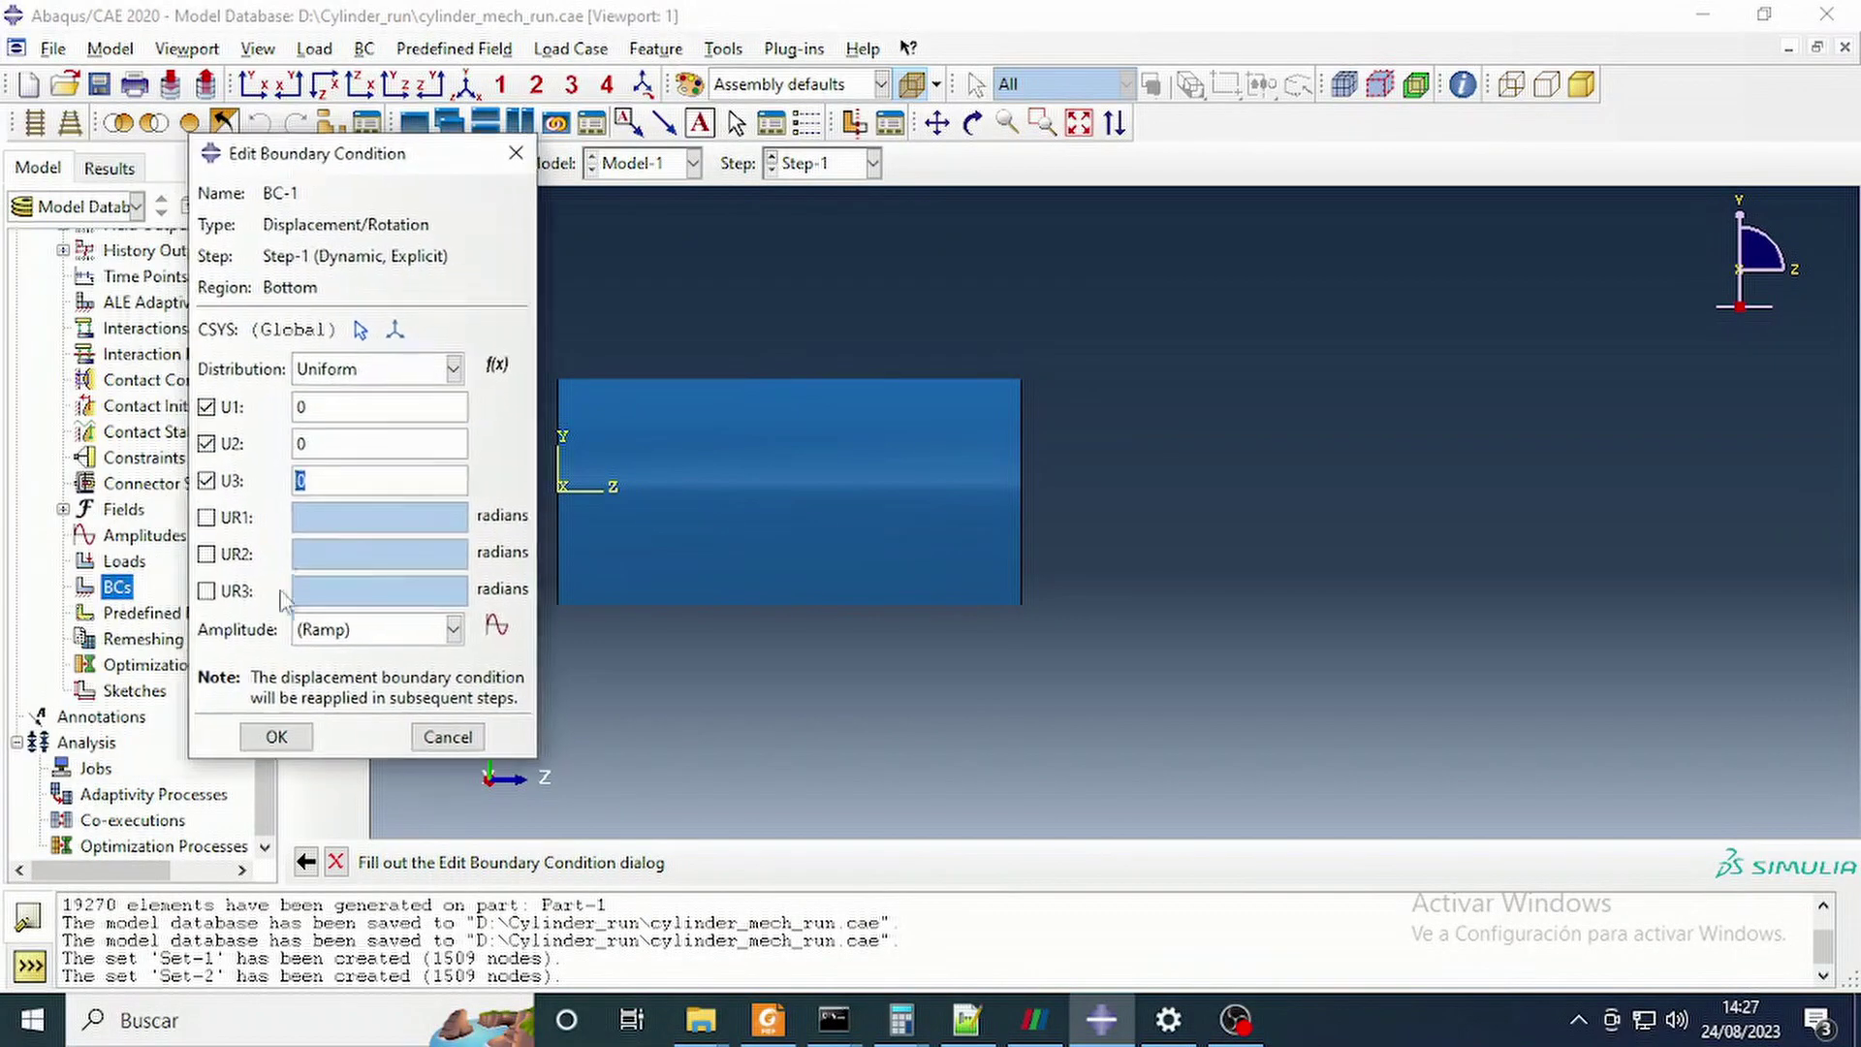
left_click(276, 735)
scroll(533, 479, "up", 3)
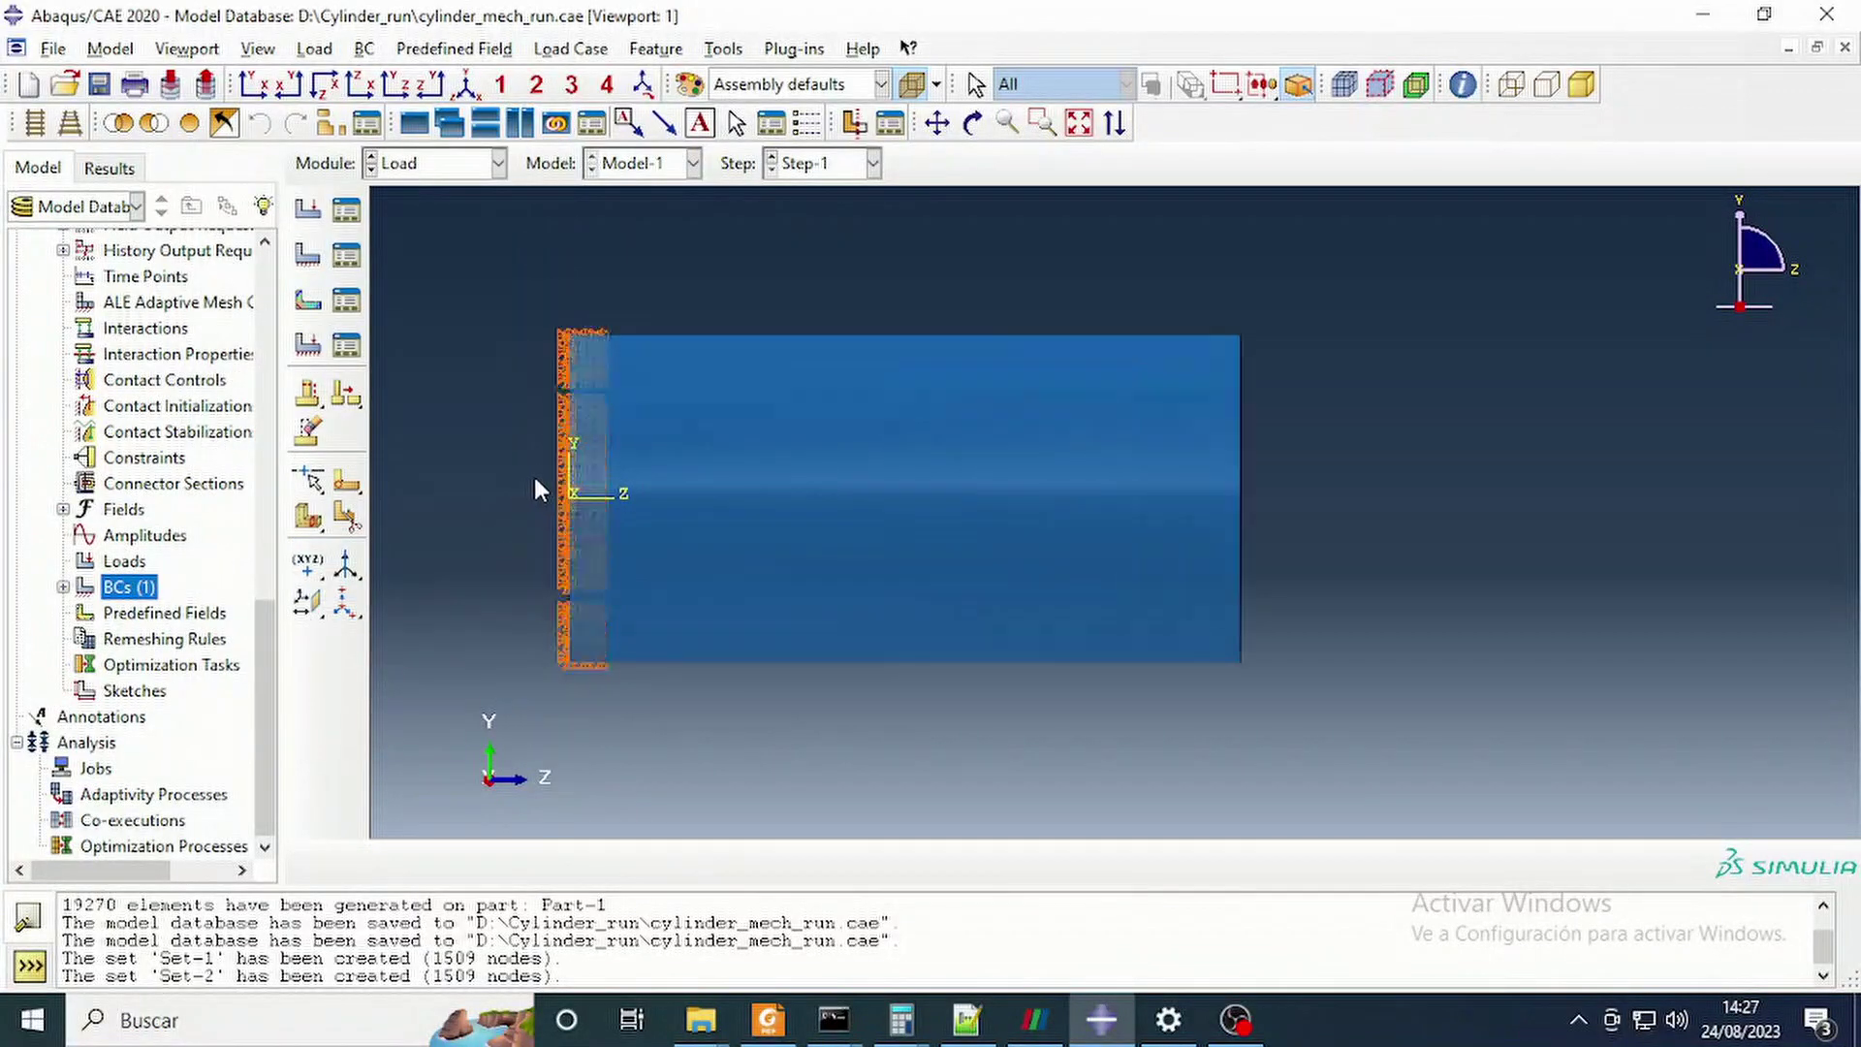
left_click(436, 163)
left_click(441, 347)
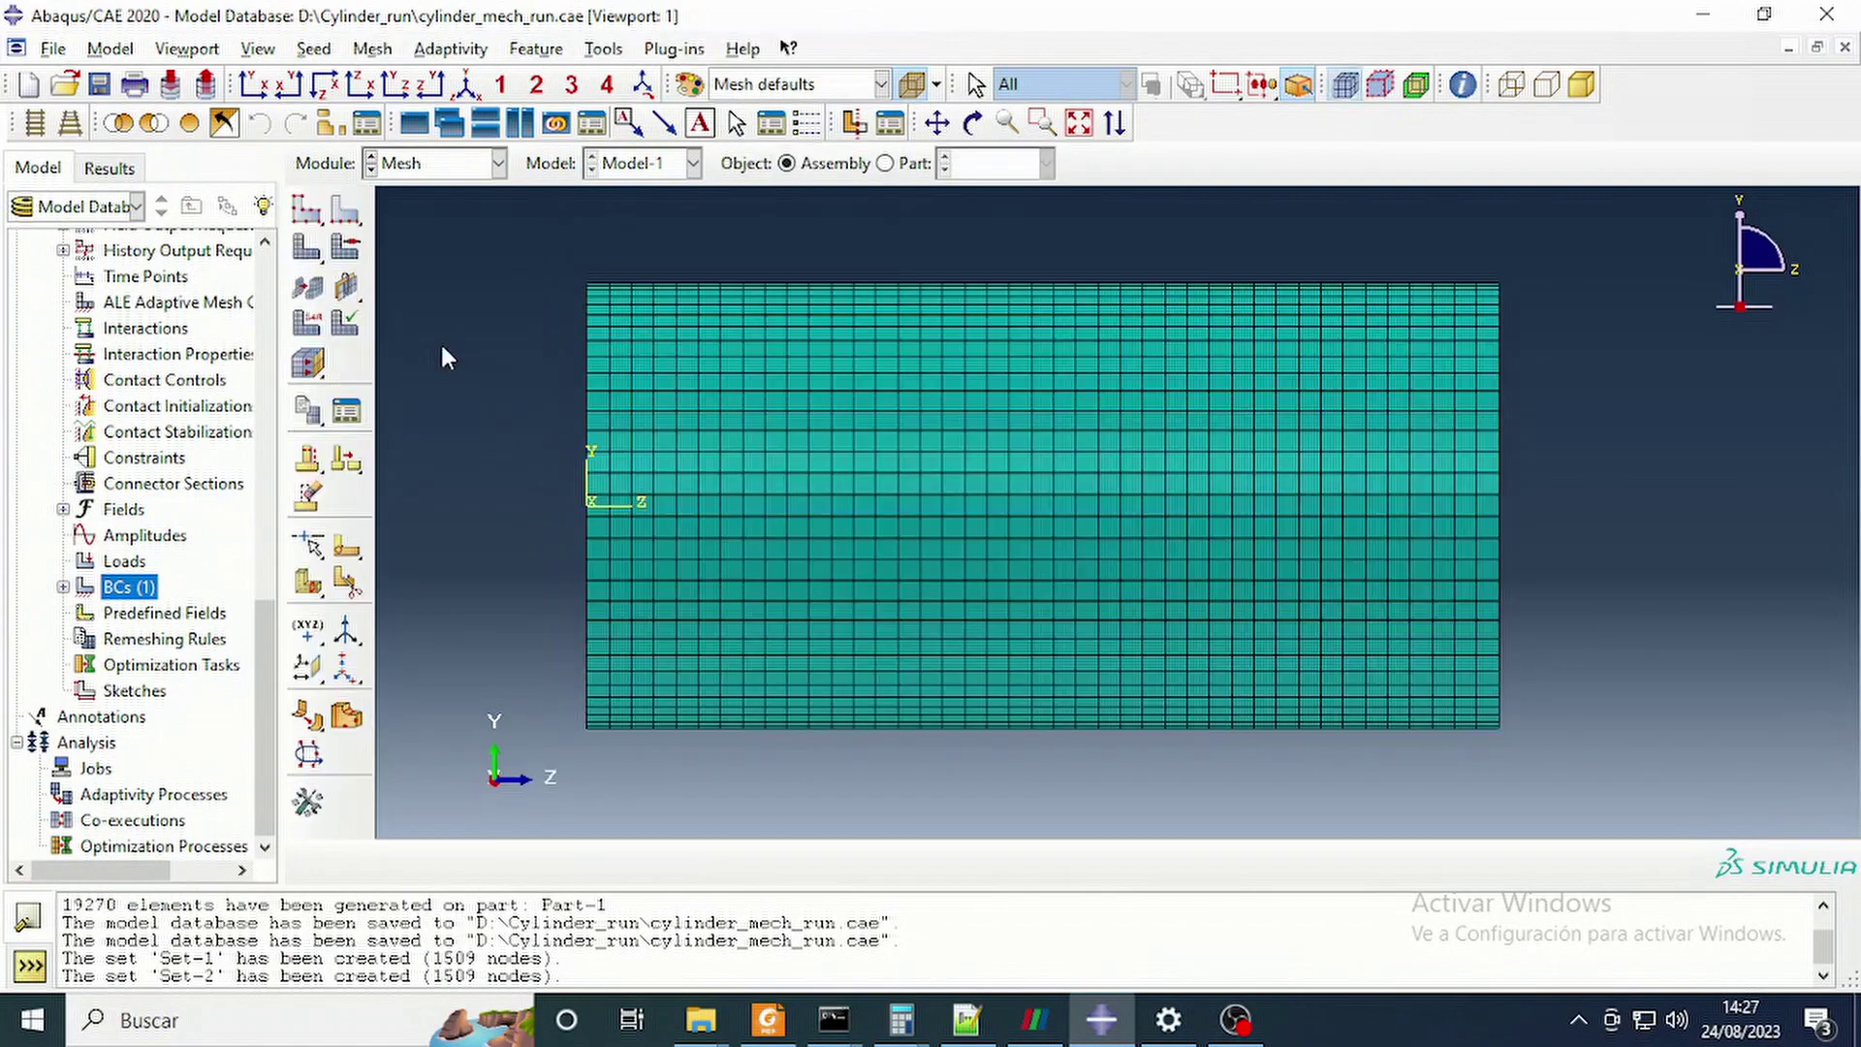
double_click(108, 584)
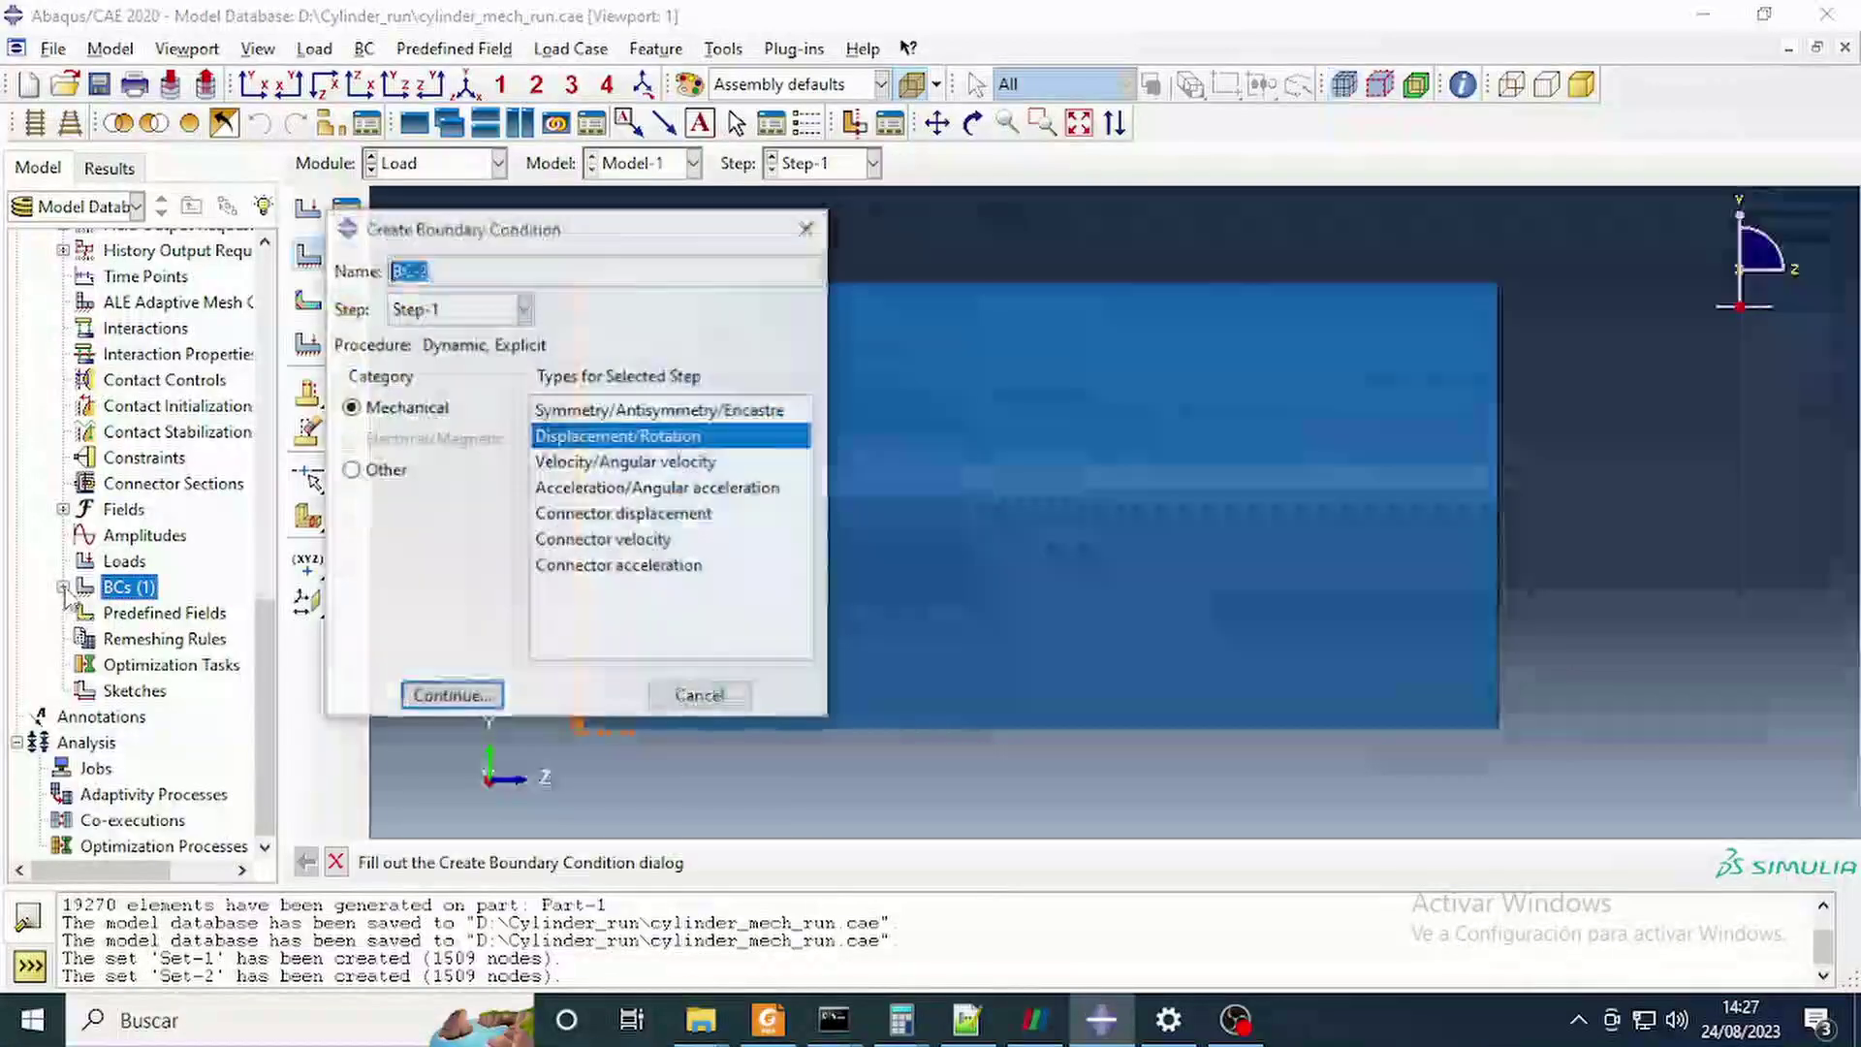
left_click(64, 588)
left_click(64, 587)
left_click(64, 587)
left_click(436, 163)
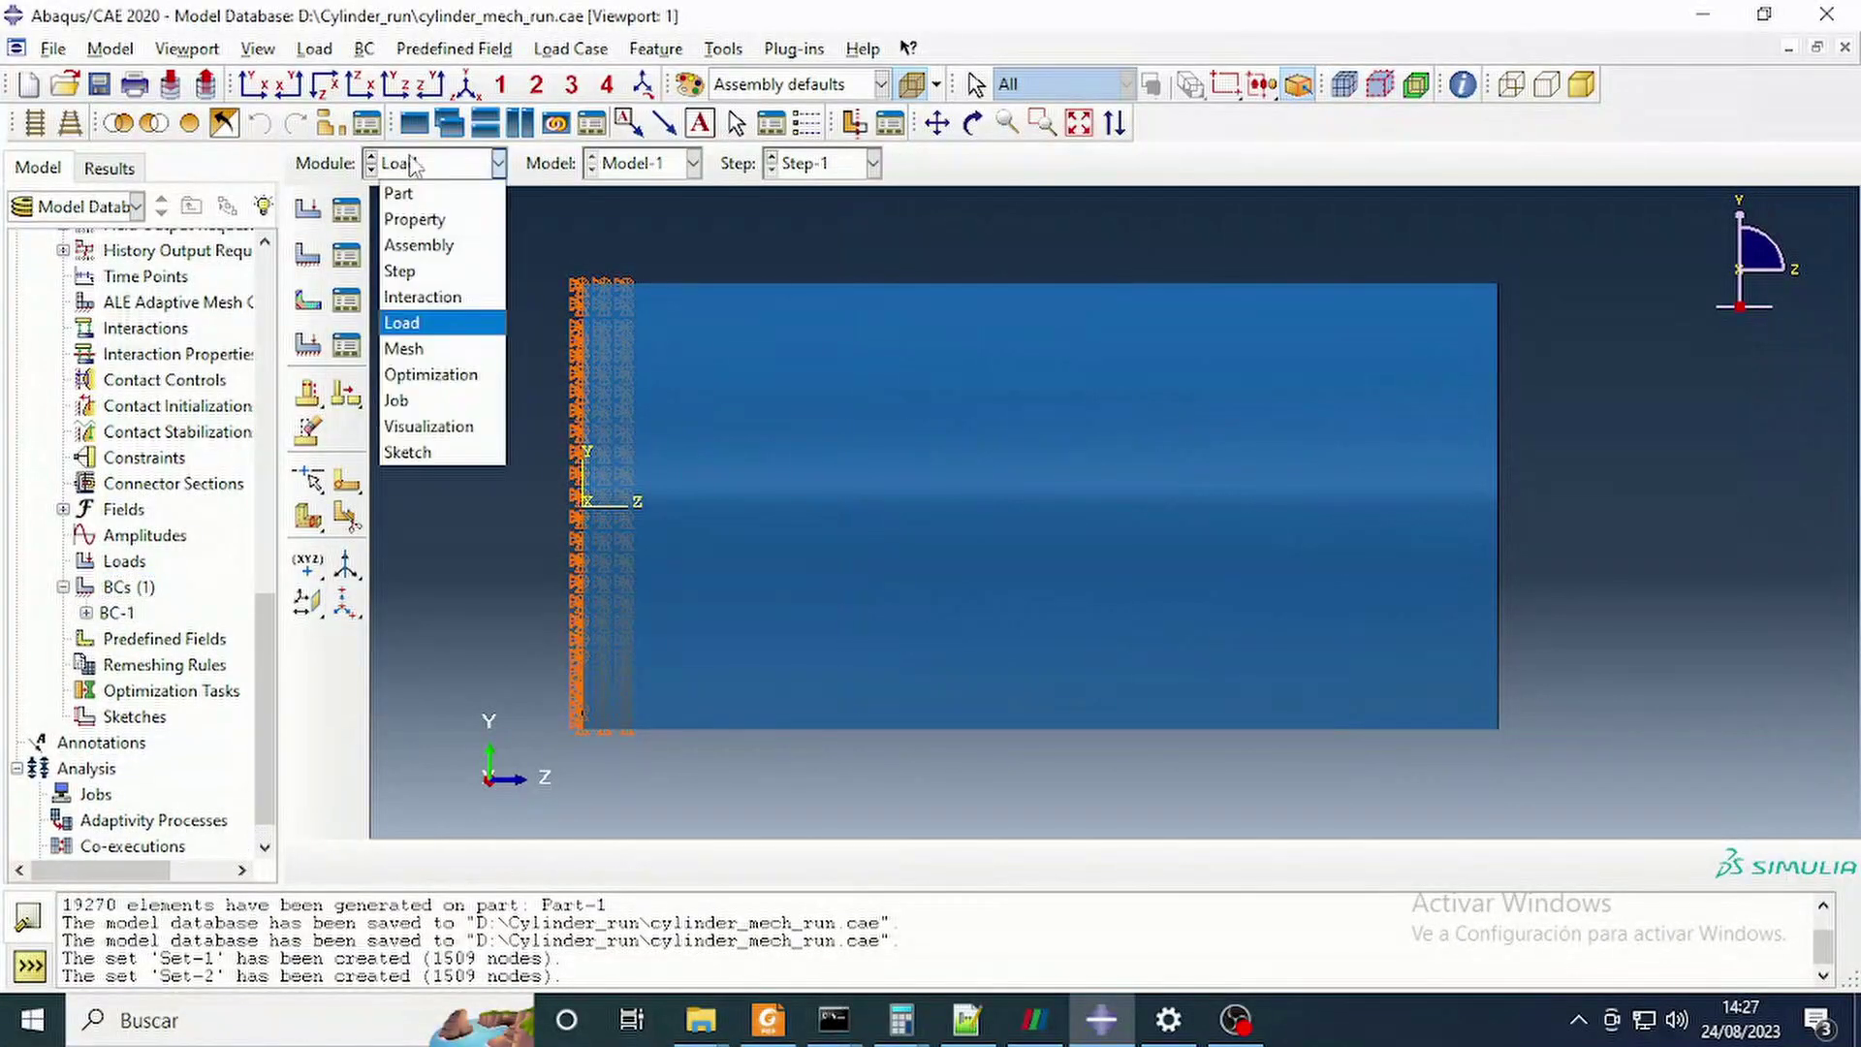
left_click(438, 345)
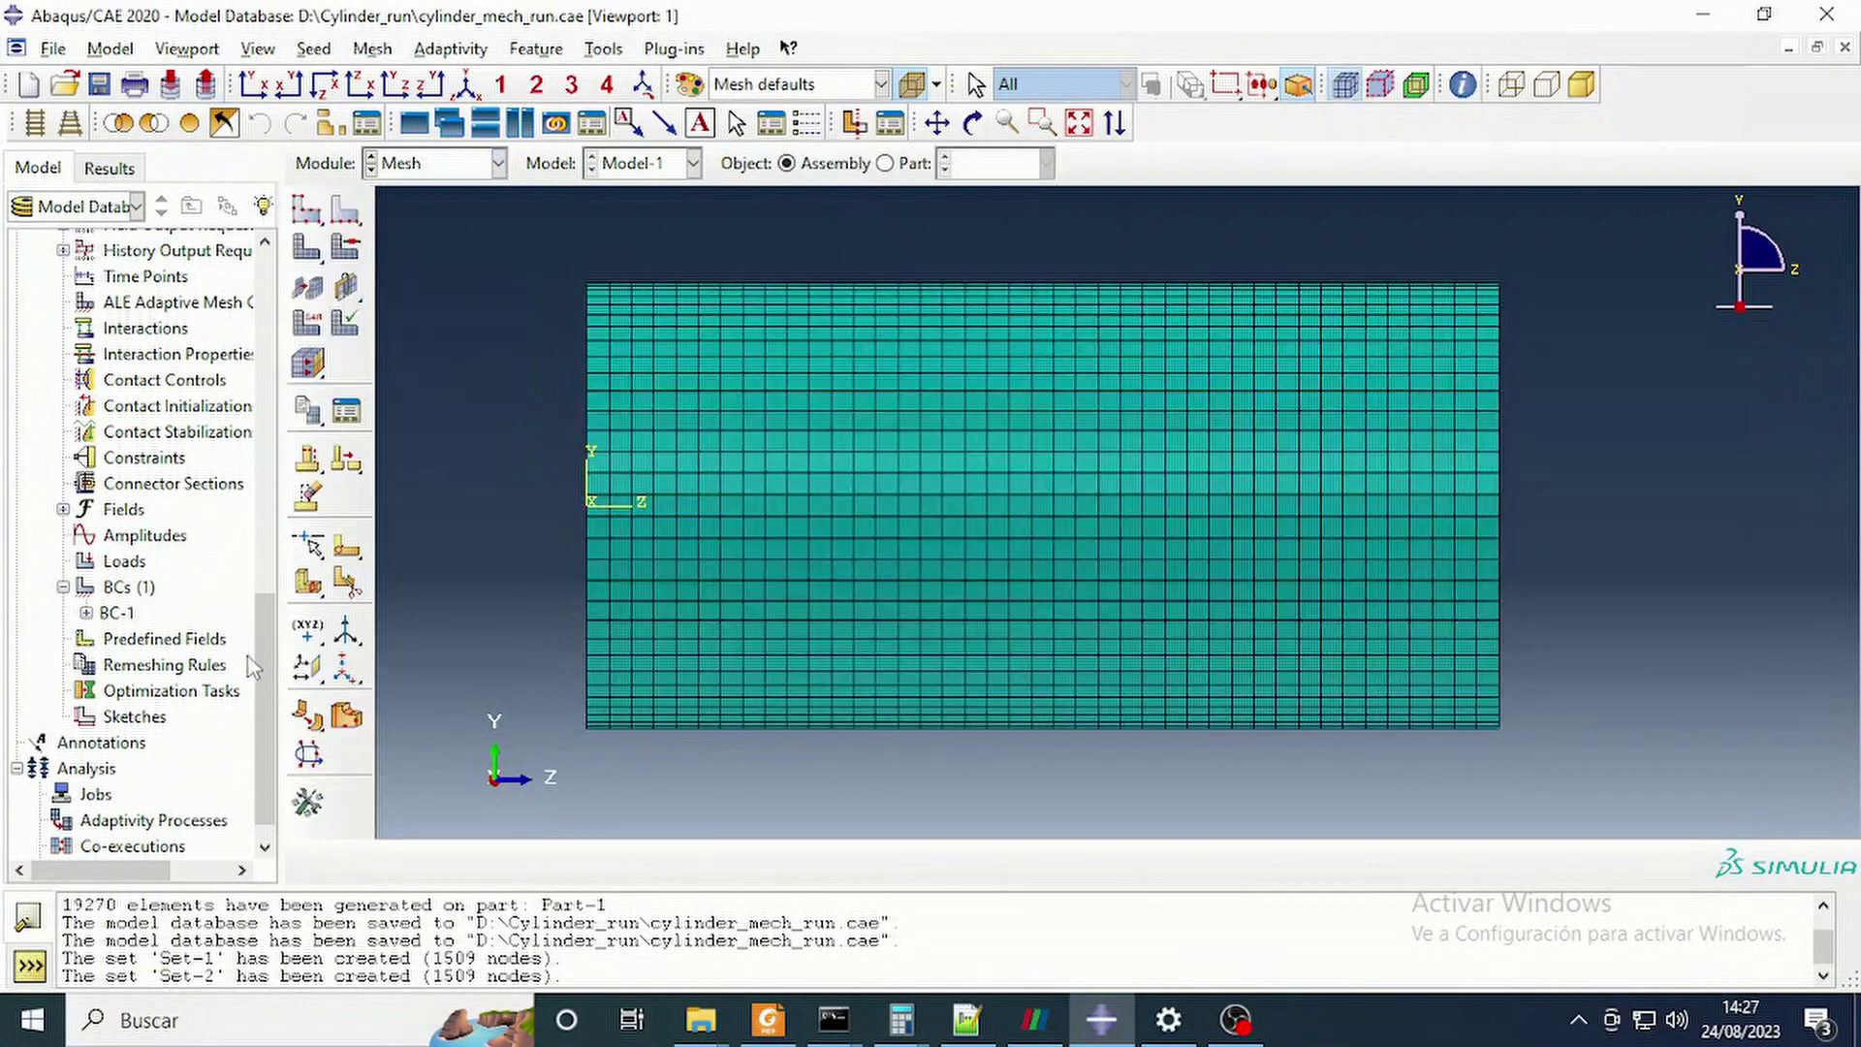
left_click(85, 613)
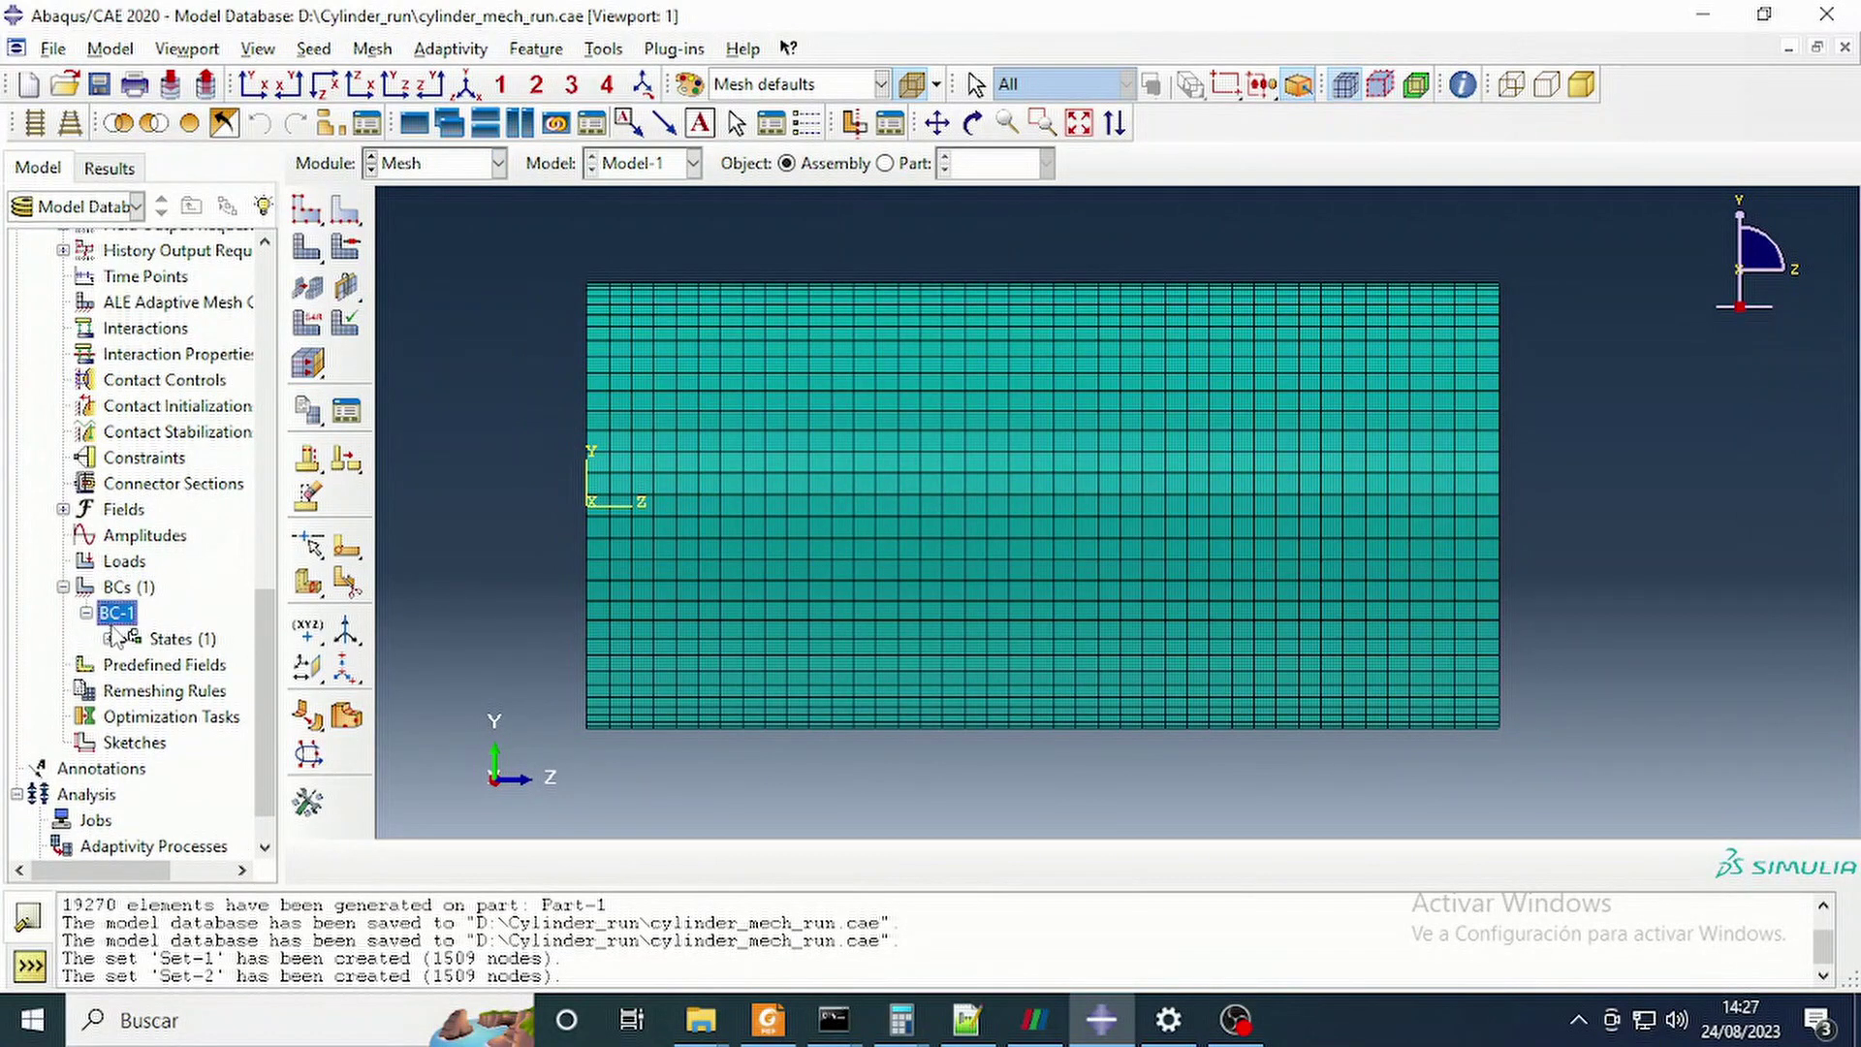
double_click(114, 613)
key("Escape")
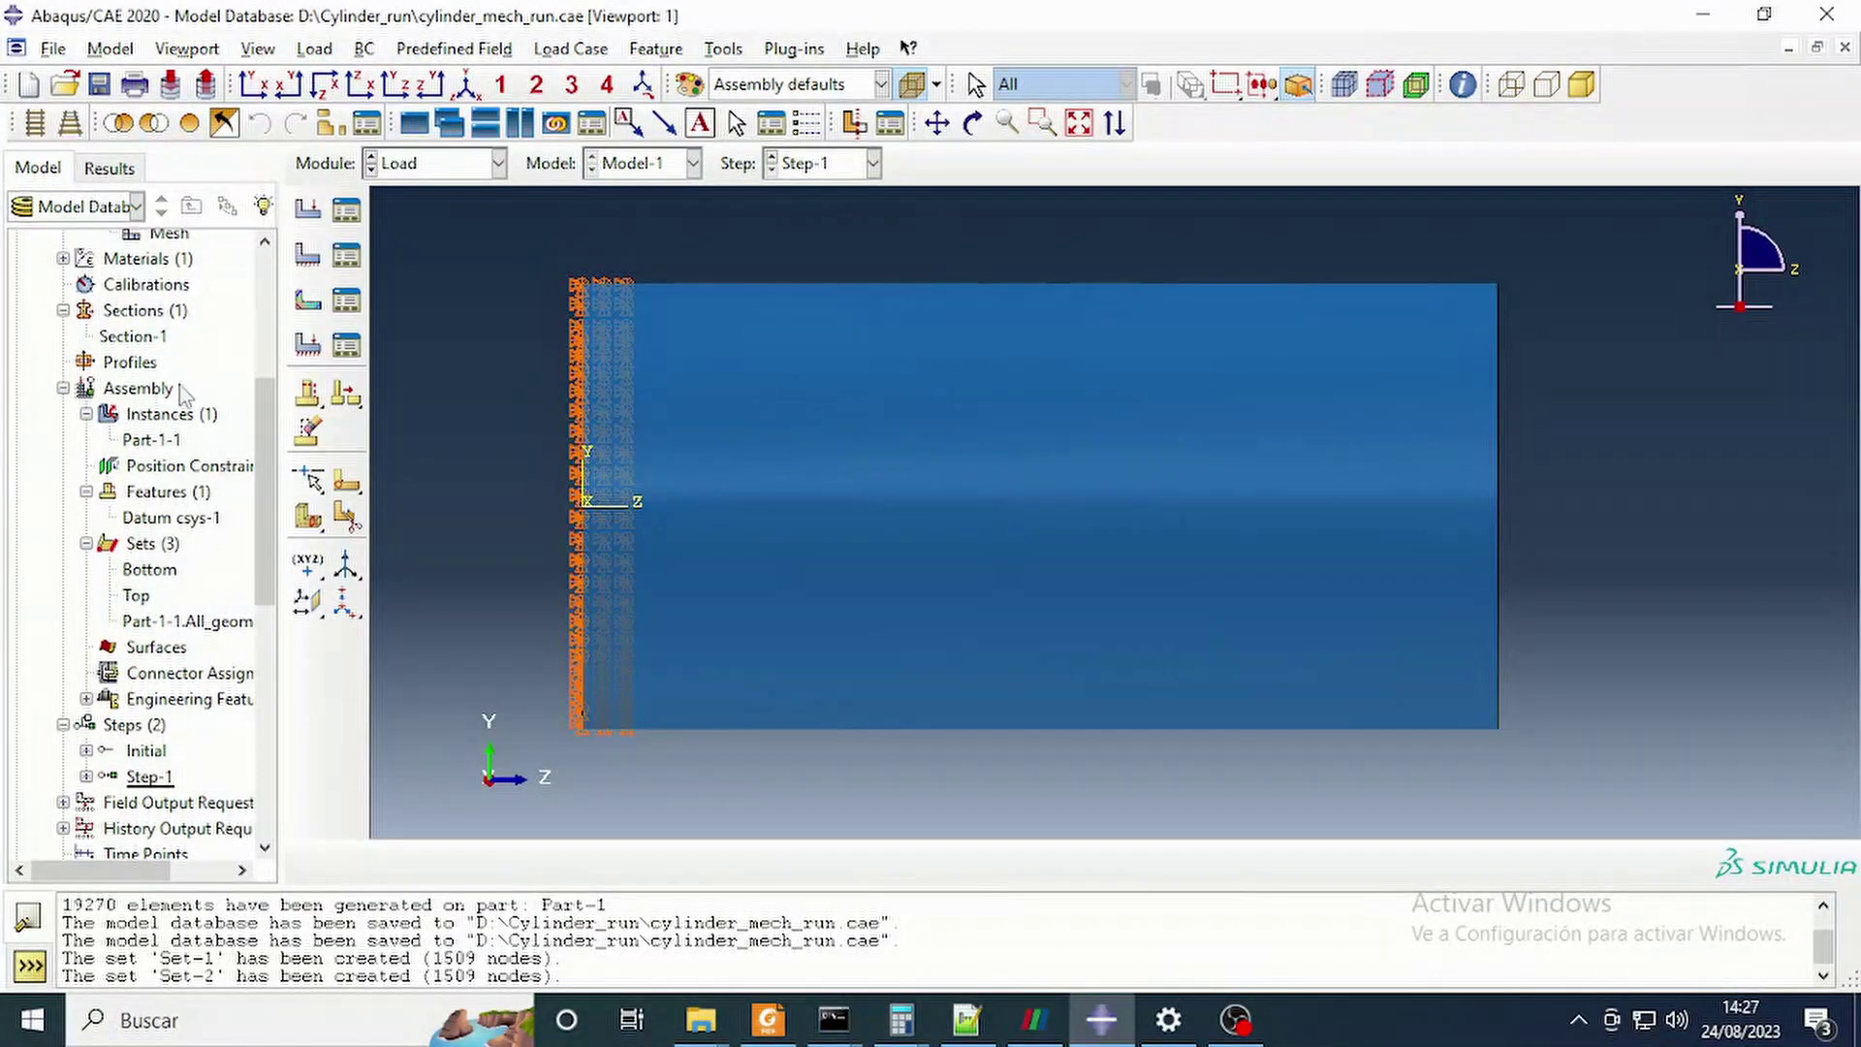
scroll(190, 344, "up", 2)
left_click(139, 546)
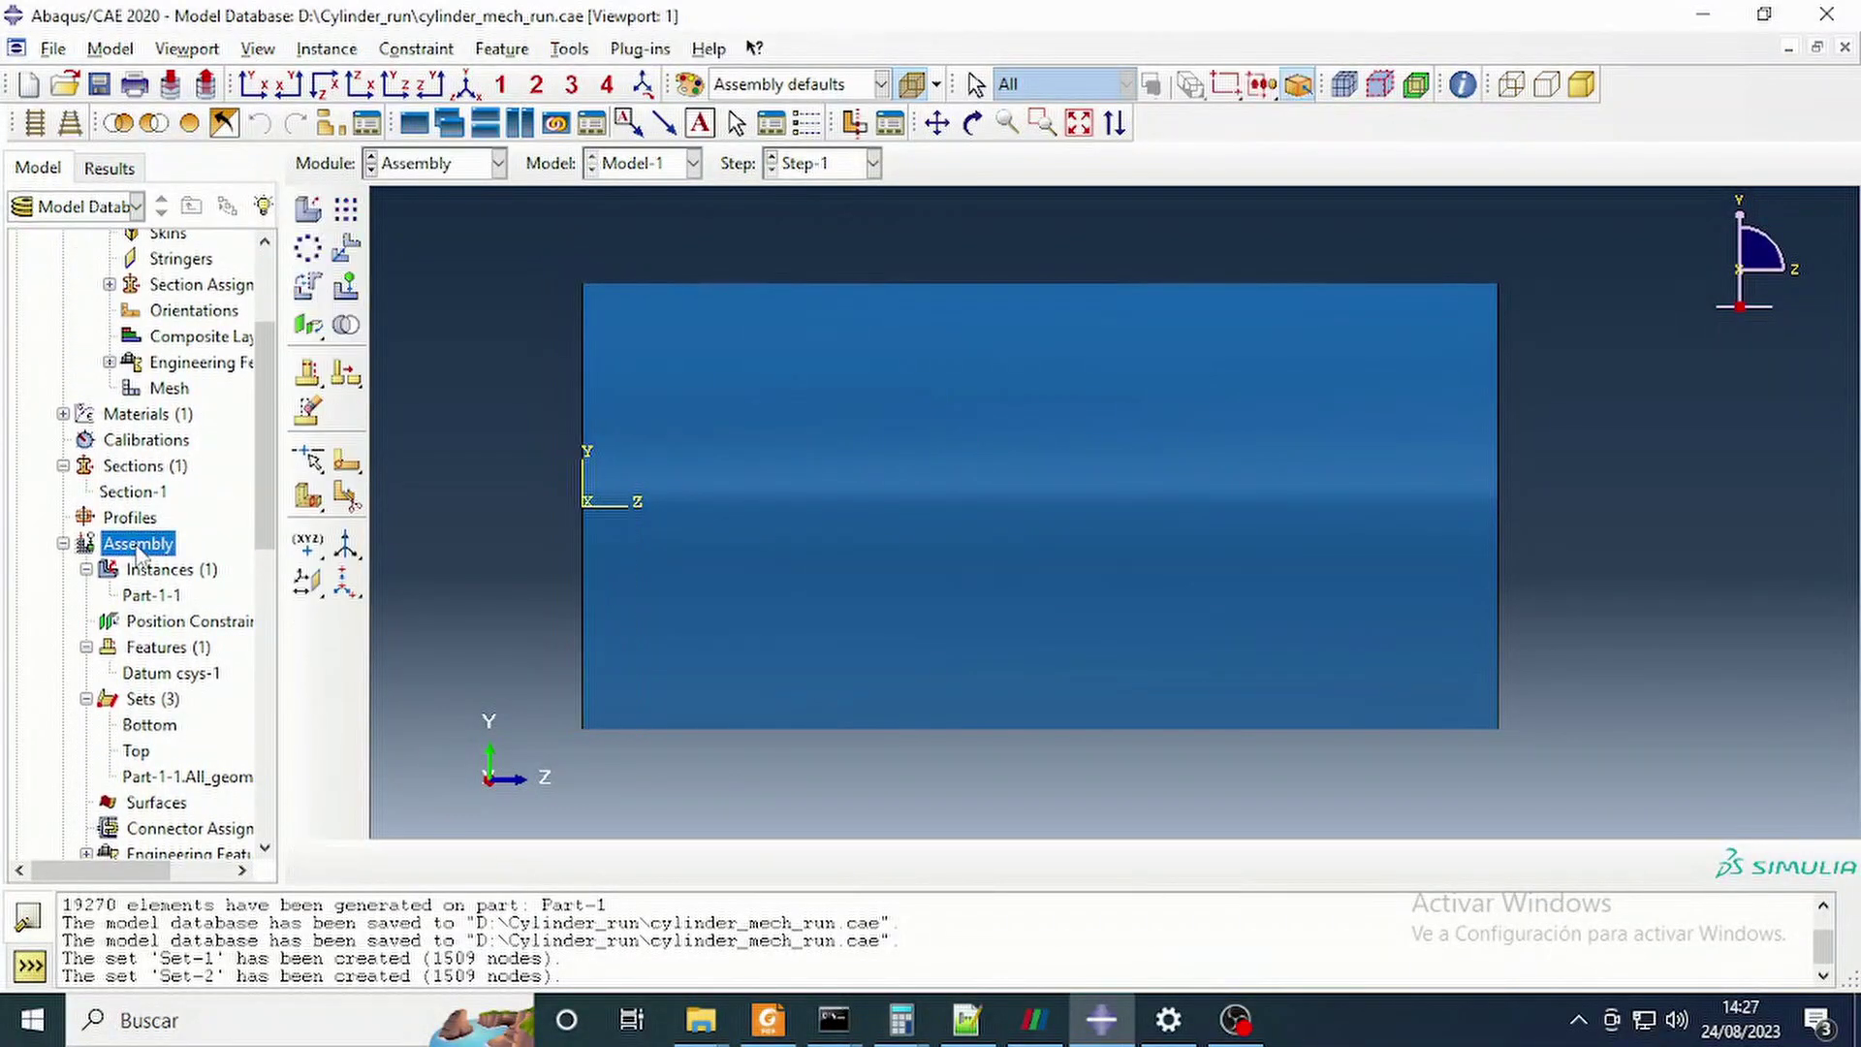
double_click(144, 572)
key("Escape")
double_click(116, 550)
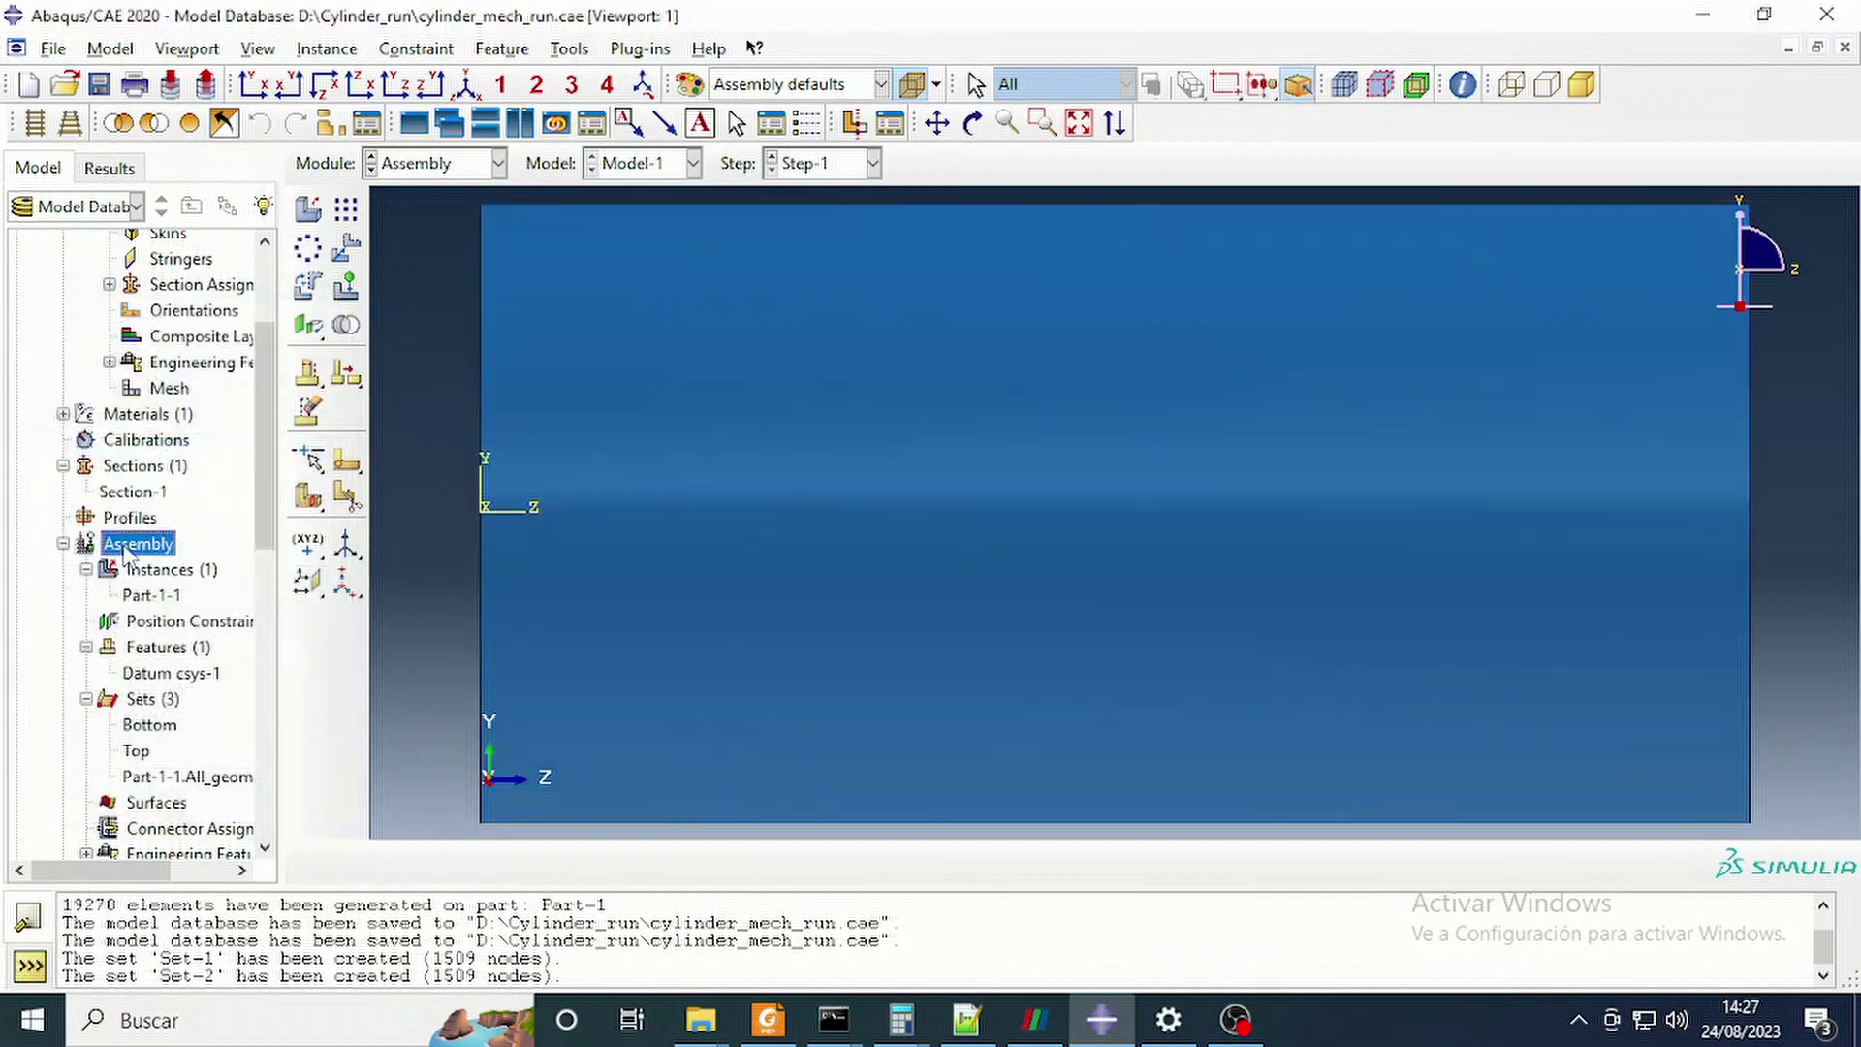
scroll(116, 558, "down", 10)
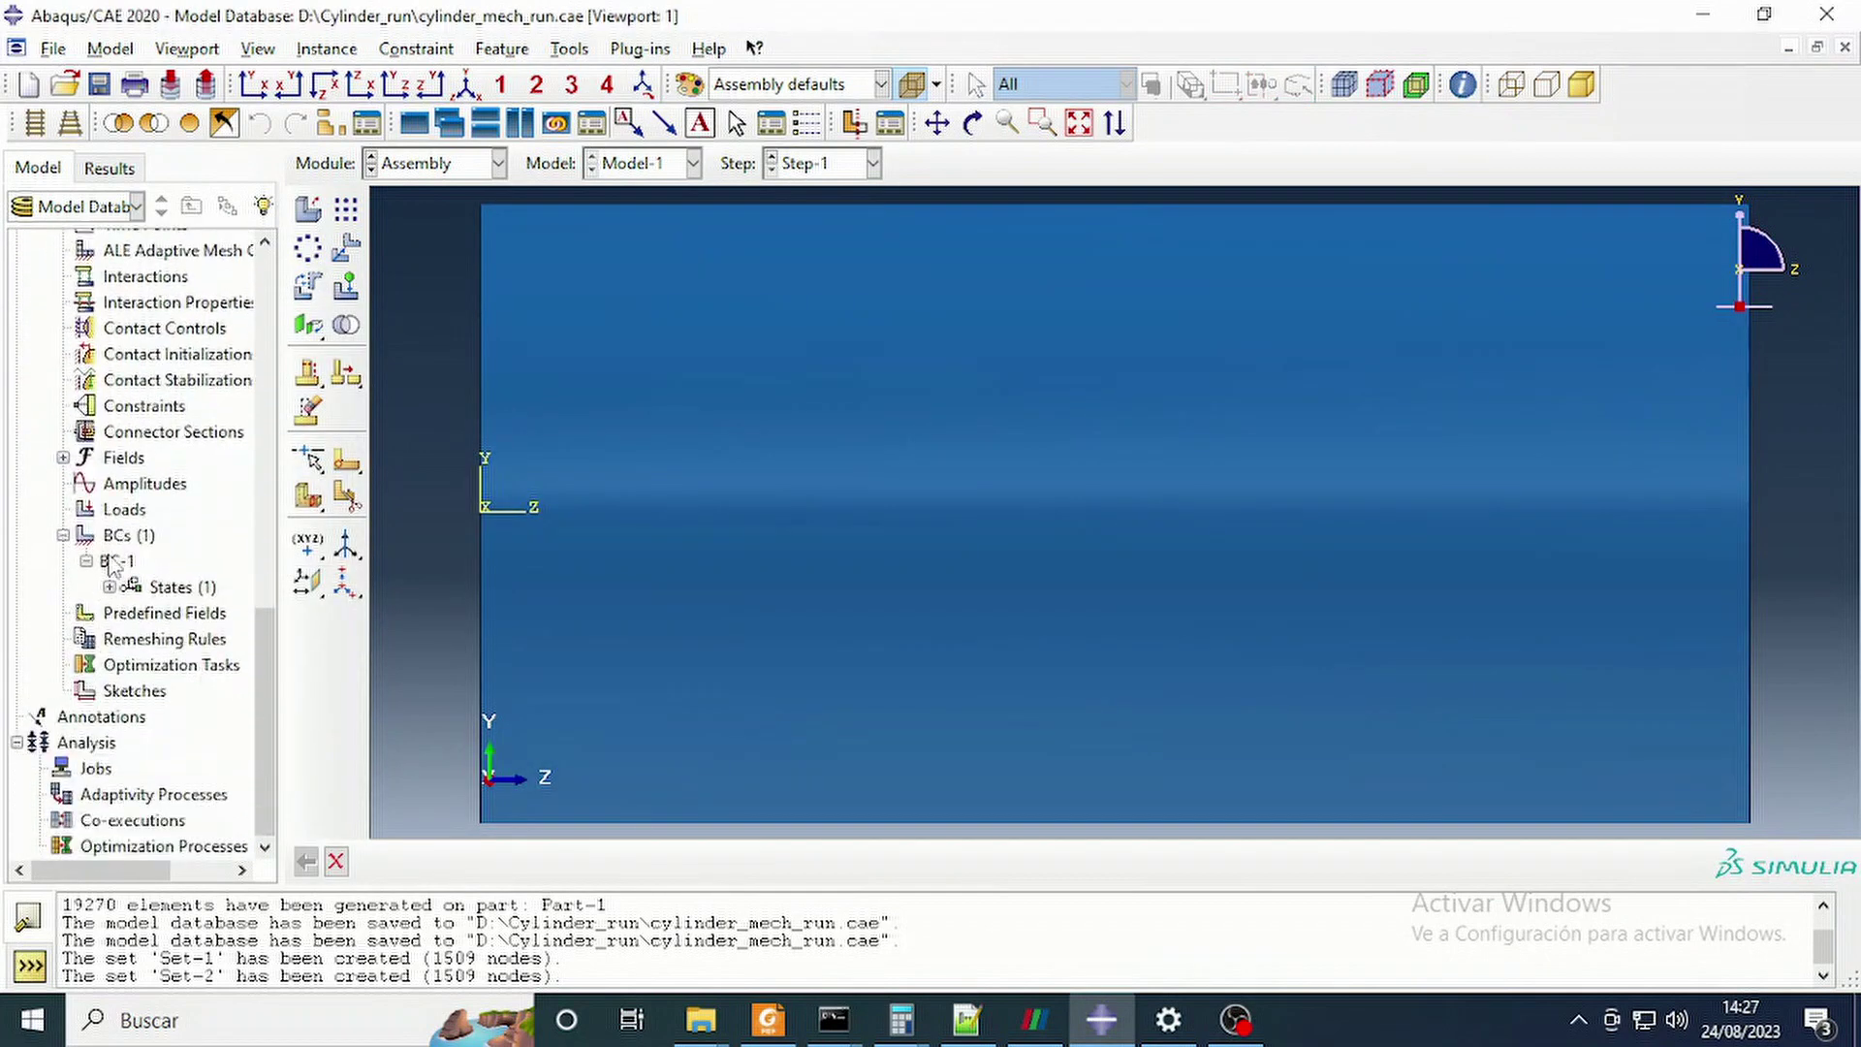
left_click(500, 163)
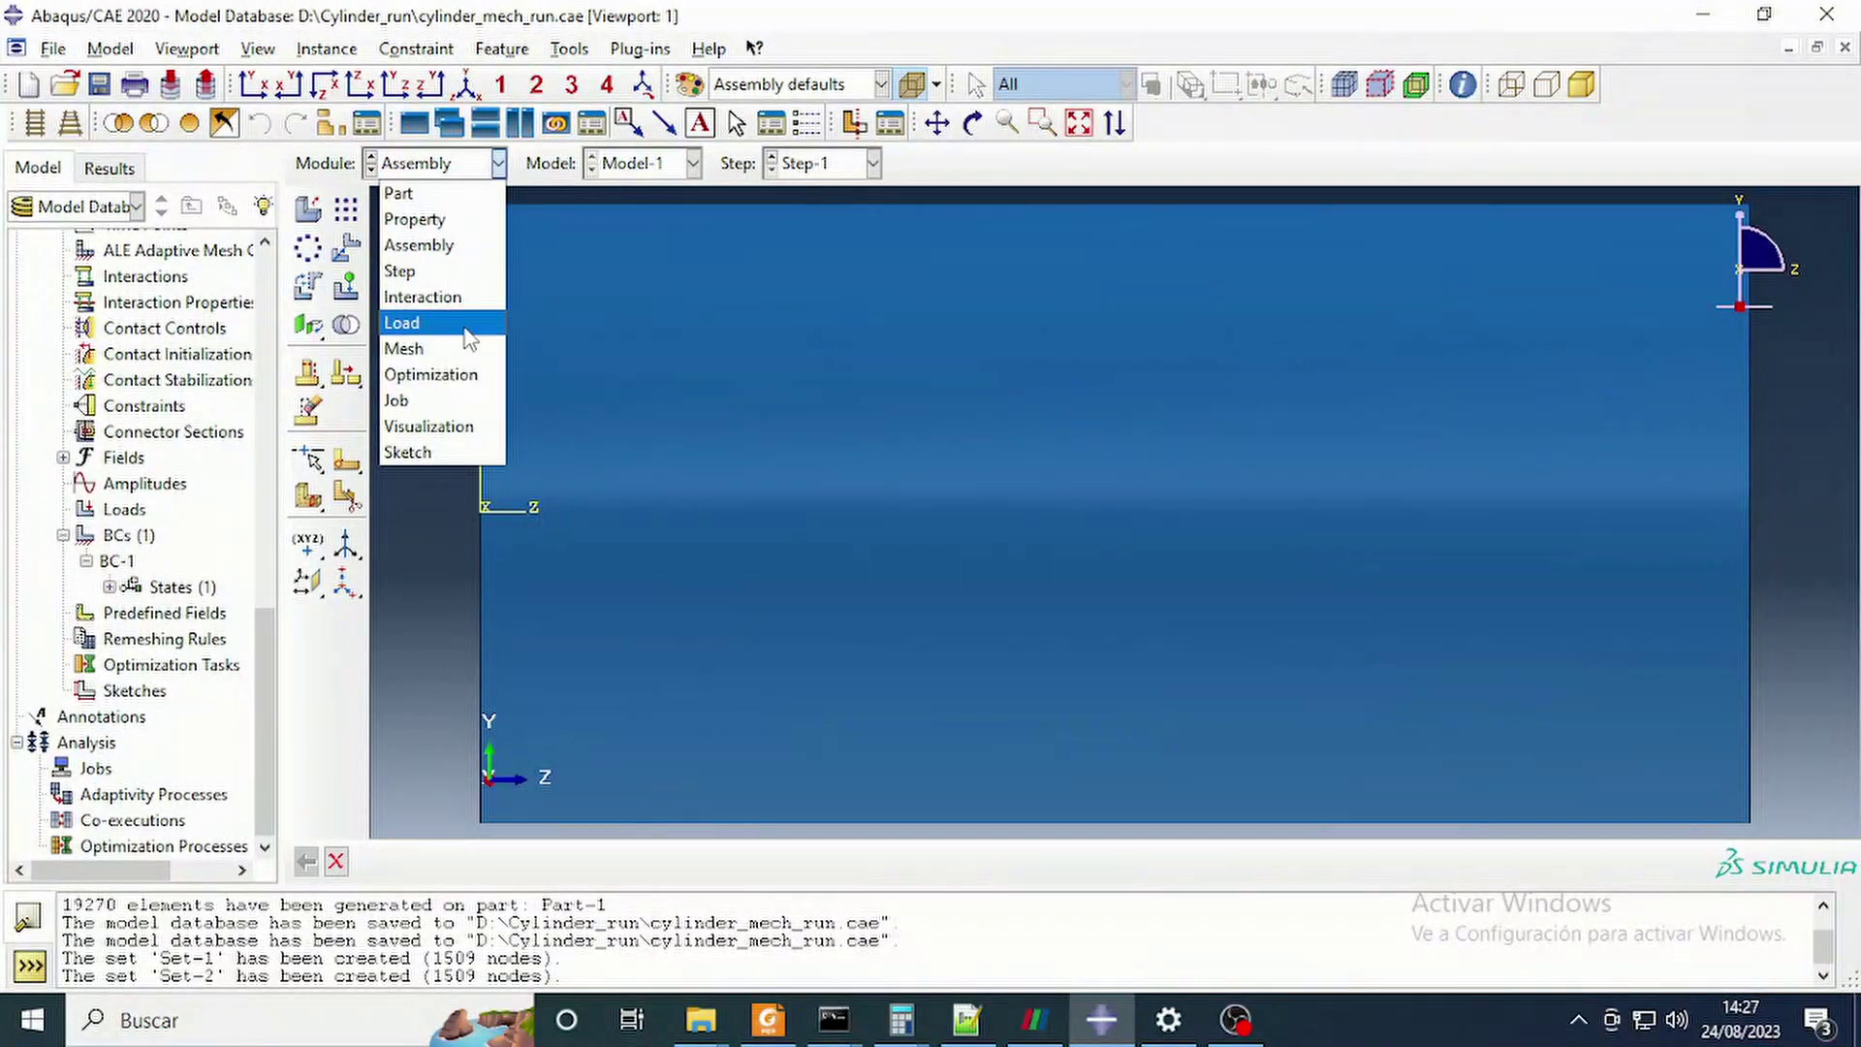
left_click(446, 342)
Create a mechanical Velocity/Angular velocity boundary condition in Step-1, applied to the Top node set.
right_click(119, 536)
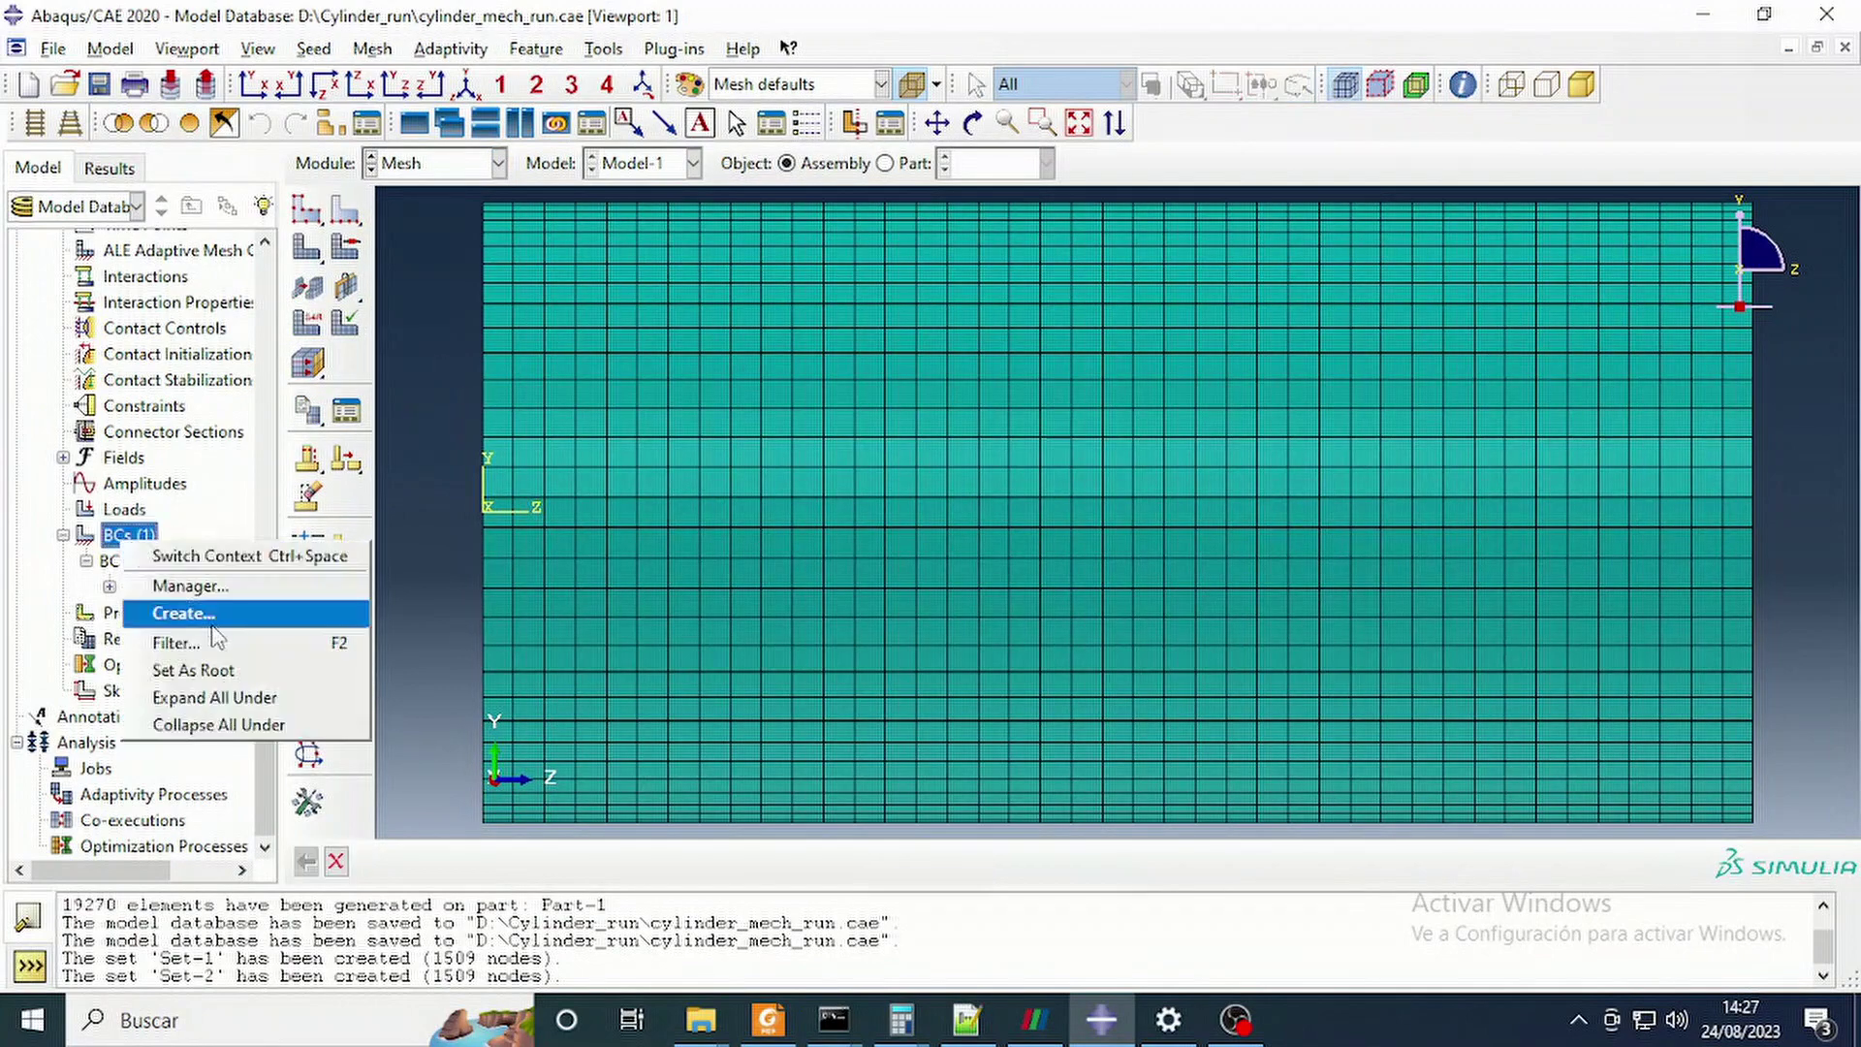
left_click(185, 614)
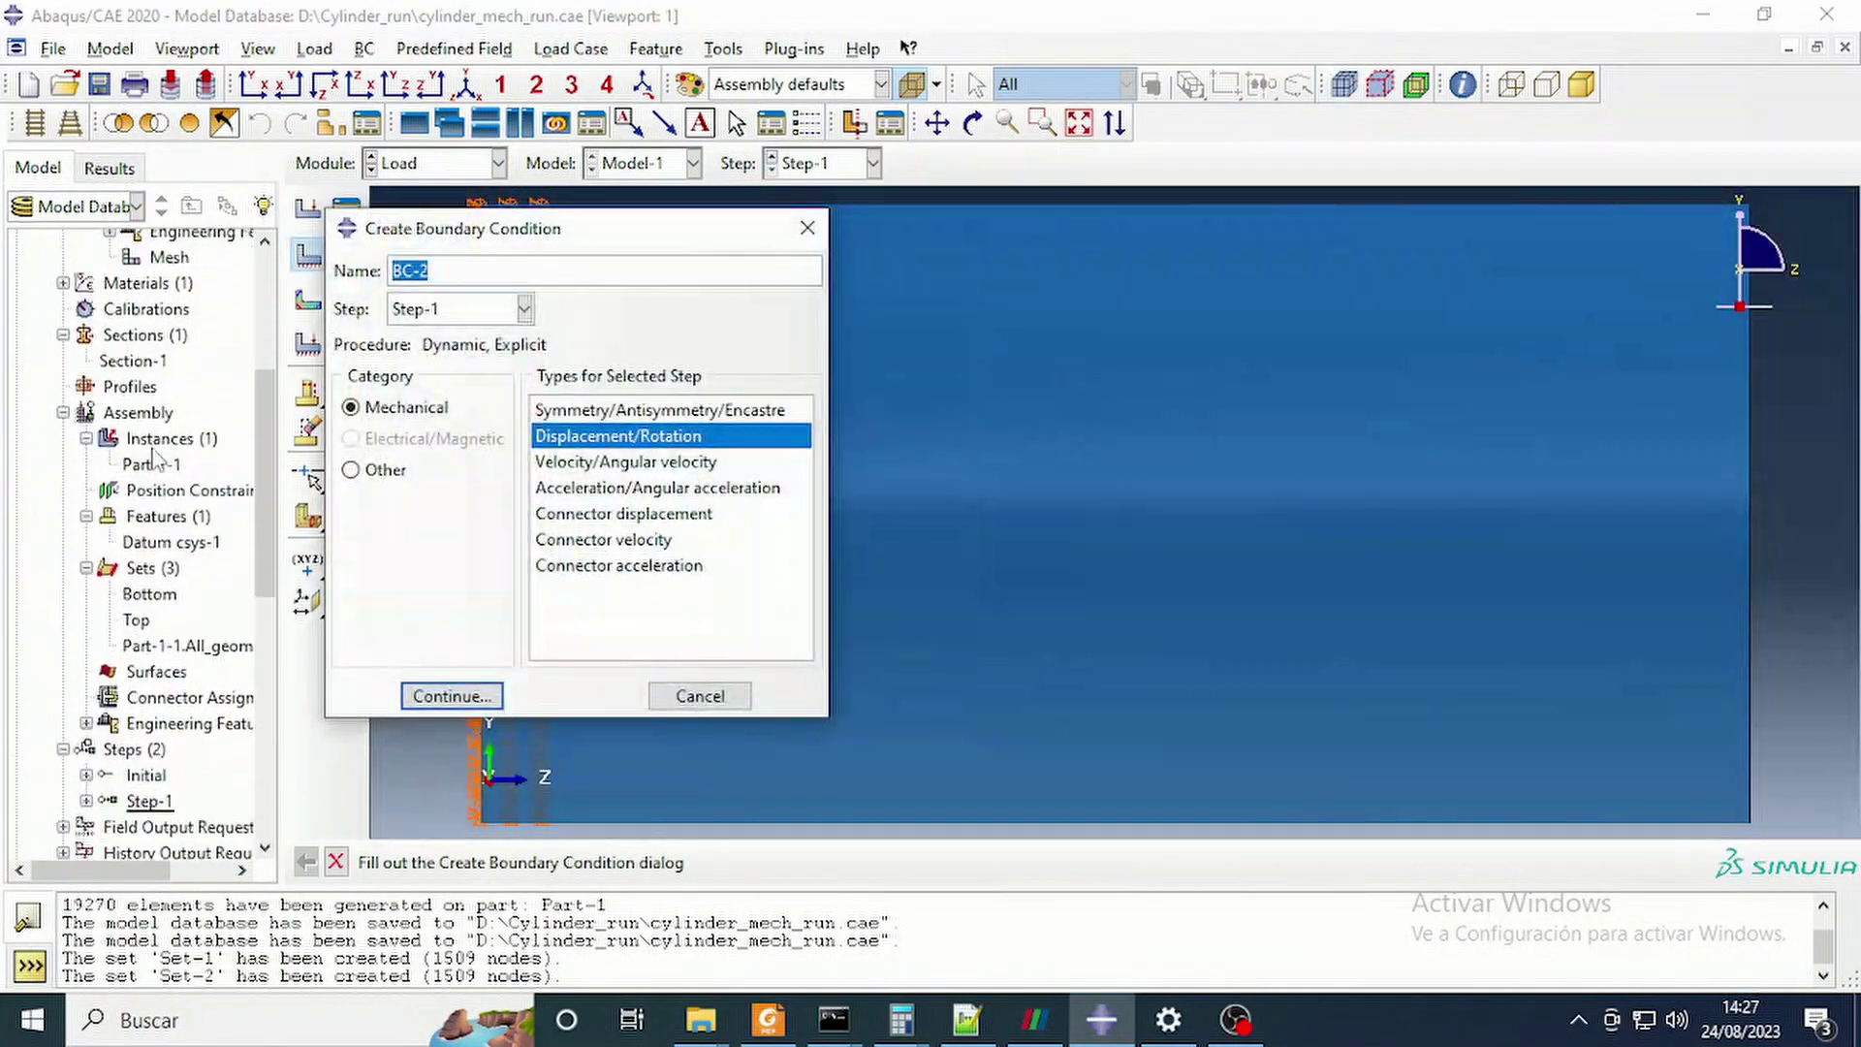
left_click(577, 461)
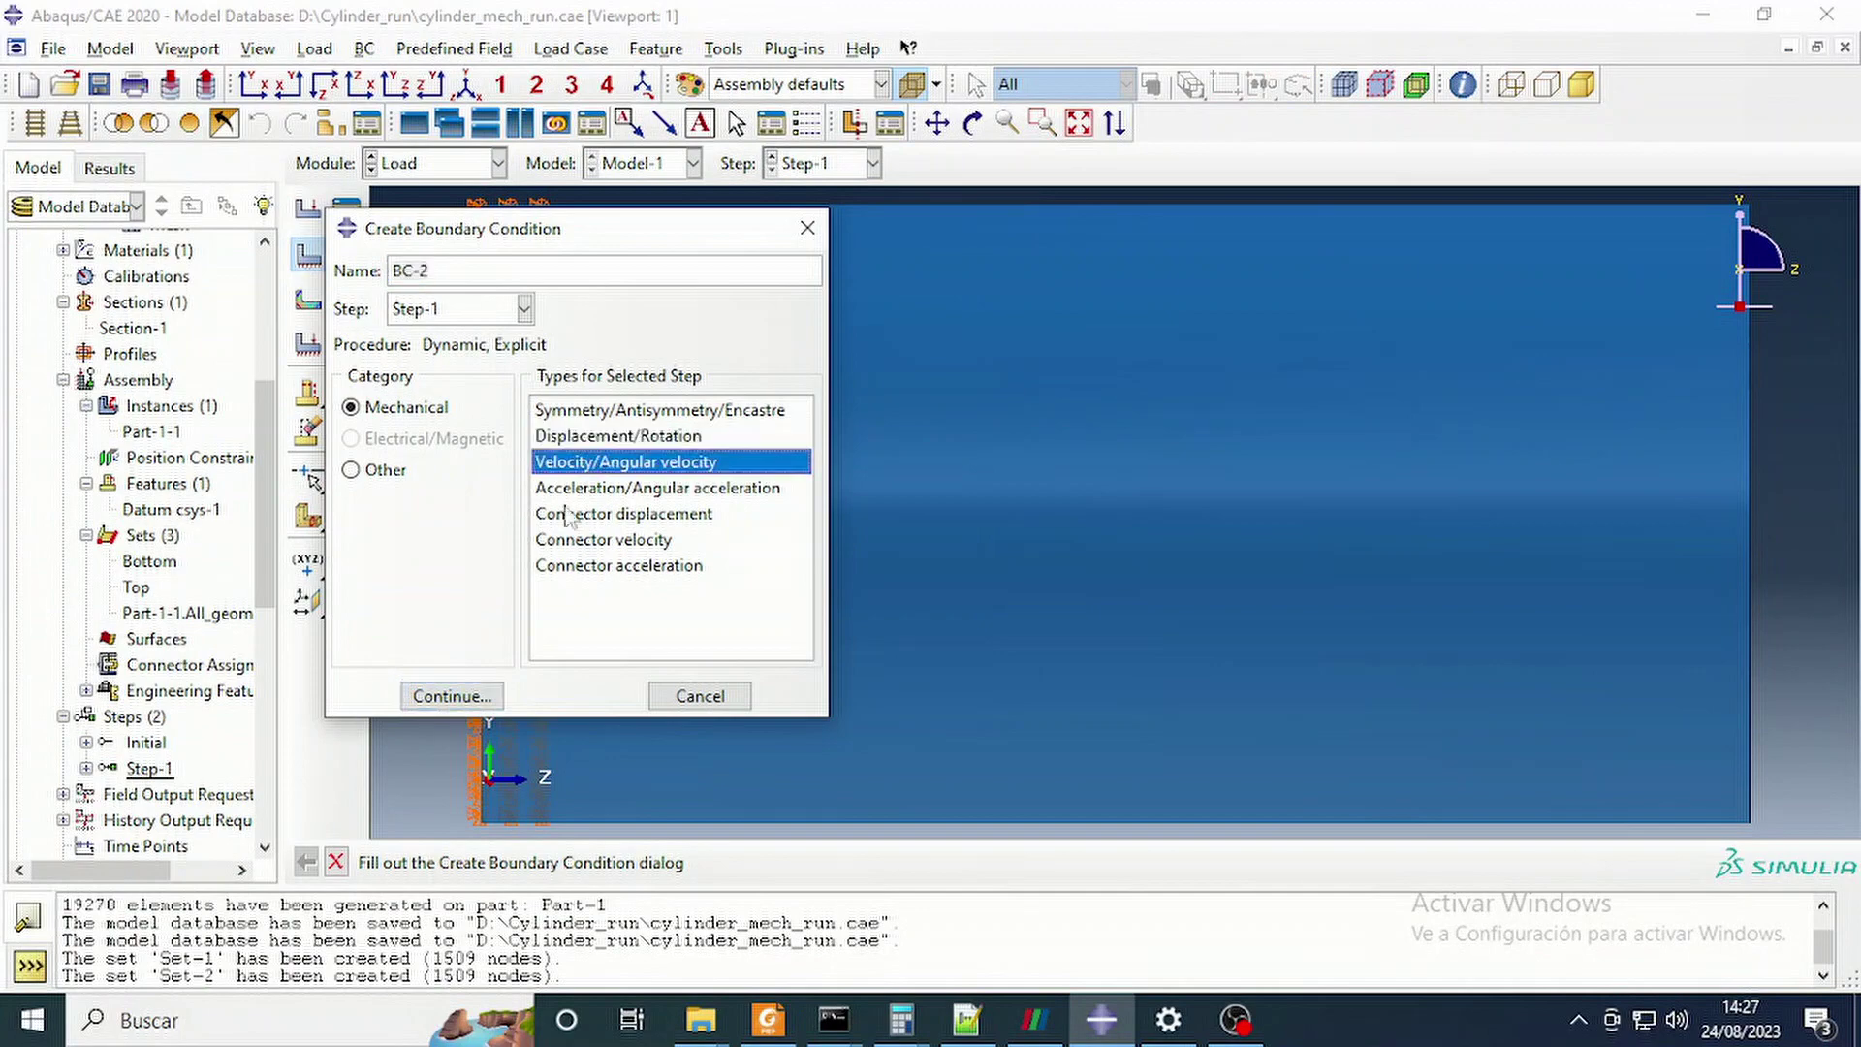
left_click(451, 696)
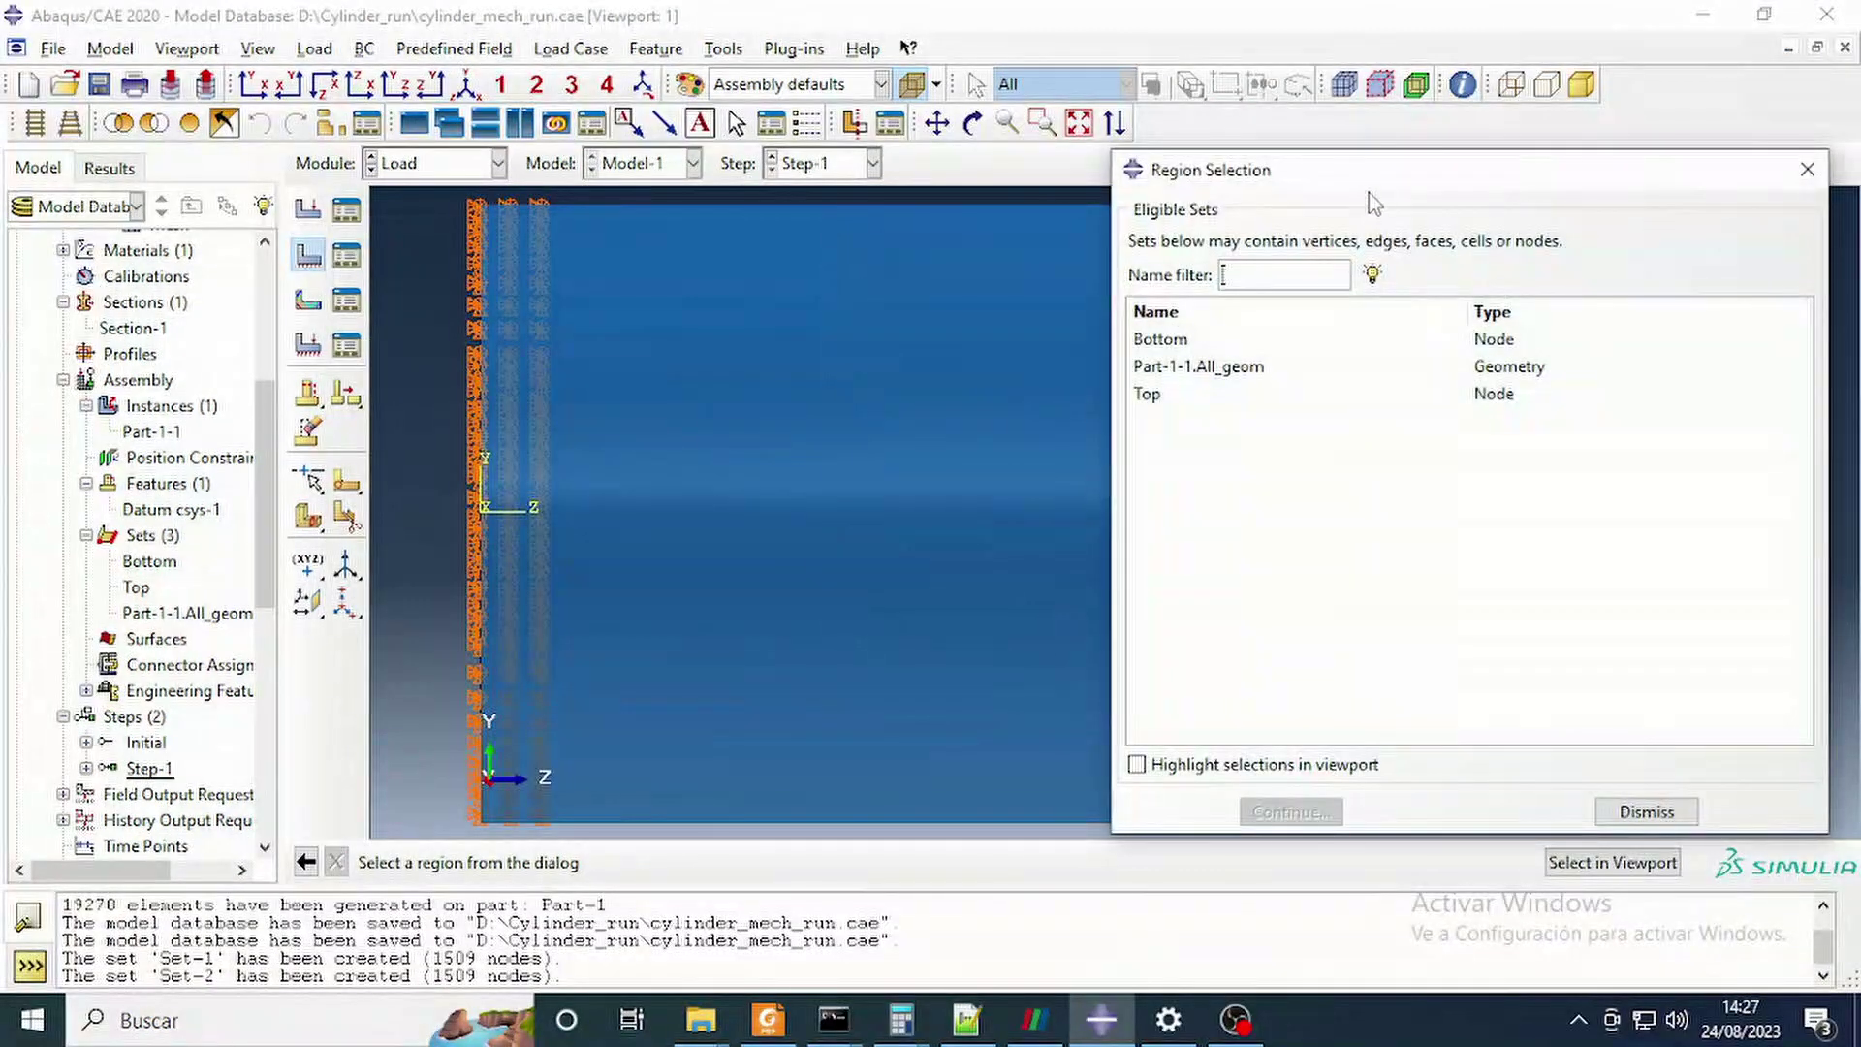
left_click_drag(1370, 182, 658, 161)
left_click(439, 376)
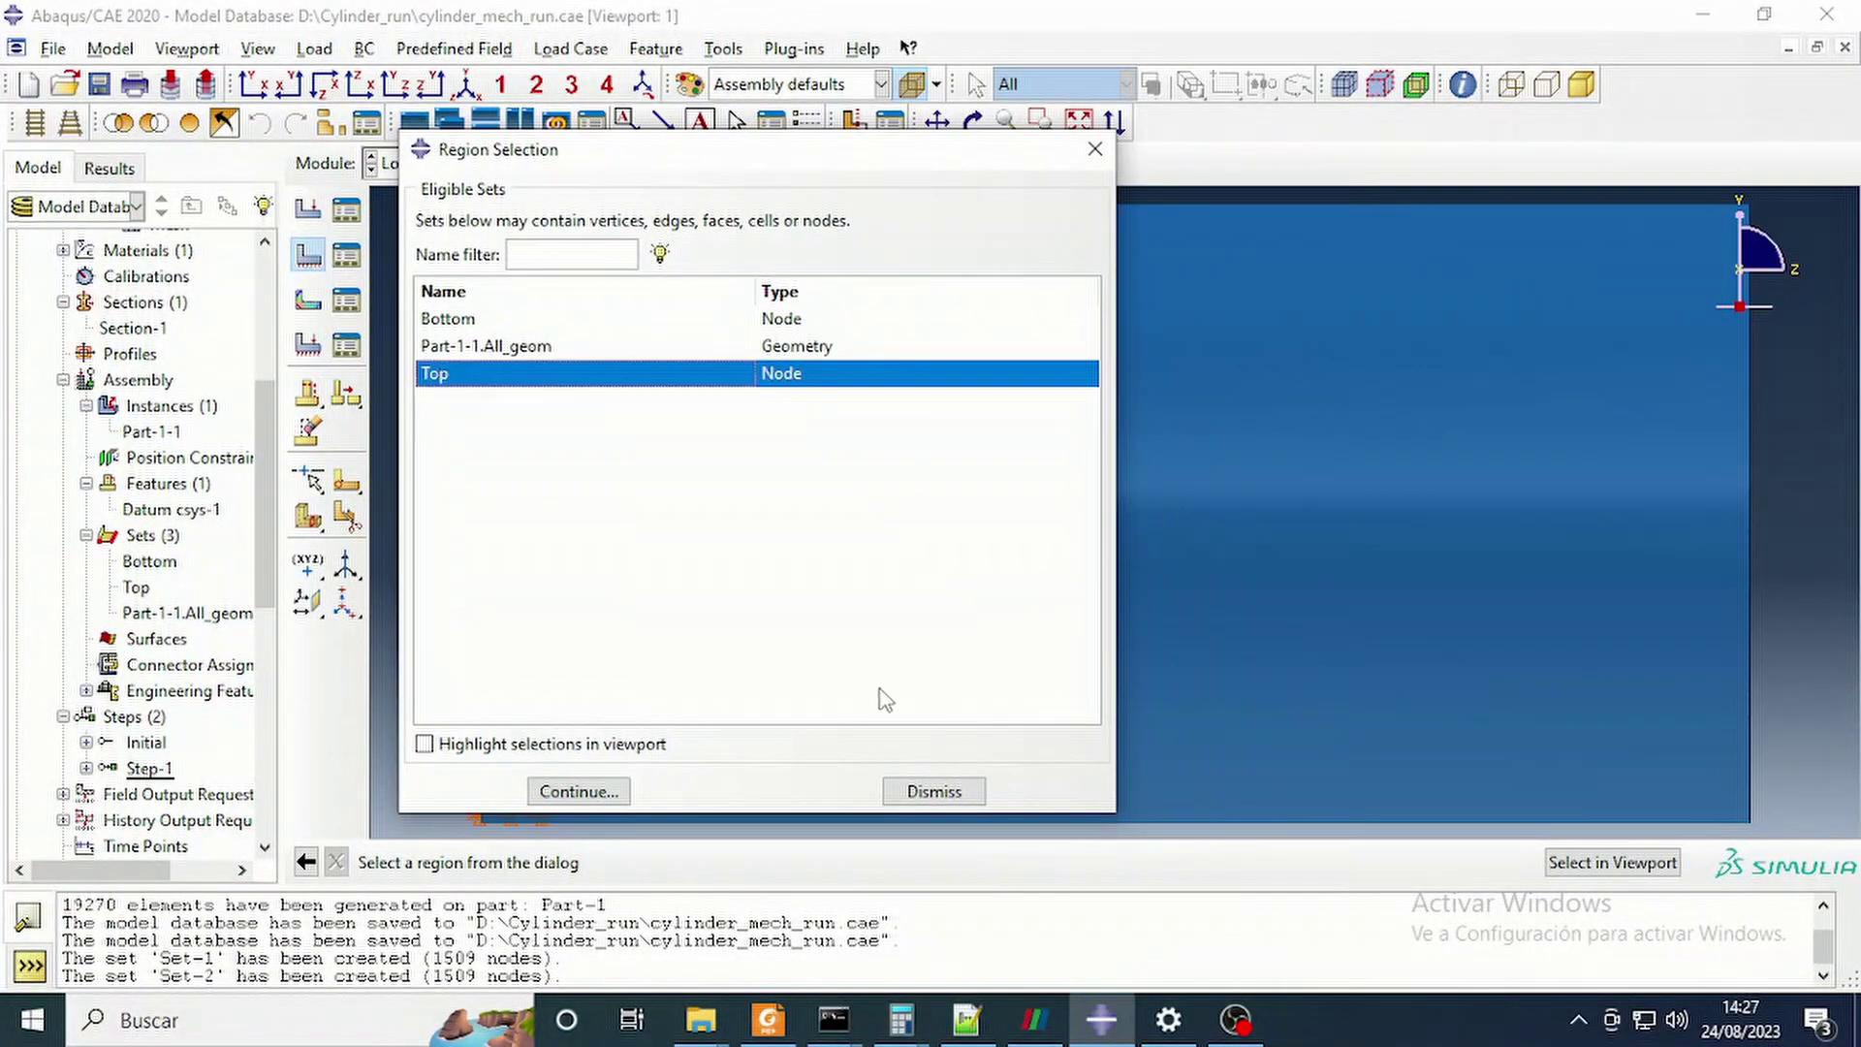
left_click(595, 793)
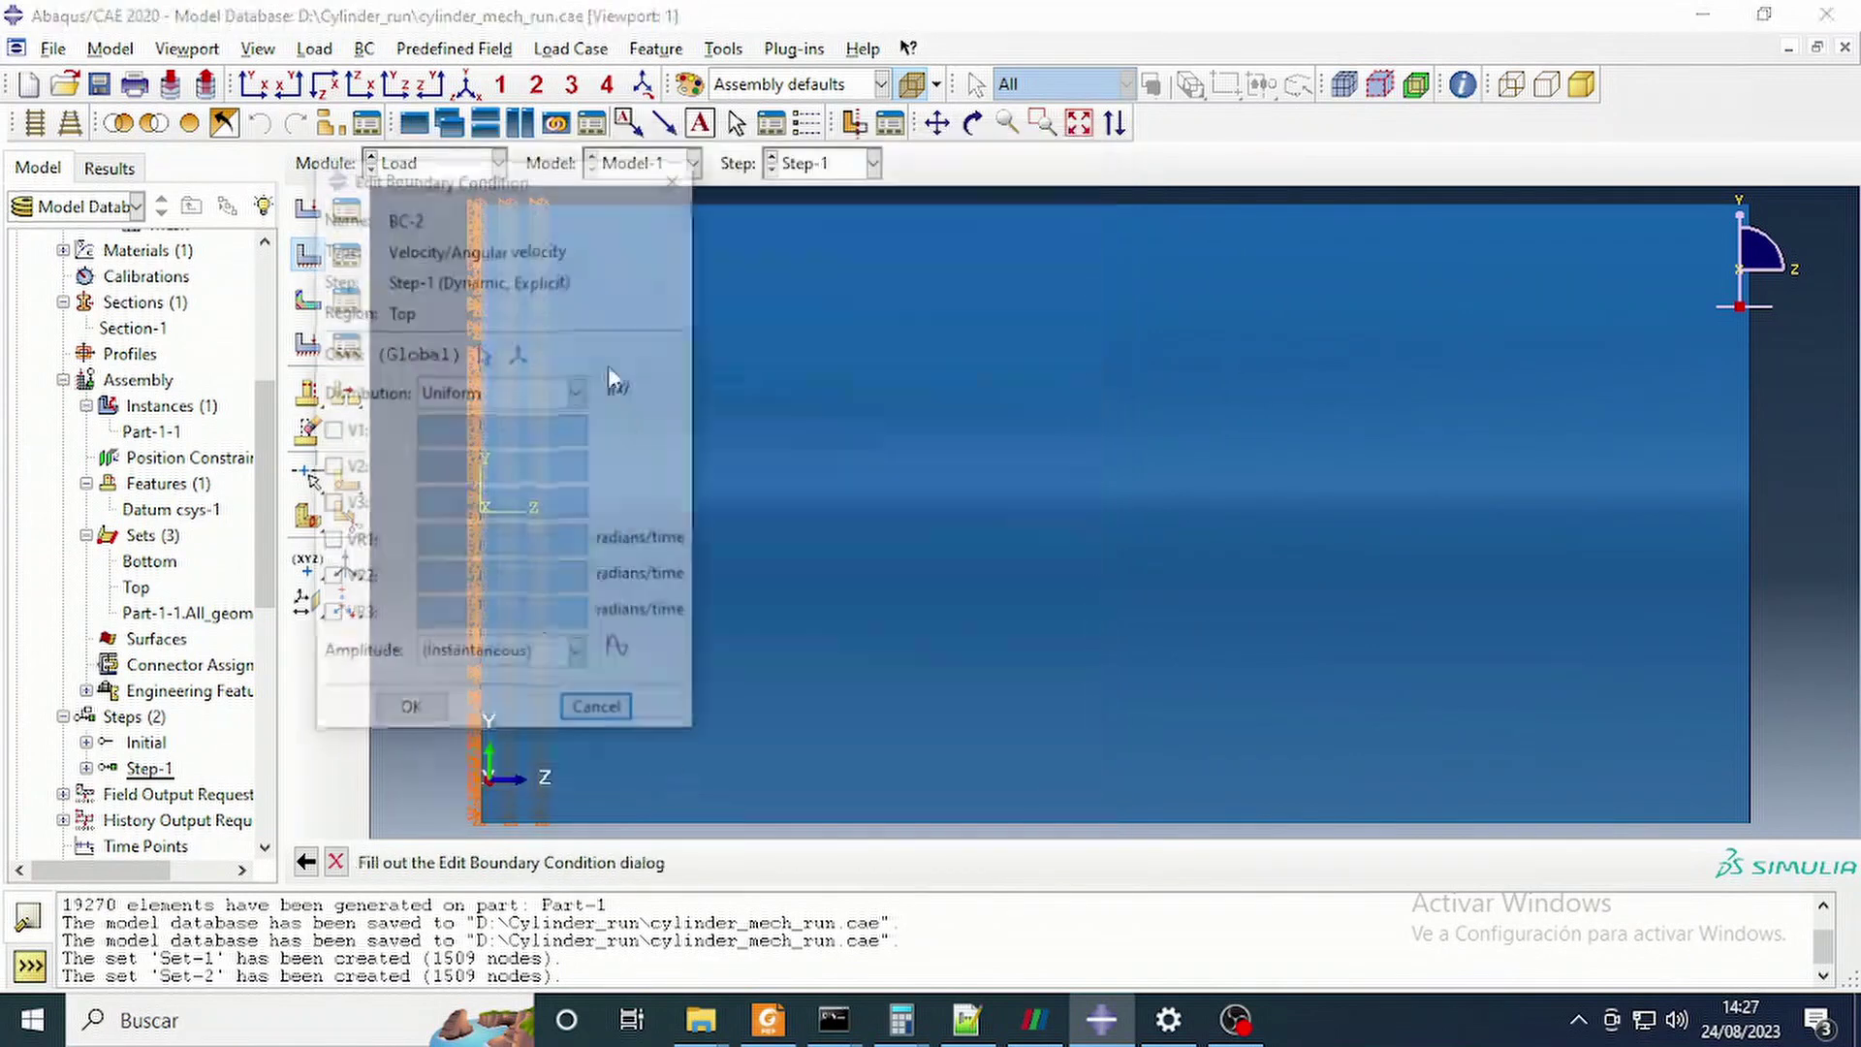
Prescribe V1 = 0, V2 = 0 and V3 = 1 for the top nodes in BC-2, and save the model database.
left_click(331, 430)
left_click(330, 503)
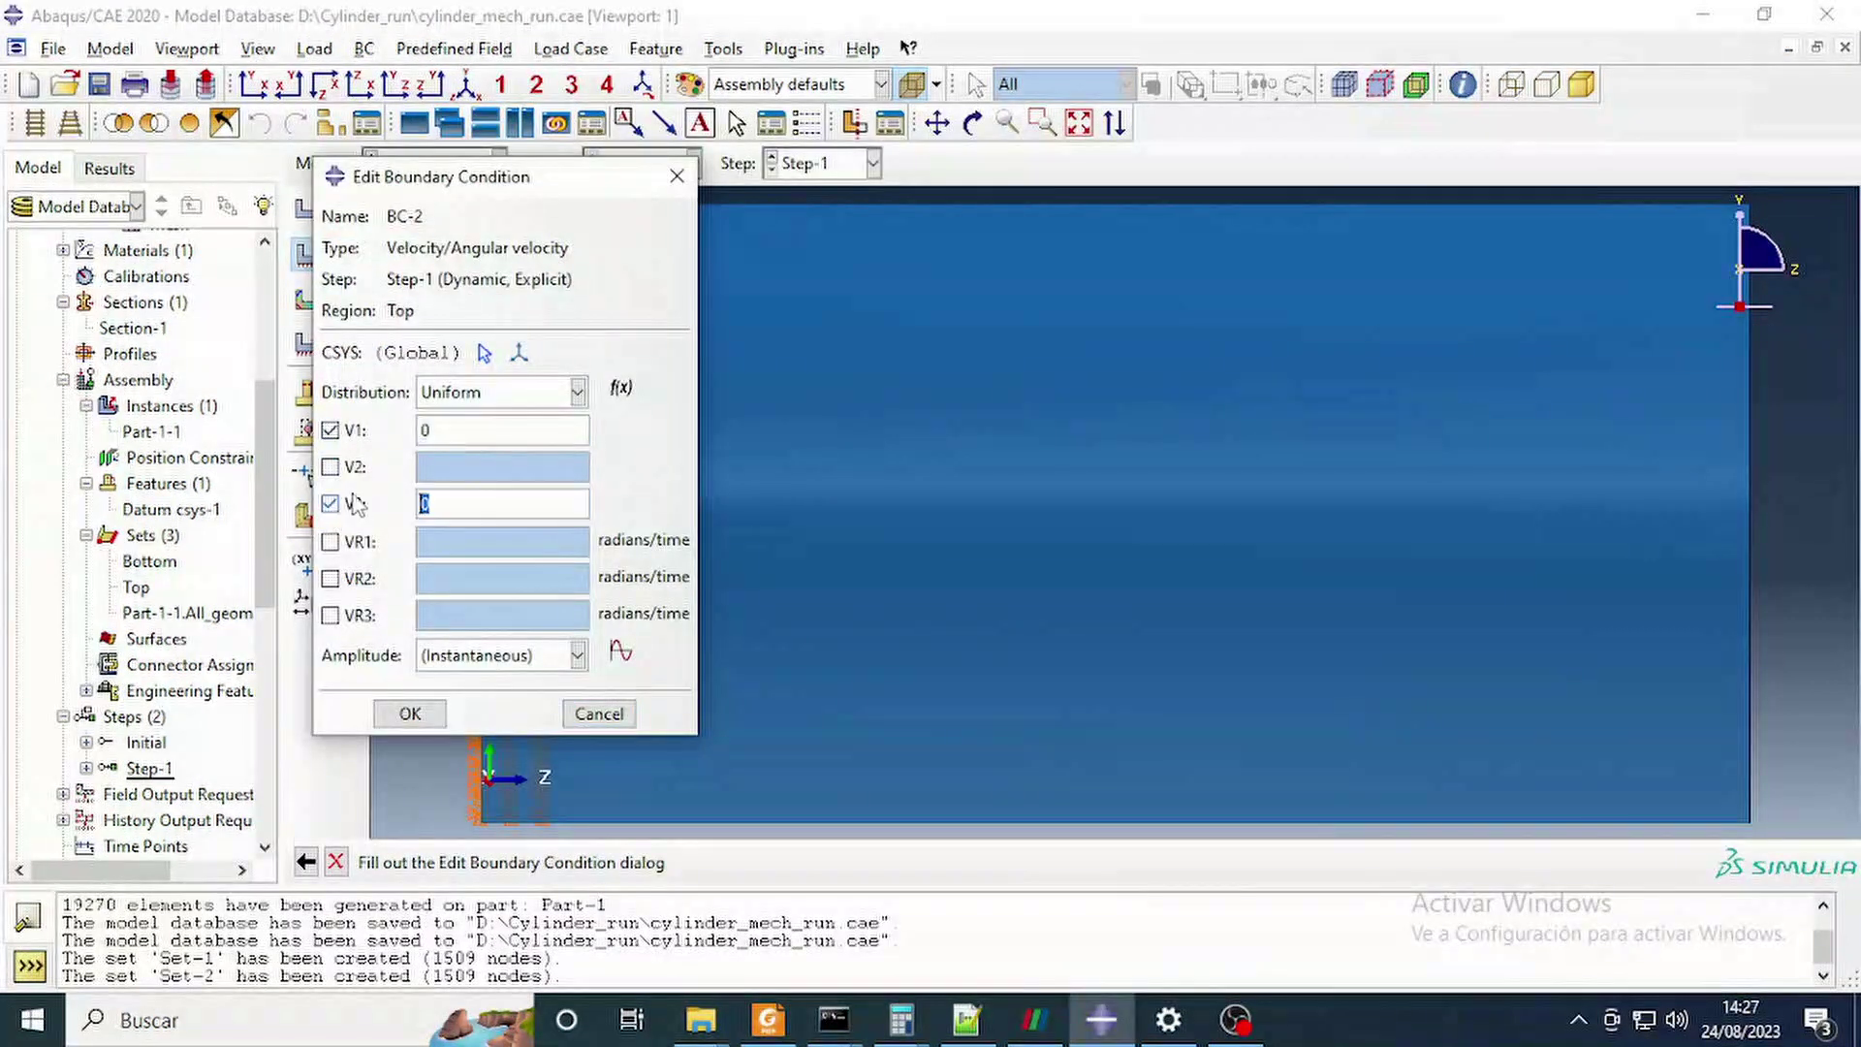
left_click_drag(540, 184, 1162, 222)
left_click(952, 505)
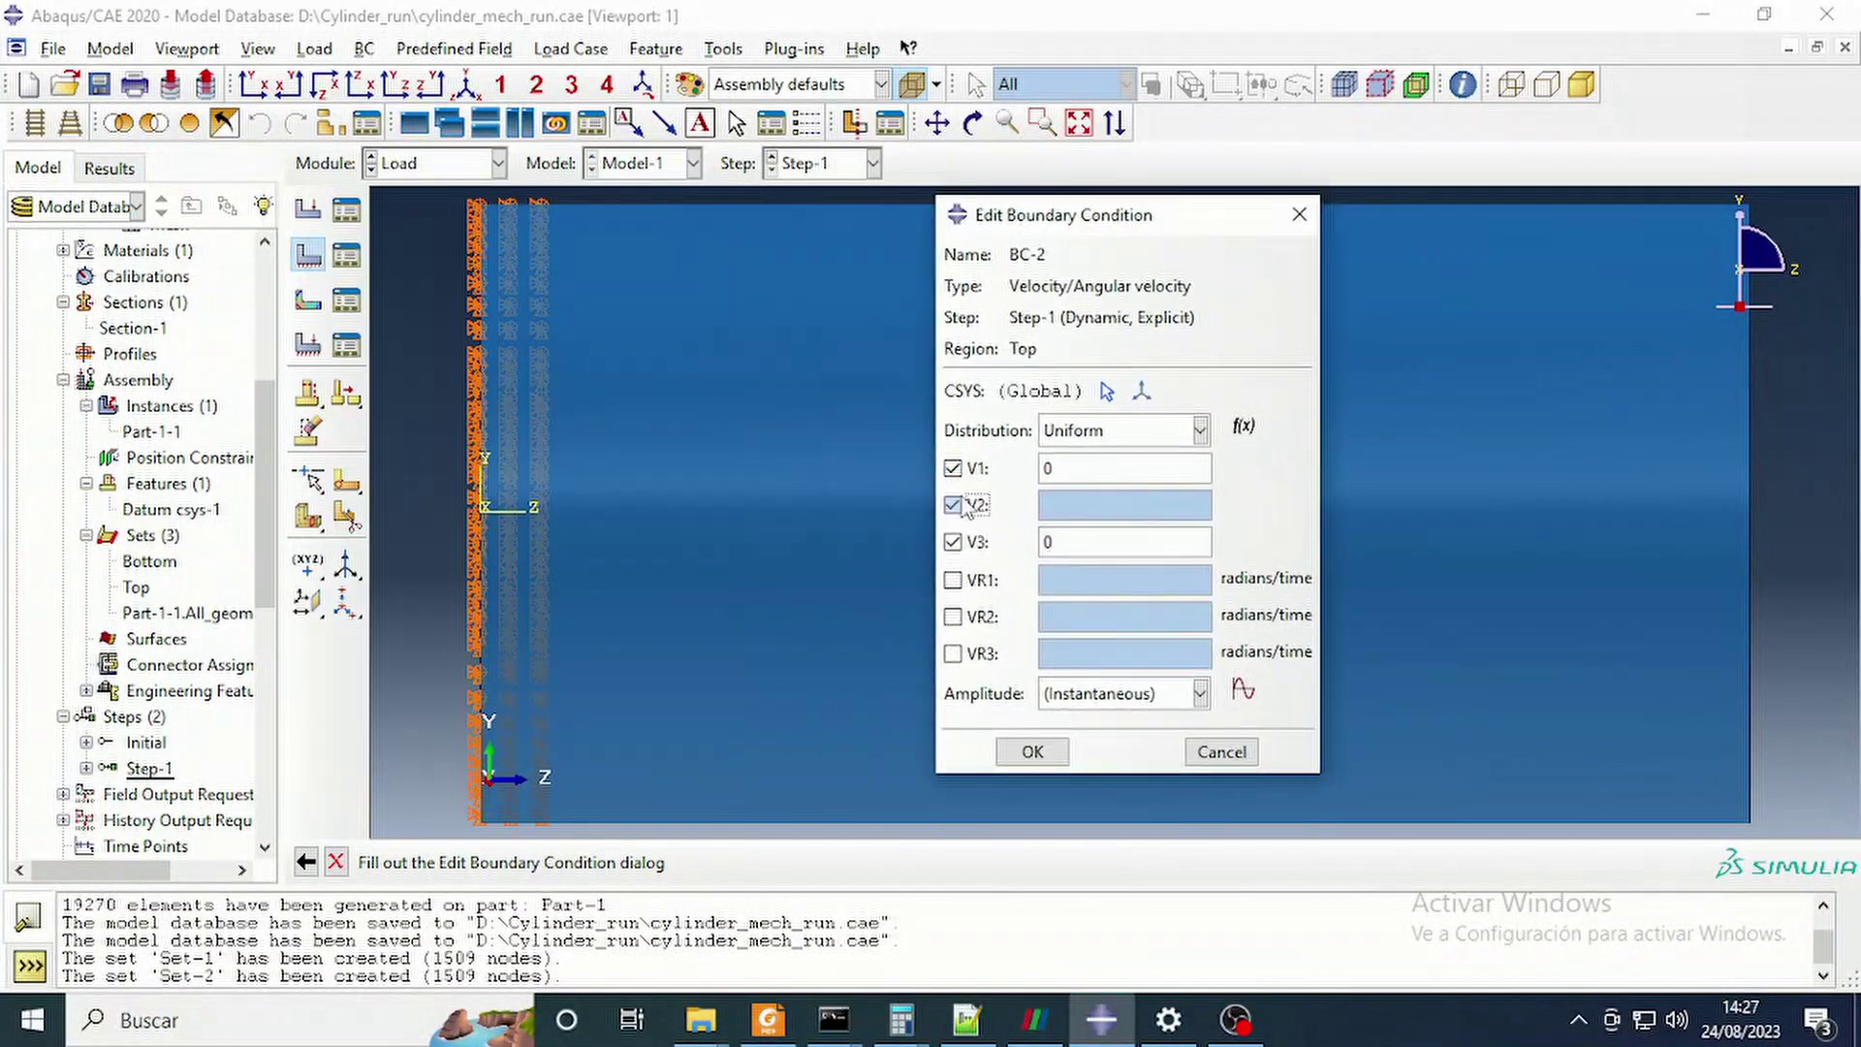
left_click(974, 124)
left_click_drag(737, 290, 974, 401)
left_click_drag(984, 659, 478, 821)
key("Escape")
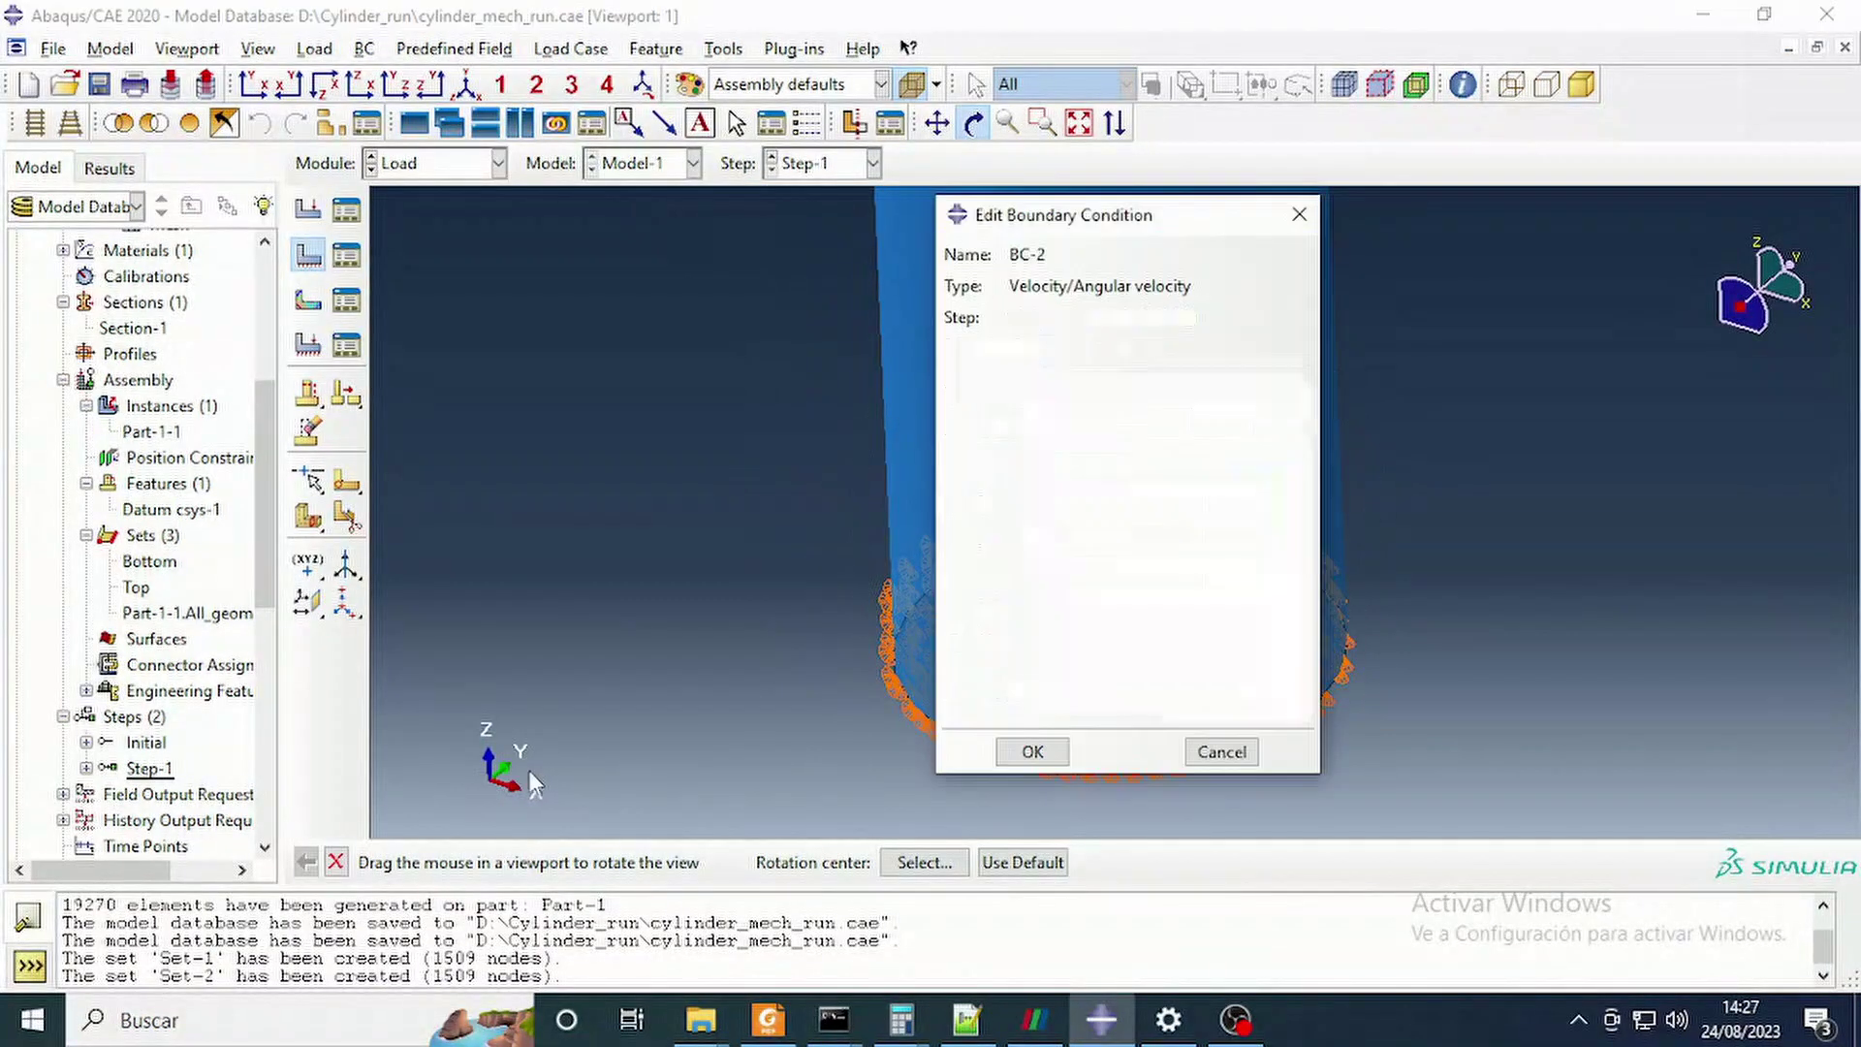
double_click(1081, 543)
type("1")
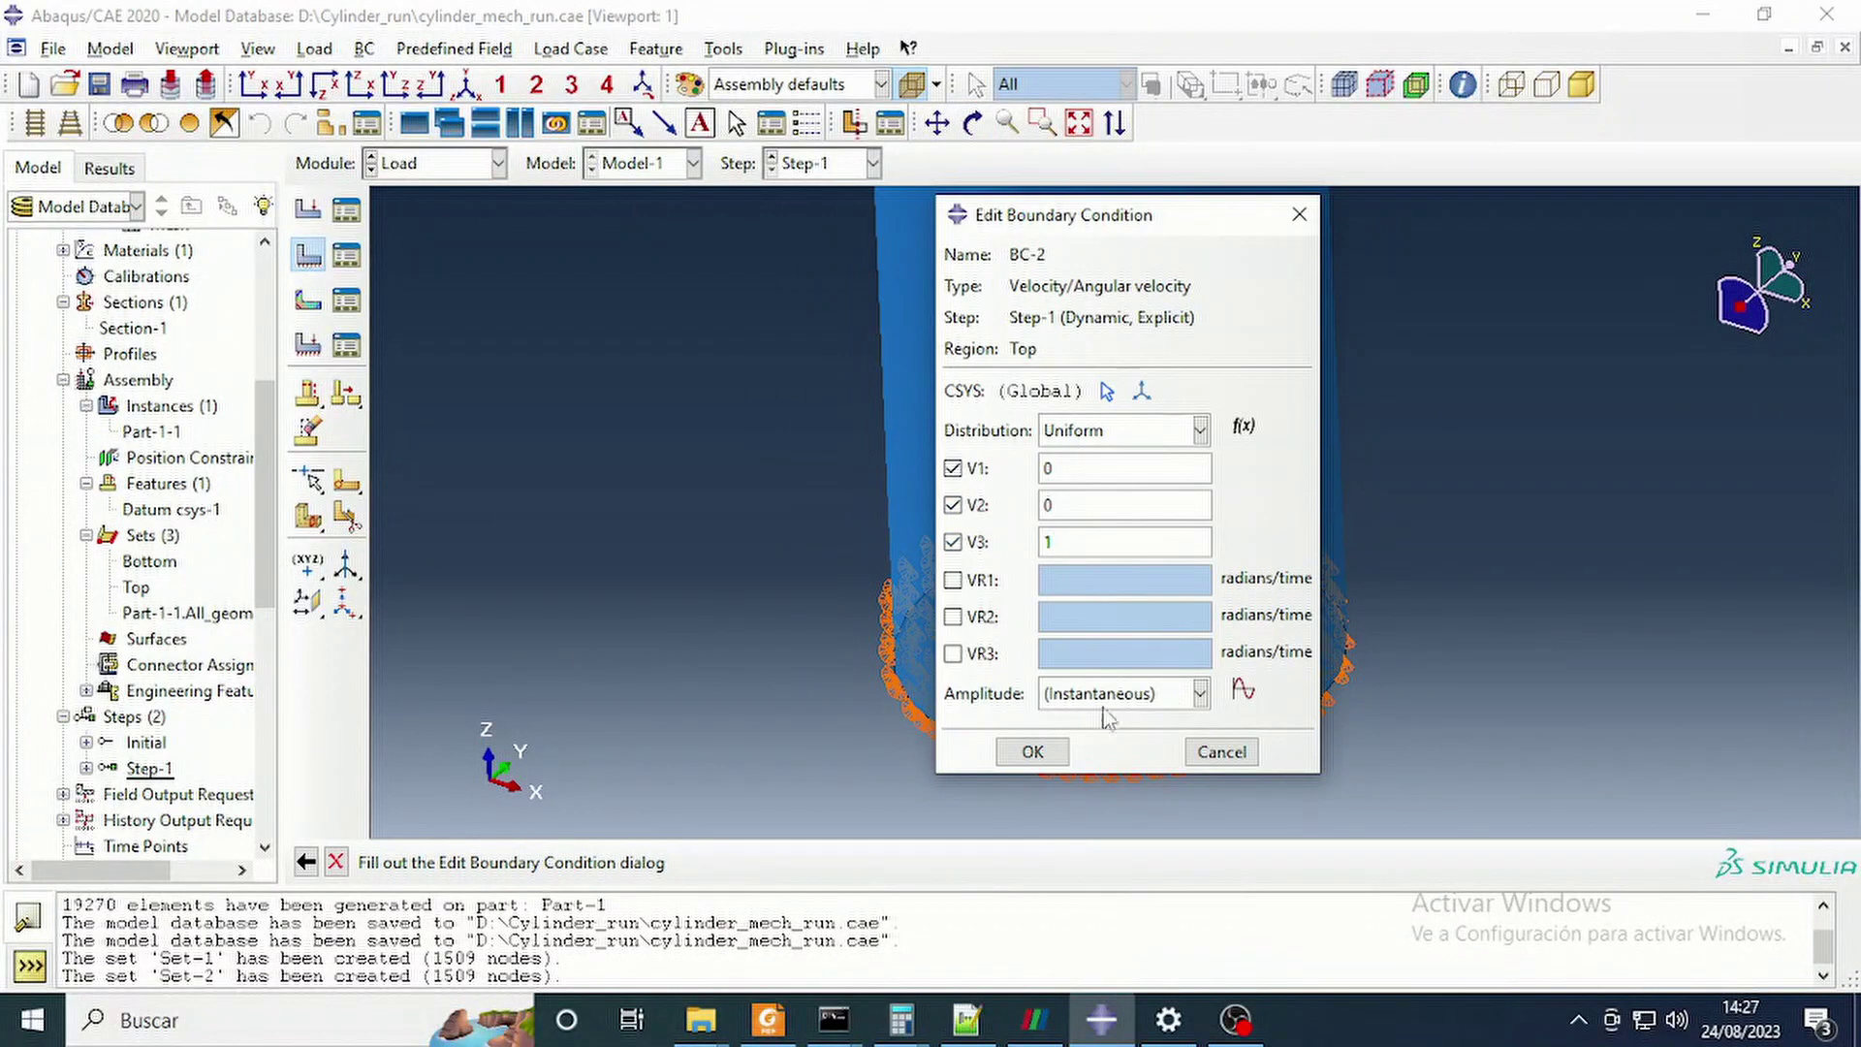
left_click(1032, 752)
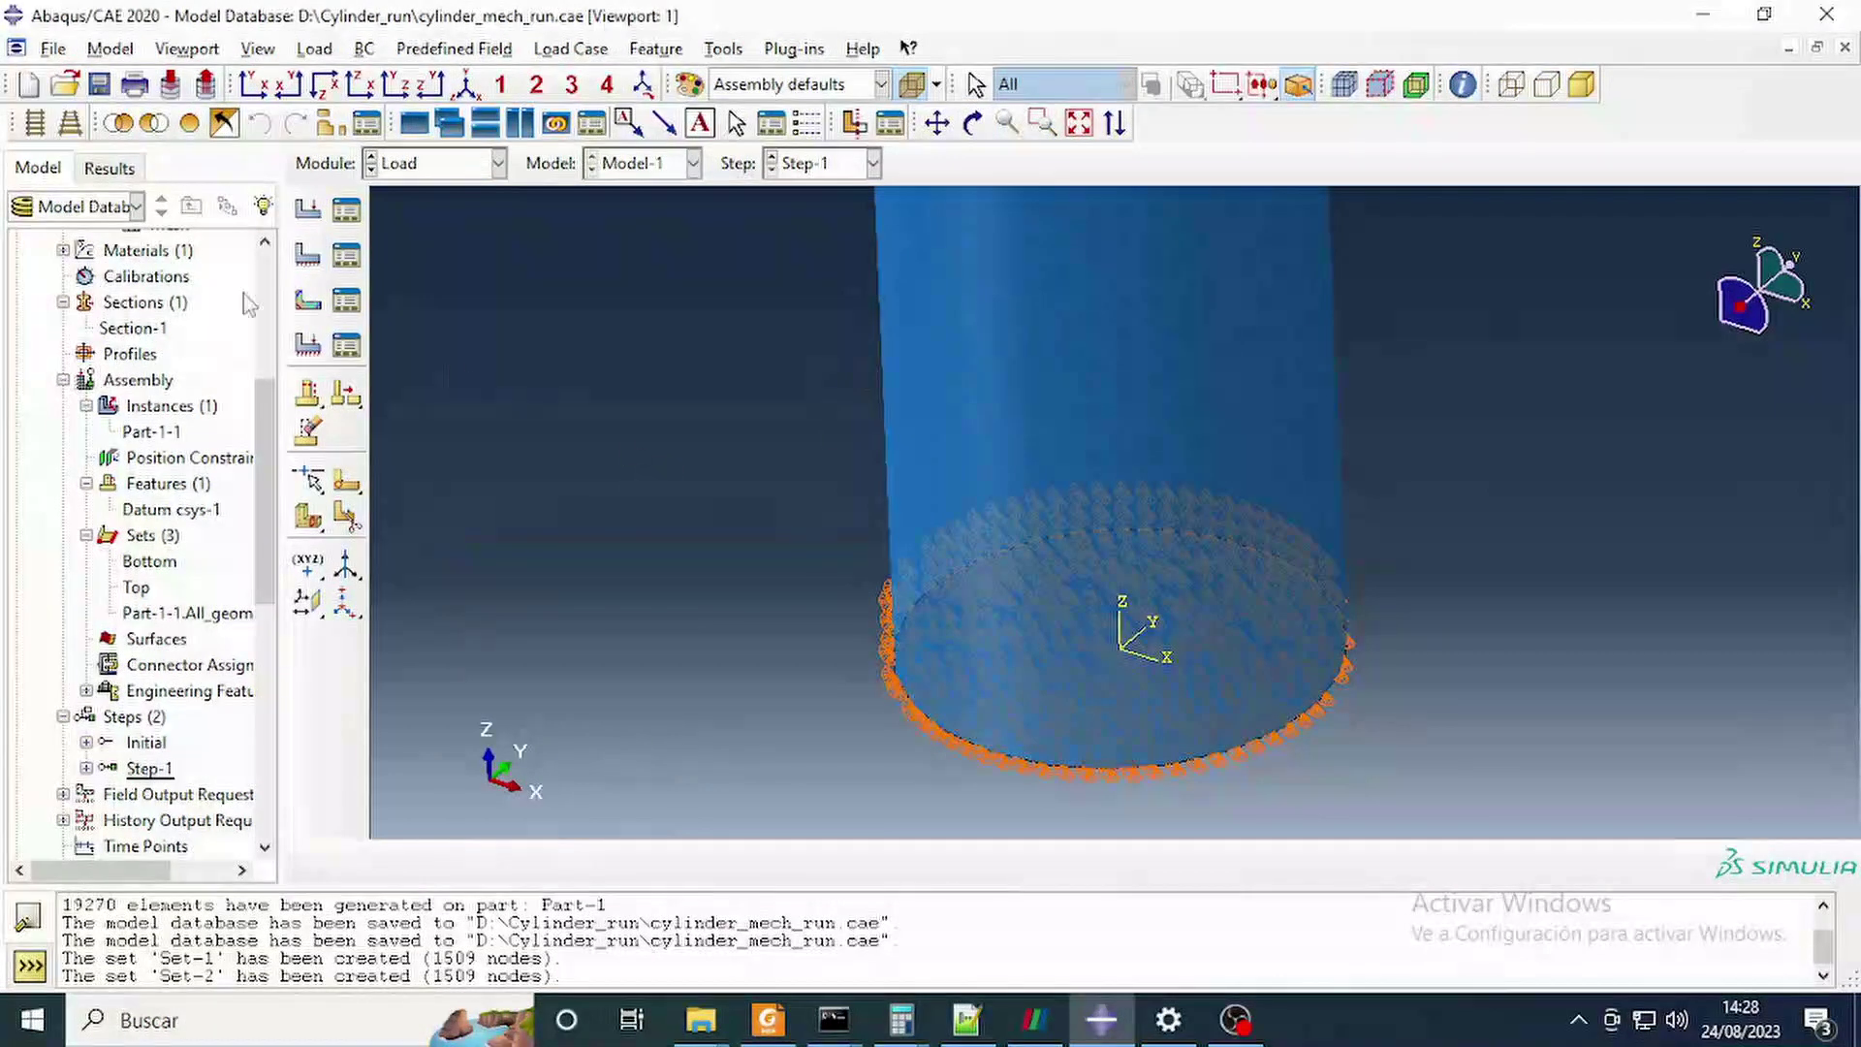
left_click(101, 86)
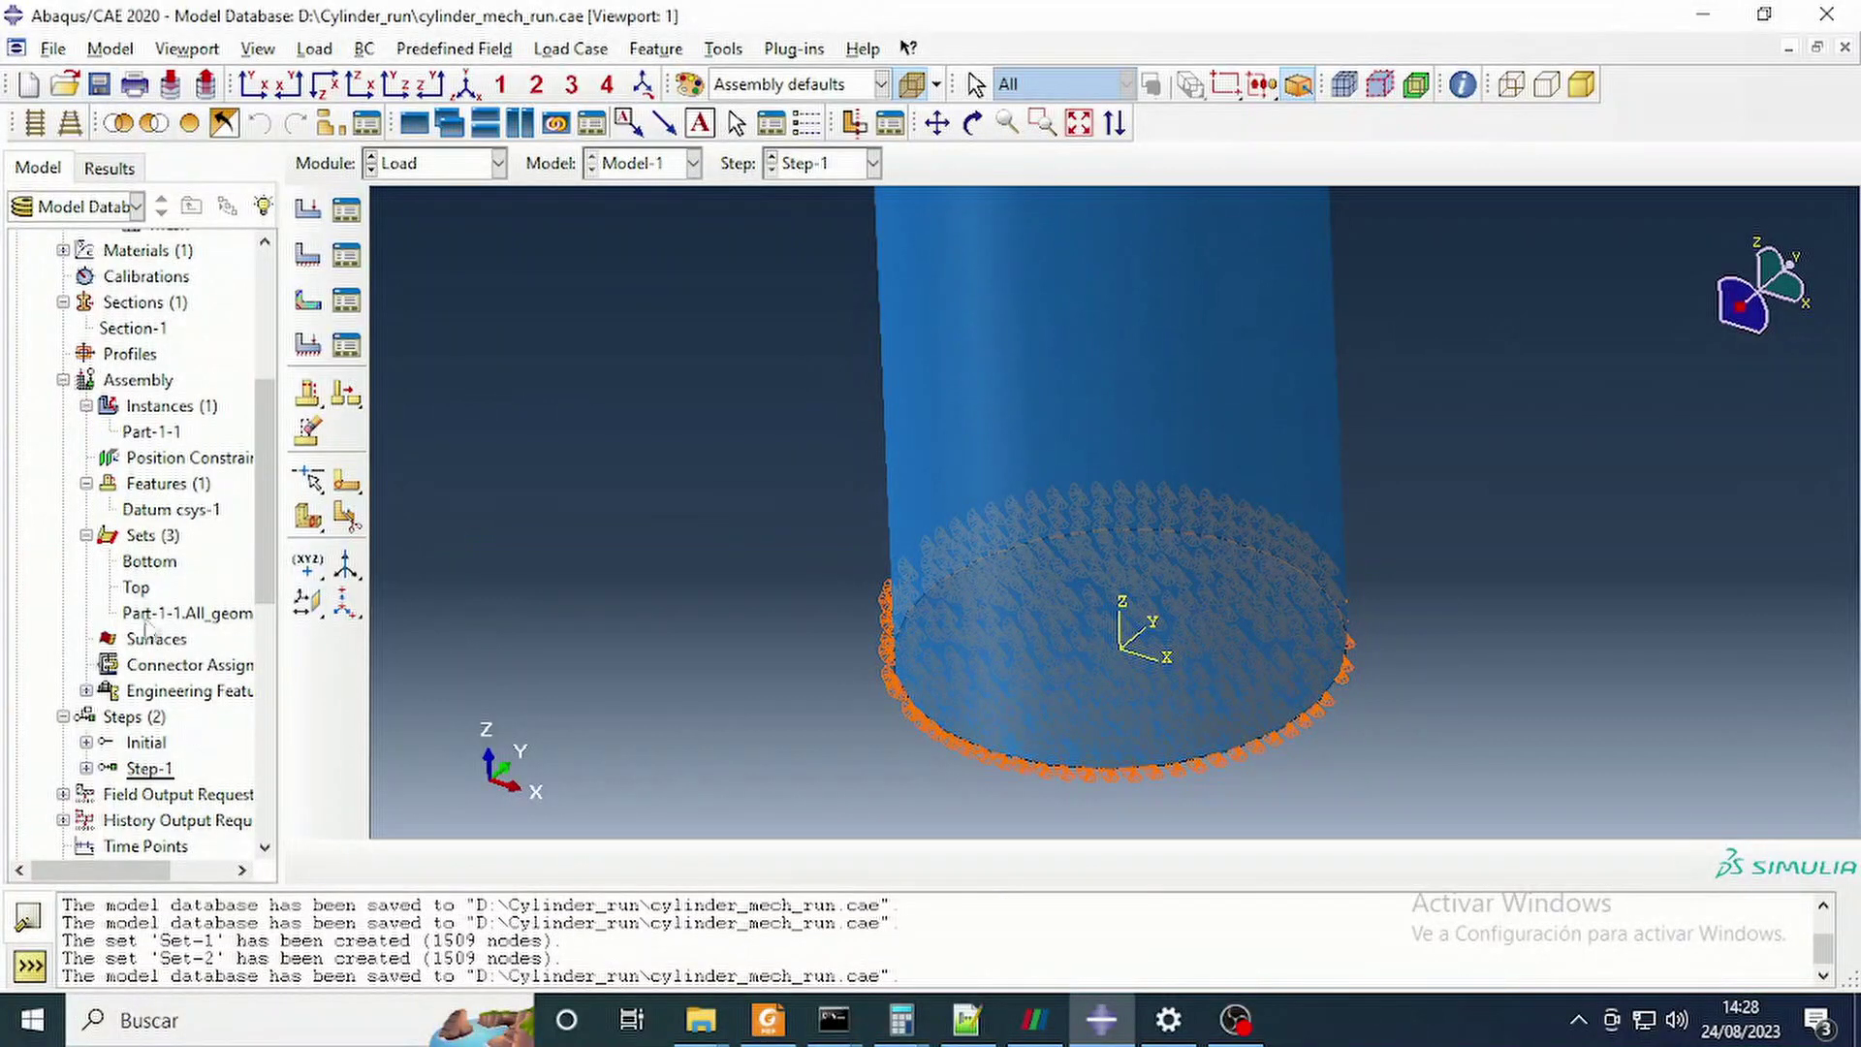
Start a new Smooth step amplitude for the model.
left_click(63, 380)
scroll(97, 582, "down", 5)
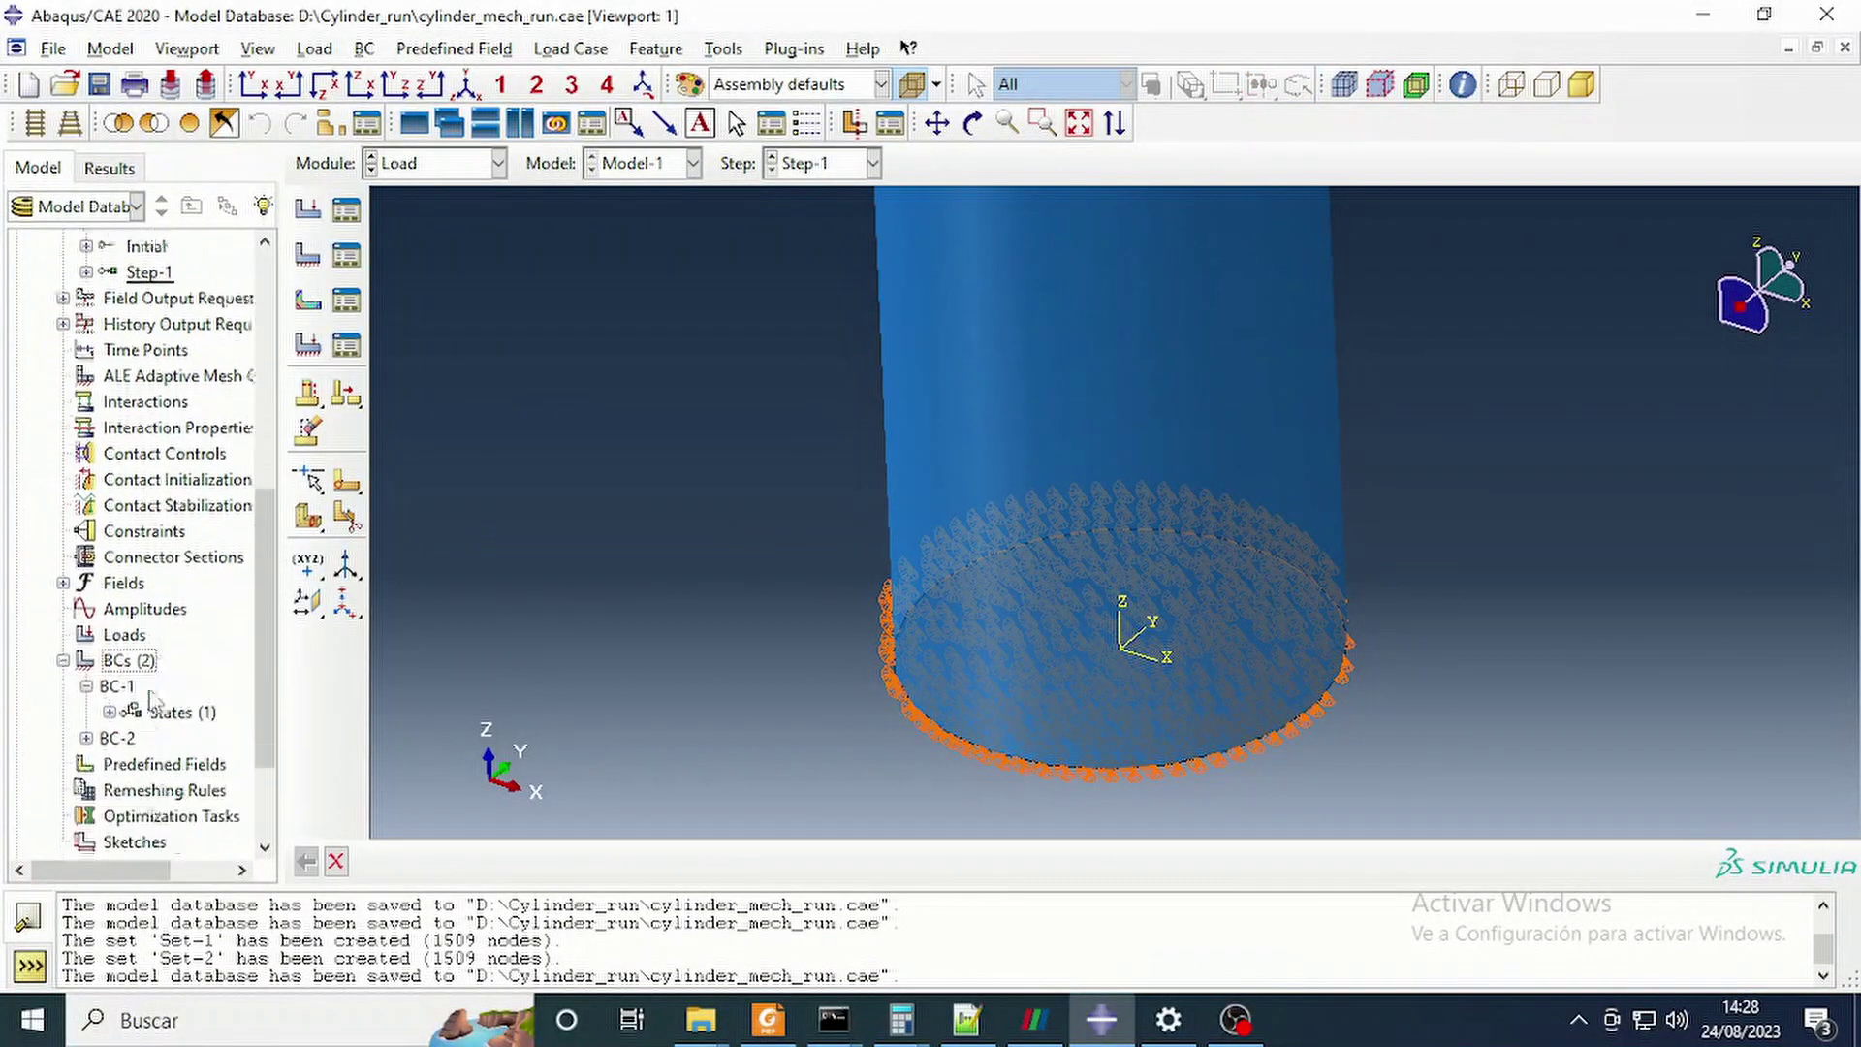
right_click(146, 458)
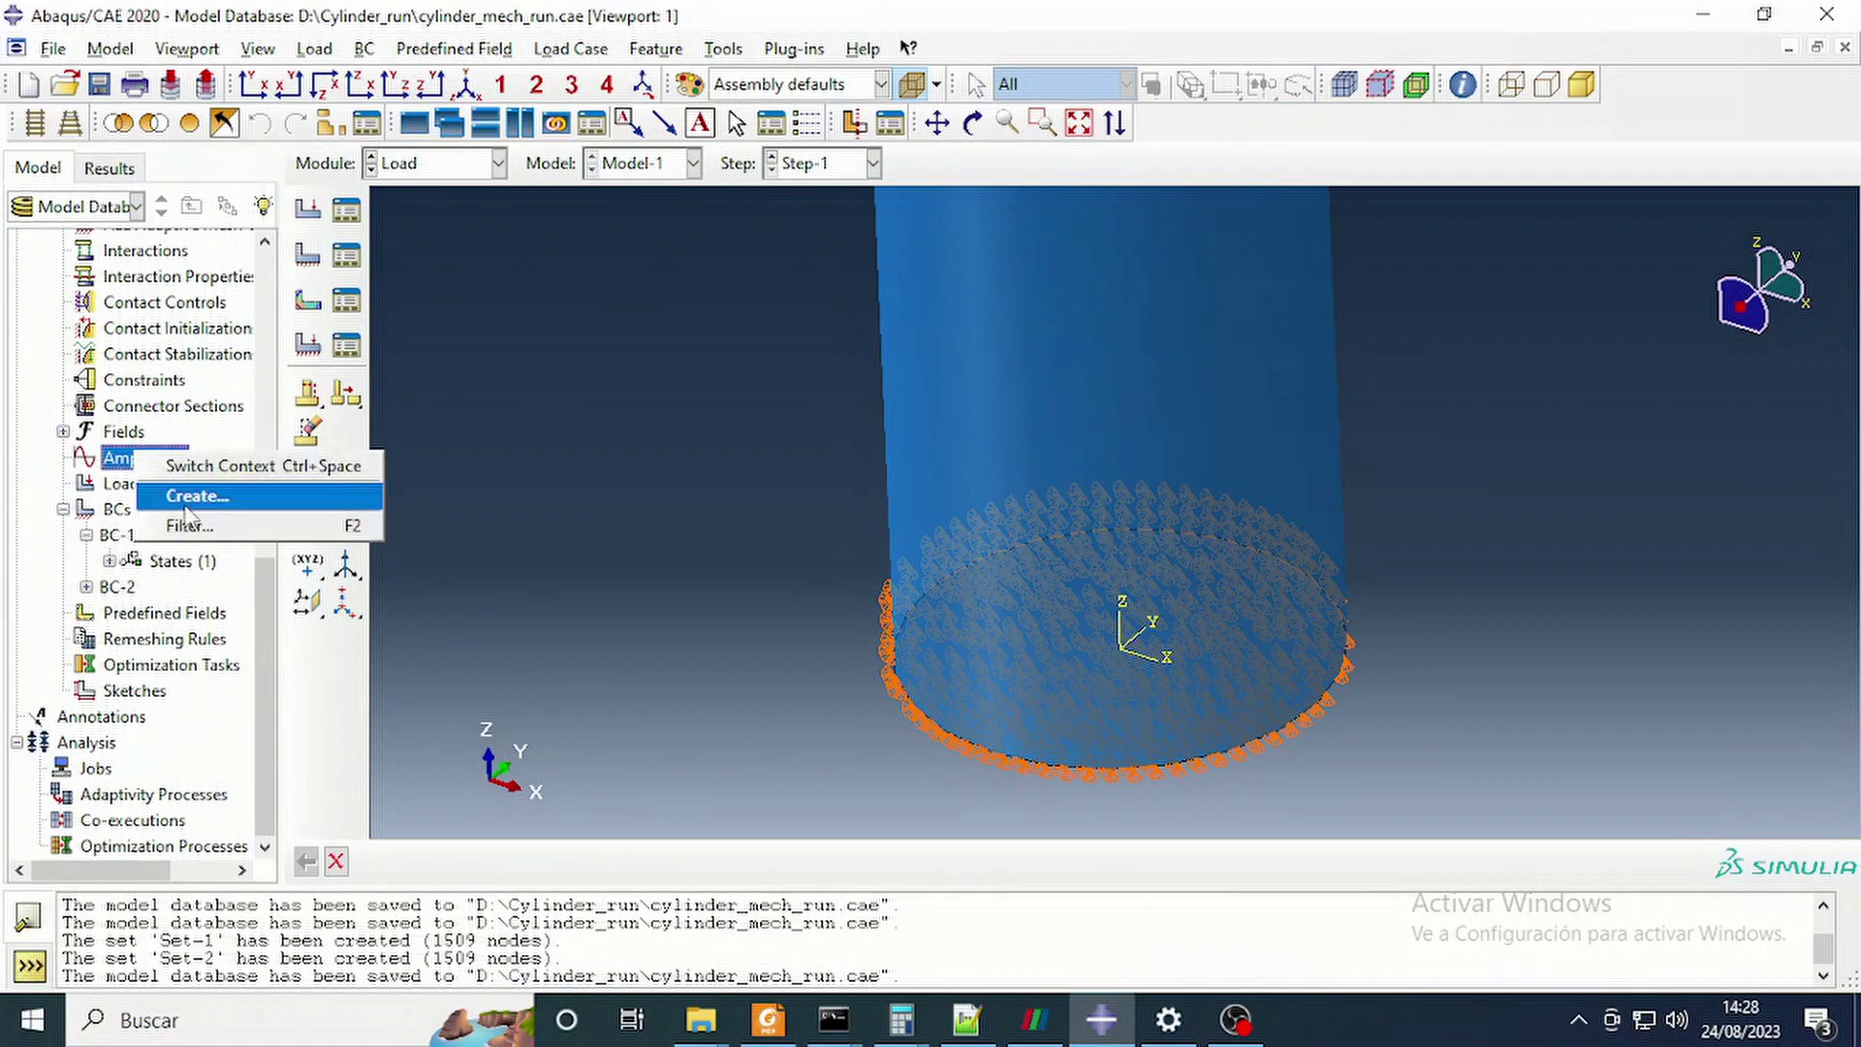
left_click(194, 495)
left_click(70, 484)
left_click(72, 659)
Switch to the thesis in Foxit PDF Reader and check the compression velocity ramp function and its parameters.
key("alt+Tab")
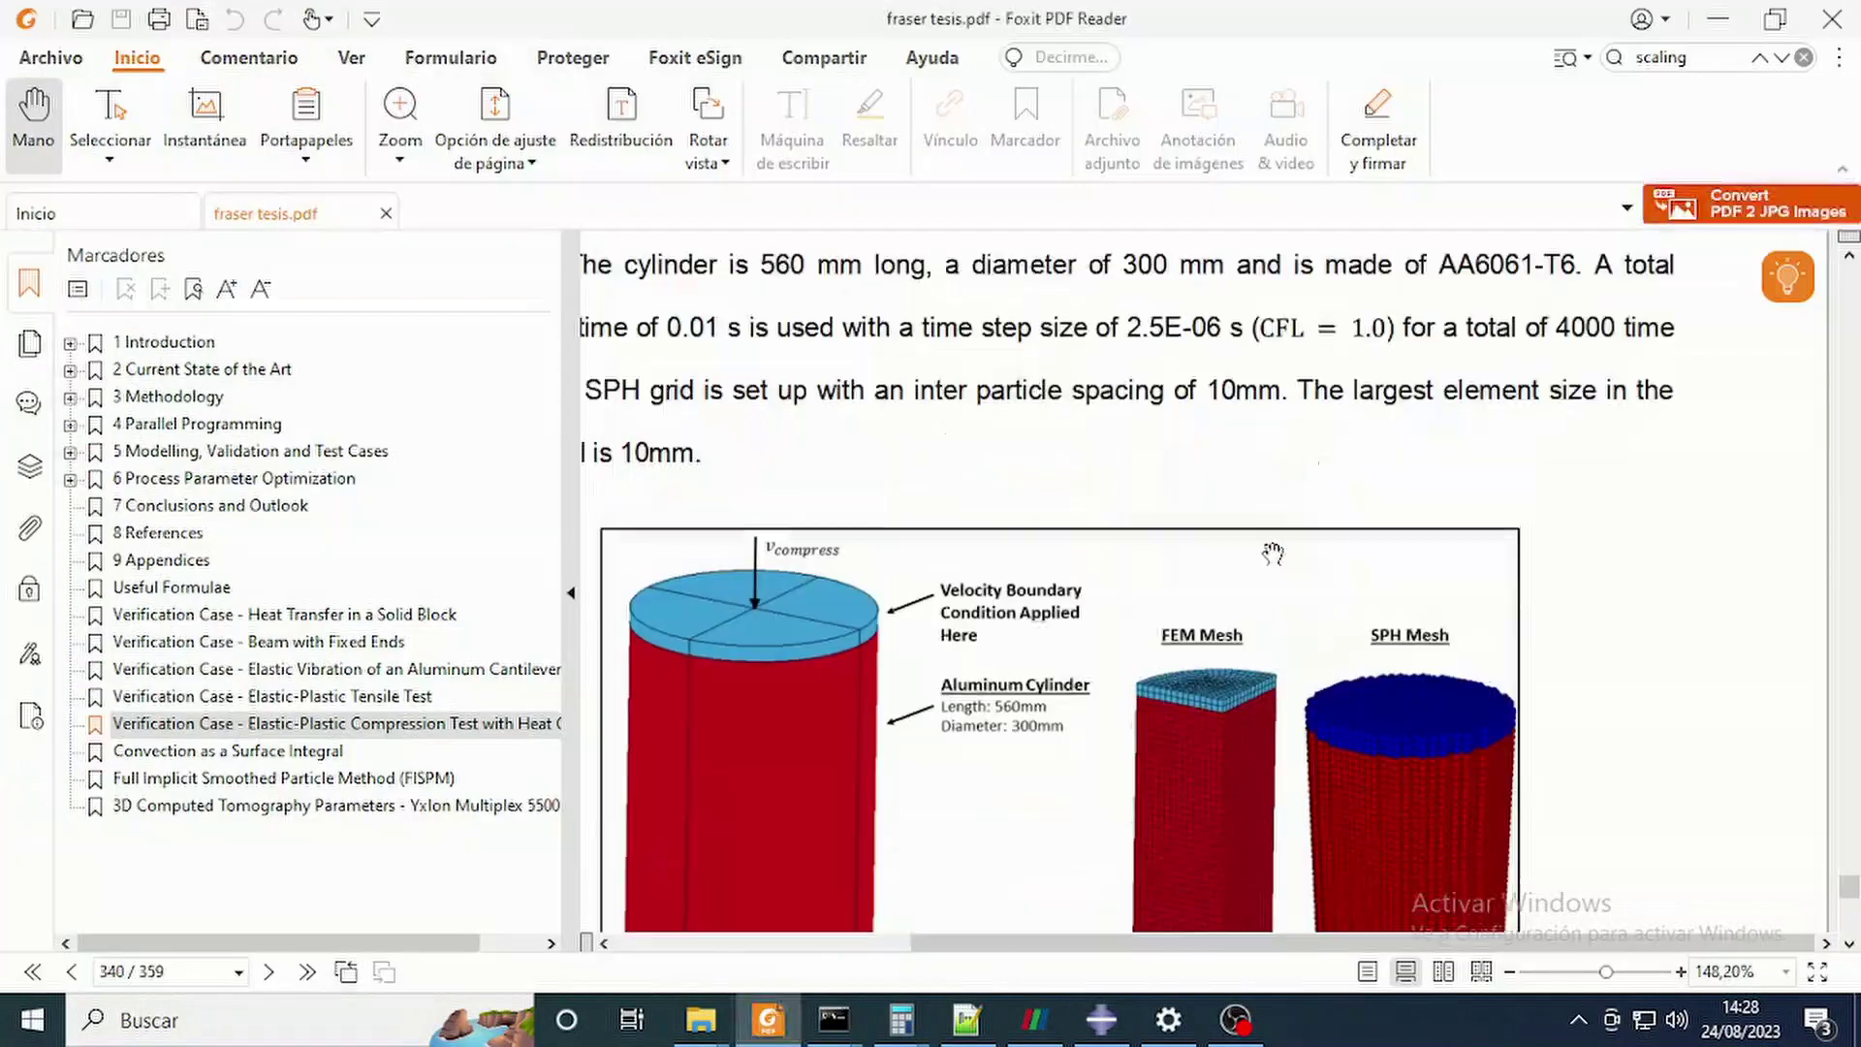
scroll(1272, 553, "up", 10)
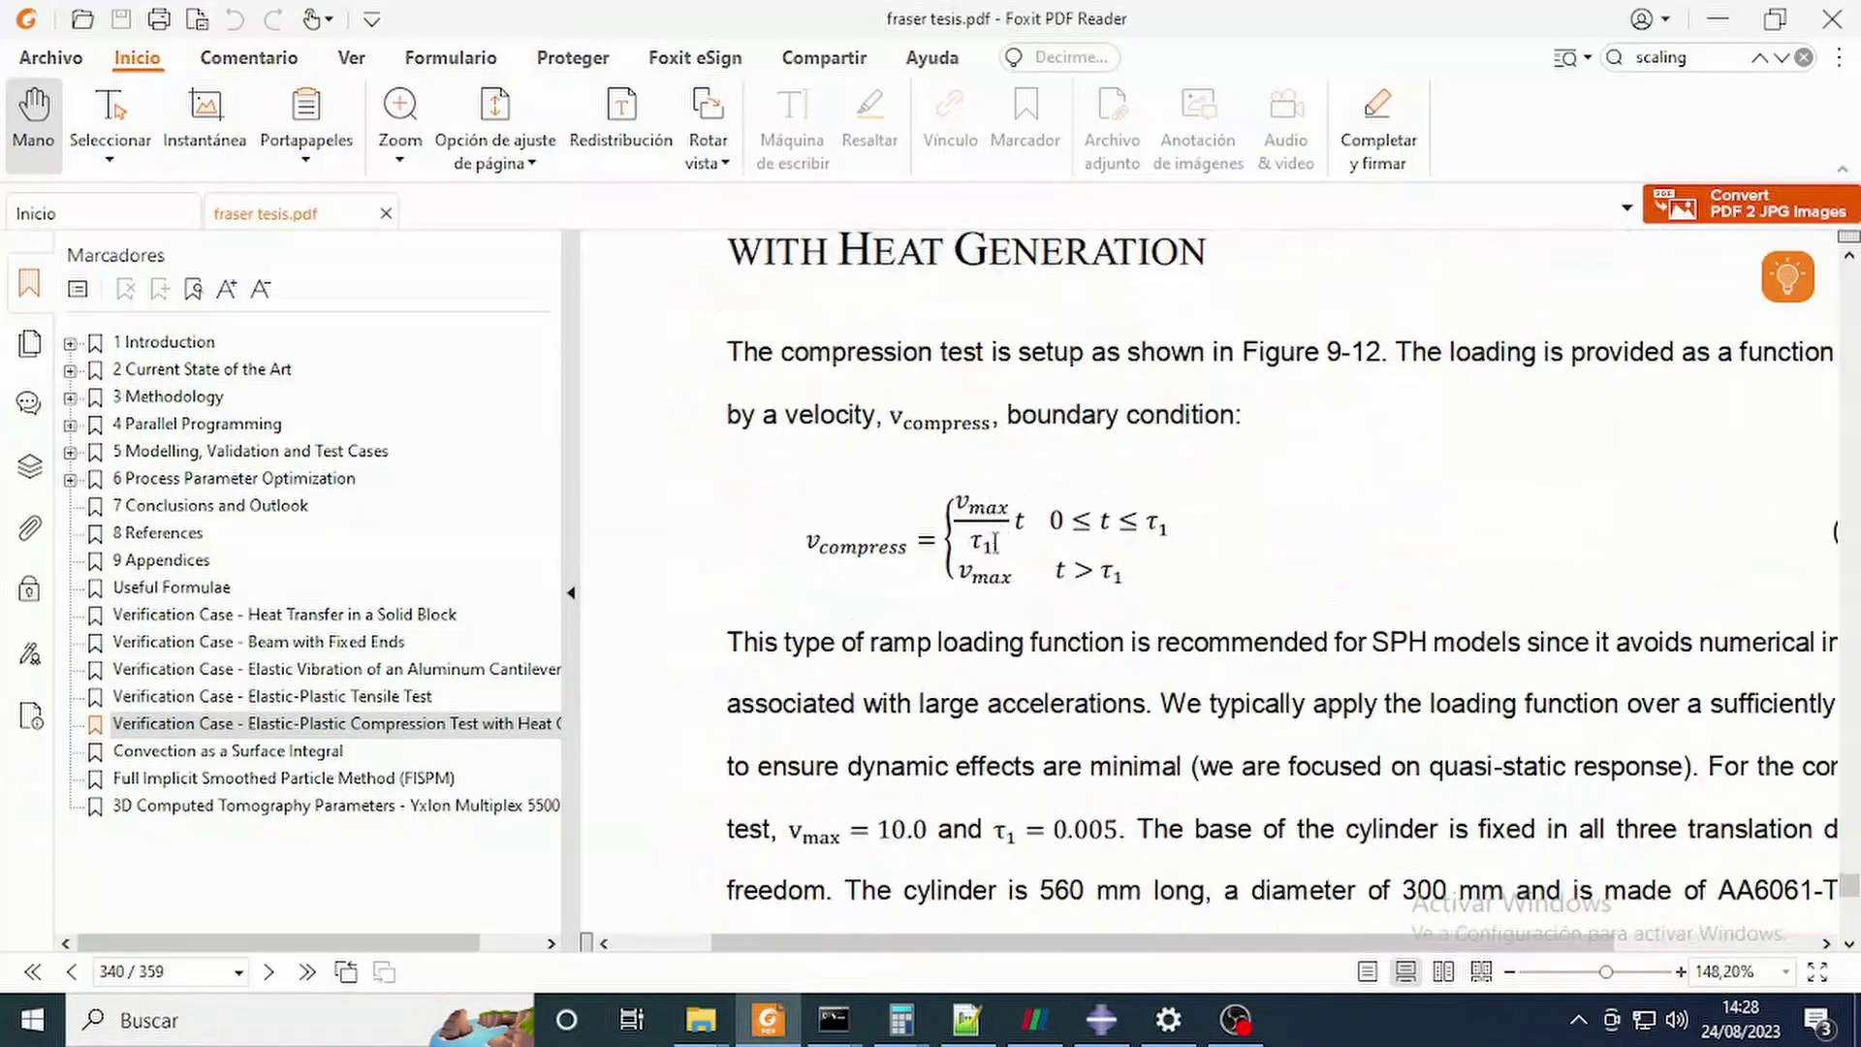
left_click_drag(967, 528, 1011, 548)
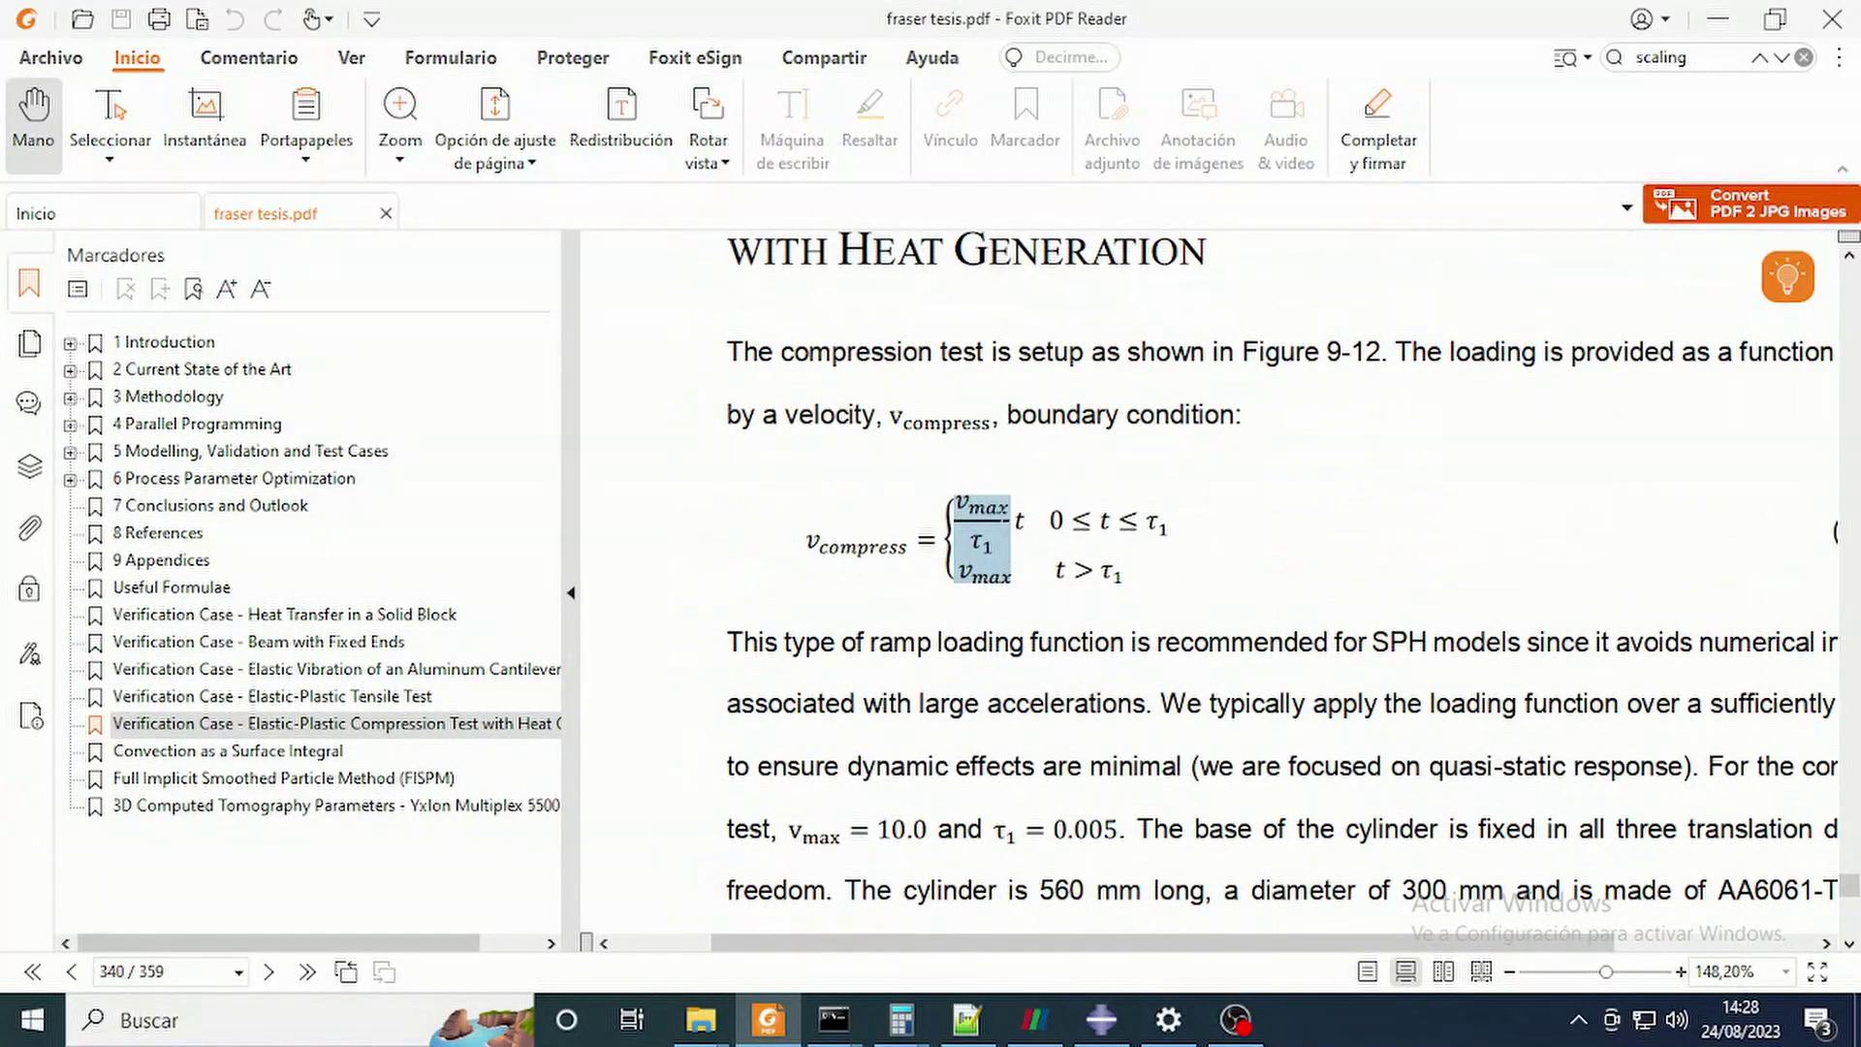
scroll(979, 528, "down", 1)
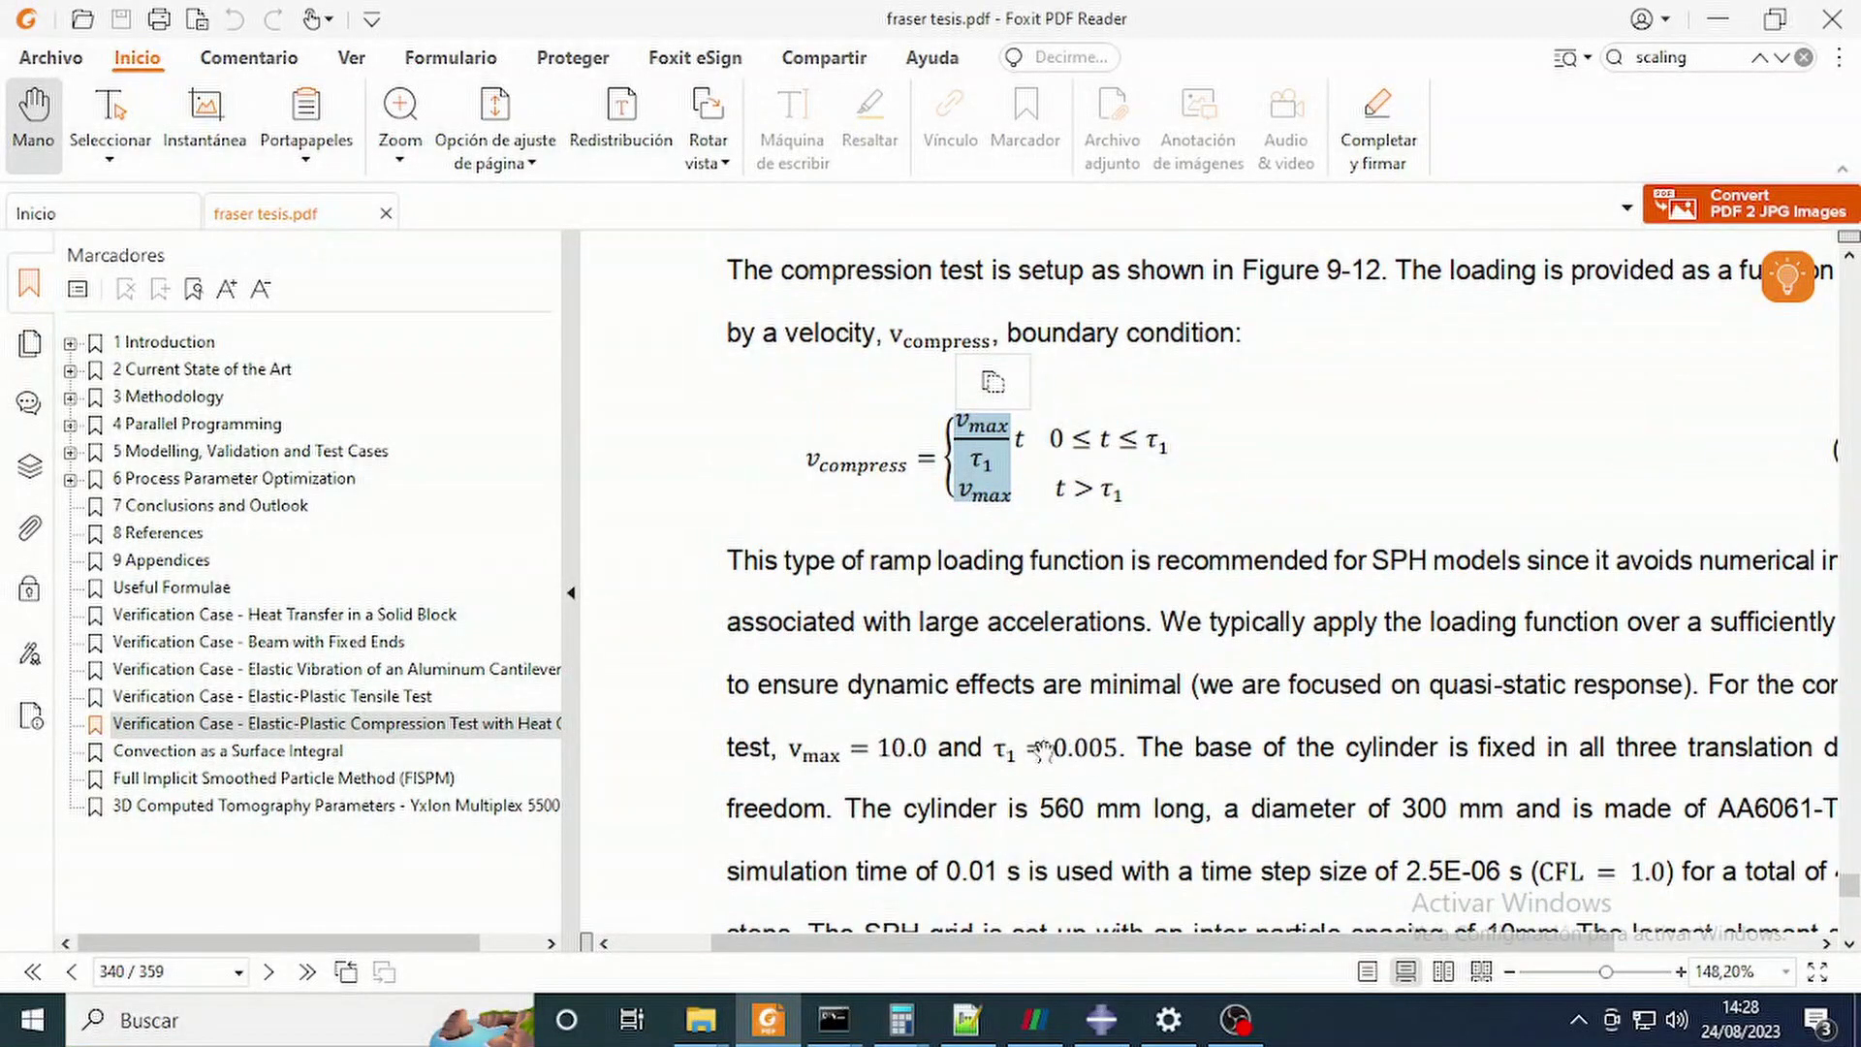
key("alt+Tab")
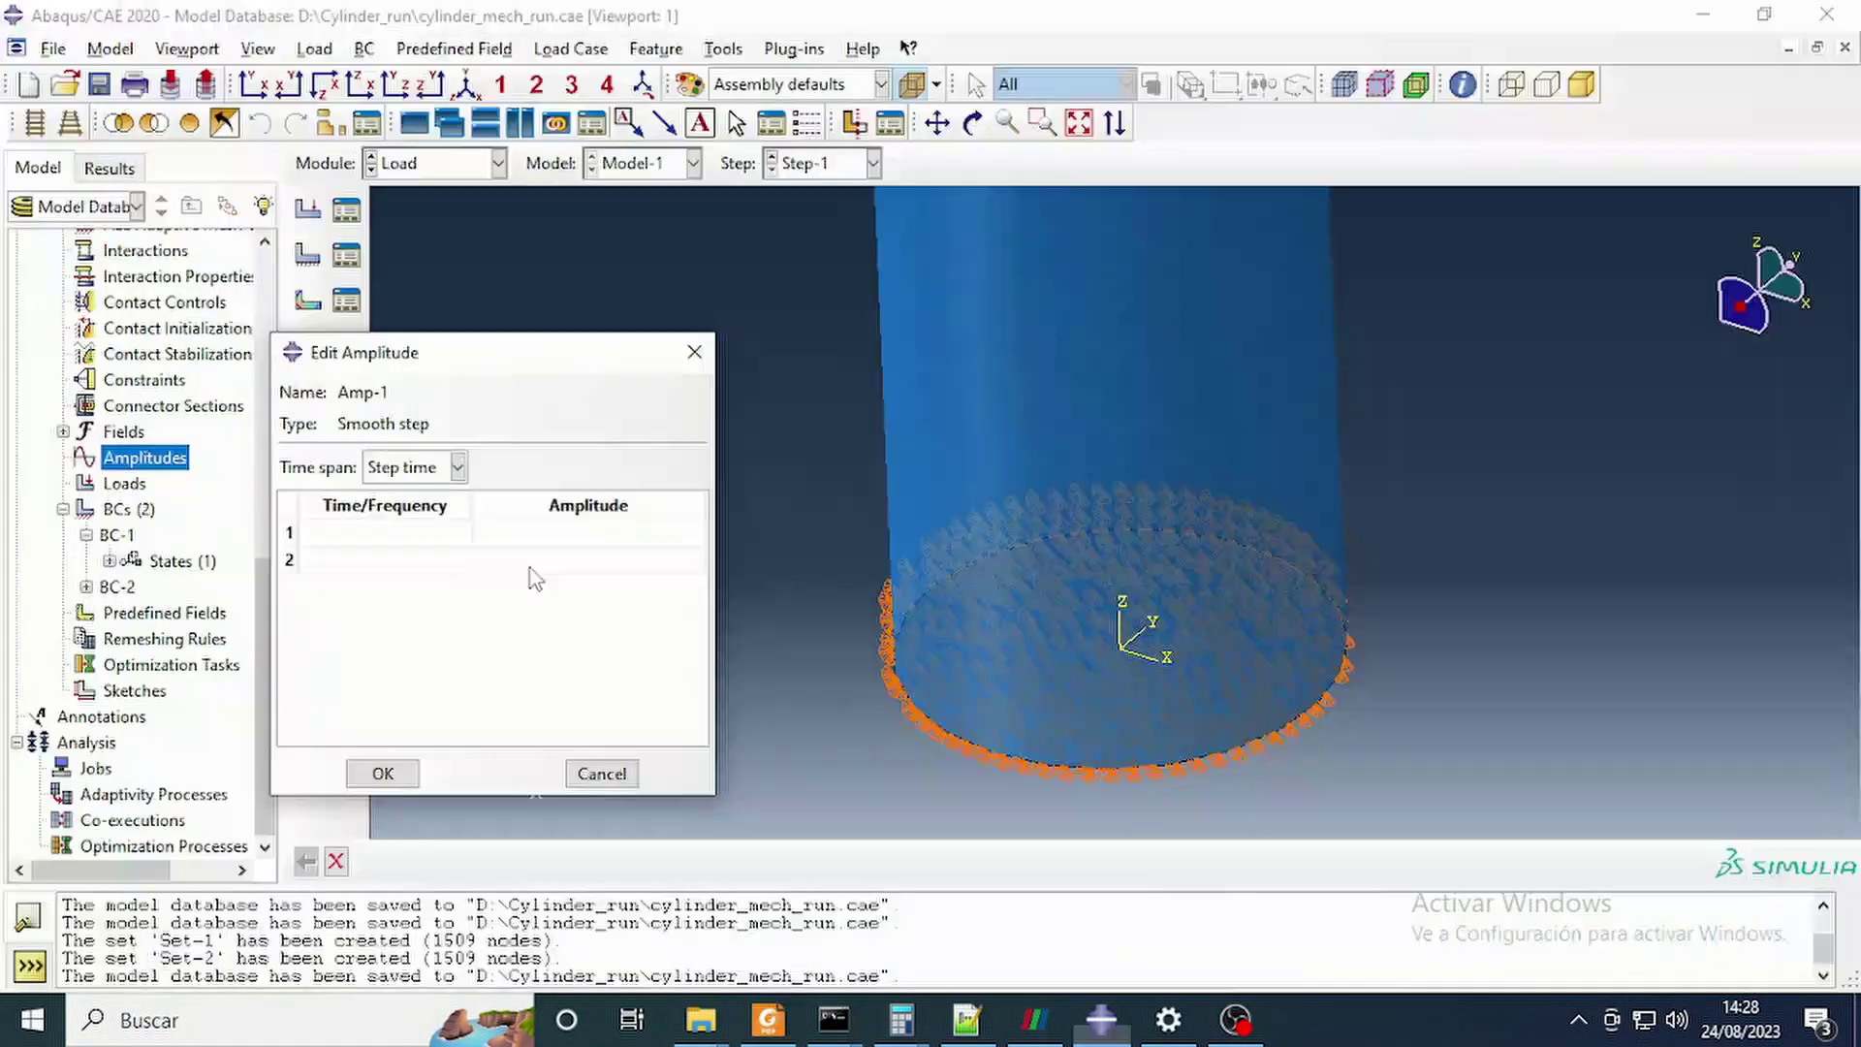
Define the first two points of the smooth step amplitude: time 0 with amplitude 0, and time 5e-3 with amplitude 1.
left_click(411, 534)
type("0")
key("Tab")
type("1")
key("Return")
type("1")
key("shift+Tab")
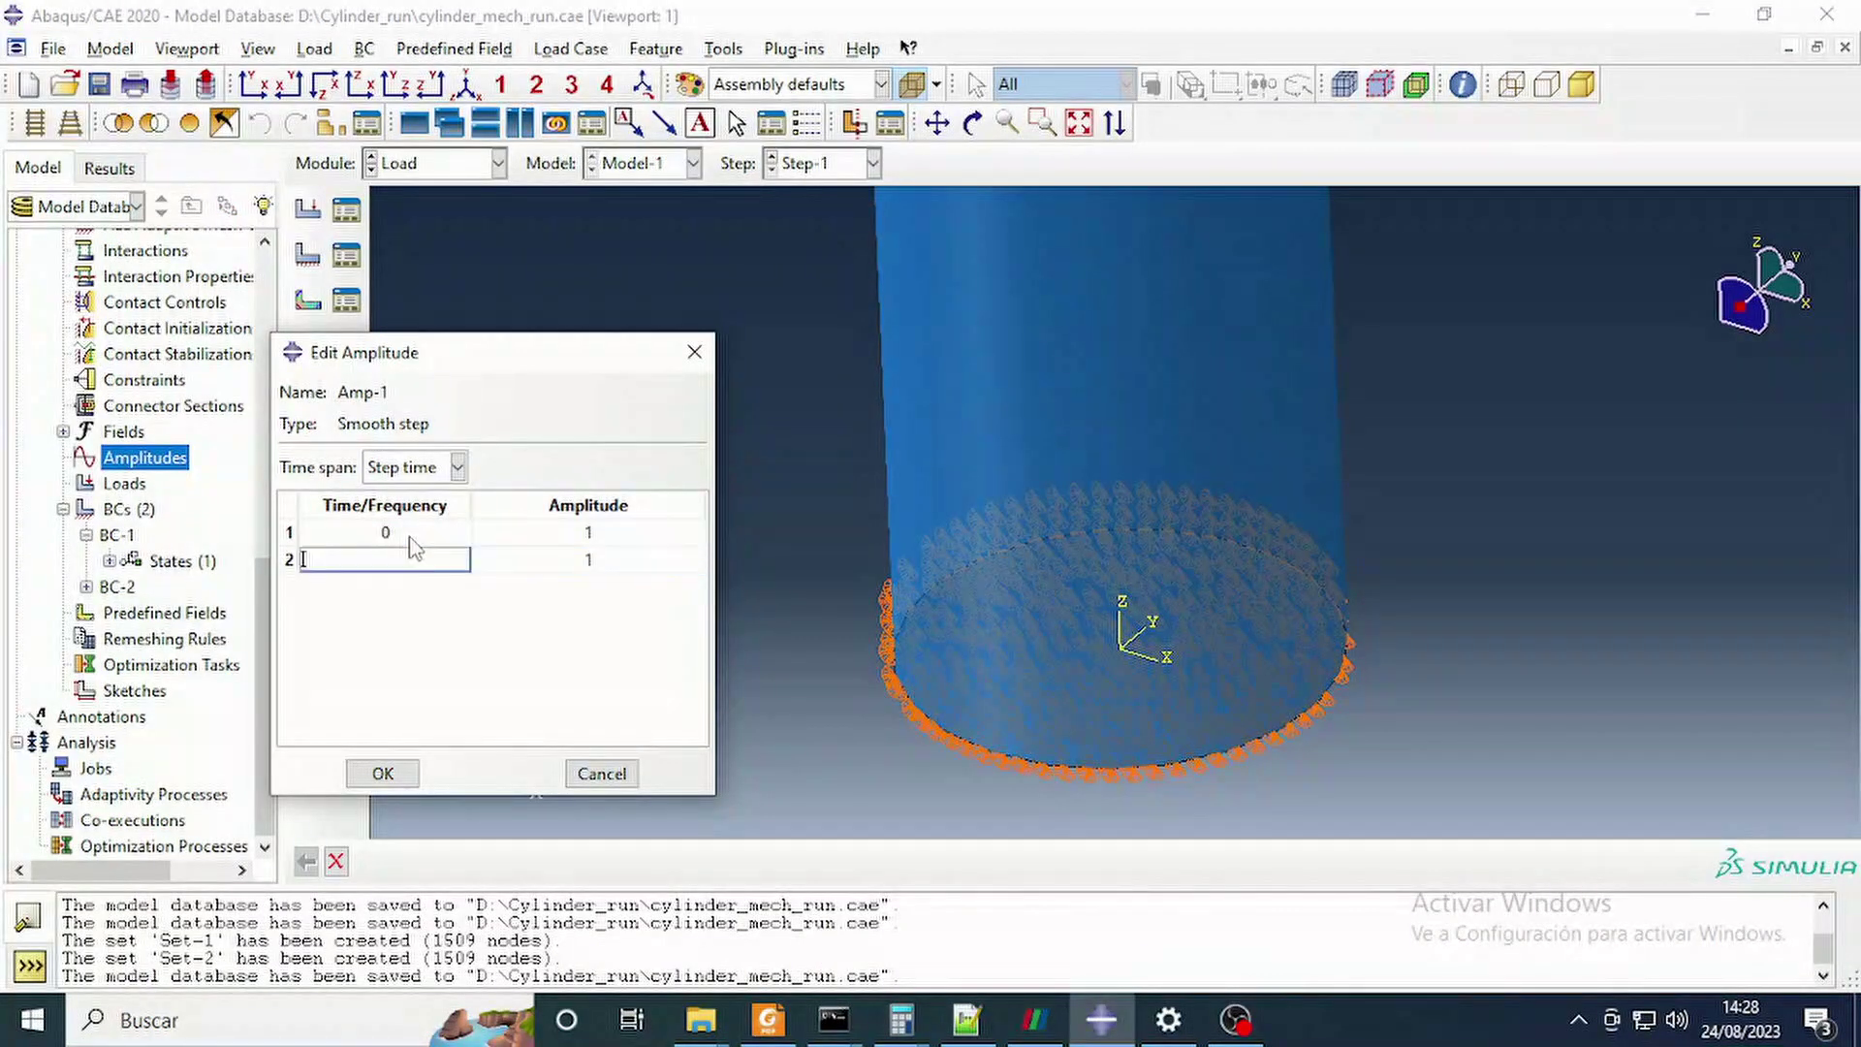
key("shift+Tab")
type("0")
key("Tab")
type("5e-3")
Add a third point with time 1 and amplitude 1, and accept the smooth step amplitude.
right_click(358, 567)
left_click(423, 693)
left_click(378, 591)
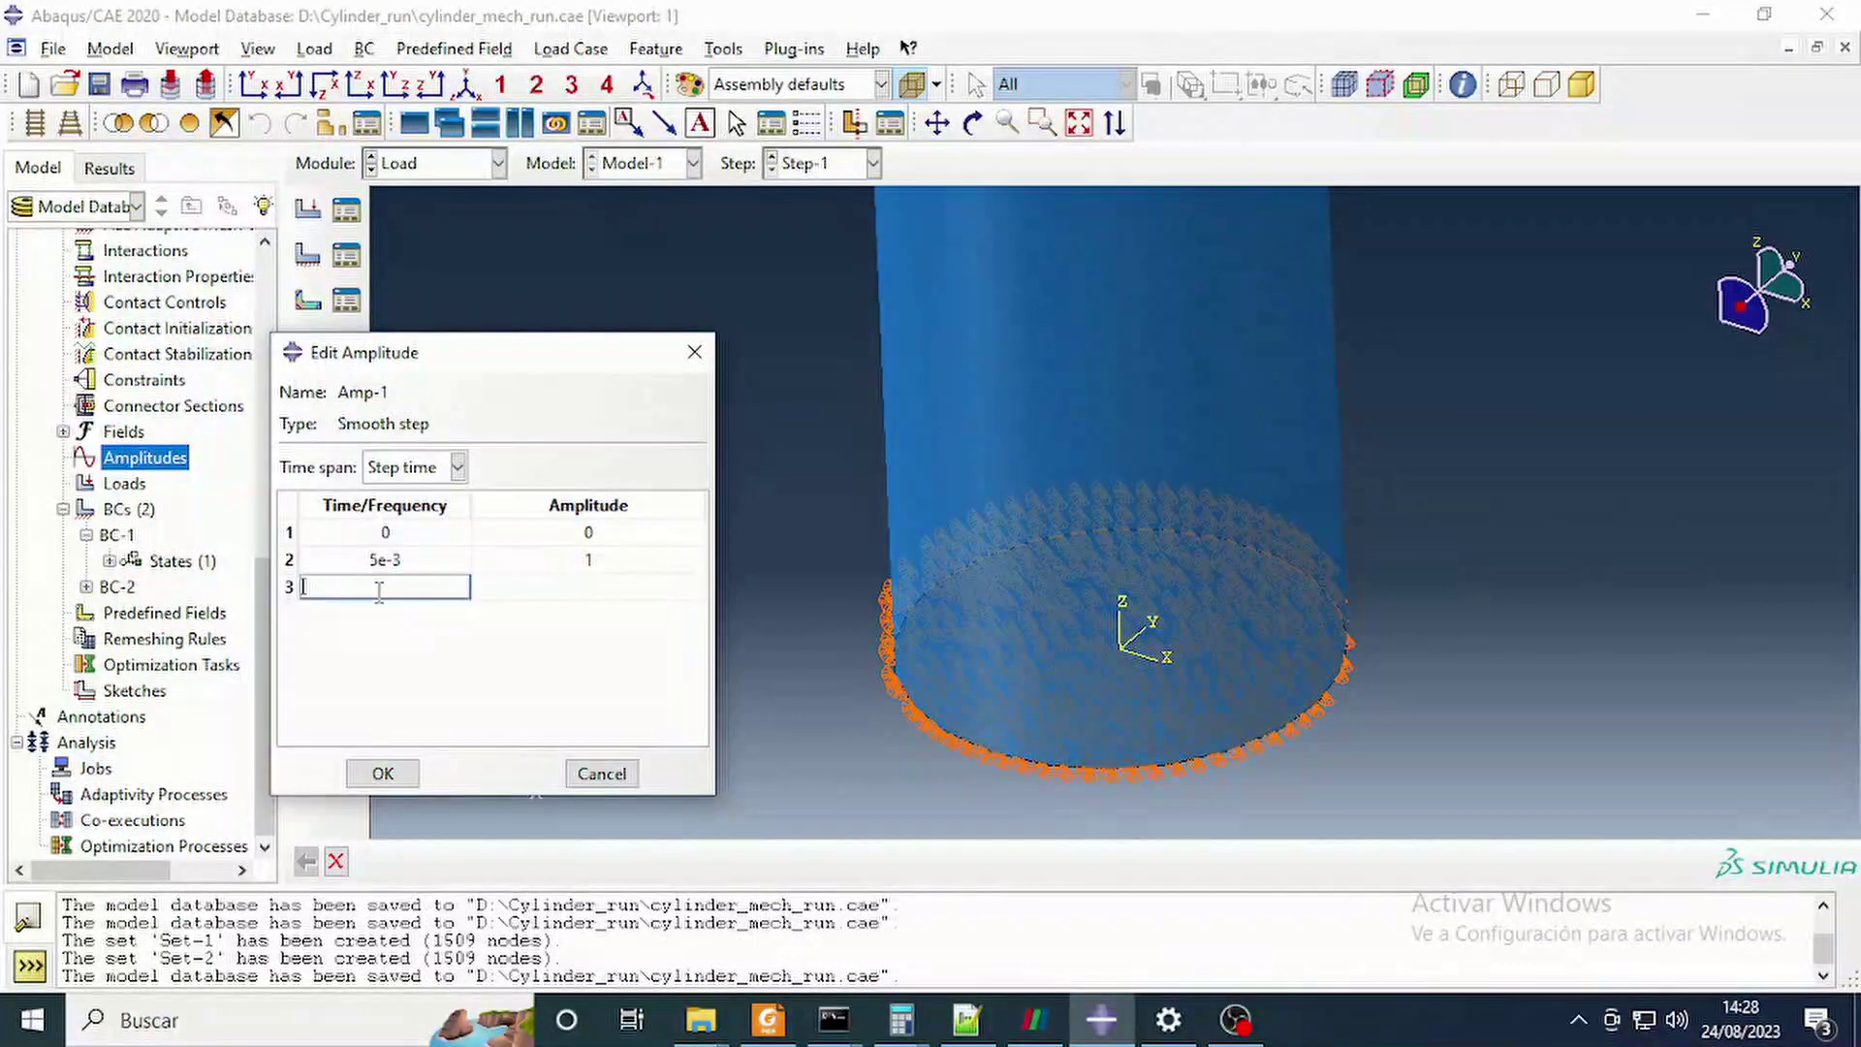
type("1")
key("Tab")
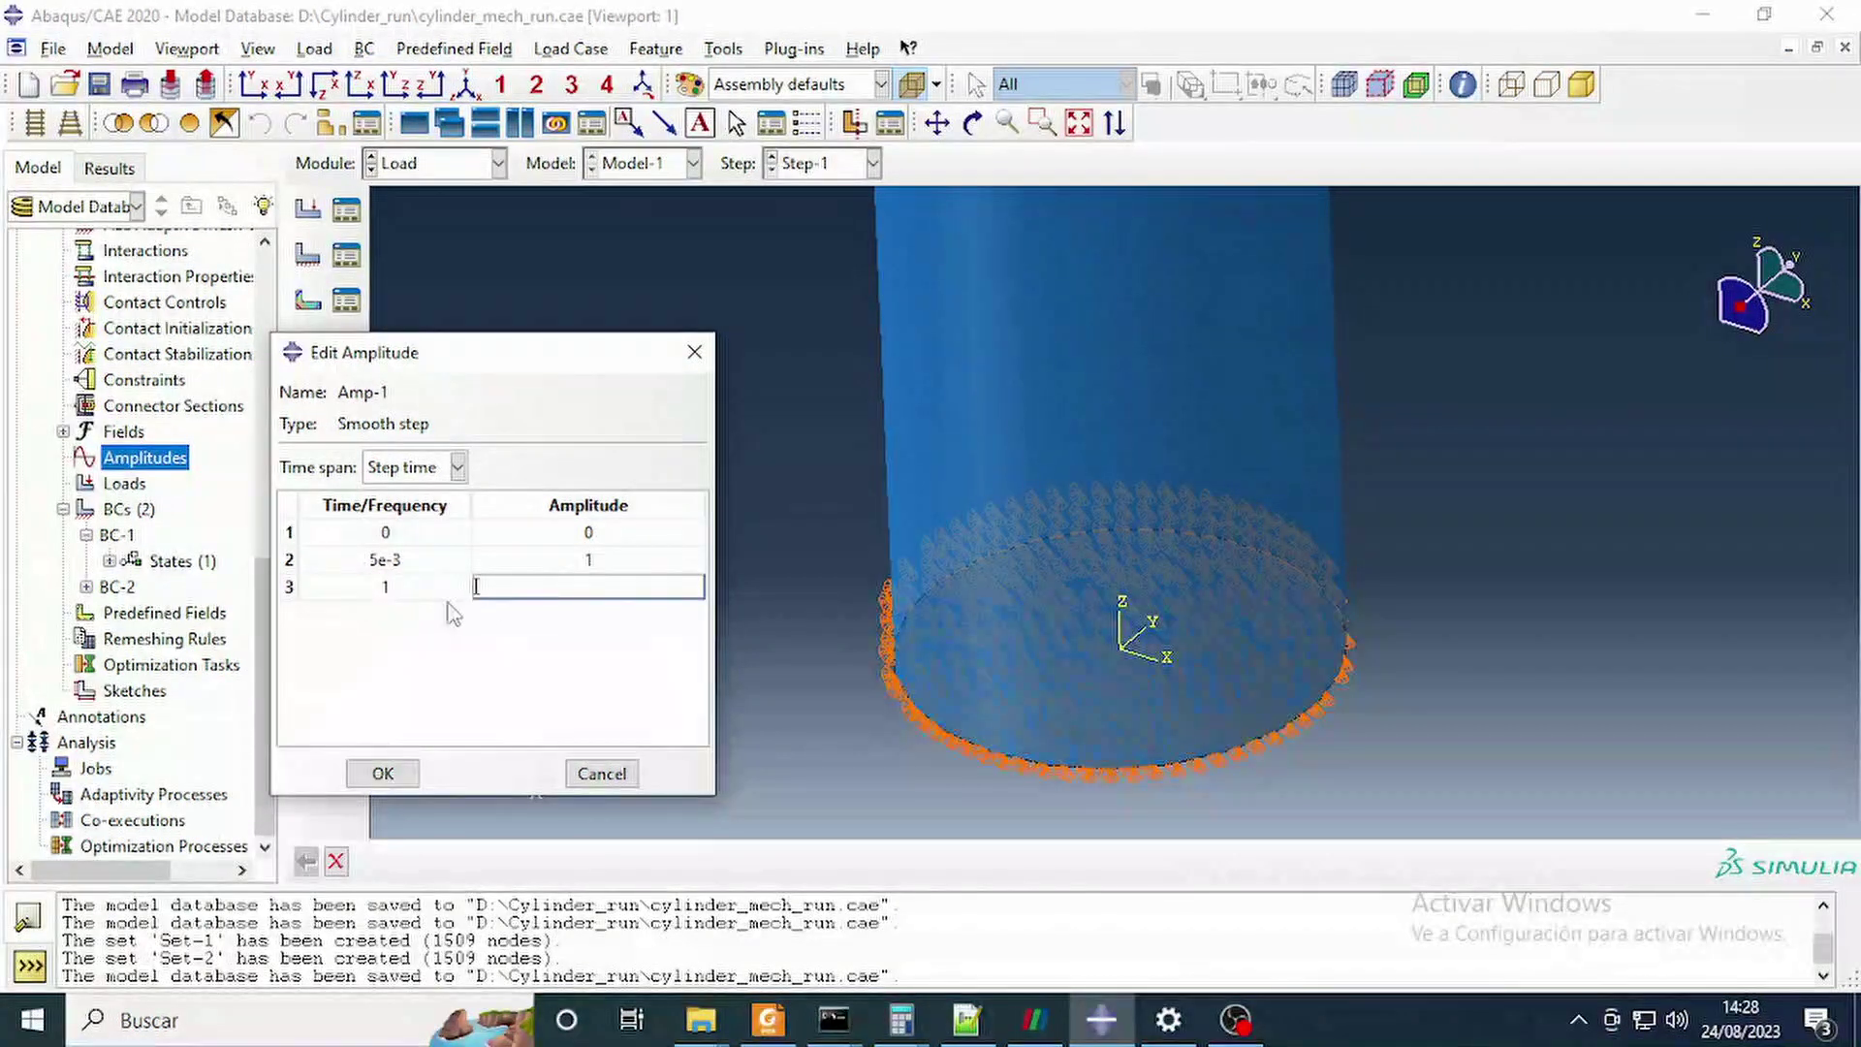
type("1")
key("Return")
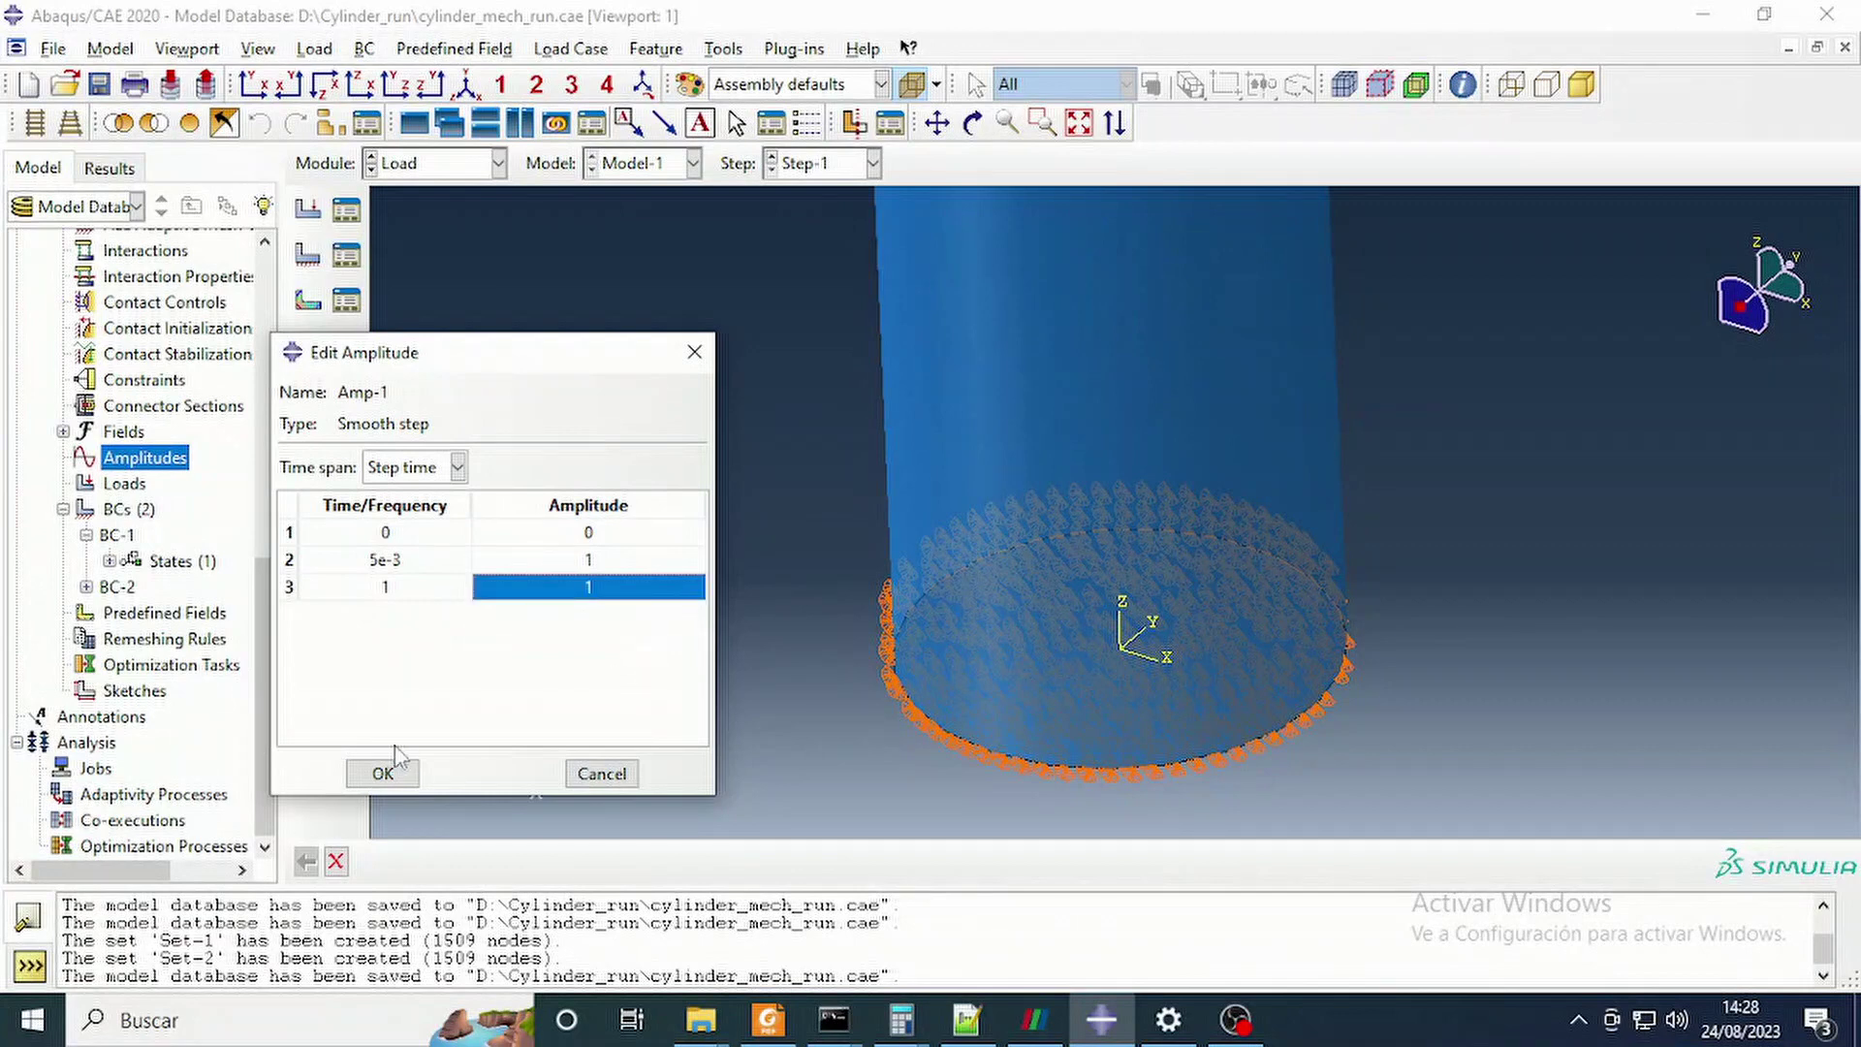
left_click(383, 773)
Set V3 to -1 and the amplitude to Amp-1 in velocity boundary condition BC-2 on the cylinder top, and save the model database.
right_click(111, 586)
left_click(189, 630)
scroll(851, 389, "down", 5)
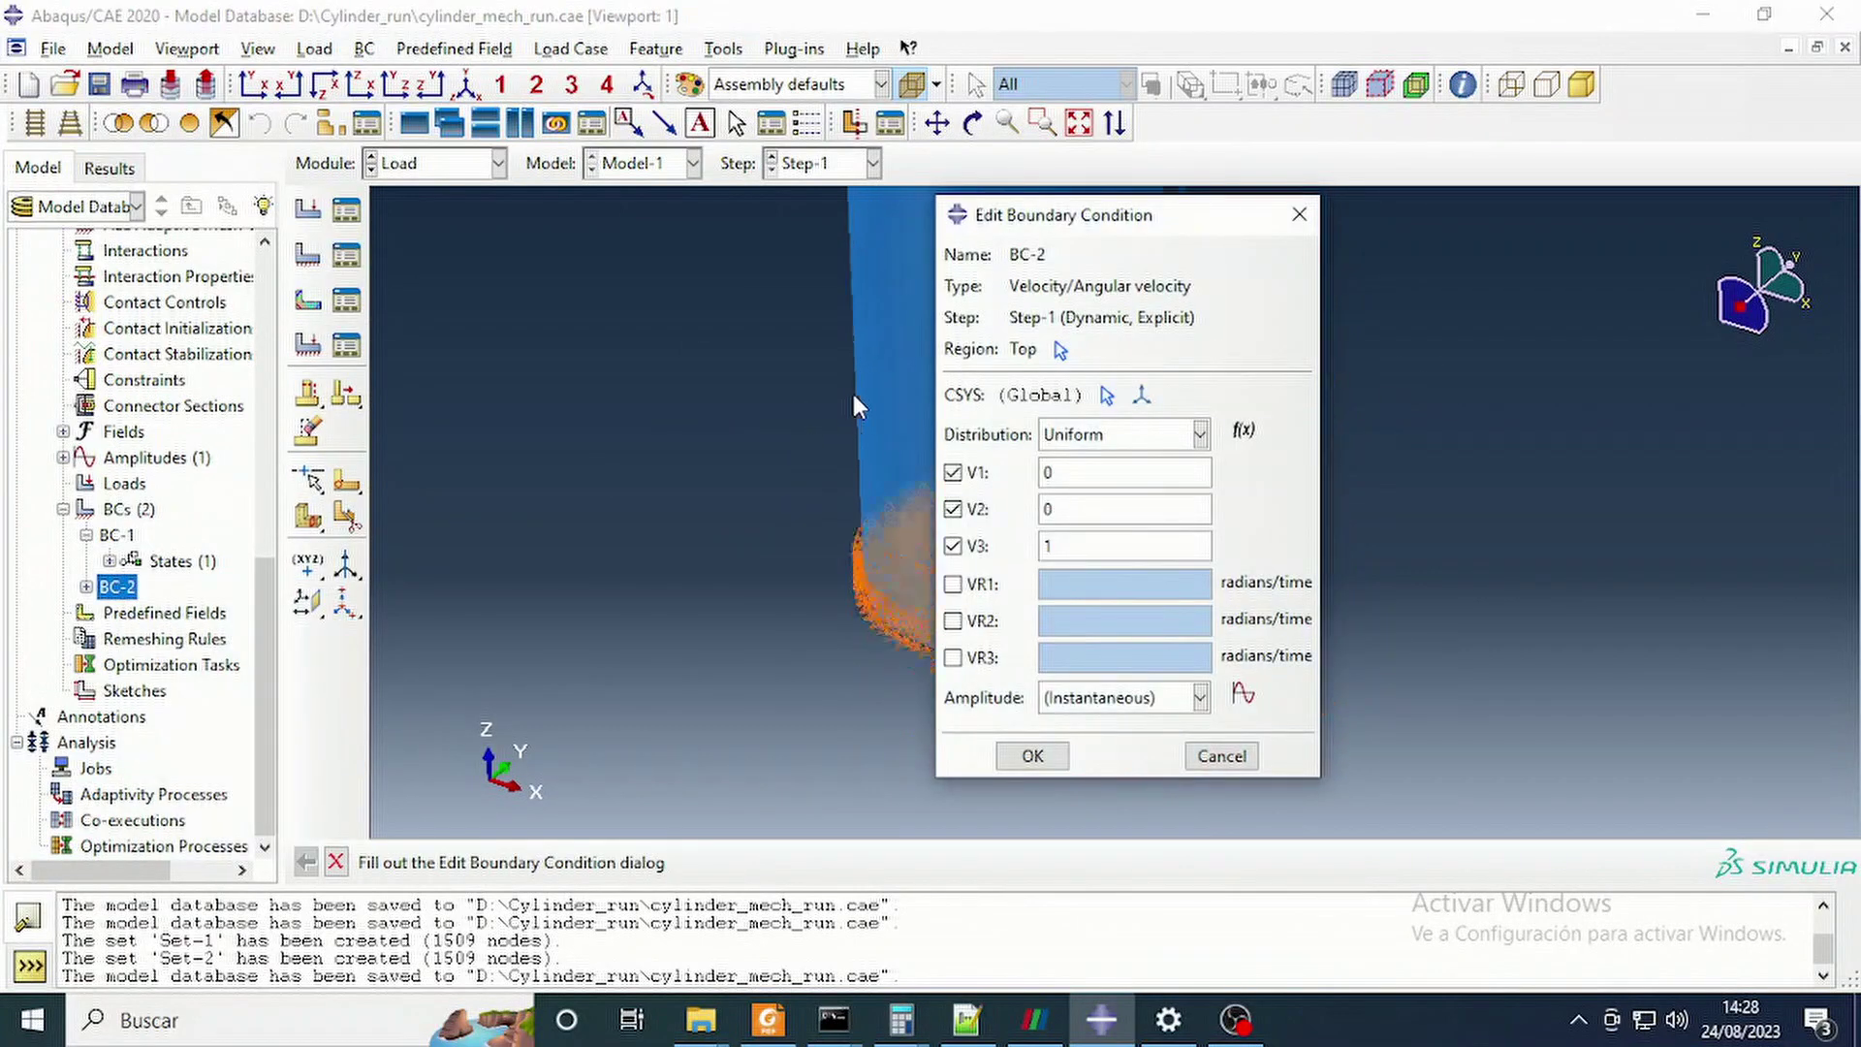
scroll(872, 223, "up", 8)
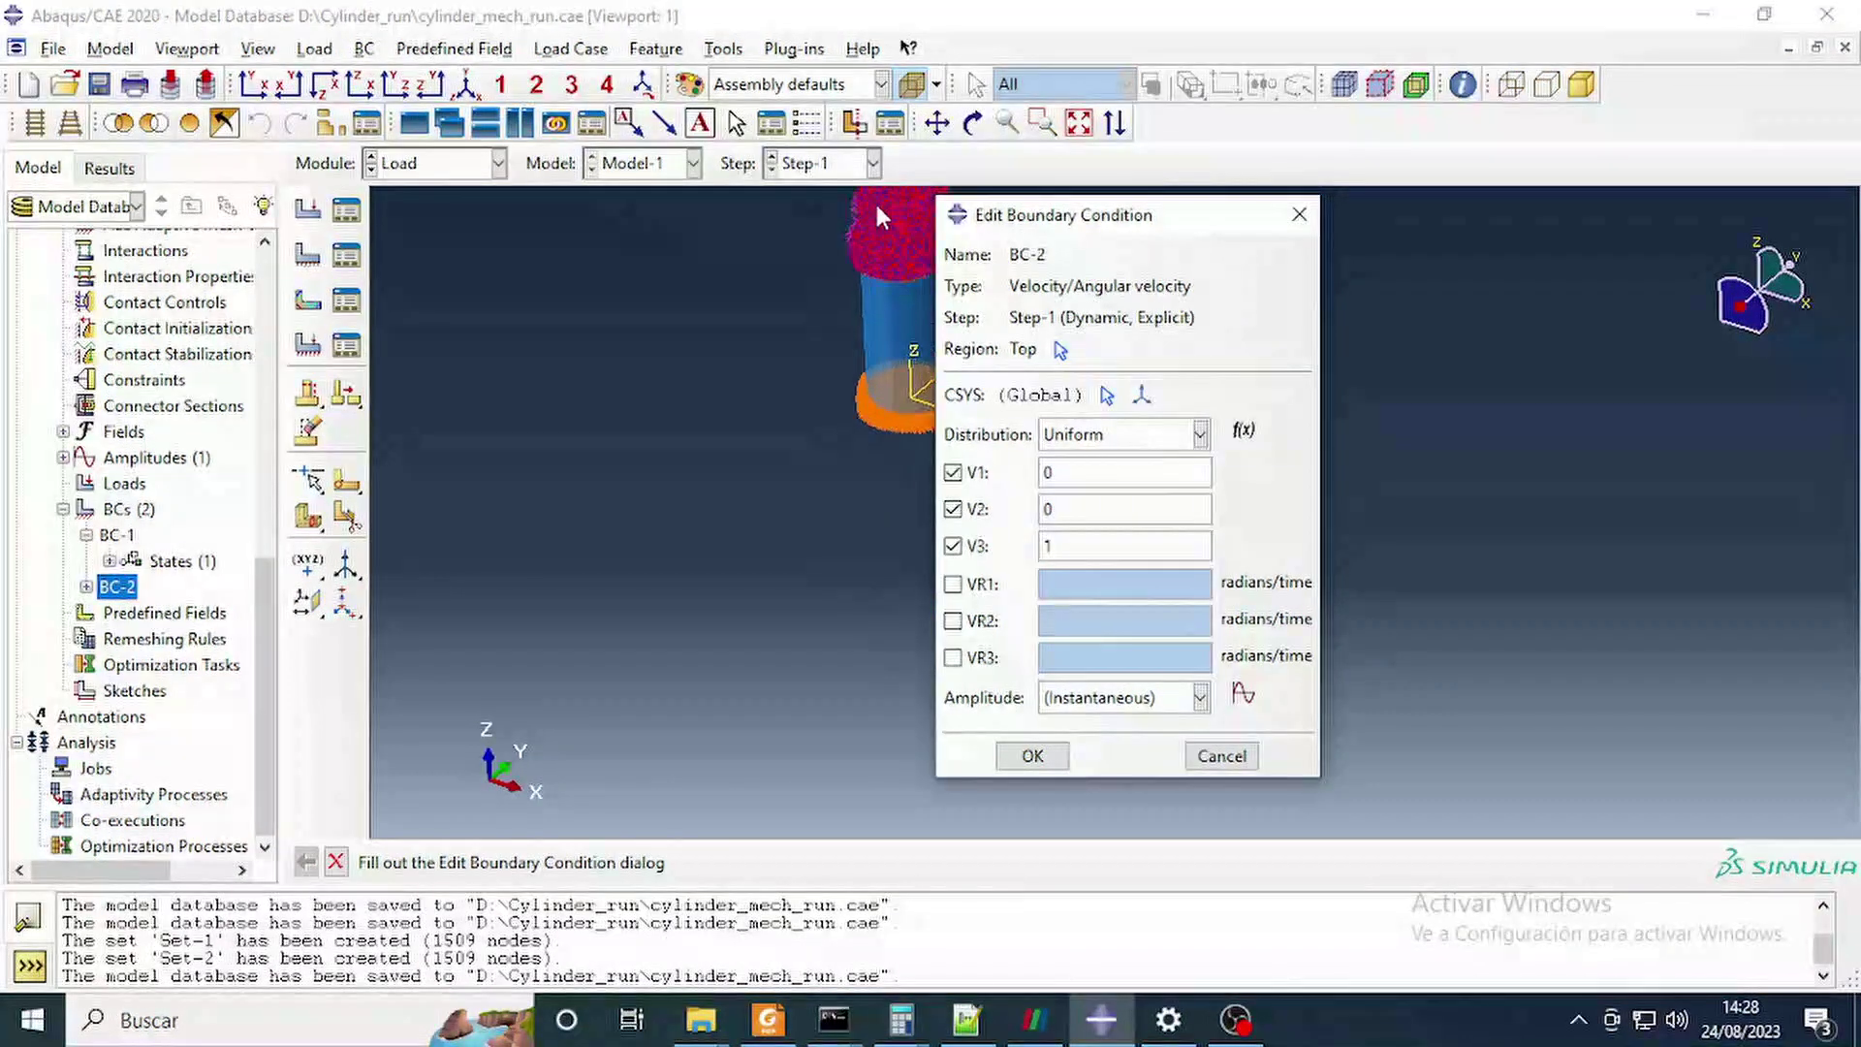
scroll(880, 241, "up", 2)
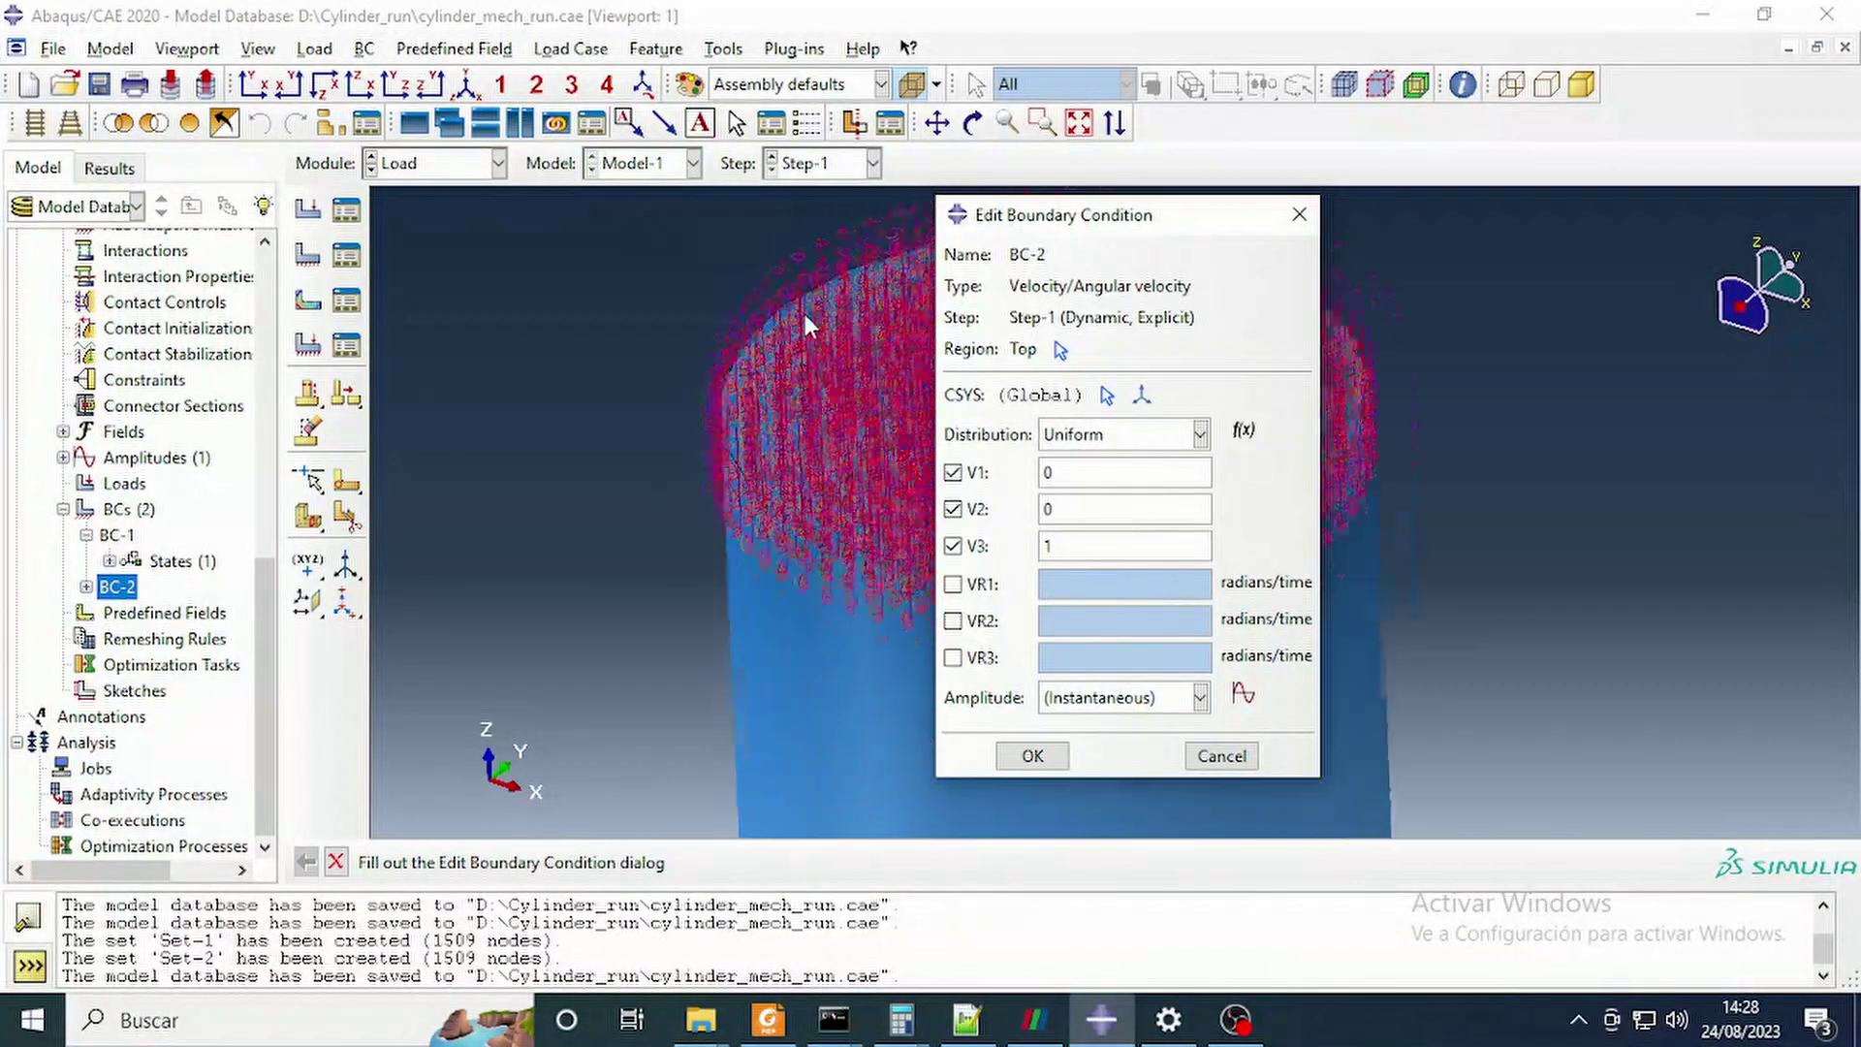
left_click_drag(1101, 548, 969, 542)
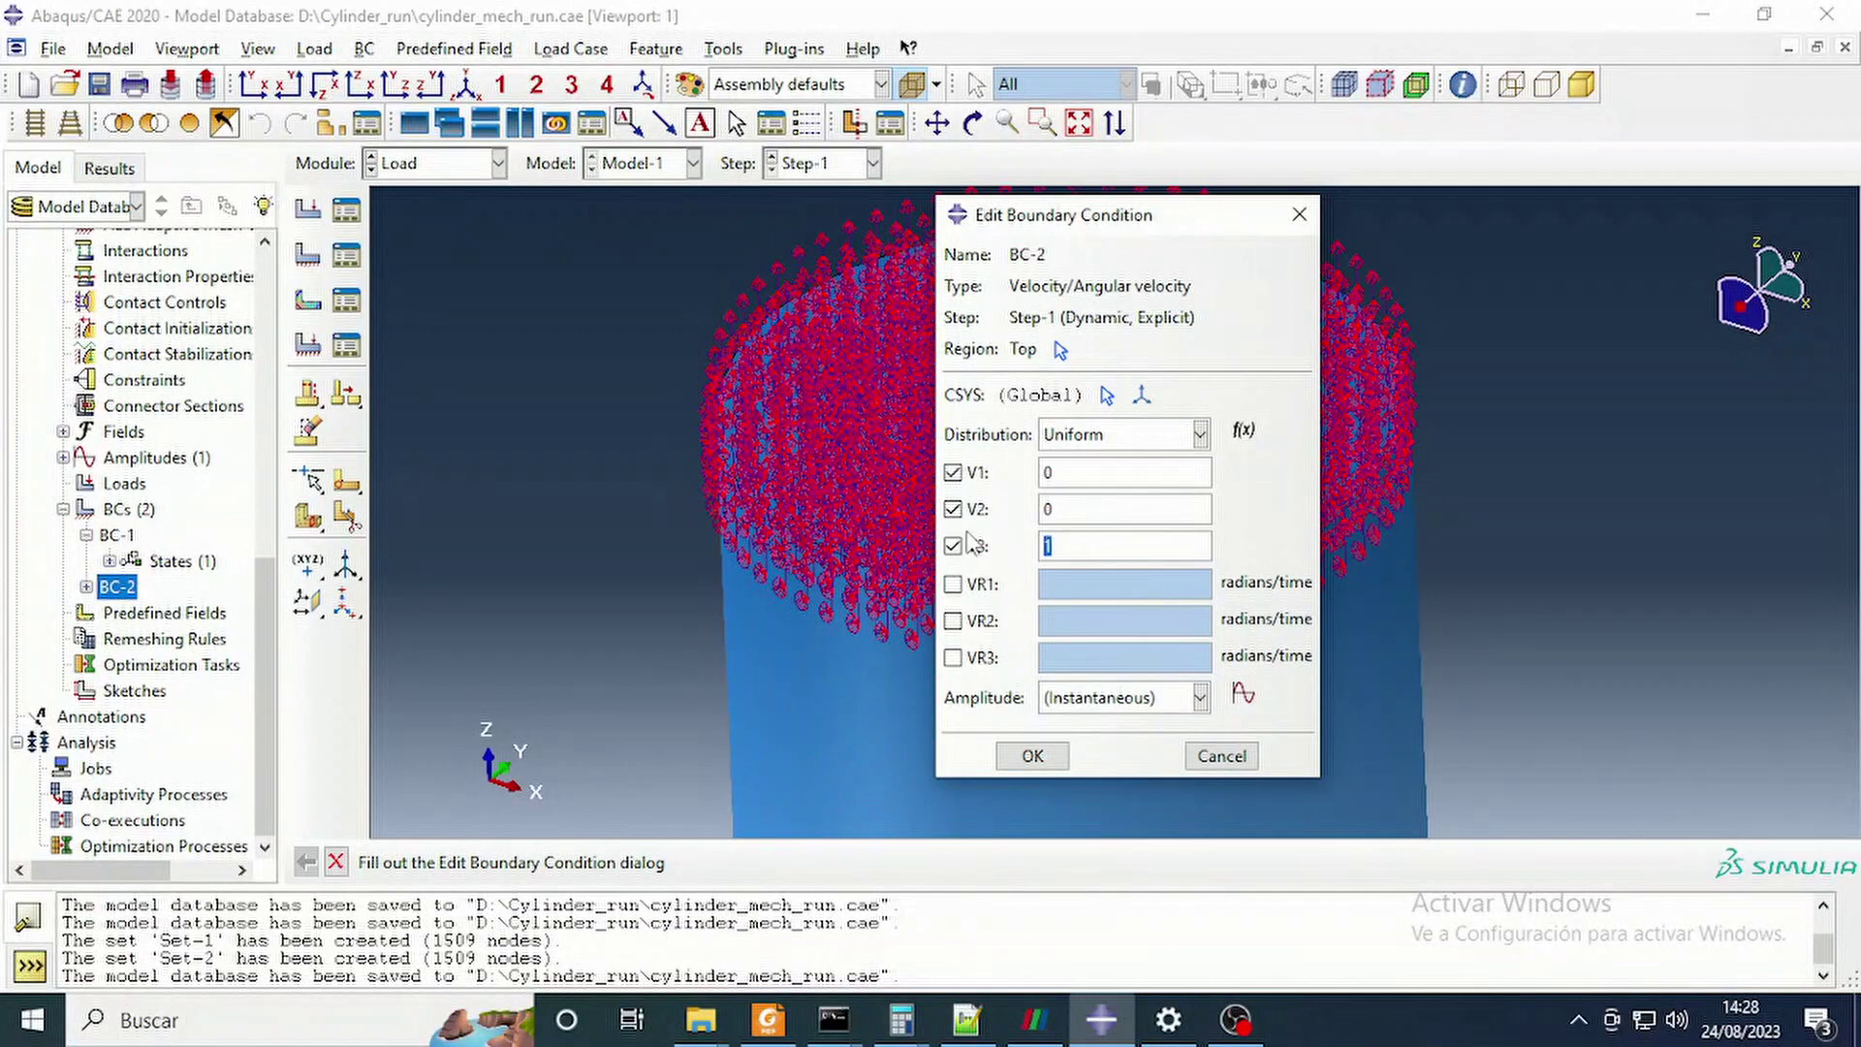
left_click(1125, 698)
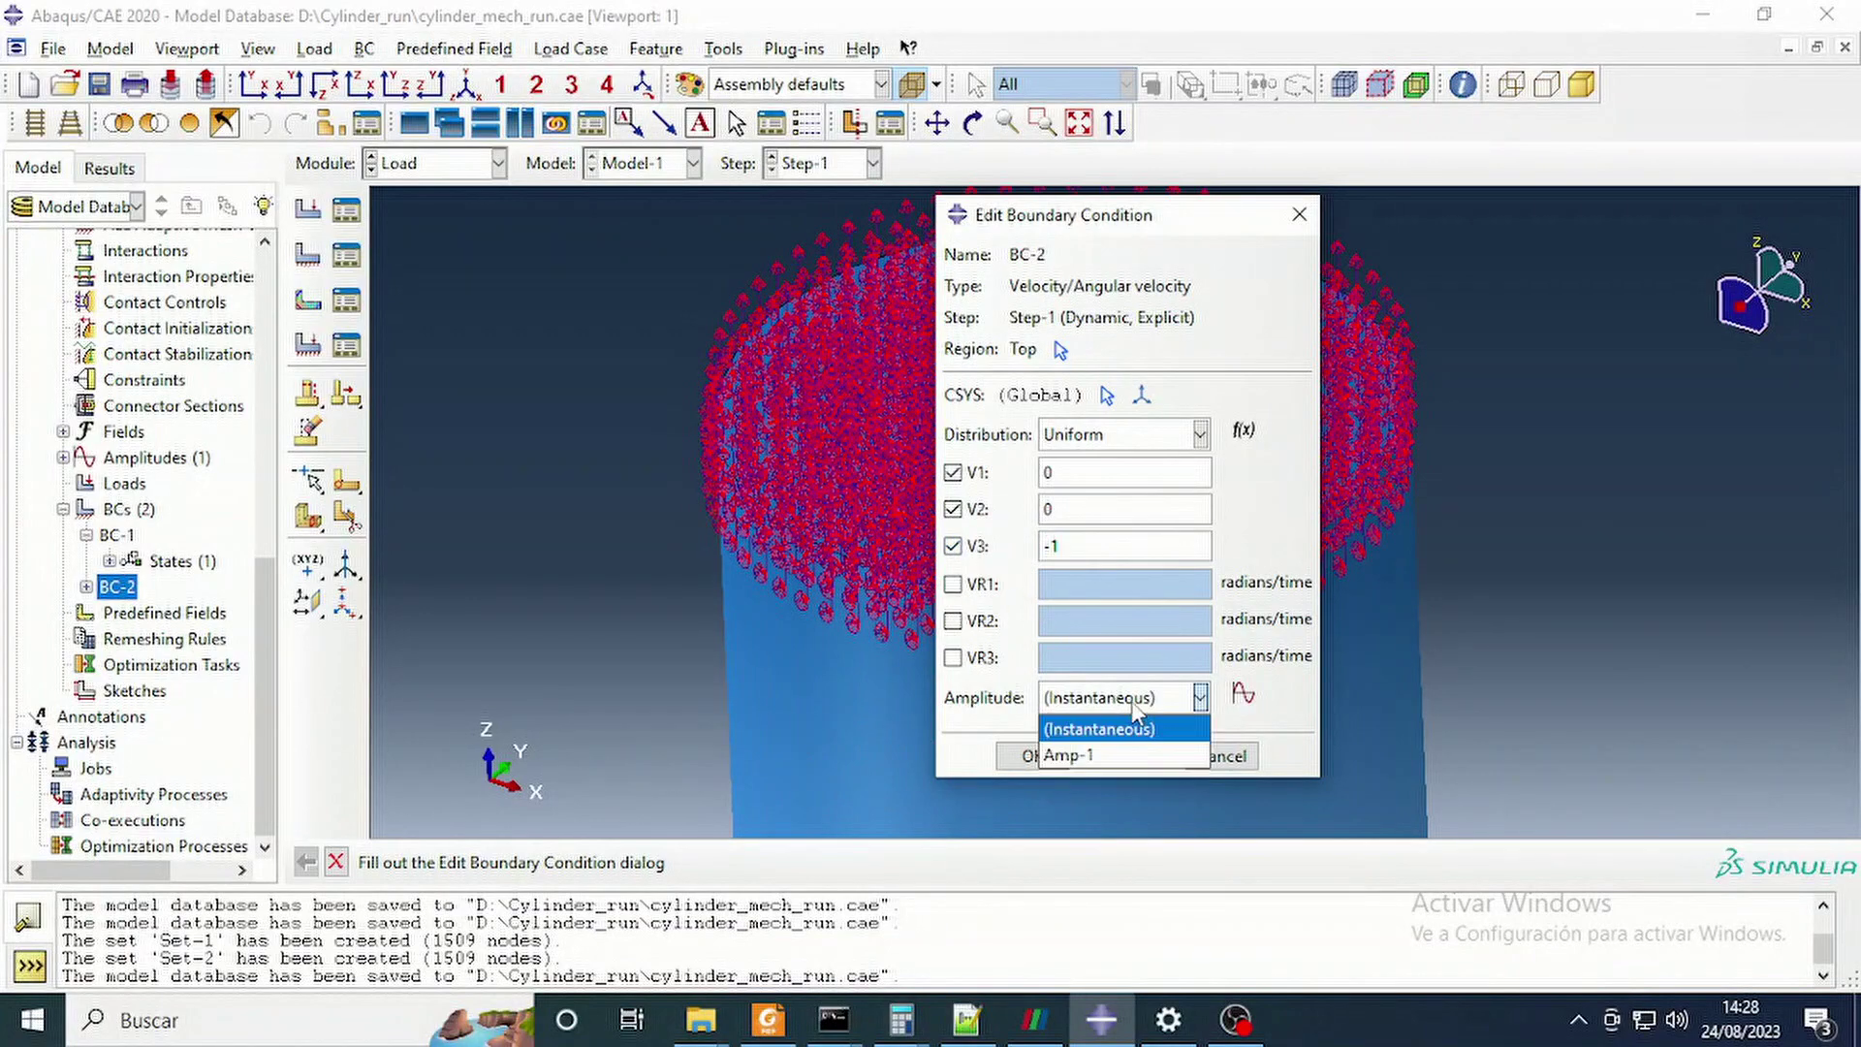
left_click(1105, 742)
left_click(1028, 757)
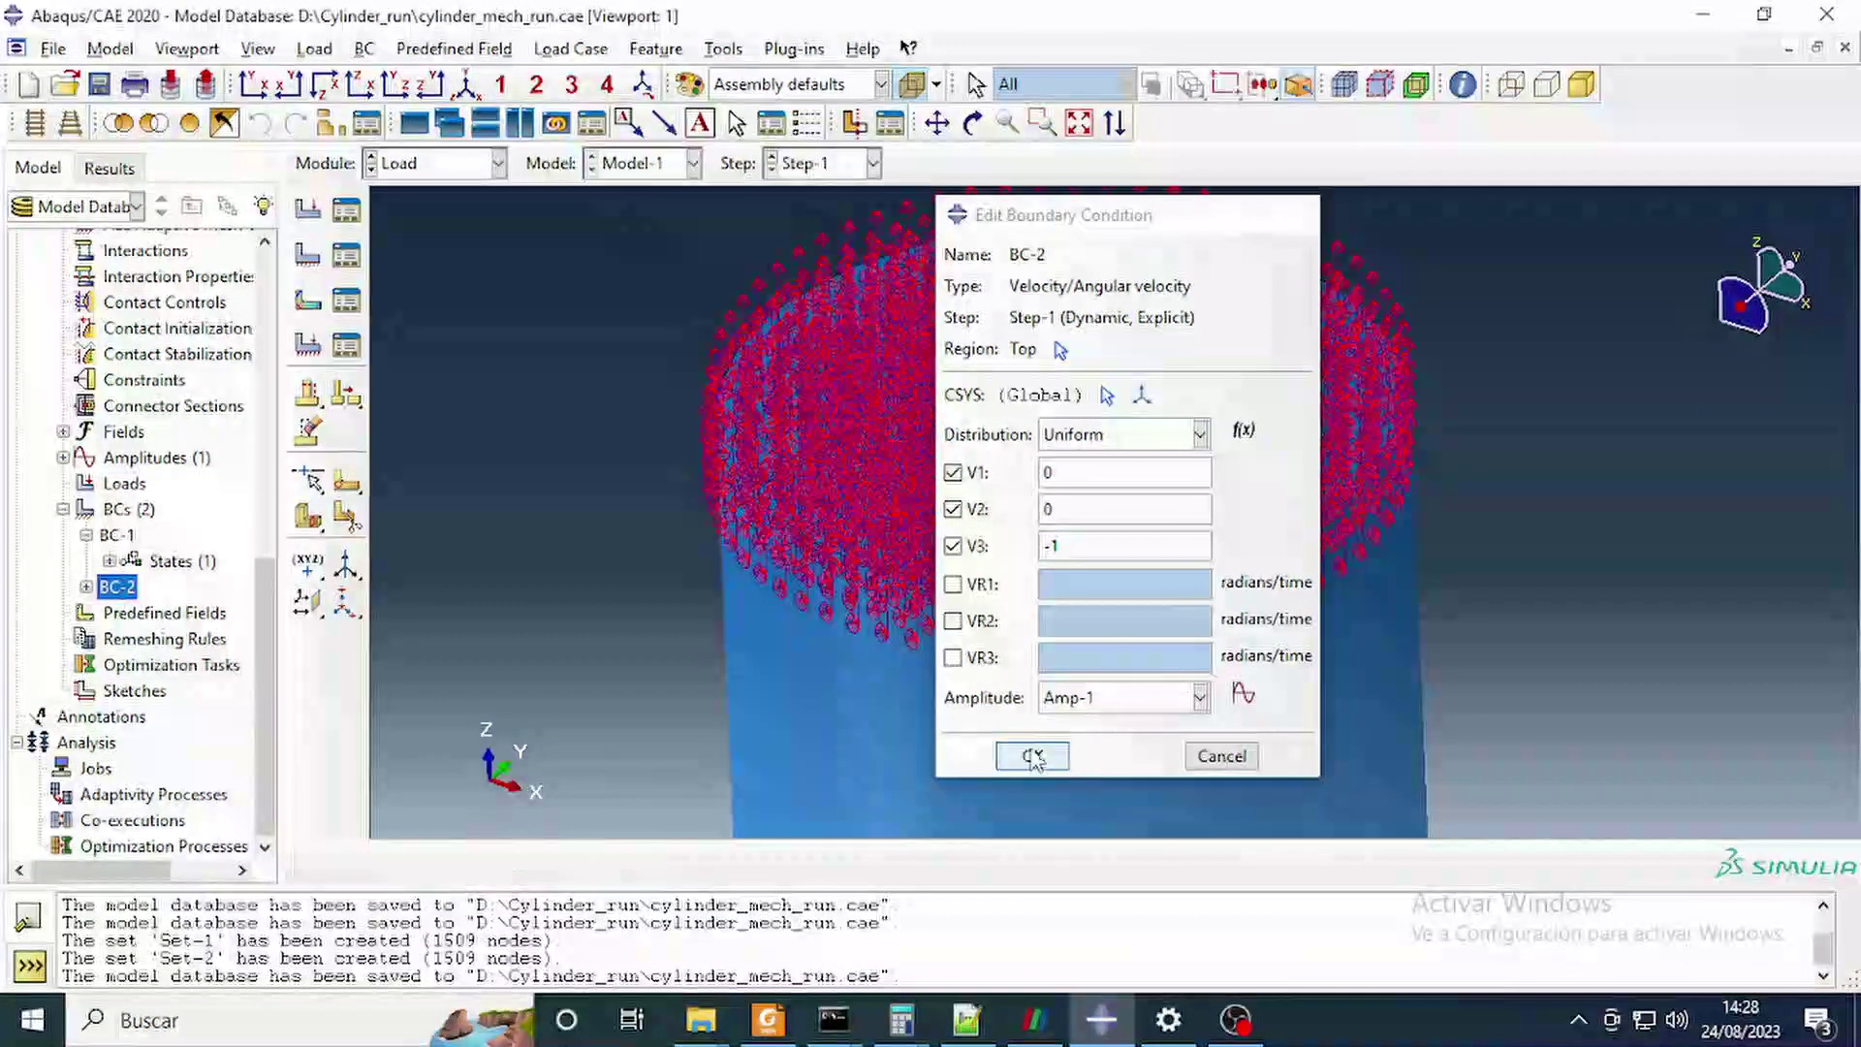
scroll(876, 640, "down", 1)
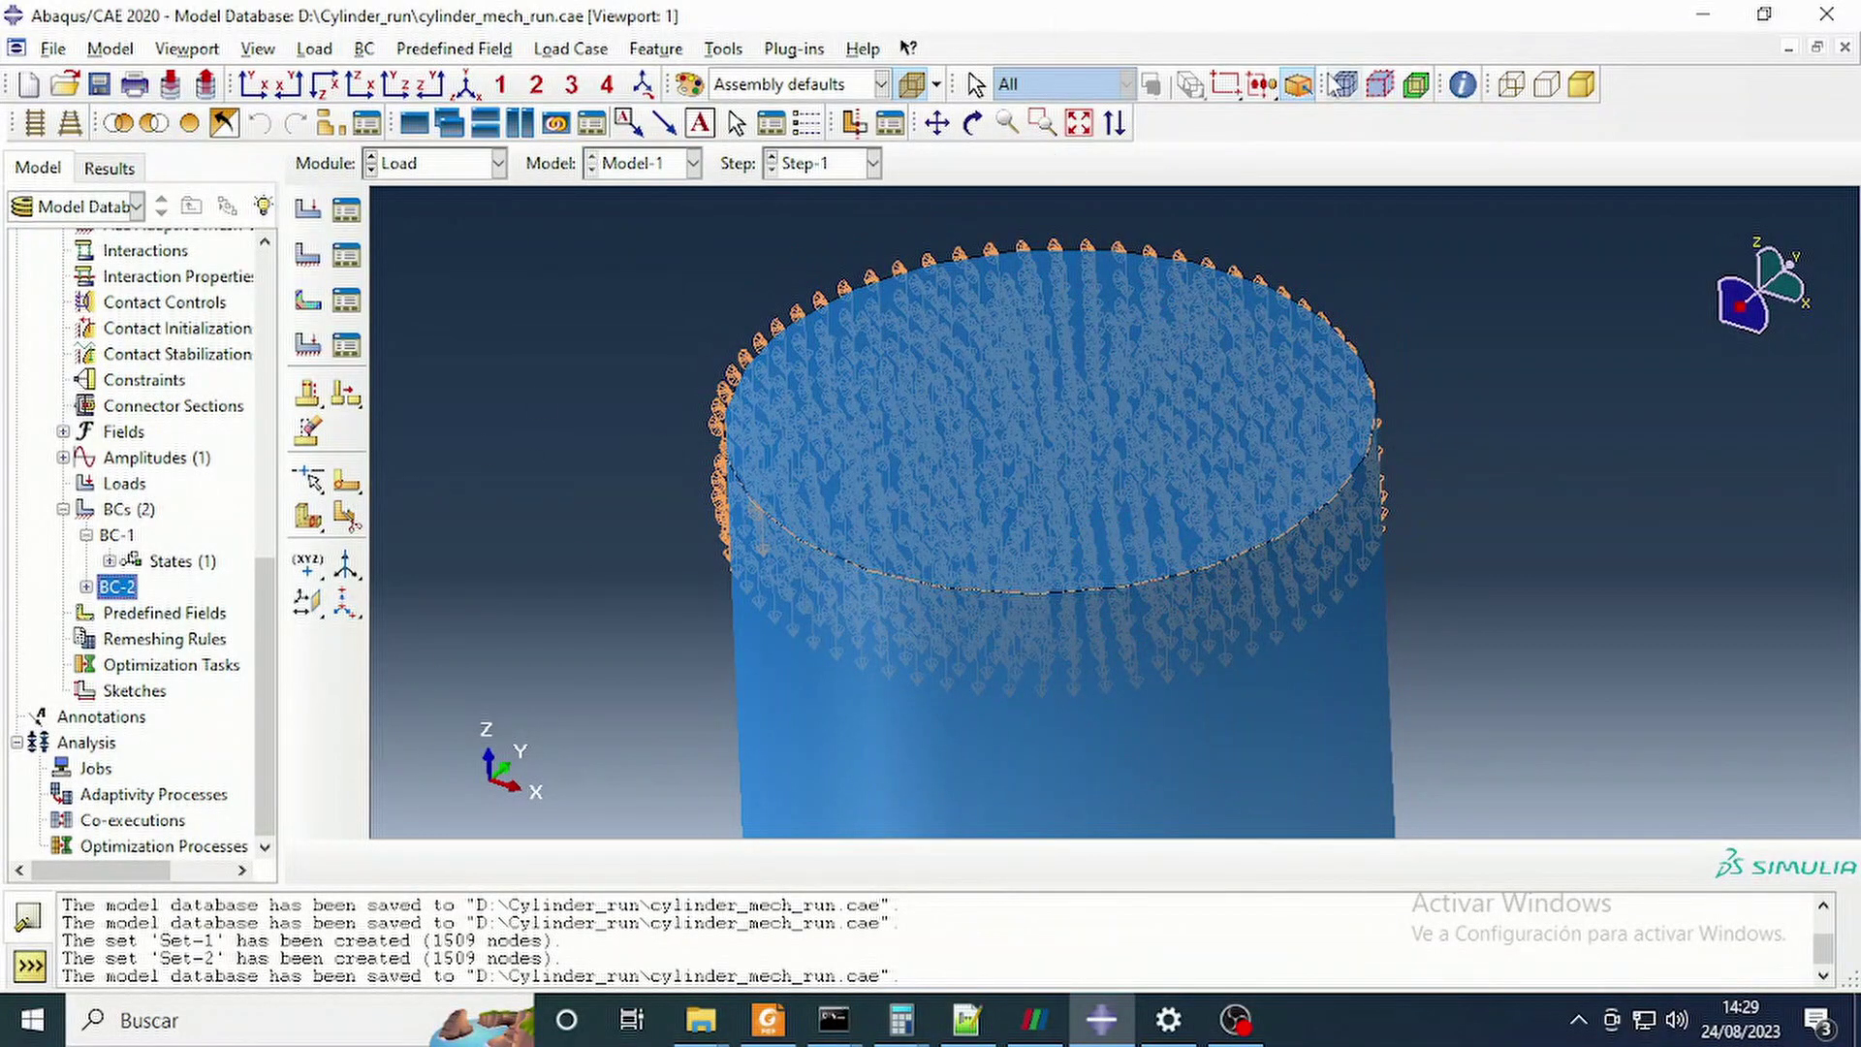
left_click(102, 86)
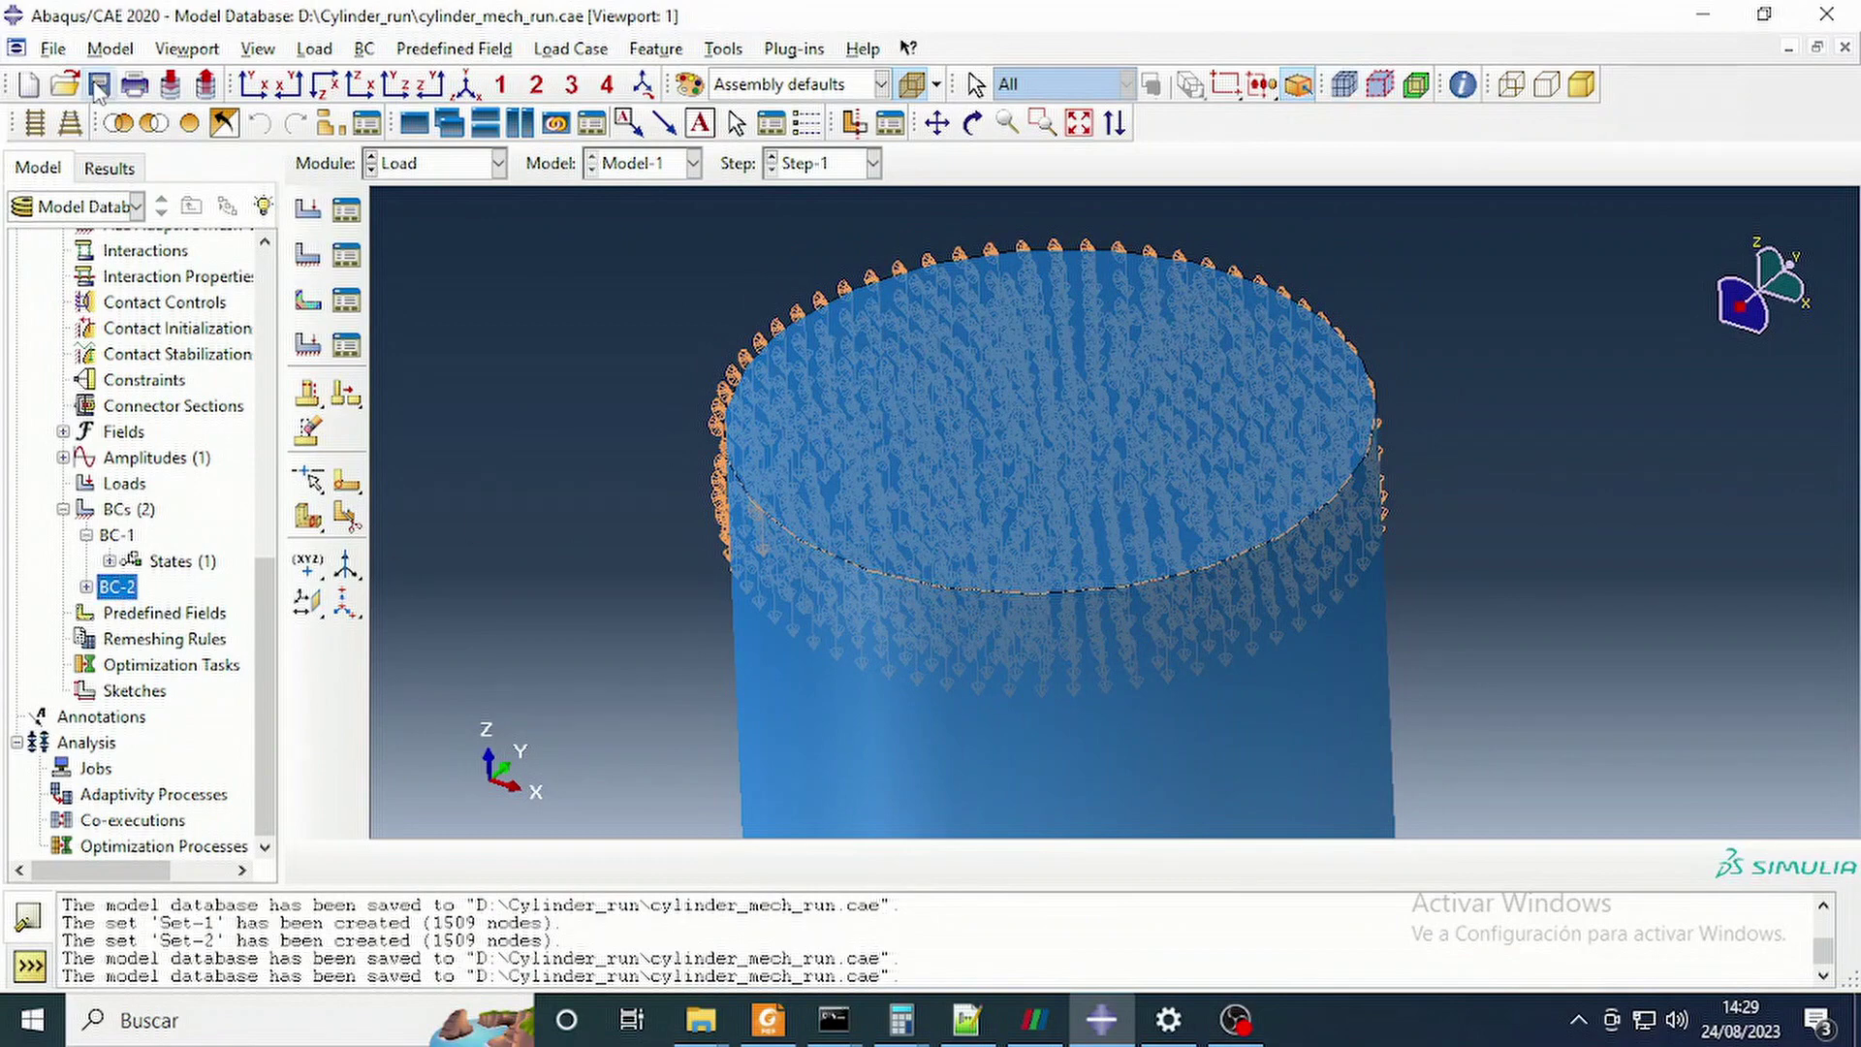
Create an analysis job for Model-1 with the default name and enable multiple processors, using 3.
left_click(107, 769)
right_click(112, 770)
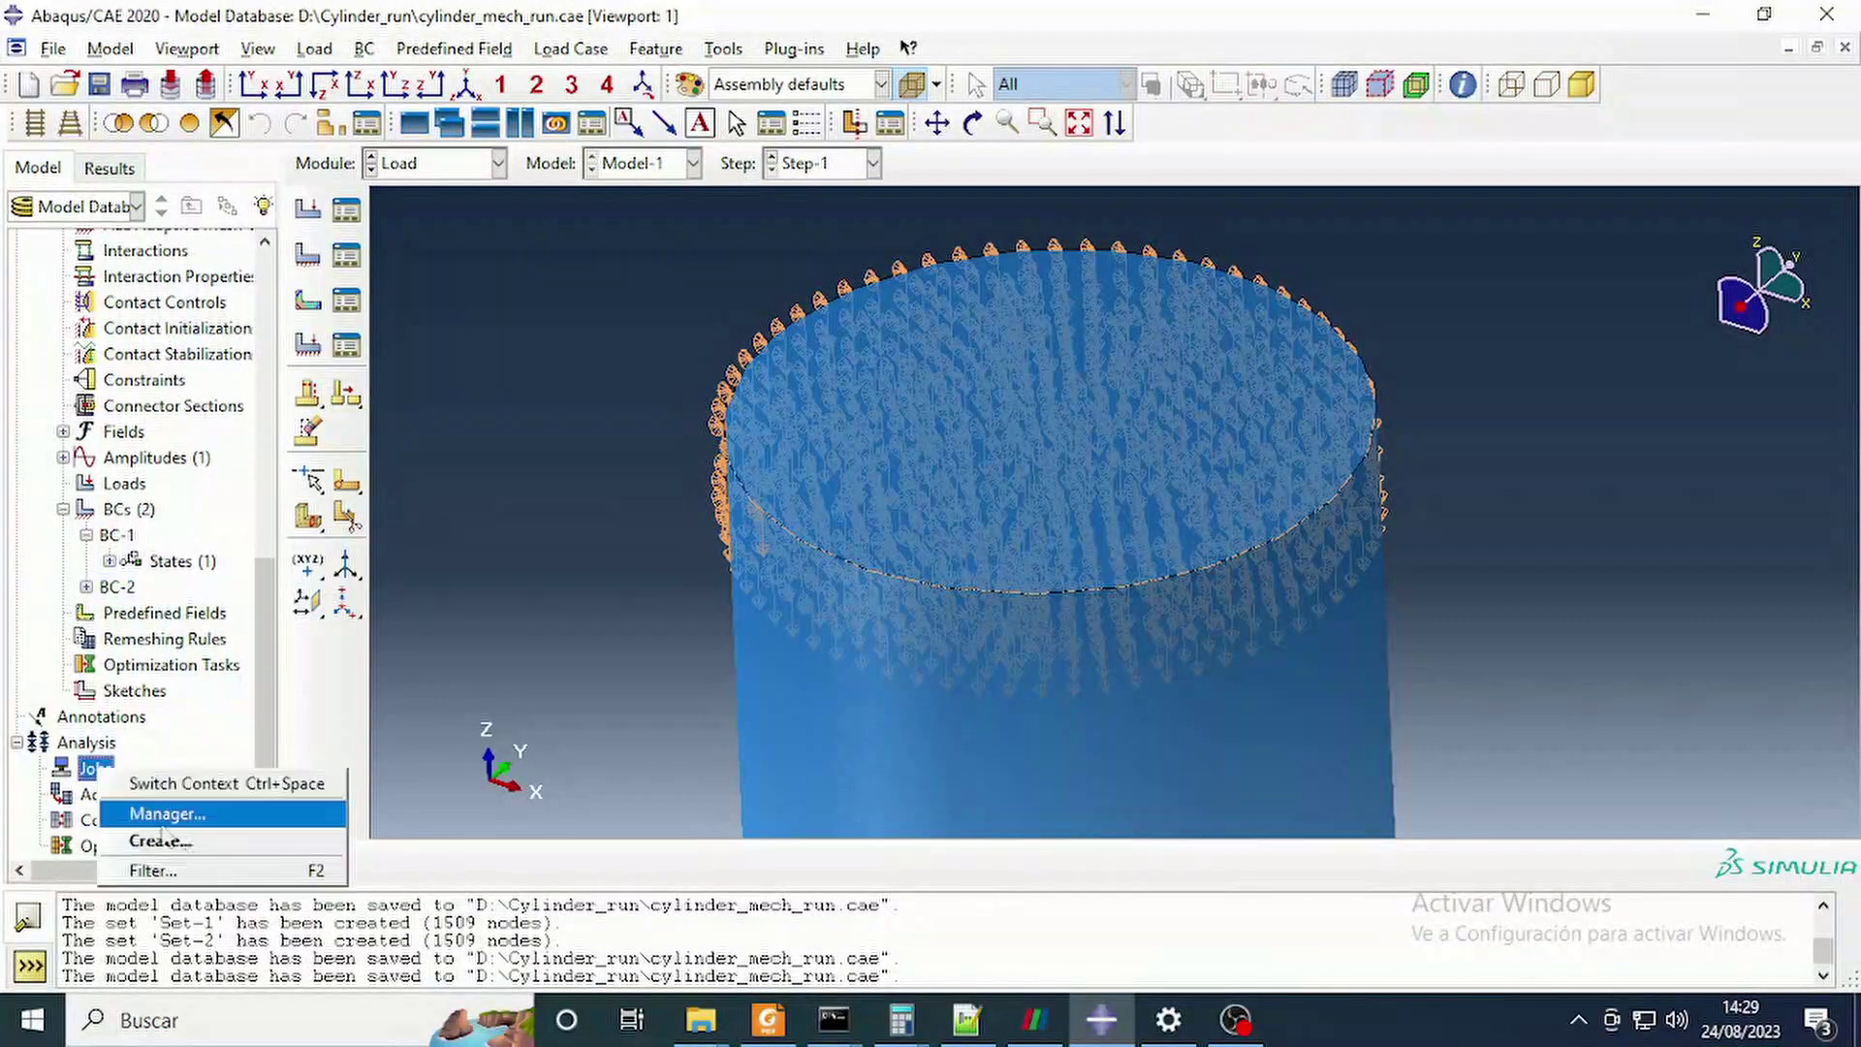
left_click(125, 833)
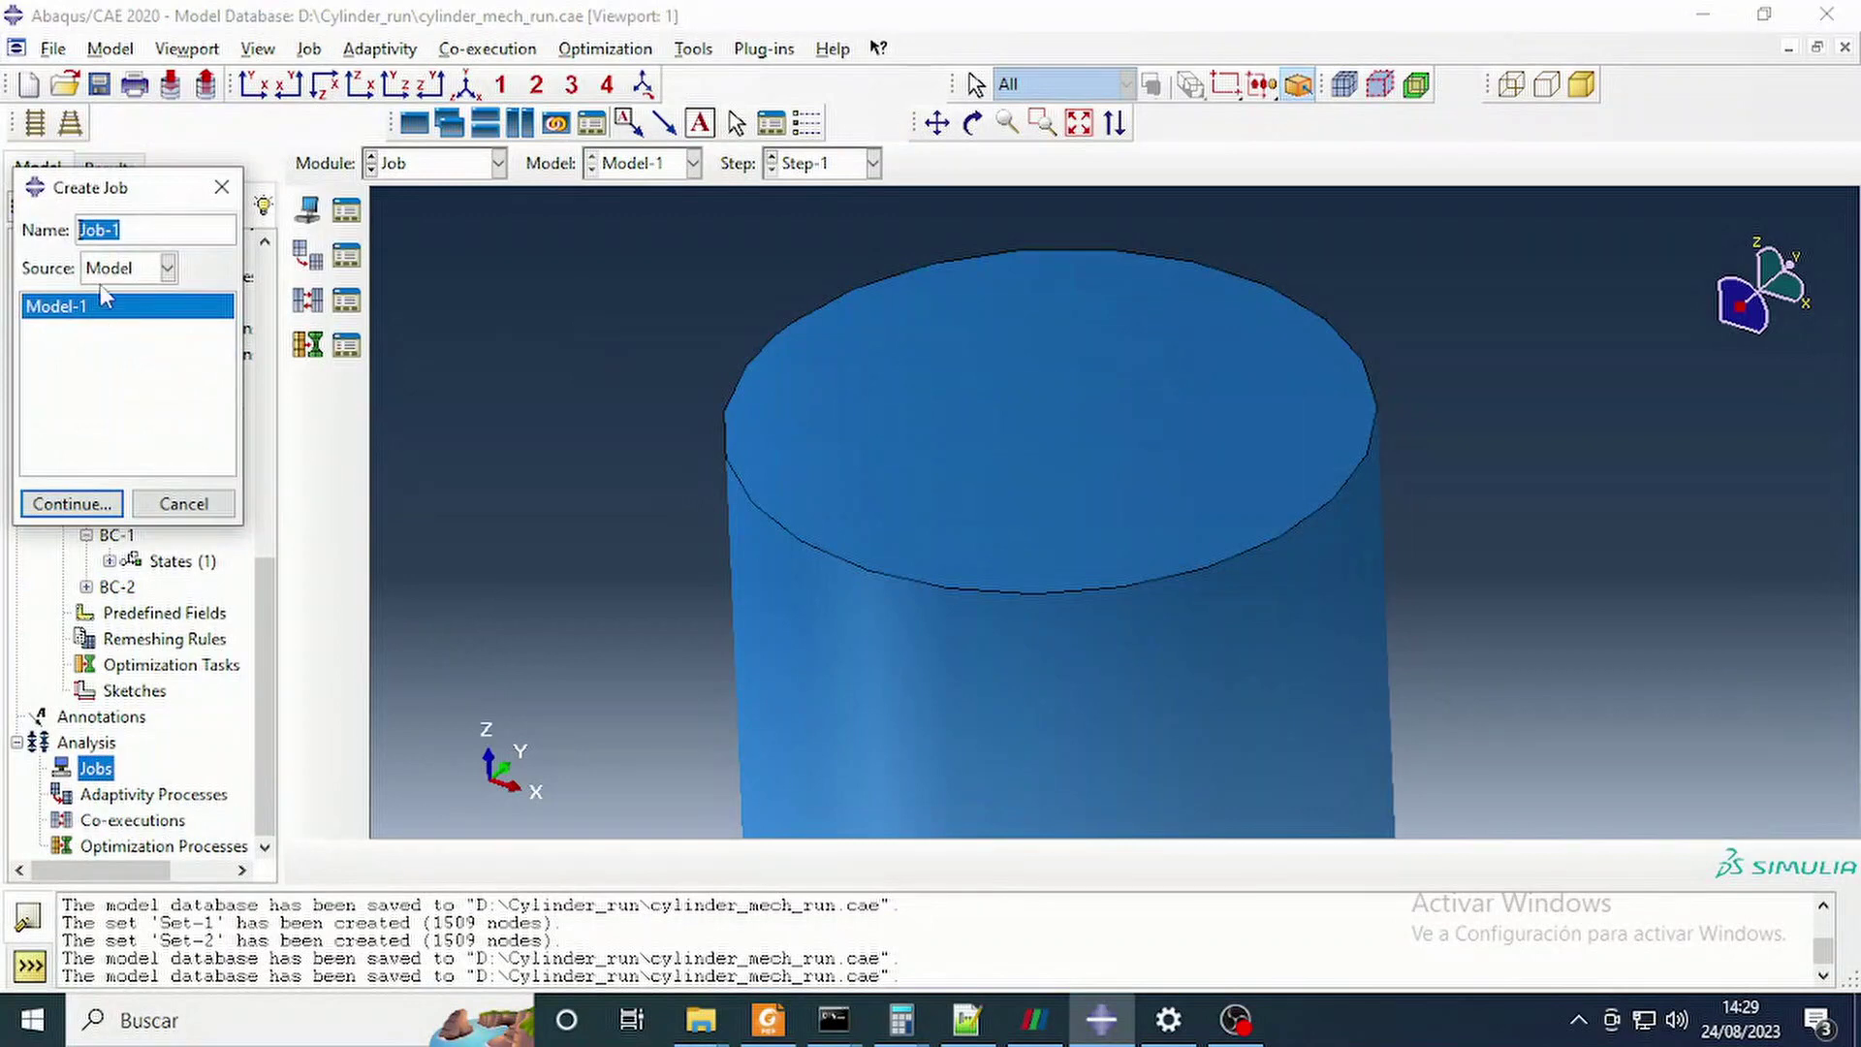
left_click(72, 503)
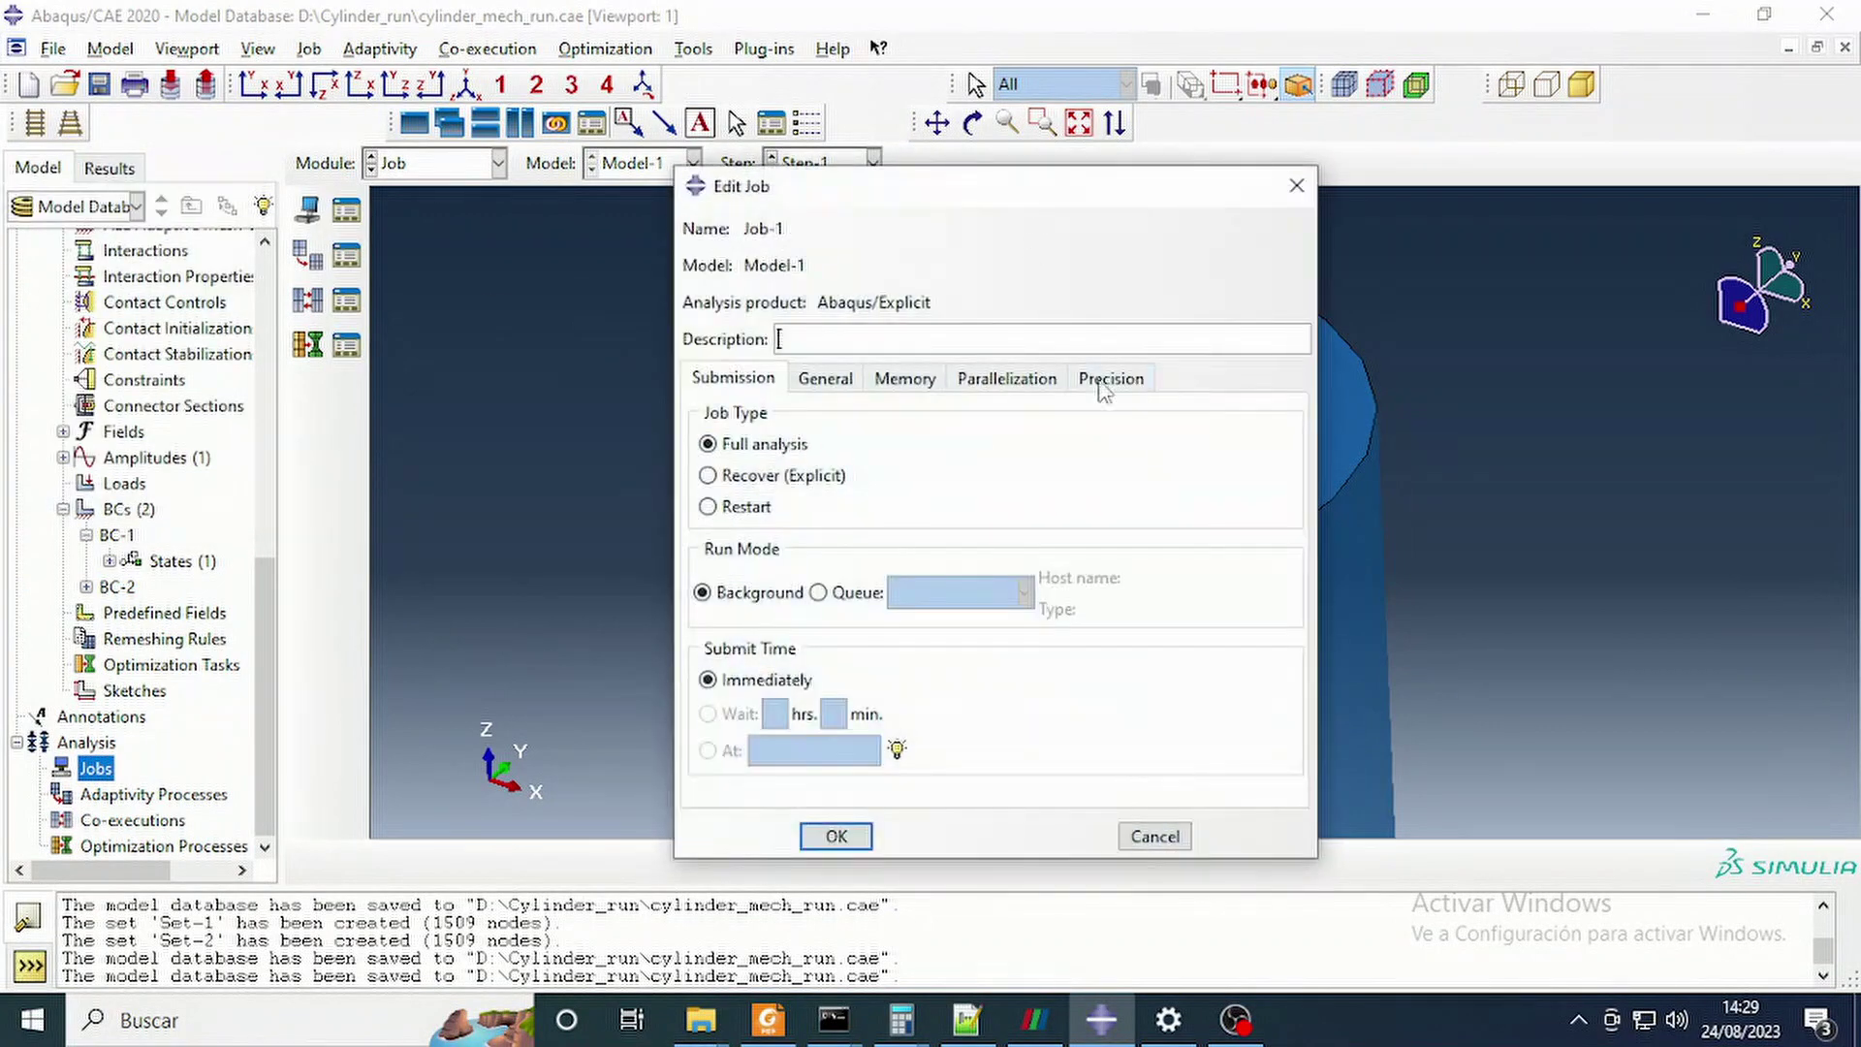
left_click(1013, 377)
left_click(763, 416)
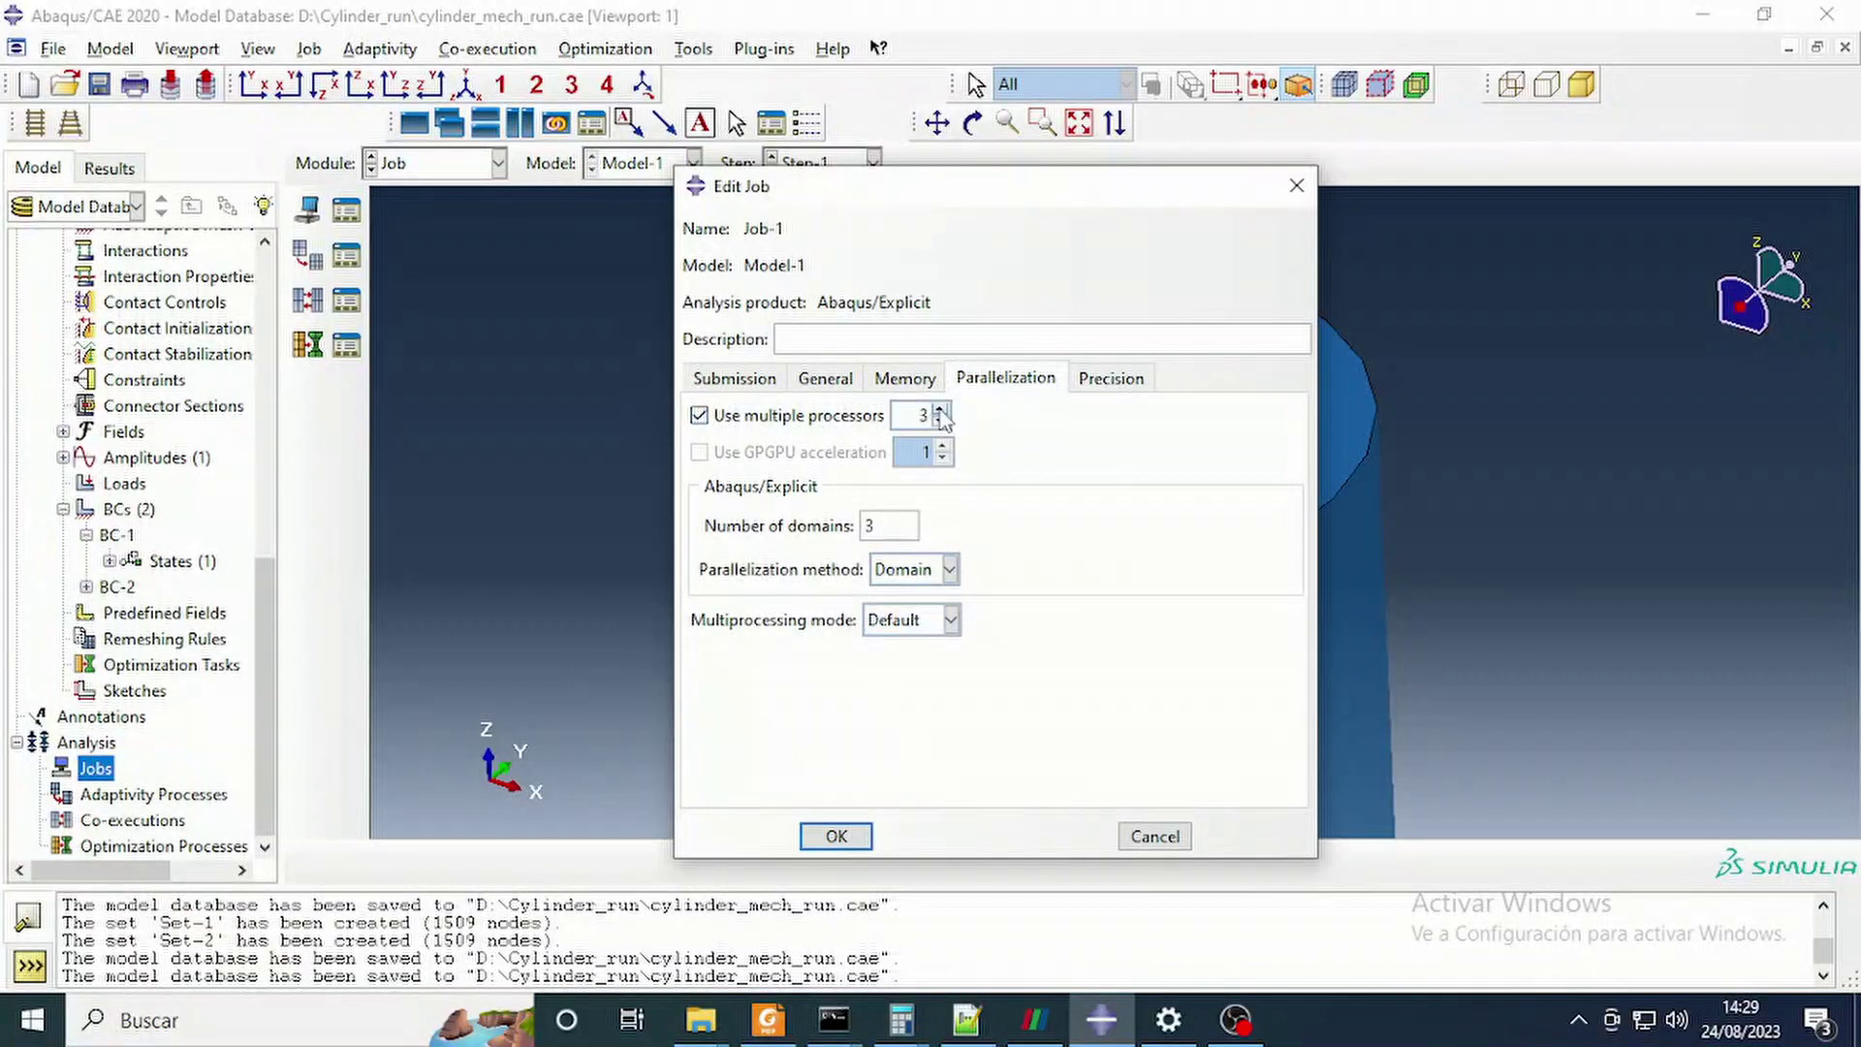
Set the job's Abaqus/Explicit precision to Double - analysis only, accept the job, and save the model database.
left_click(1132, 377)
left_click(992, 418)
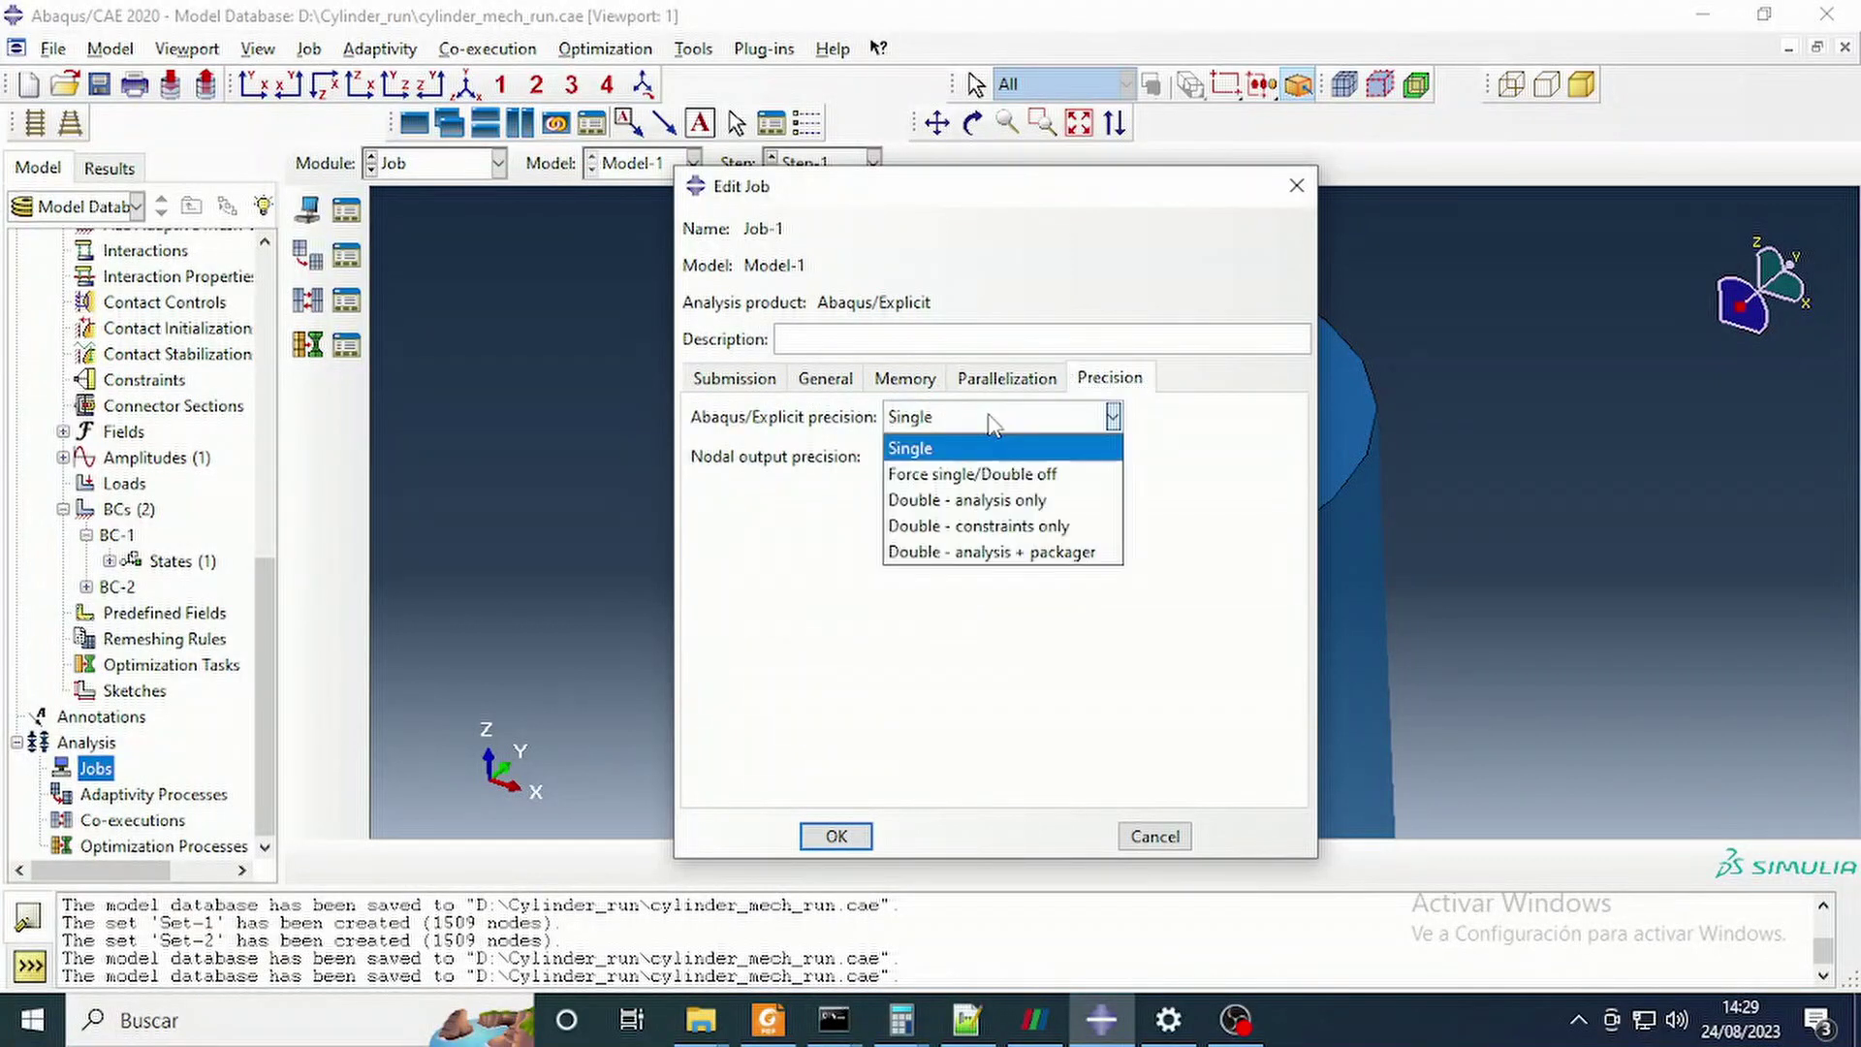
left_click(966, 502)
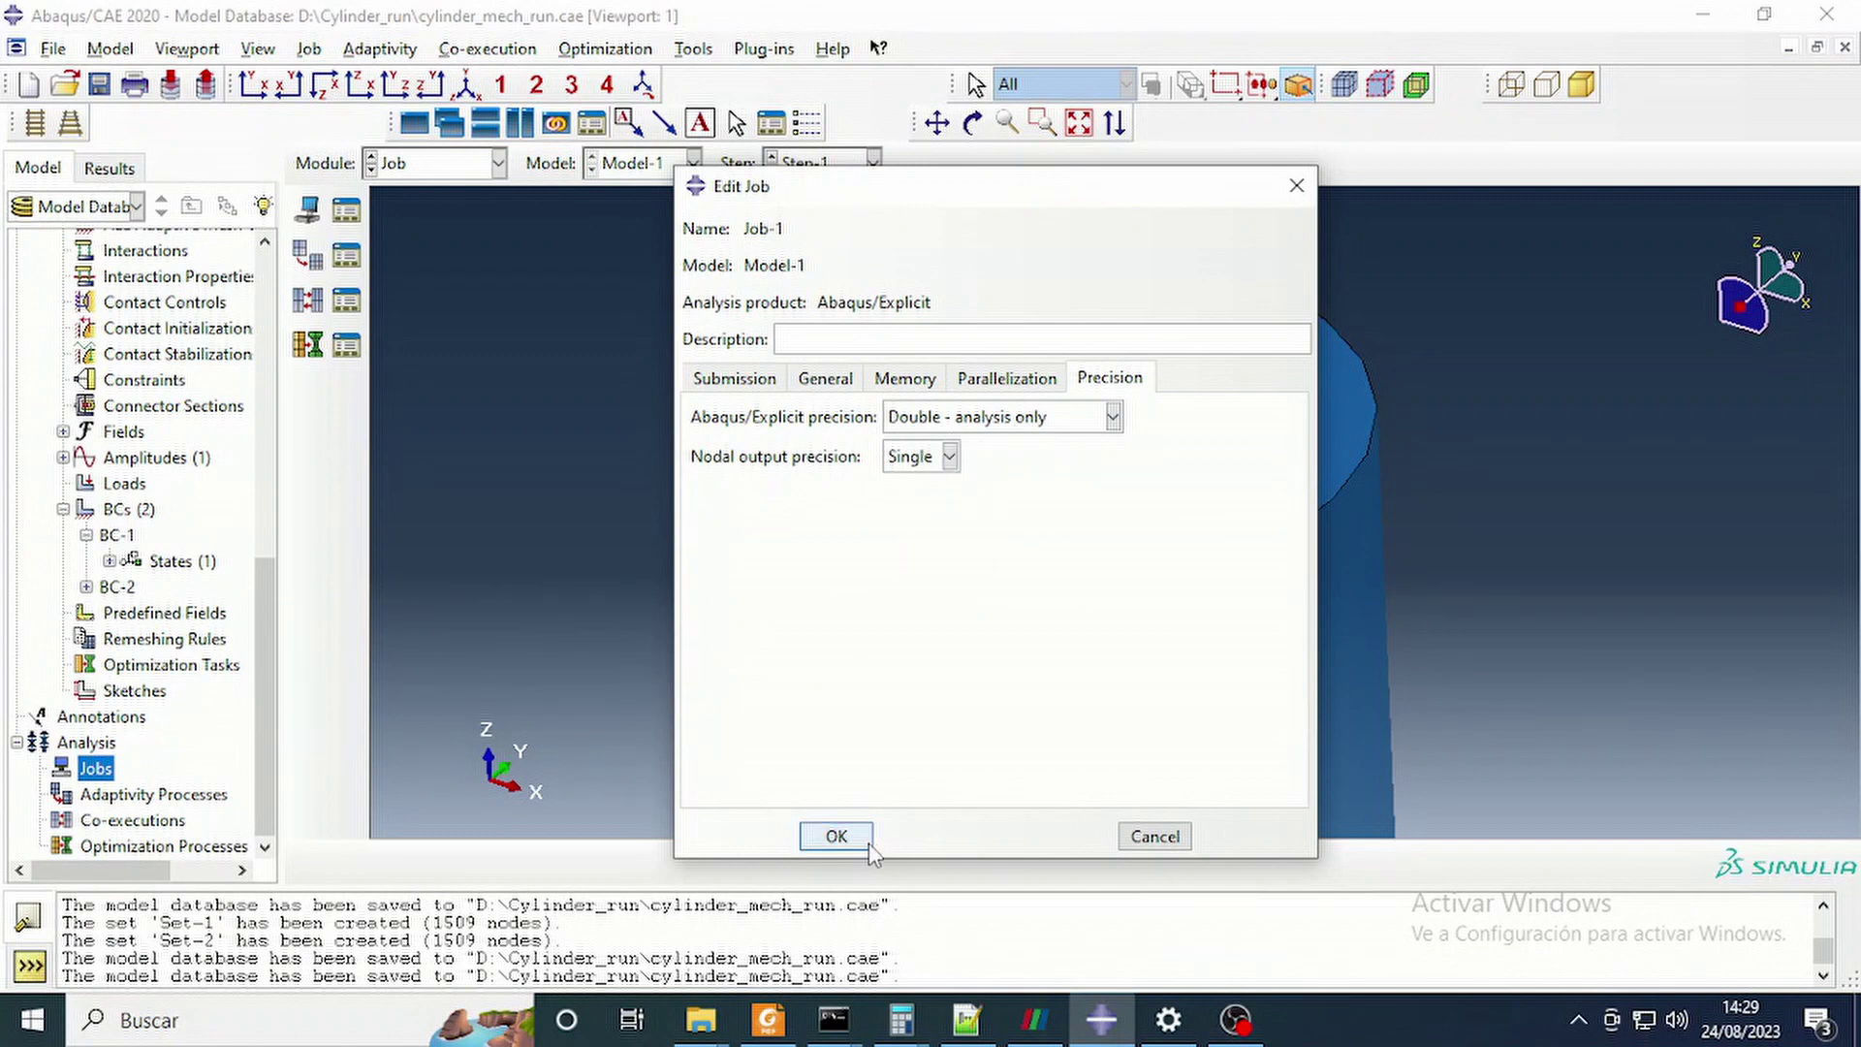
left_click(835, 836)
left_click(99, 85)
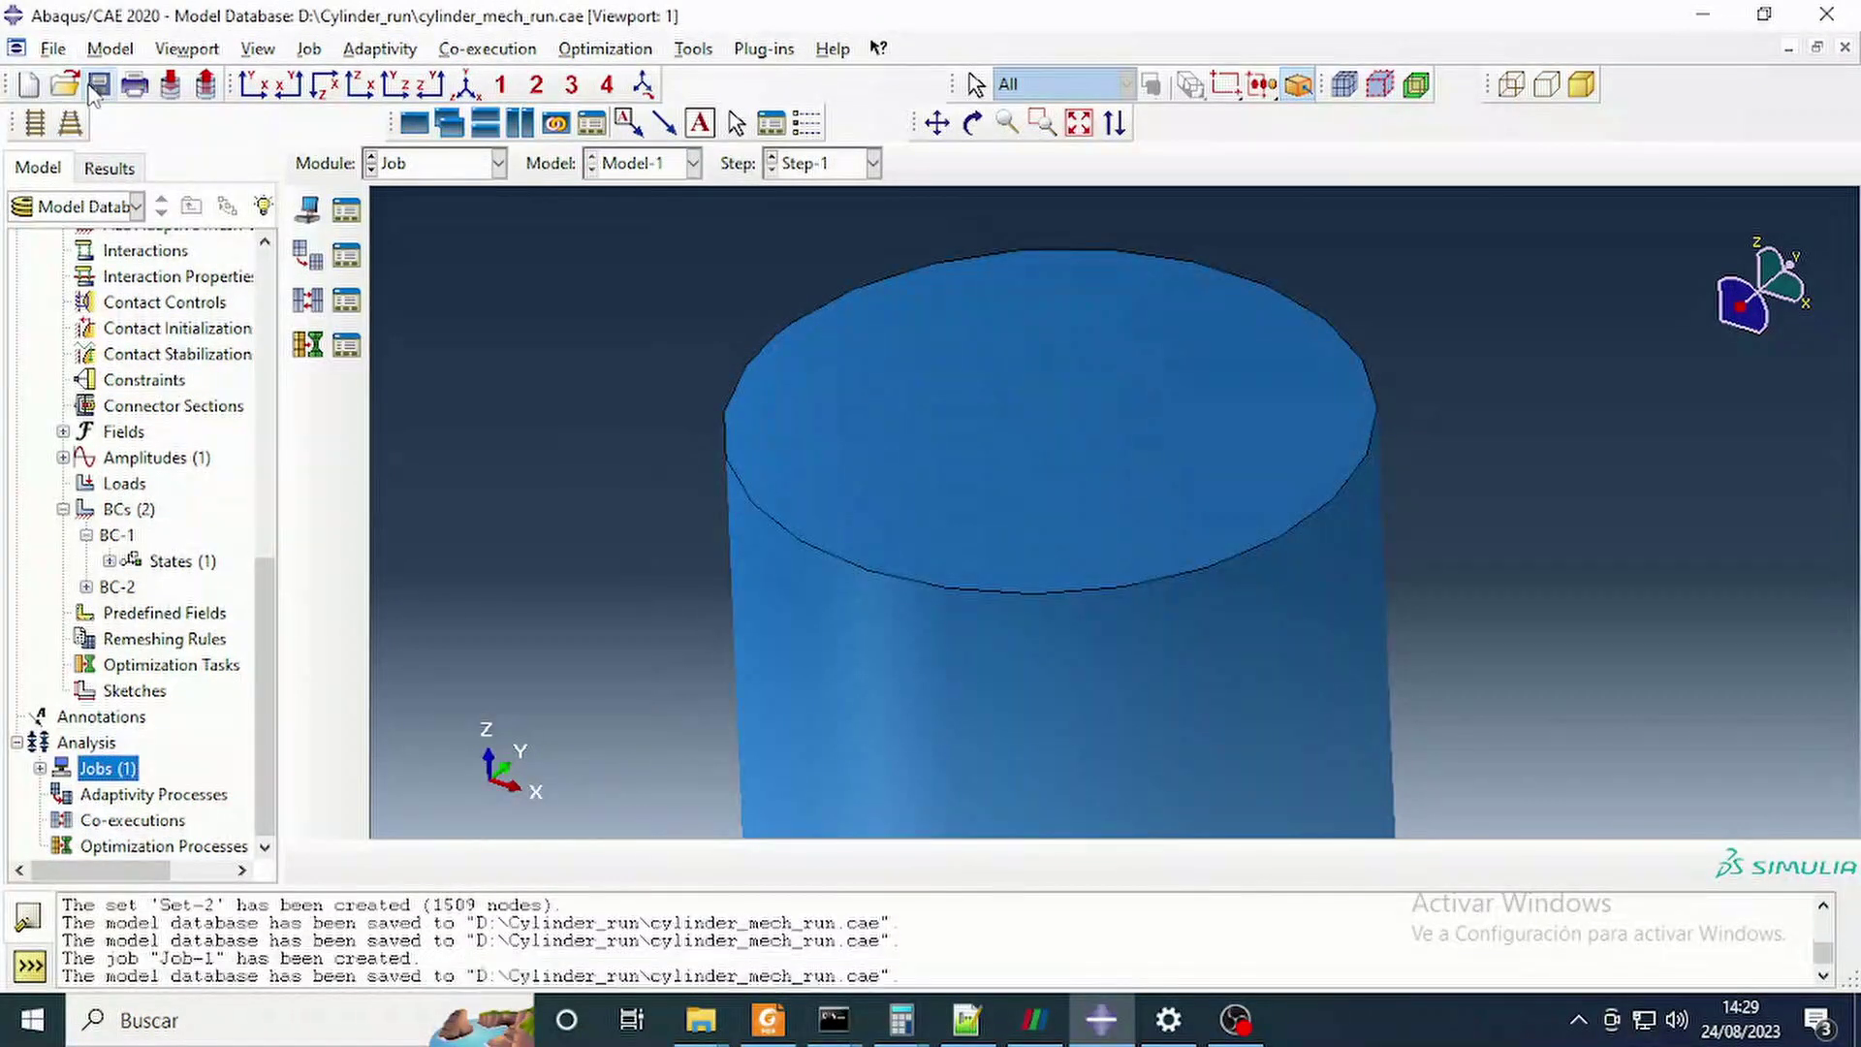
Submit Job-1 for analysis.
left_click(40, 769)
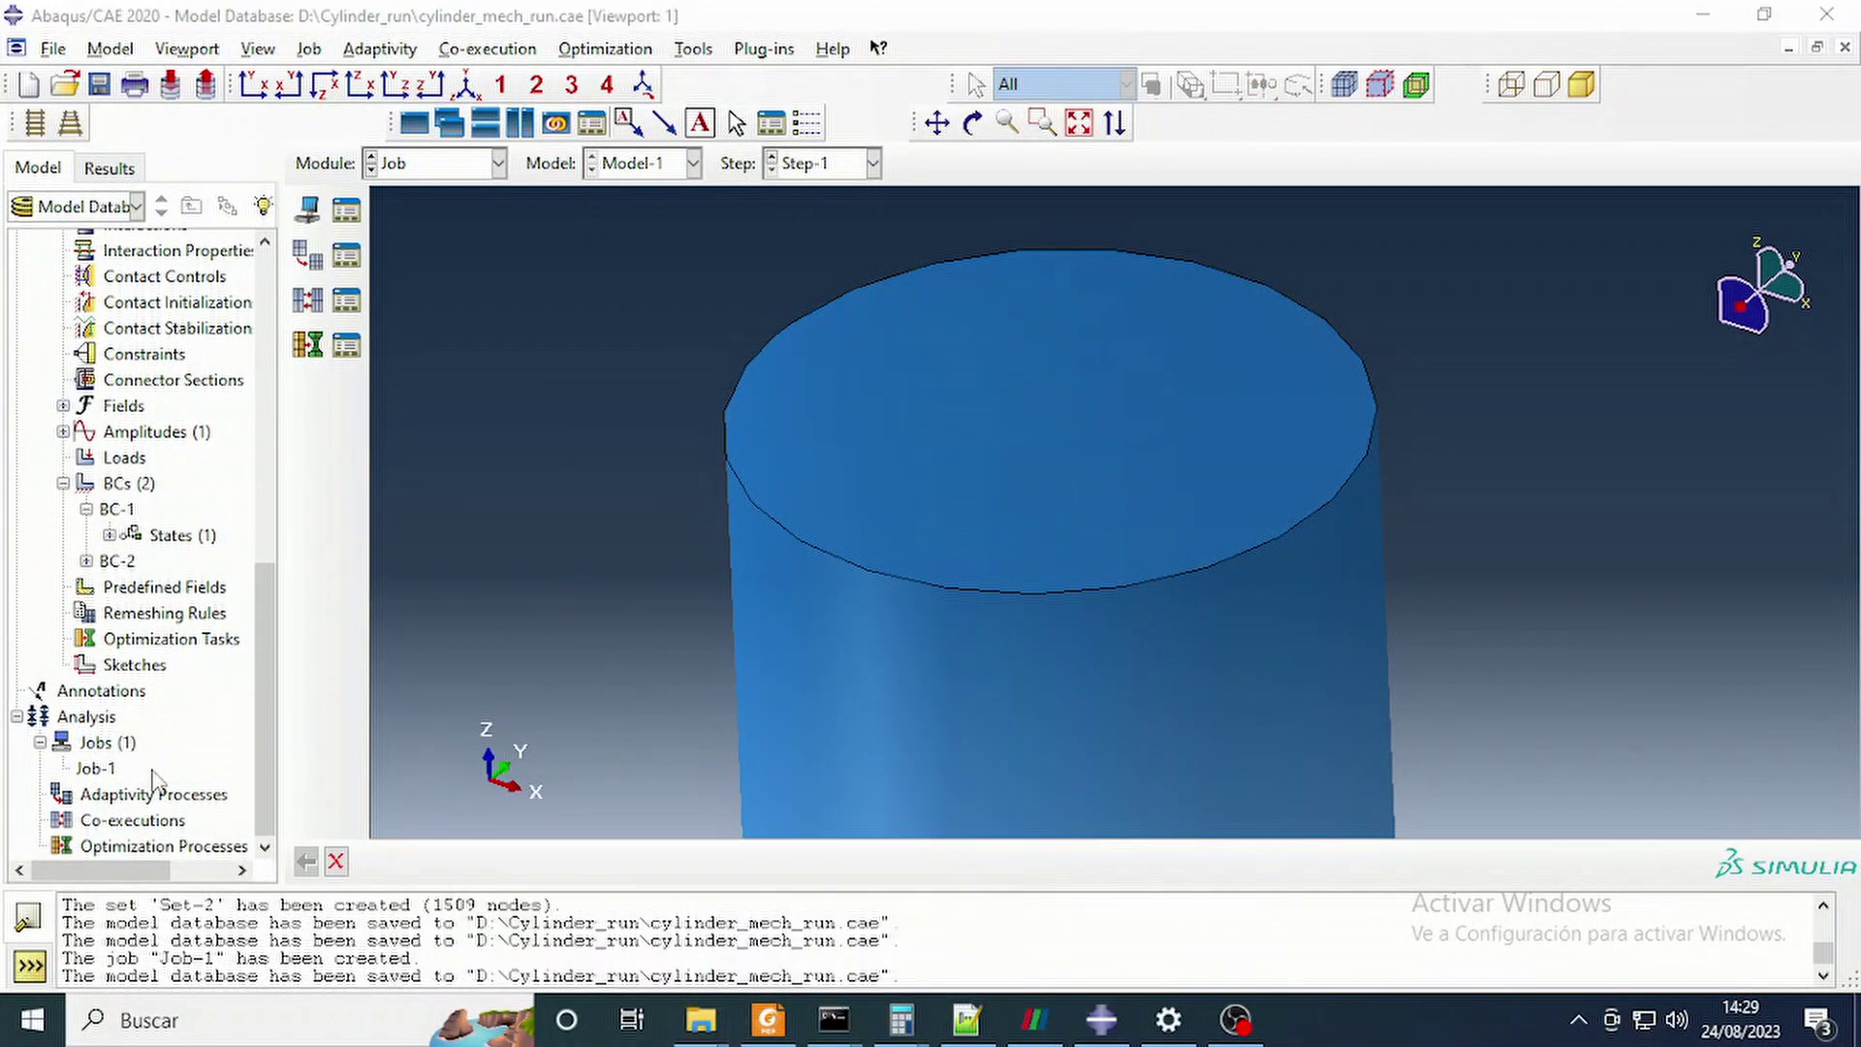
right_click(94, 771)
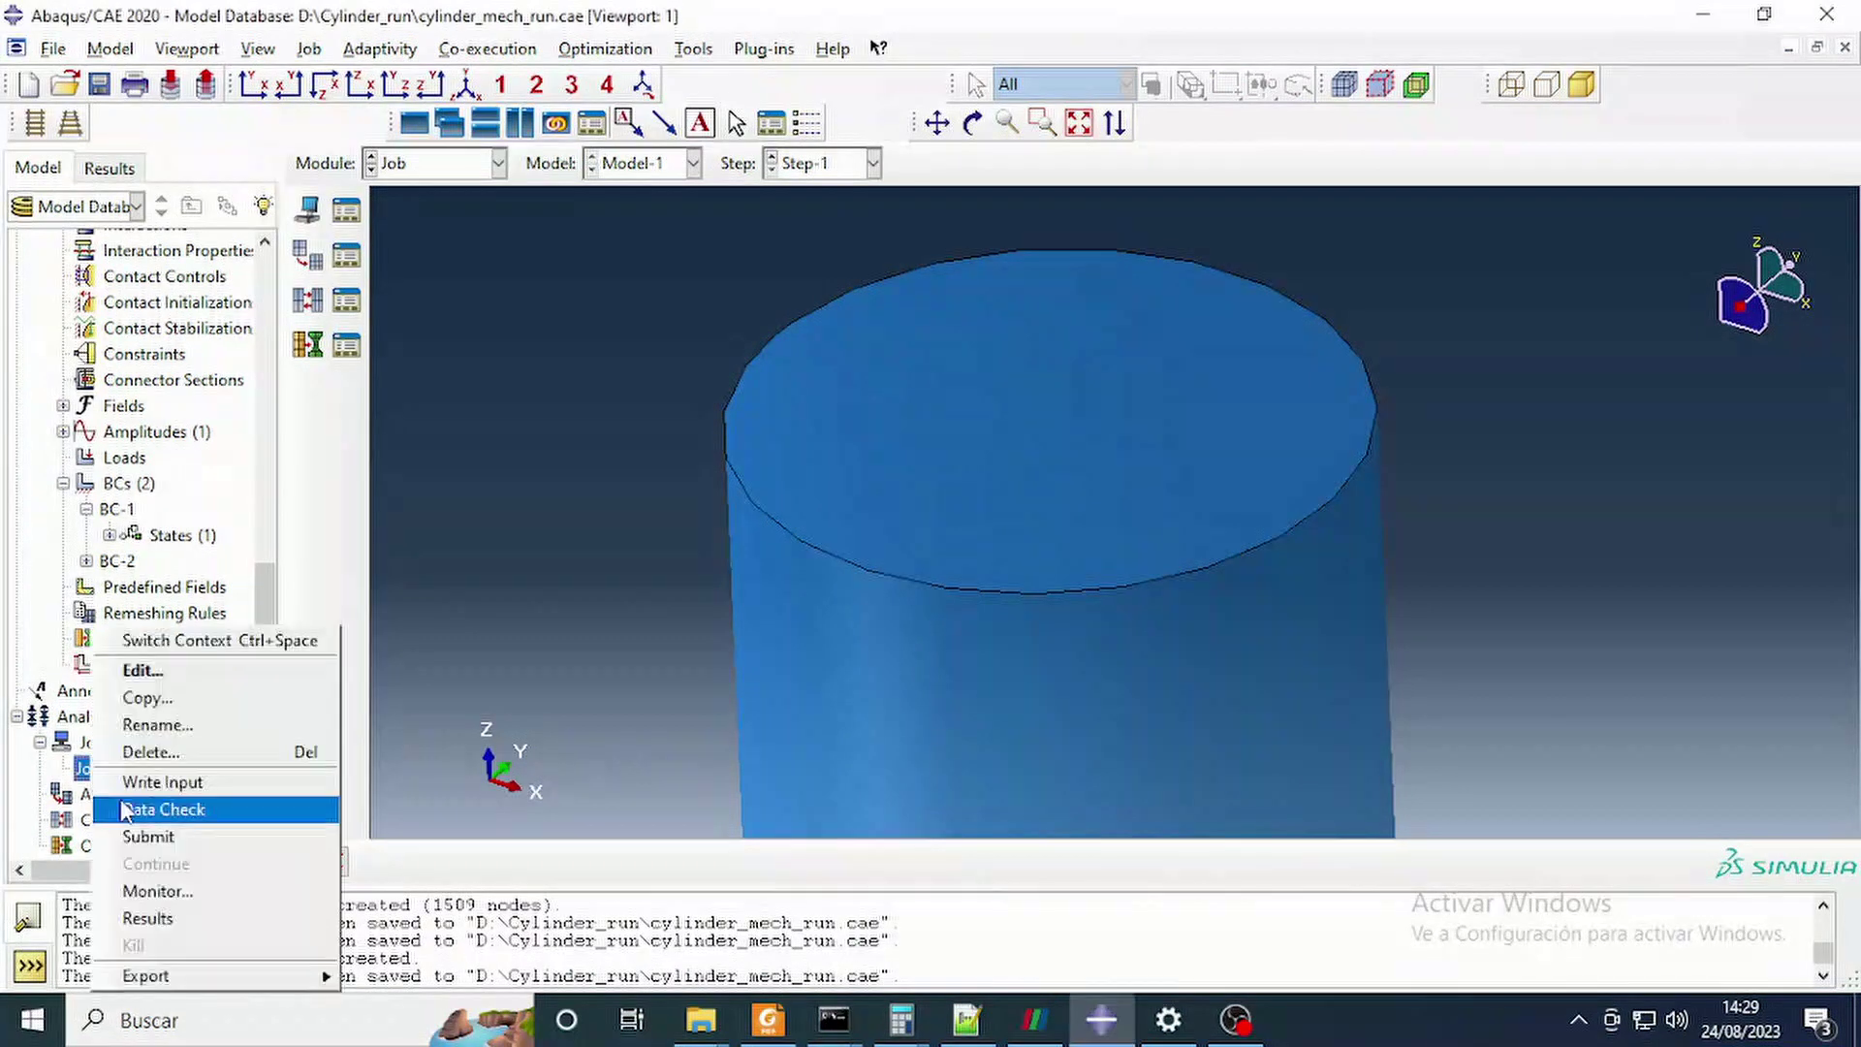
left_click(191, 837)
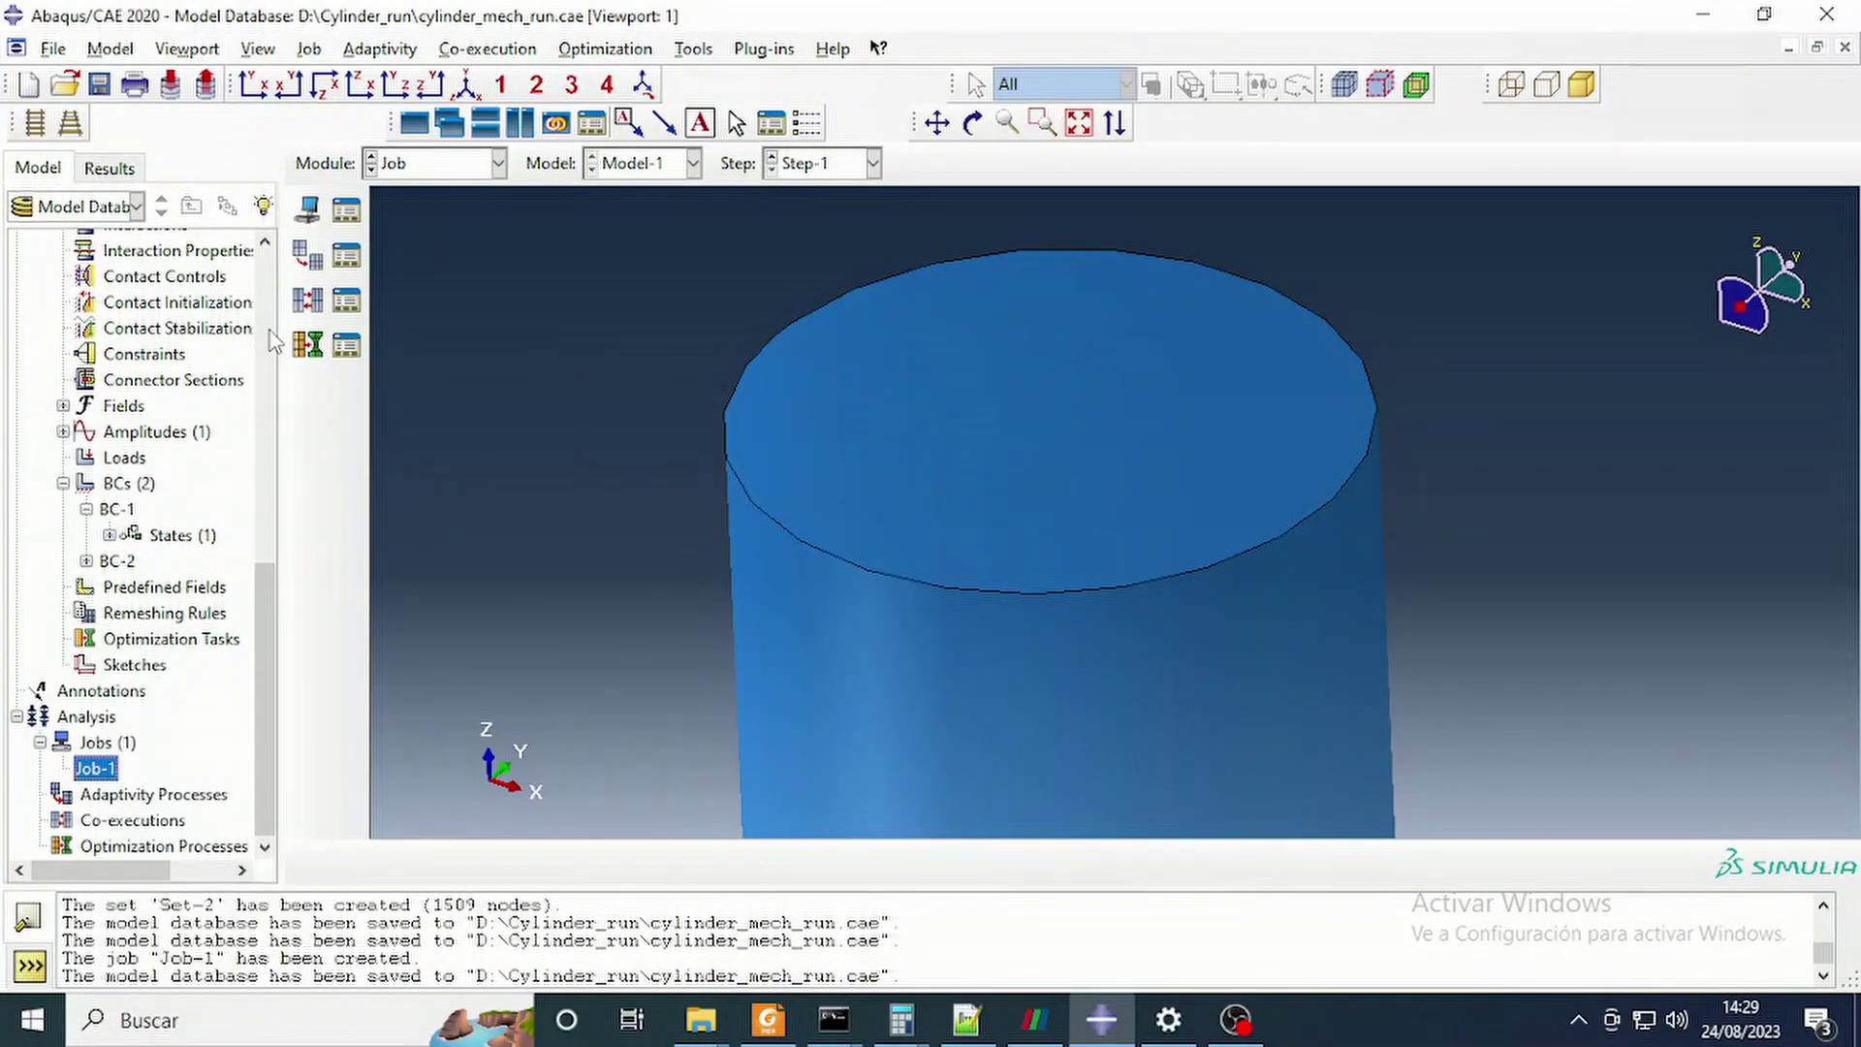
left_click(1236, 1020)
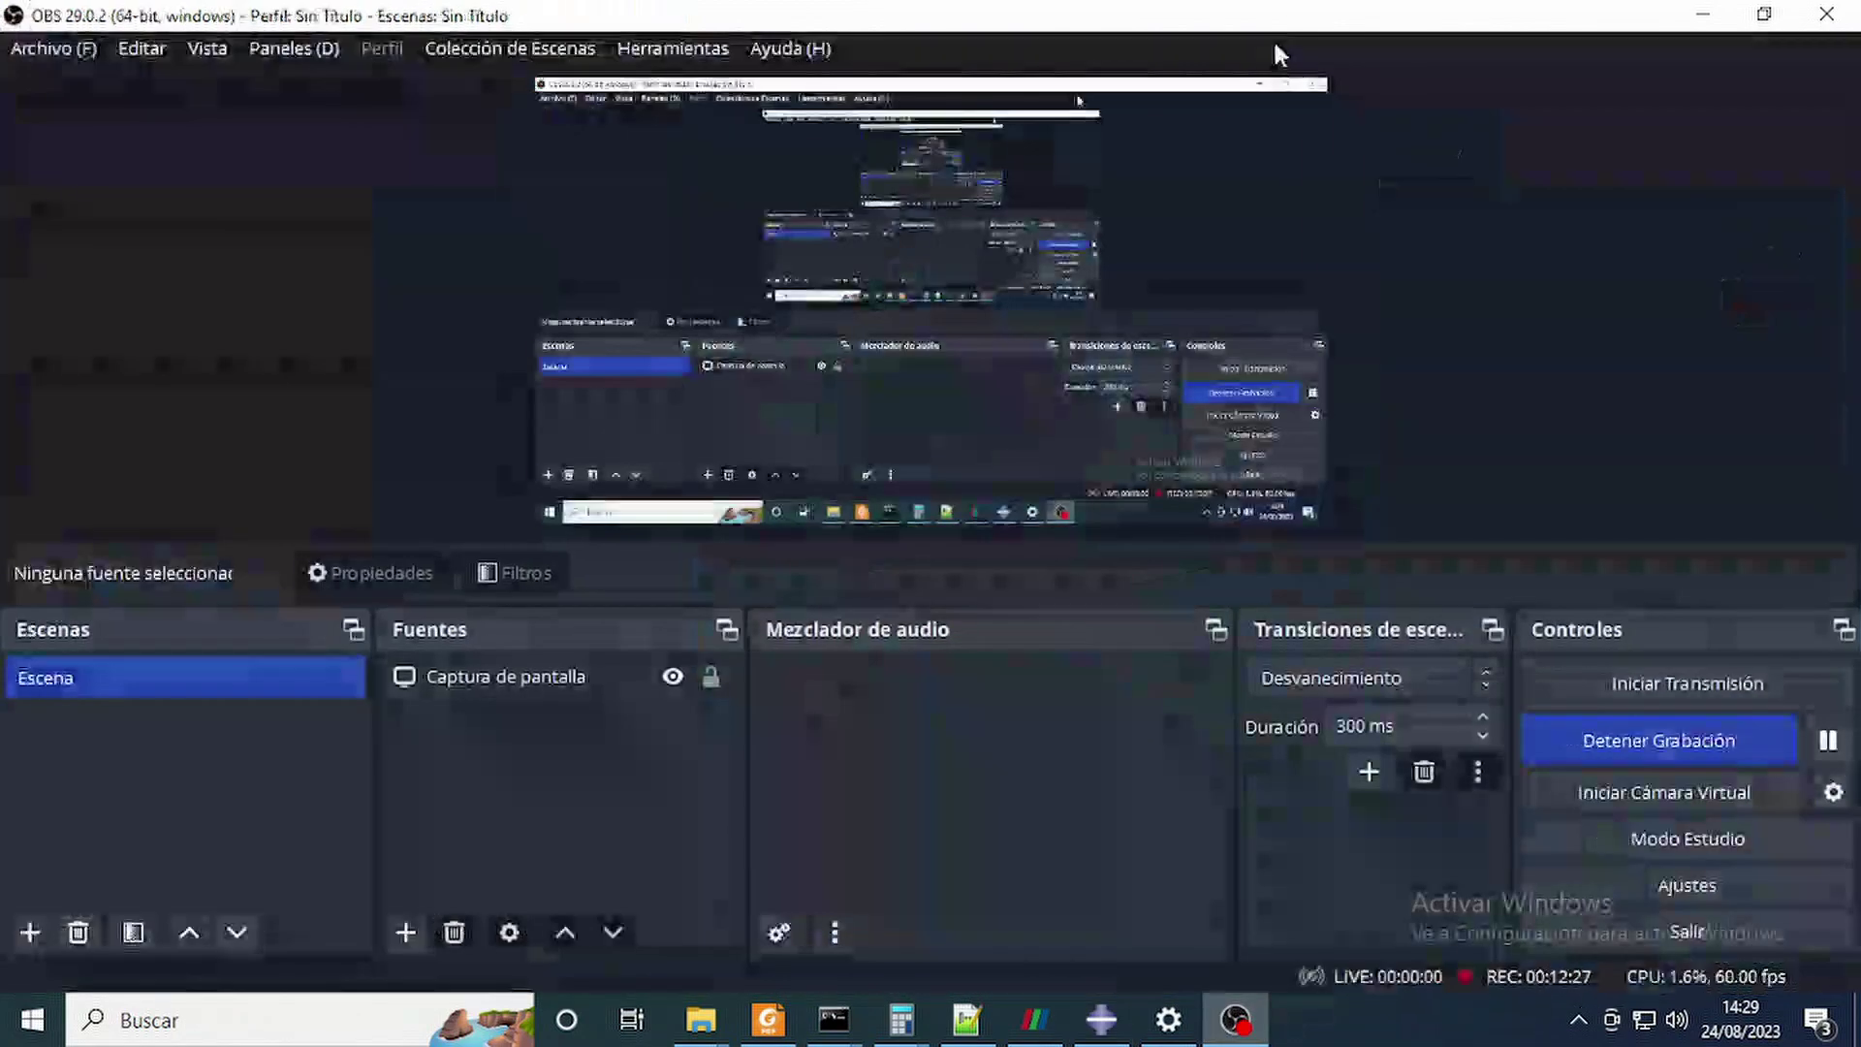
left_click(1703, 15)
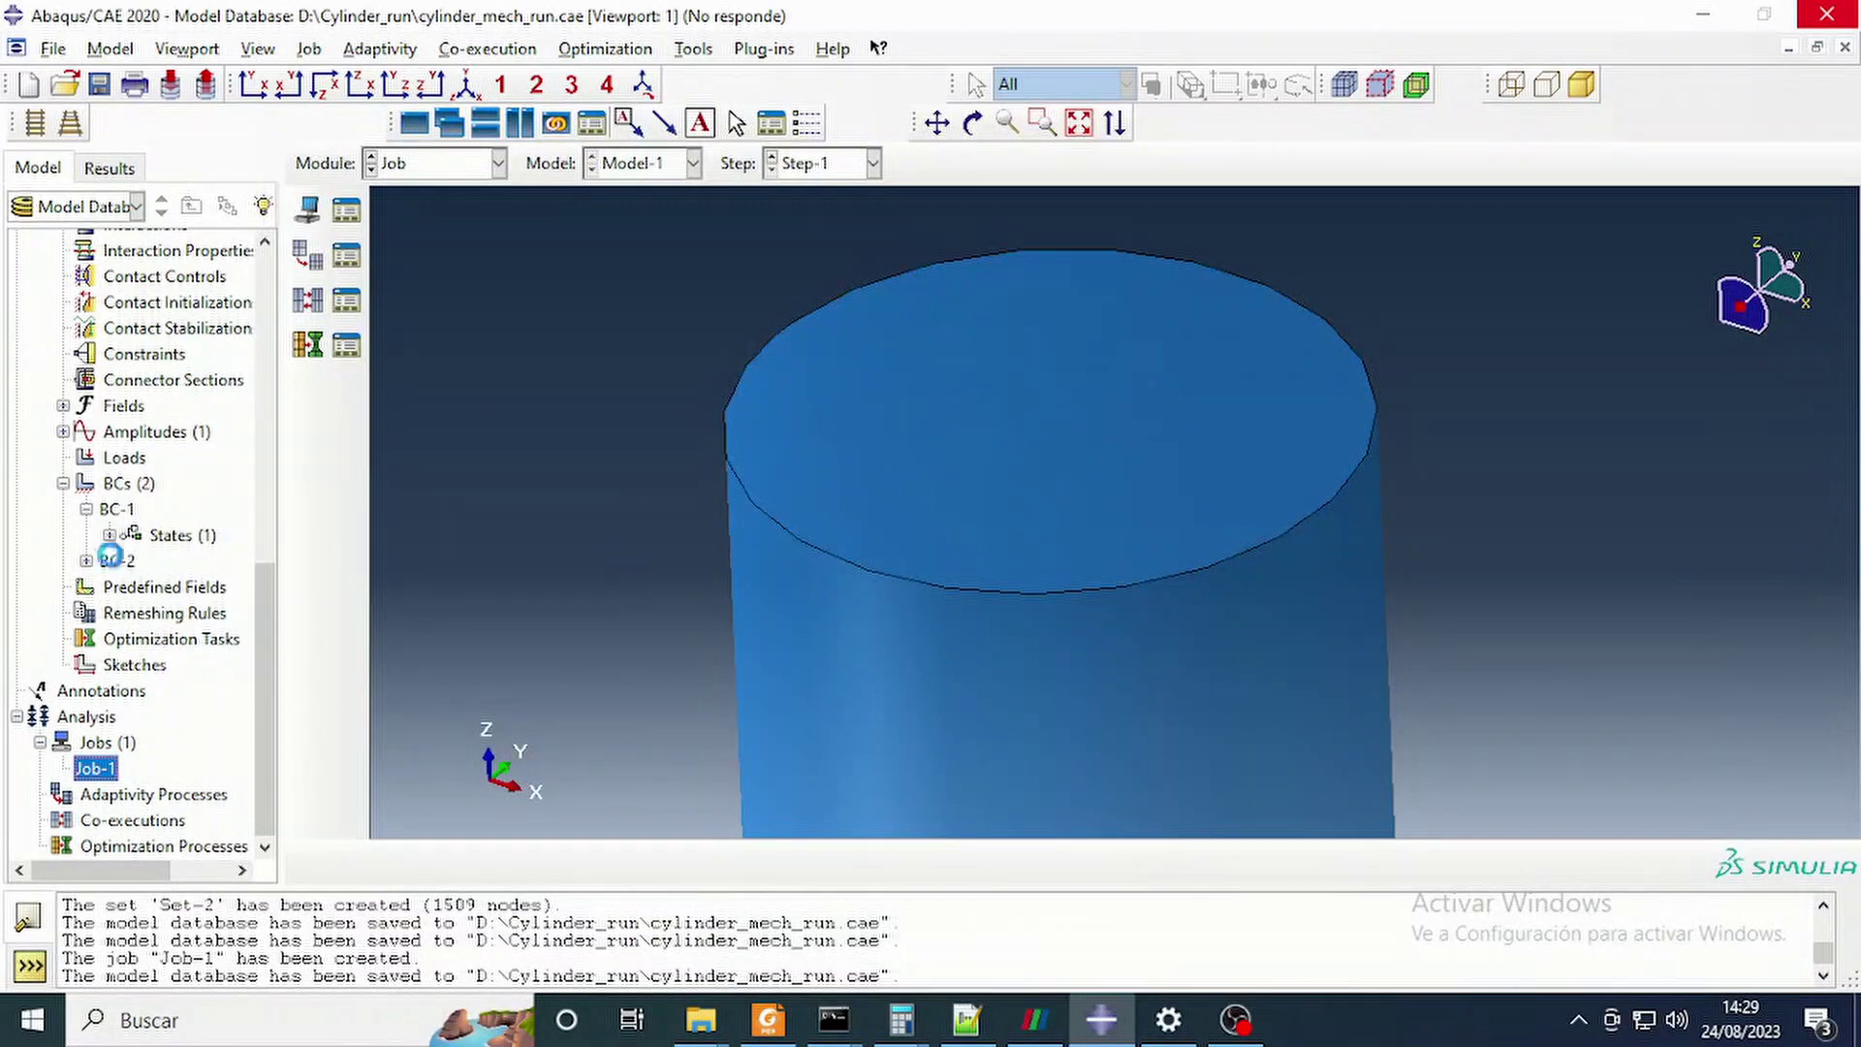
Switch to the Cylinder_run folder in File Explorer and open Job-1.inp in a maximized Notepad++ window.
mouse_move(700, 1020)
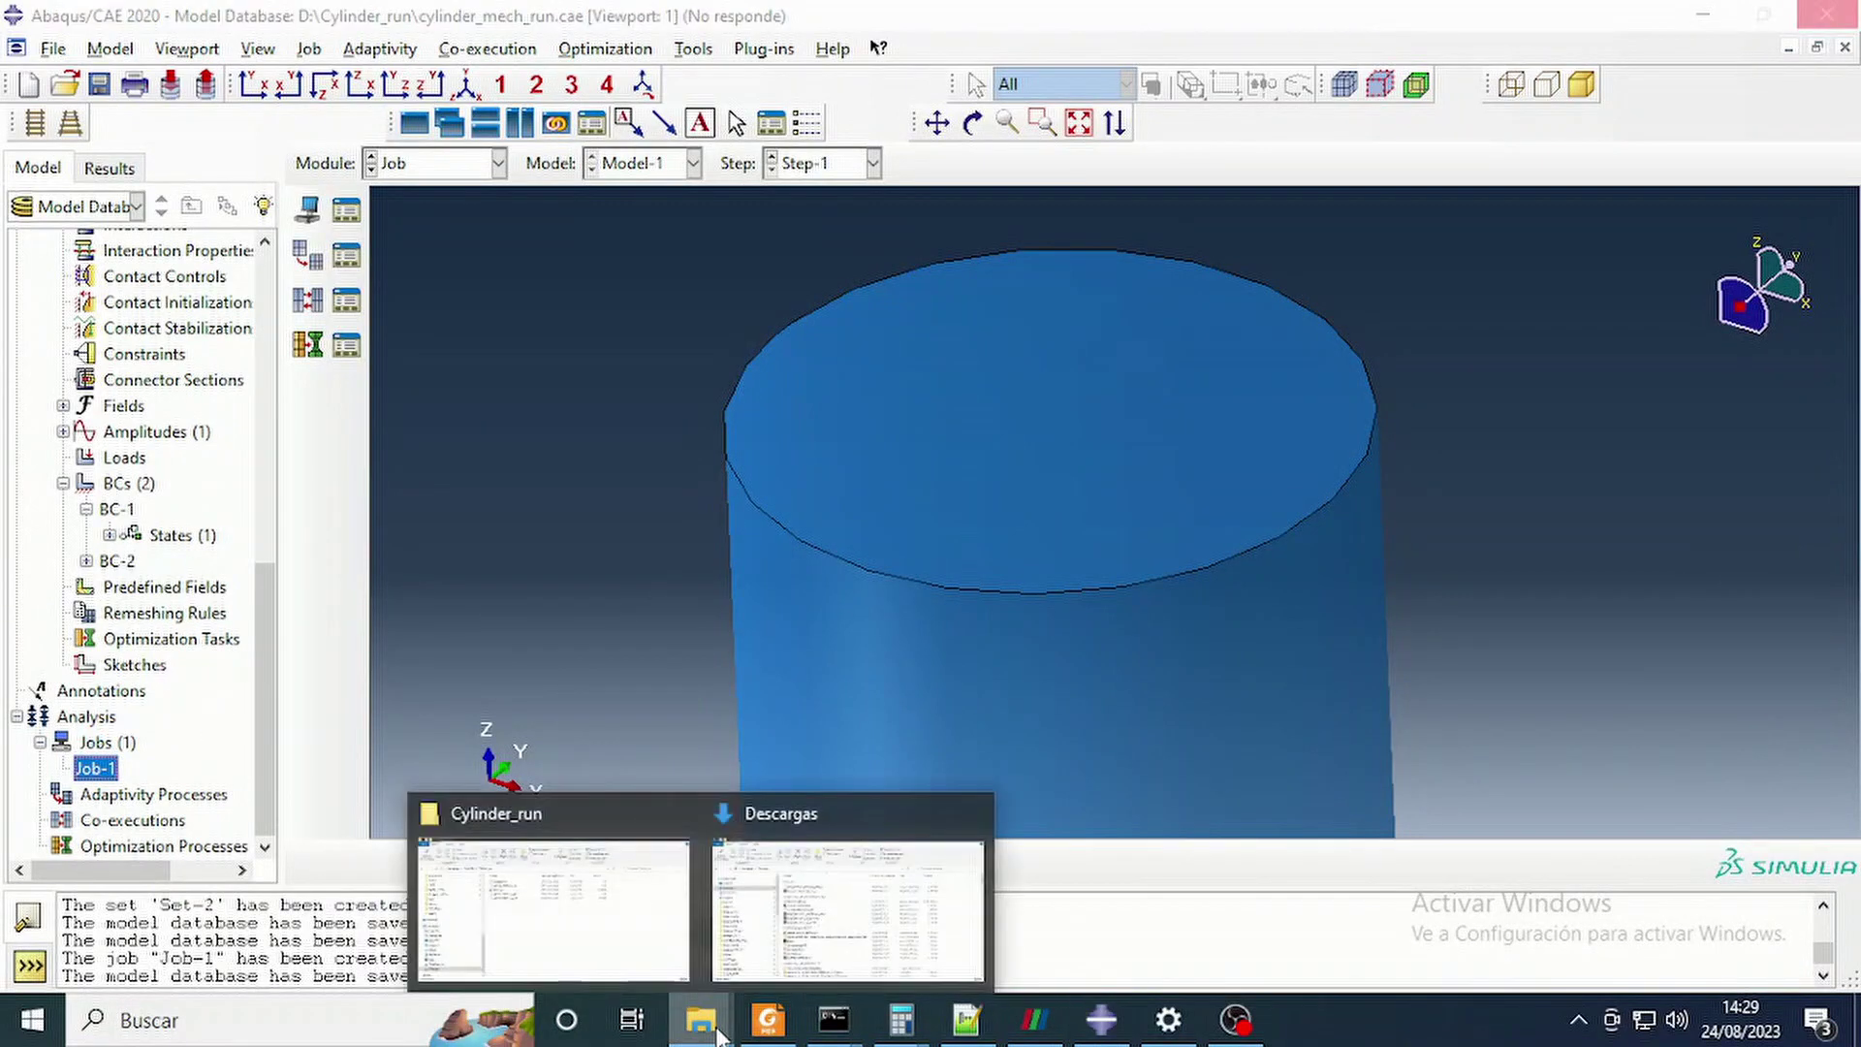
left_click(546, 916)
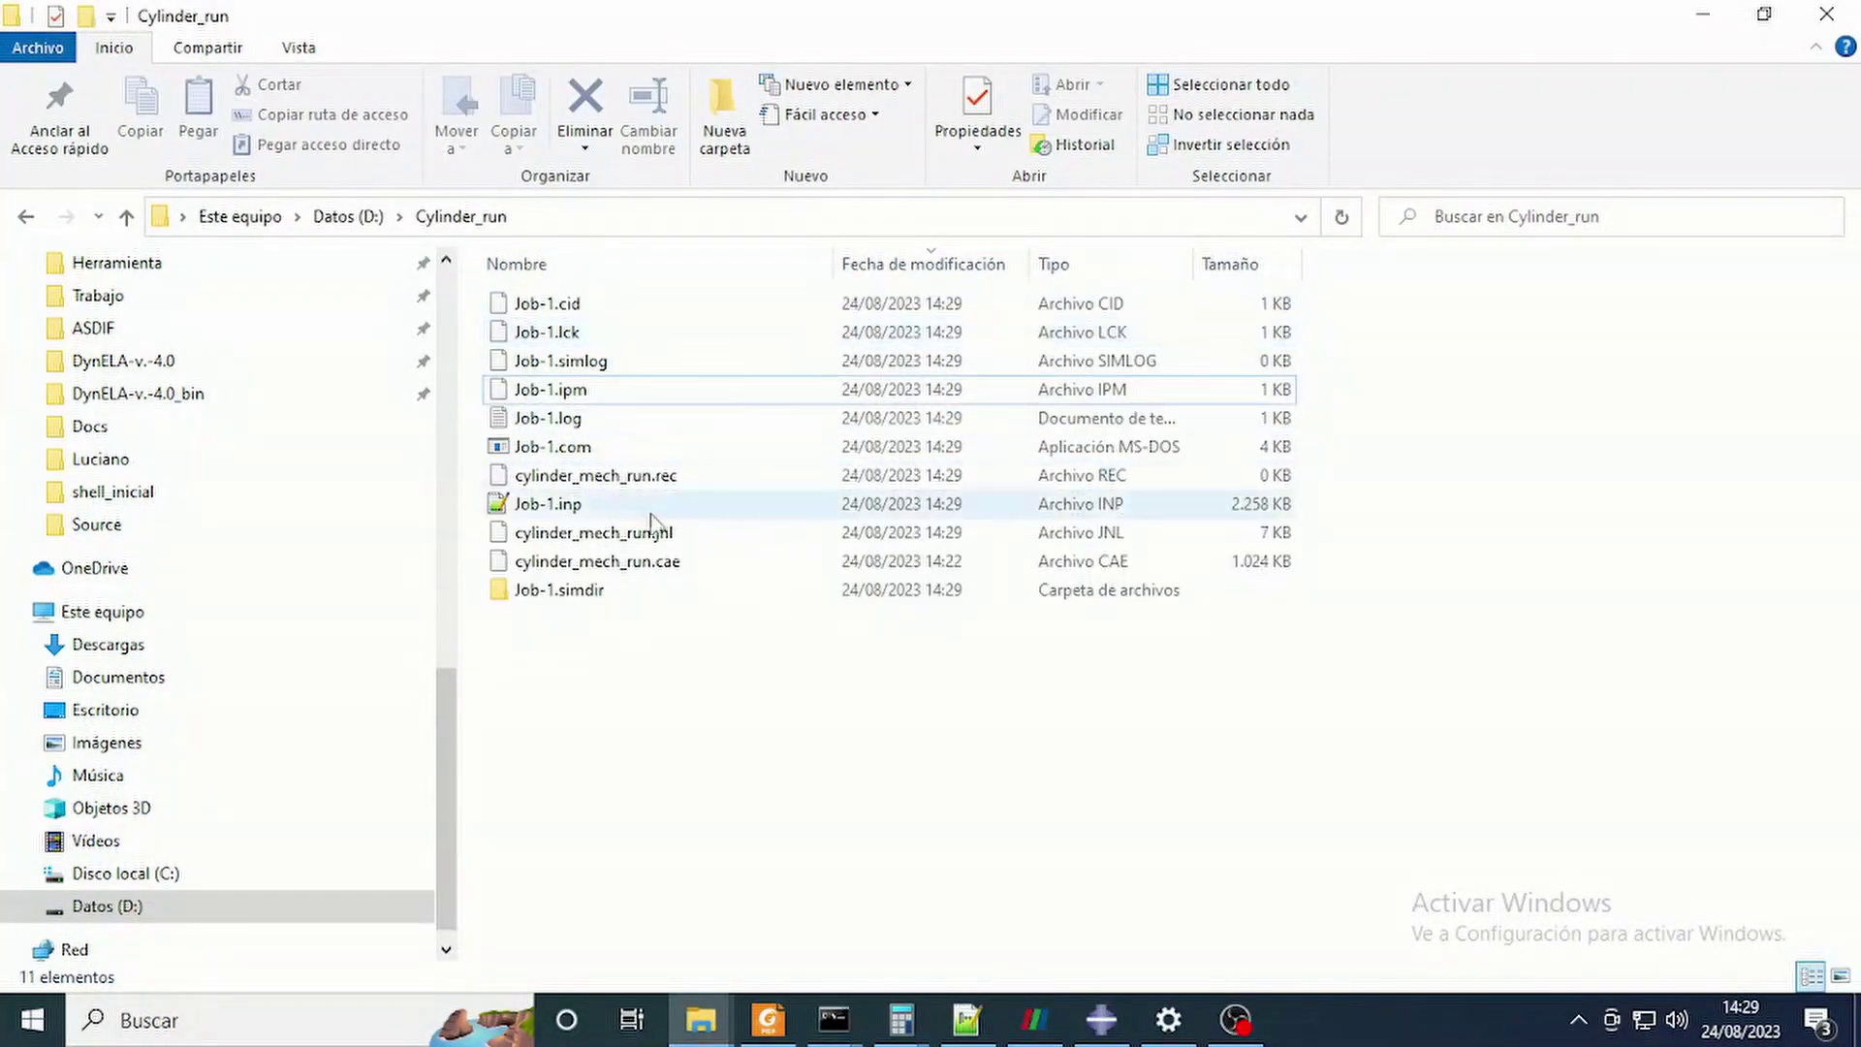
left_click(594, 503)
double_click(598, 503)
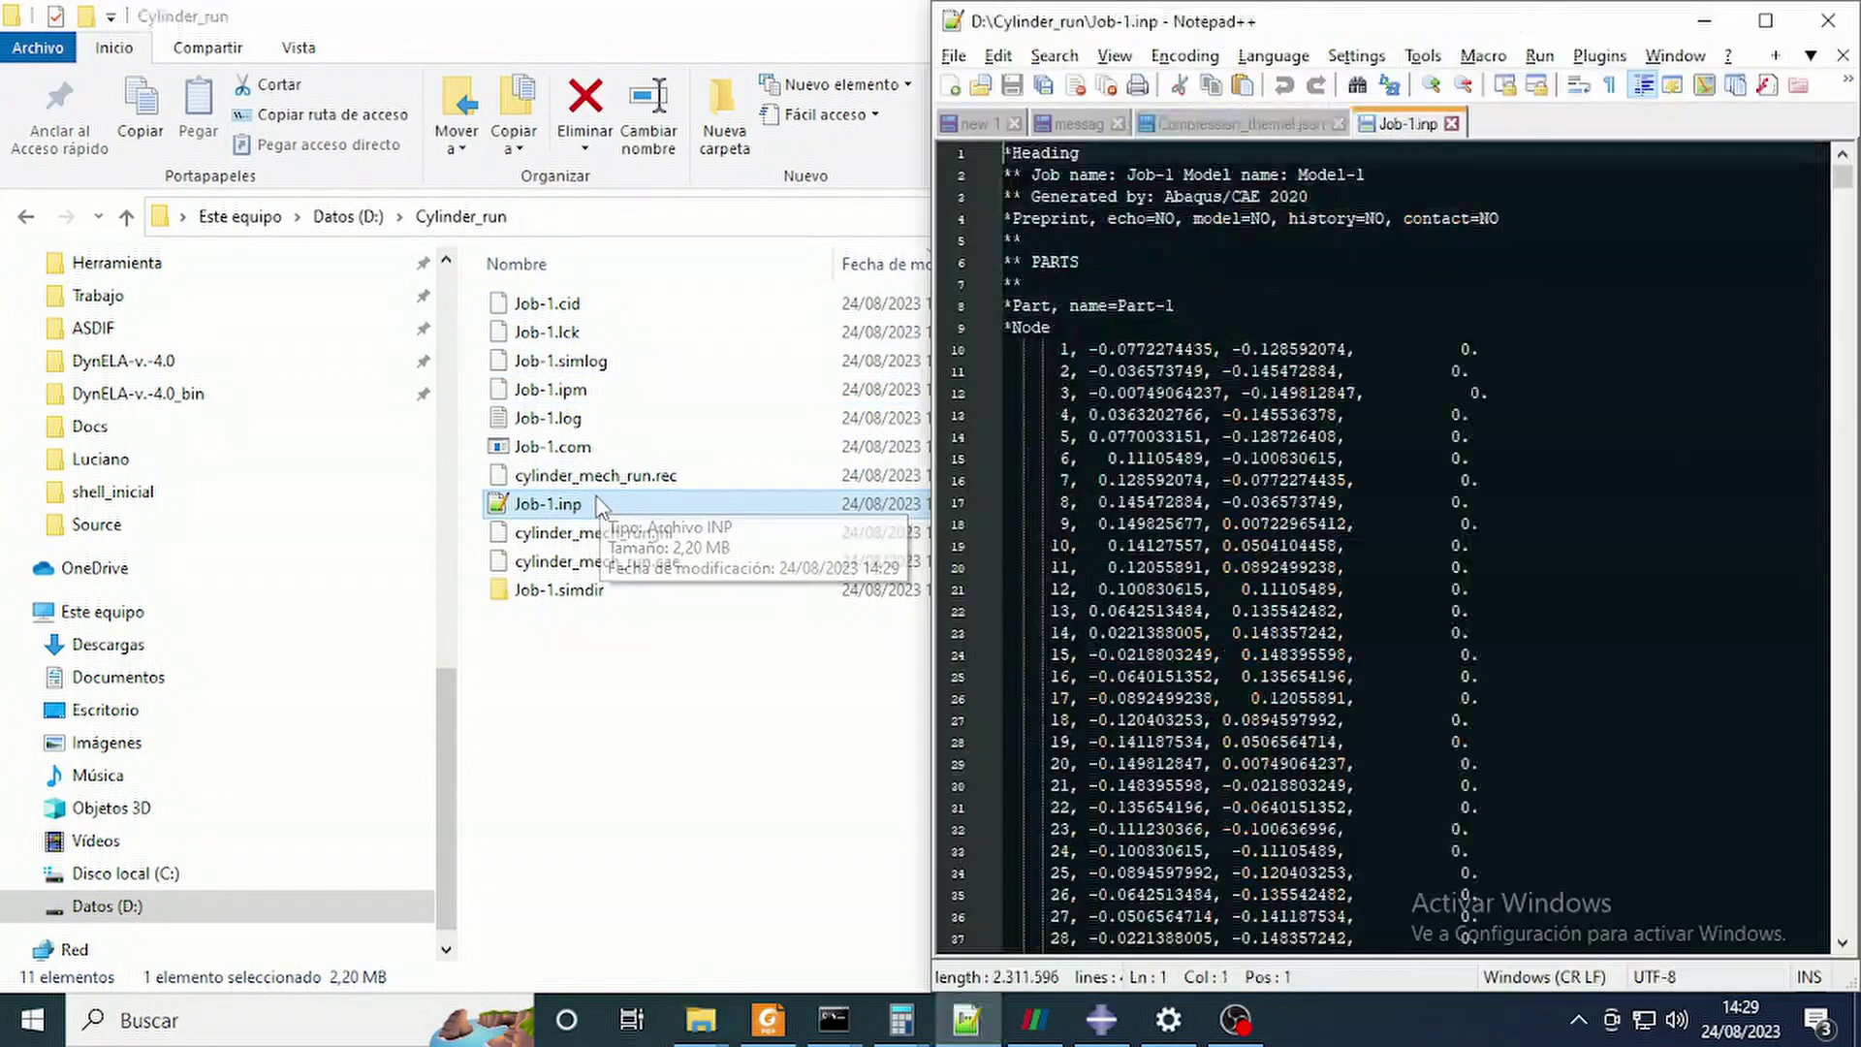
left_click(1764, 23)
Search Job-1.inp for "c3d8" and examine the element type in the *Element definition.
left_click(460, 596)
key("ctrl+f")
type("c")
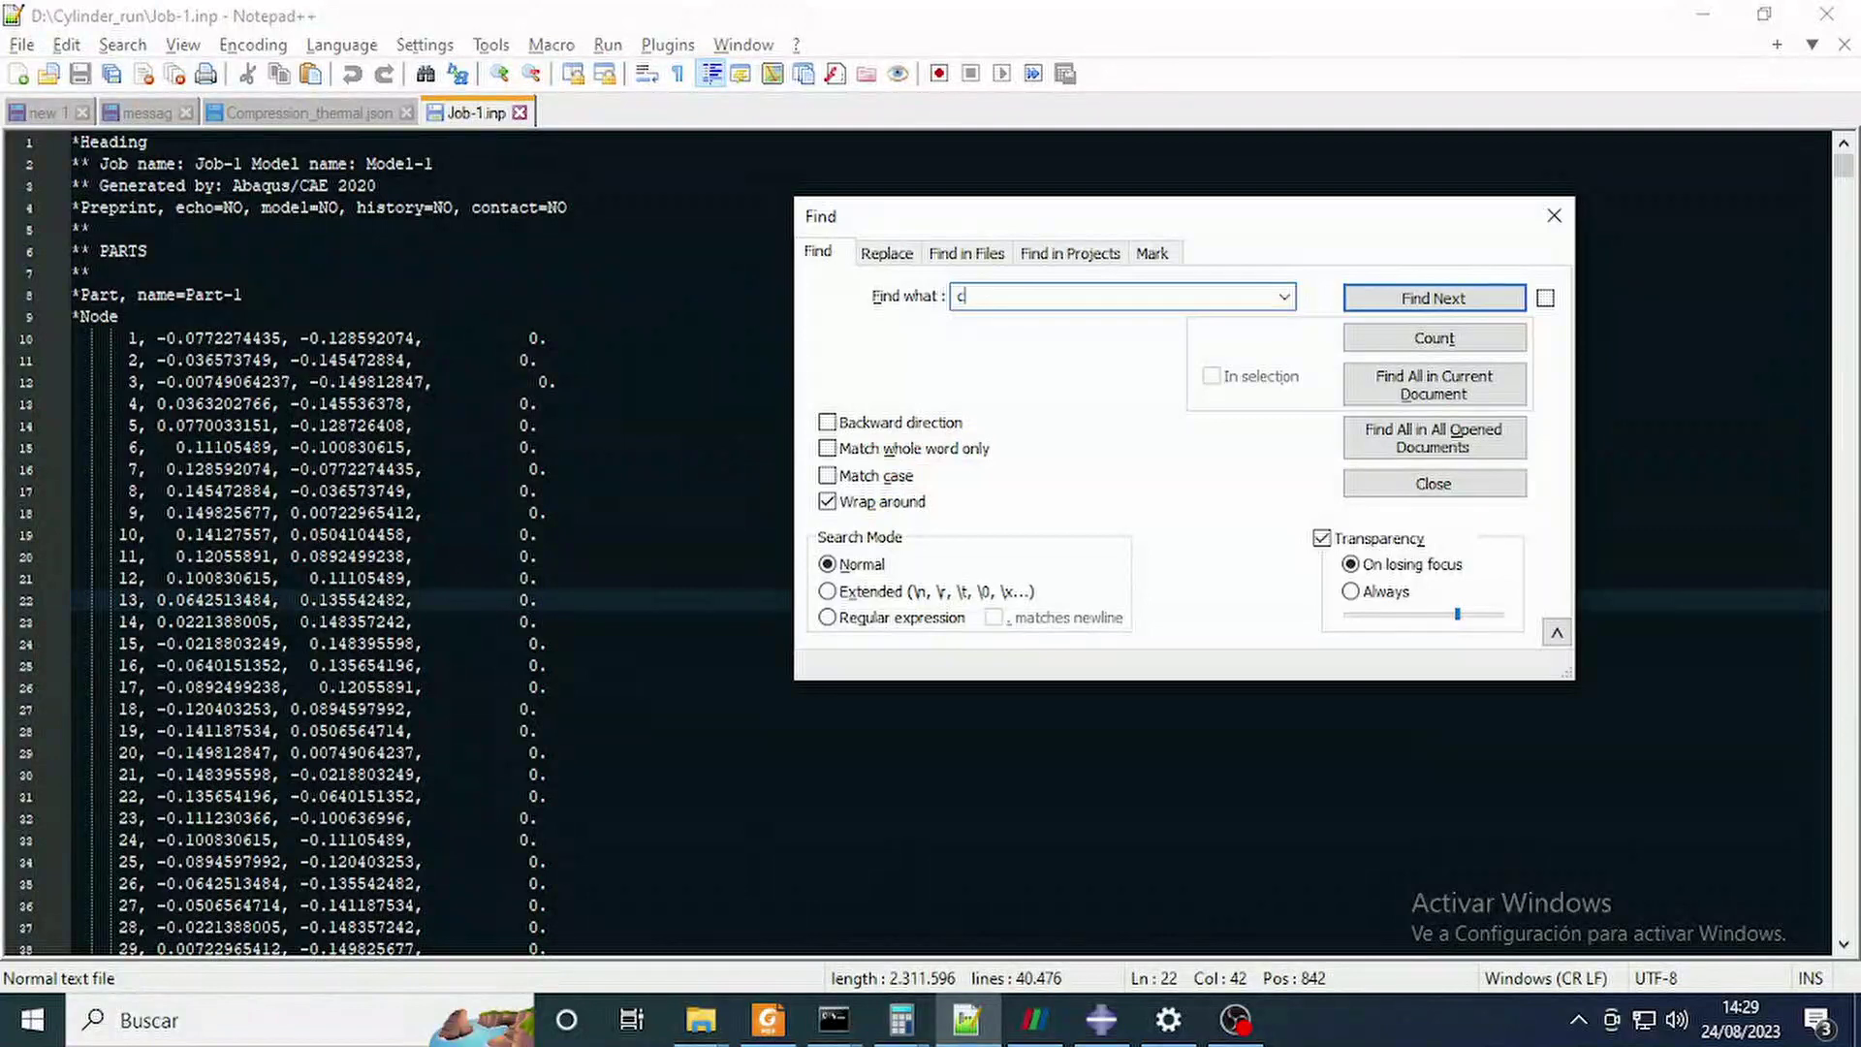
type("3d8")
key("Return")
key("Escape")
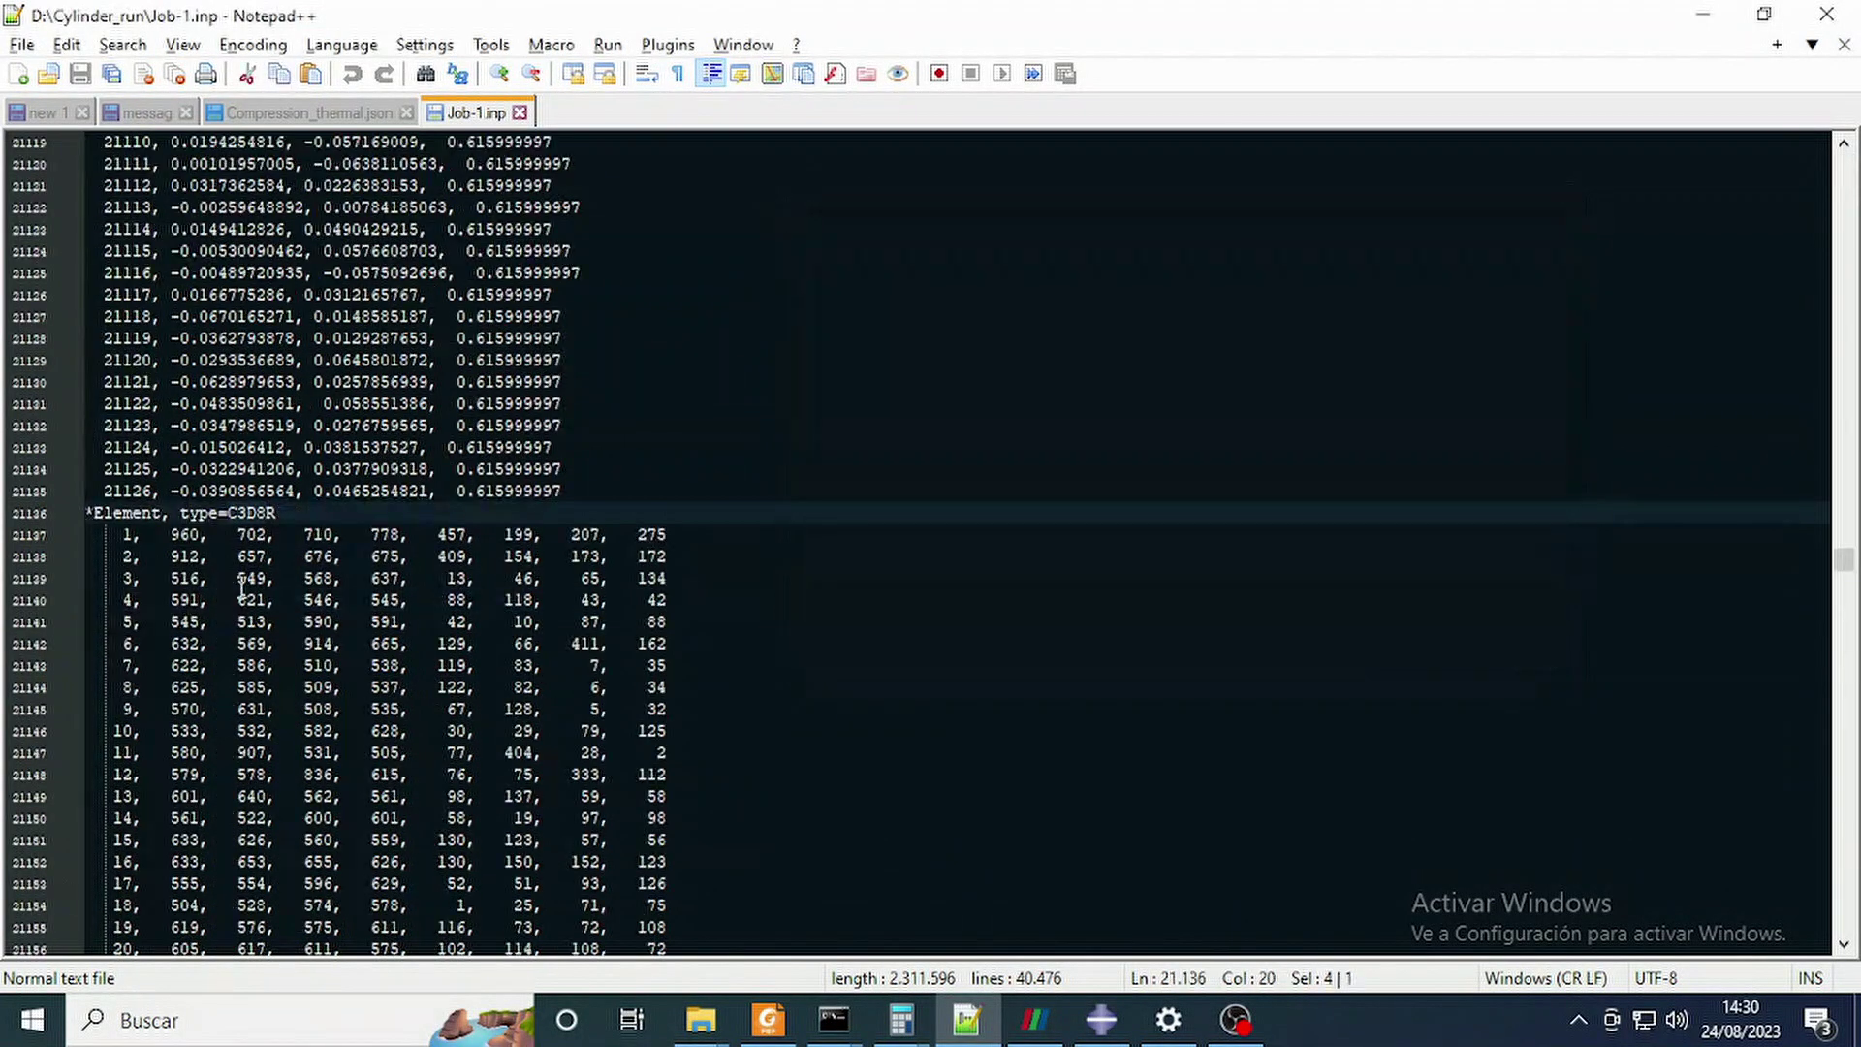
double_click(242, 516)
scroll(242, 513, "up", 3, "ctrl")
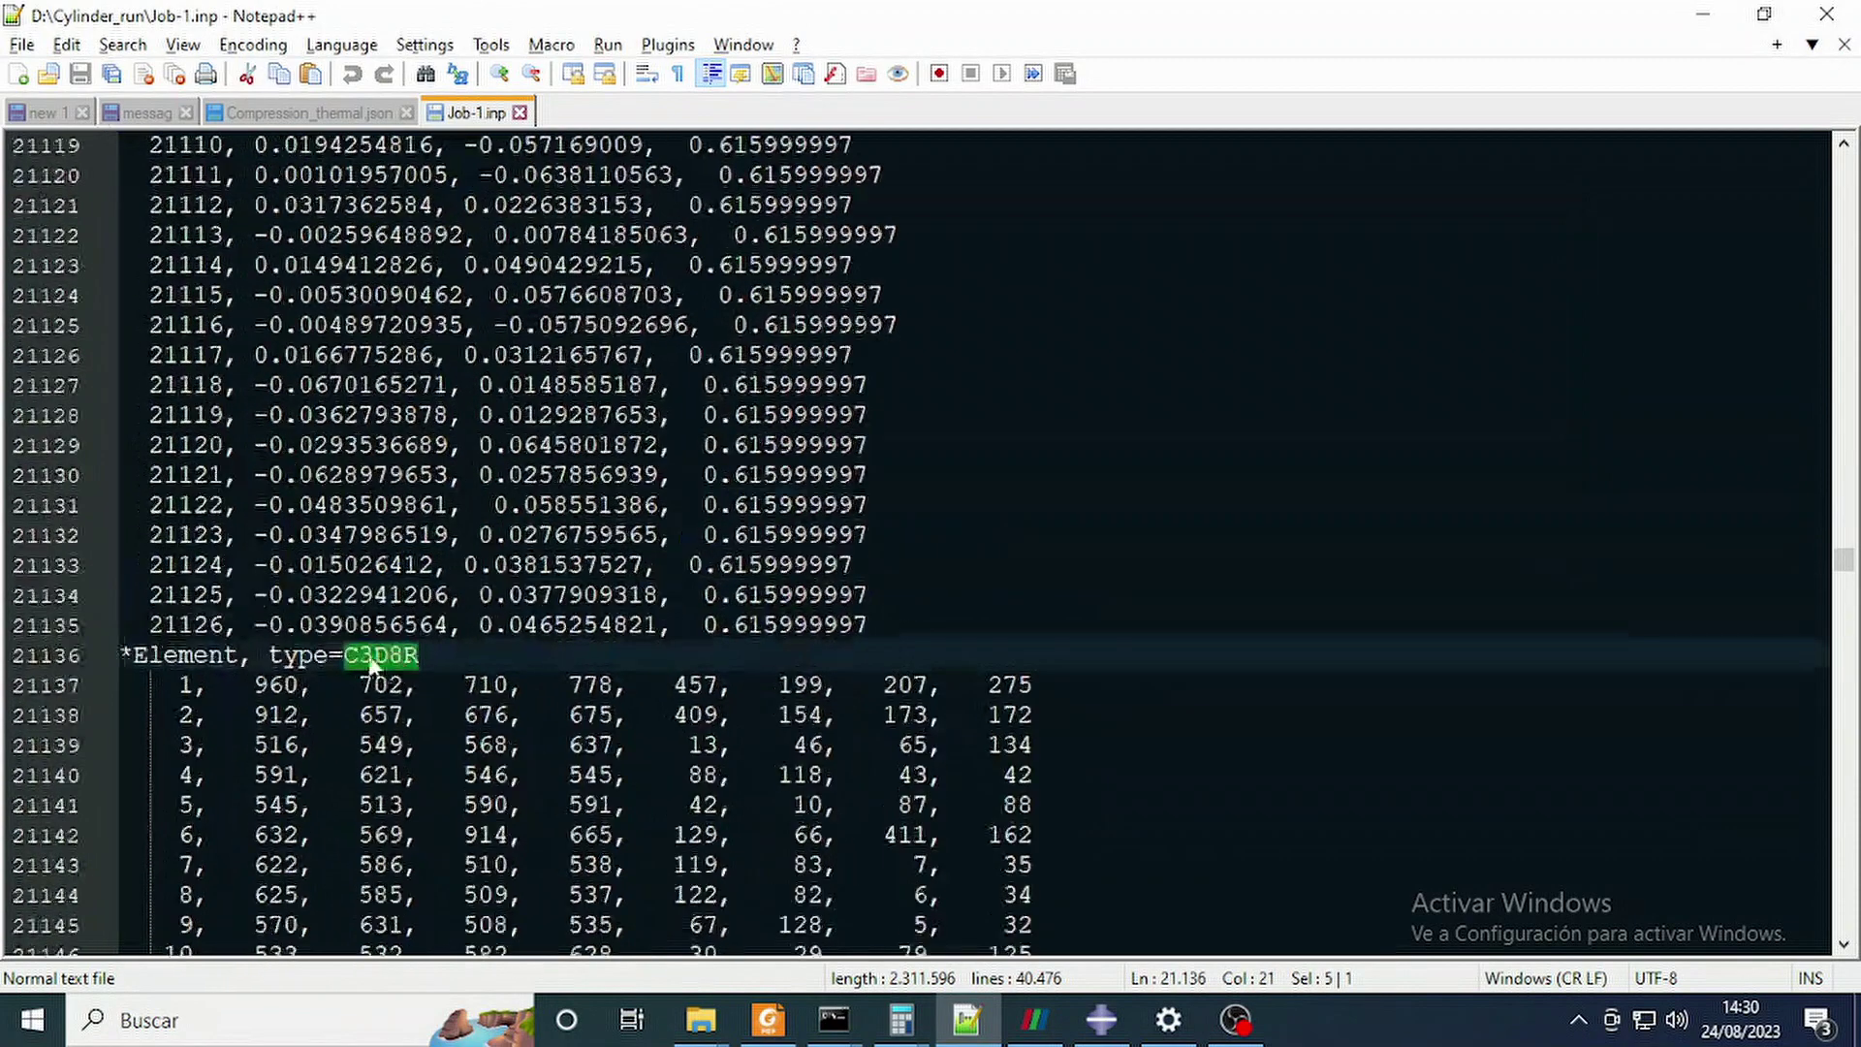
left_click_drag(419, 655, 404, 655)
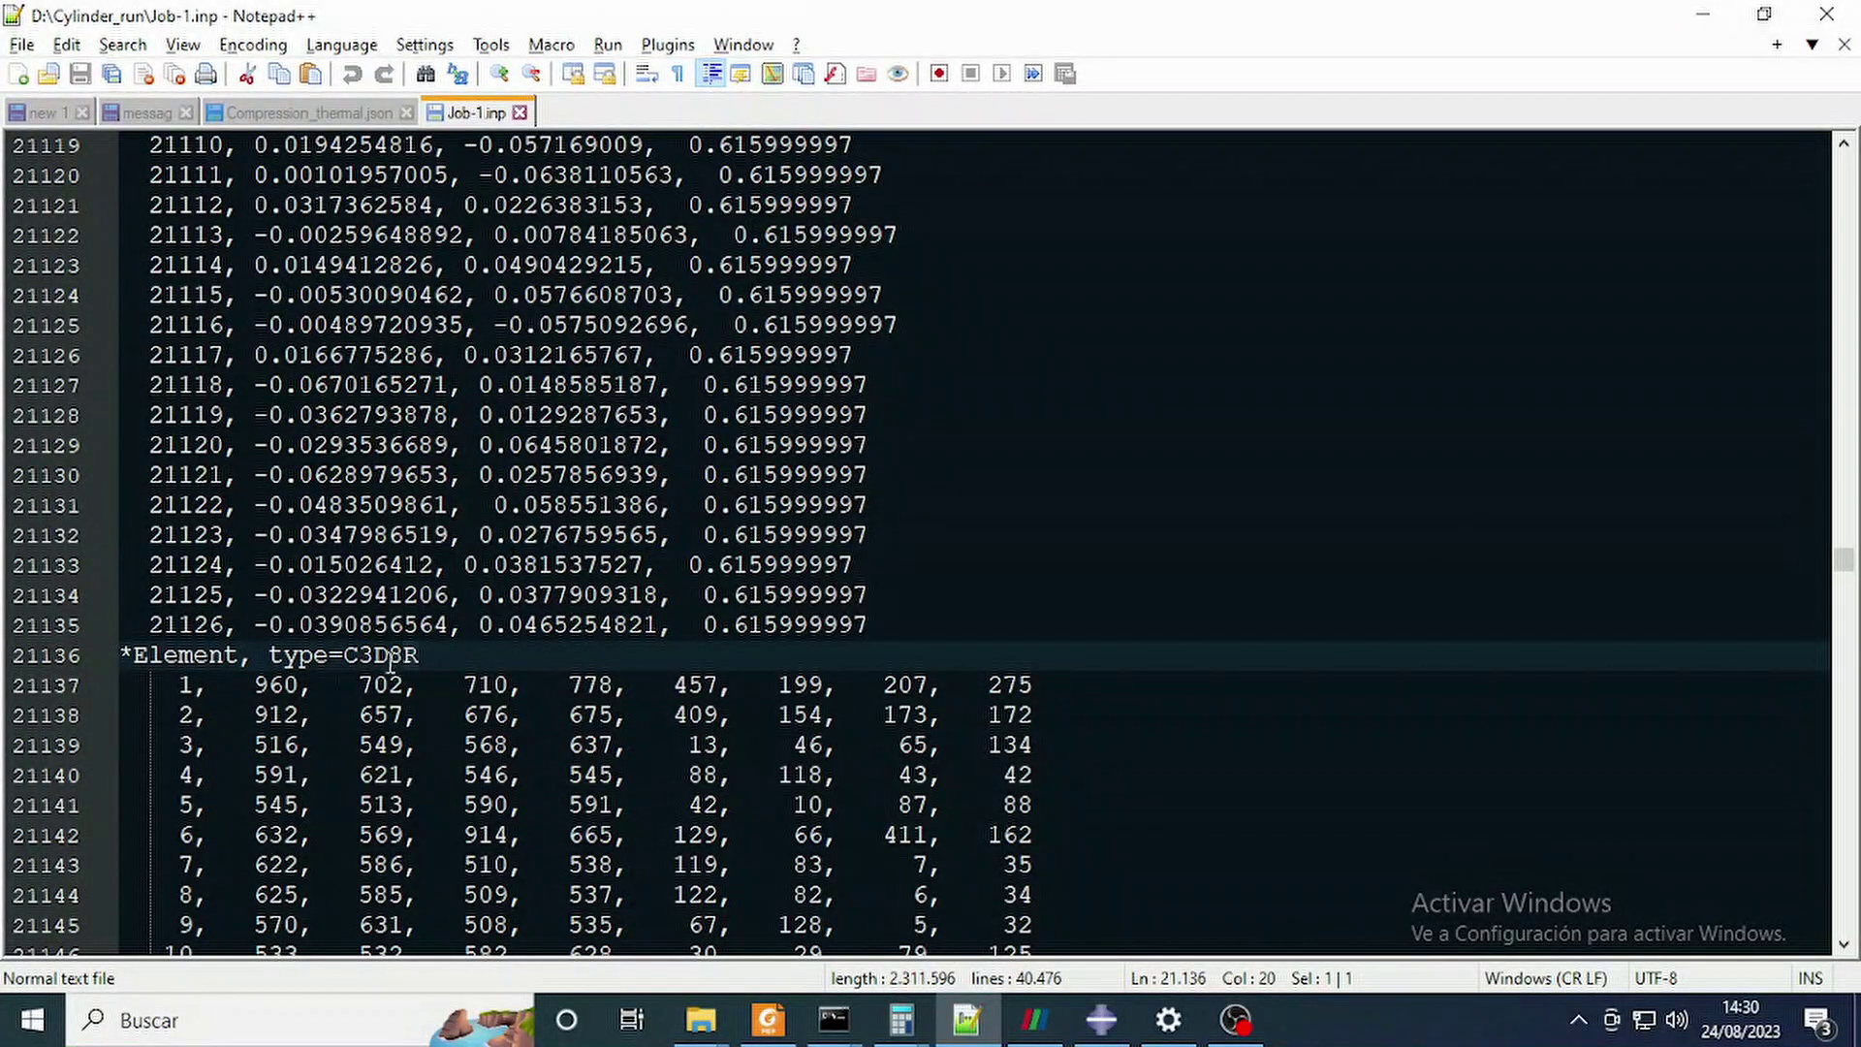
scroll(376, 667, "down", 1, "ctrl")
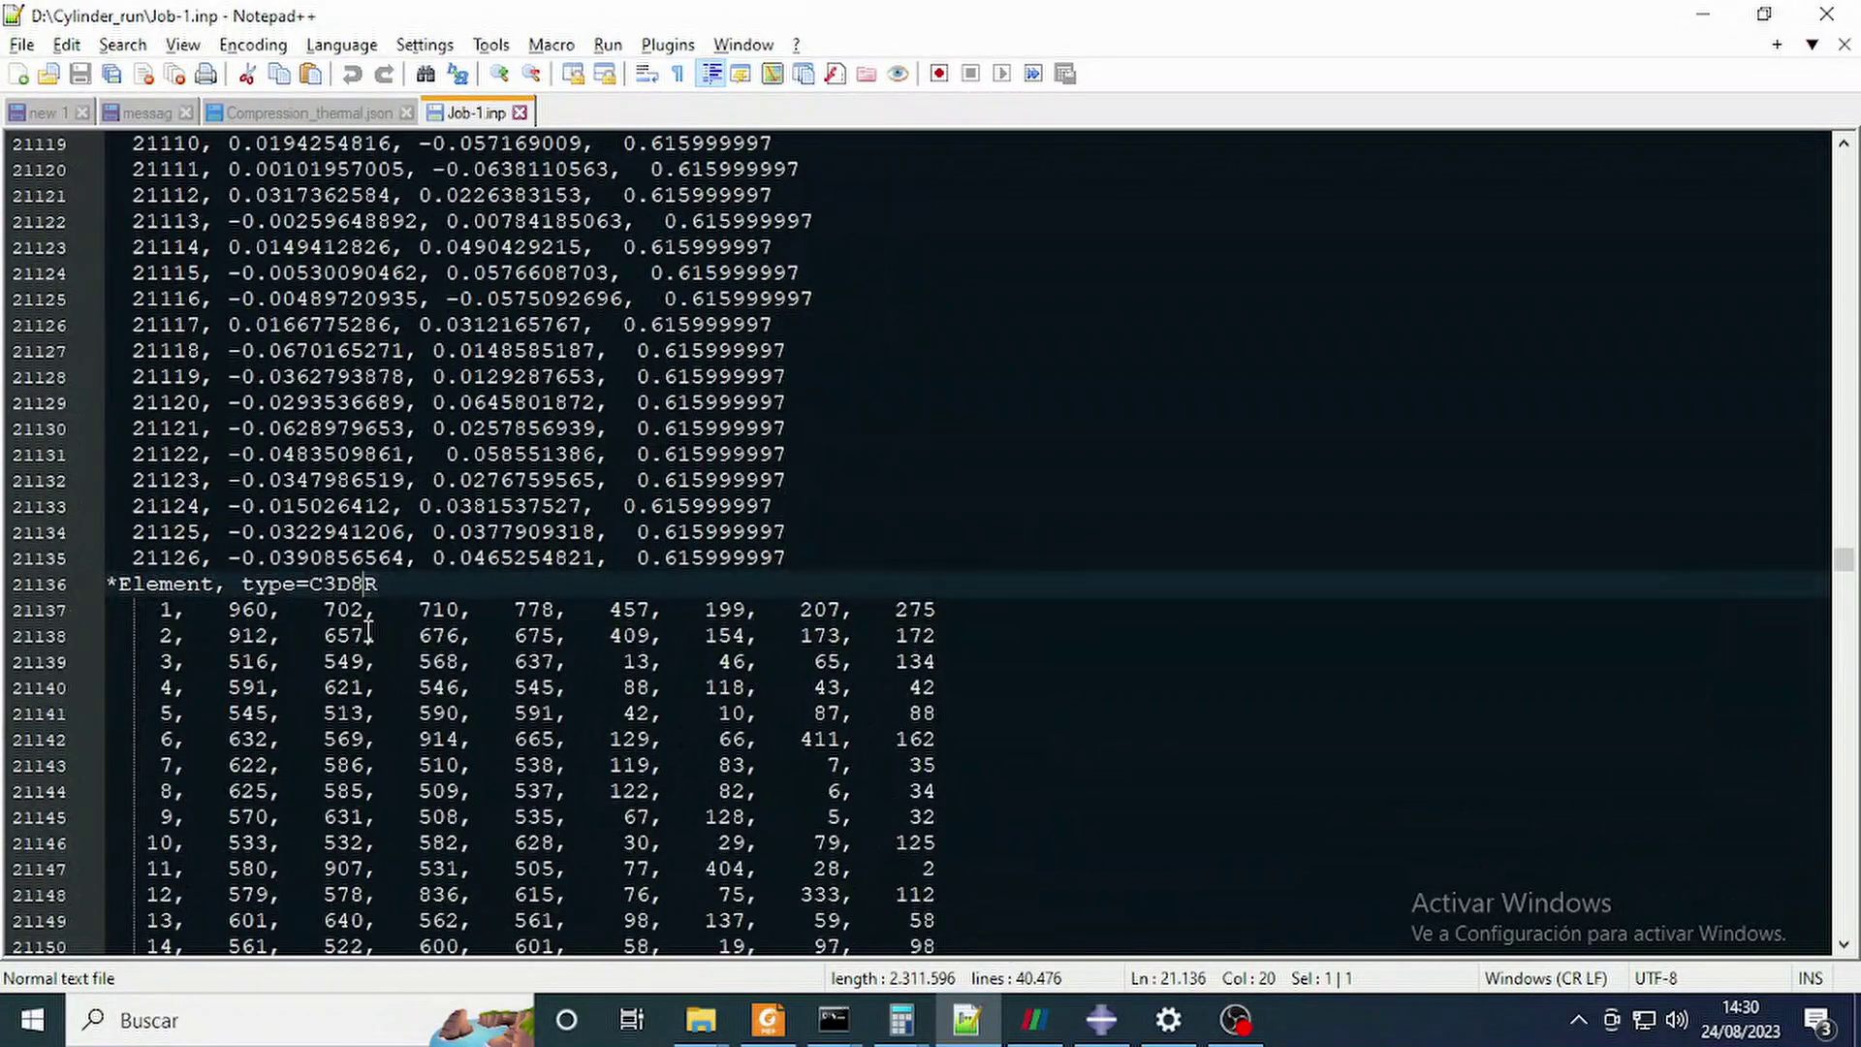
scroll(356, 608, "down", 1, "ctrl")
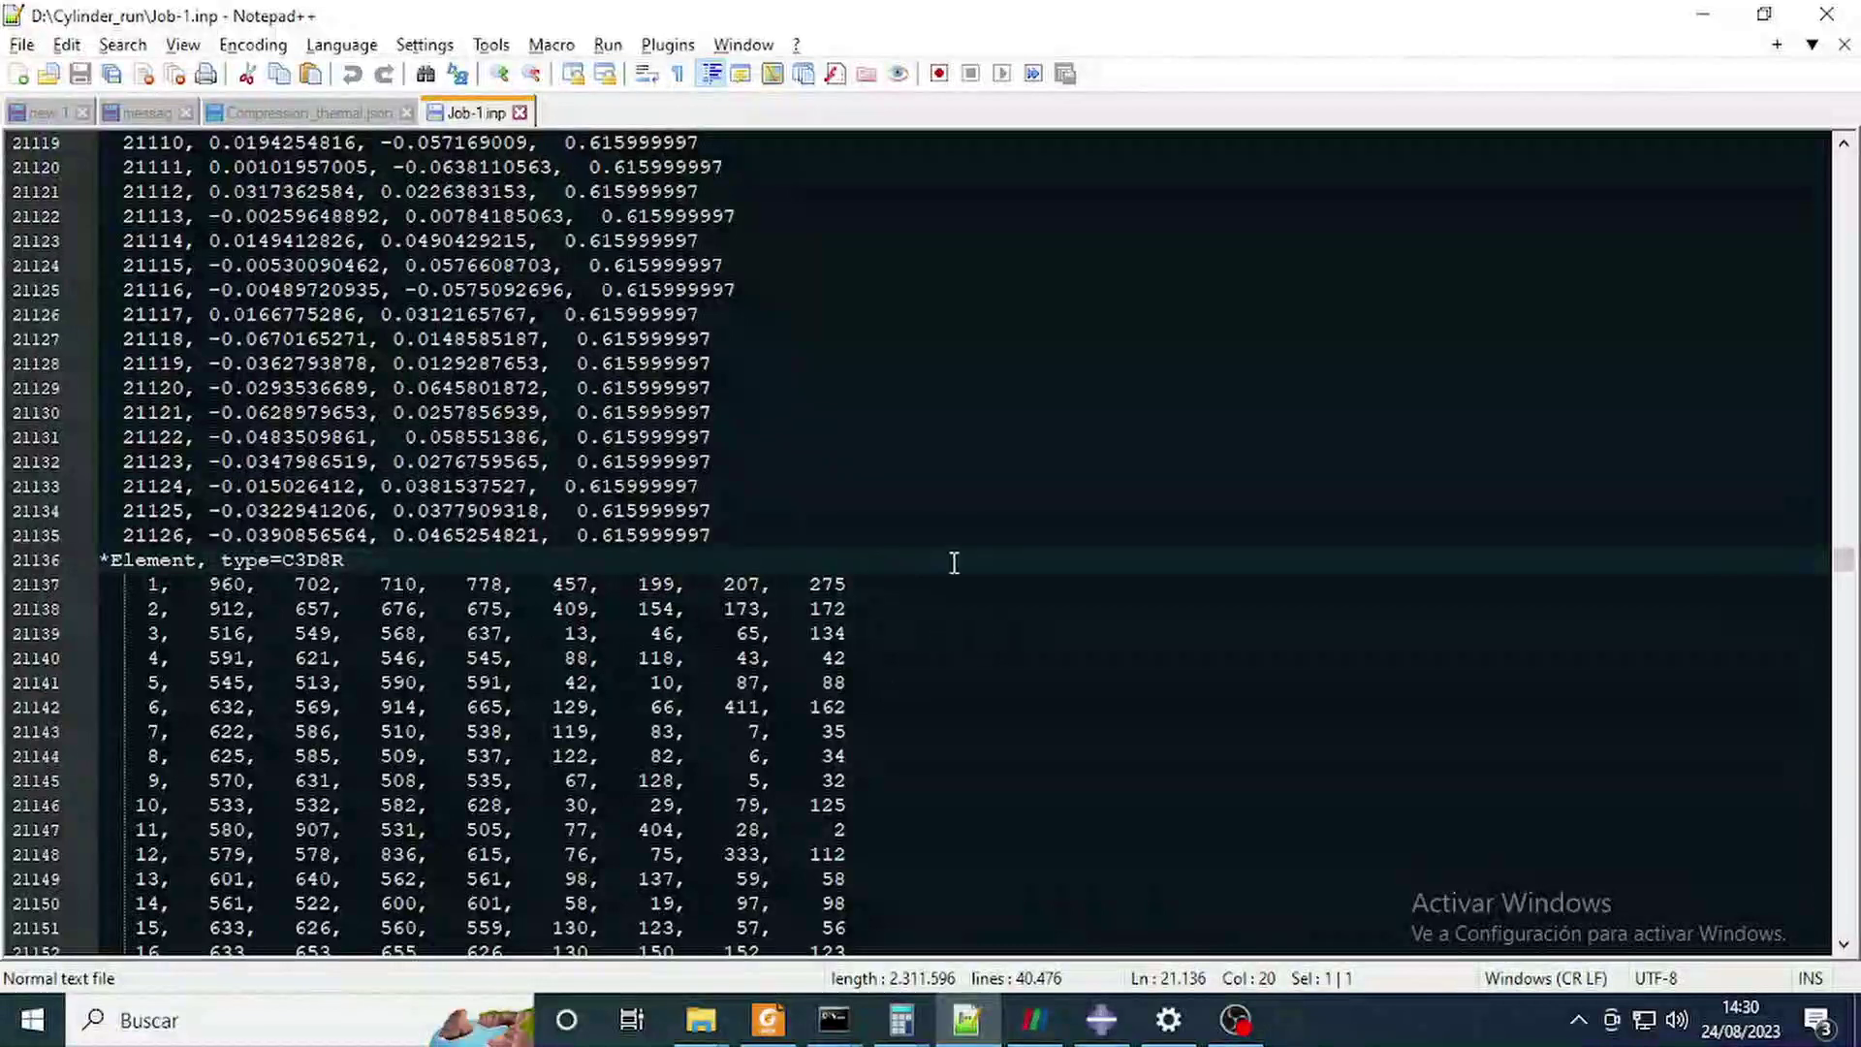
Switch back to Abaqus/CAE, open the monitor for the running Job-1, and view its warnings.
key("alt+Tab")
key("alt+Tab")
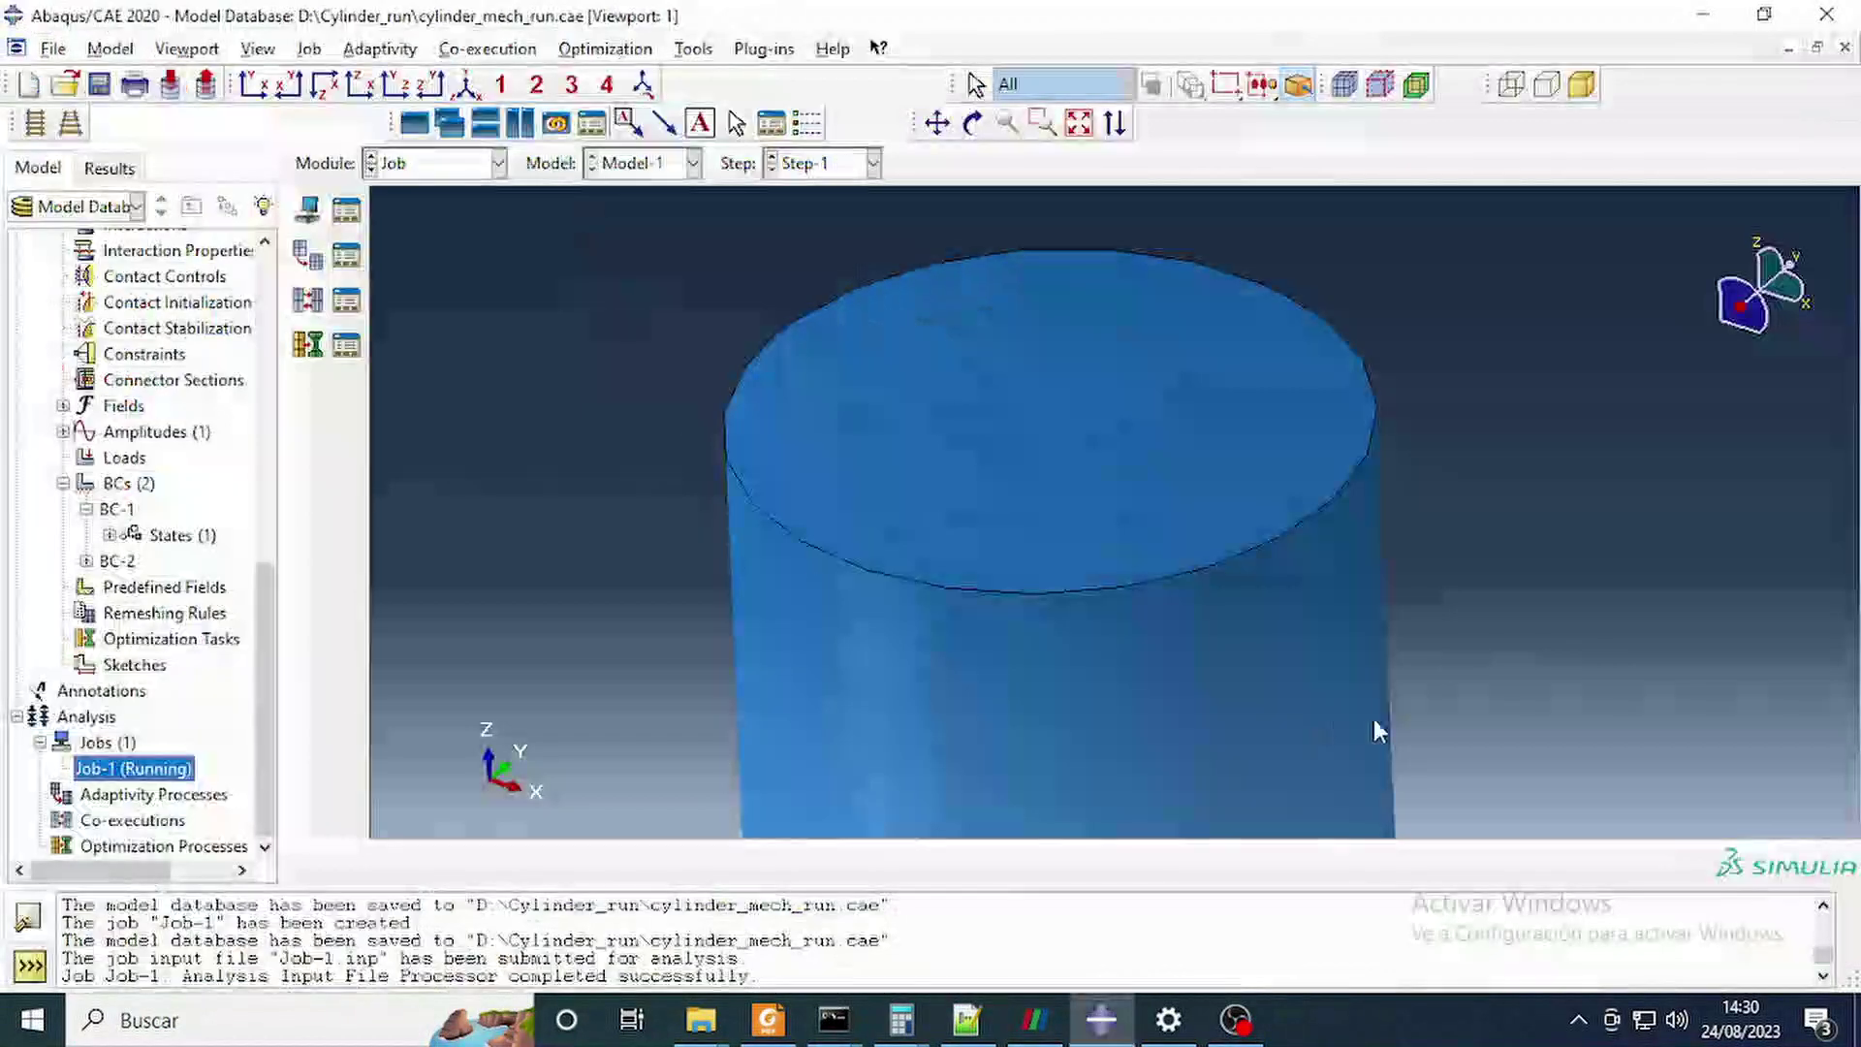
right_click(166, 769)
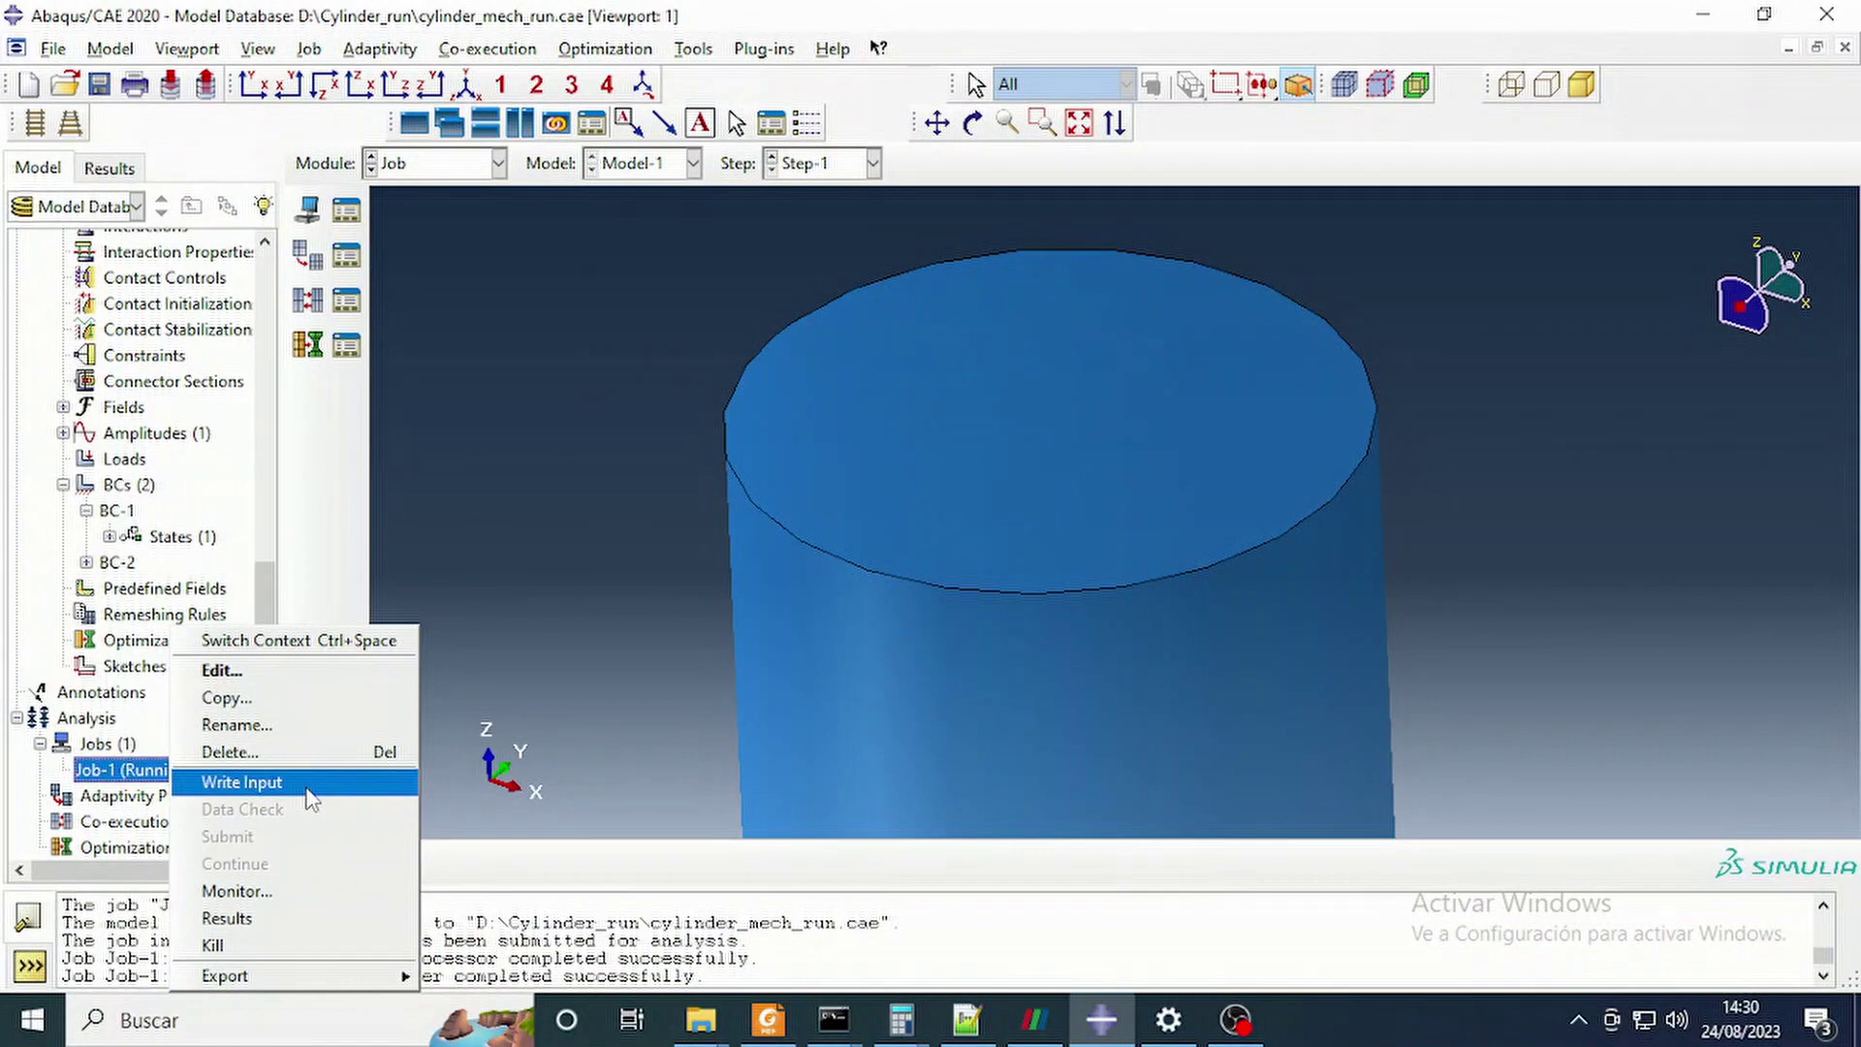
left_click(308, 785)
key("alt+Tab")
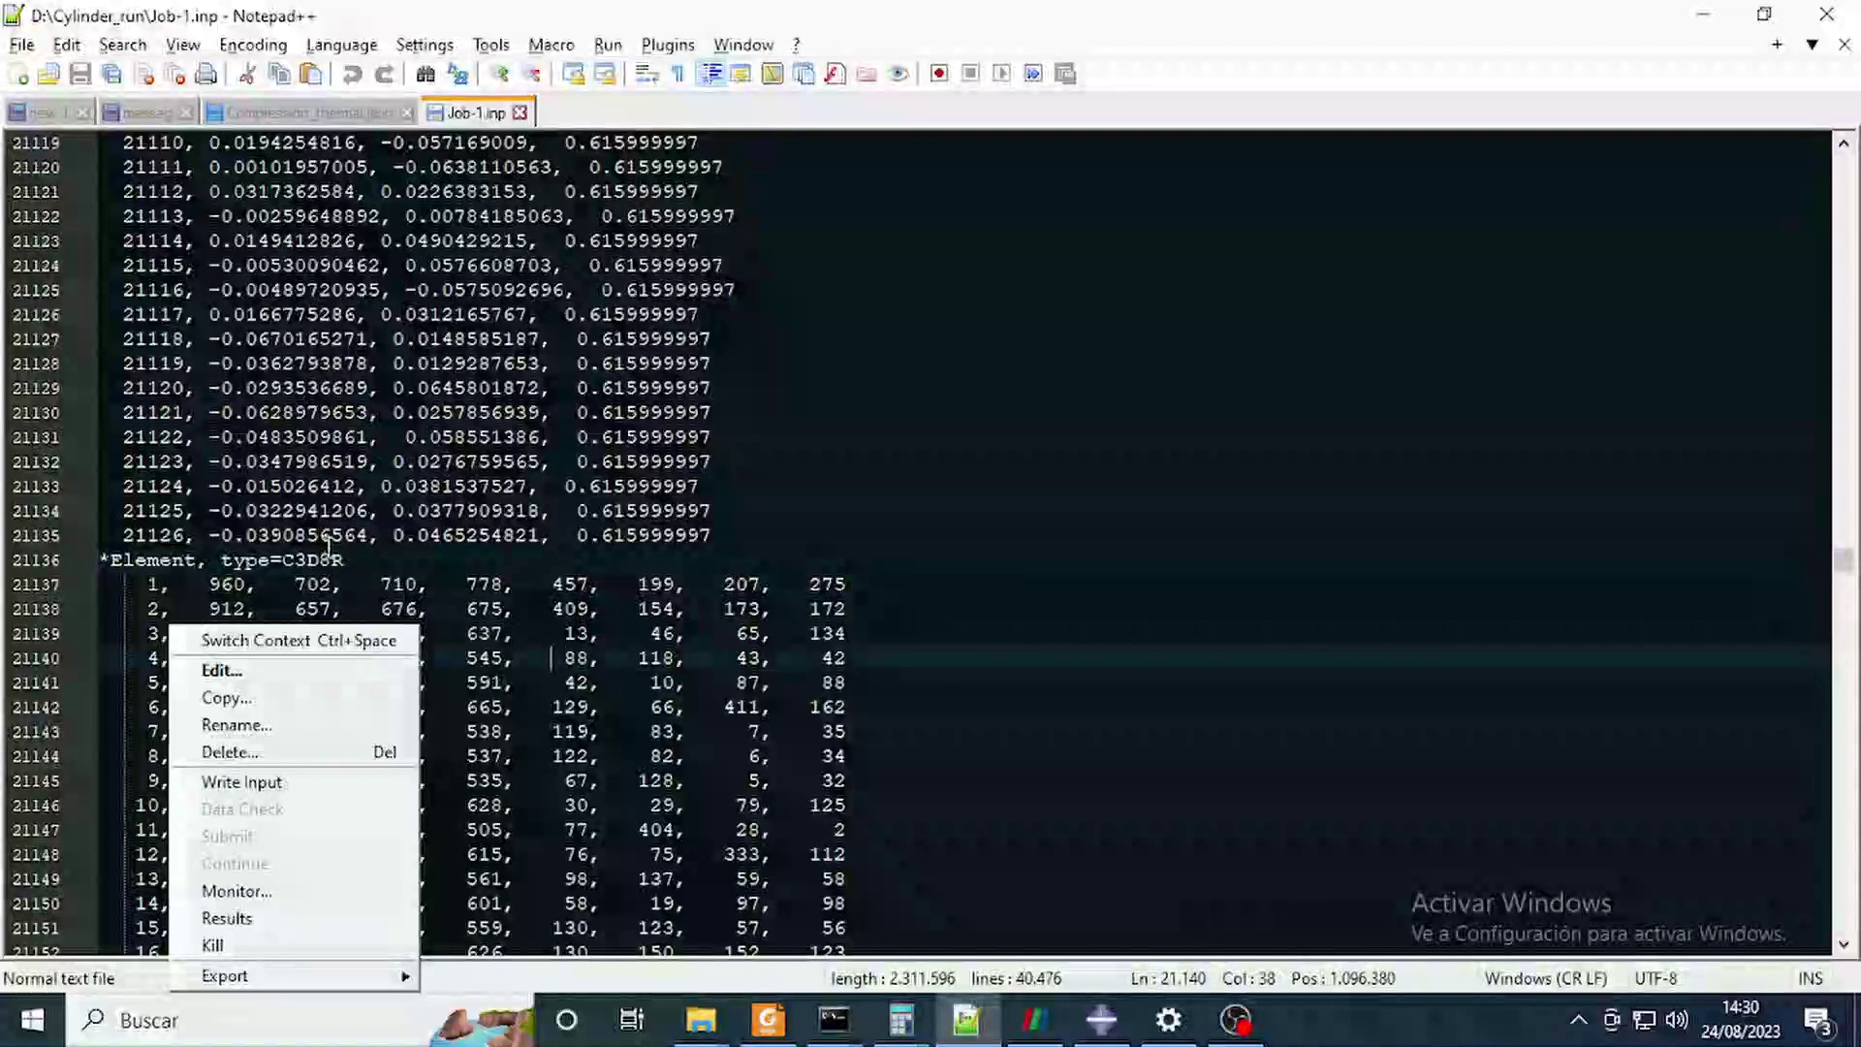
key("alt+Tab")
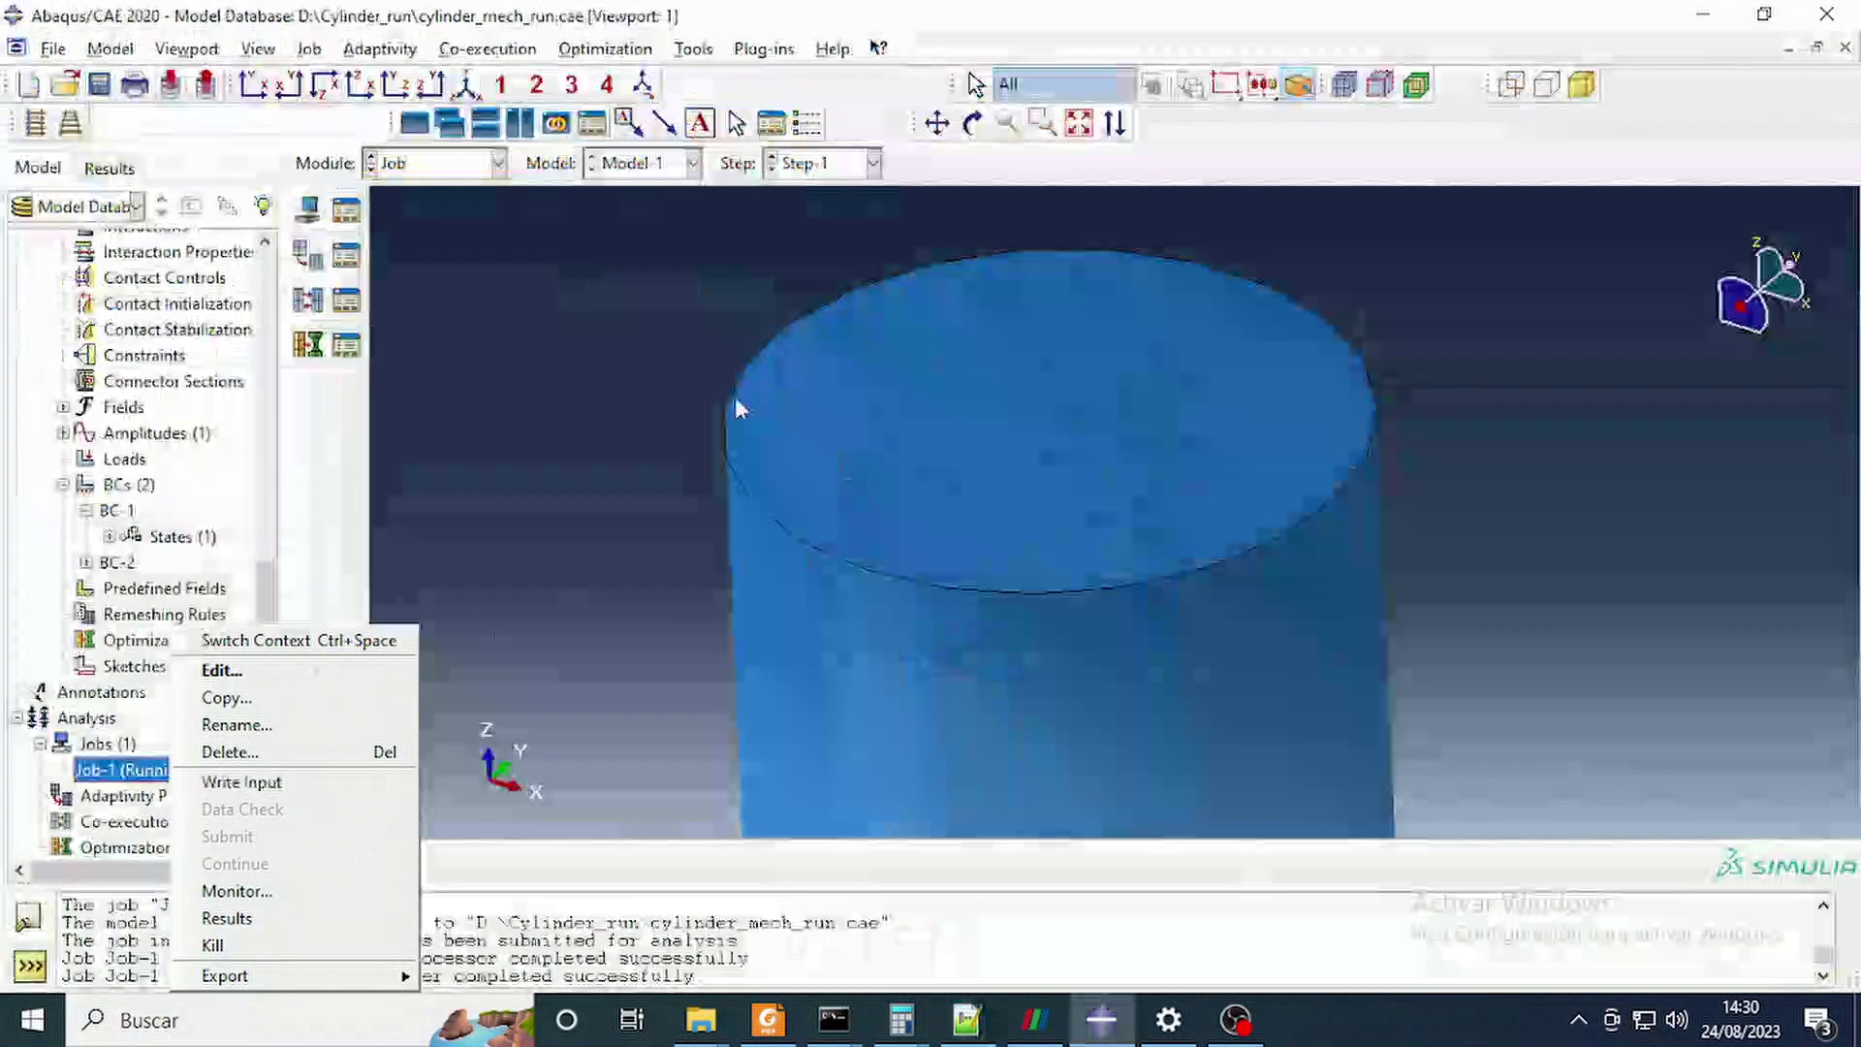
right_click(179, 780)
left_click(225, 889)
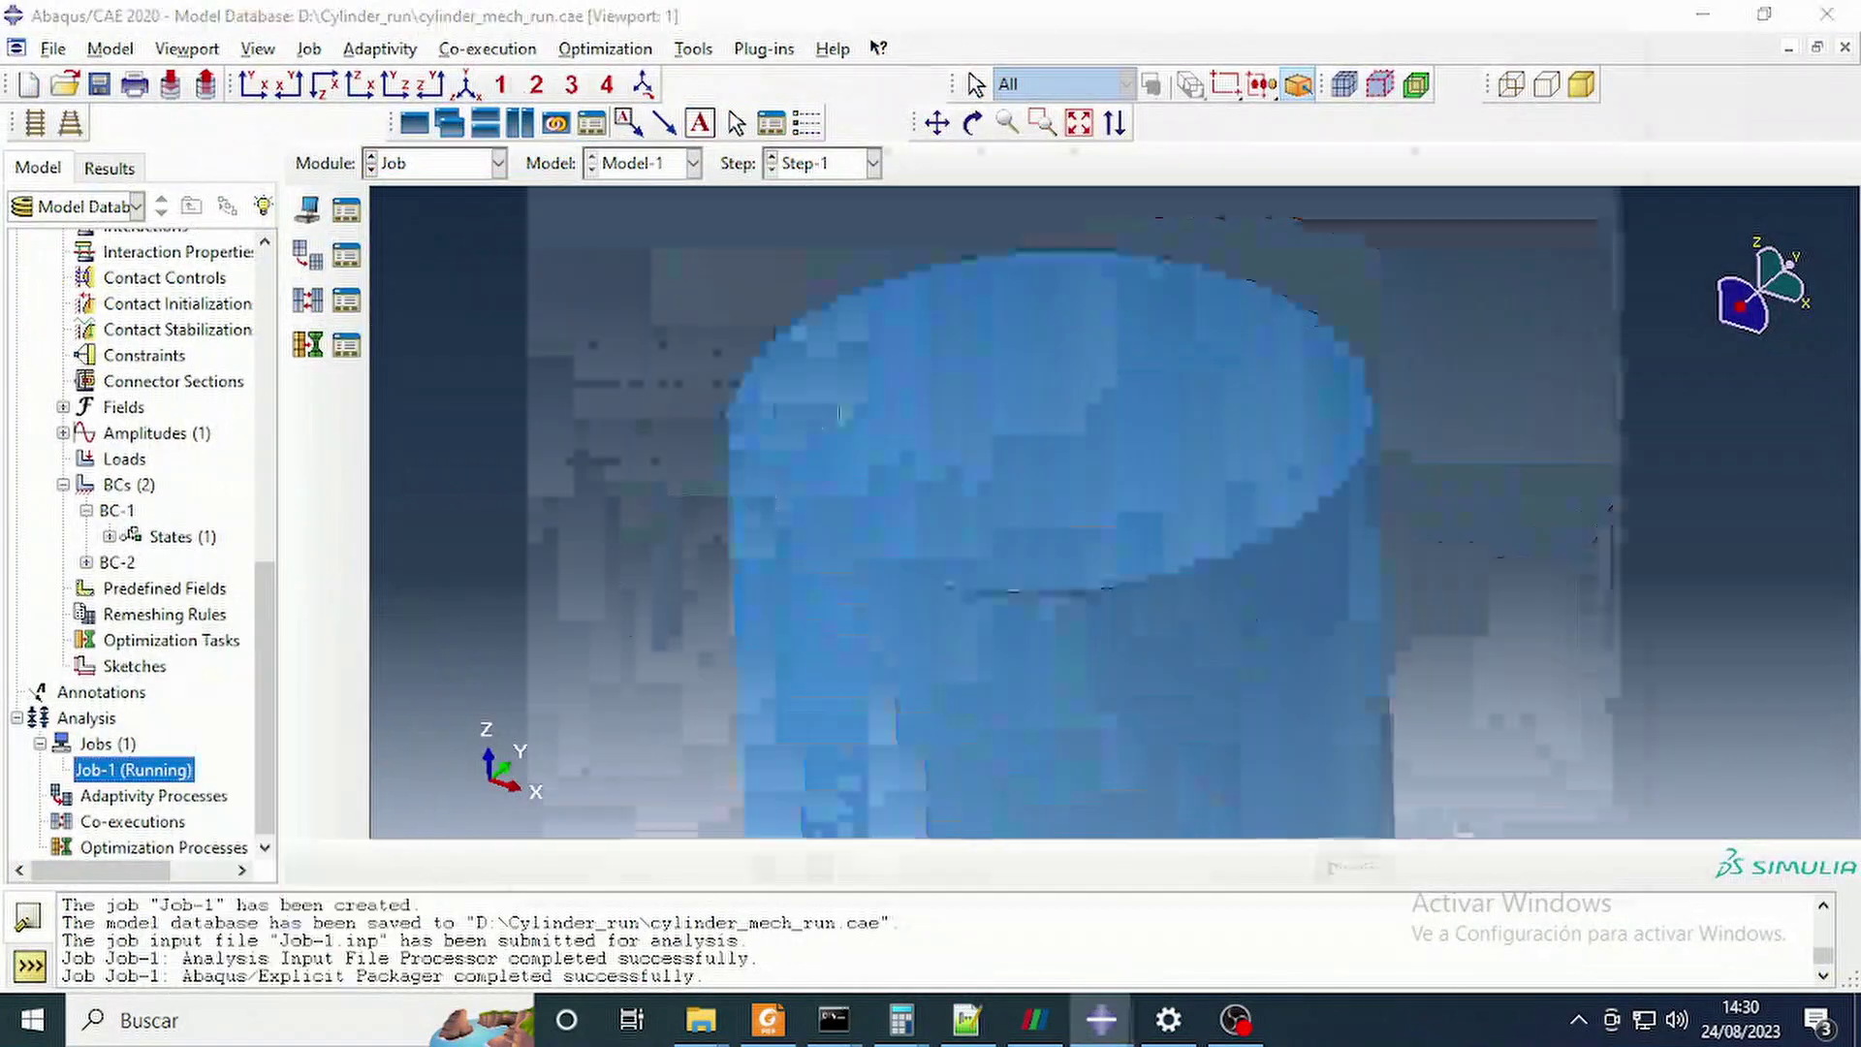
left_click(669, 344)
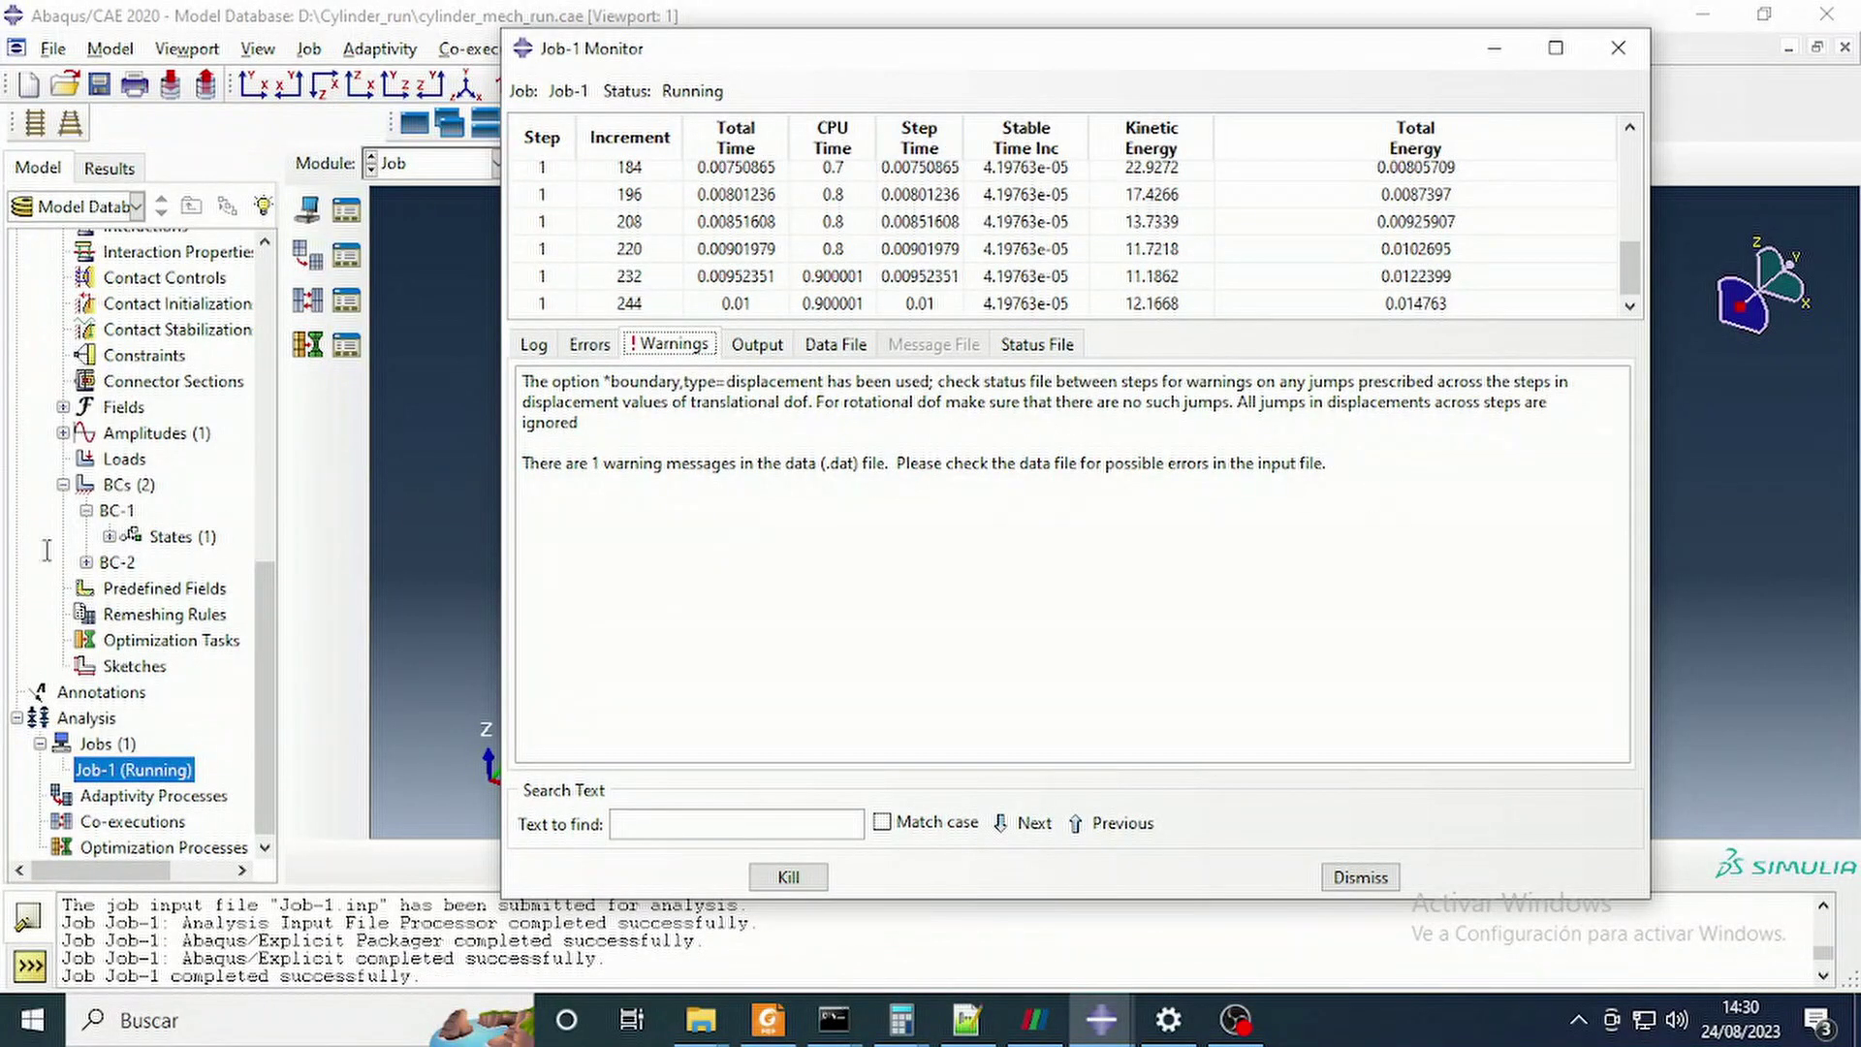
Open Job-1's results and plot the Mises stress contours on the deformed cylinder with perspective on.
right_click(171, 771)
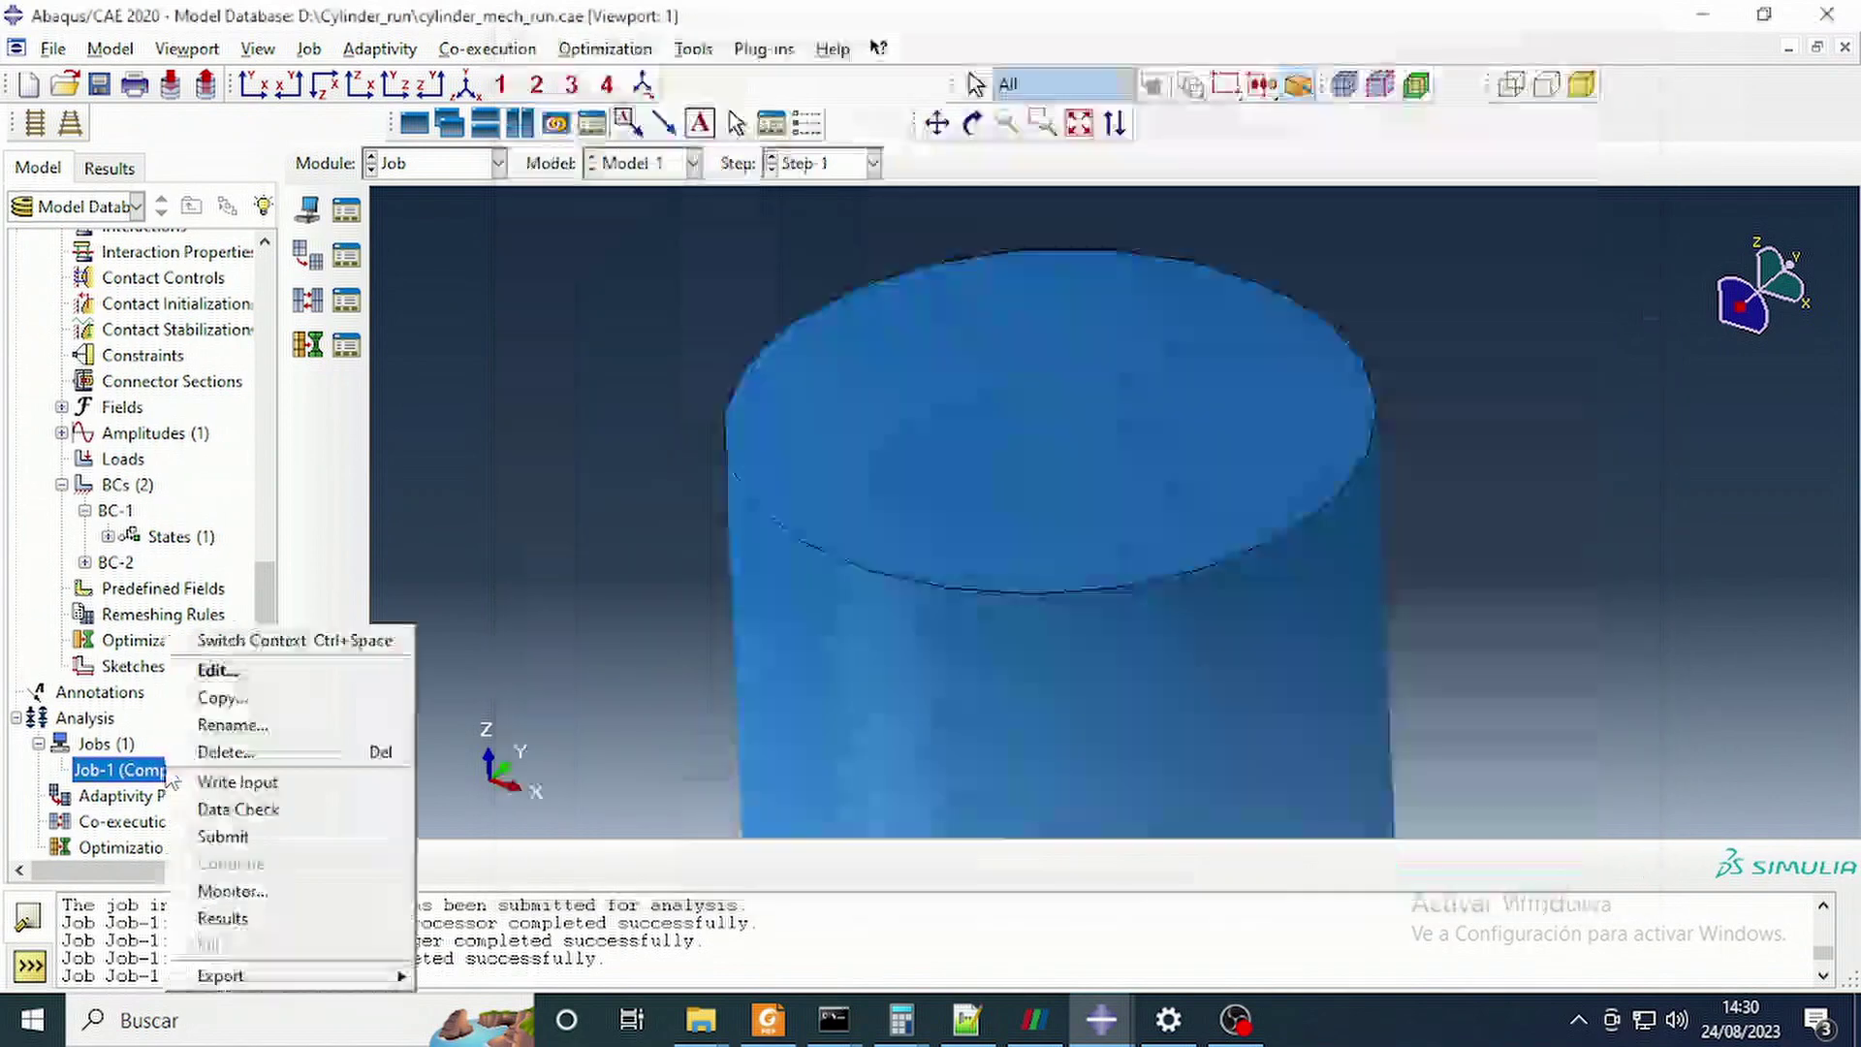
left_click(270, 913)
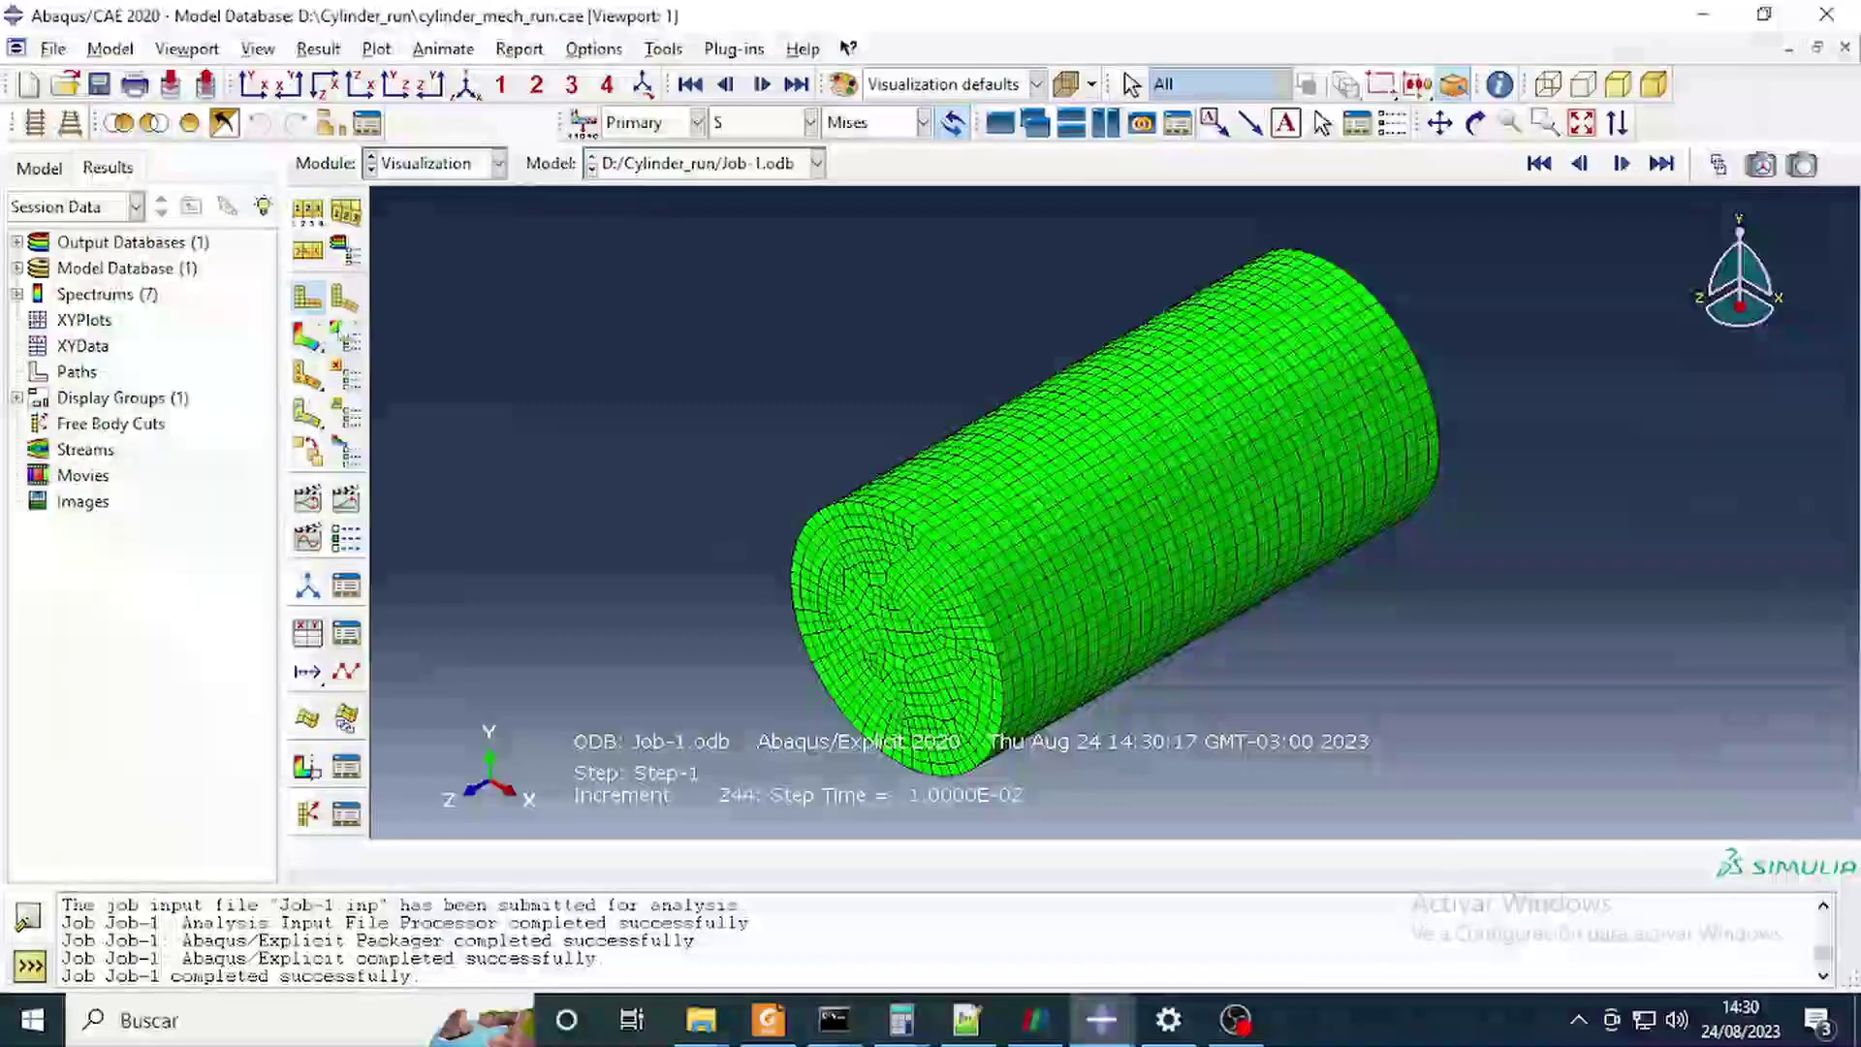
left_click(307, 340)
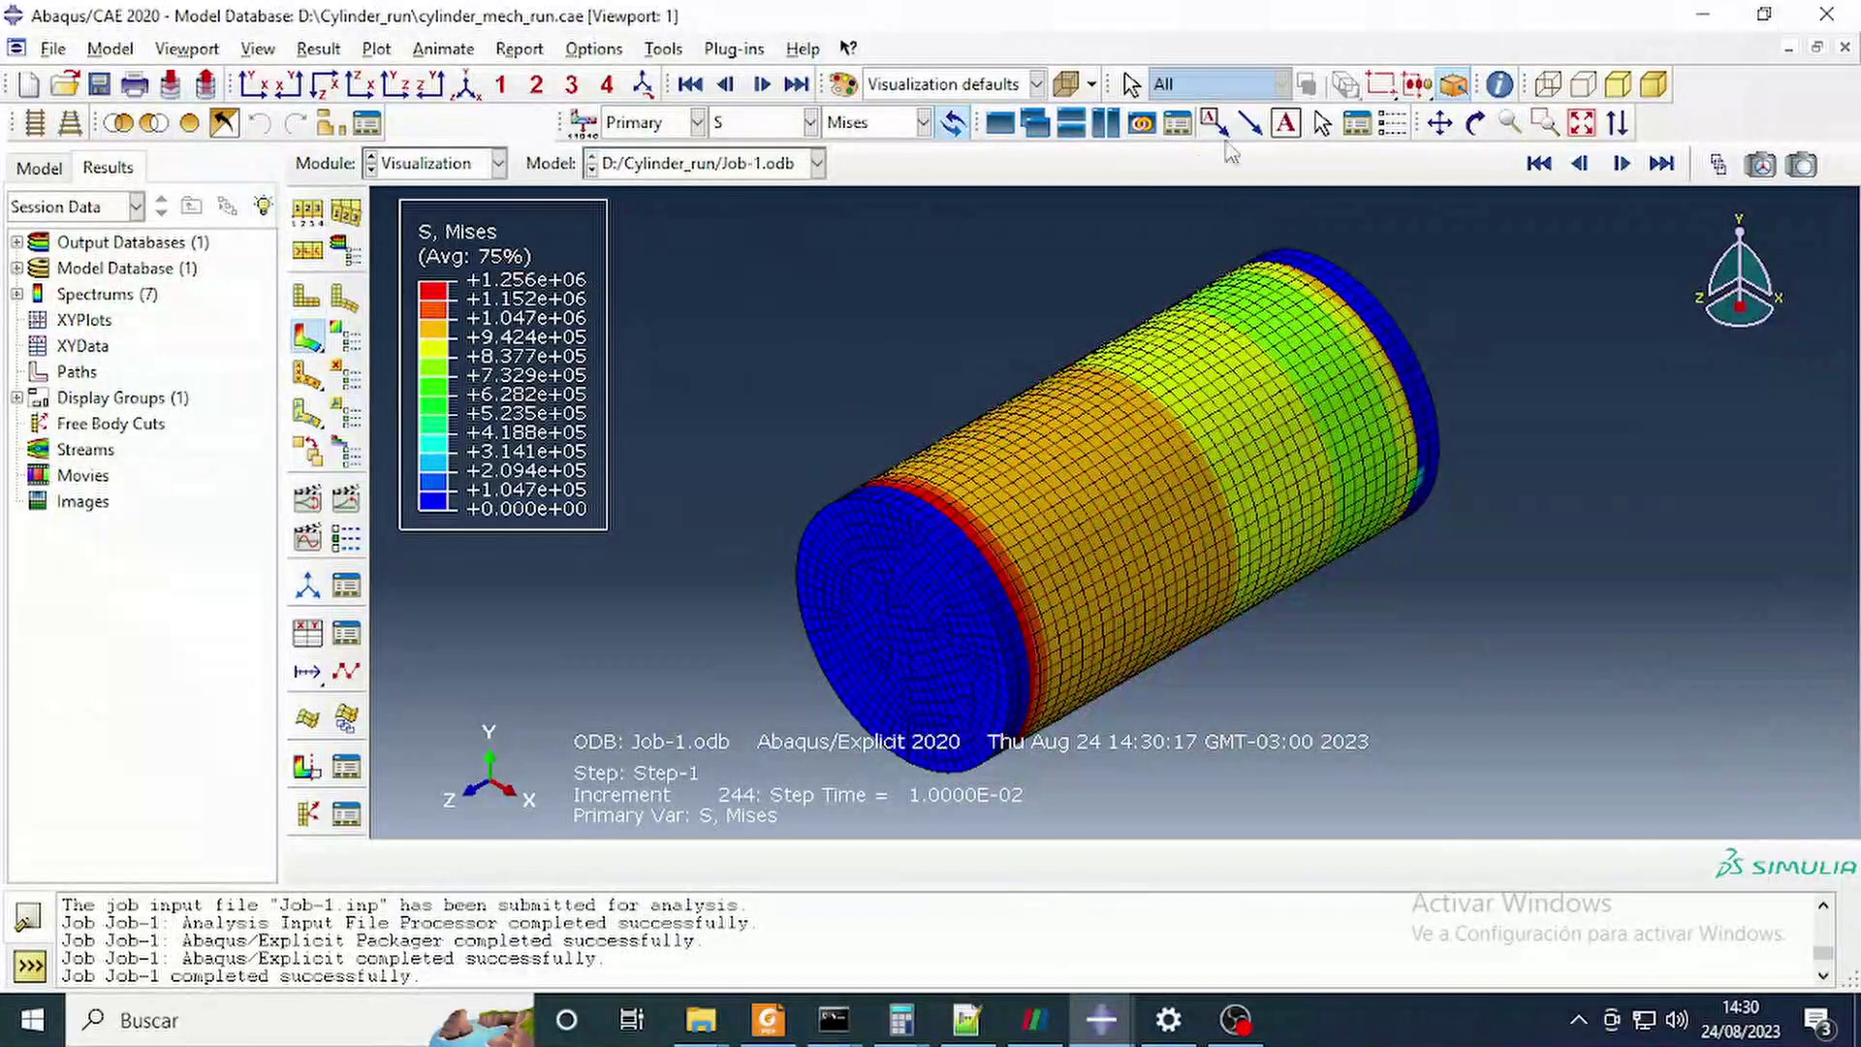
left_click(68, 124)
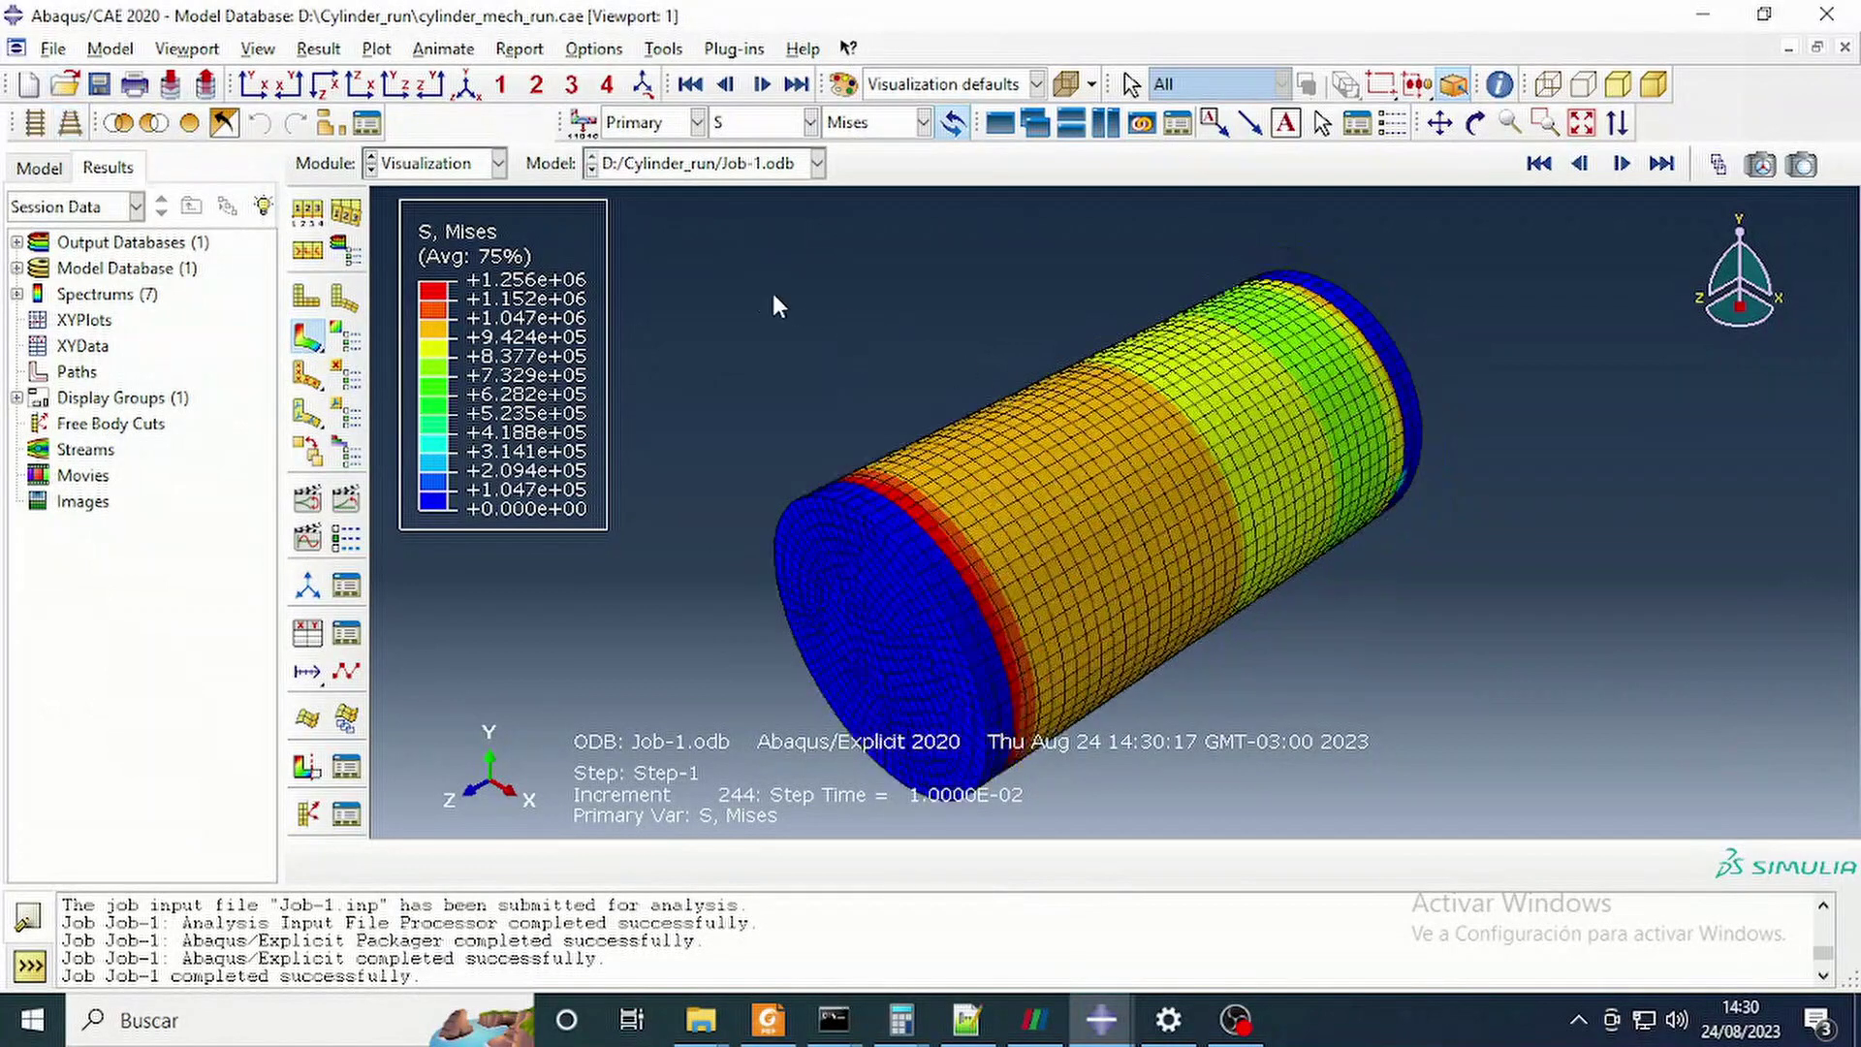
left_click(1475, 123)
left_click_drag(1027, 388, 938, 411)
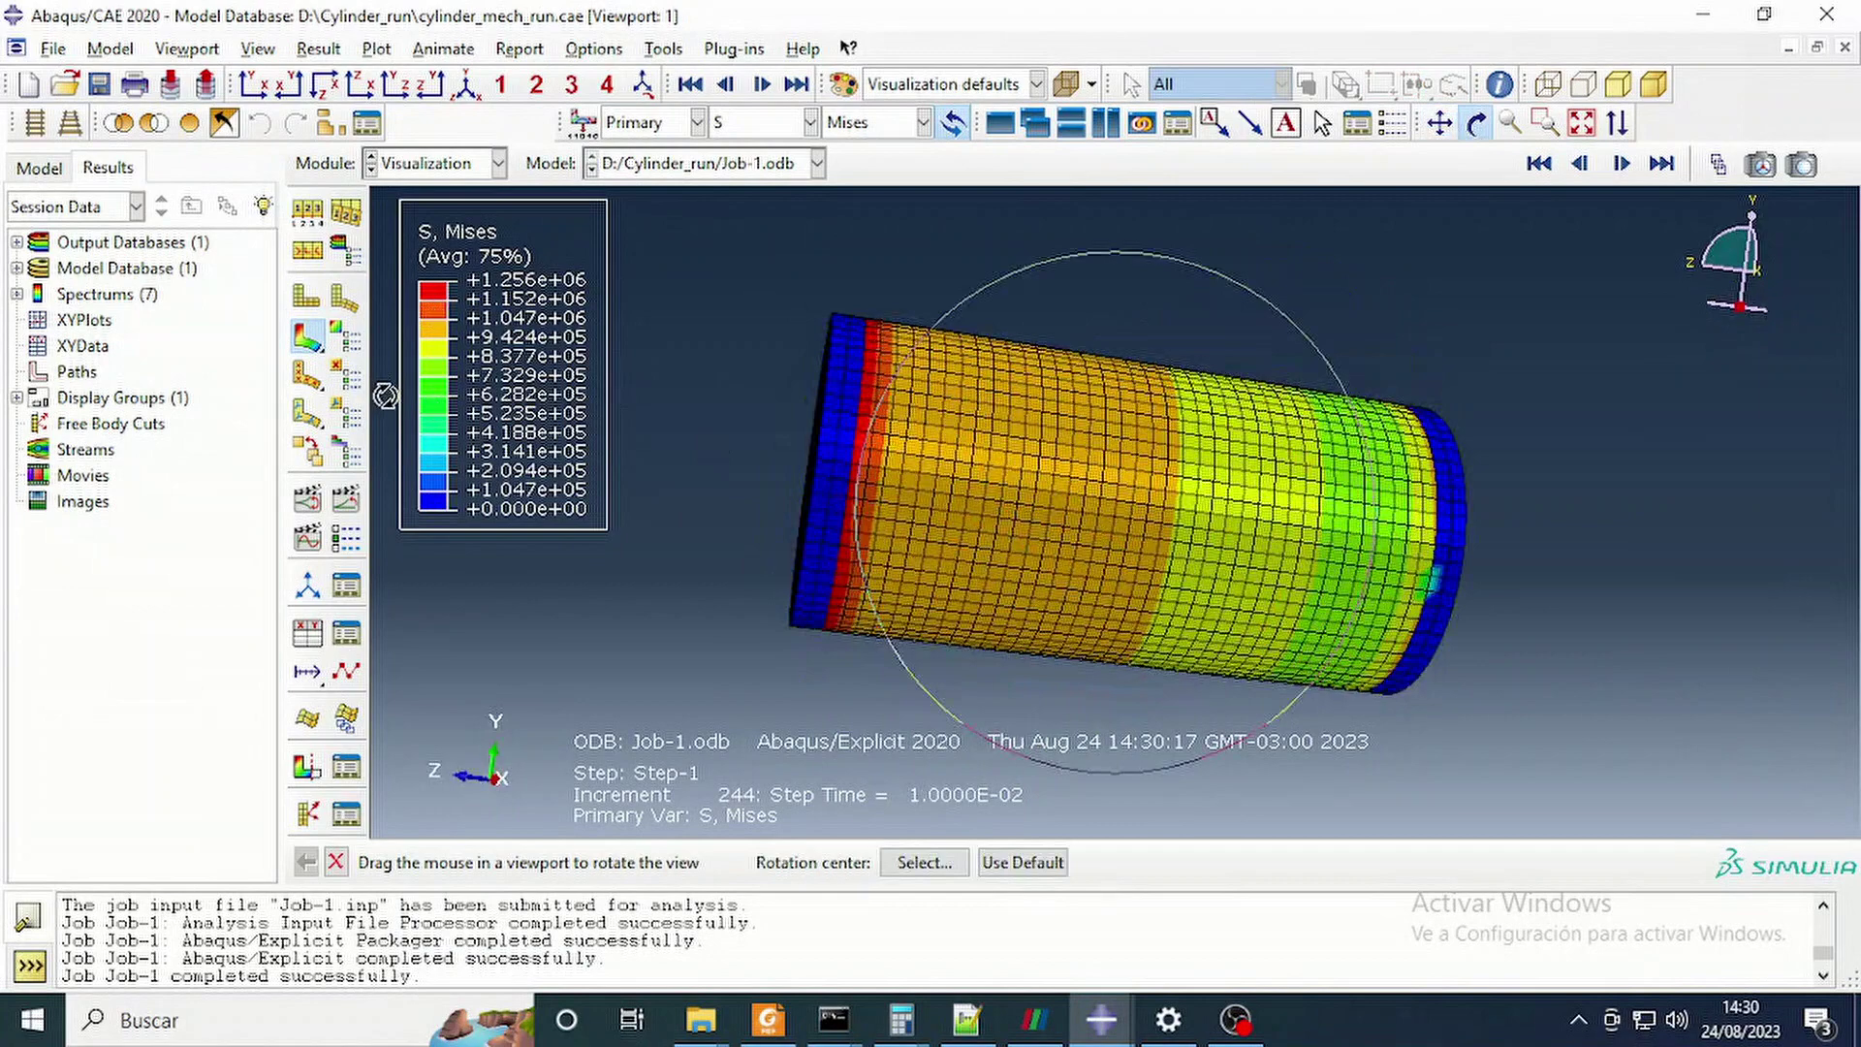
Return to the model tree, check the time and amplitude values of Amp-1, and accept them.
left_click(34, 168)
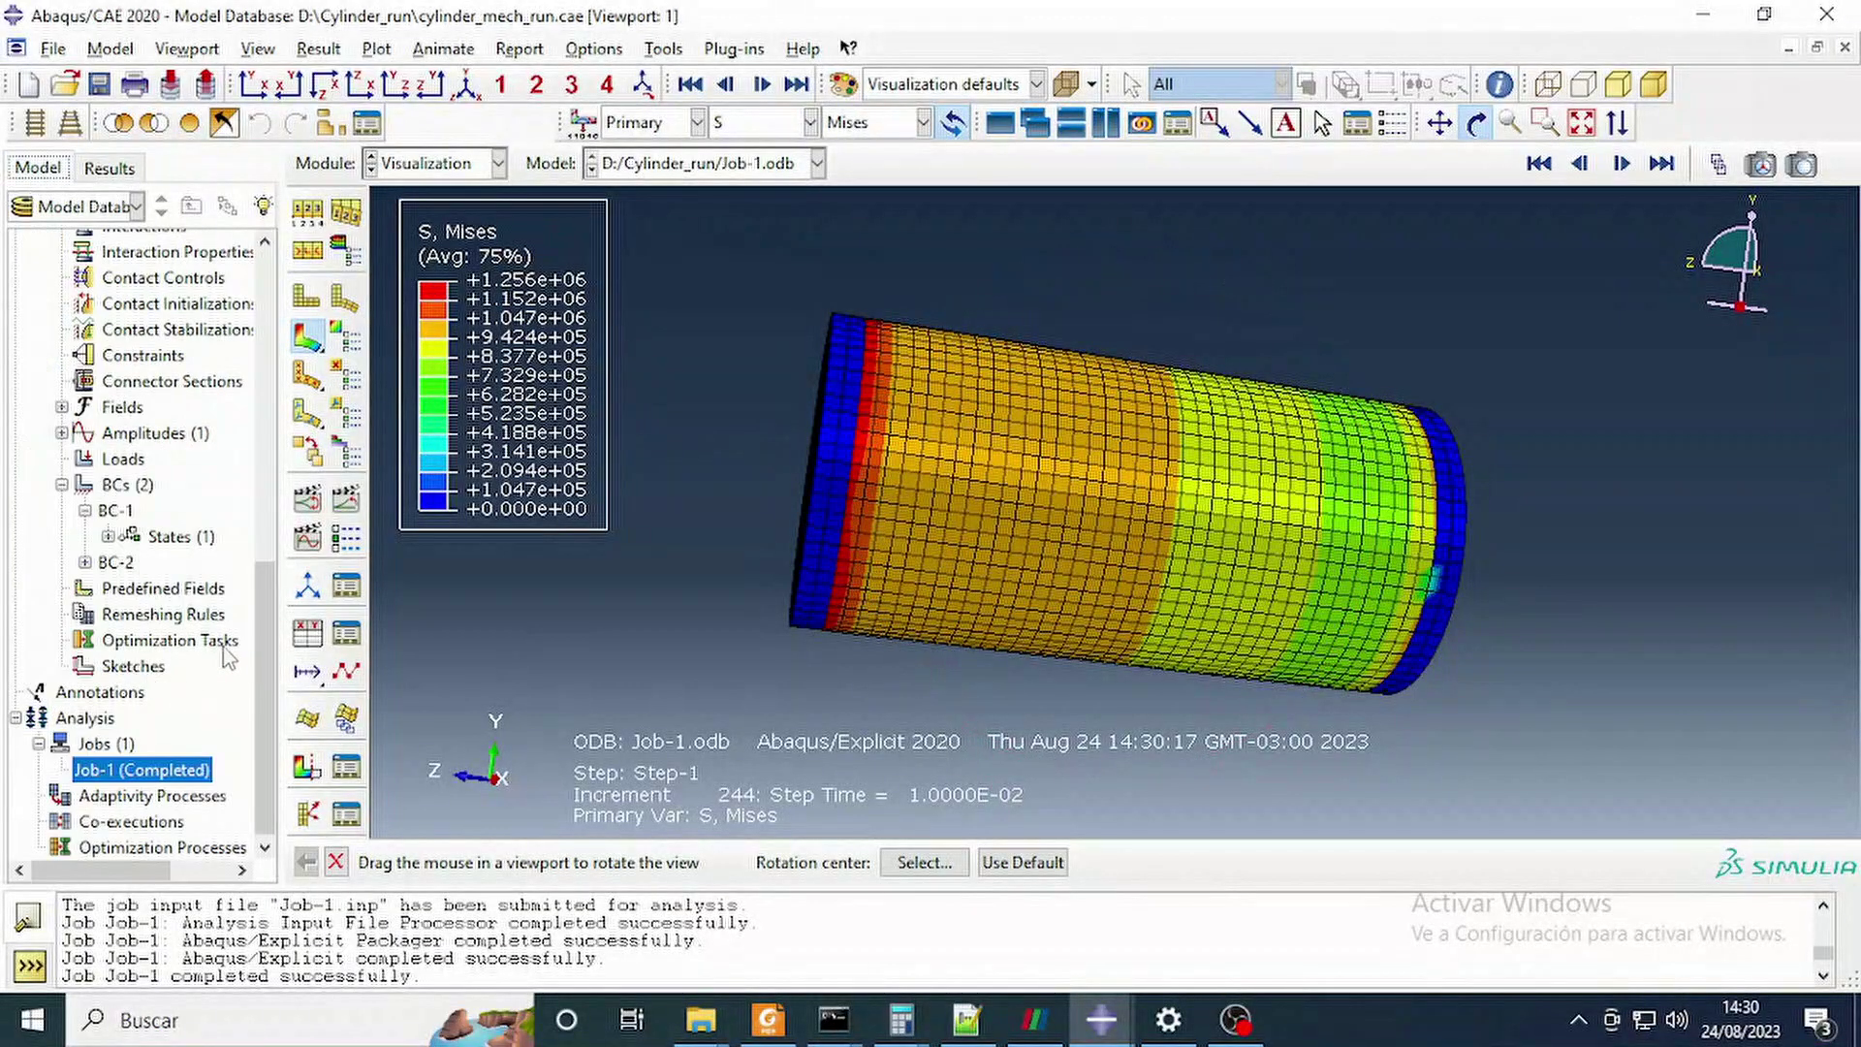
scroll(221, 676, "up", 6)
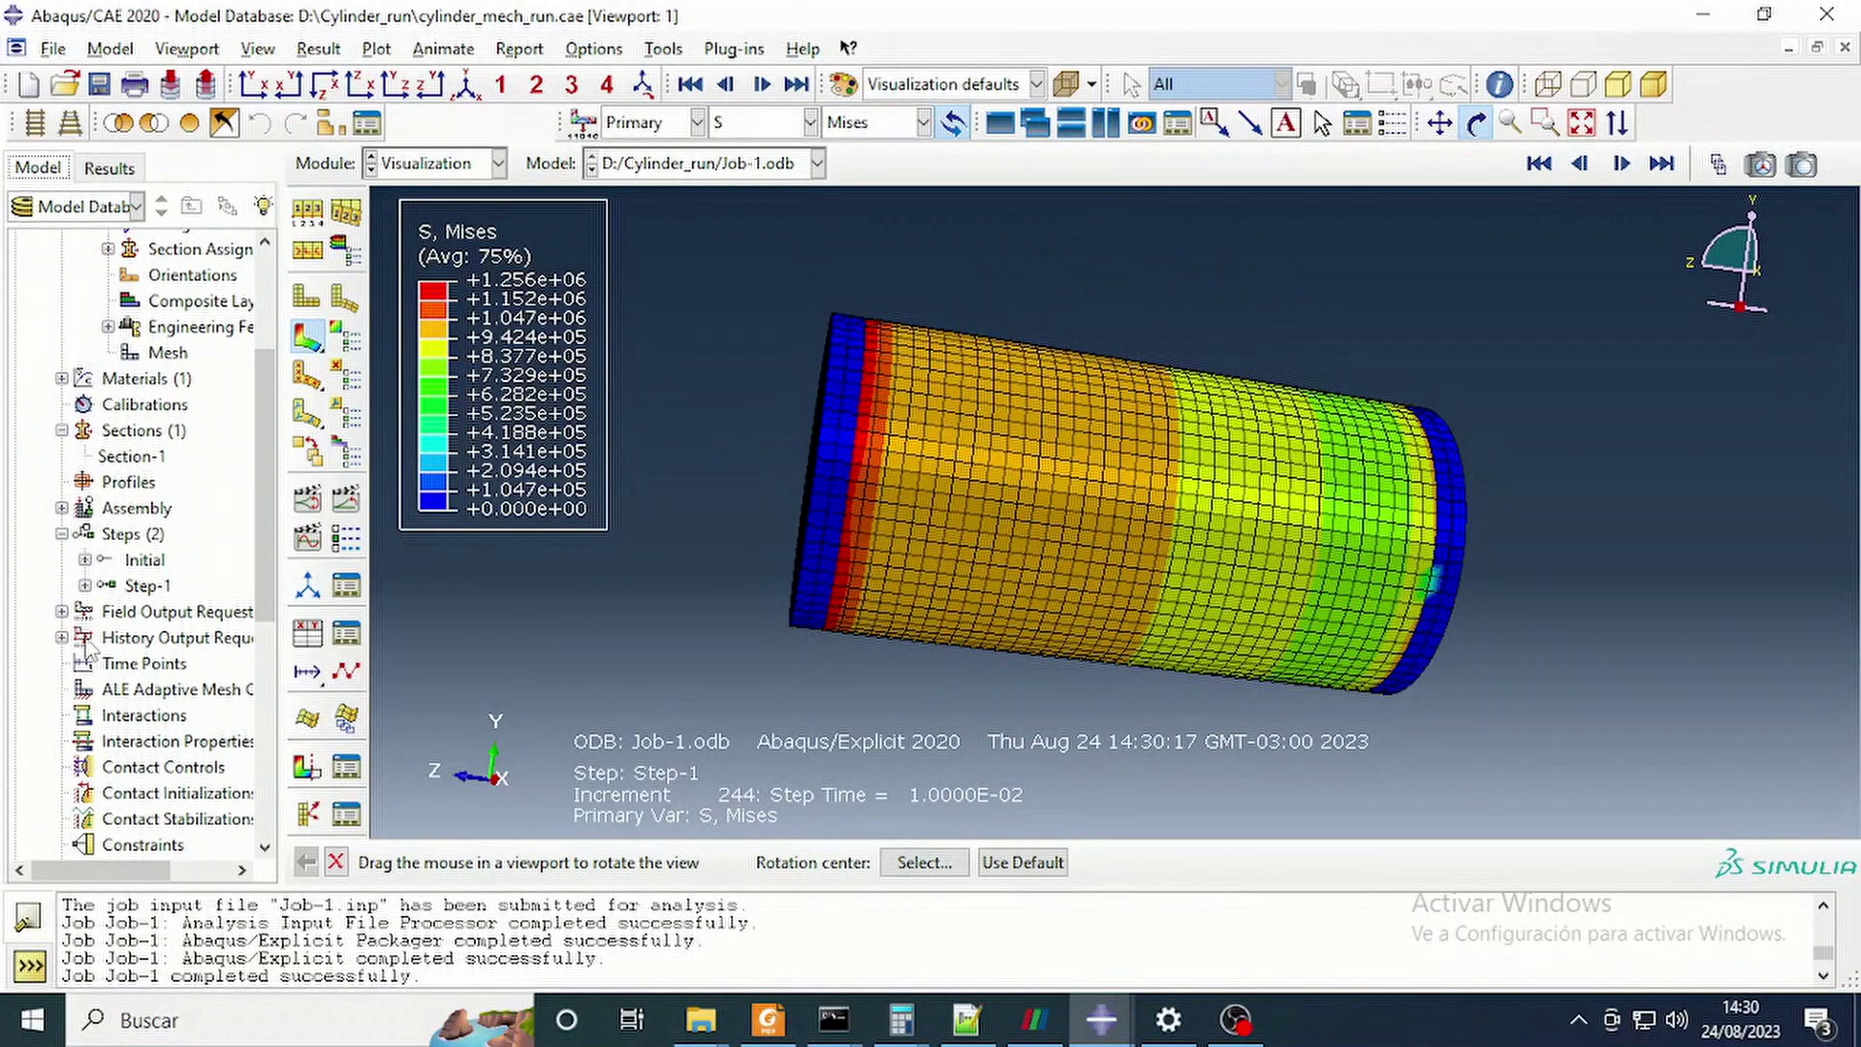
scroll(87, 647, "down", 6)
left_click(61, 431)
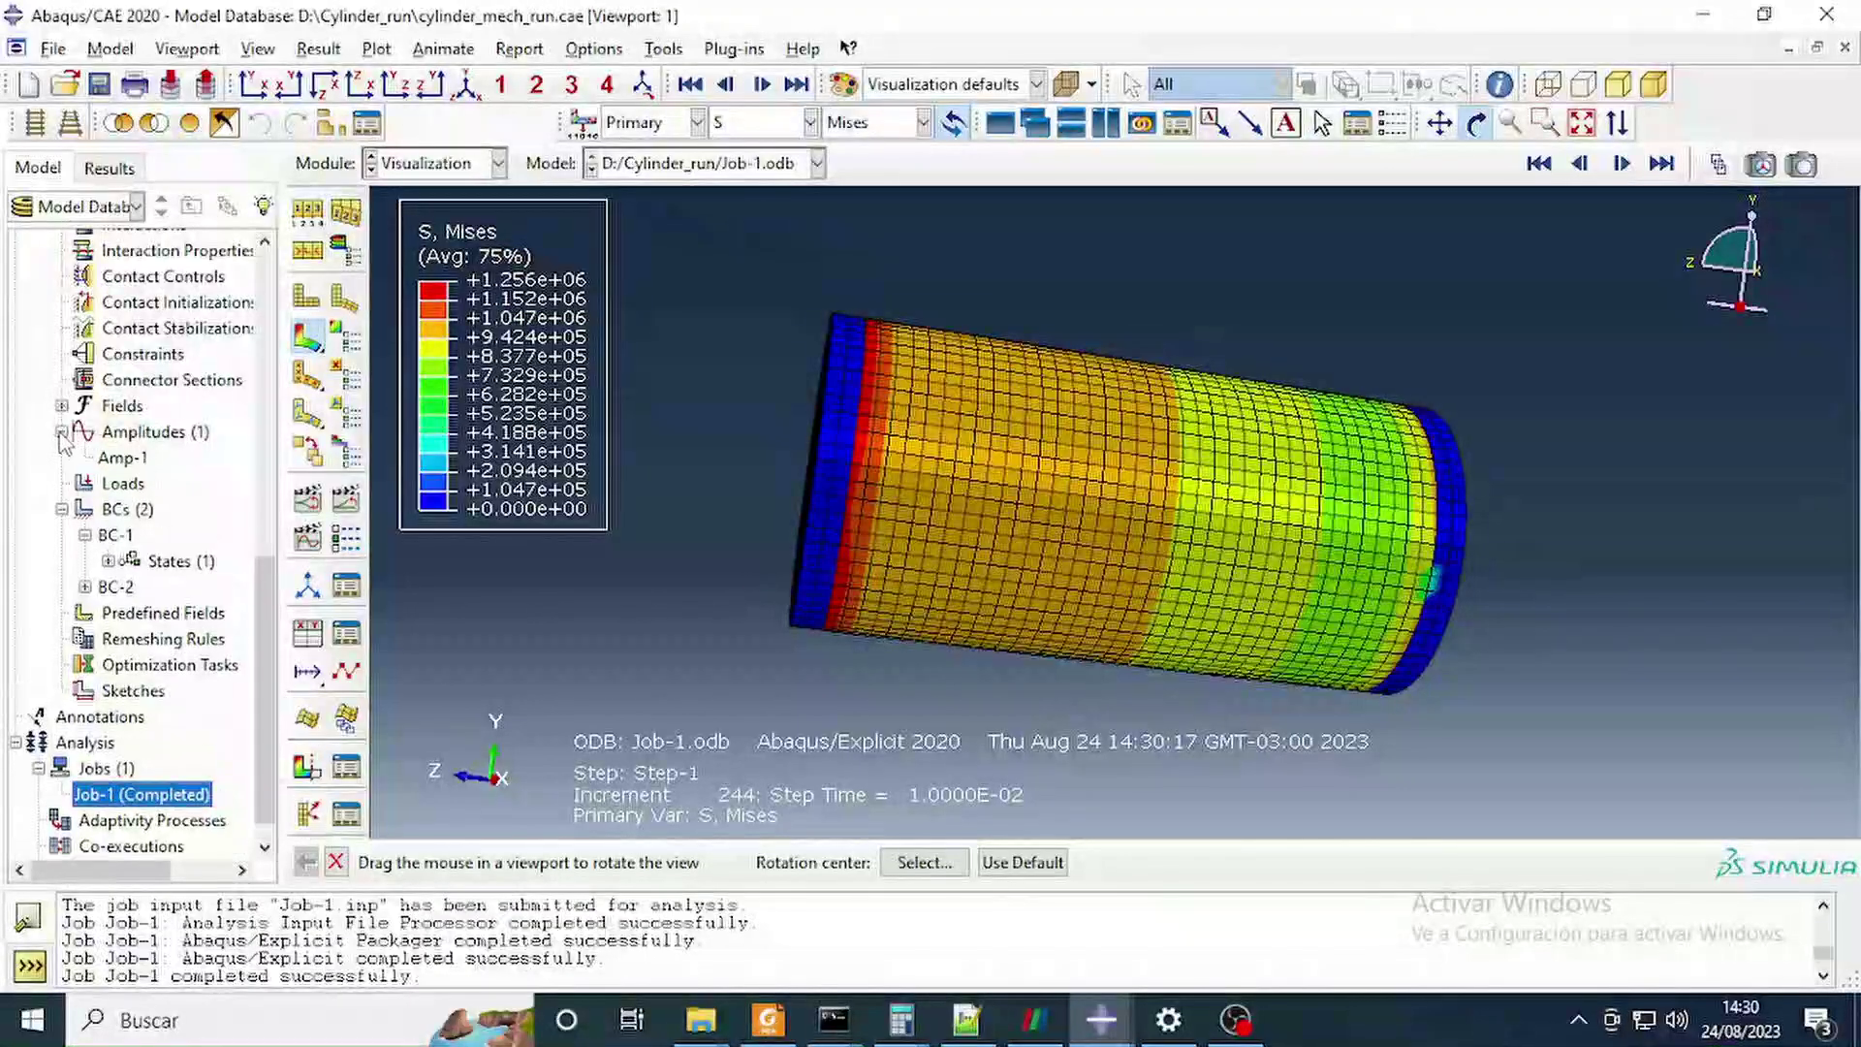
double_click(122, 458)
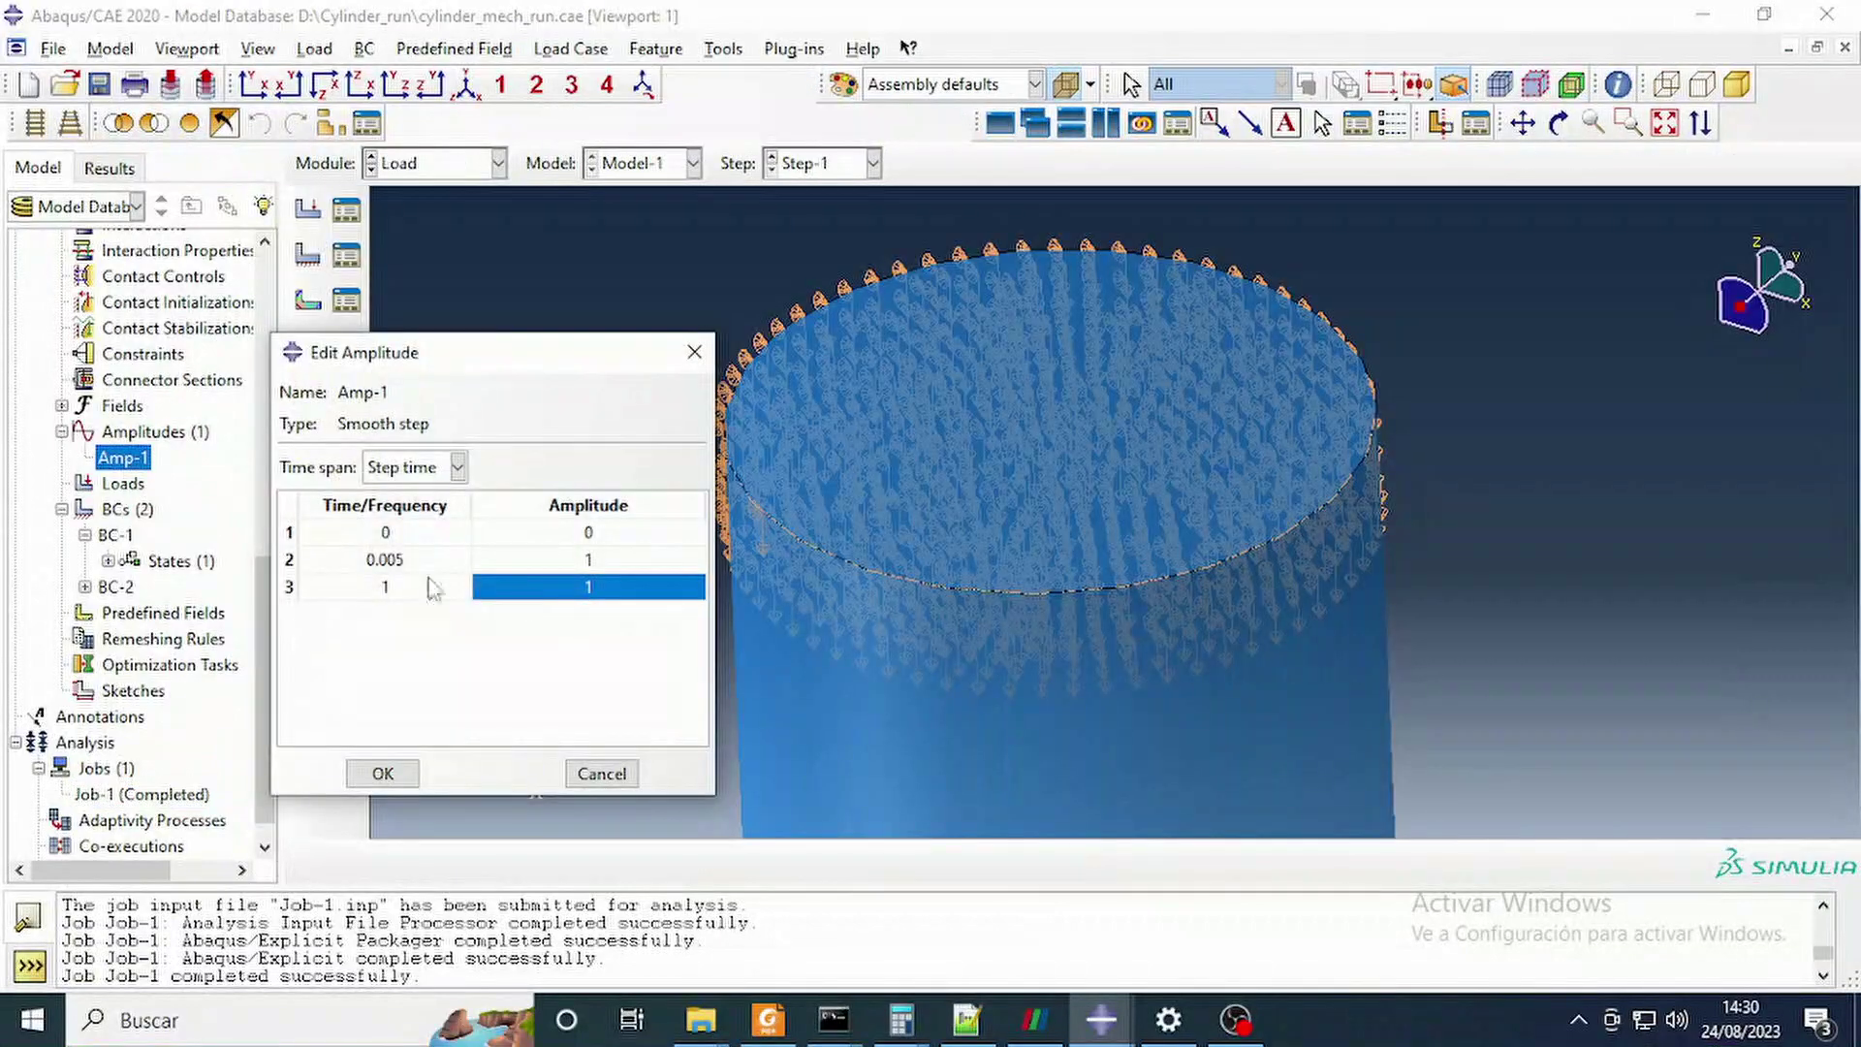
left_click(383, 773)
Check the V3 velocity and amplitude of boundary condition BC-2 against the compression test loading in the thesis PDF.
left_click(116, 588)
right_click(115, 587)
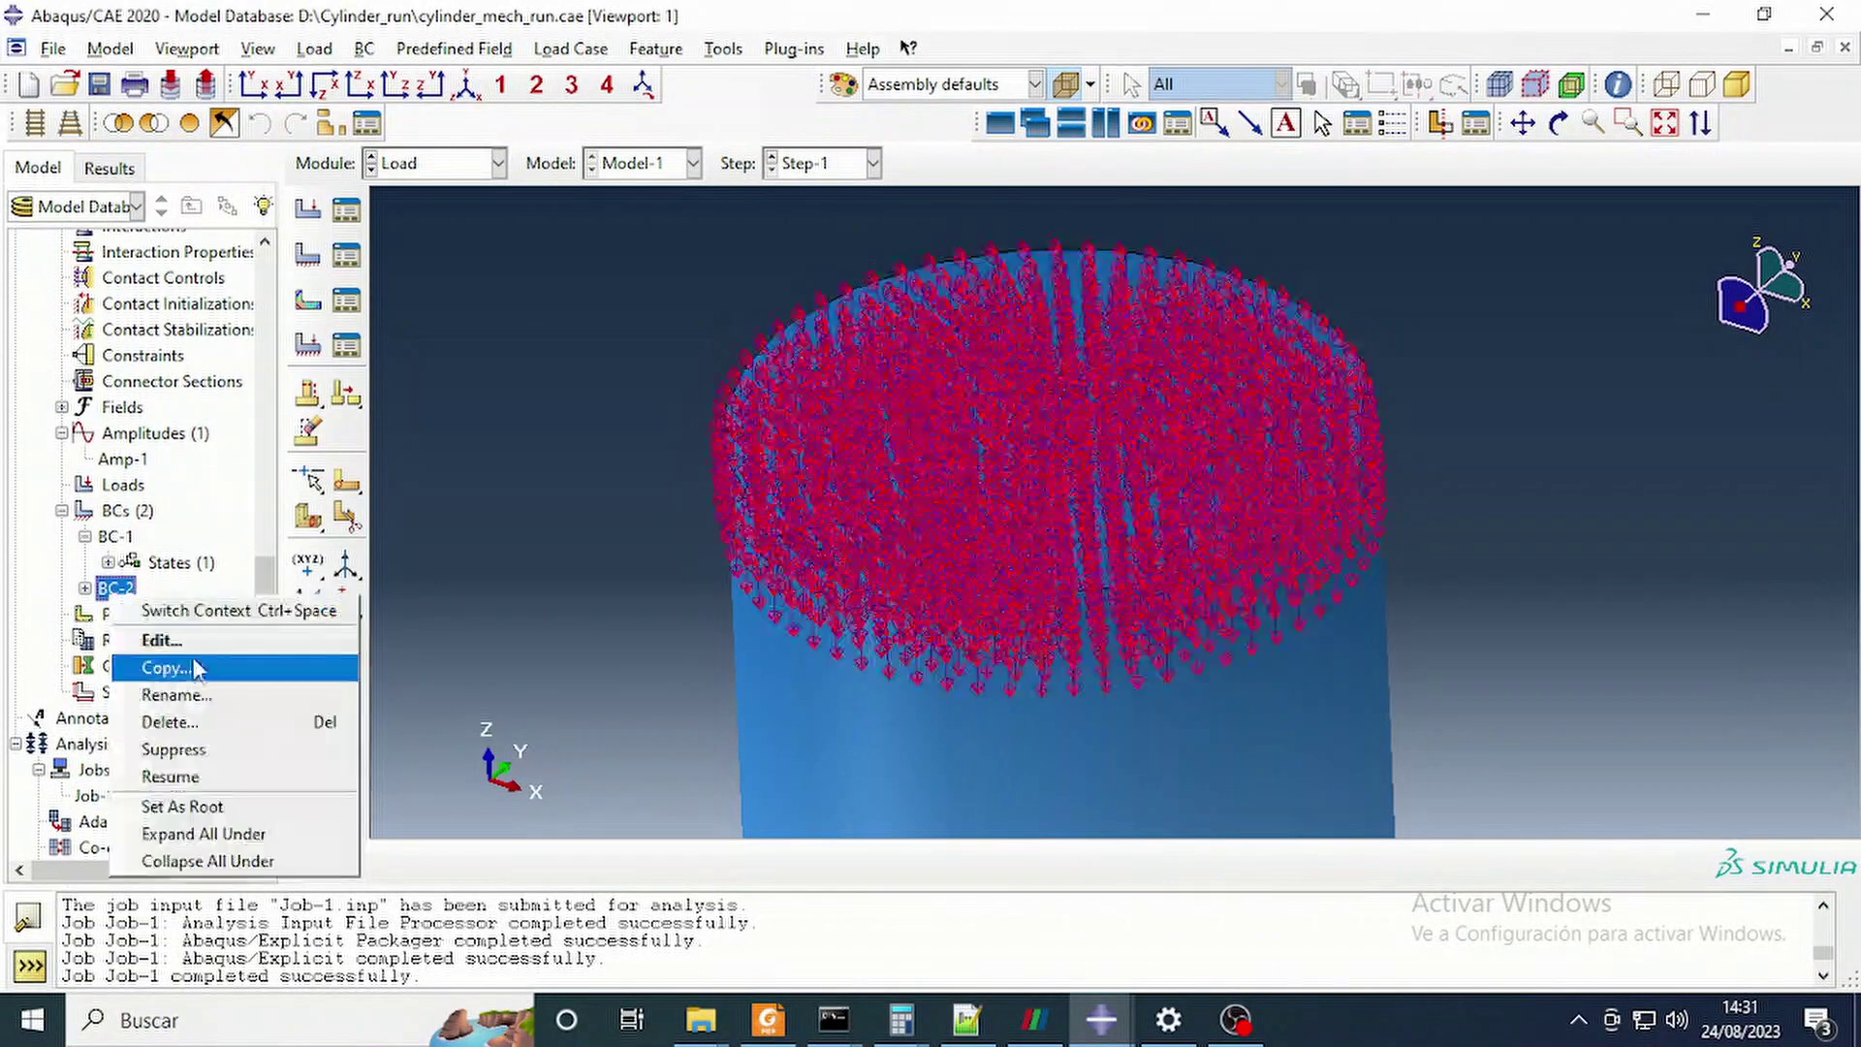
left_click(161, 639)
key("alt+Tab")
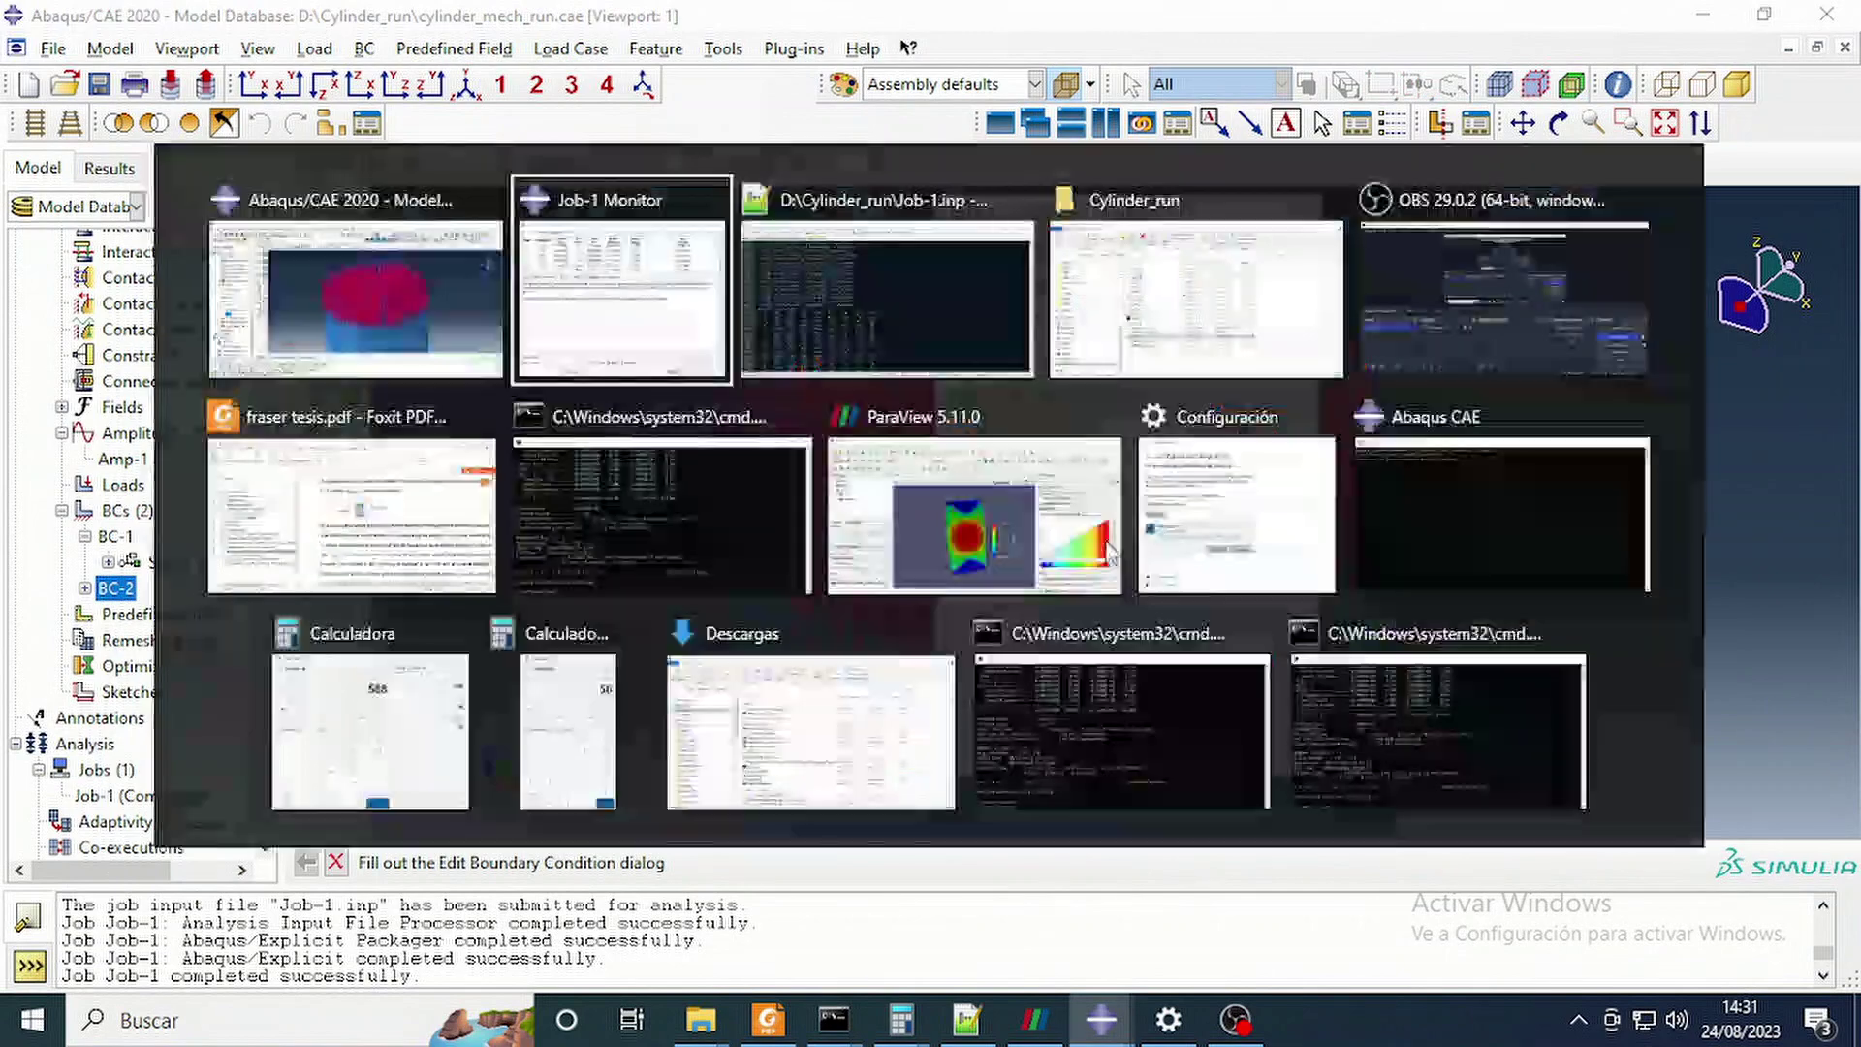
key("alt+Tab")
key("alt+Tab")
key("alt+Tab")
key("alt+Tab")
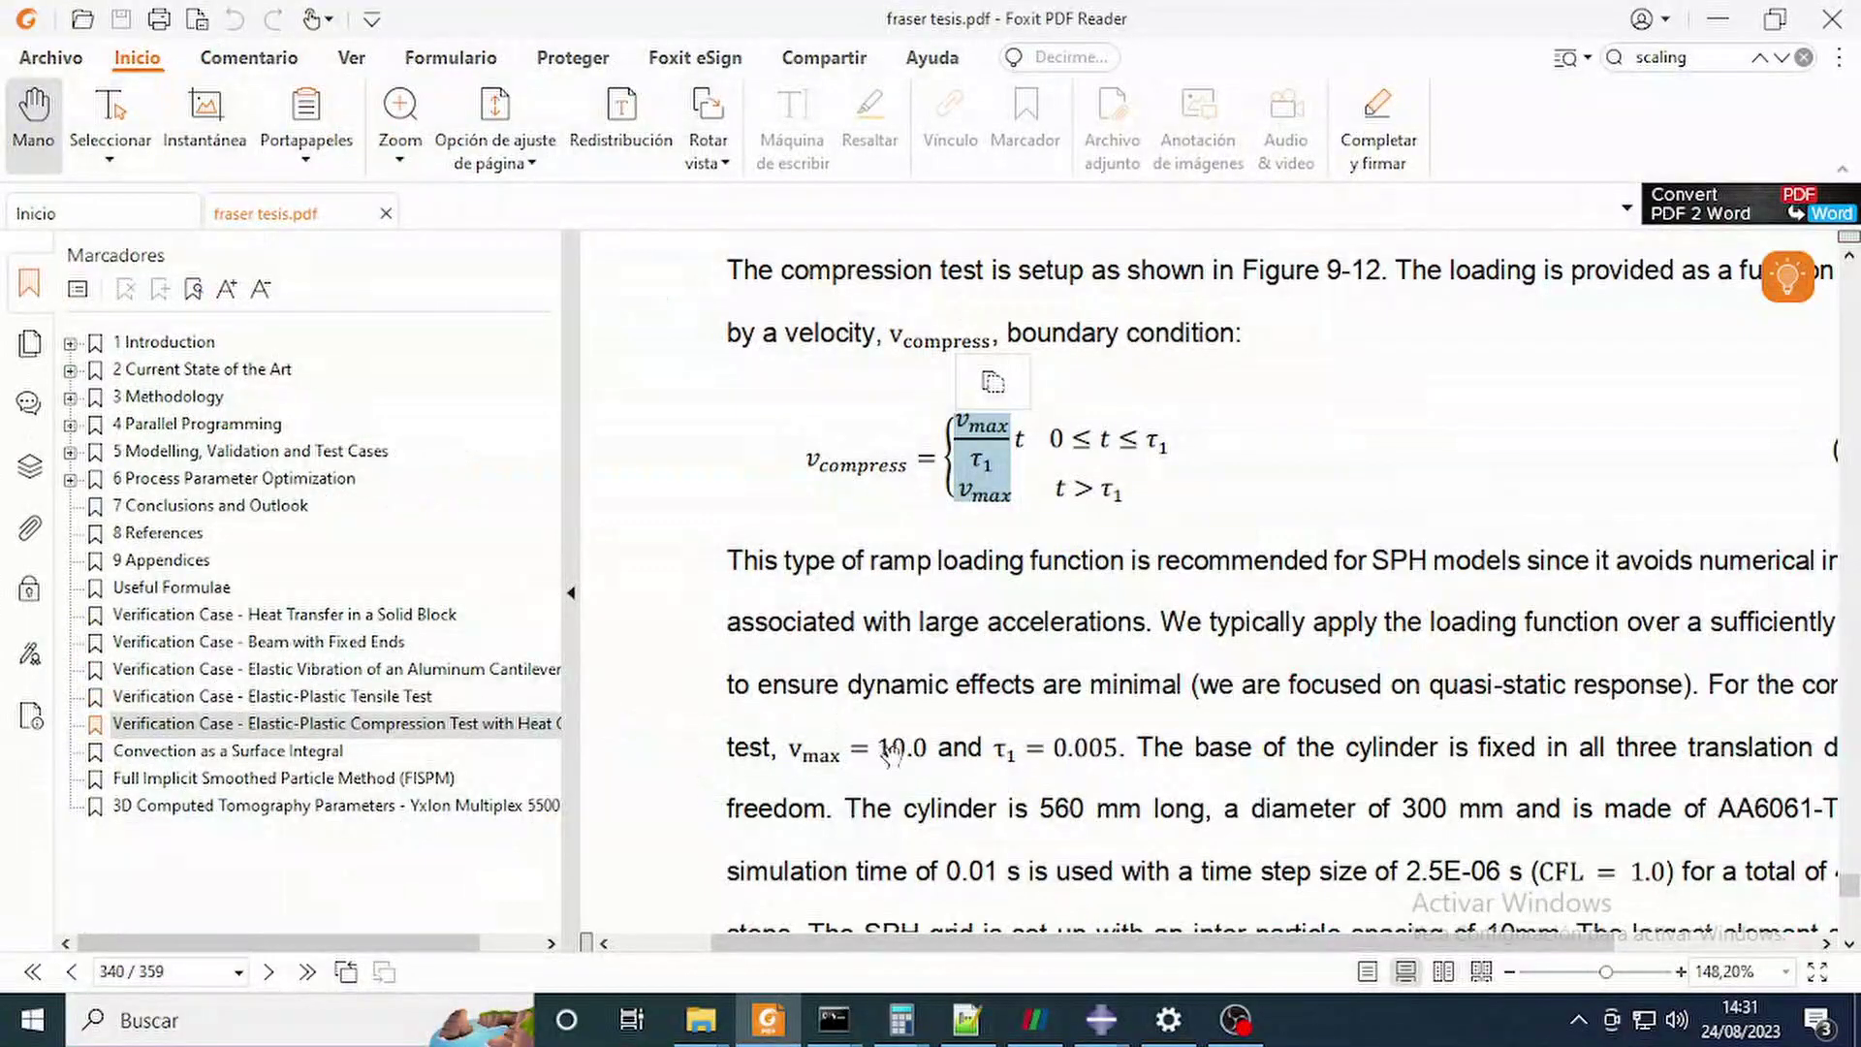
key("alt+Tab")
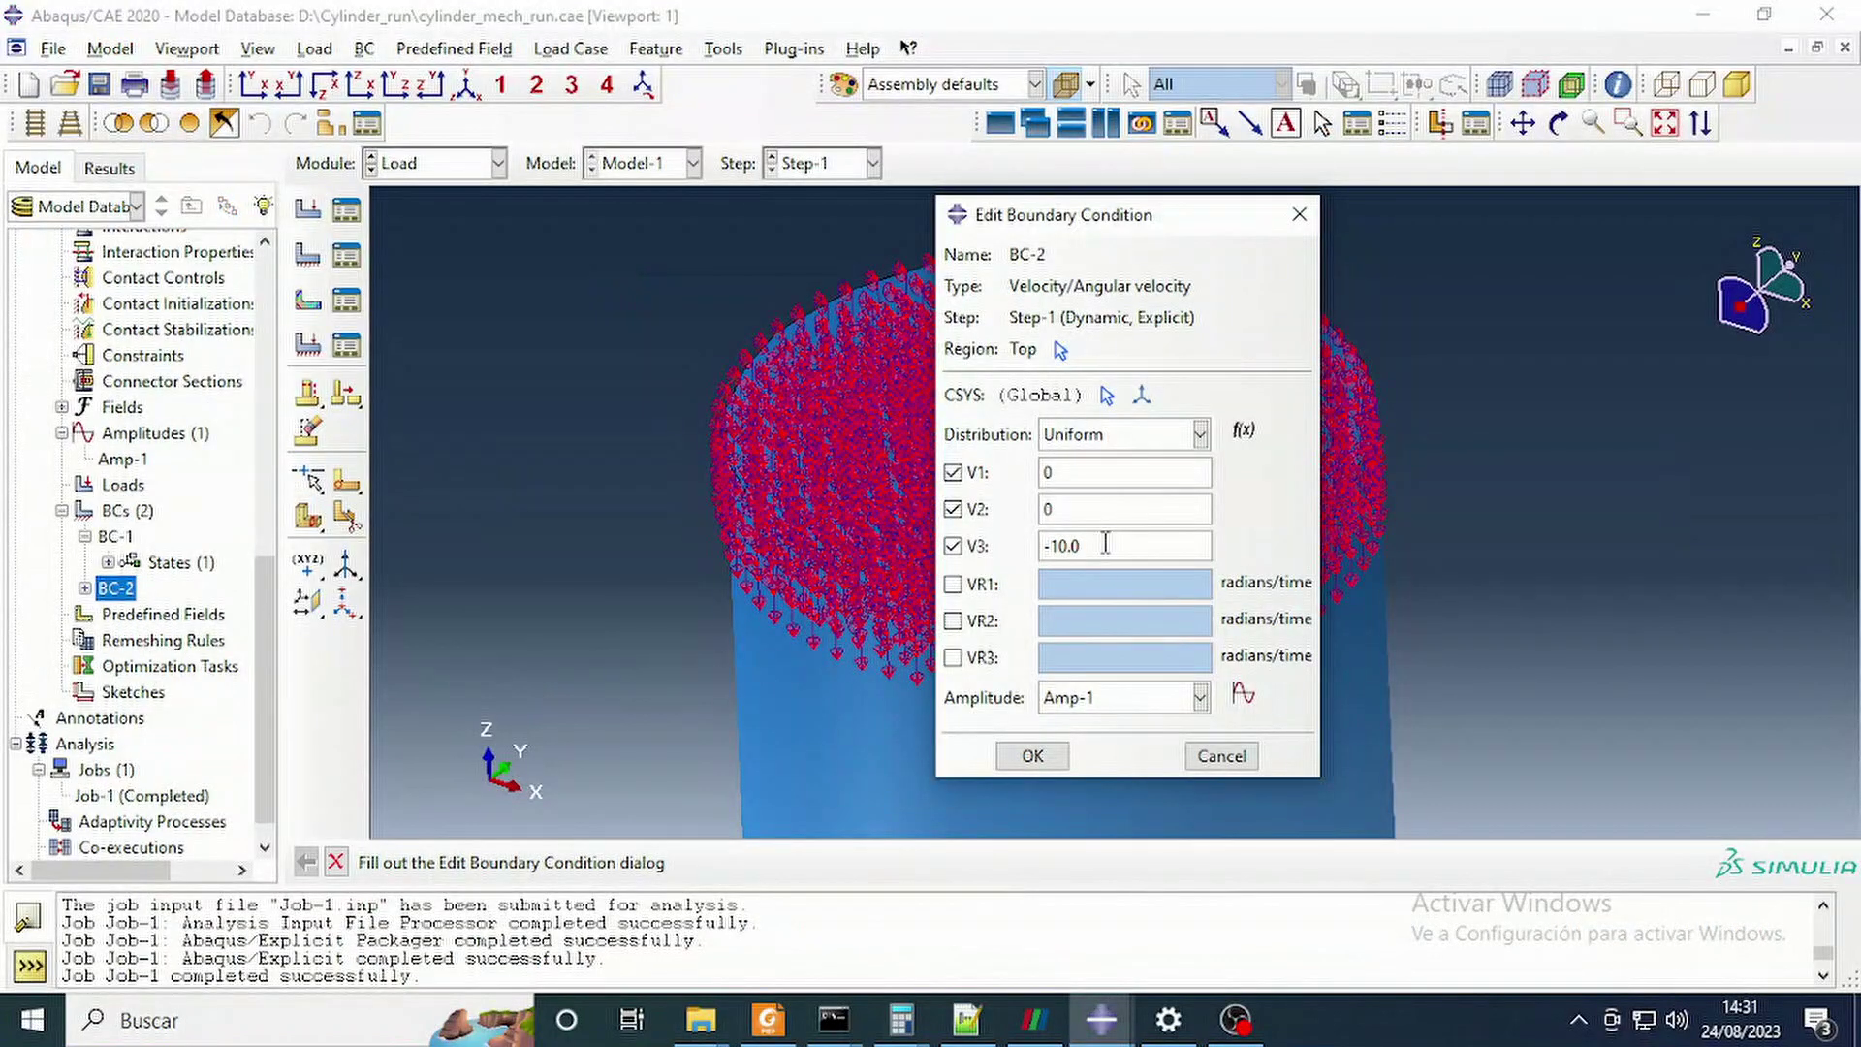
left_click(1054, 761)
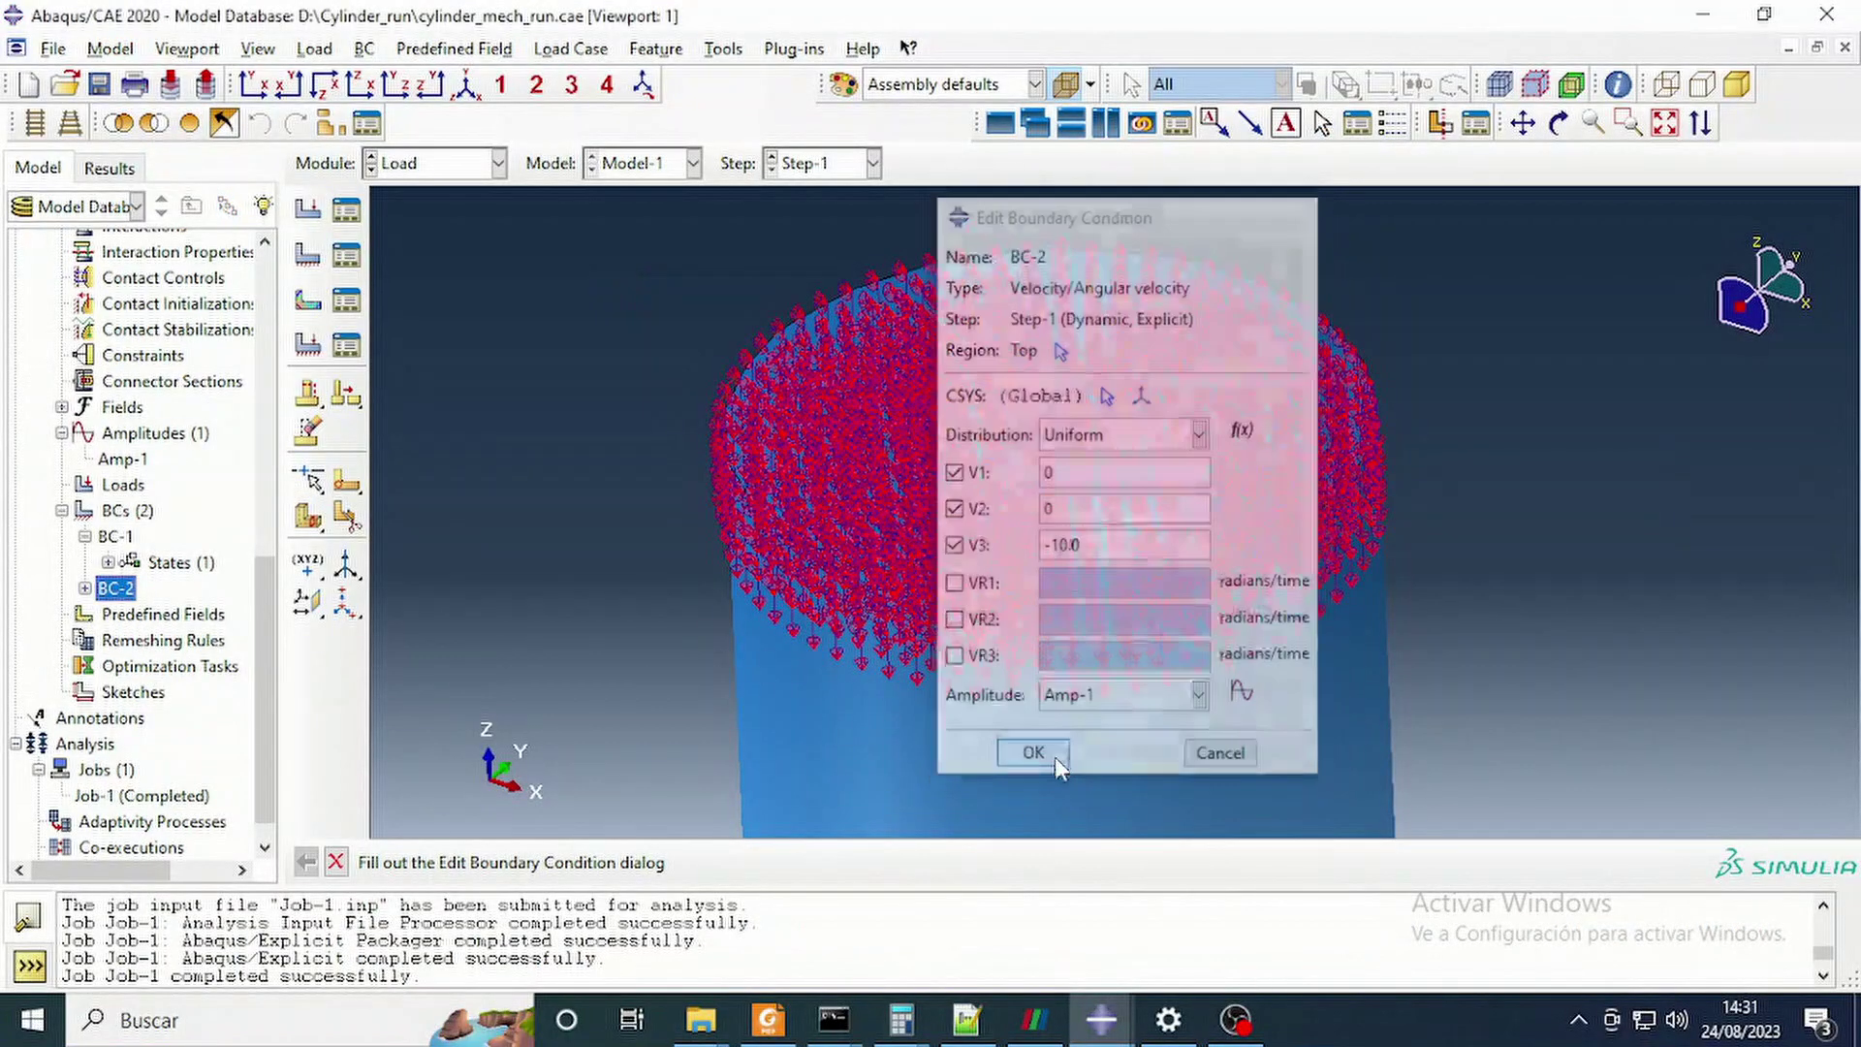
Save the model database and resubmit Job-1 for analysis.
left_click(99, 85)
scroll(211, 581, "down", 1)
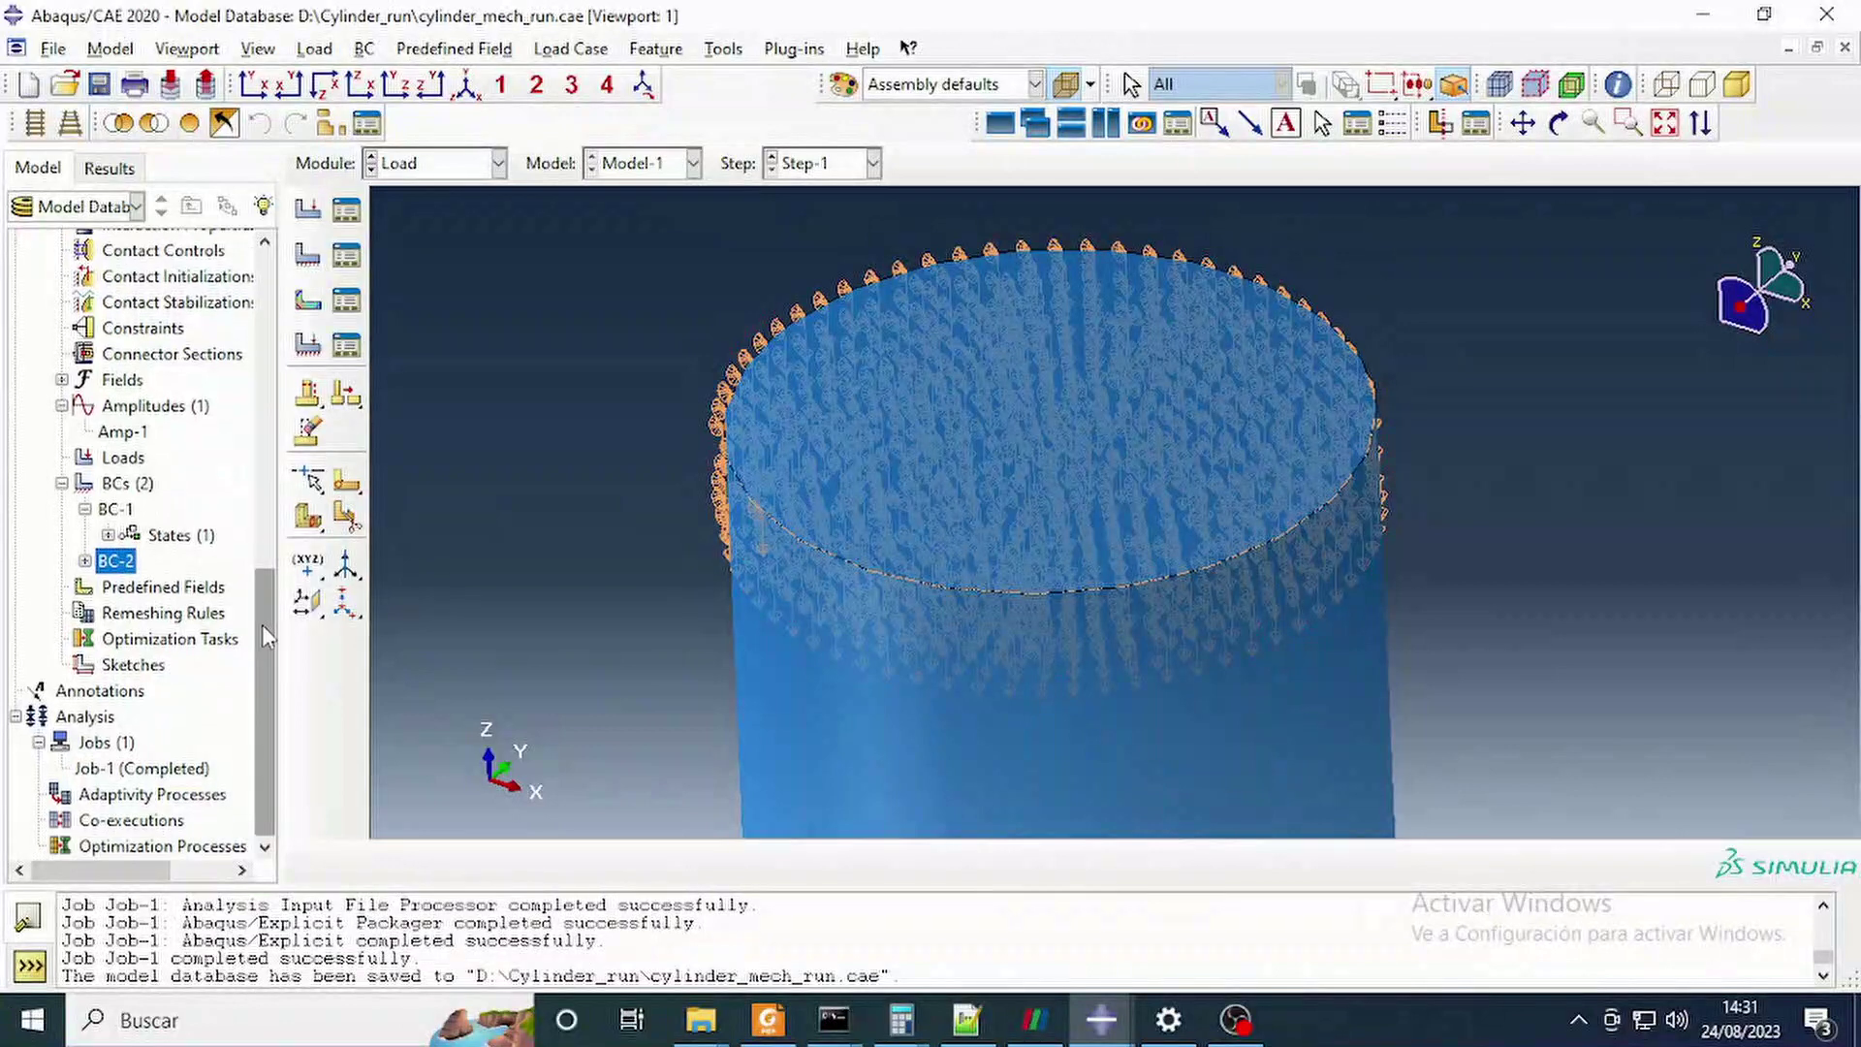
right_click(111, 771)
left_click(165, 837)
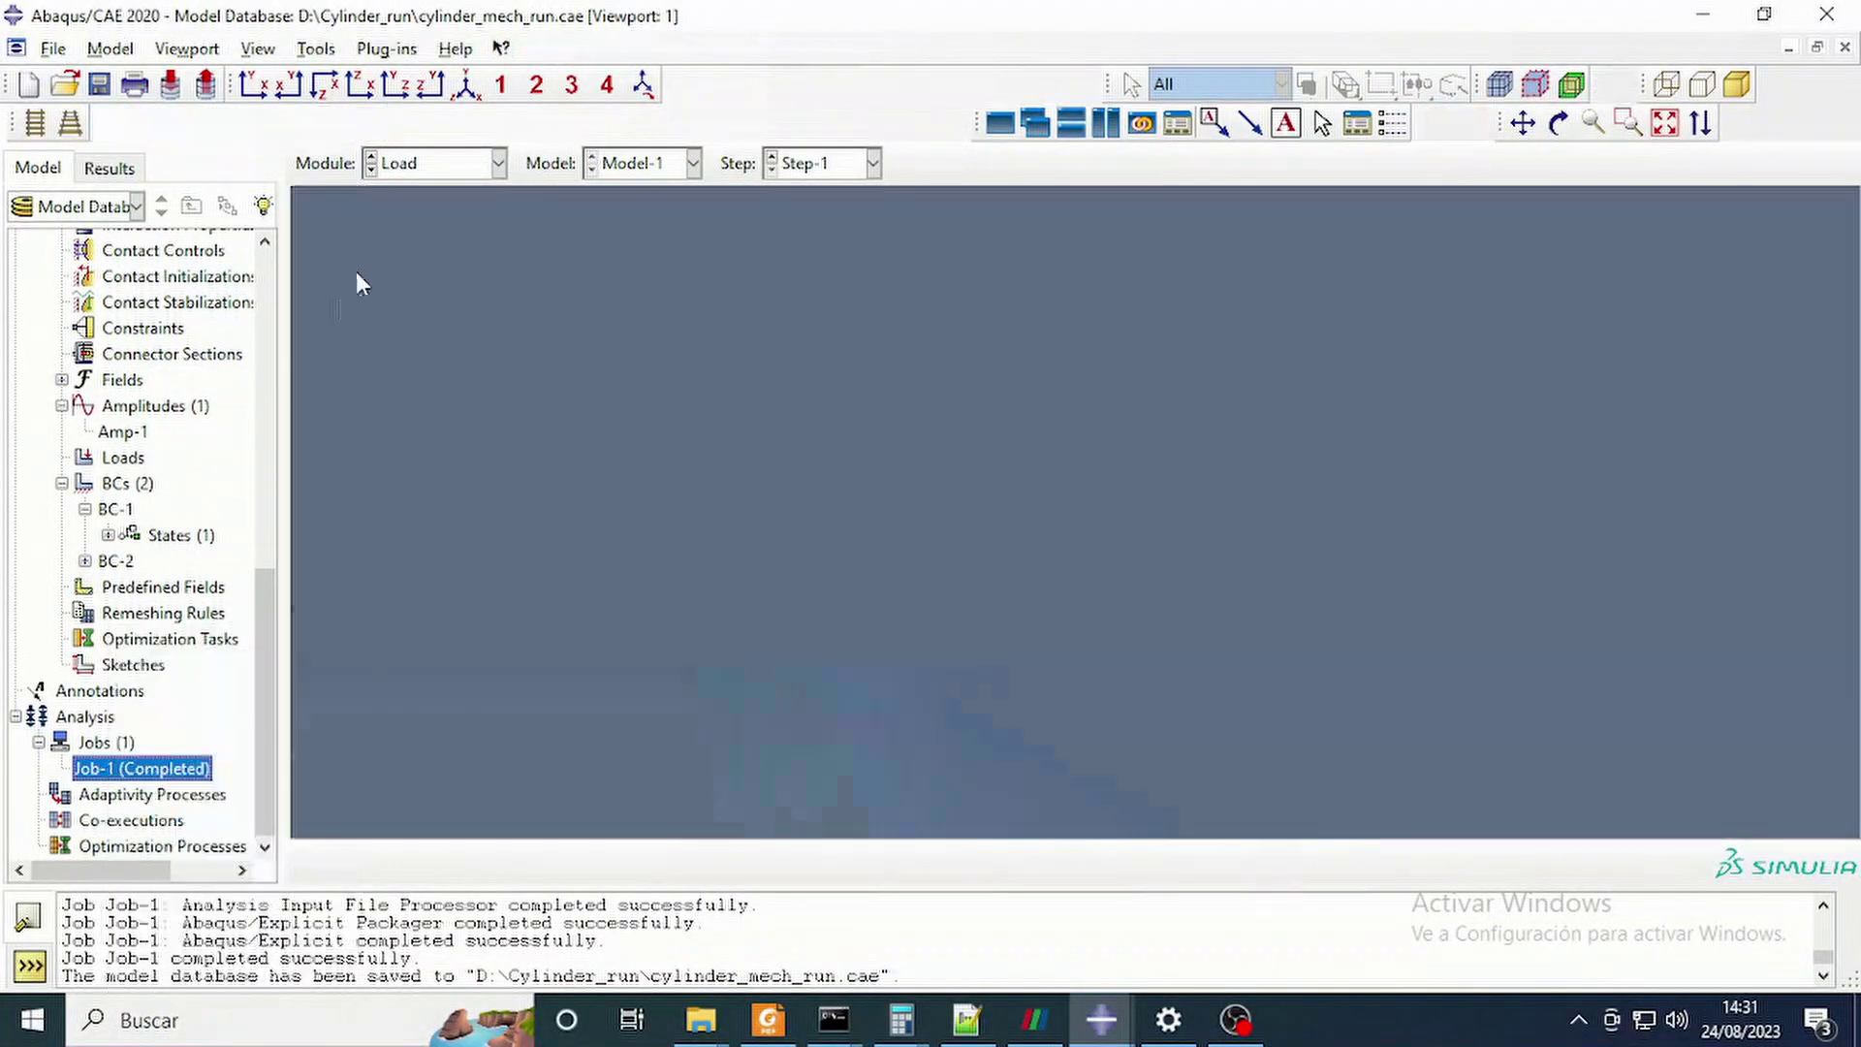
left_click(87, 565)
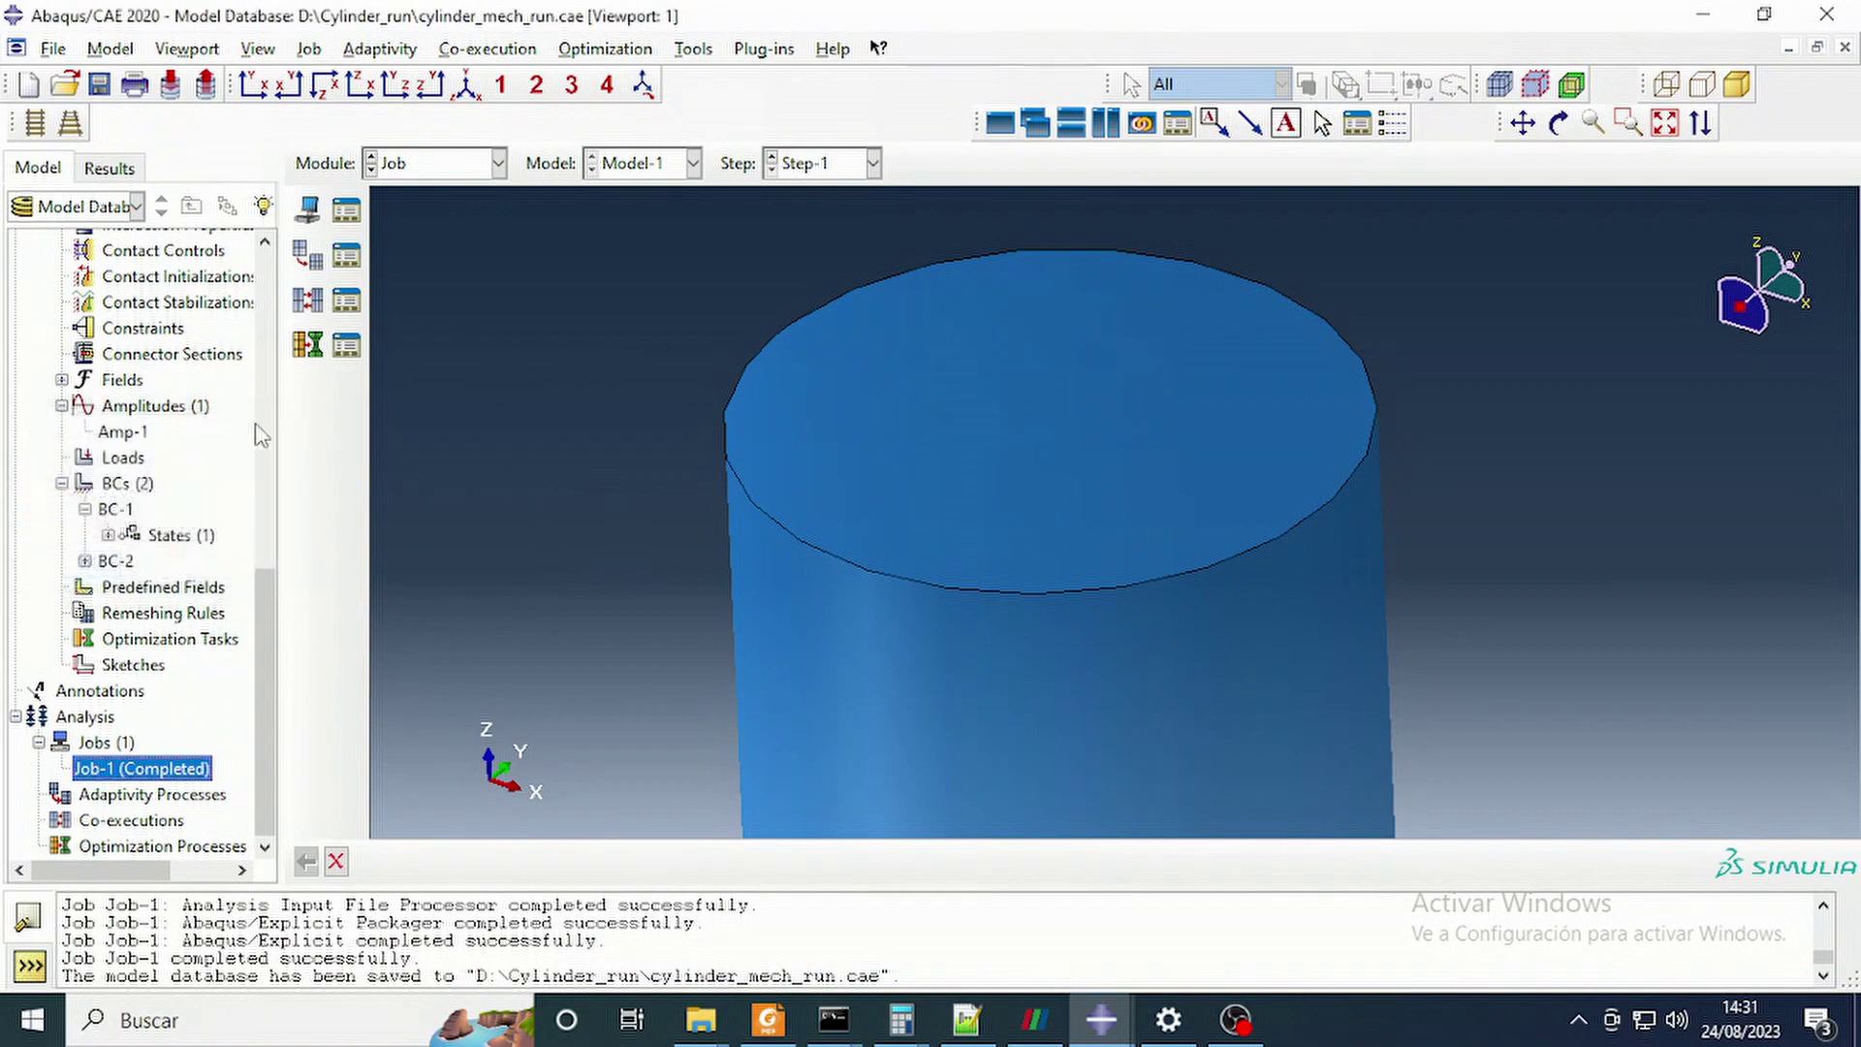
Check the Job-1 files in the Cylinder_run folder in File Explorer and return to Abaqus/CAE.
left_click(1236, 1020)
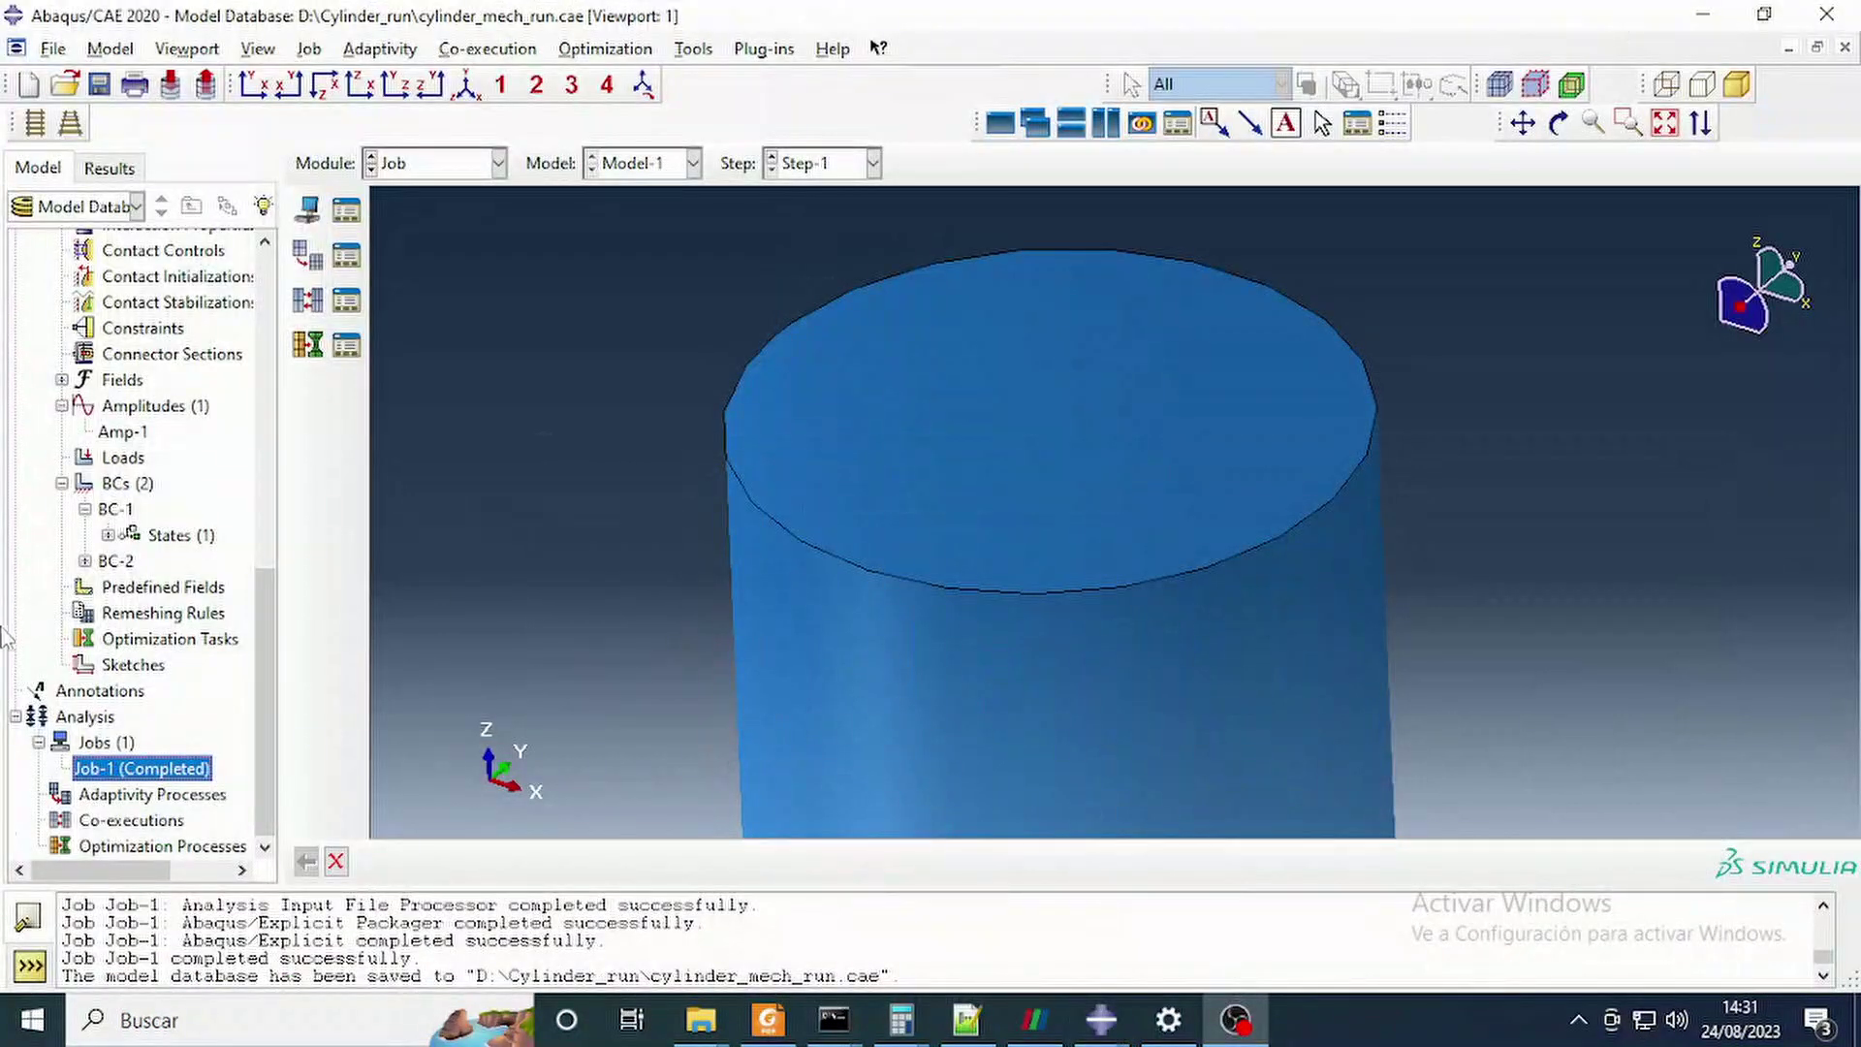
mouse_move(701, 1019)
left_click(547, 892)
left_click(643, 648)
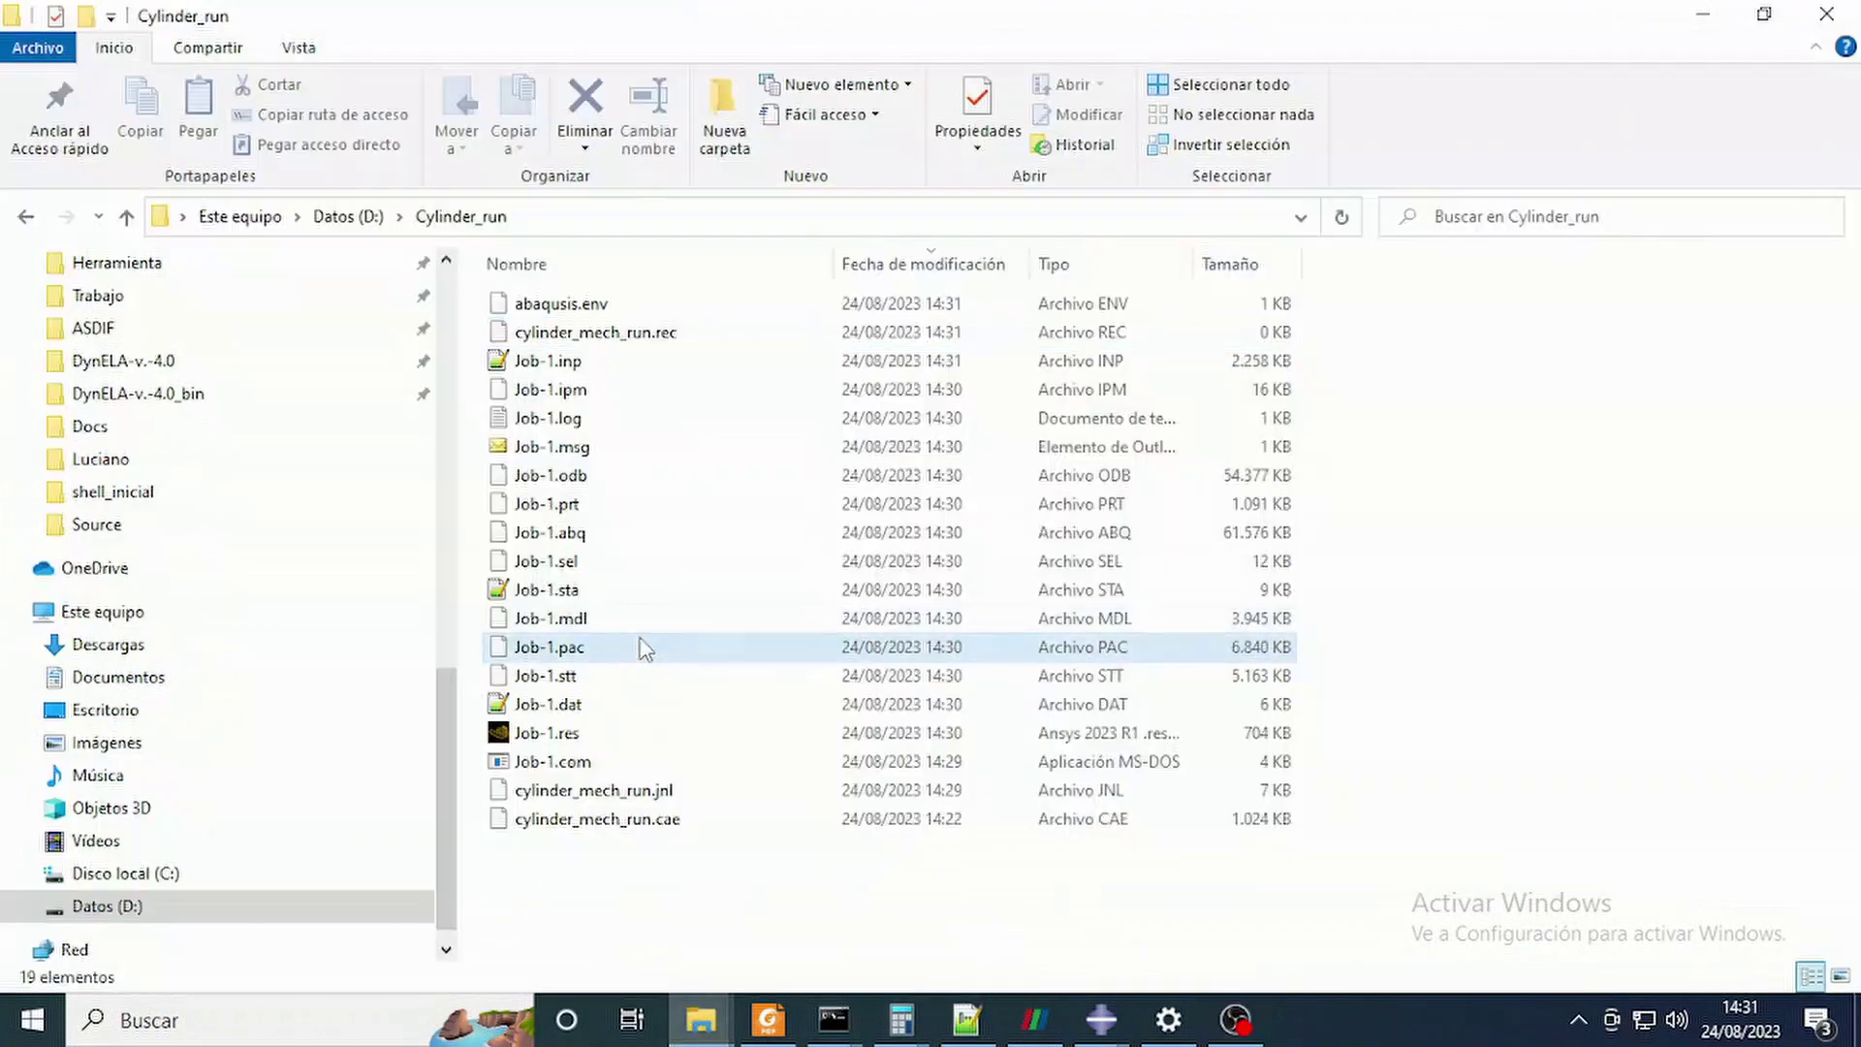
left_click(595, 508)
key("alt+Tab")
key("alt+Tab")
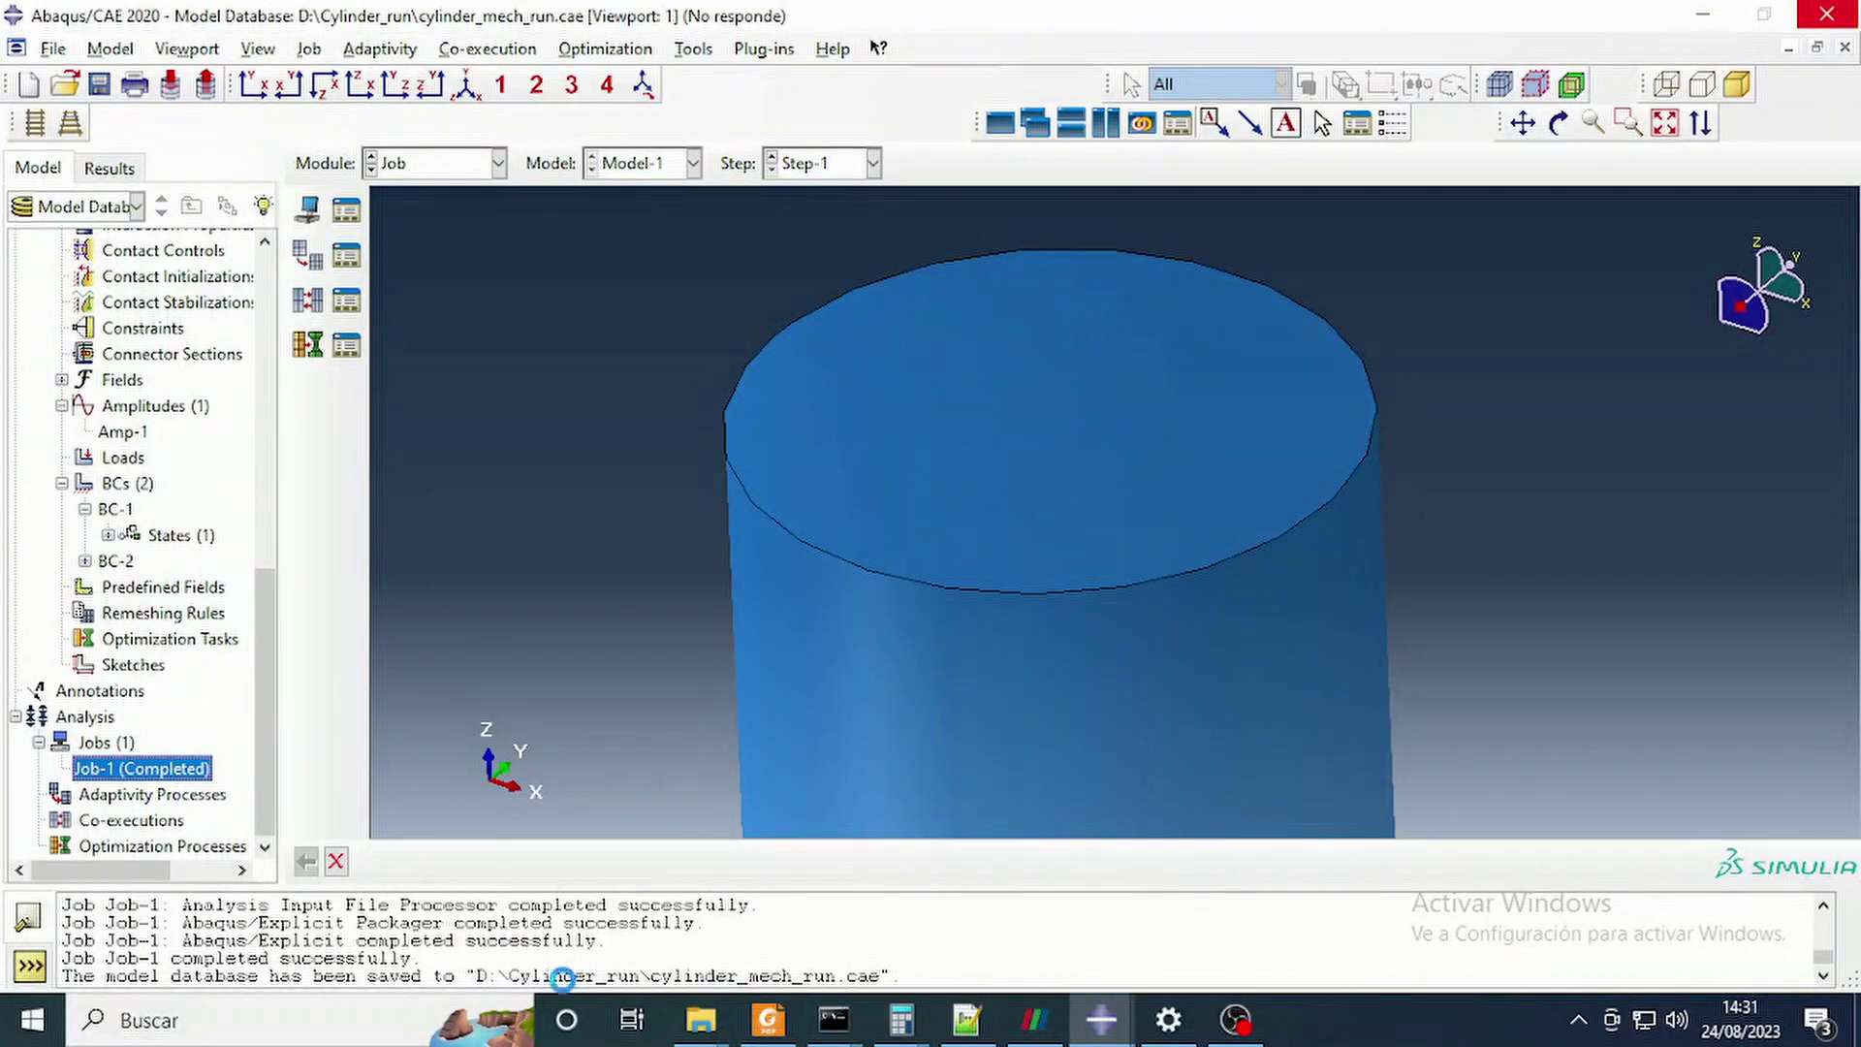
Open the monitor for the resubmitted Job-1 and examine its log.
right_click(174, 771)
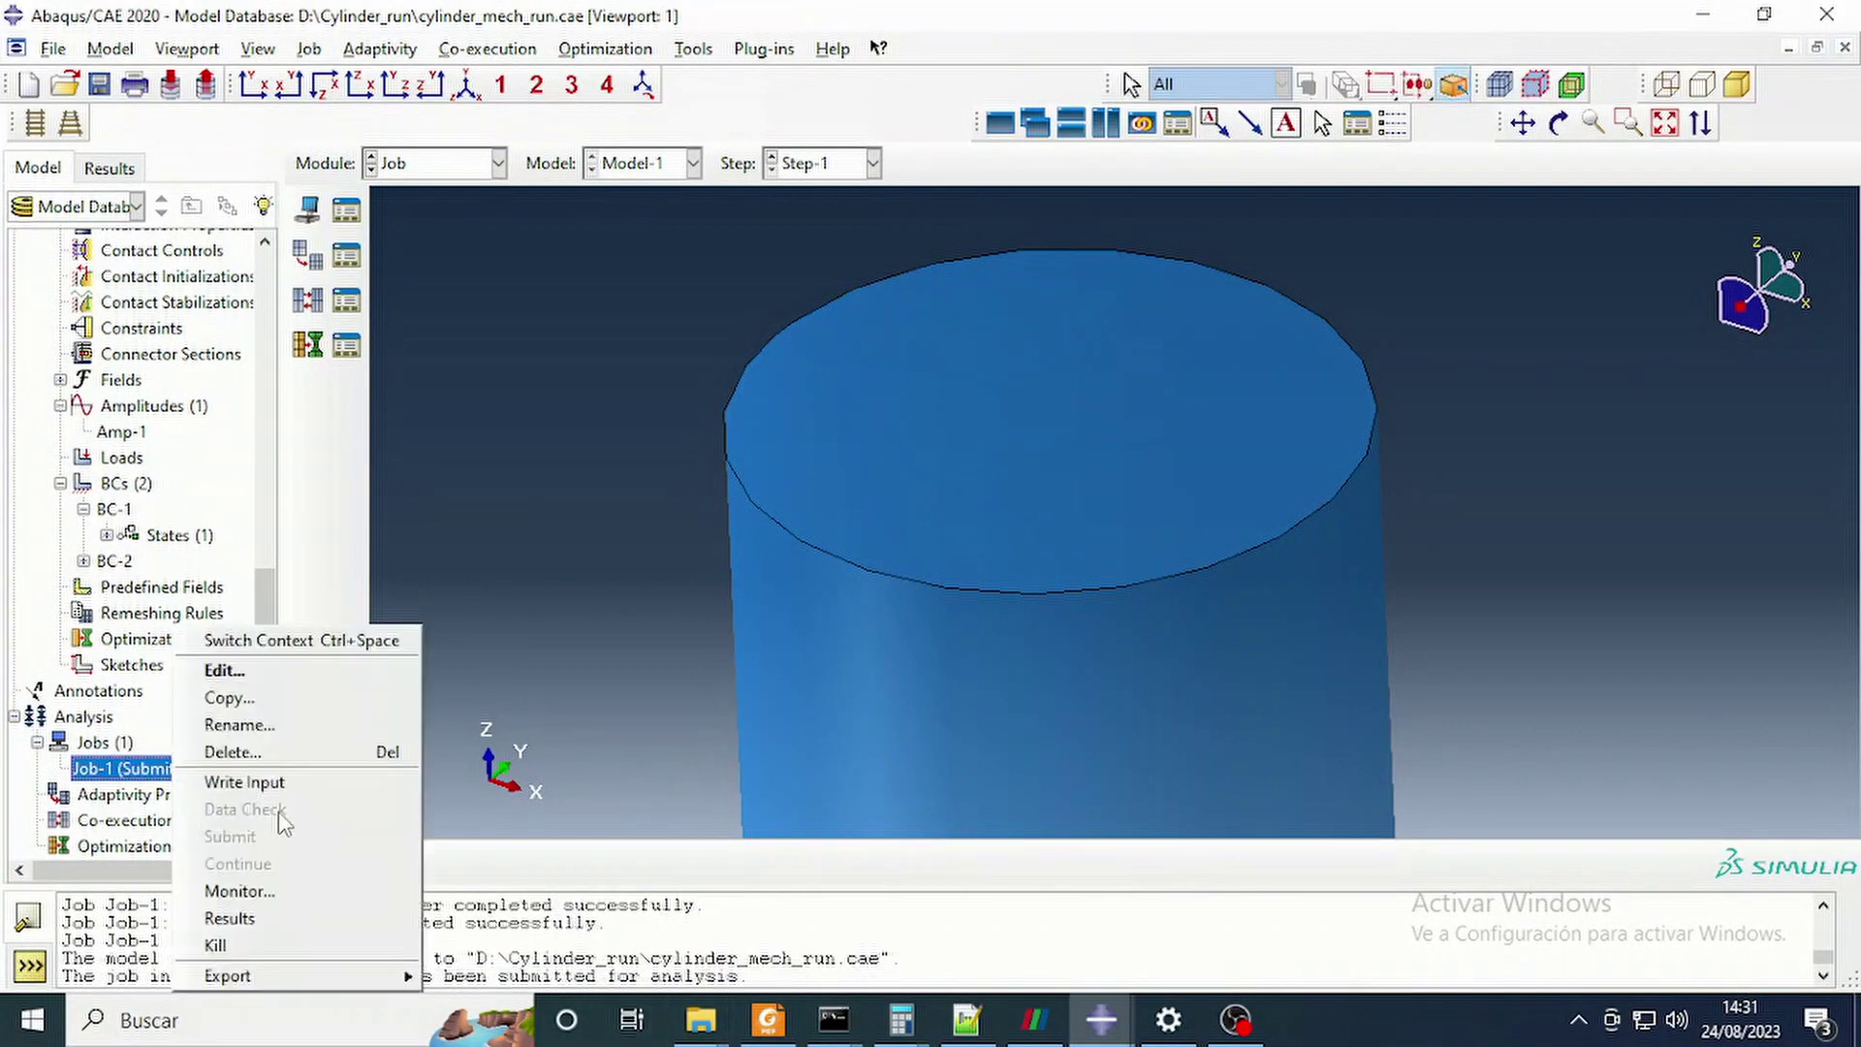
left_click(254, 890)
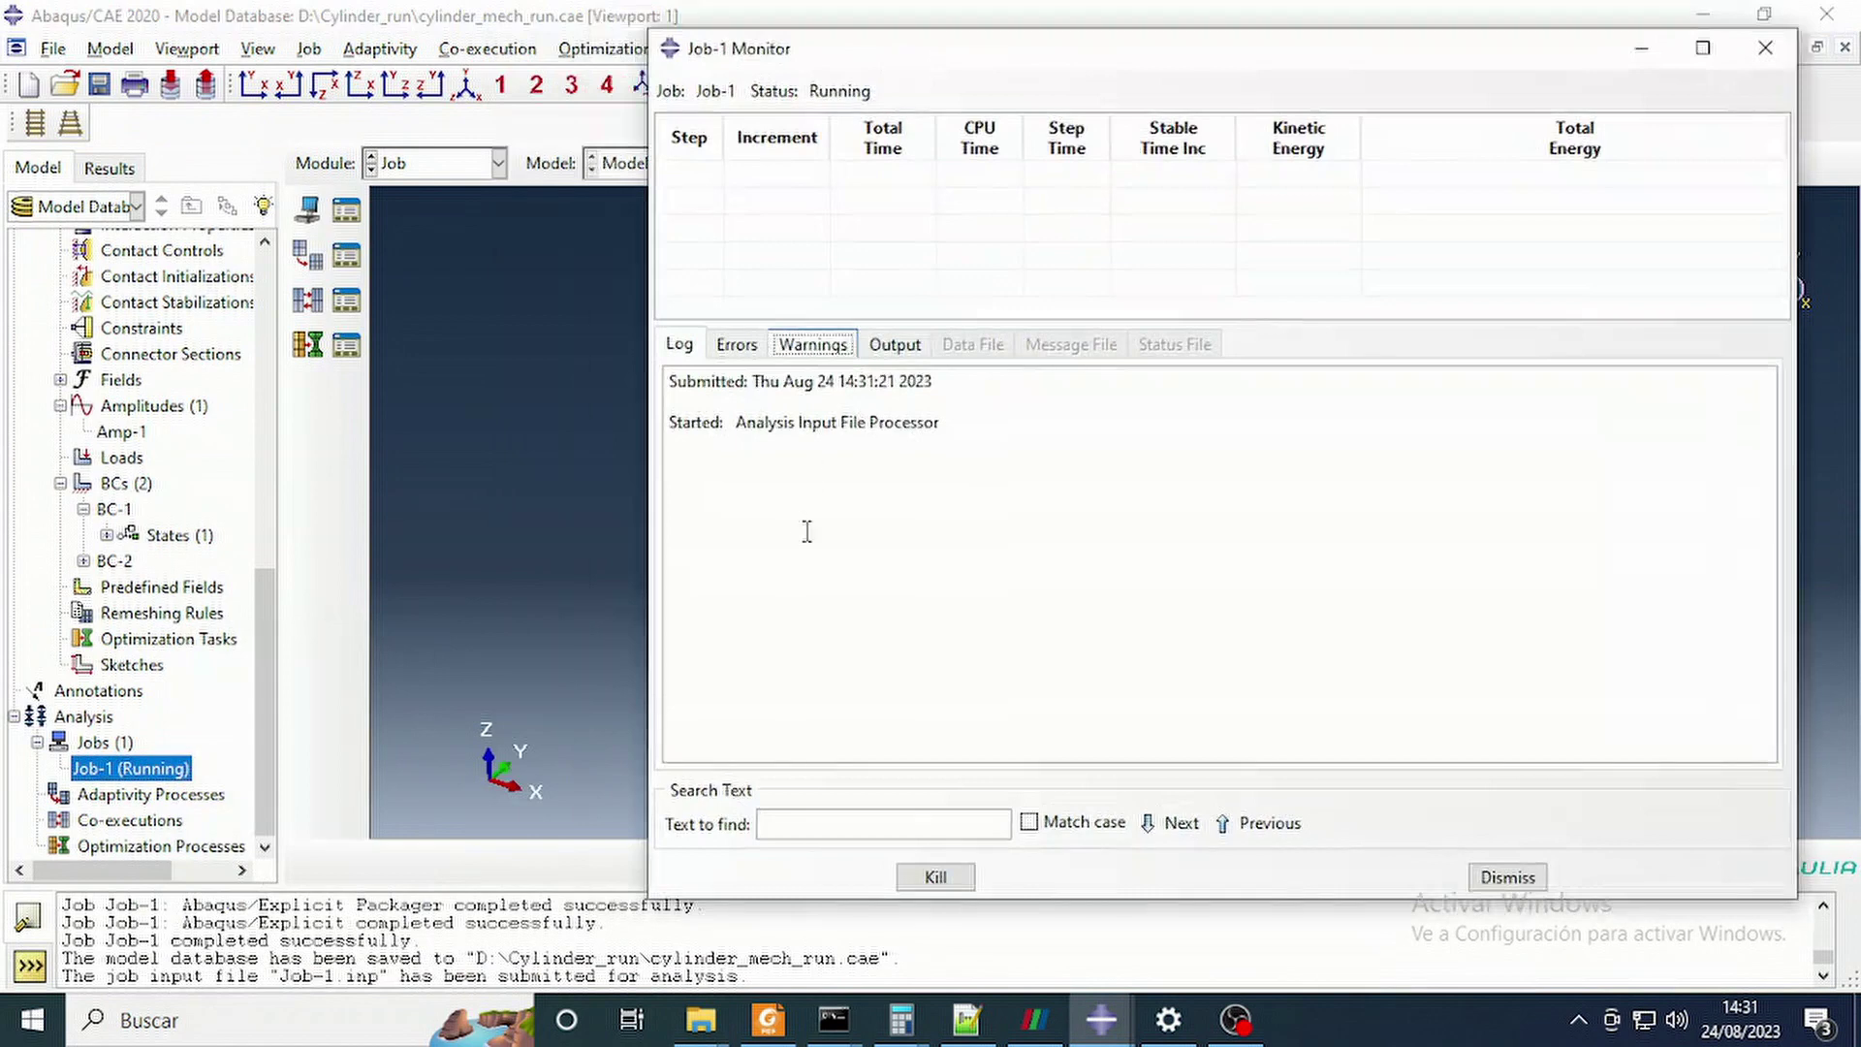
left_click_drag(985, 422, 667, 427)
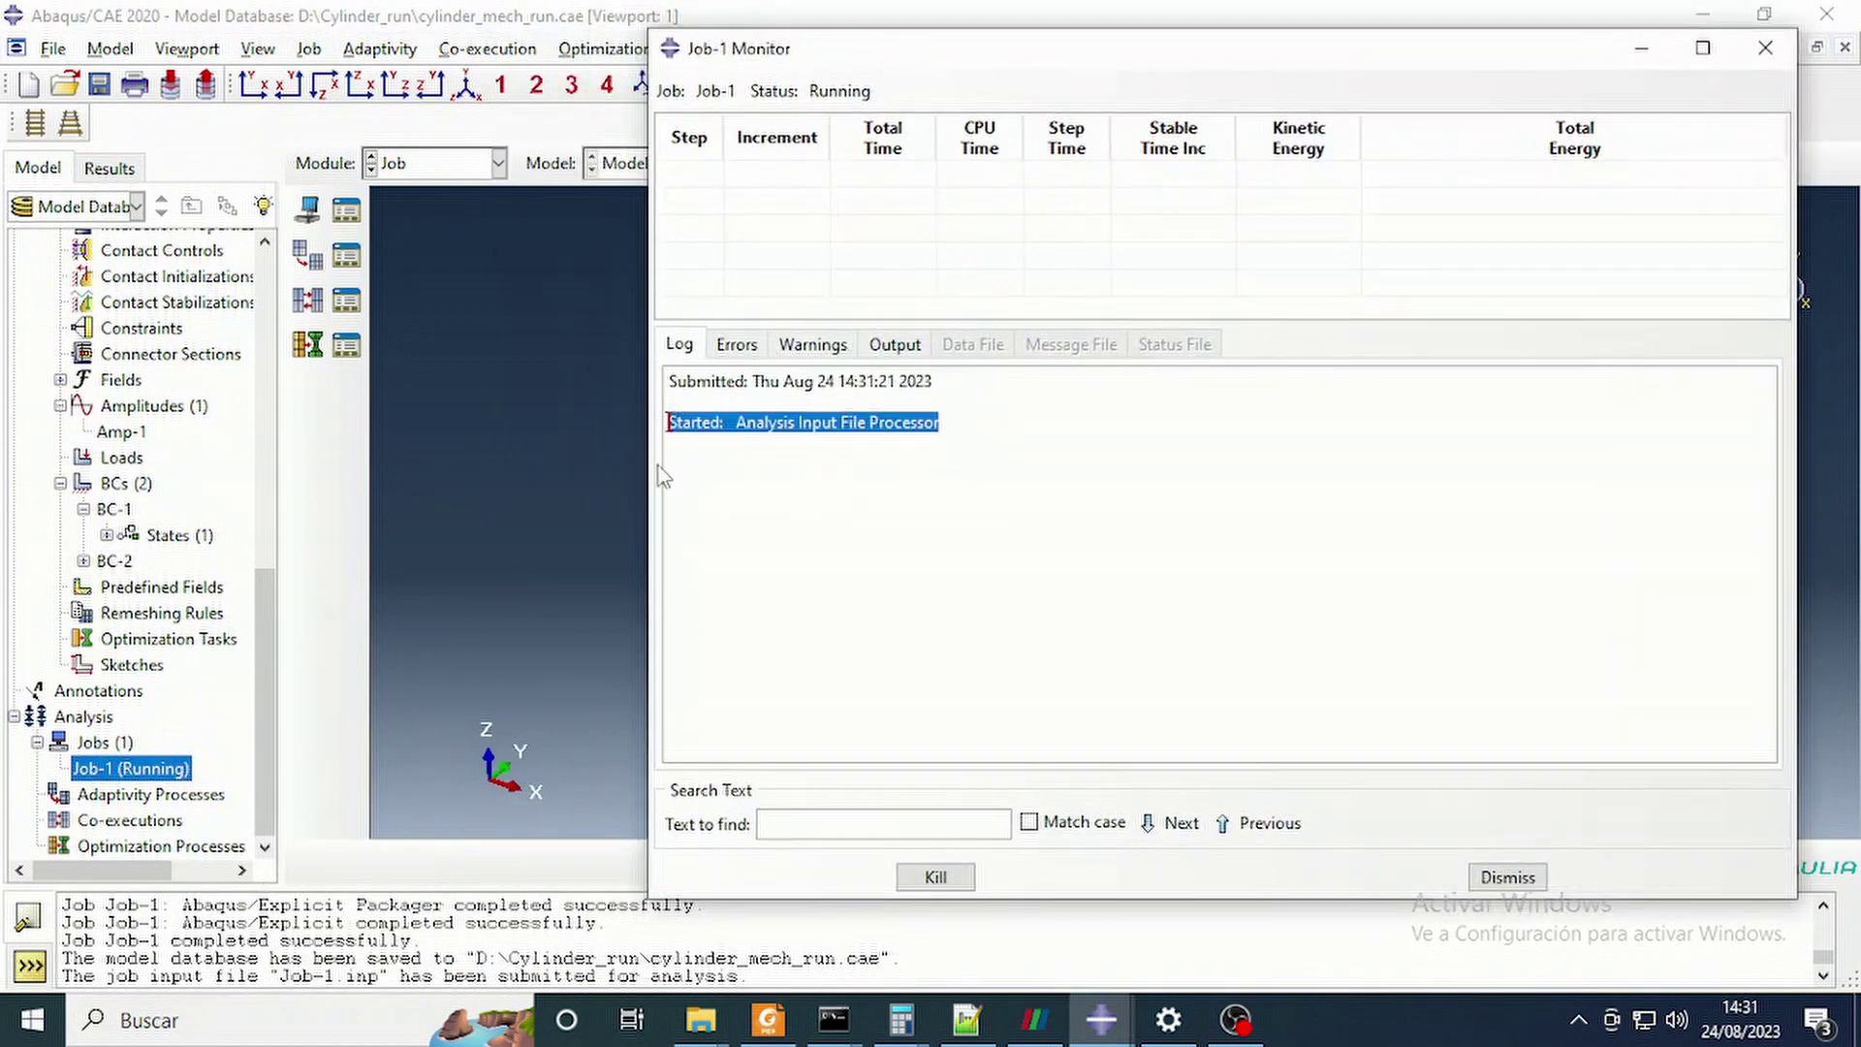
Switch to the Cylinder_run folder in File Explorer, open Job-1.inp in Notepad++ and reload the modified file.
left_click(710, 1012)
left_click(560, 943)
left_click(931, 267)
left_click(931, 267)
left_click(591, 363)
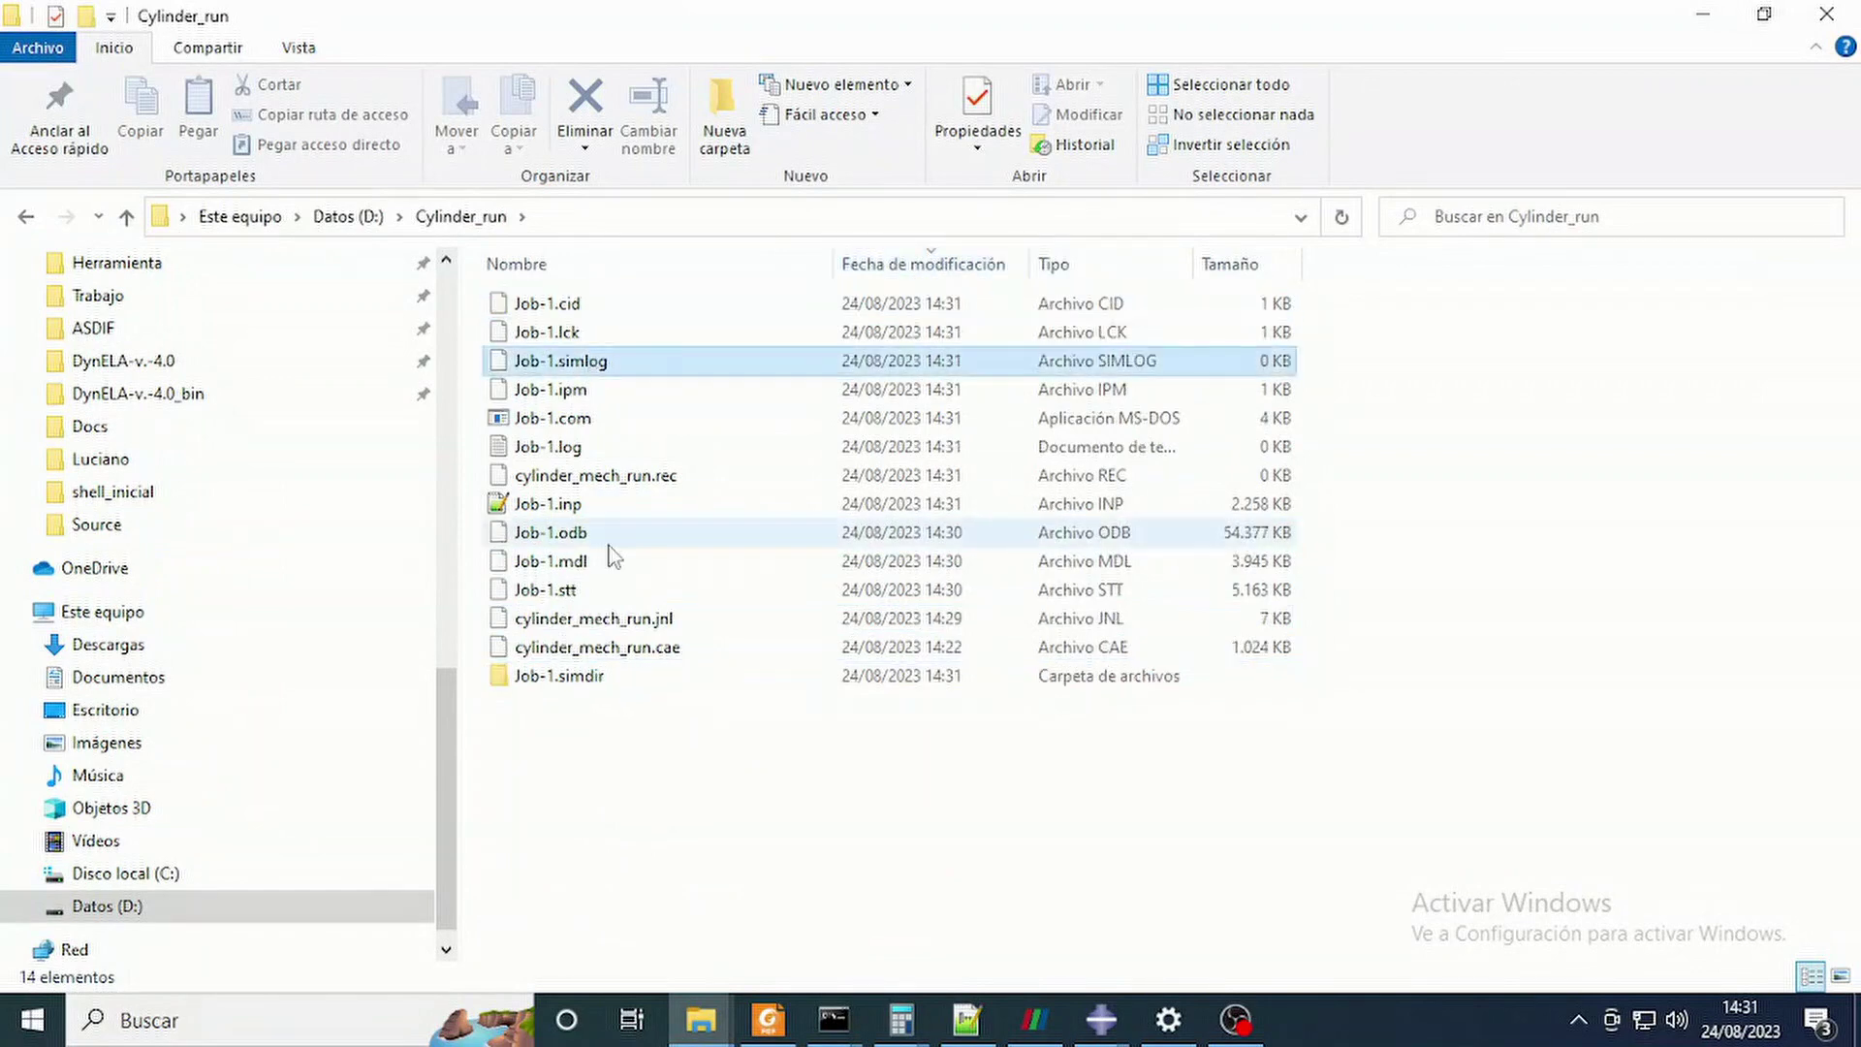
left_click(577, 506)
double_click(576, 512)
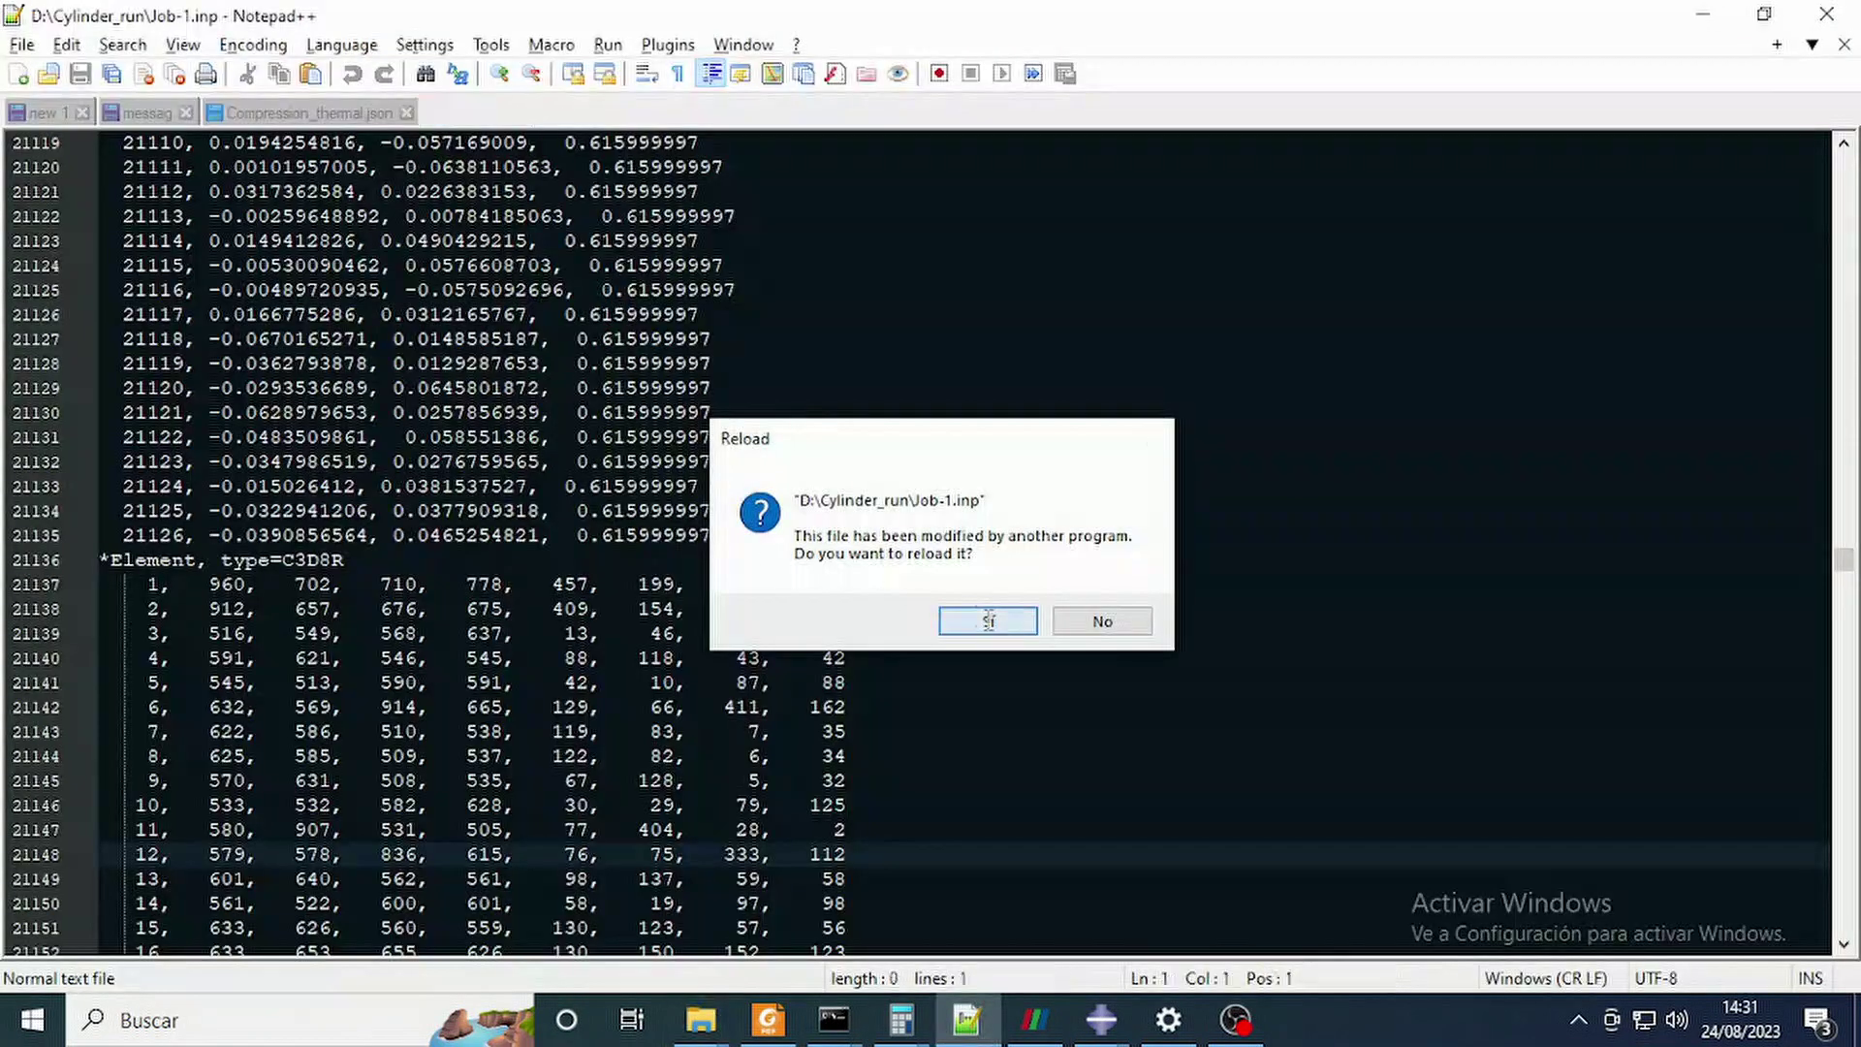
left_click(985, 619)
left_click(409, 438)
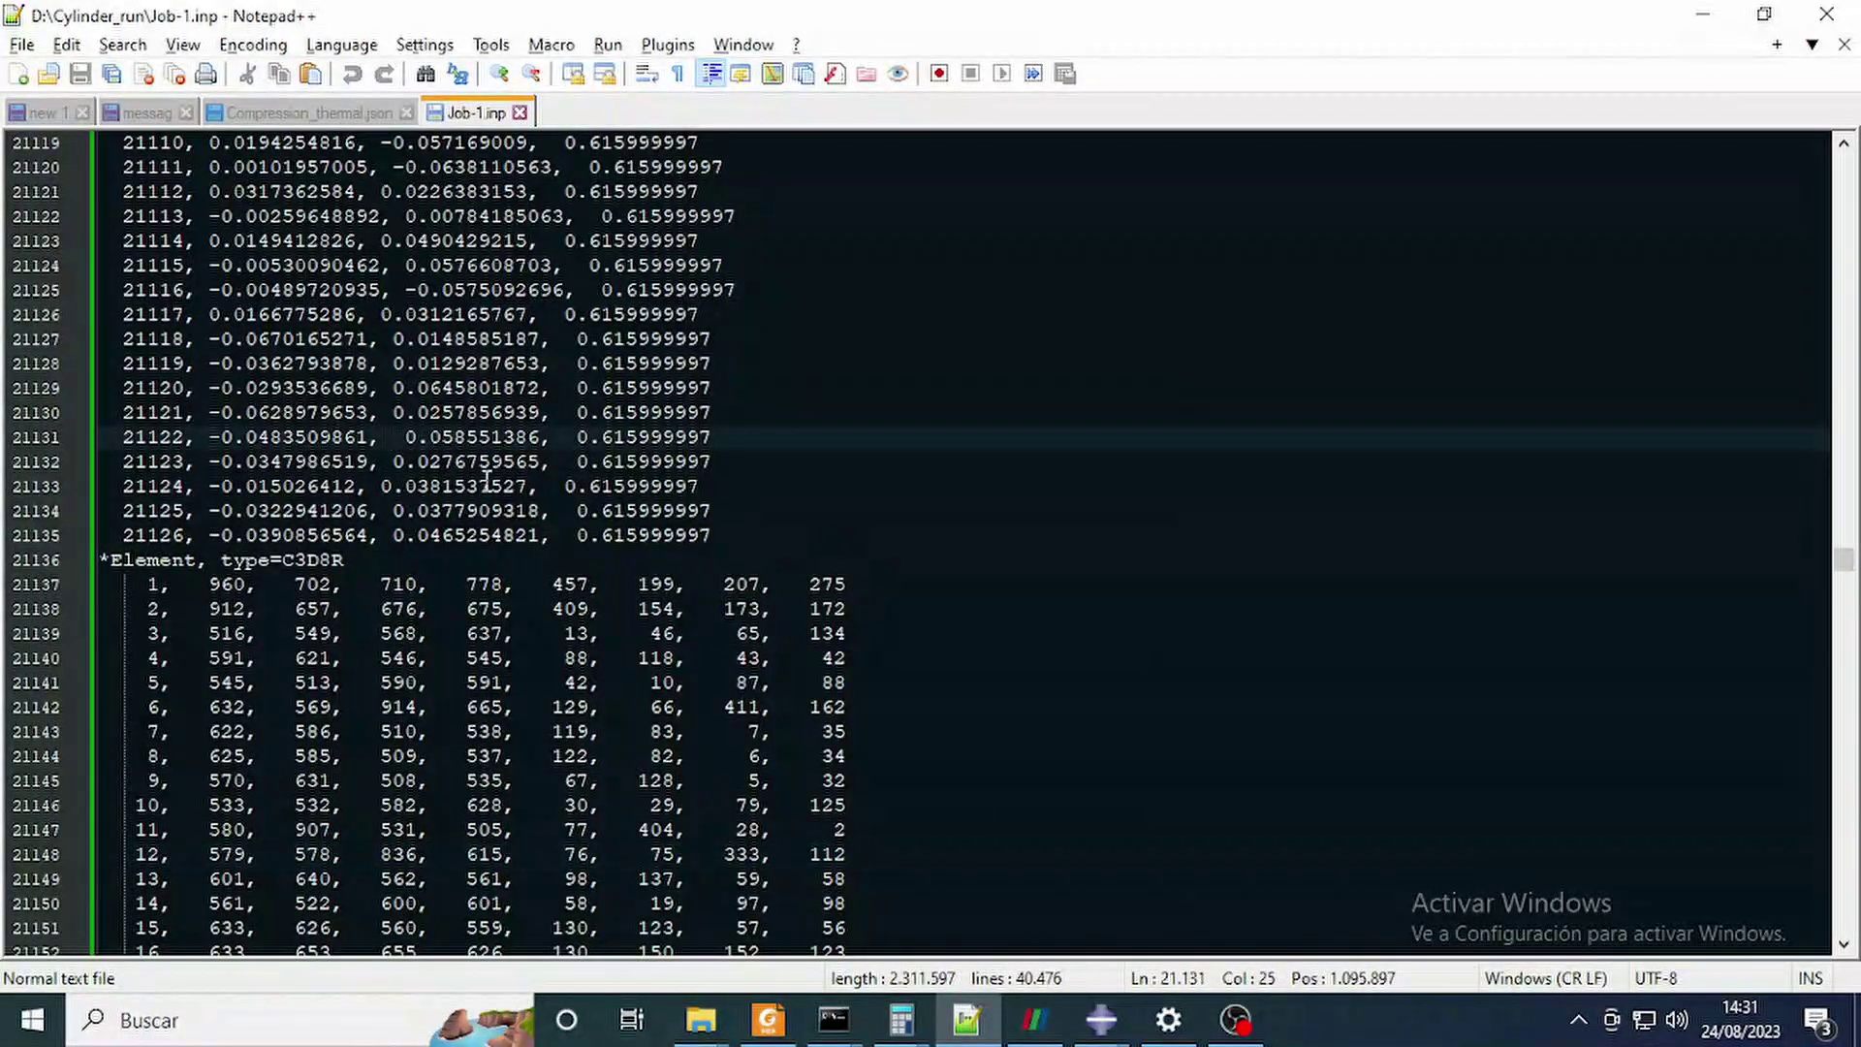
Search Job-1.inp for "amp" and examine the *Amplitude definition of Amp-1.
key("ctrl+f")
type("amp")
key("Return")
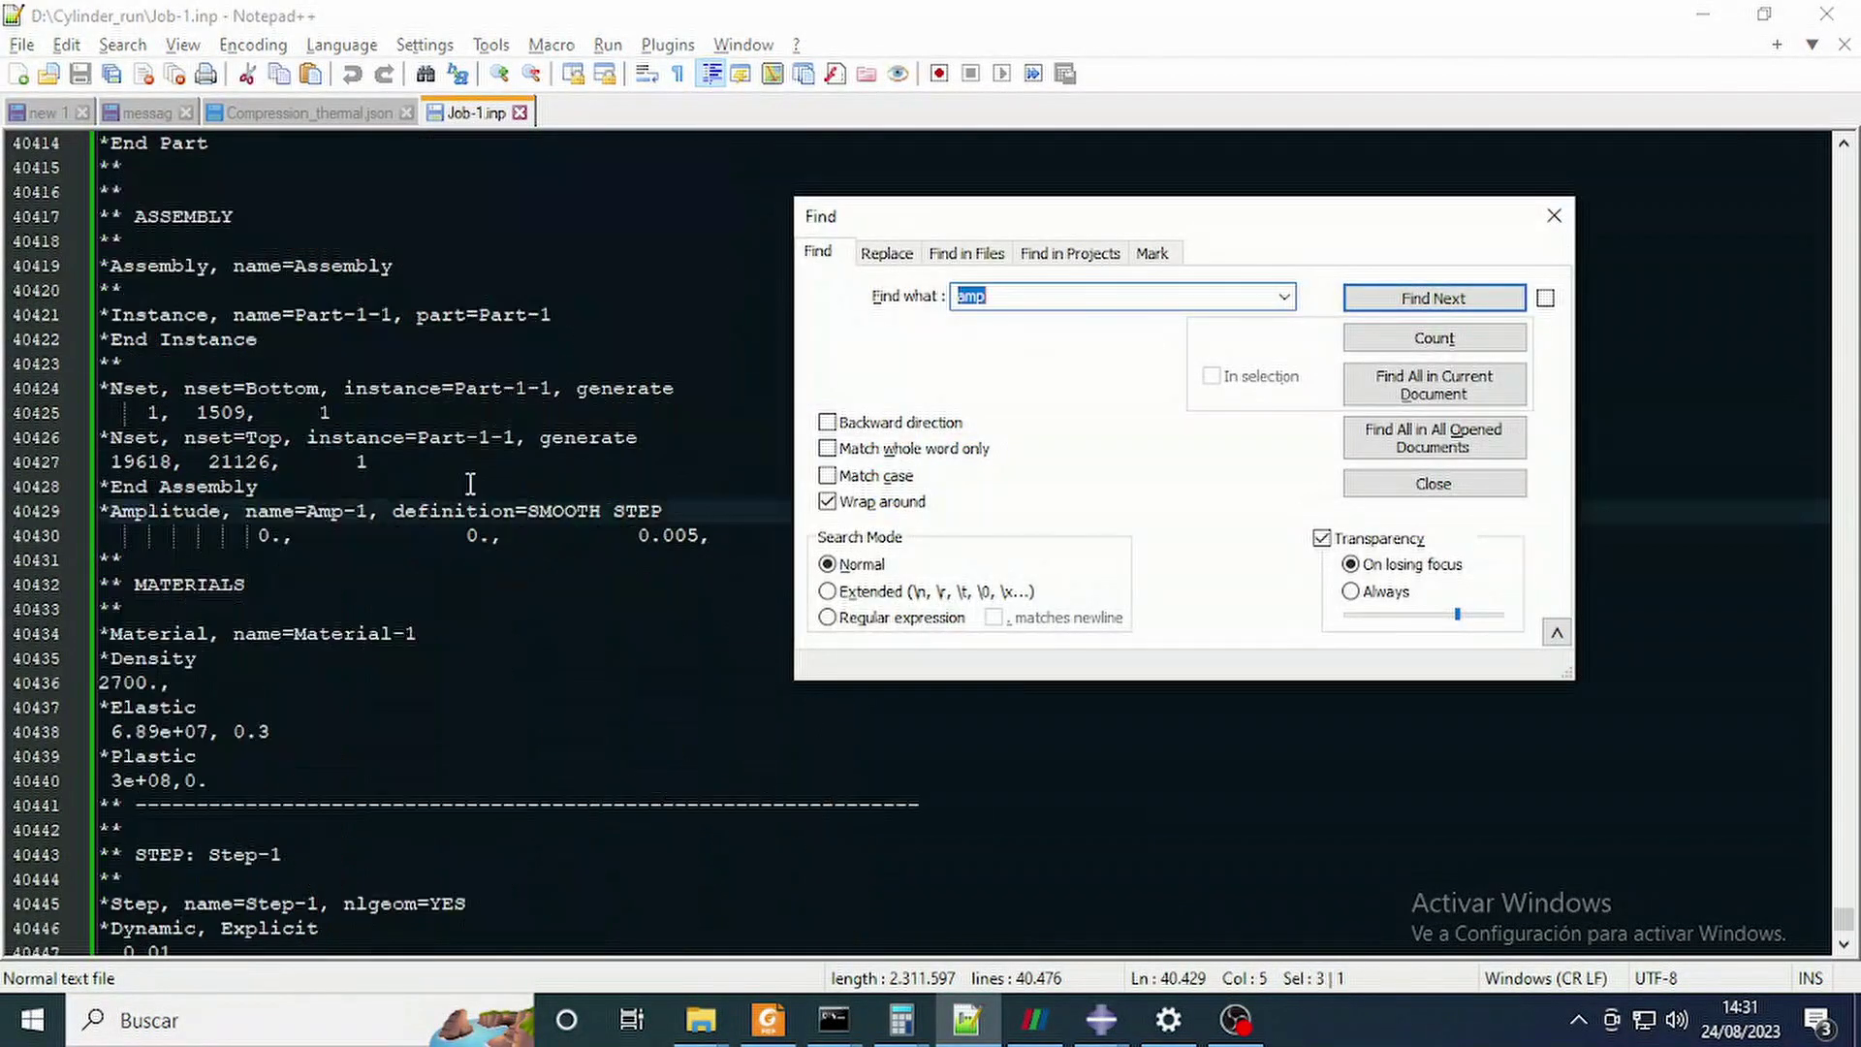
key("Escape")
left_click_drag(1421, 551, 7, 517)
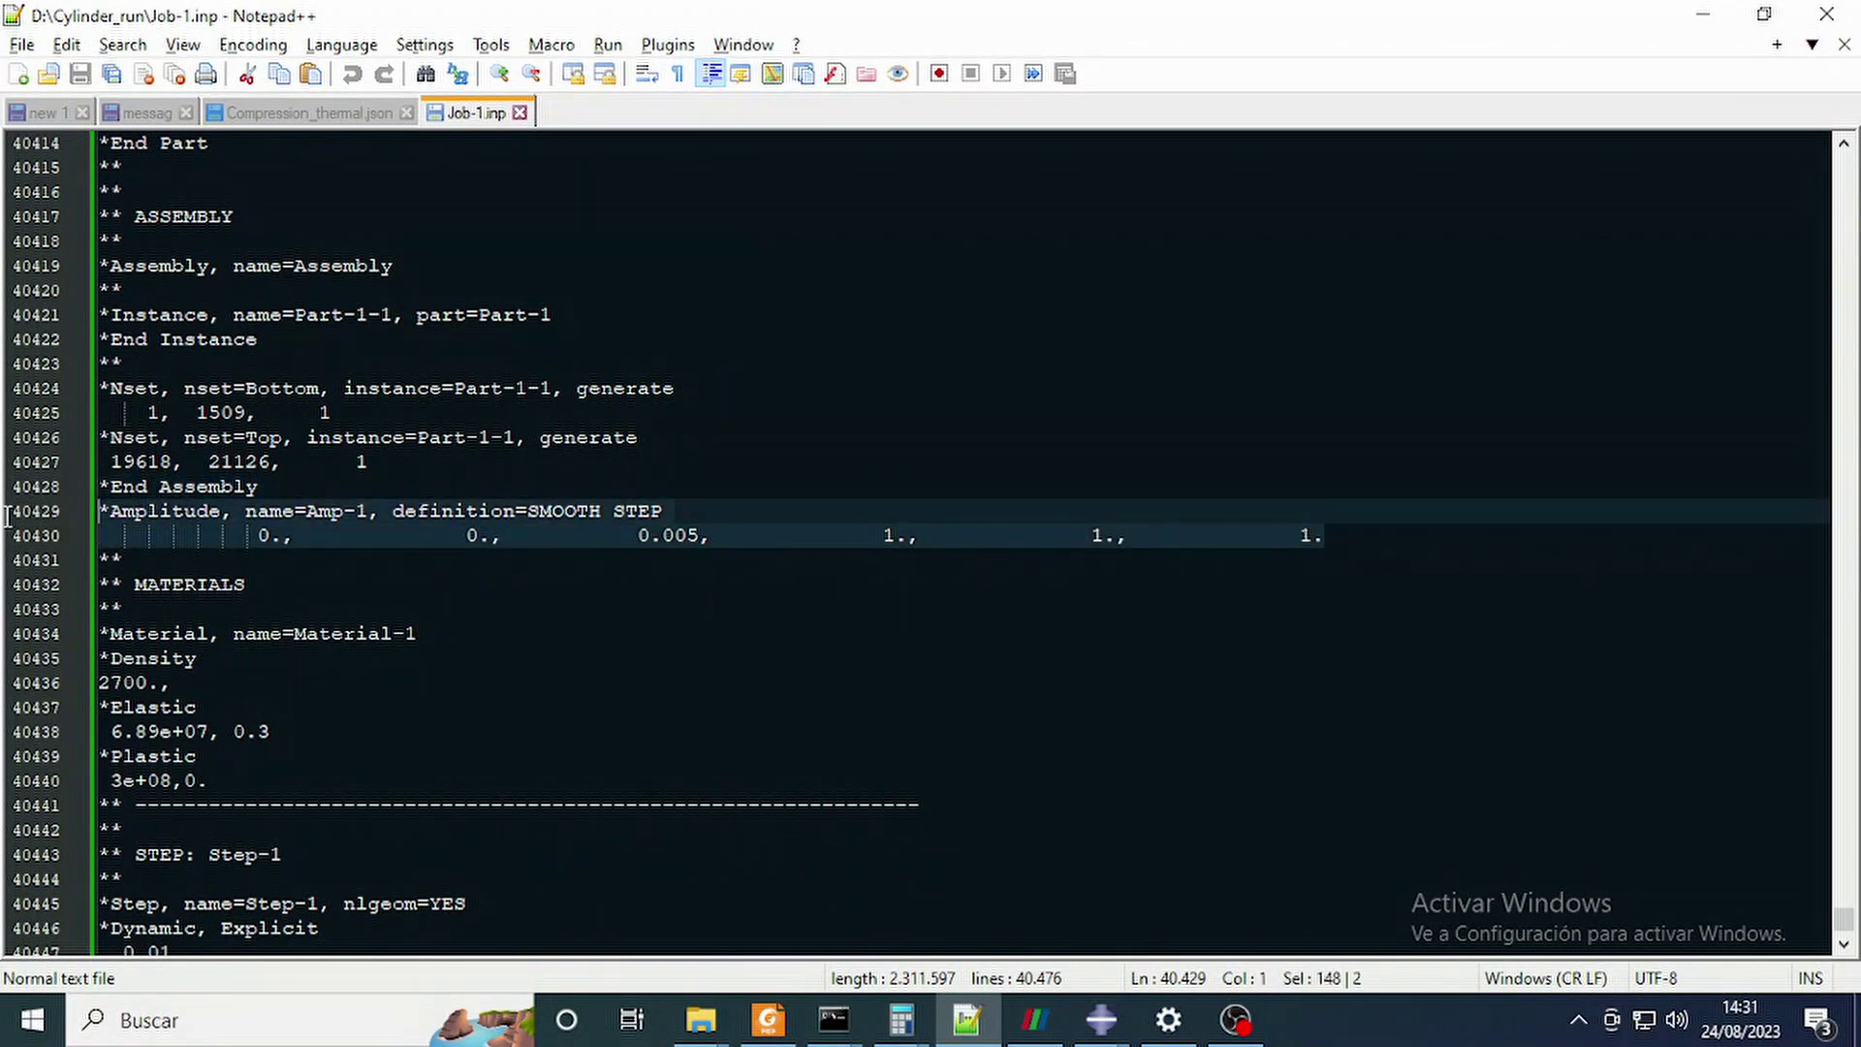
Examine the material, step and boundary condition blocks of Job-1.inp, highlighting the BC-2 velocity lines on the Top set.
scroll(432, 681, "down", 2)
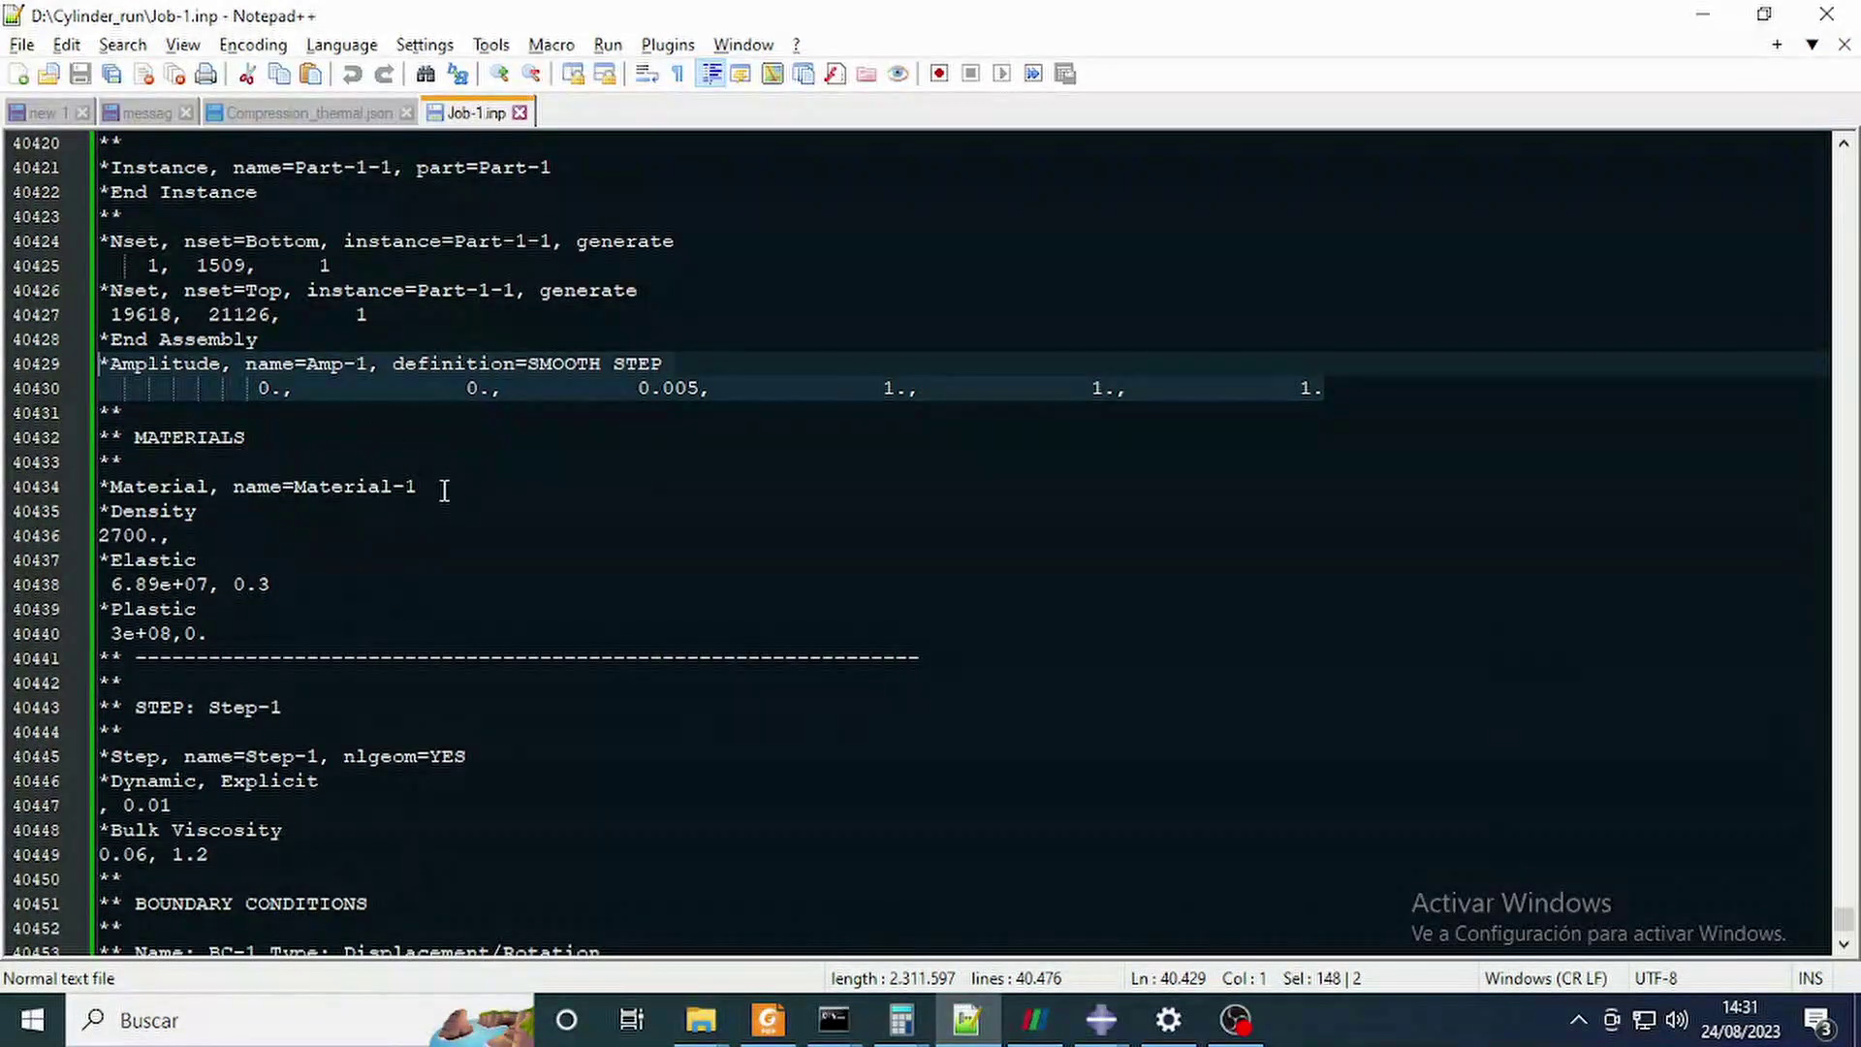
scroll(337, 333, "down", 3)
scroll(432, 552, "up", 1)
scroll(429, 552, "down", 6)
left_click_drag(312, 581, 58, 505)
Switch back to Abaqus/CAE and reopen the monitor for the running Job-1.
key("alt+Tab")
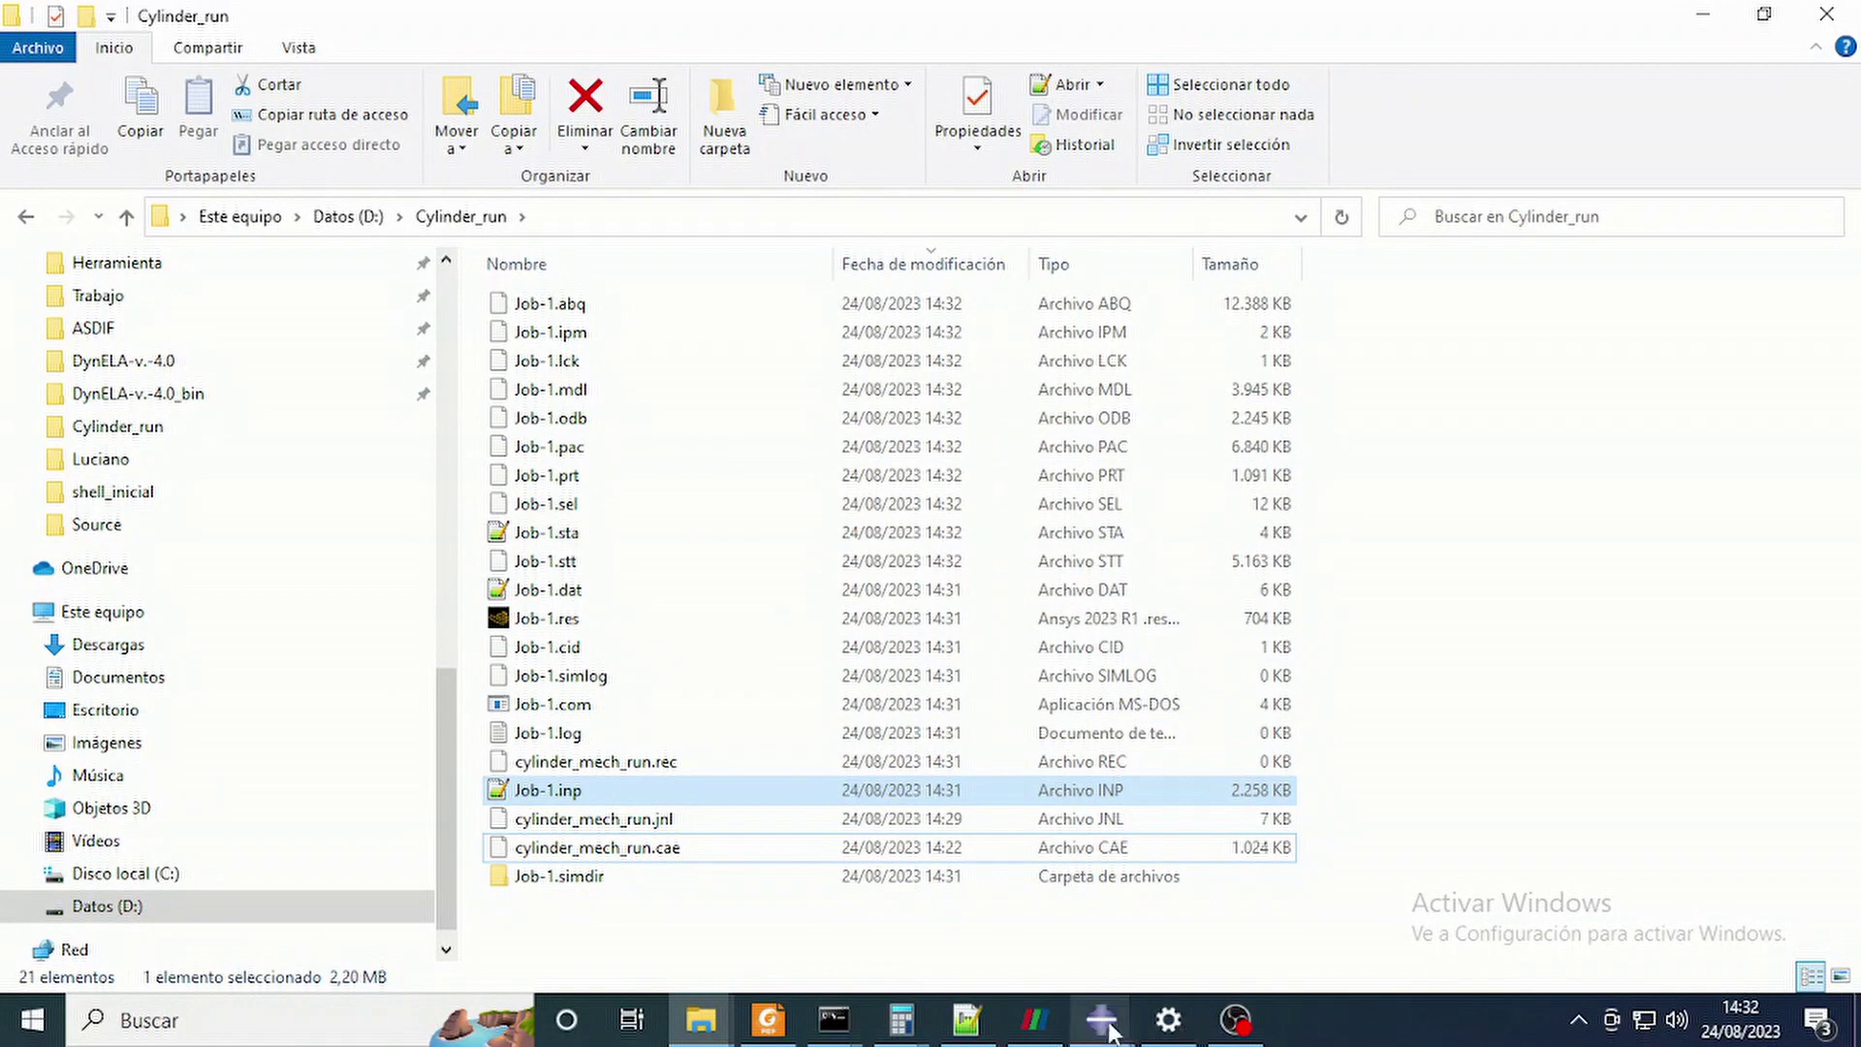
left_click(1183, 945)
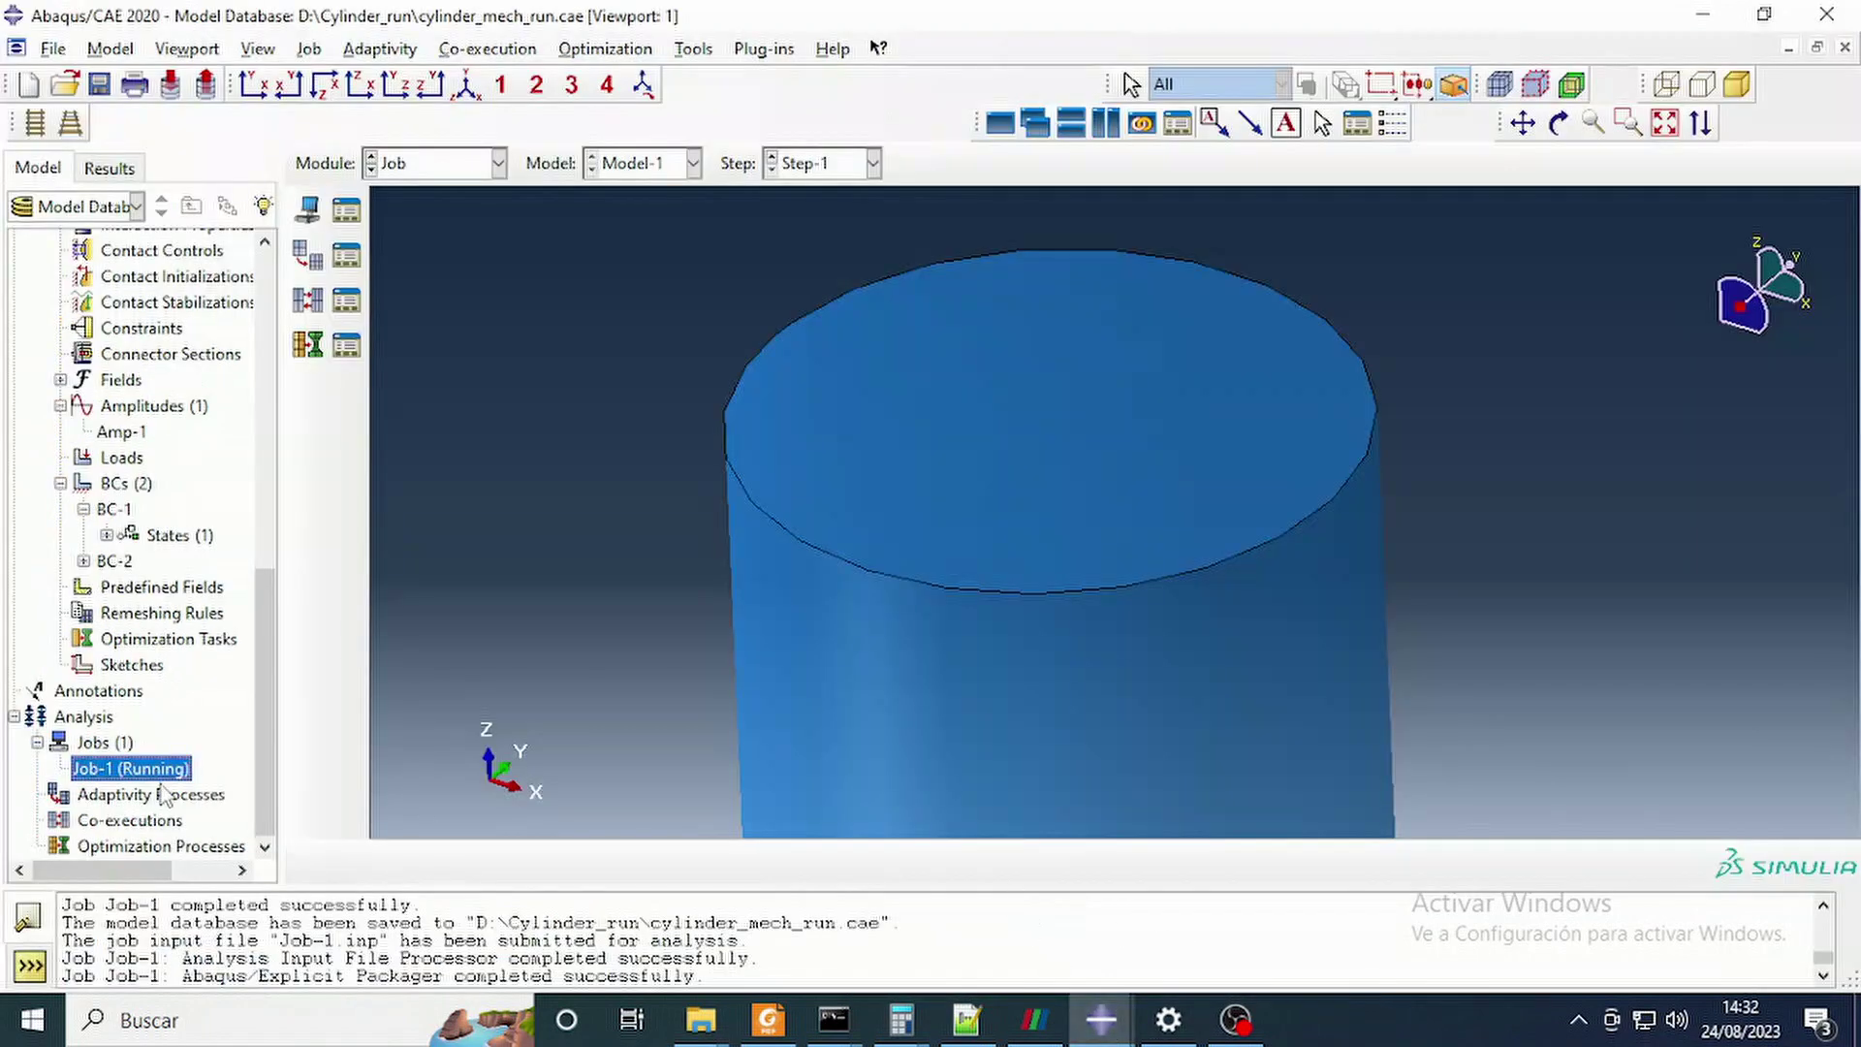
right_click(160, 771)
left_click(254, 884)
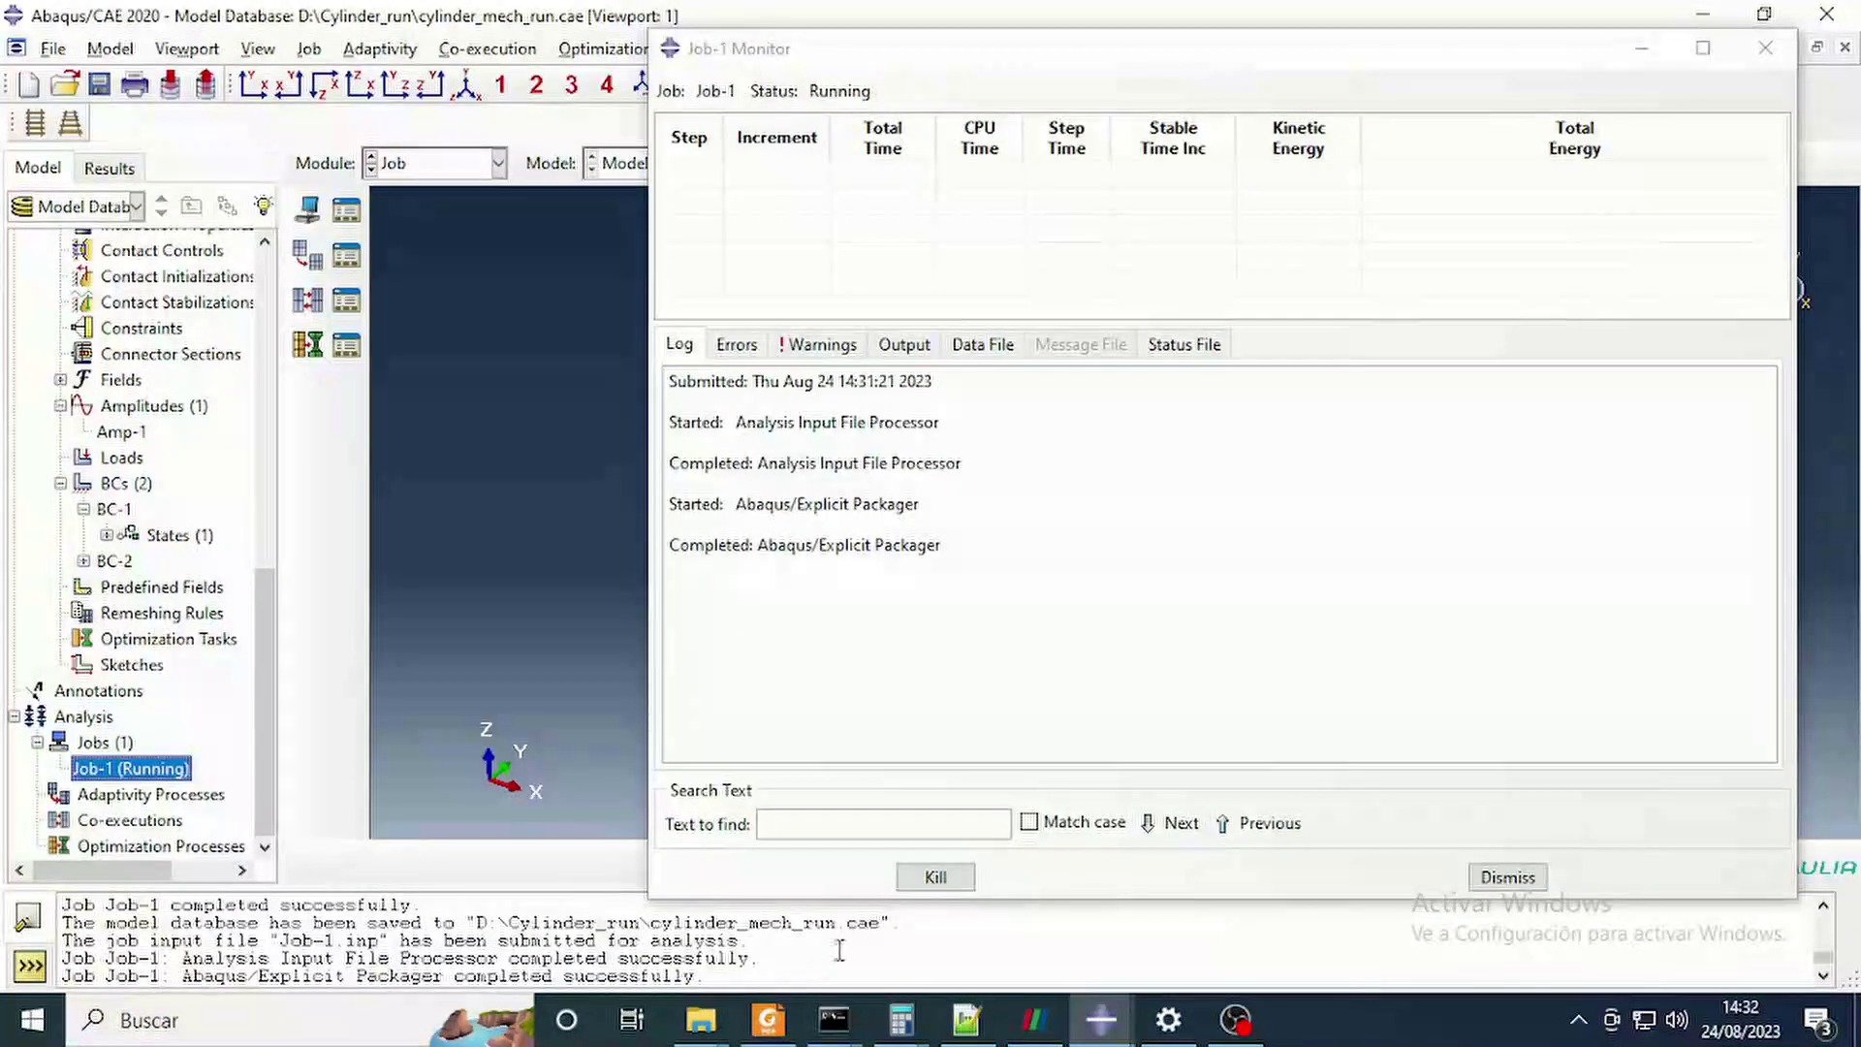
Switch to the Cylinder_run folder in File Explorer and open the status file Job-1.sta in Notepad++.
mouse_move(700, 1020)
left_click(577, 940)
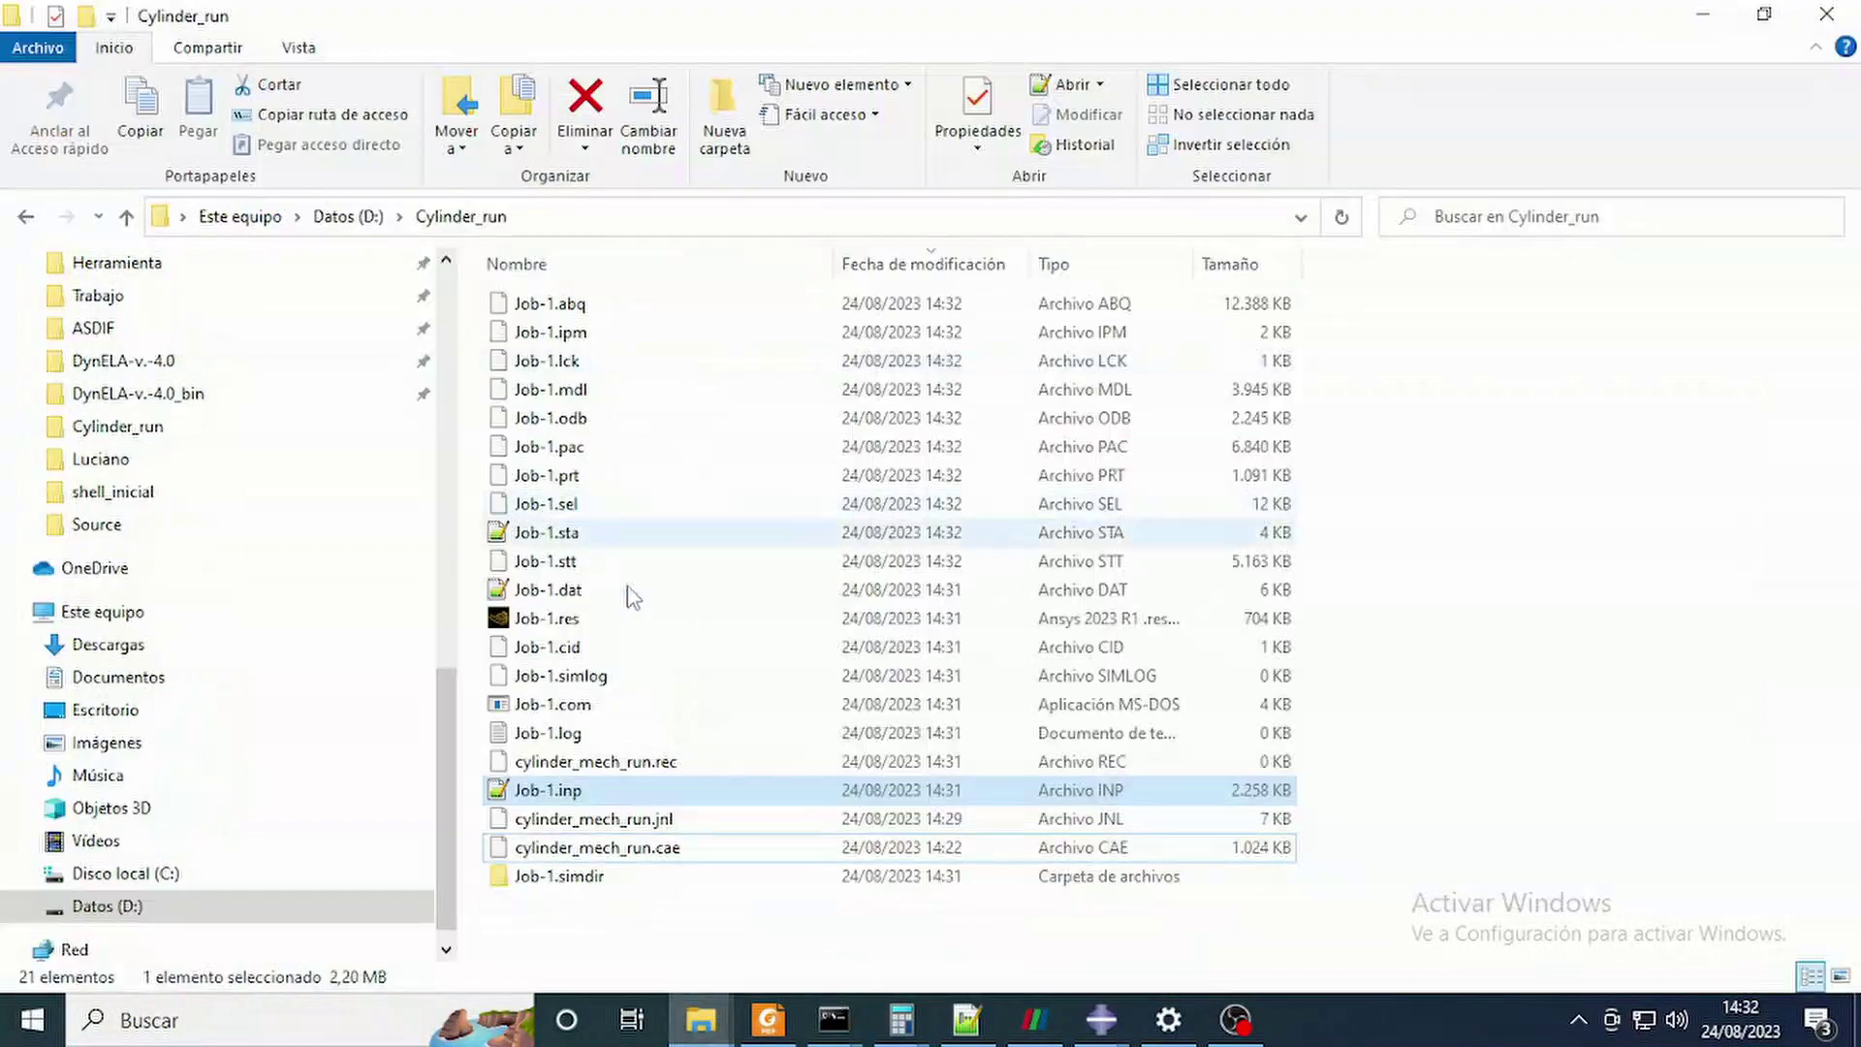
double_click(572, 534)
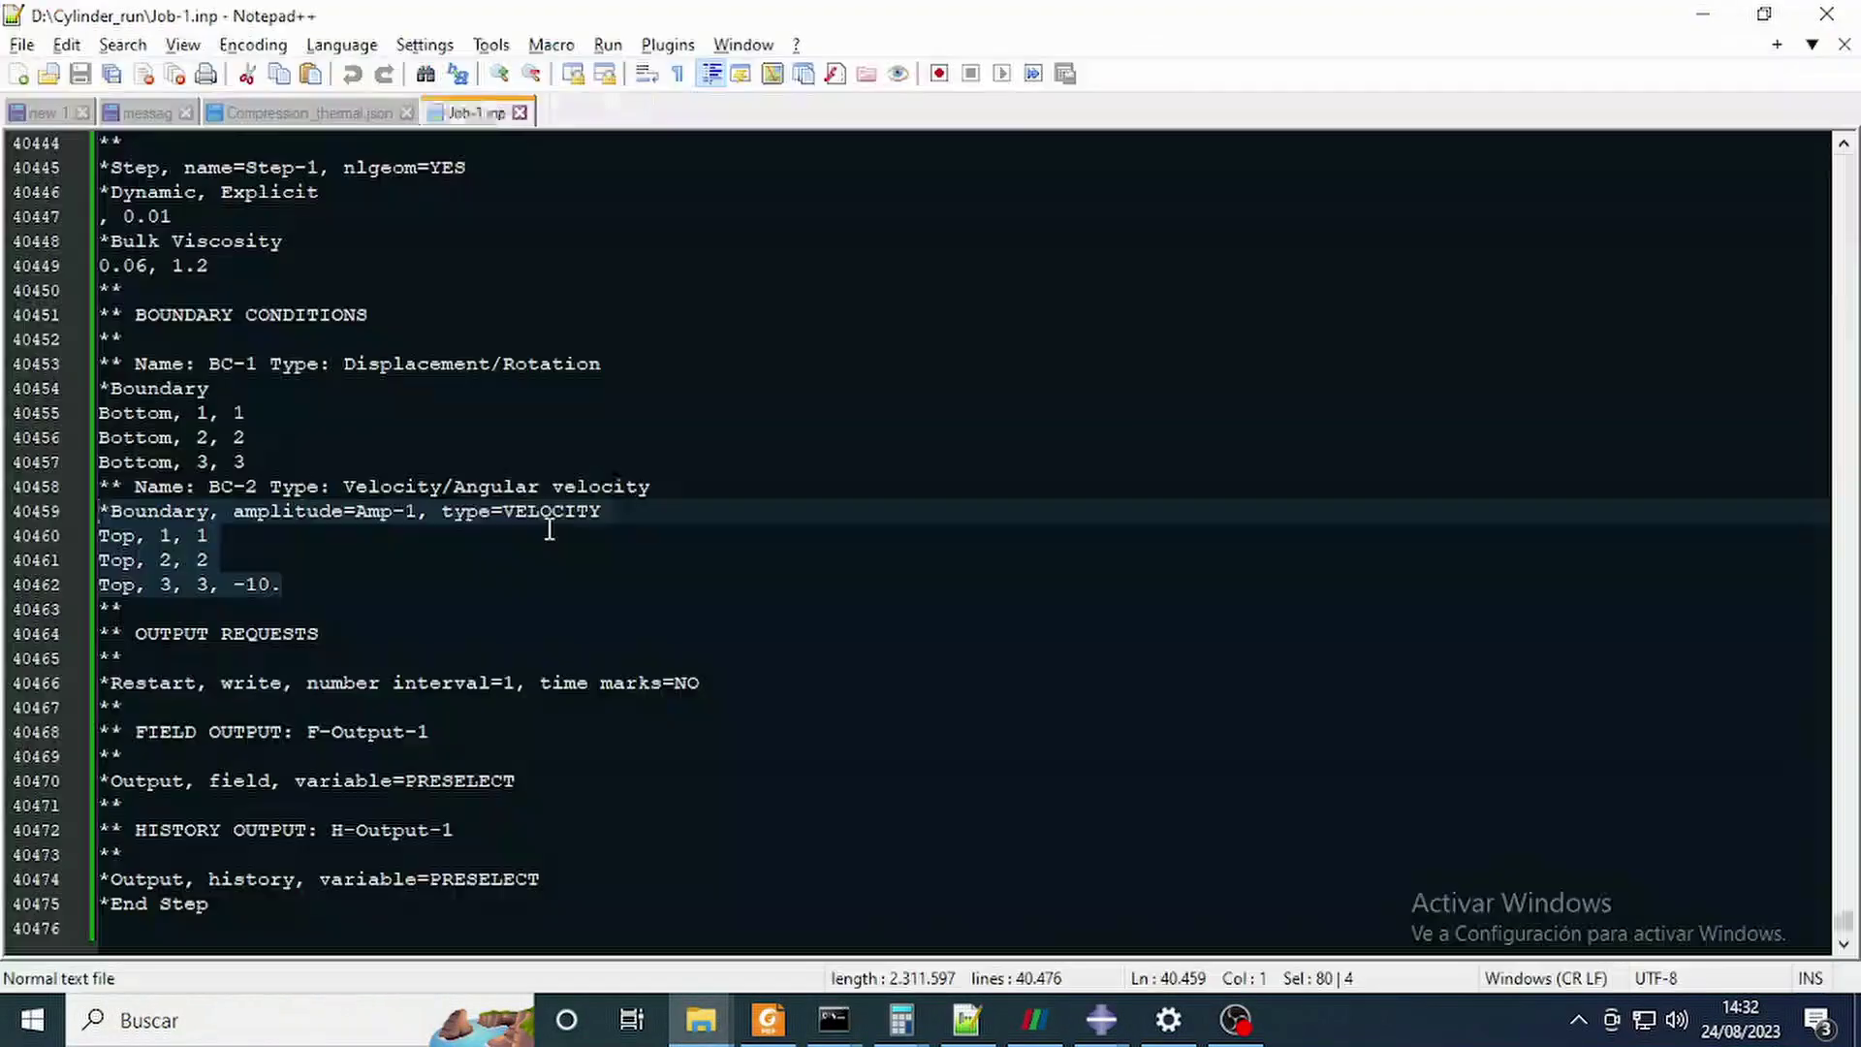
left_click(972, 632)
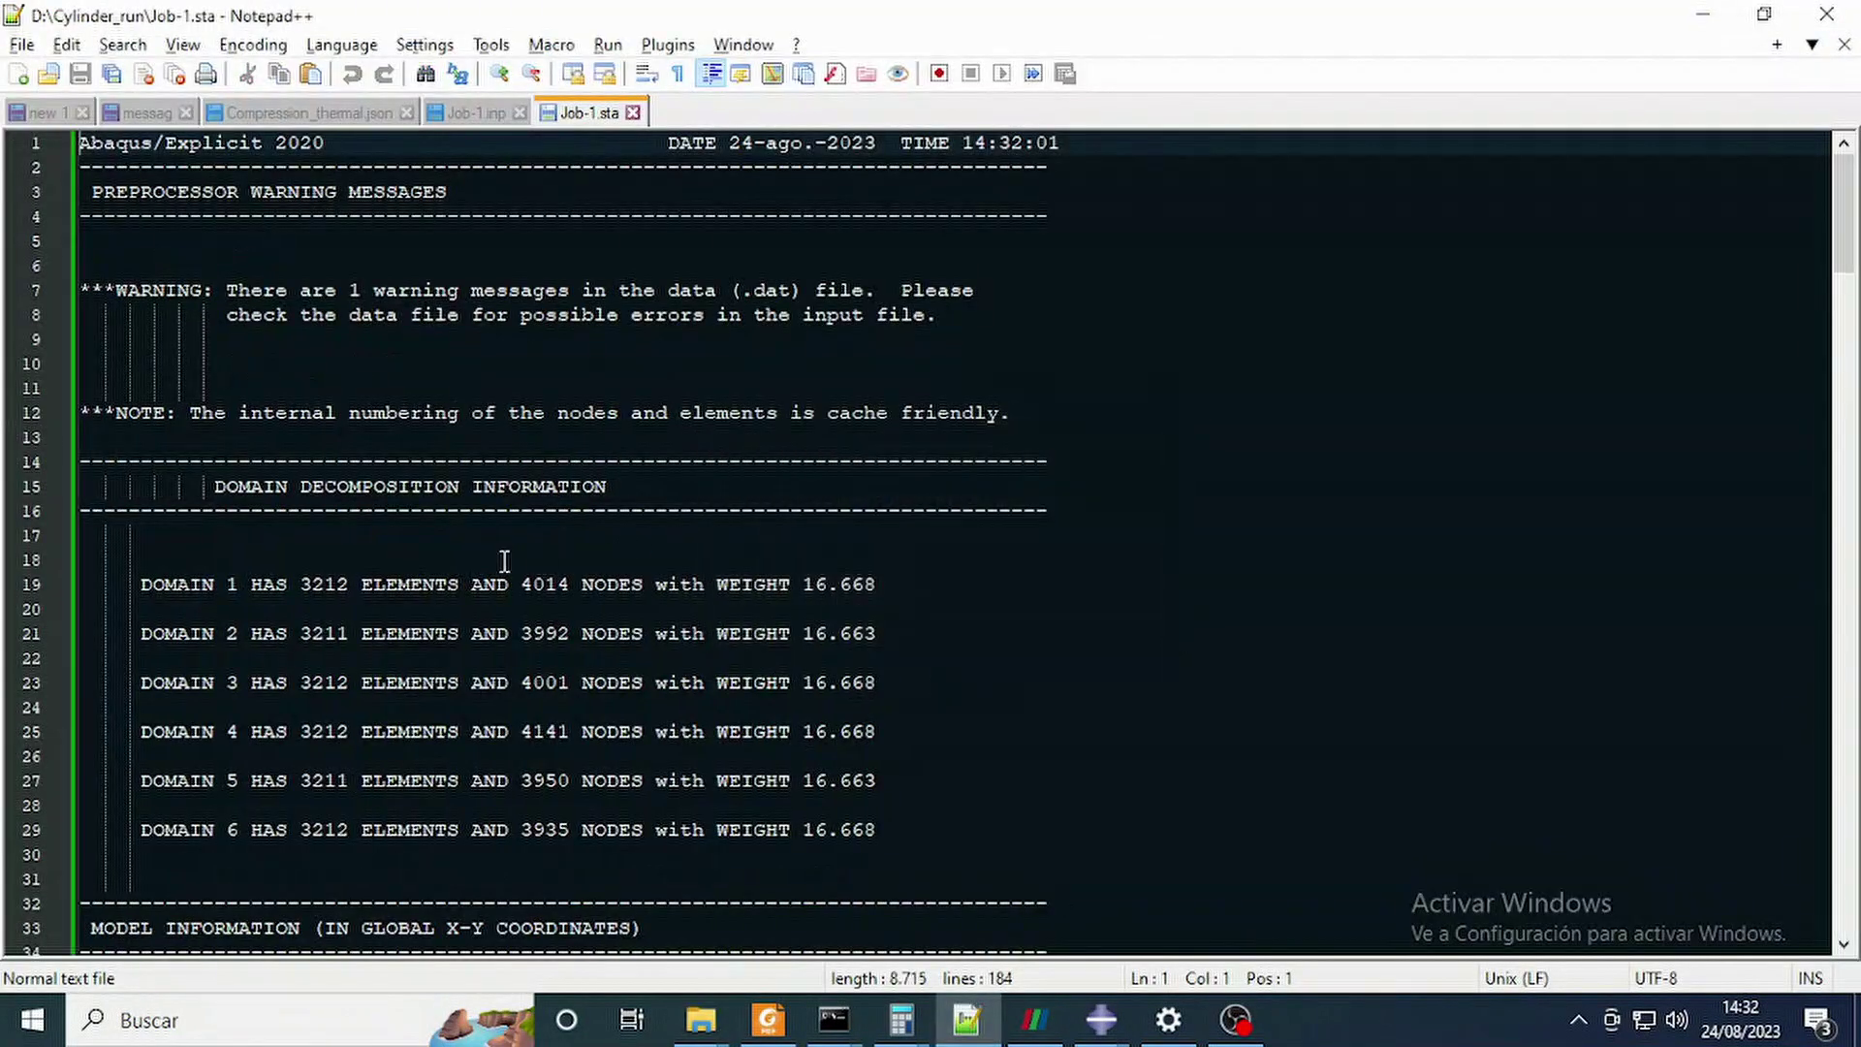
Read through the increment and energy table in Job-1.sta, then check the Job-1 monitor and close it.
scroll(503, 560, "down", 20)
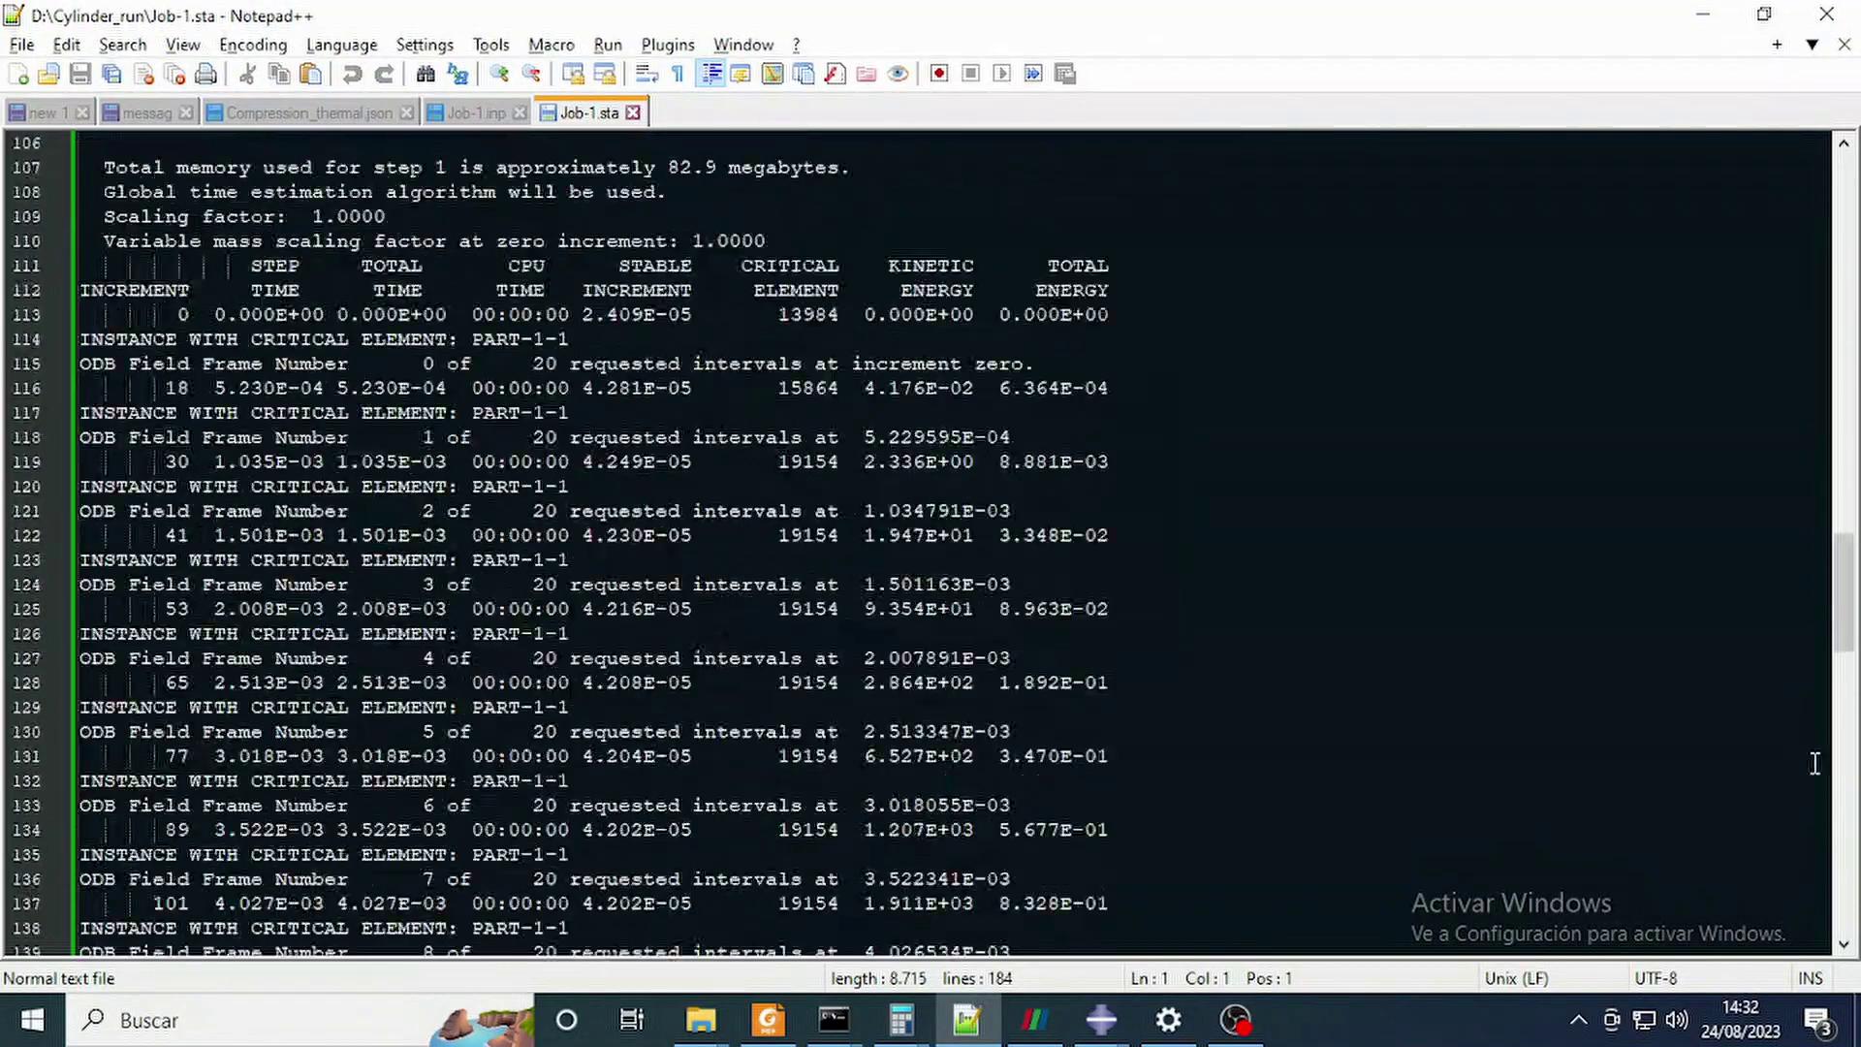
scroll(469, 632, "down", 8)
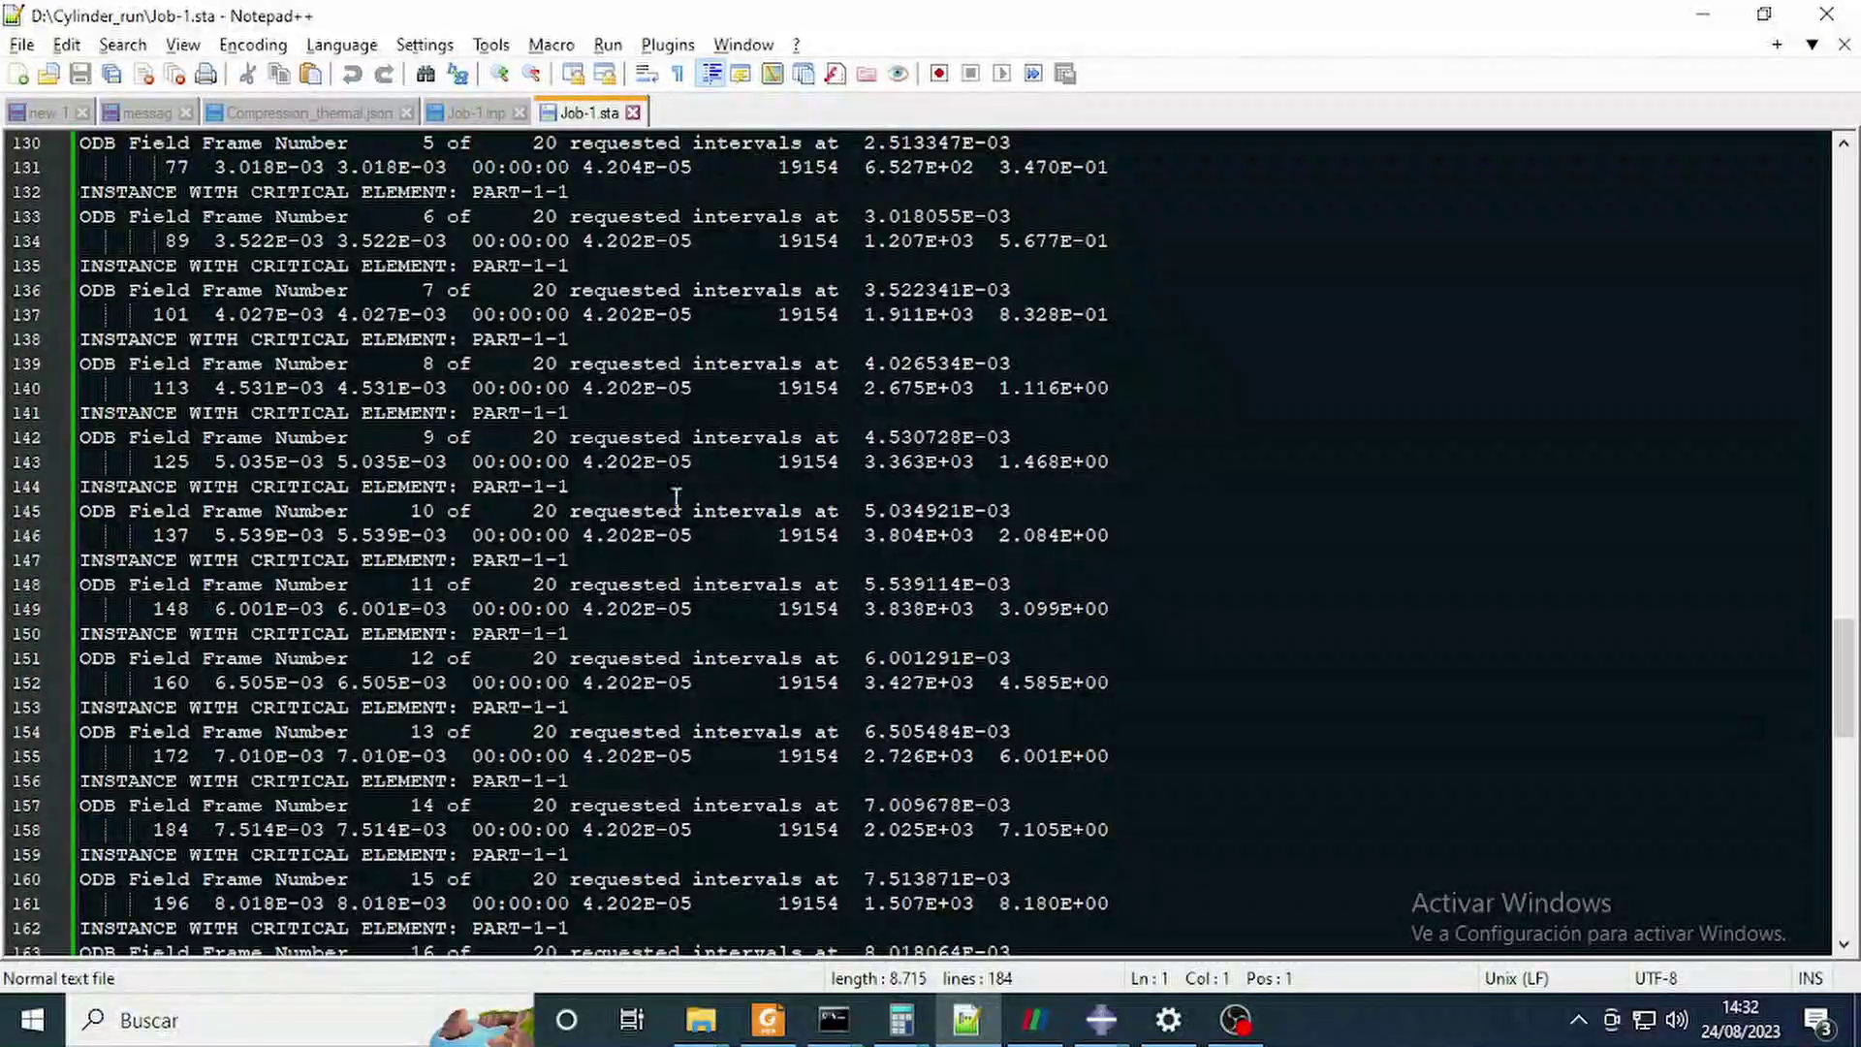
key("alt+Tab")
key("alt+Tab")
key("alt+Tab")
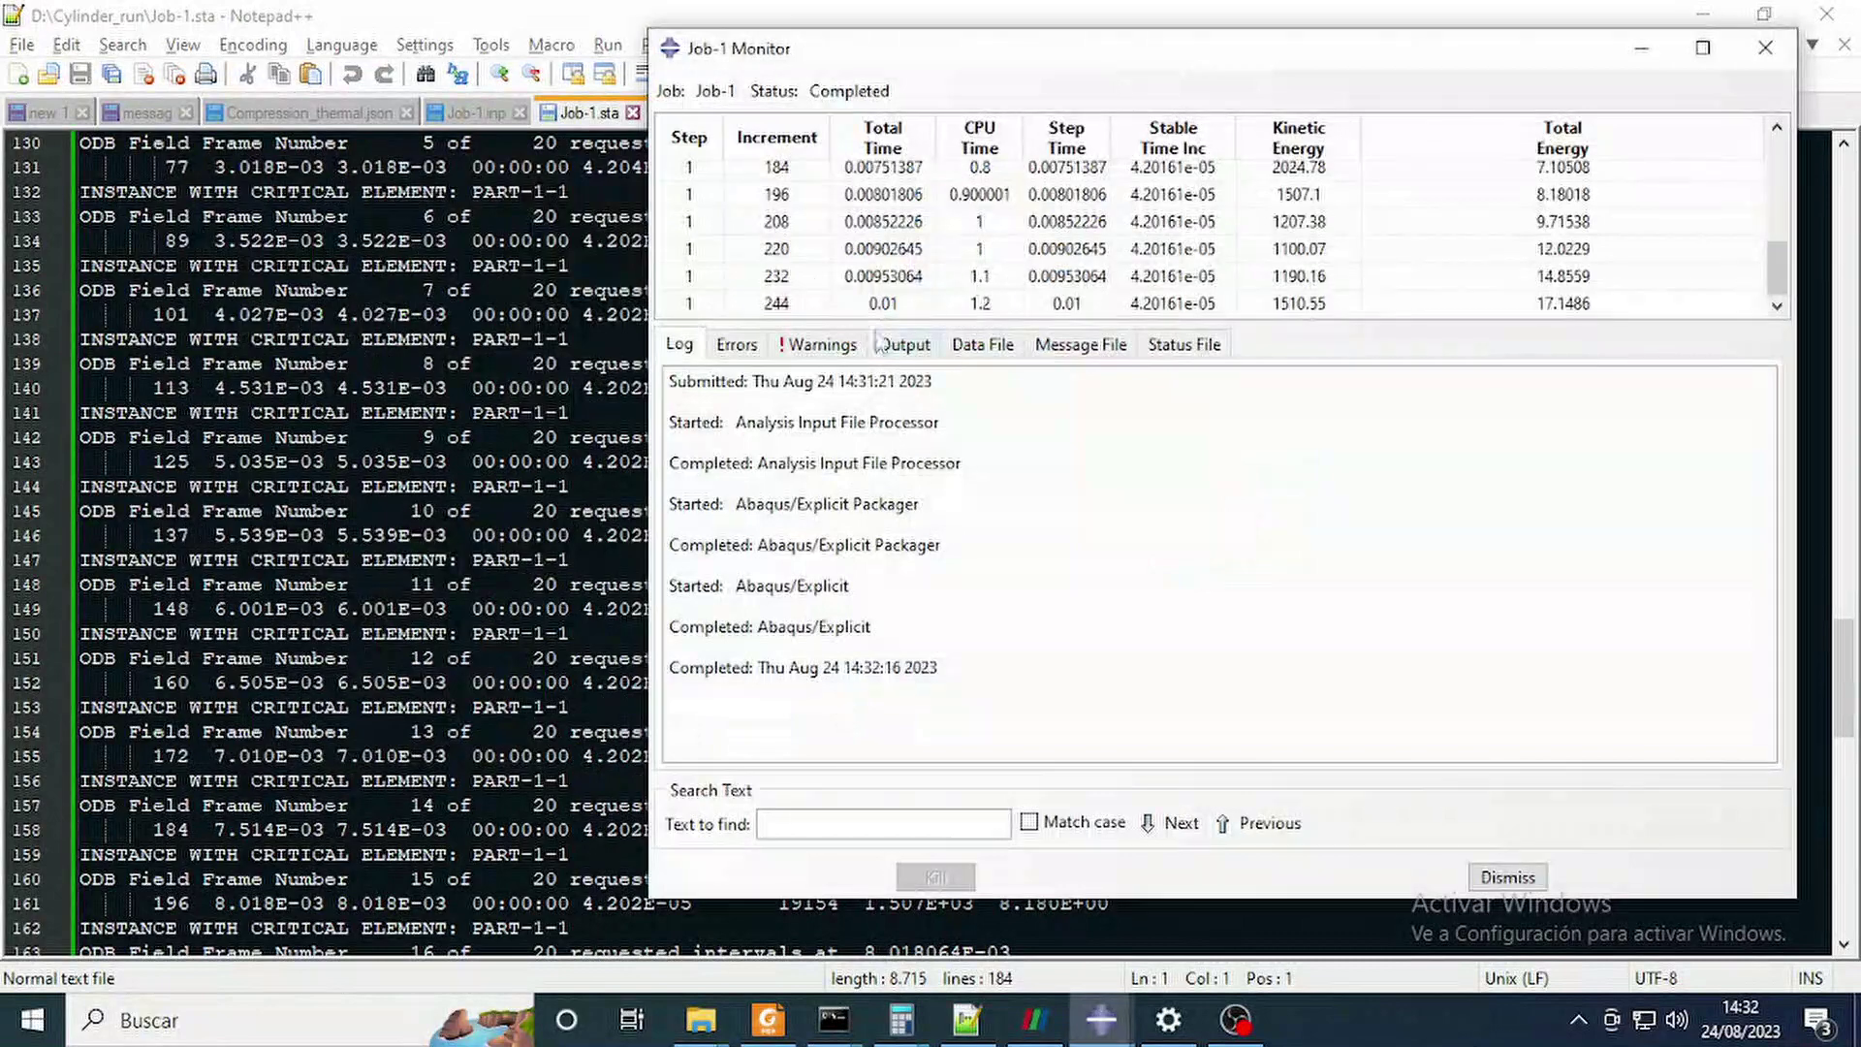
left_click(1507, 877)
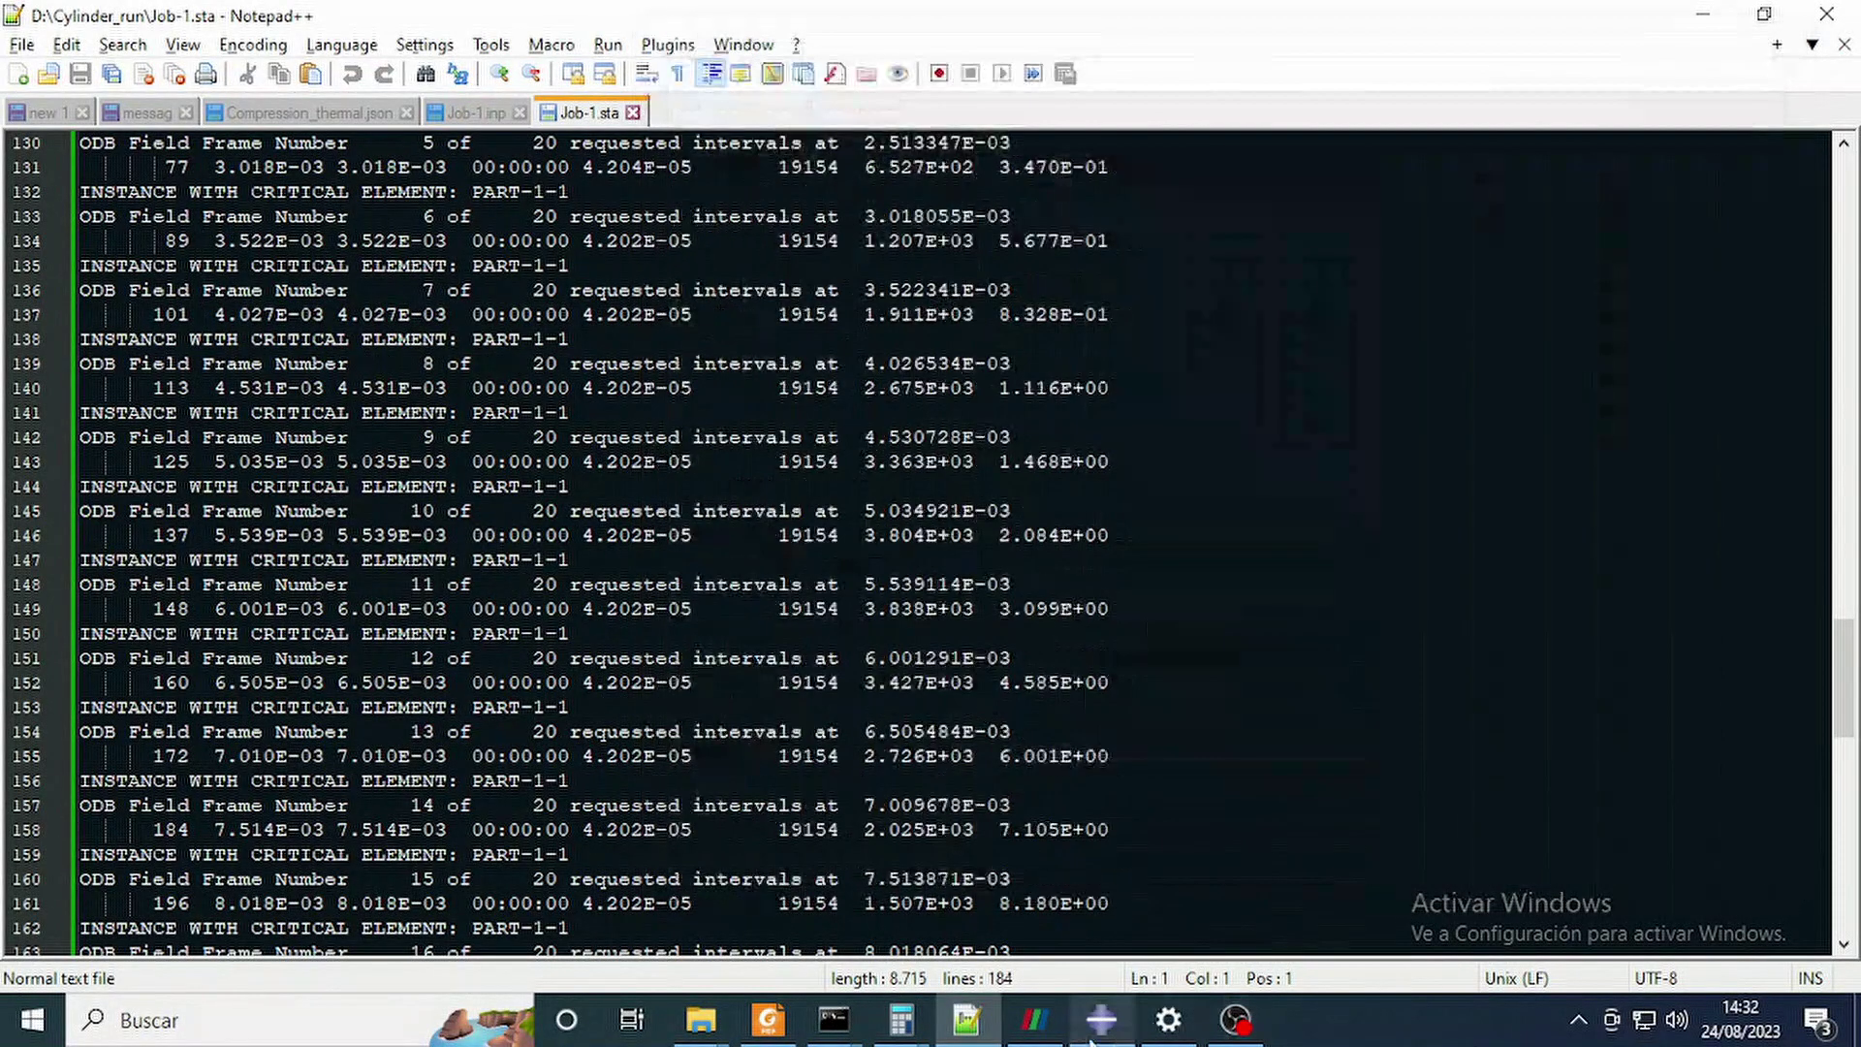
Switch to Abaqus/CAE, open the results of Job-1 and plot the Mises stress contours on the deformed cylinder.
left_click(1102, 1019)
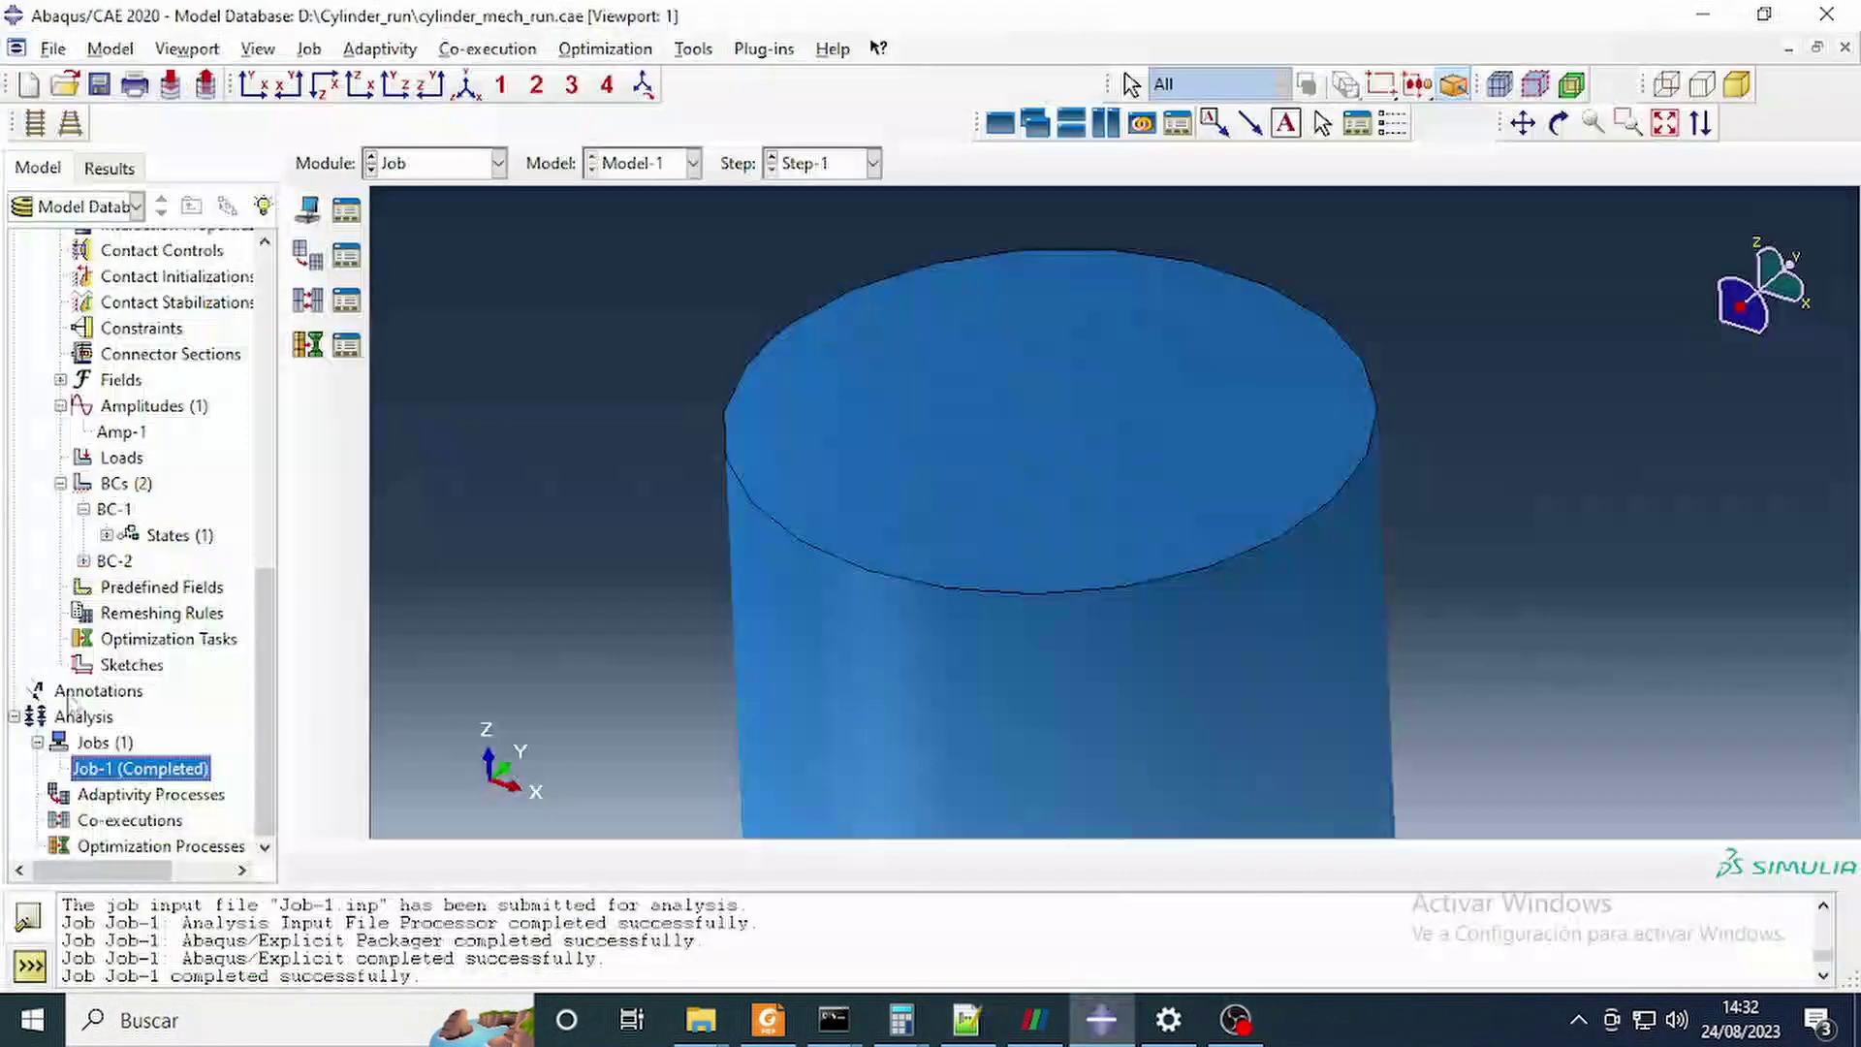
right_click(160, 775)
left_click(237, 919)
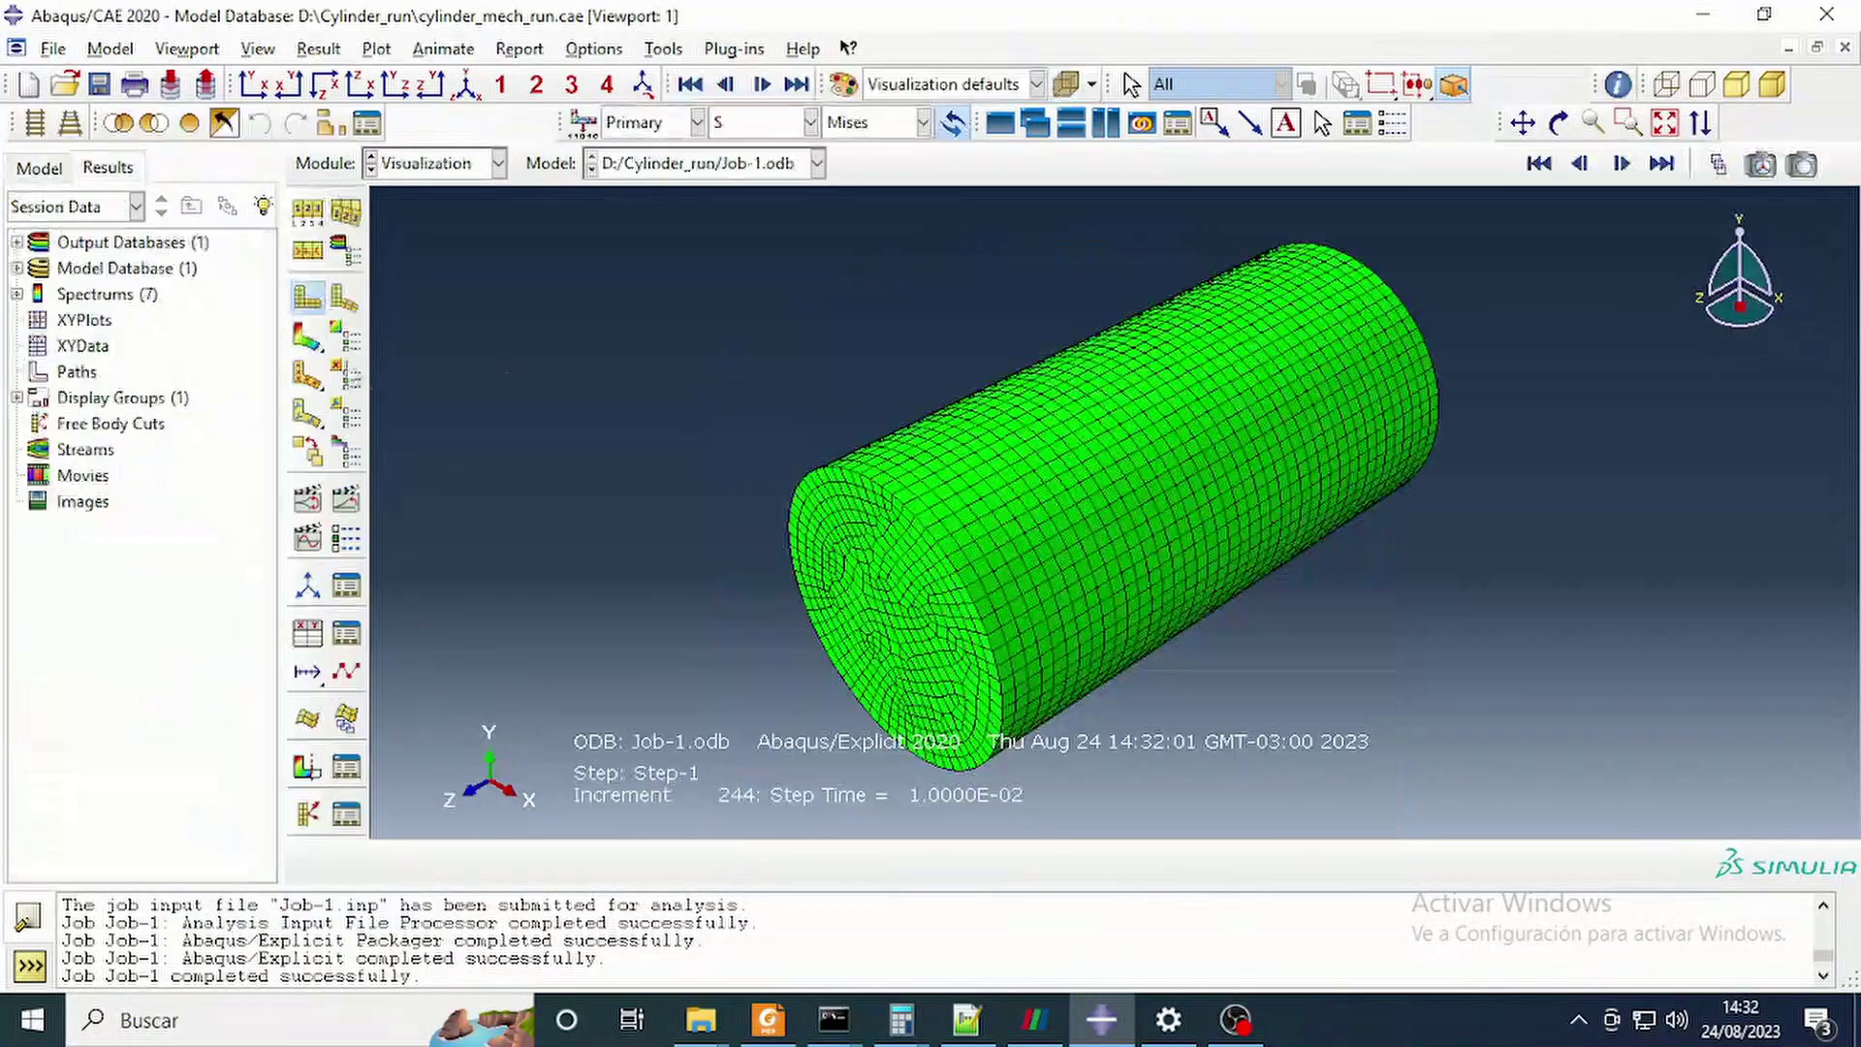
left_click(307, 341)
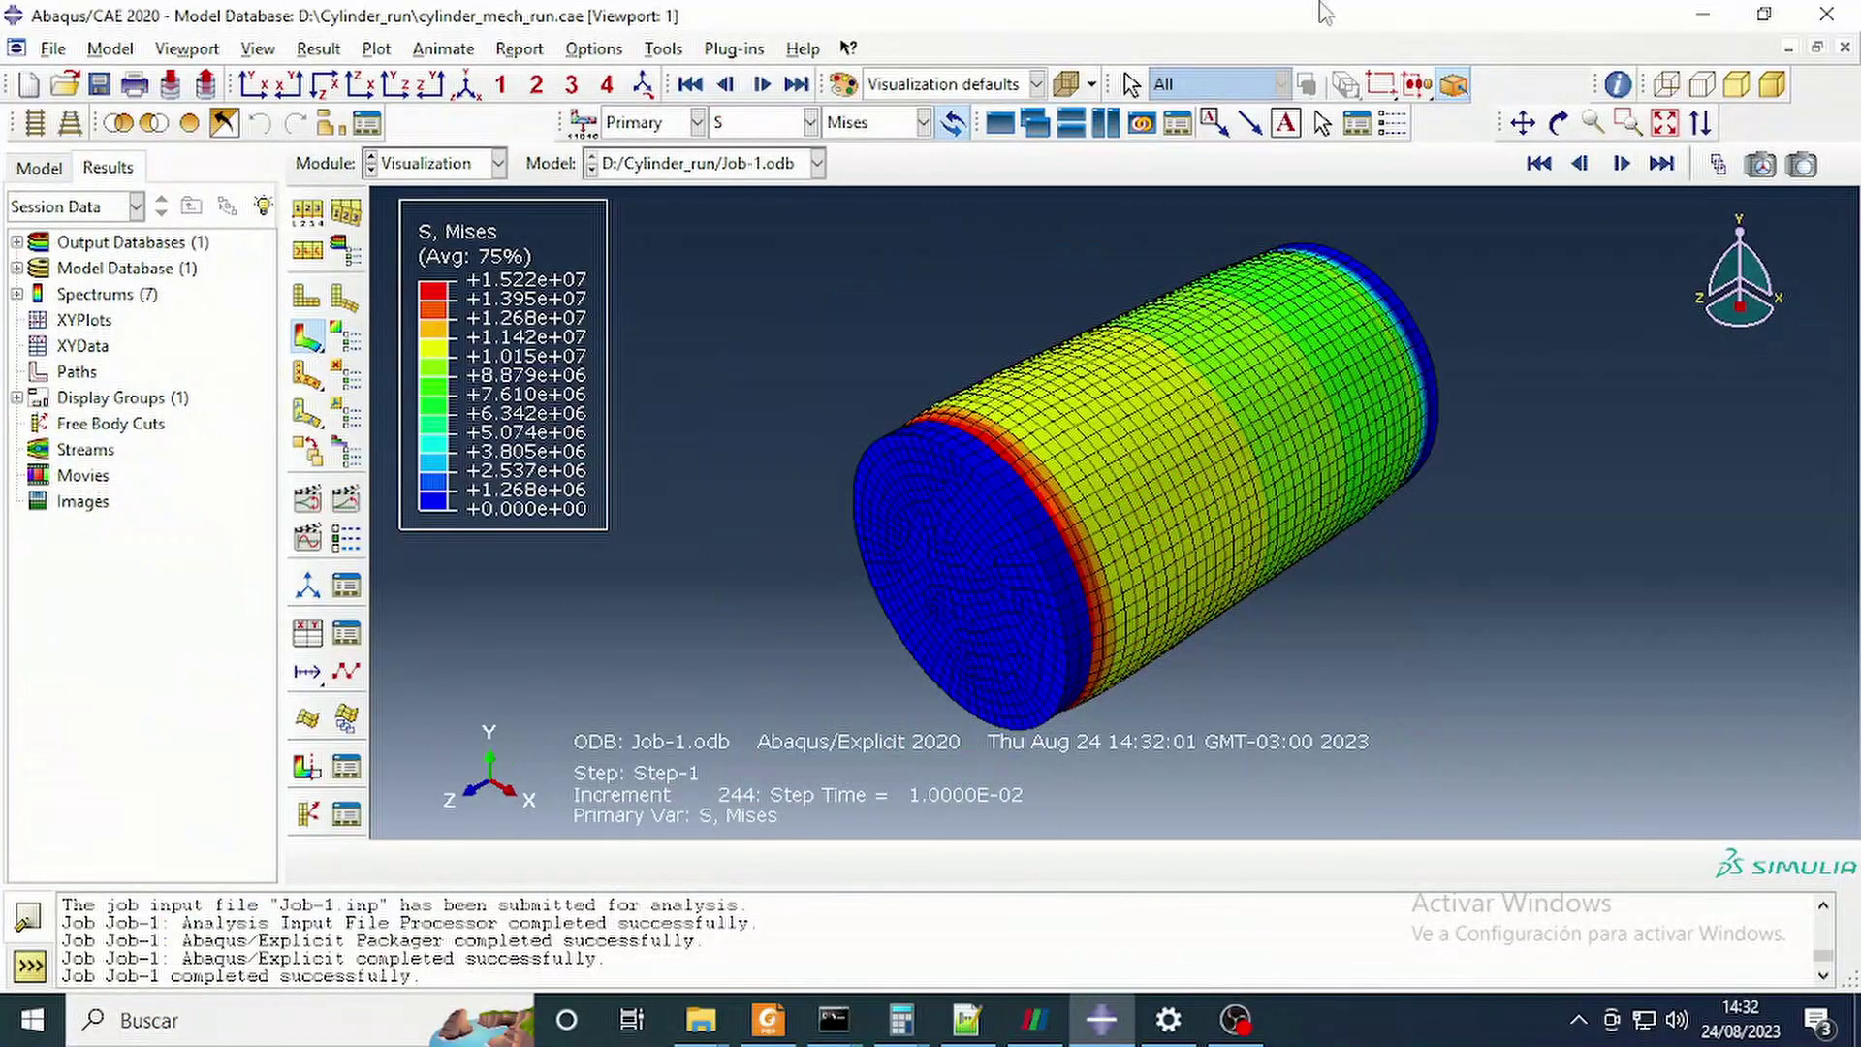
Activate a view cut through the cylinder to show the Mises stress distribution on its interior section.
left_click(1559, 122)
left_click_drag(1212, 407, 229, 734)
left_click(307, 767)
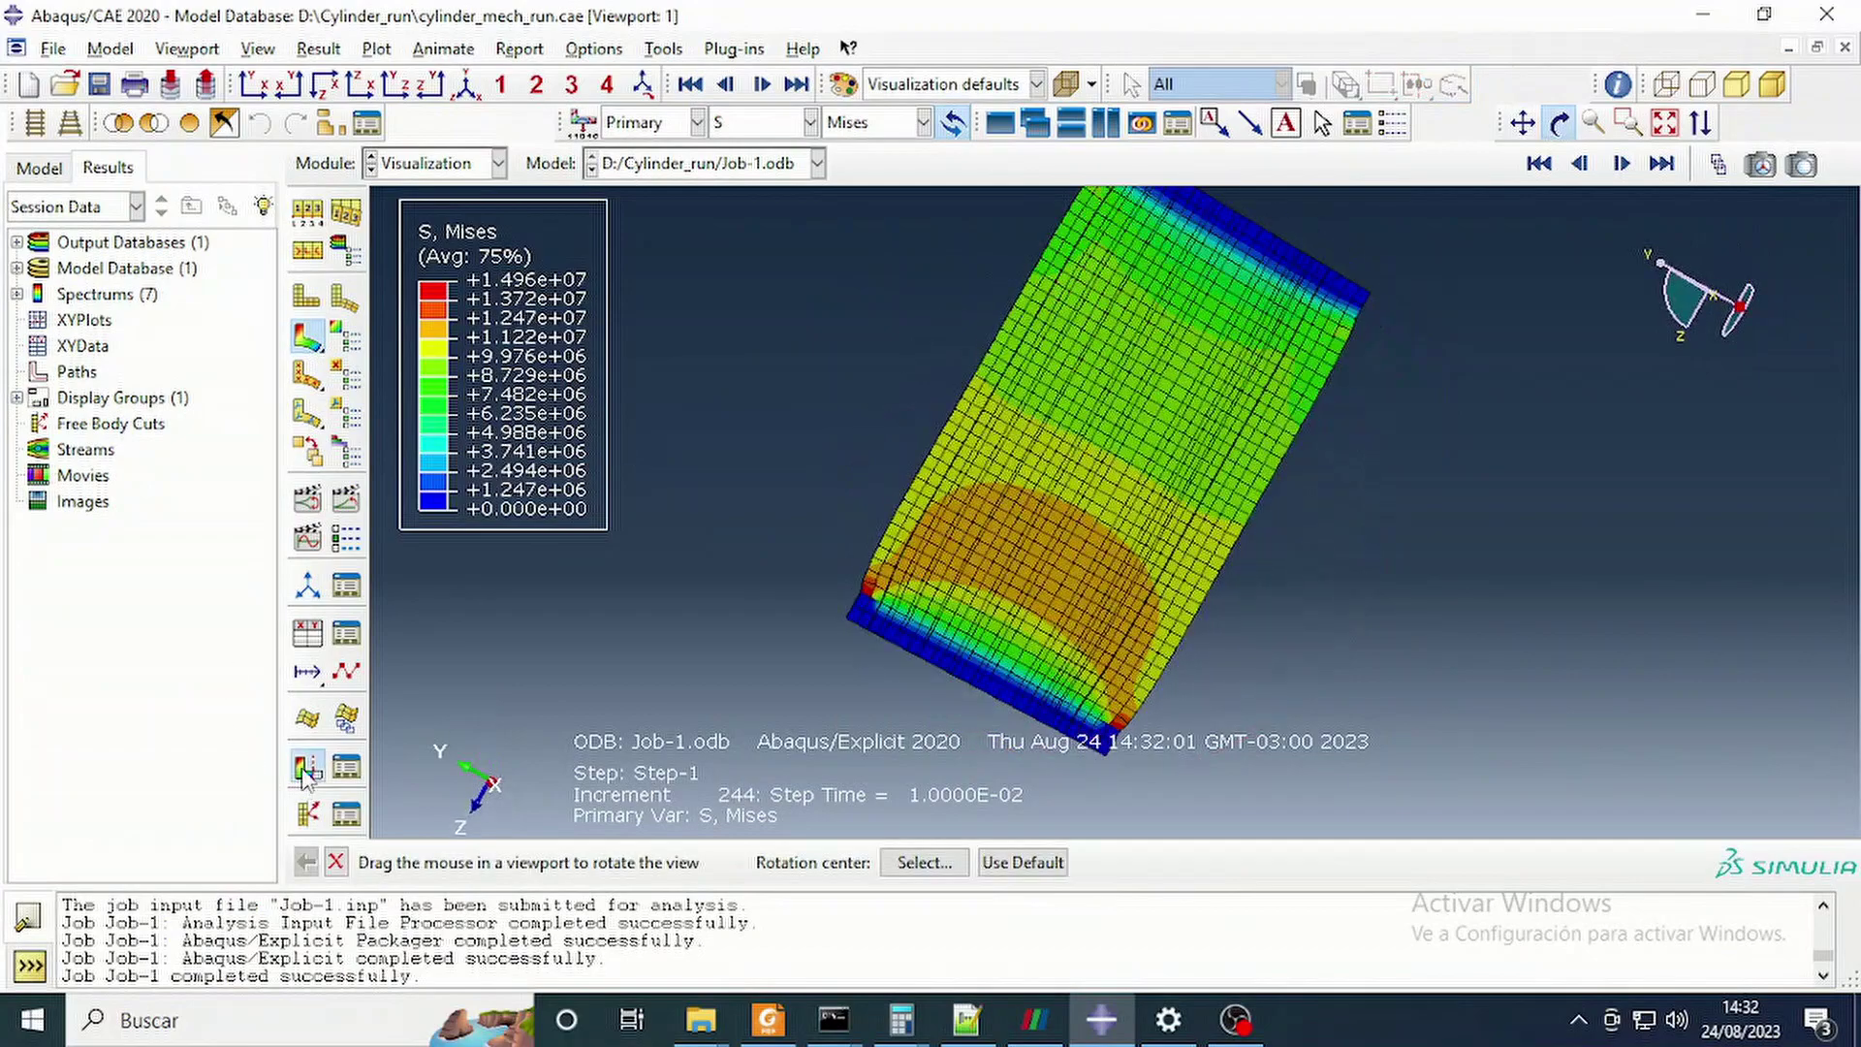
left_click_drag(1223, 204, 1443, 204)
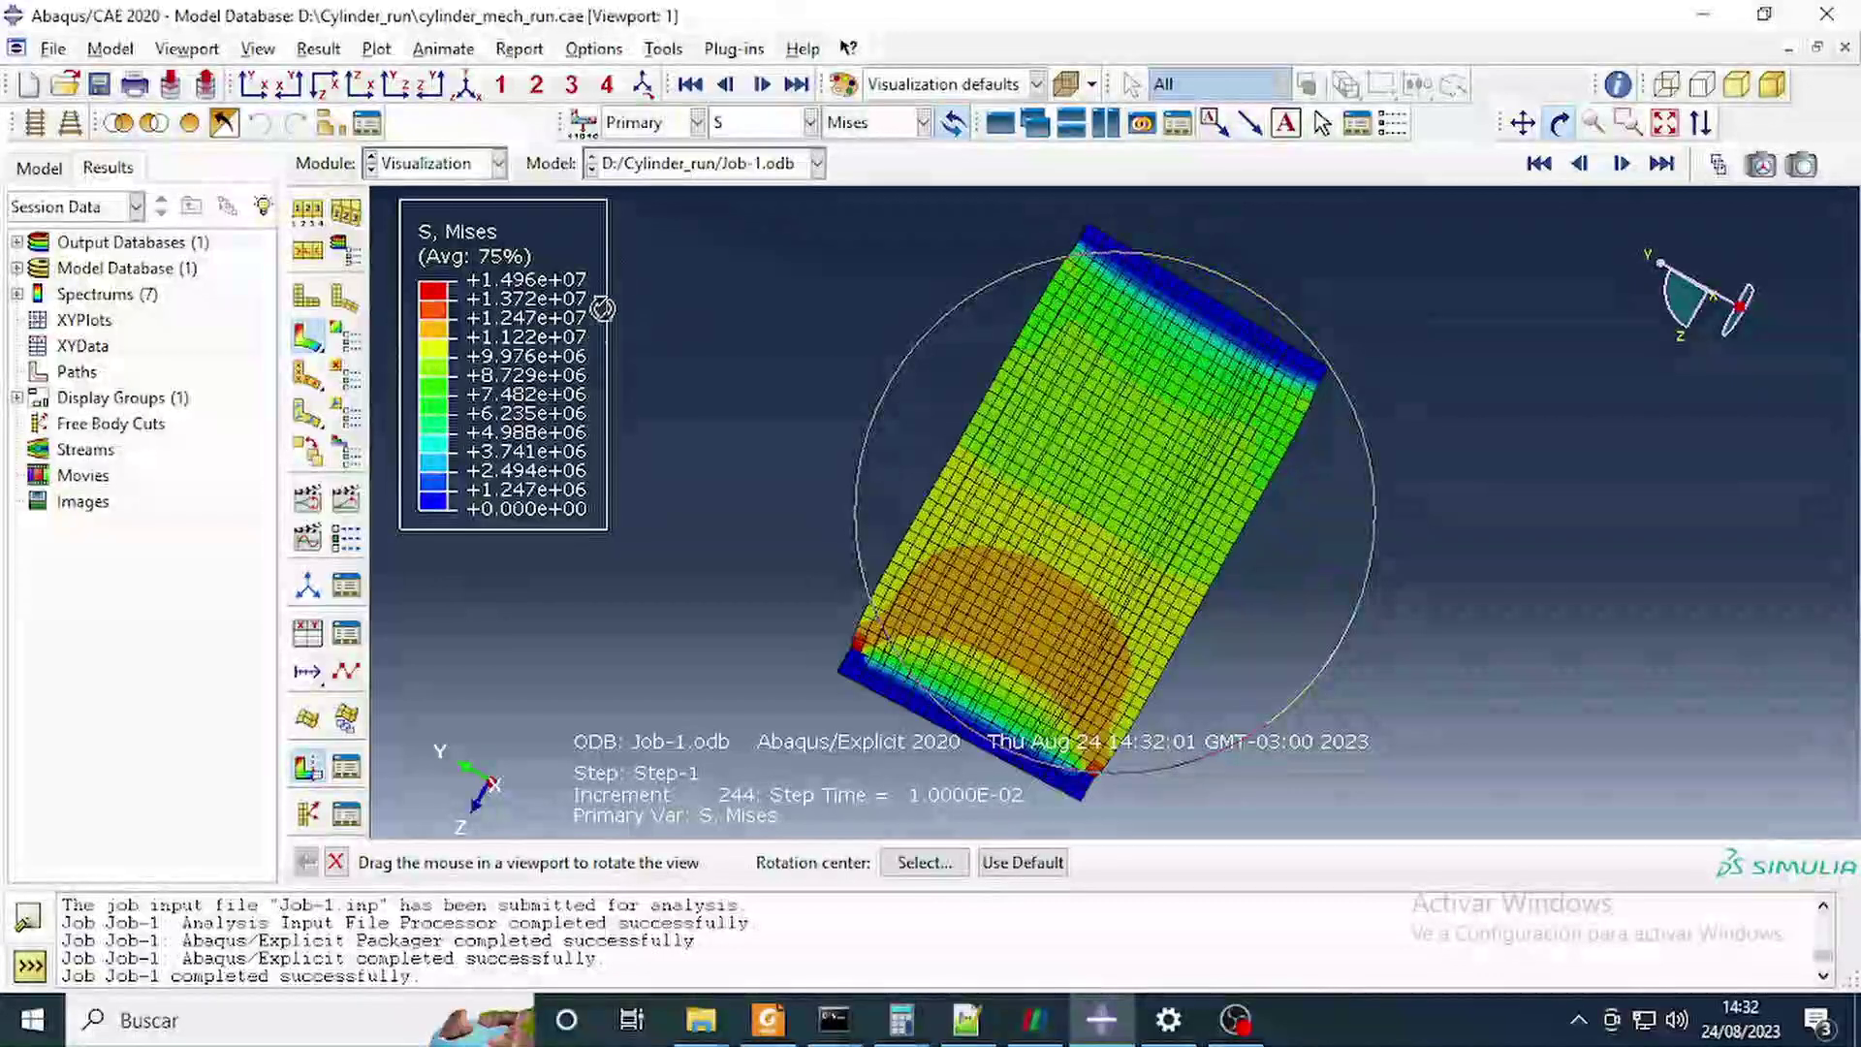
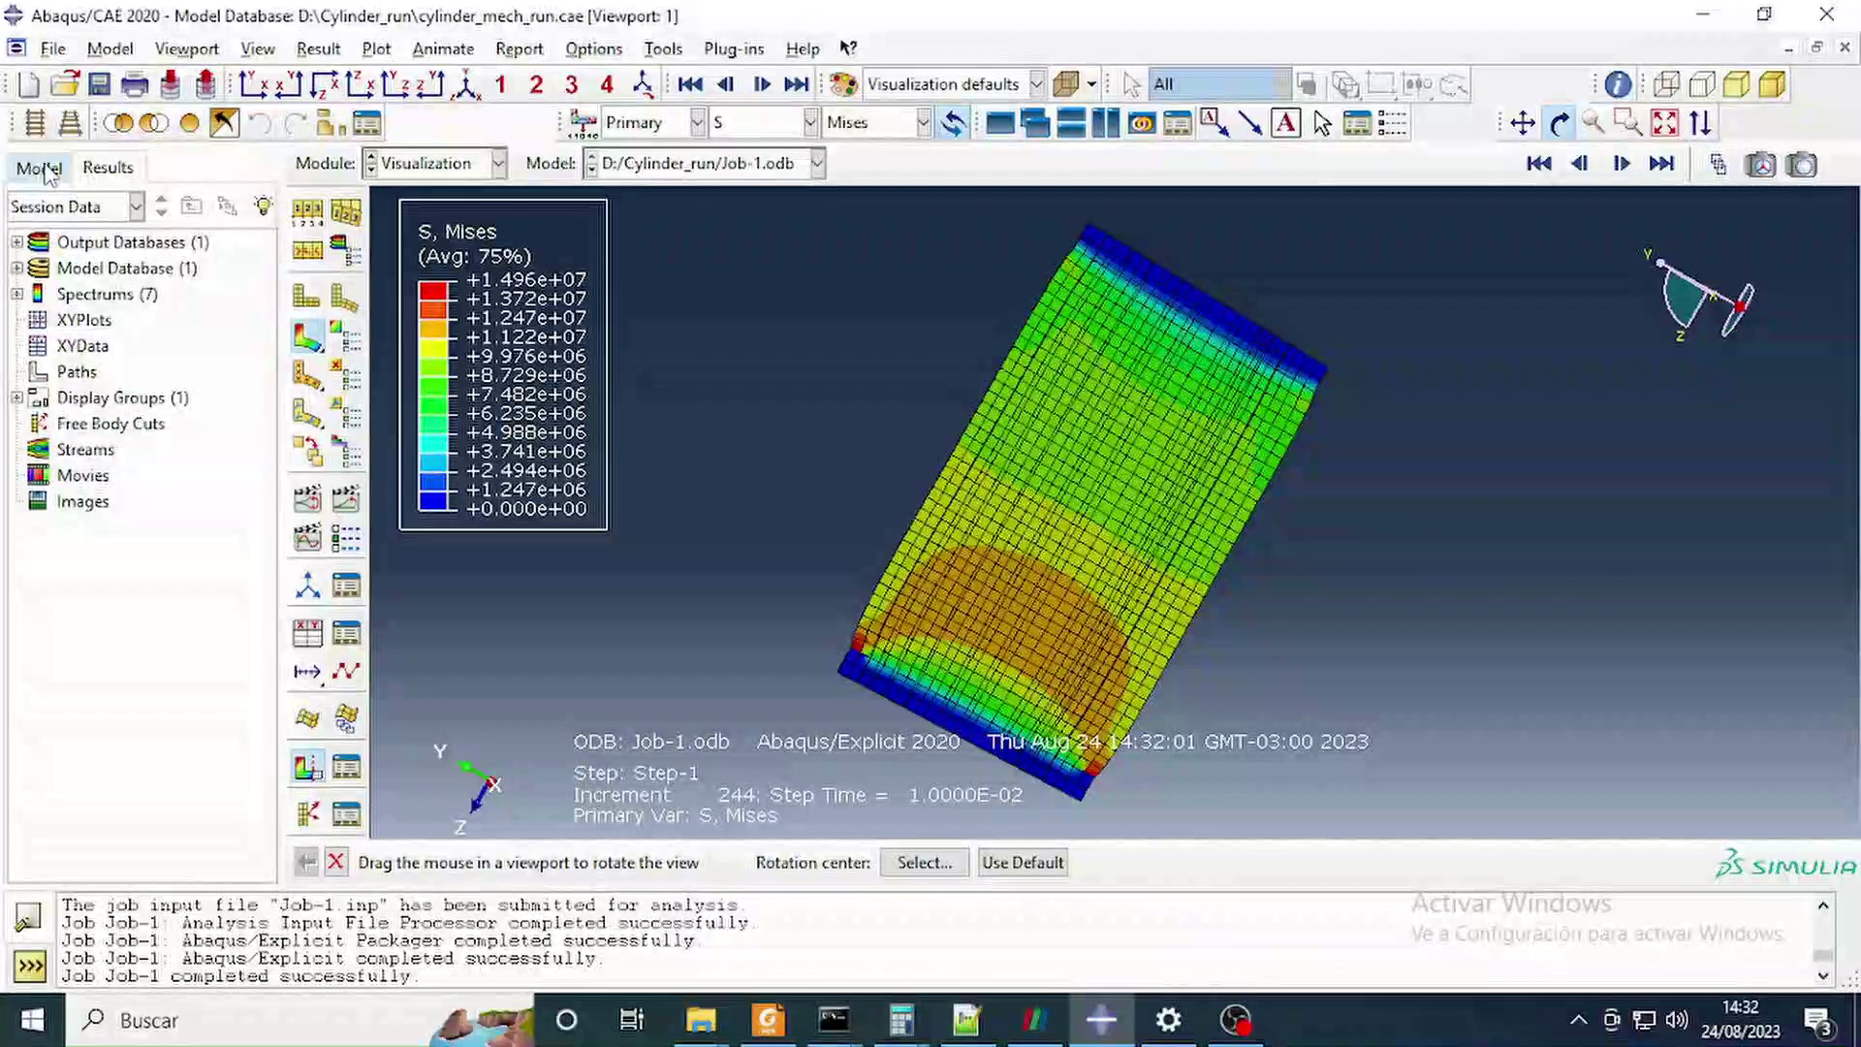
Change the contour plot's primary variable to the equivalent plastic strain PEEQ.
left_click(455, 165)
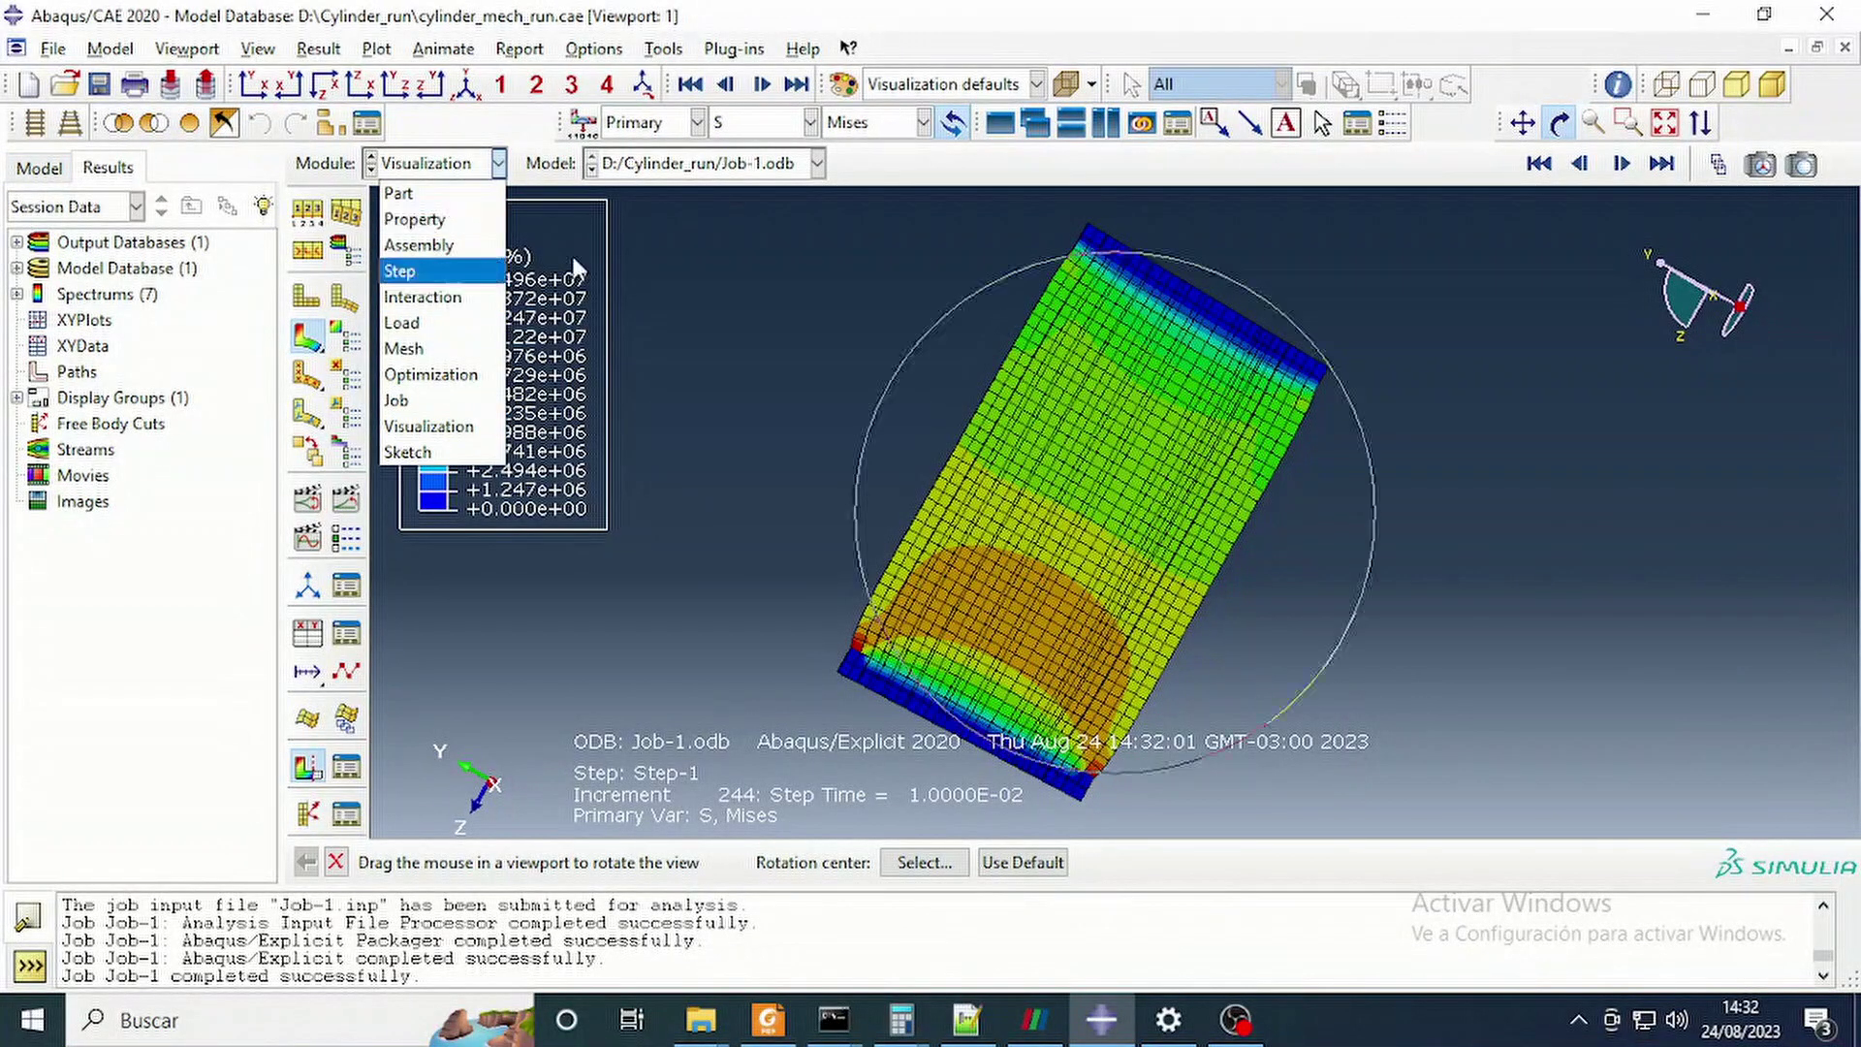
left_click(577, 268)
left_click(811, 122)
left_click(742, 233)
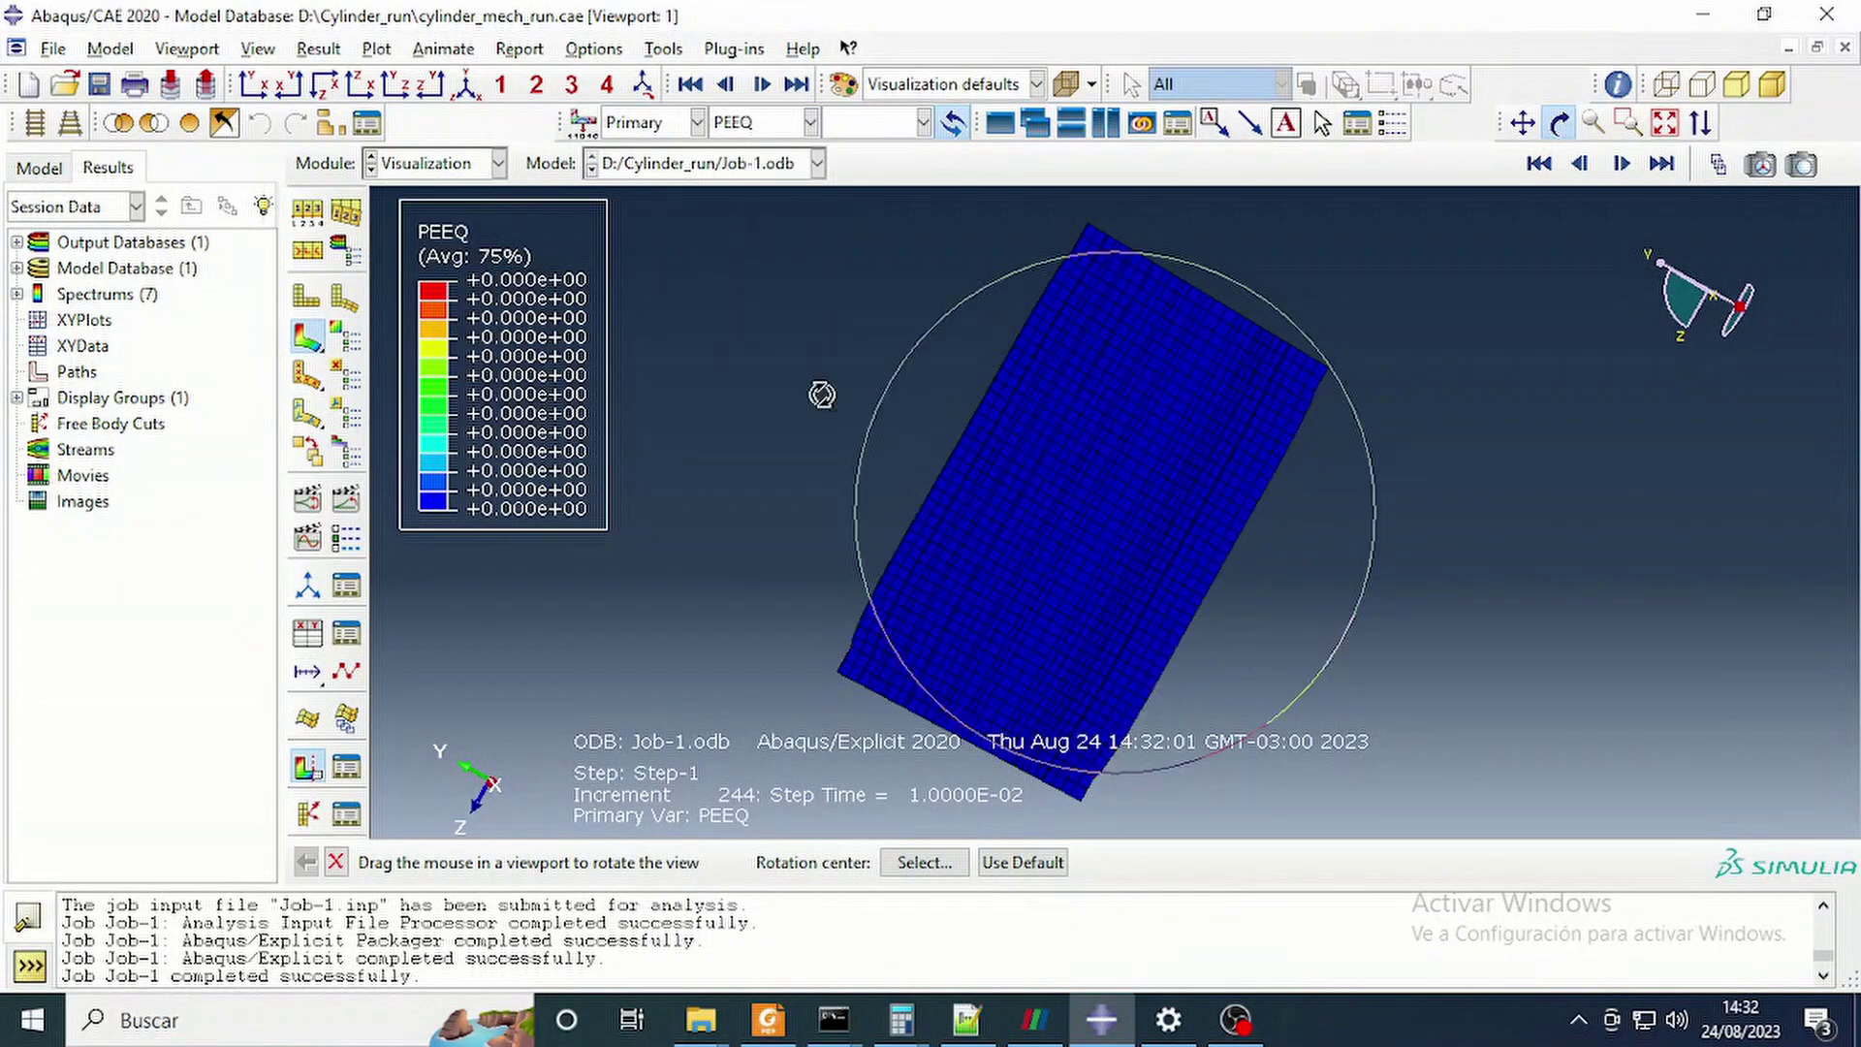
Open Material-1 of Model-1 for editing and examine its plastic yield stress and plastic strain data.
left_click(29, 171)
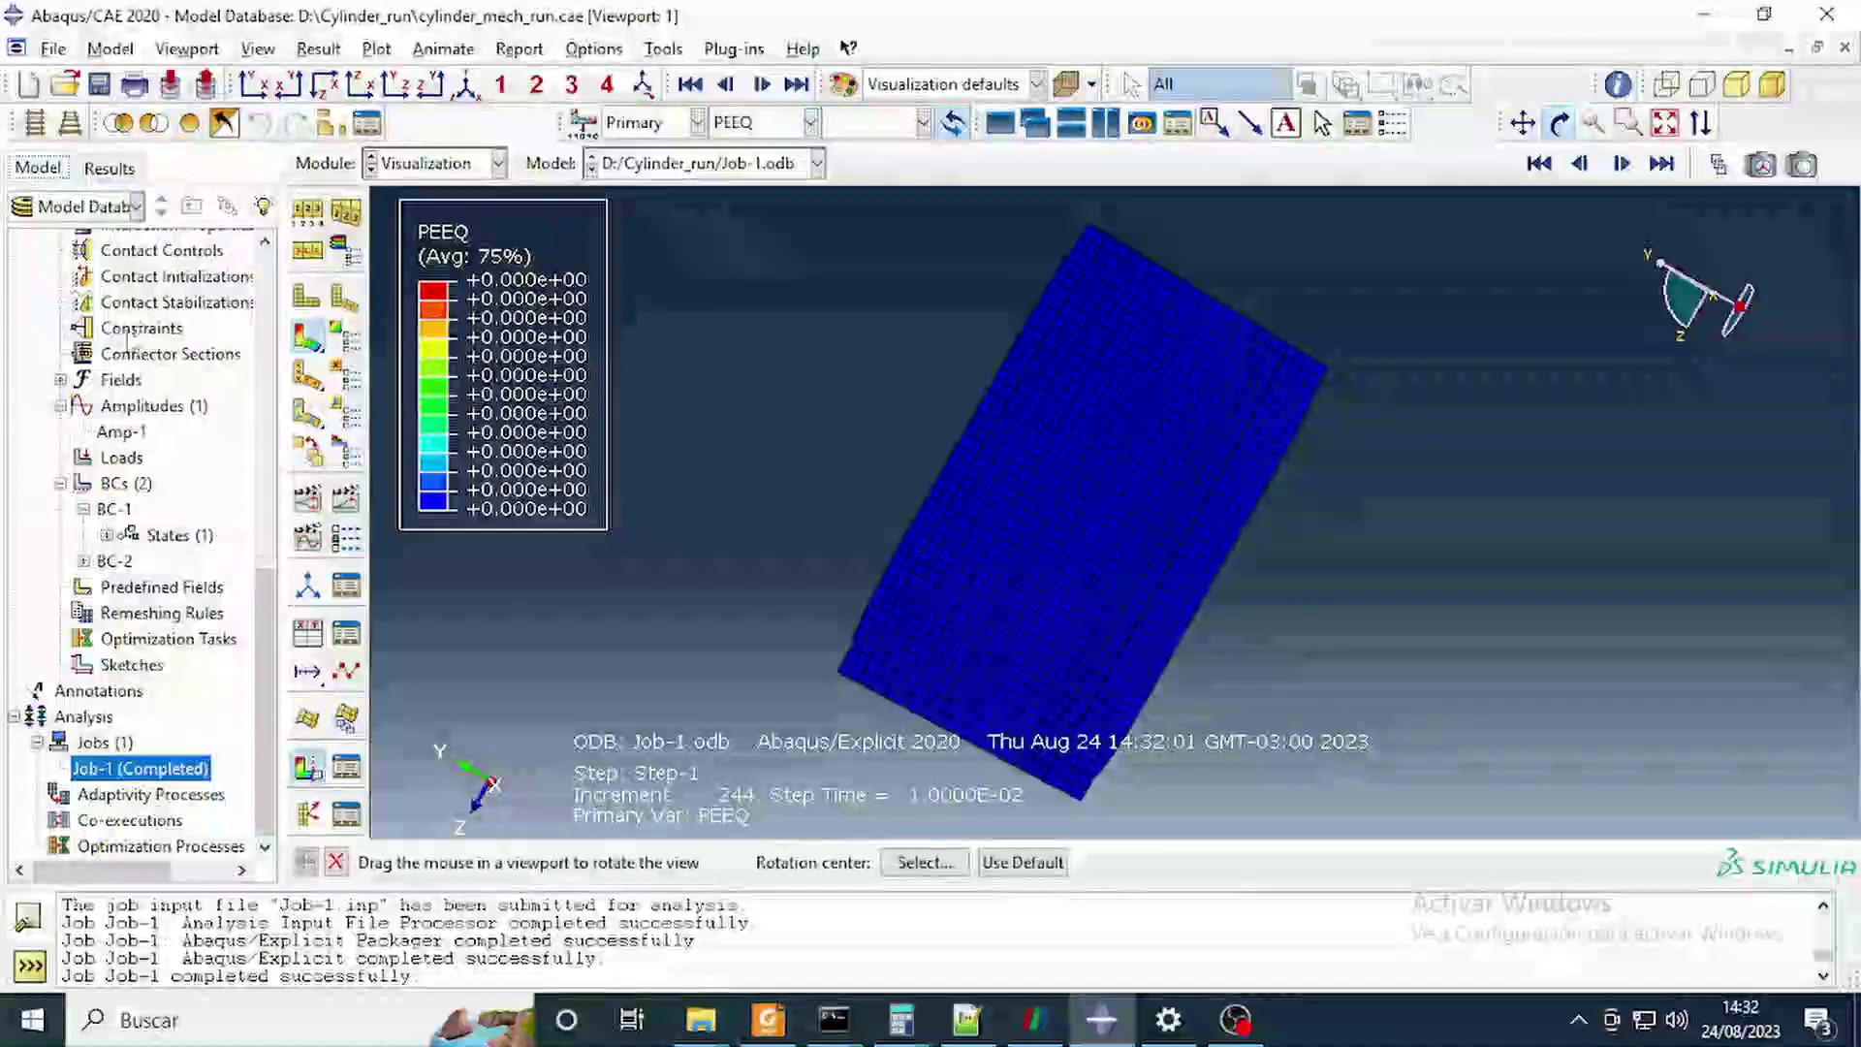
scroll(164, 334, "up", 8)
scroll(170, 329, "up", 3)
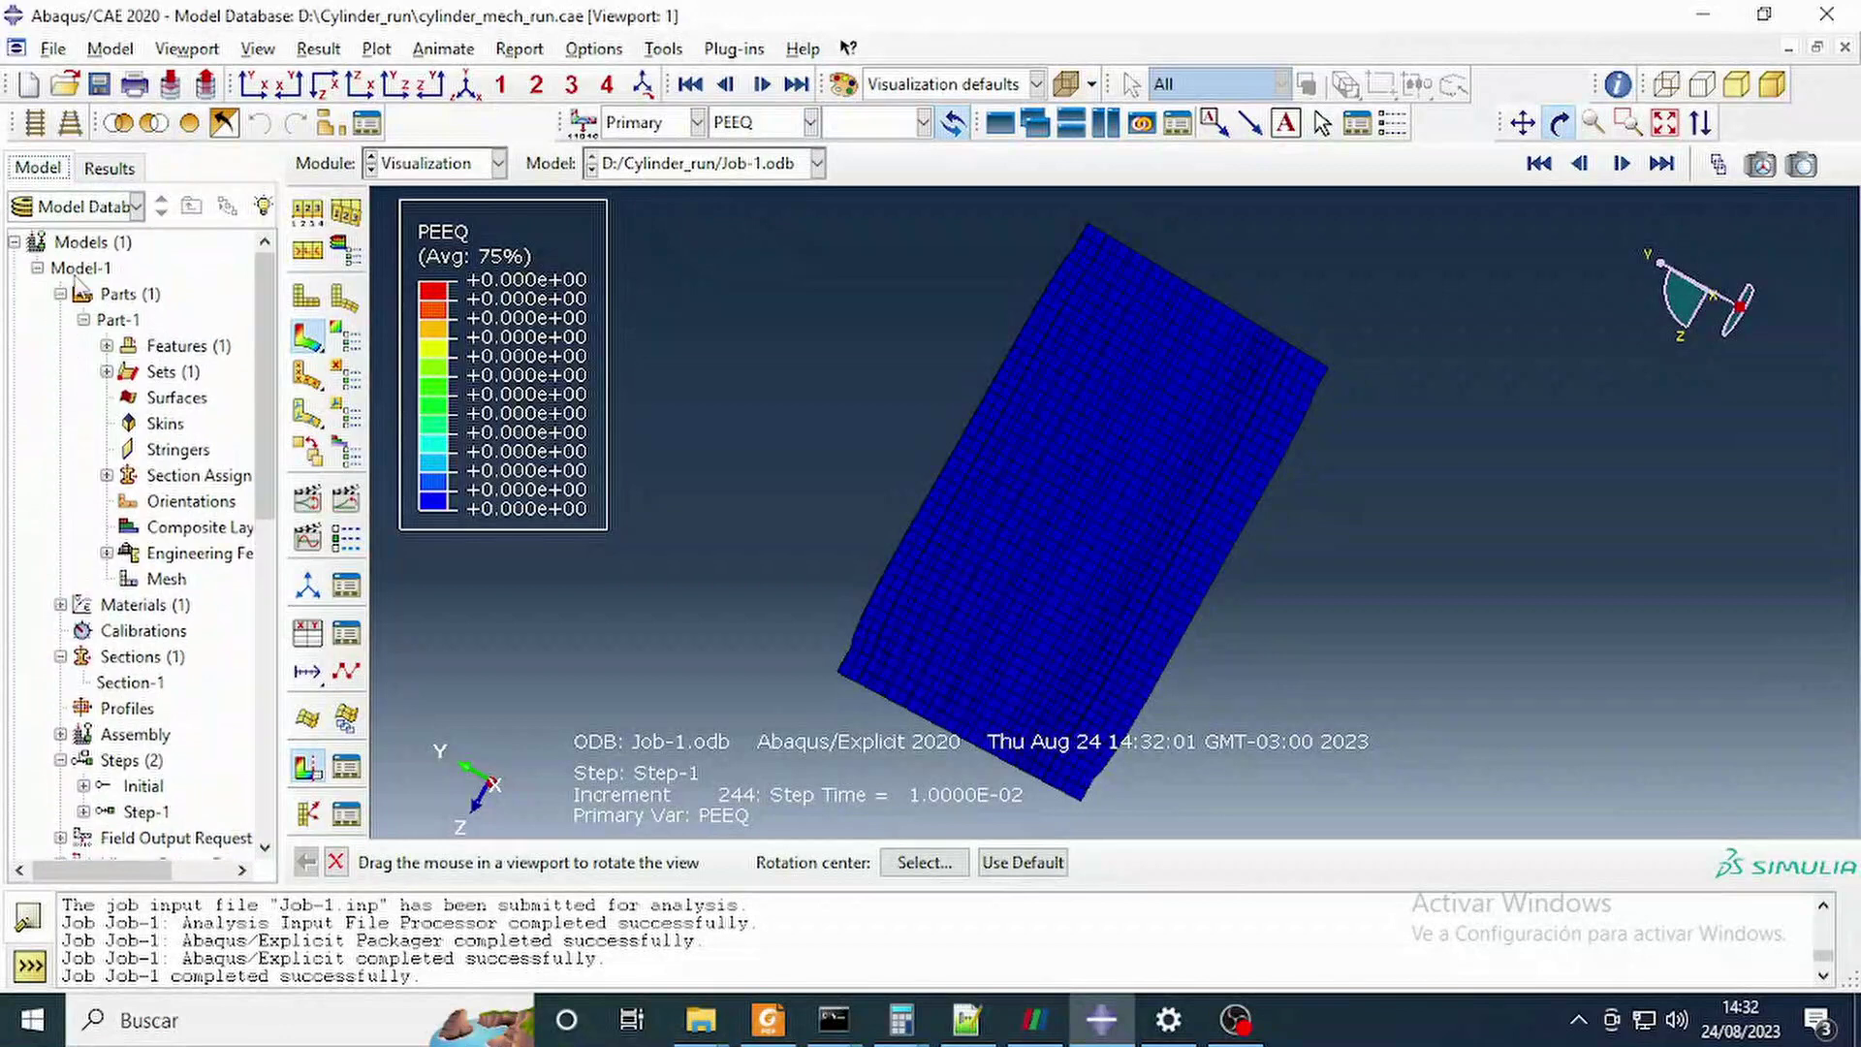
left_click(37, 269)
left_click(37, 269)
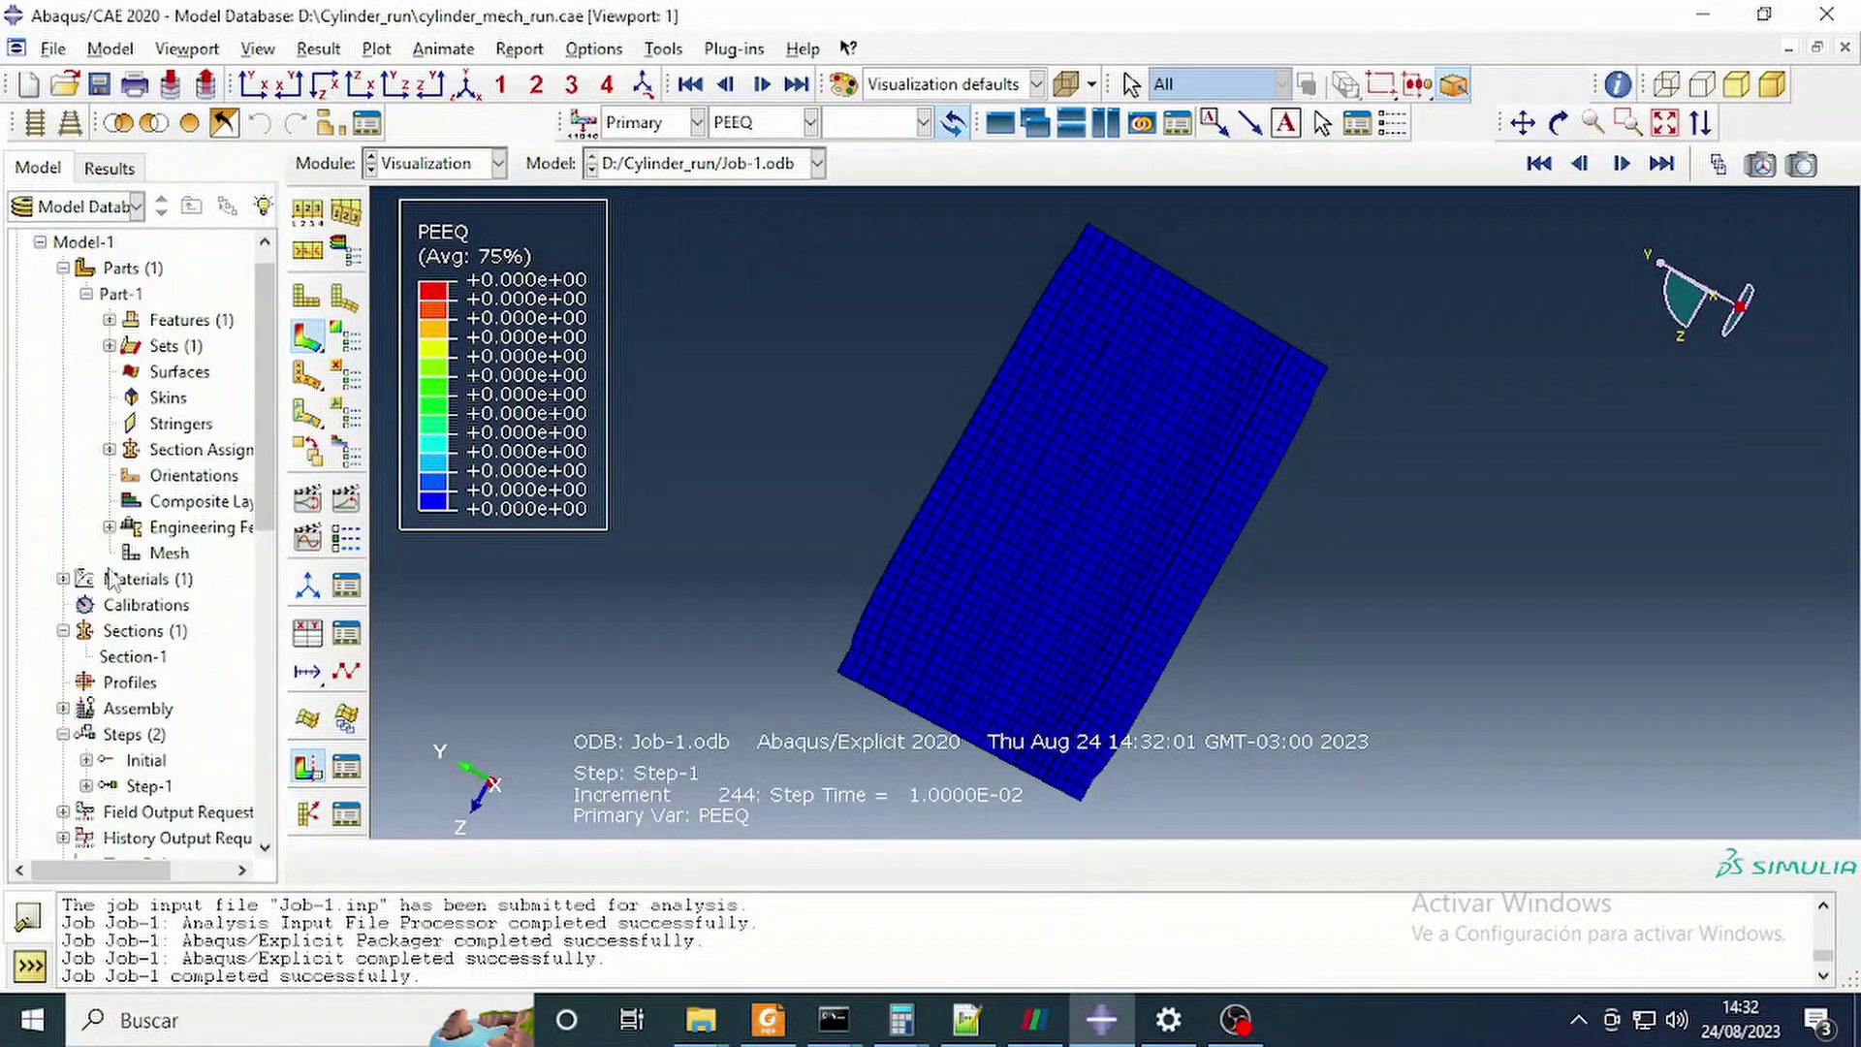
left_click(62, 579)
double_click(136, 605)
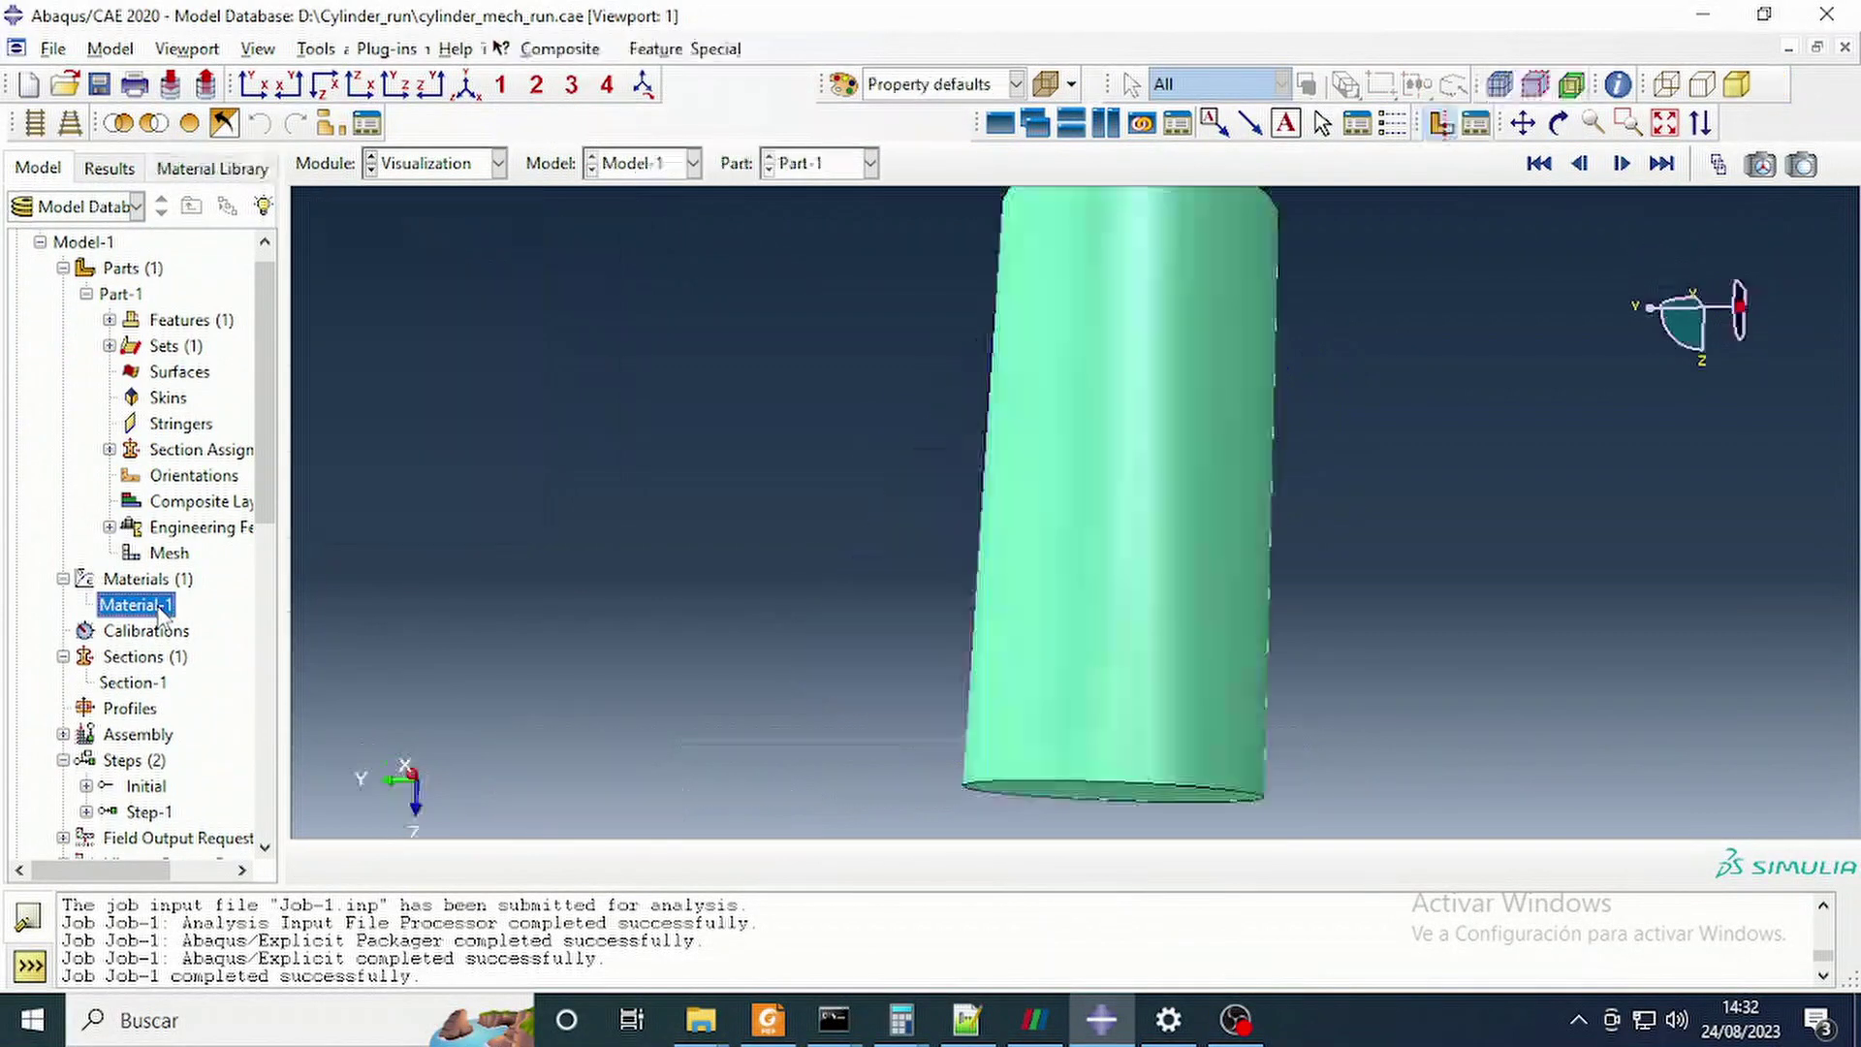
left_click(155, 266)
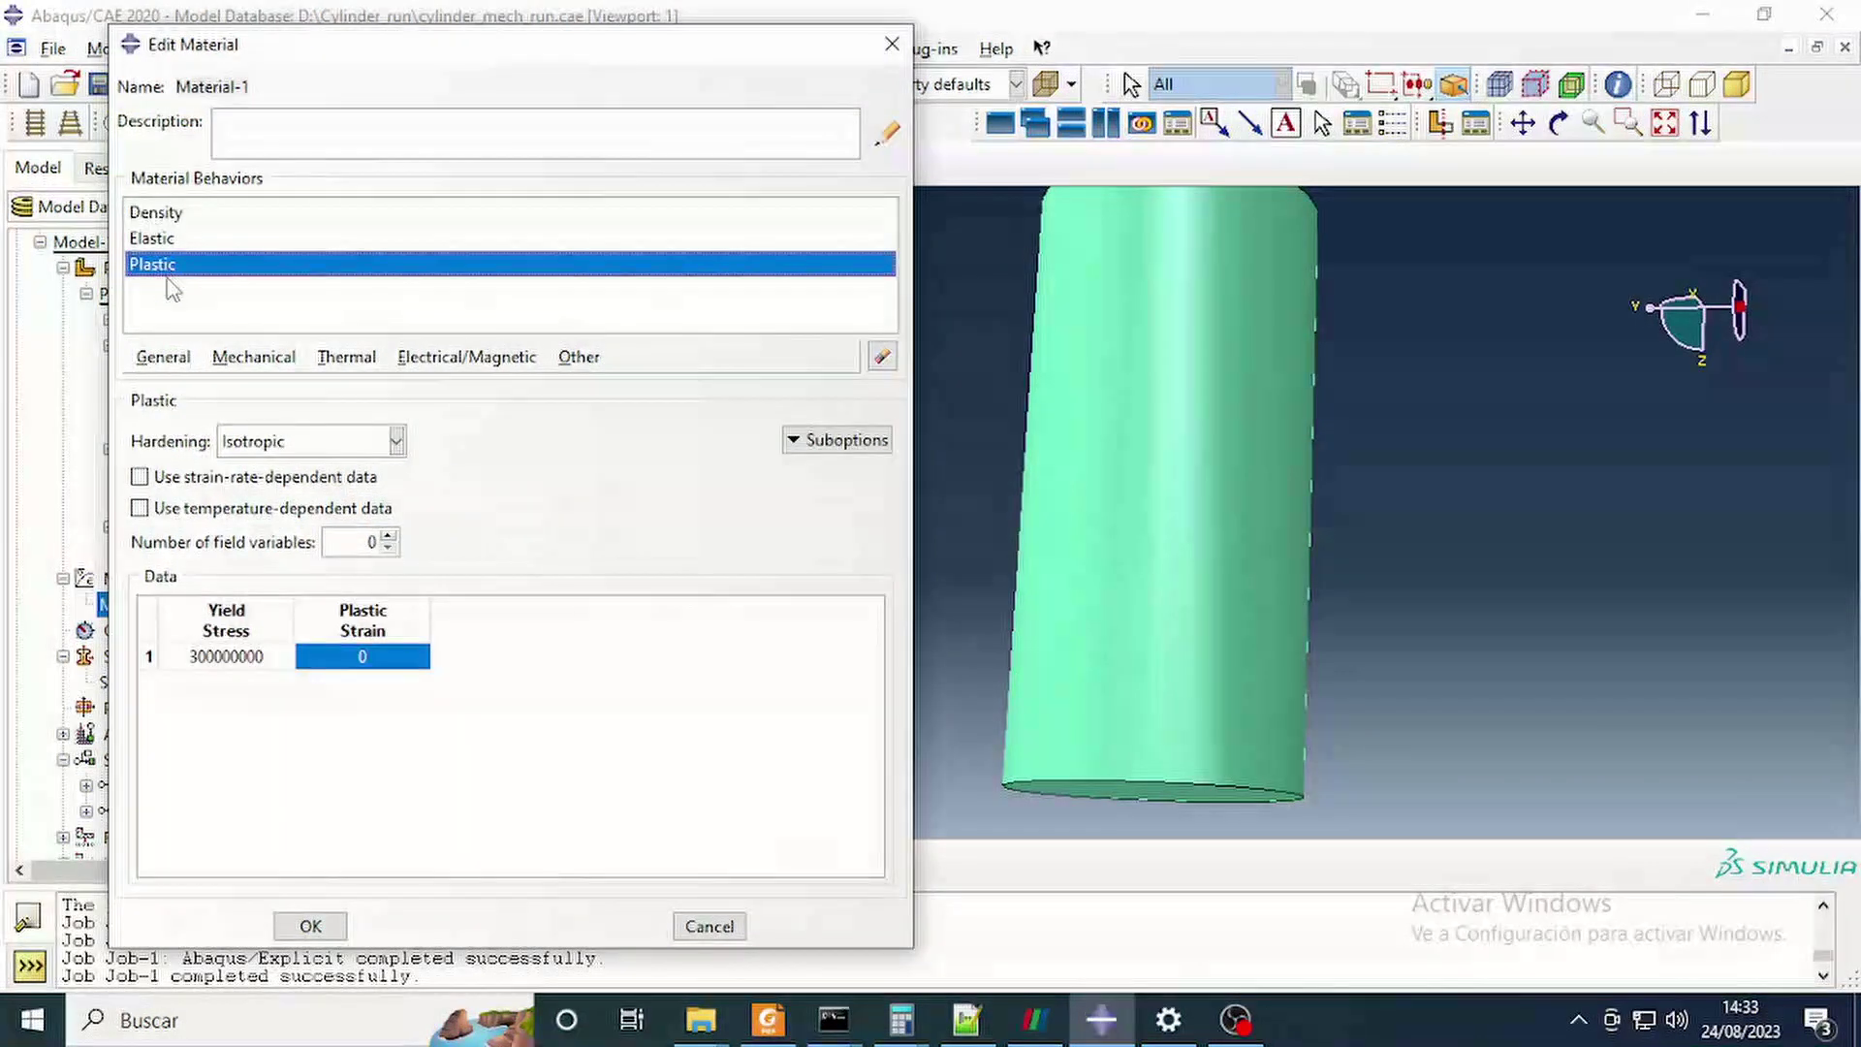
left_click(243, 666)
left_click_drag(212, 659, 195, 659)
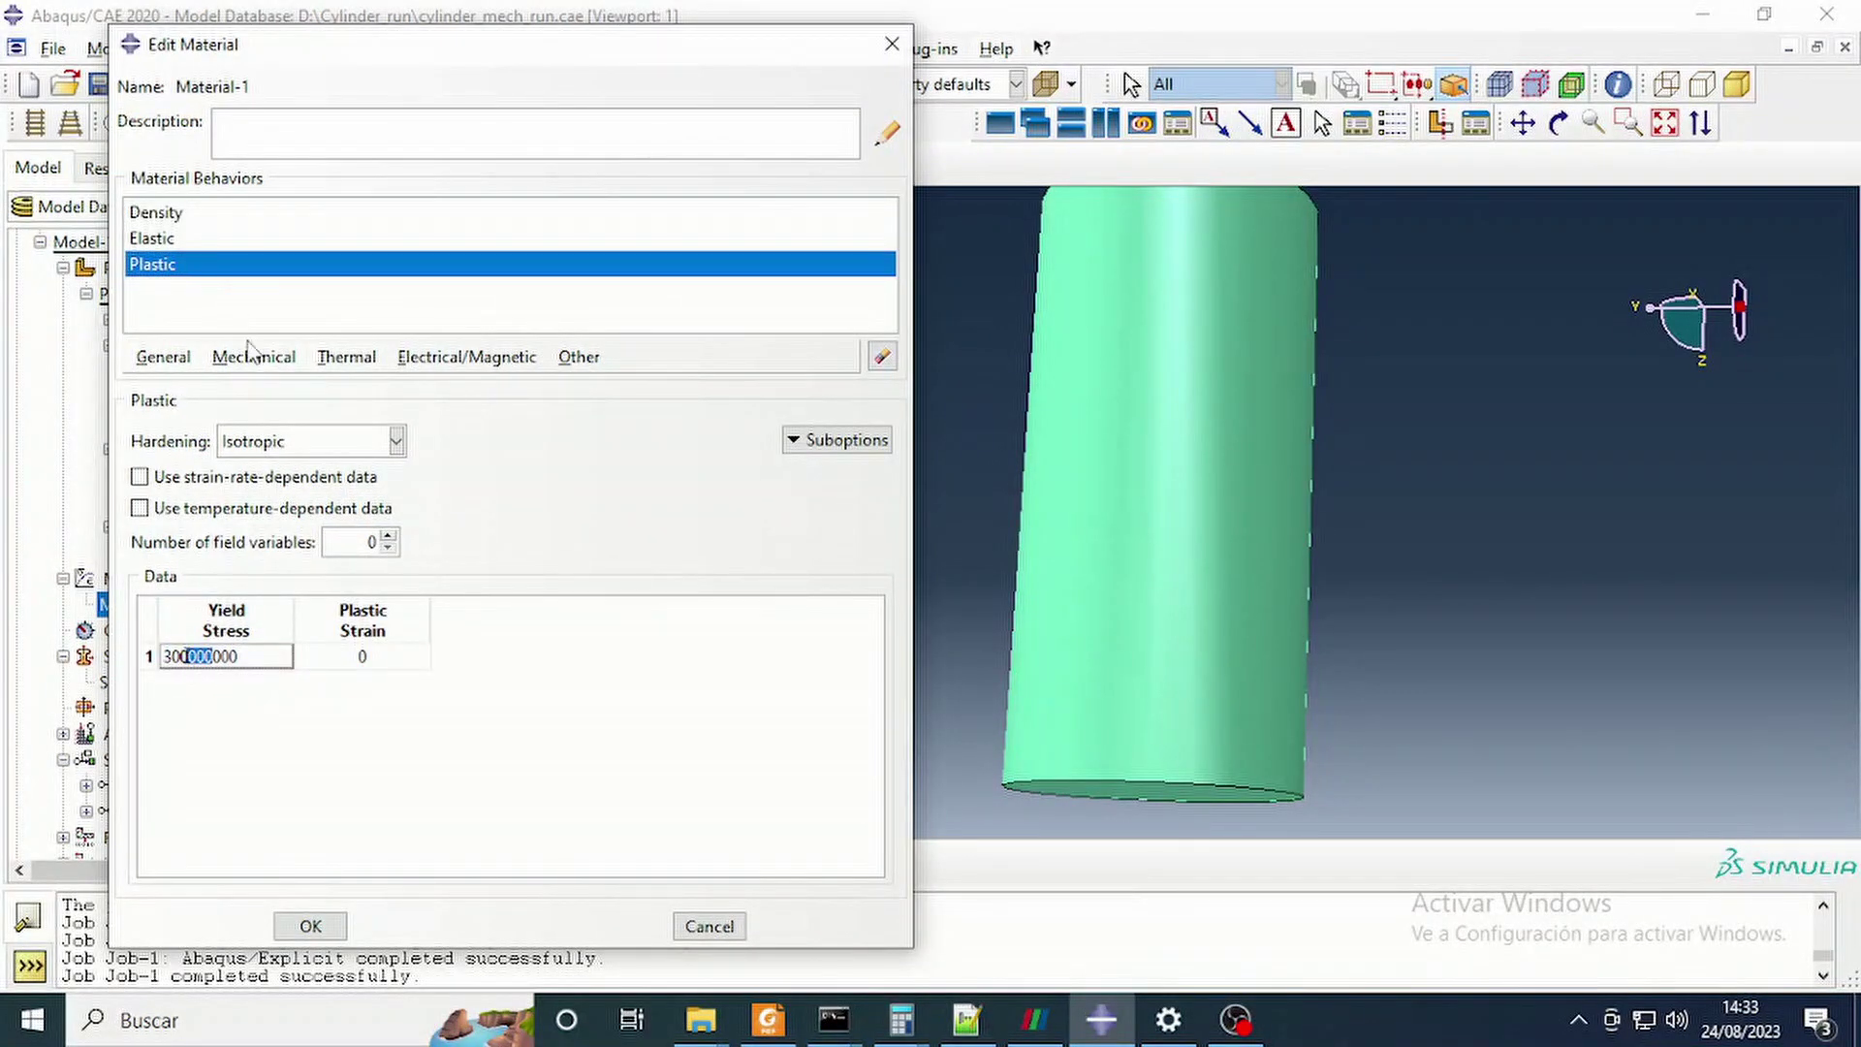
left_click(405, 707)
left_click(371, 665)
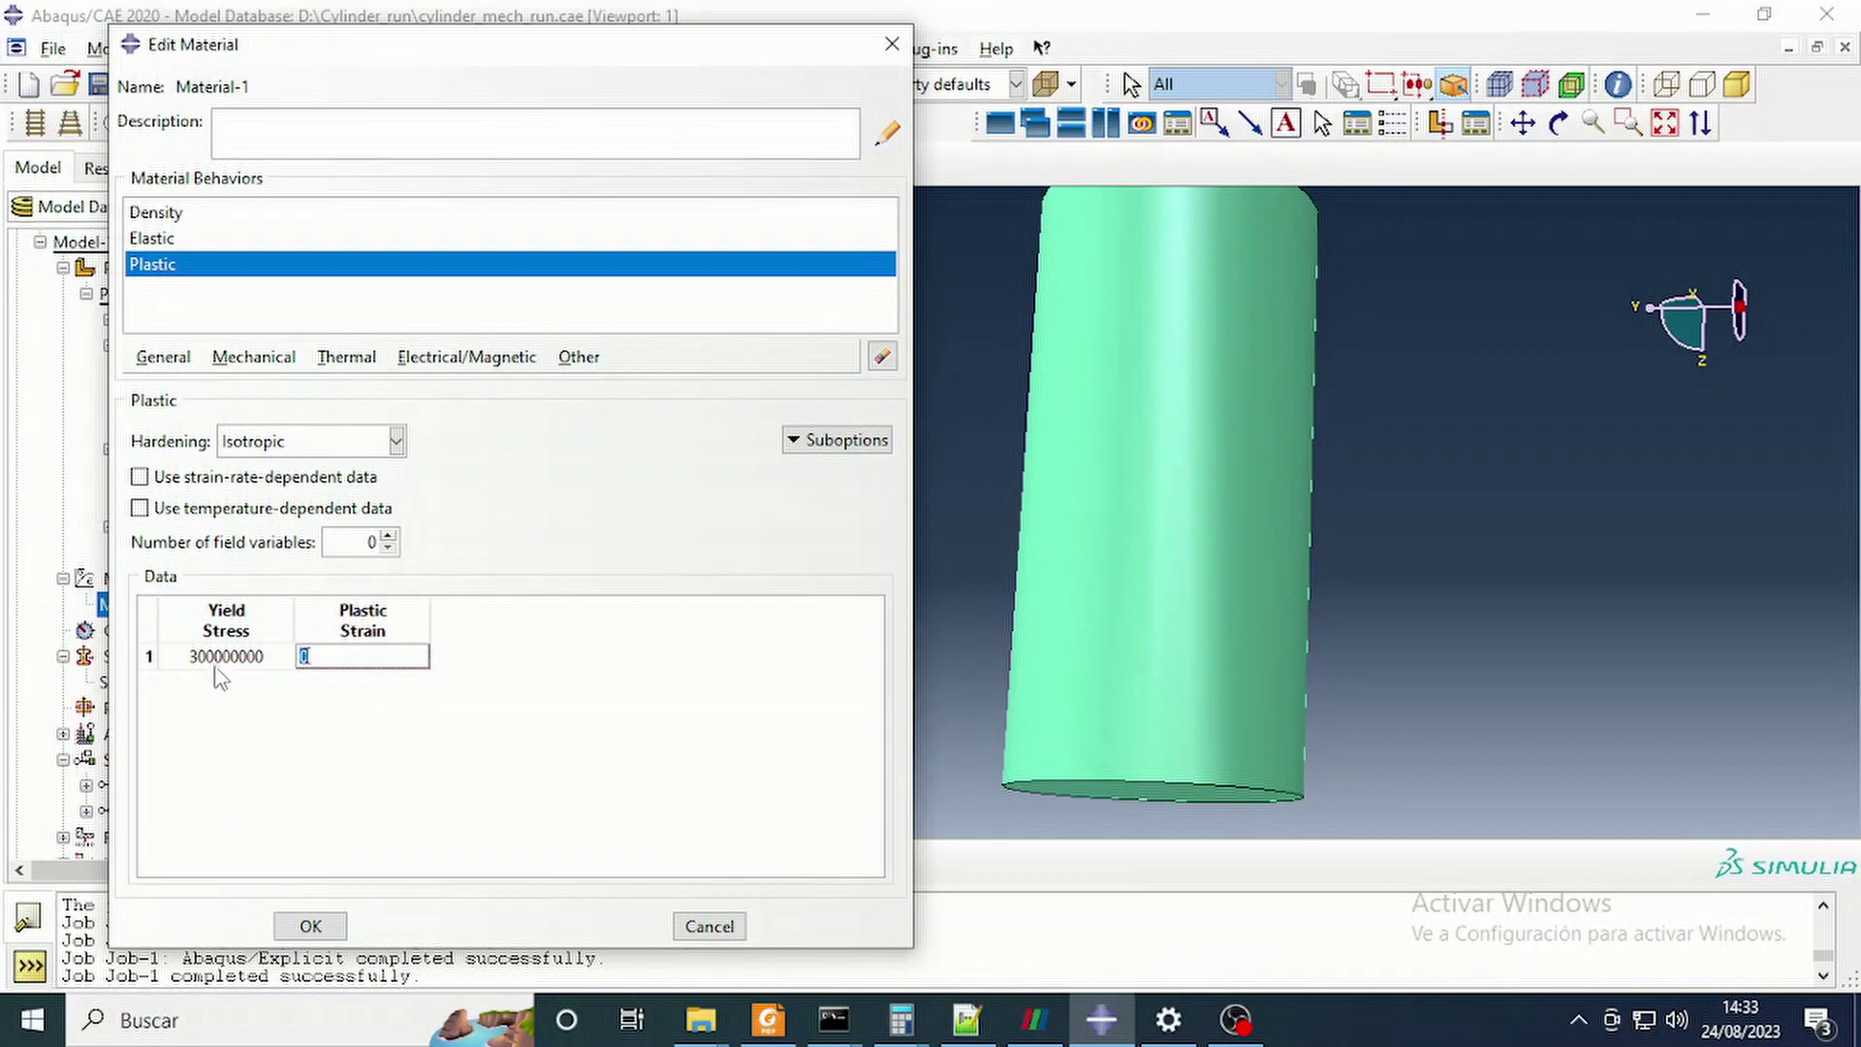
Set the elastic Young's modulus of Material-1 to 68.9e9 and save the model database.
left_click(156, 239)
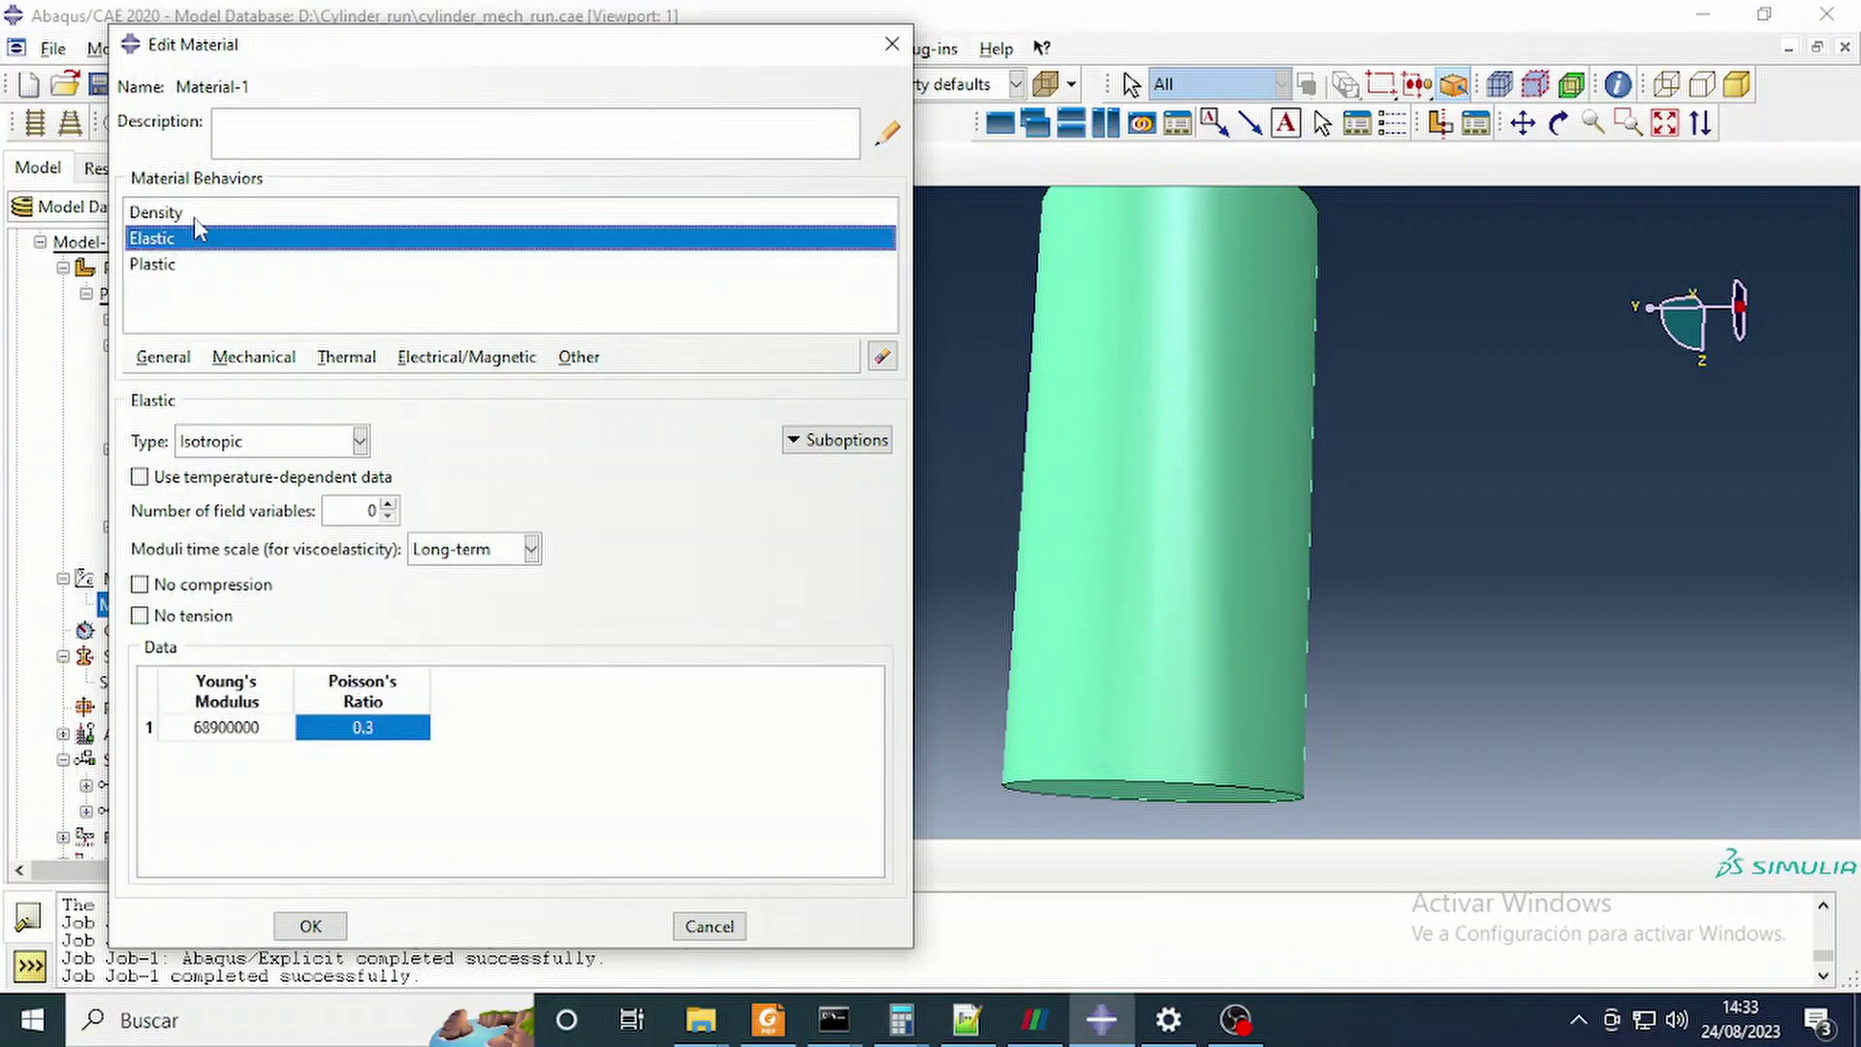
left_click(215, 726)
left_click_drag(204, 729, 180, 733)
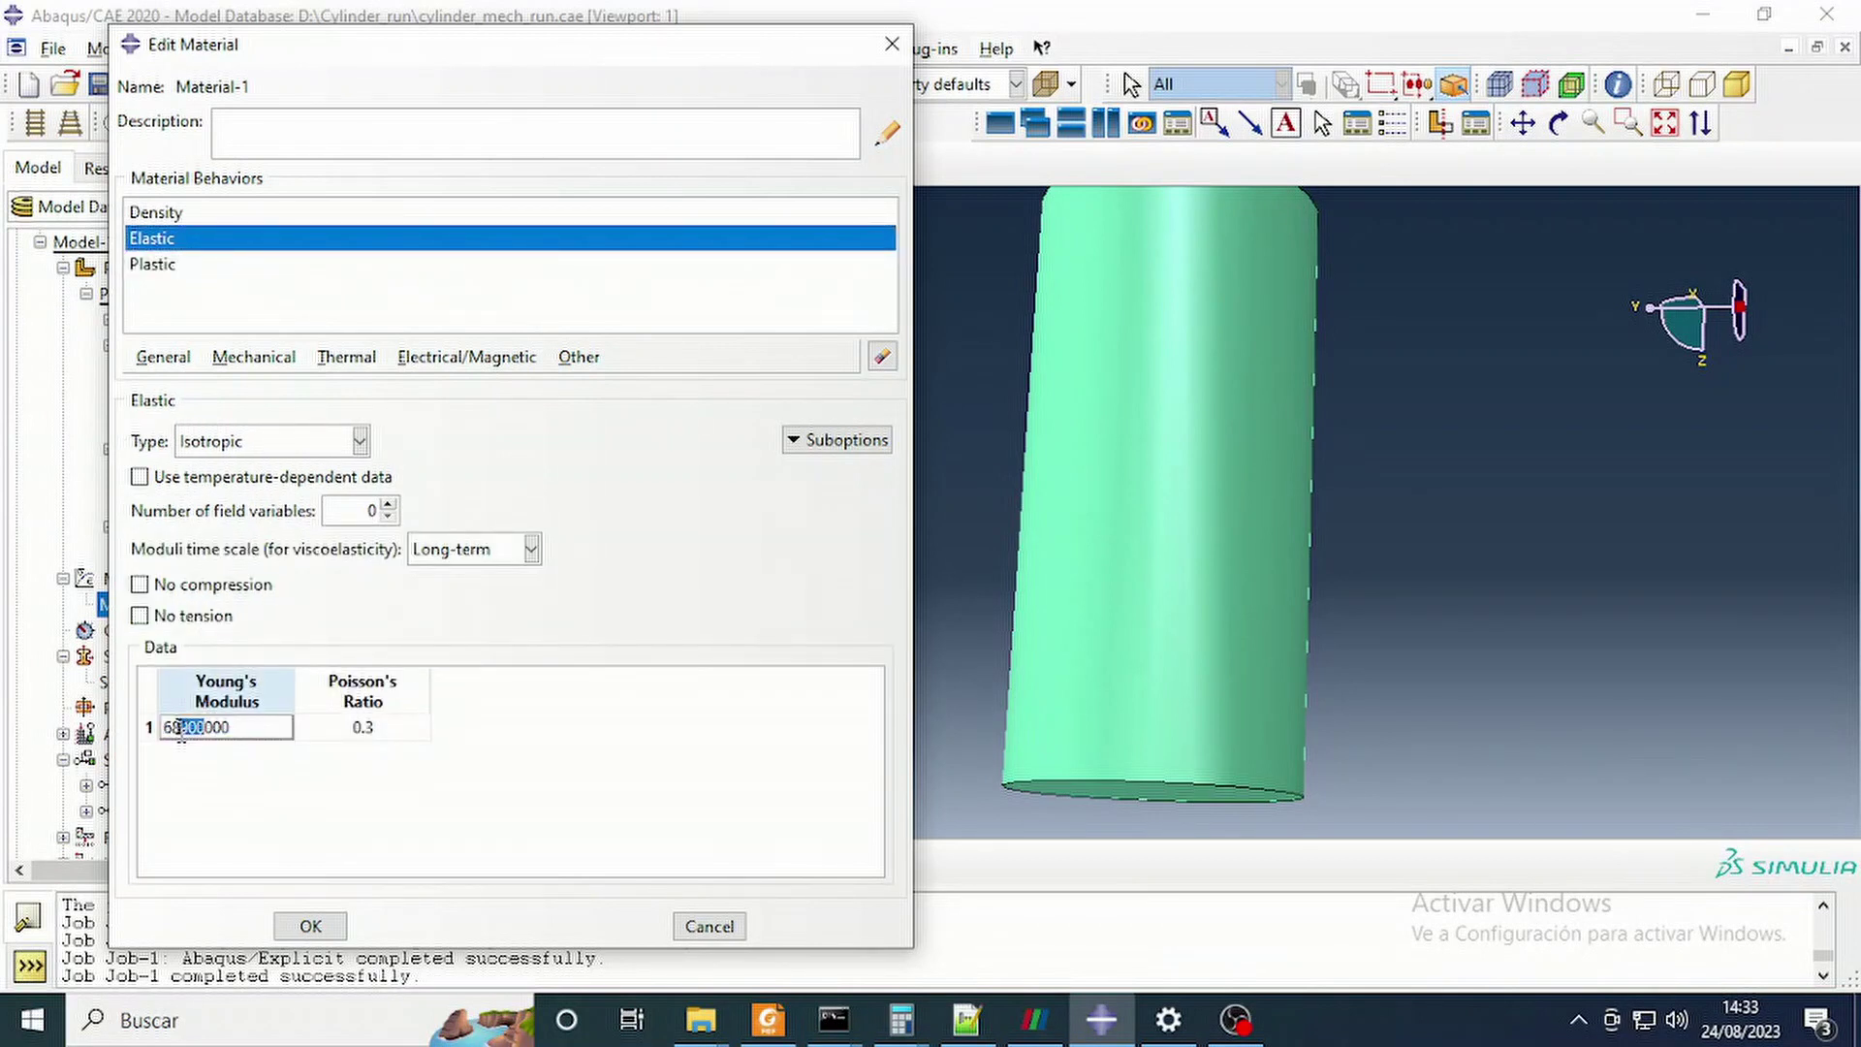
left_click_drag(238, 727, 211, 726)
type(".9e9")
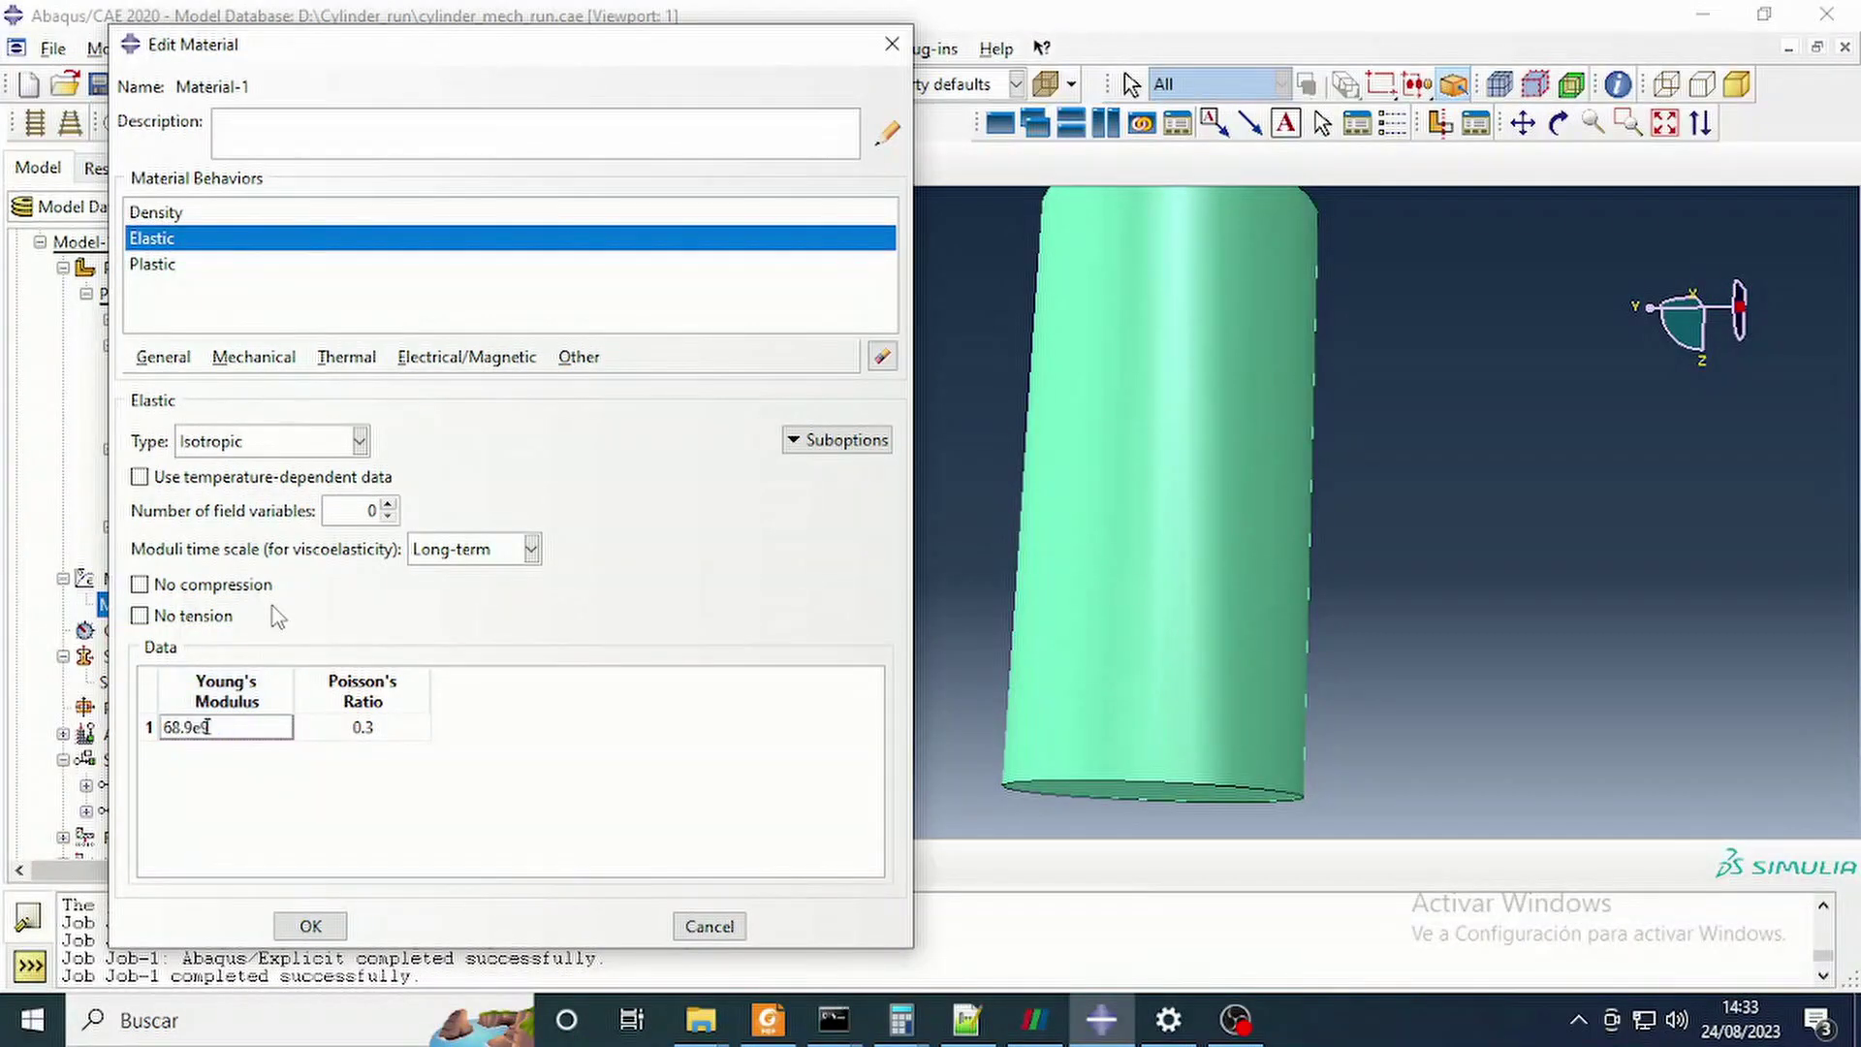
left_click(311, 926)
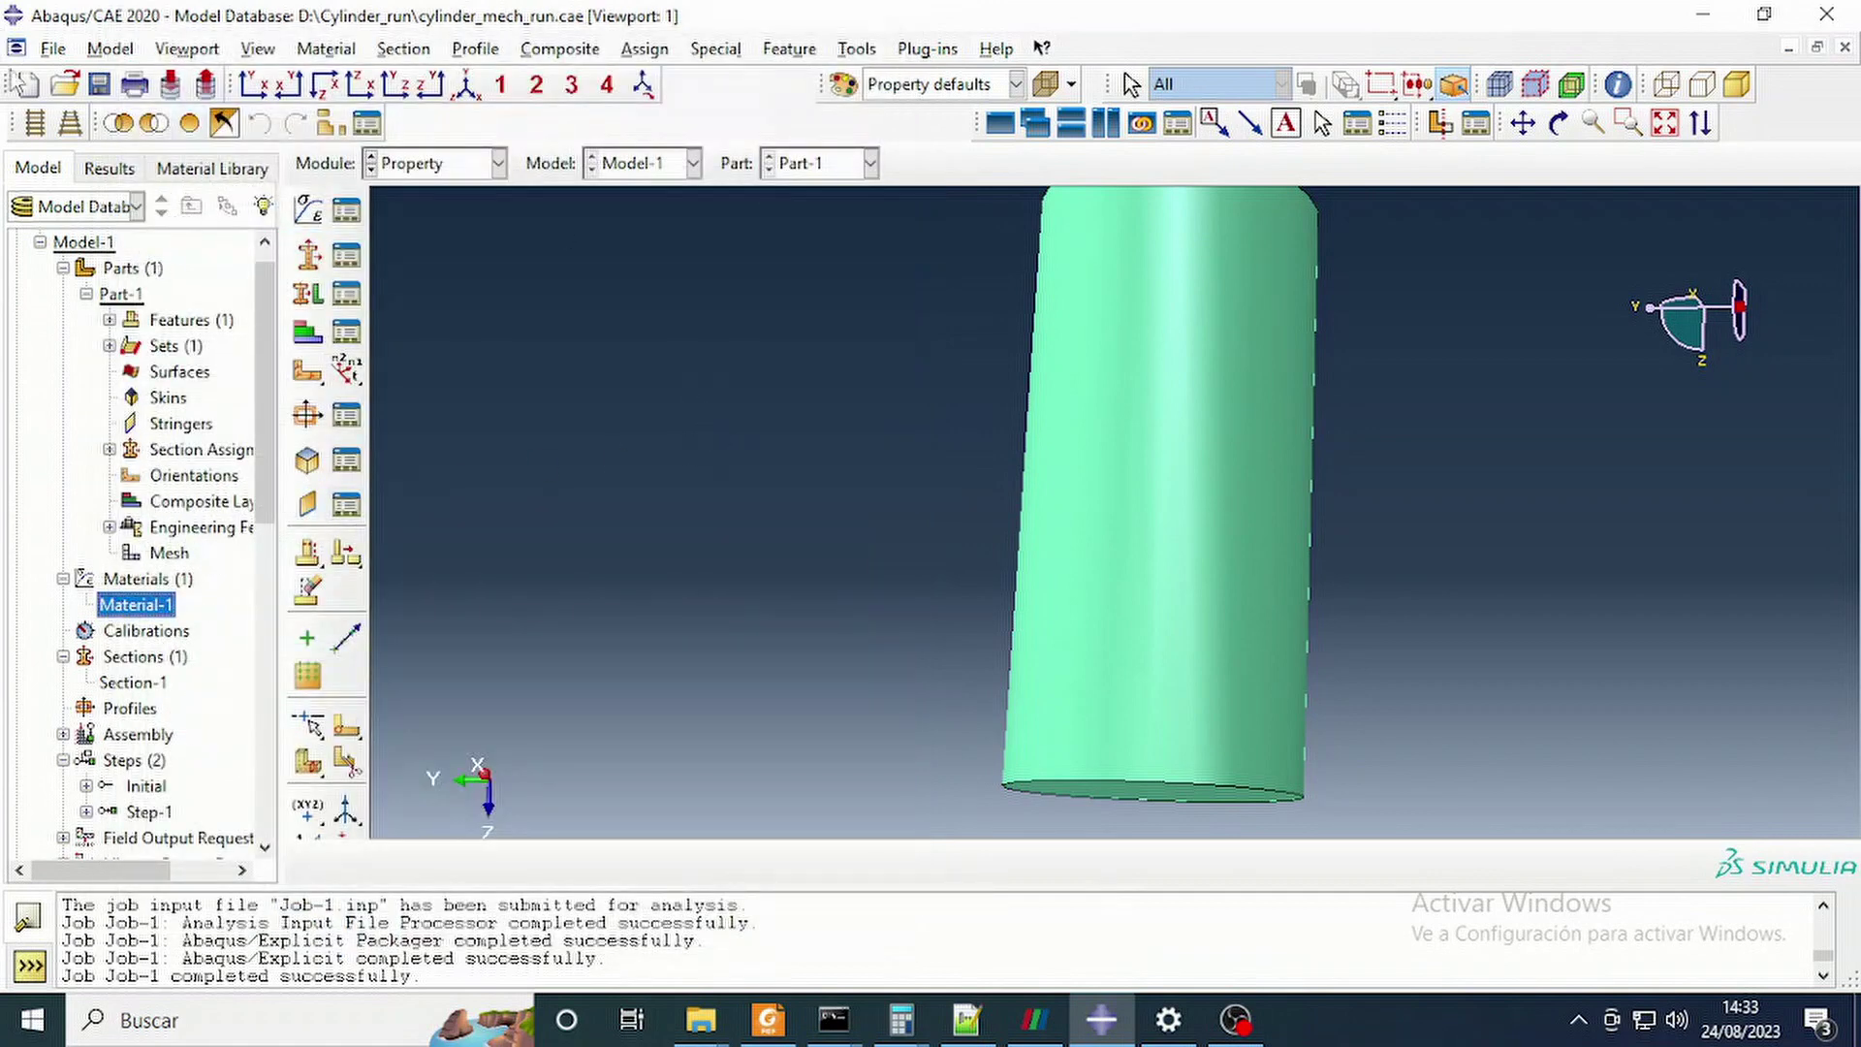
left_click(99, 84)
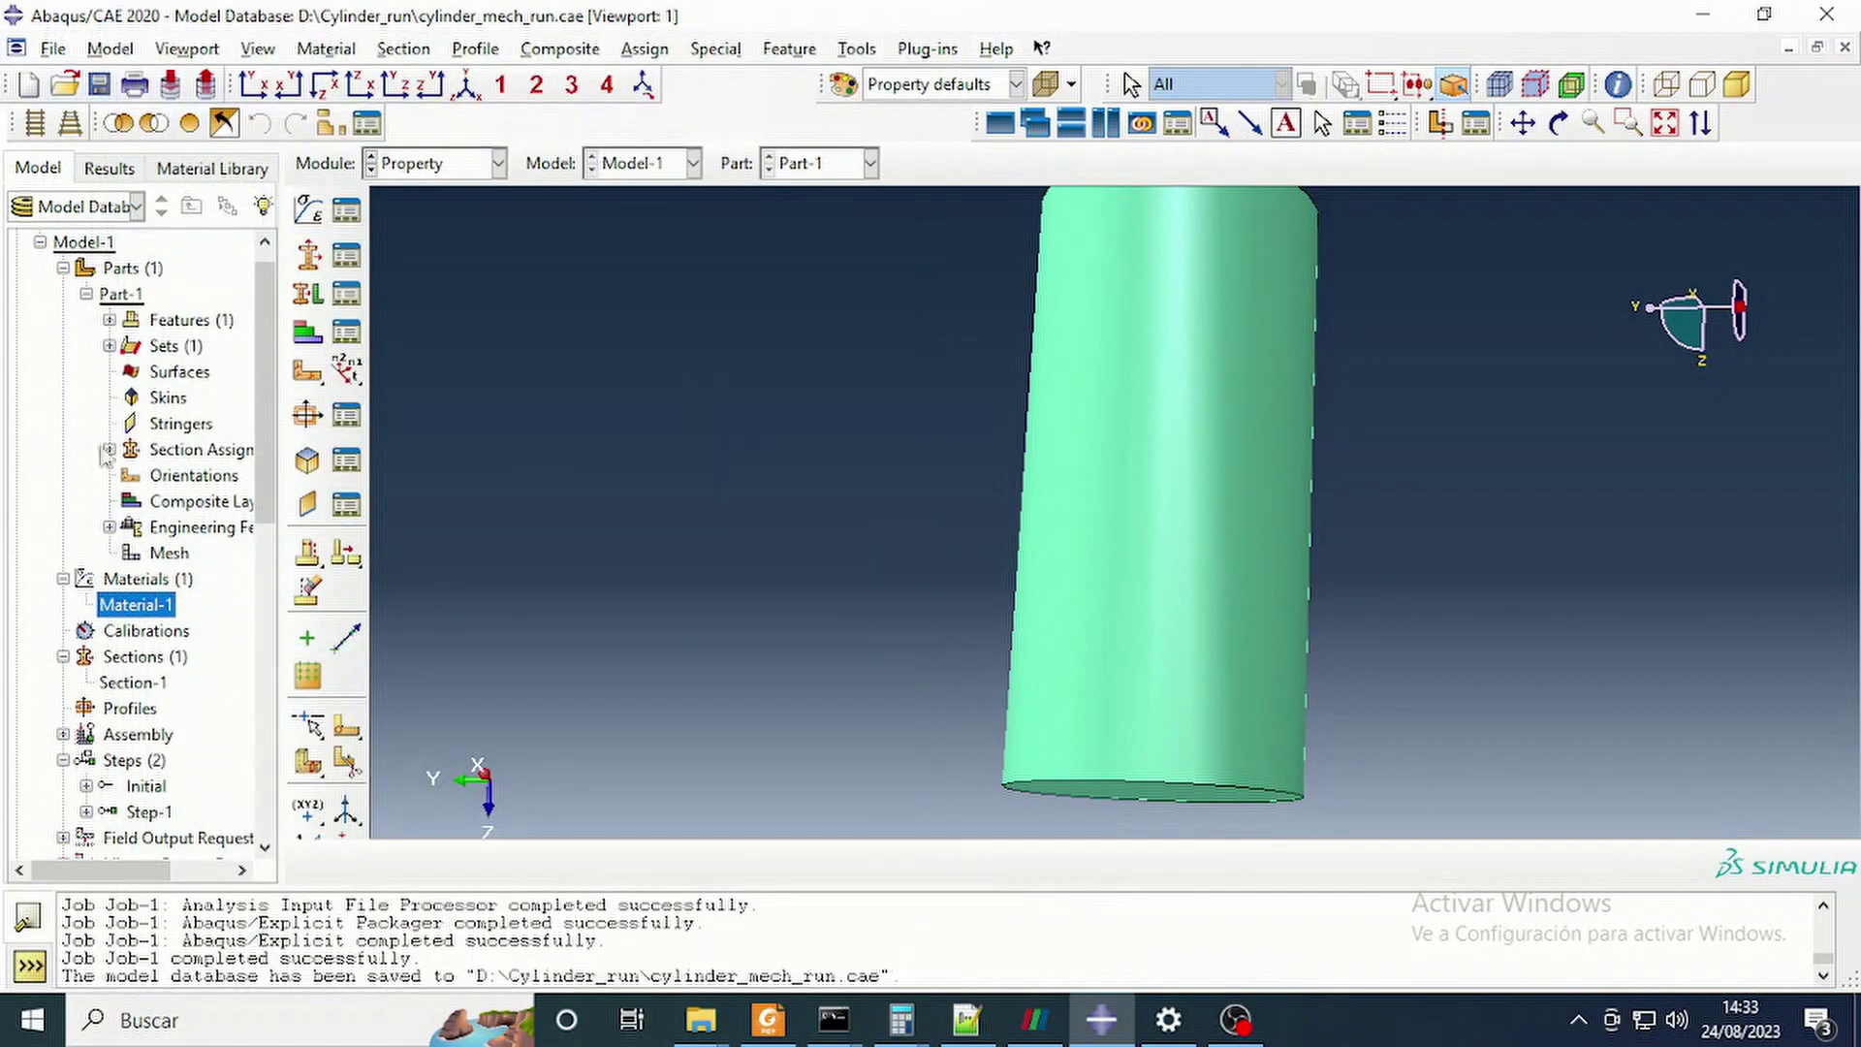
Reopen Material-1 and review its density, elastic and plastic properties.
right_click(160, 608)
left_click(218, 644)
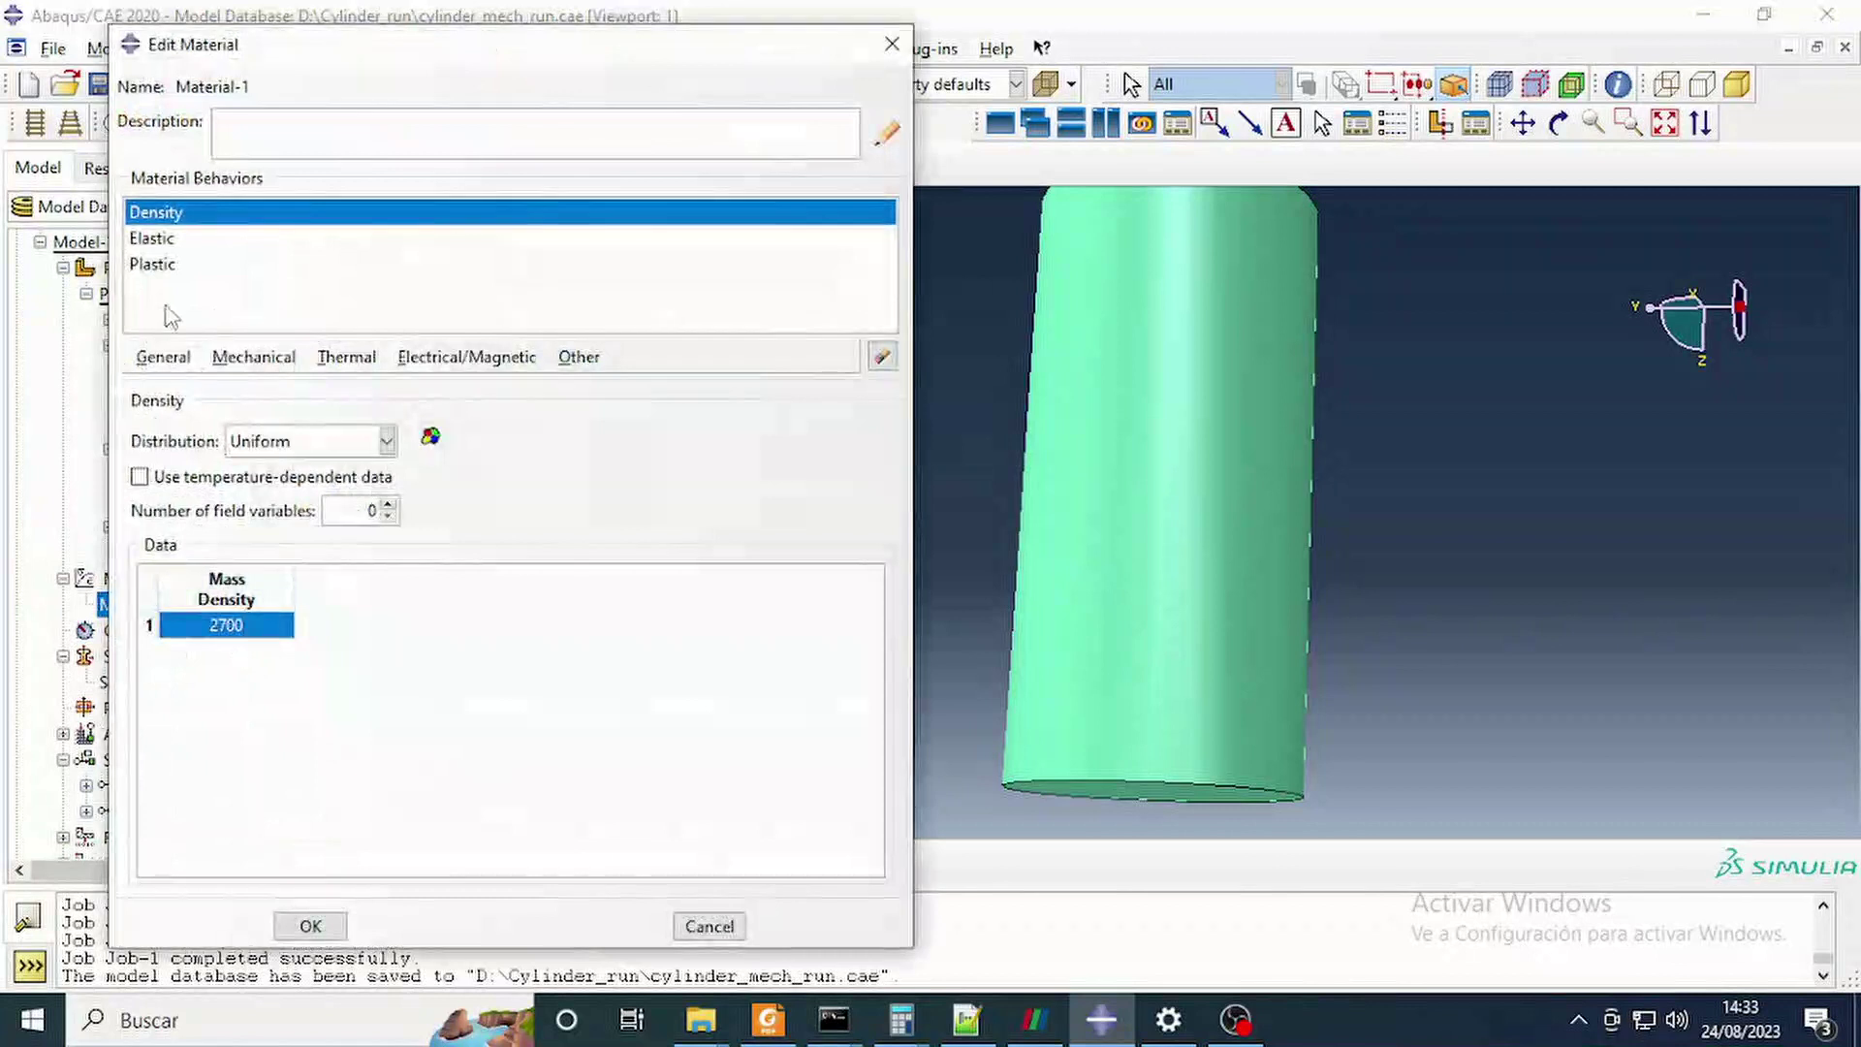
left_click(167, 243)
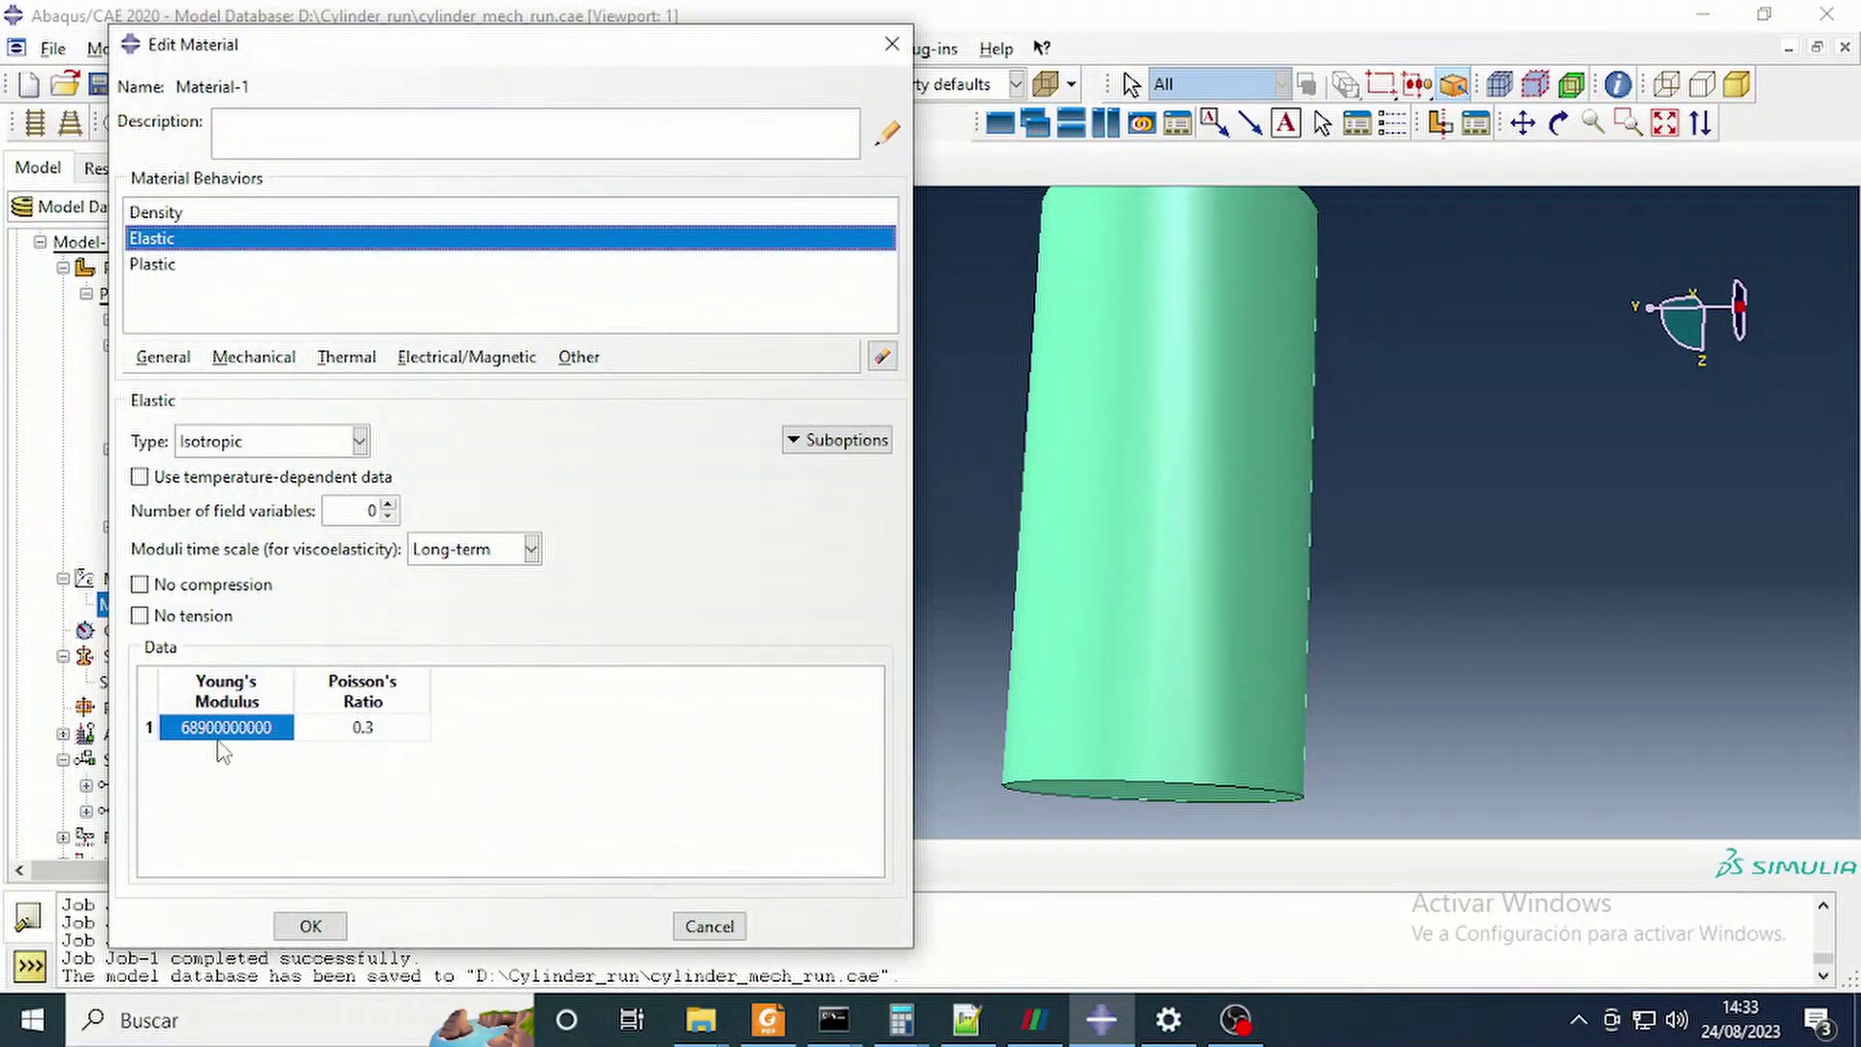
left_click(172, 273)
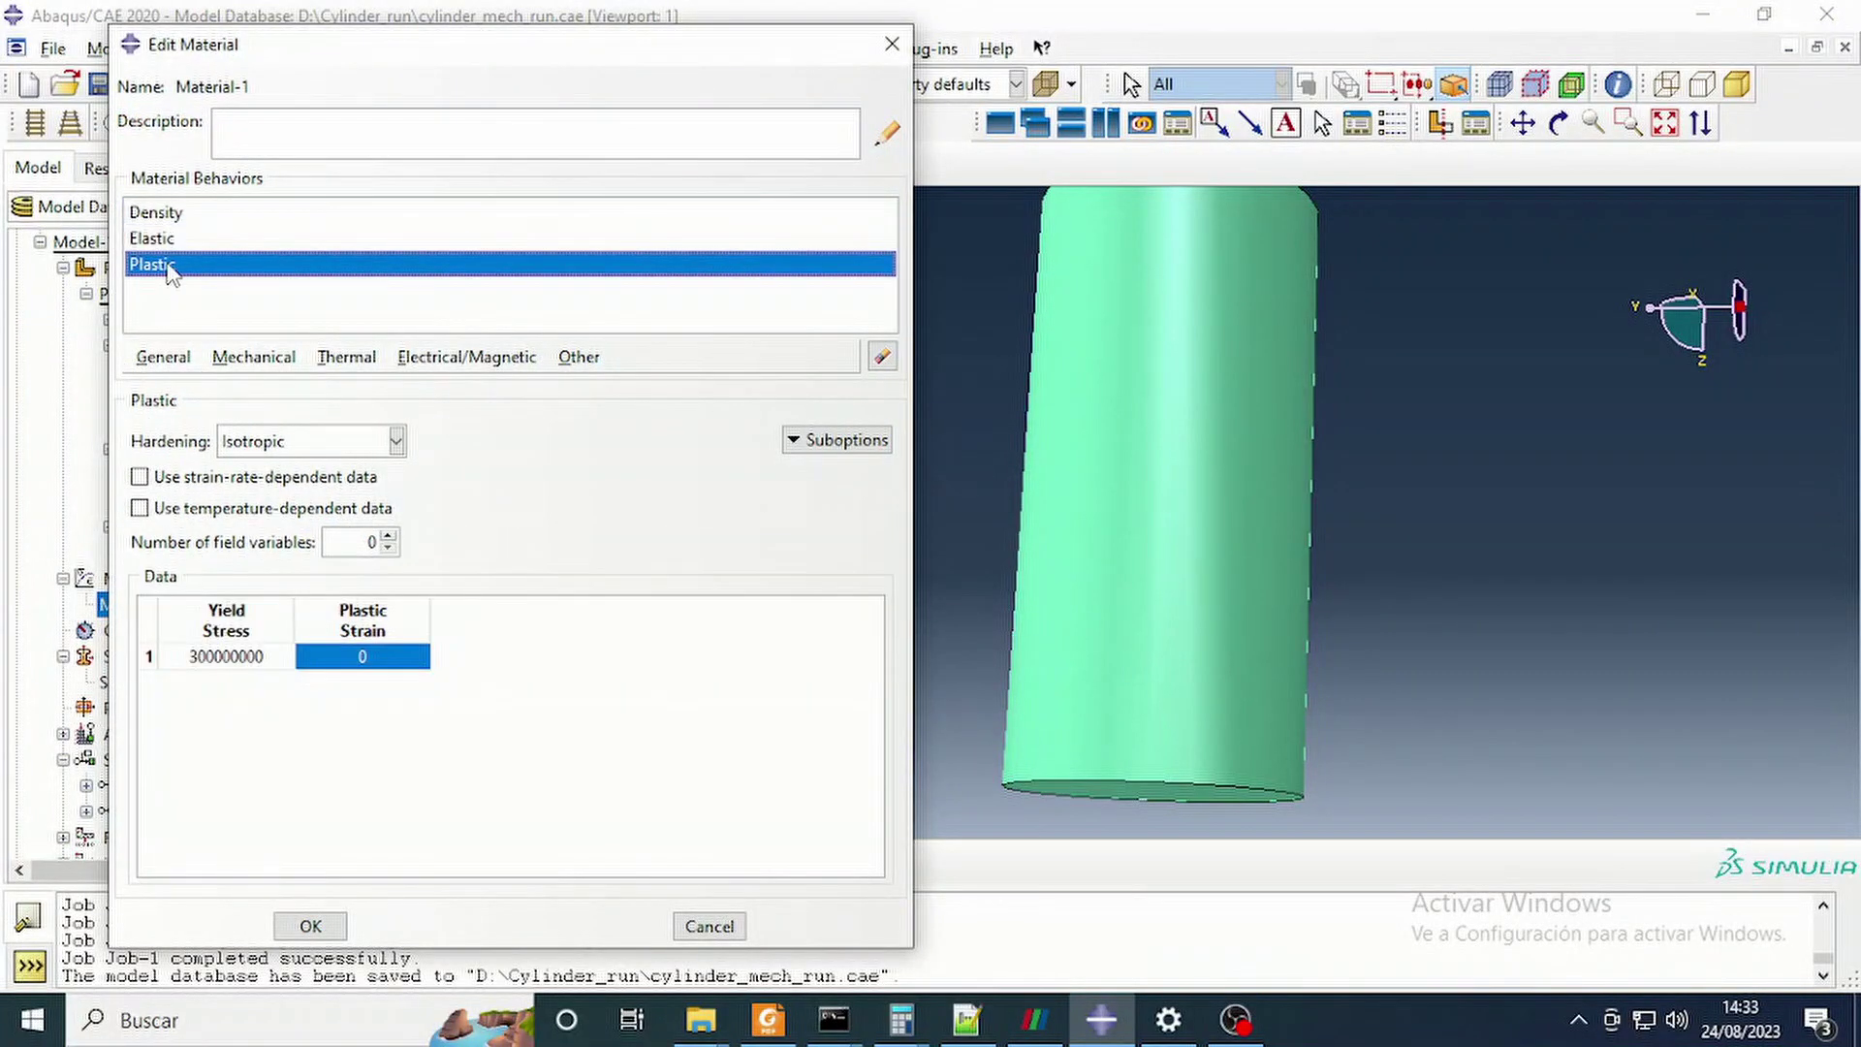
left_click(310, 926)
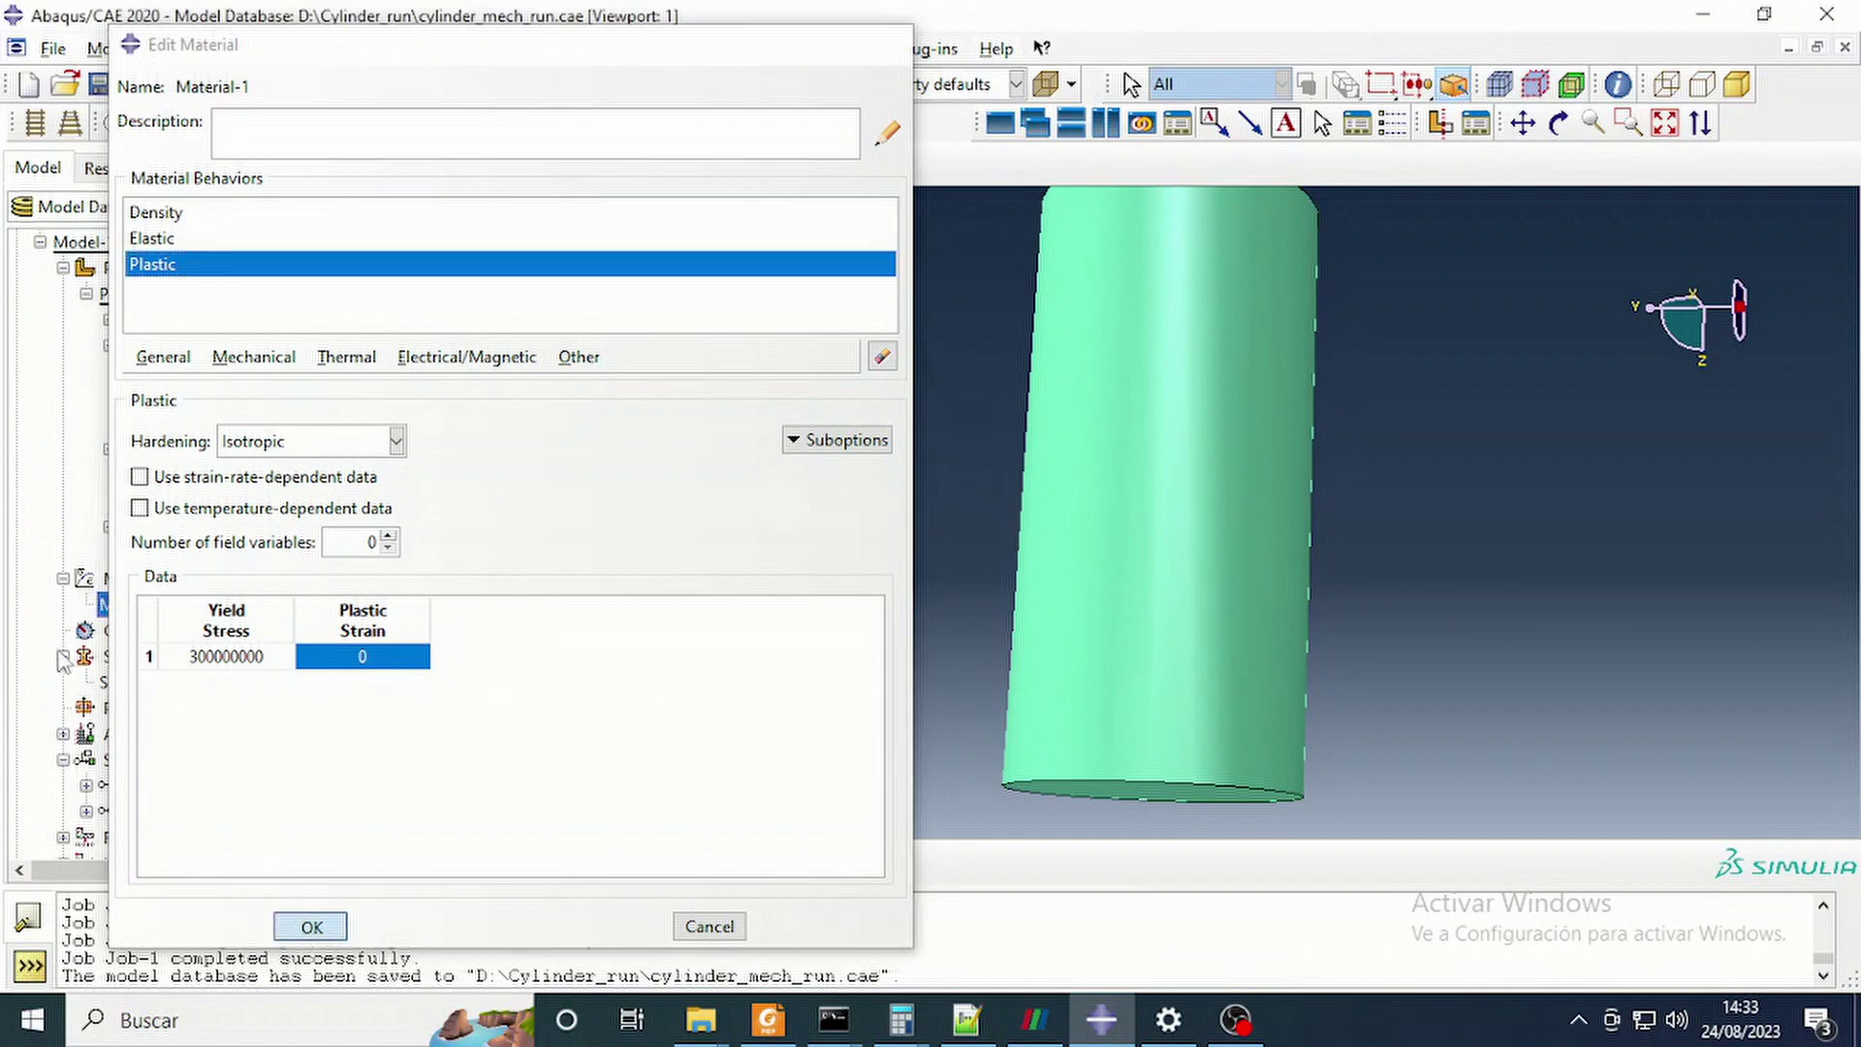
Resubmit Job-1 for analysis with the corrected material.
scroll(106, 736, "down", 5)
left_click(104, 743)
right_click(107, 743)
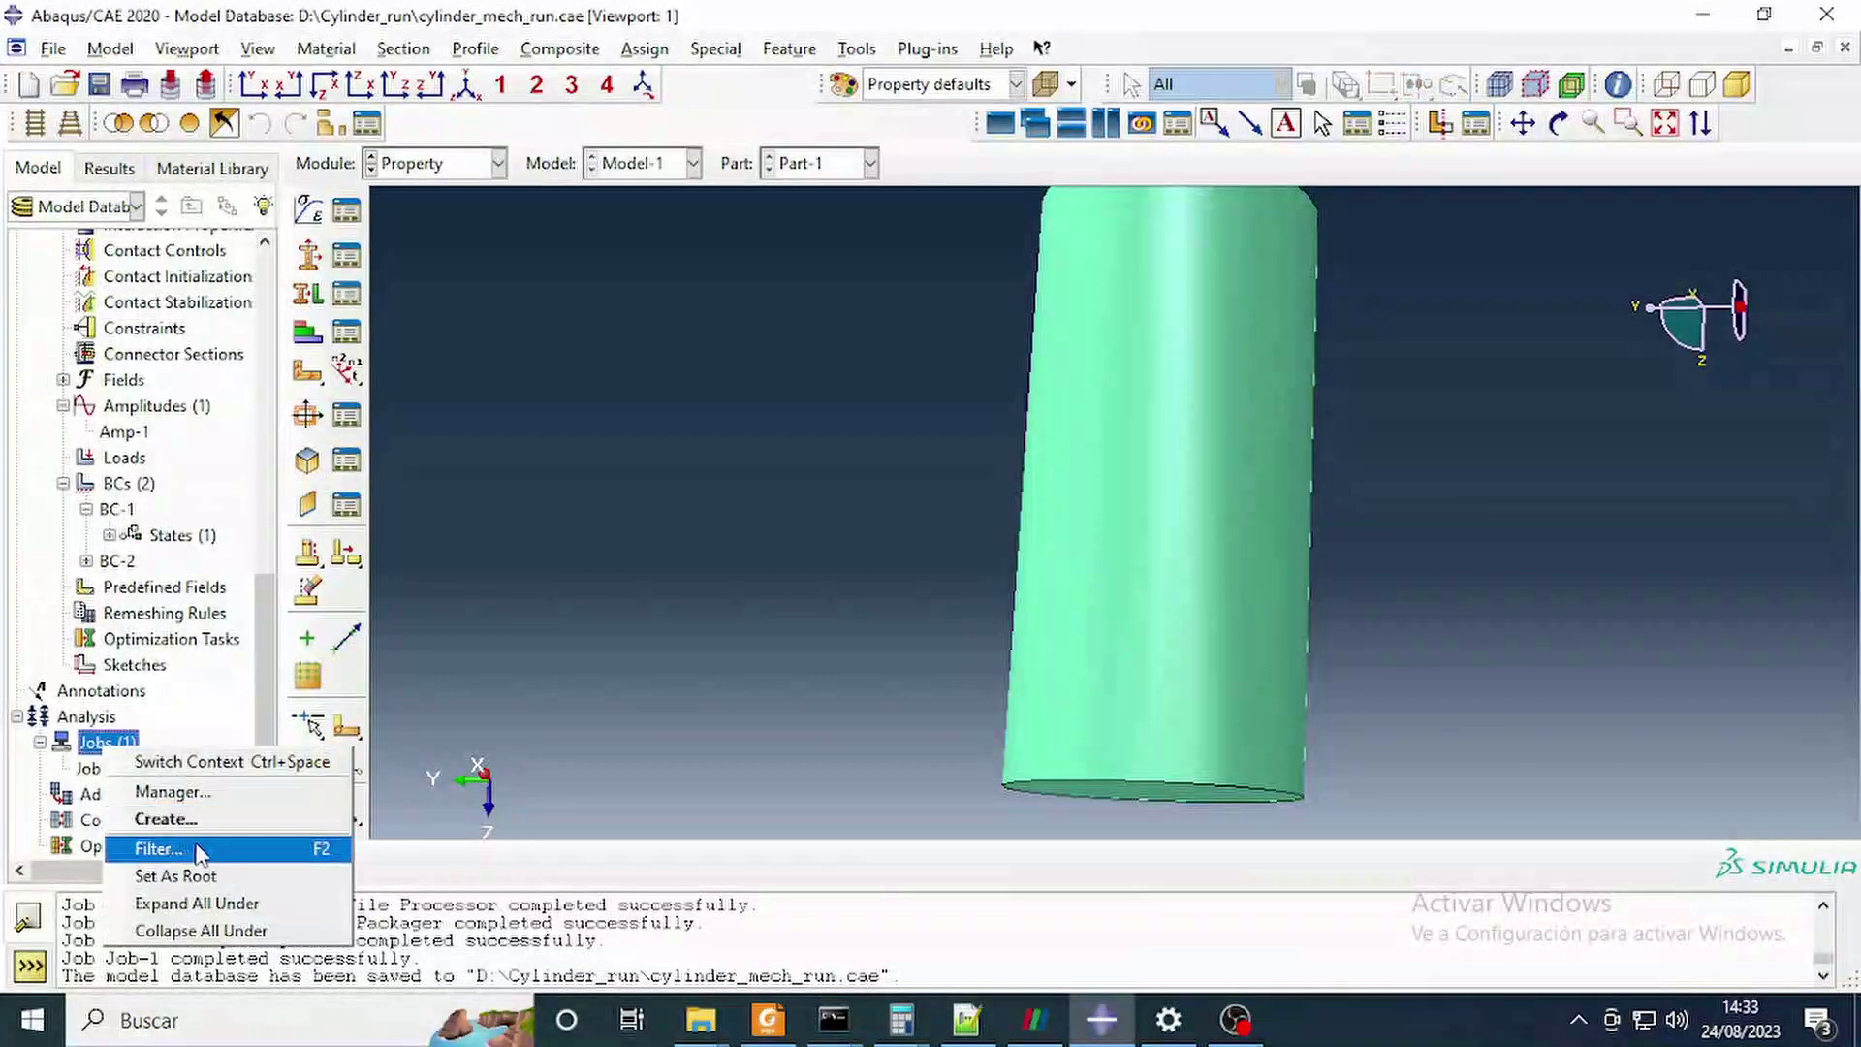
left_click(92, 768)
right_click(92, 770)
left_click(153, 836)
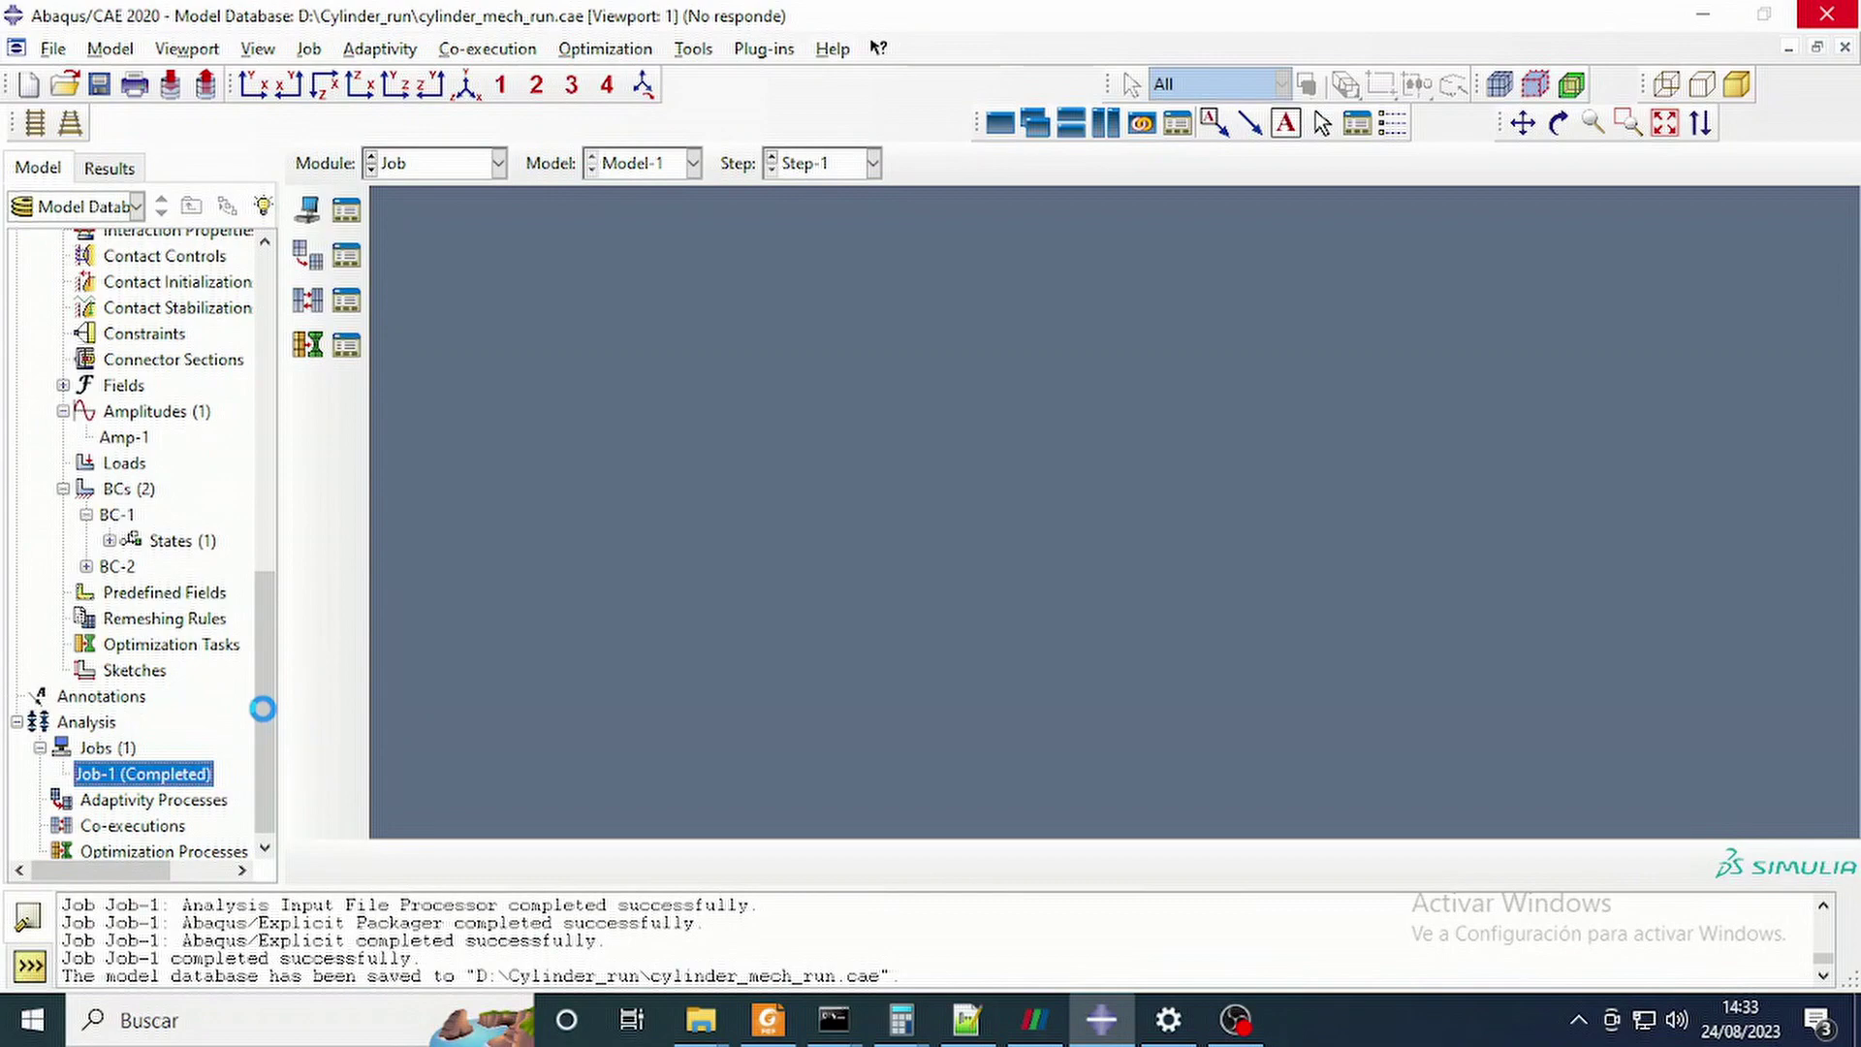
Open Step-1 for editing and examine its incrementation and mass scaling settings.
scroll(160, 536, "up", 6)
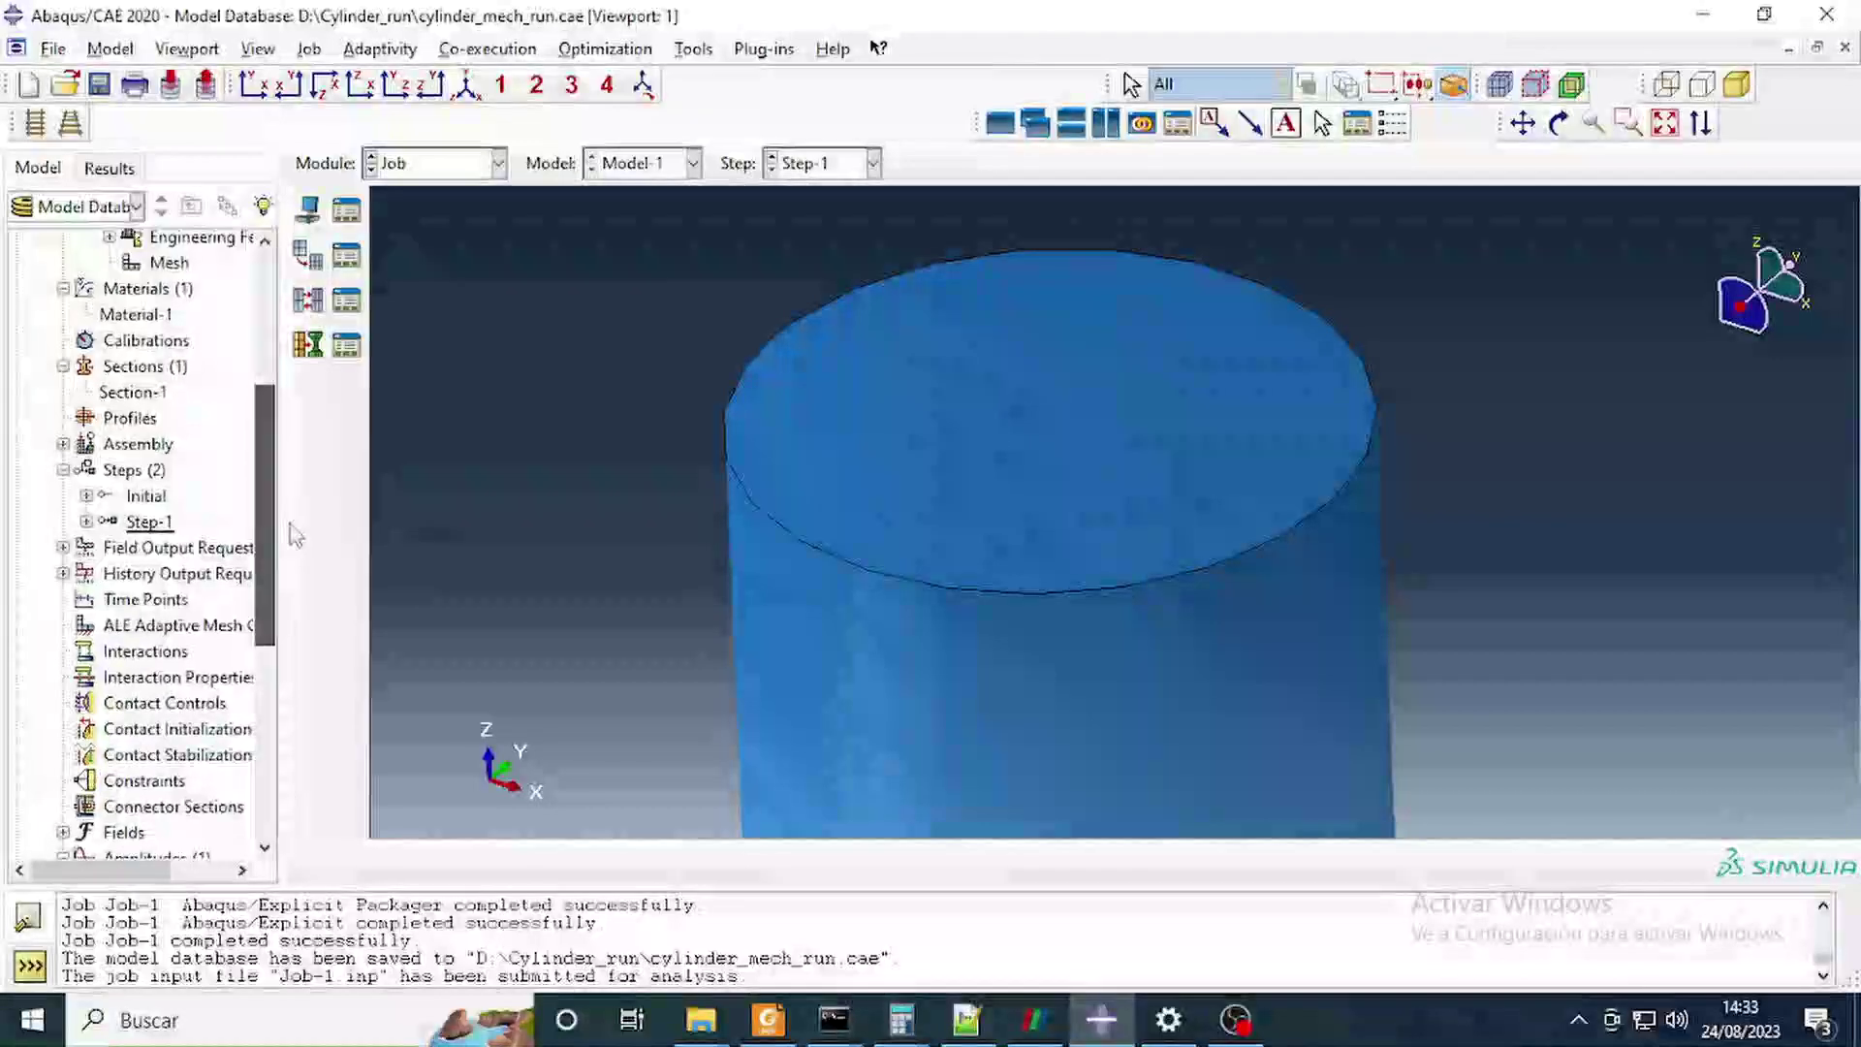
right_click(155, 543)
left_click(218, 625)
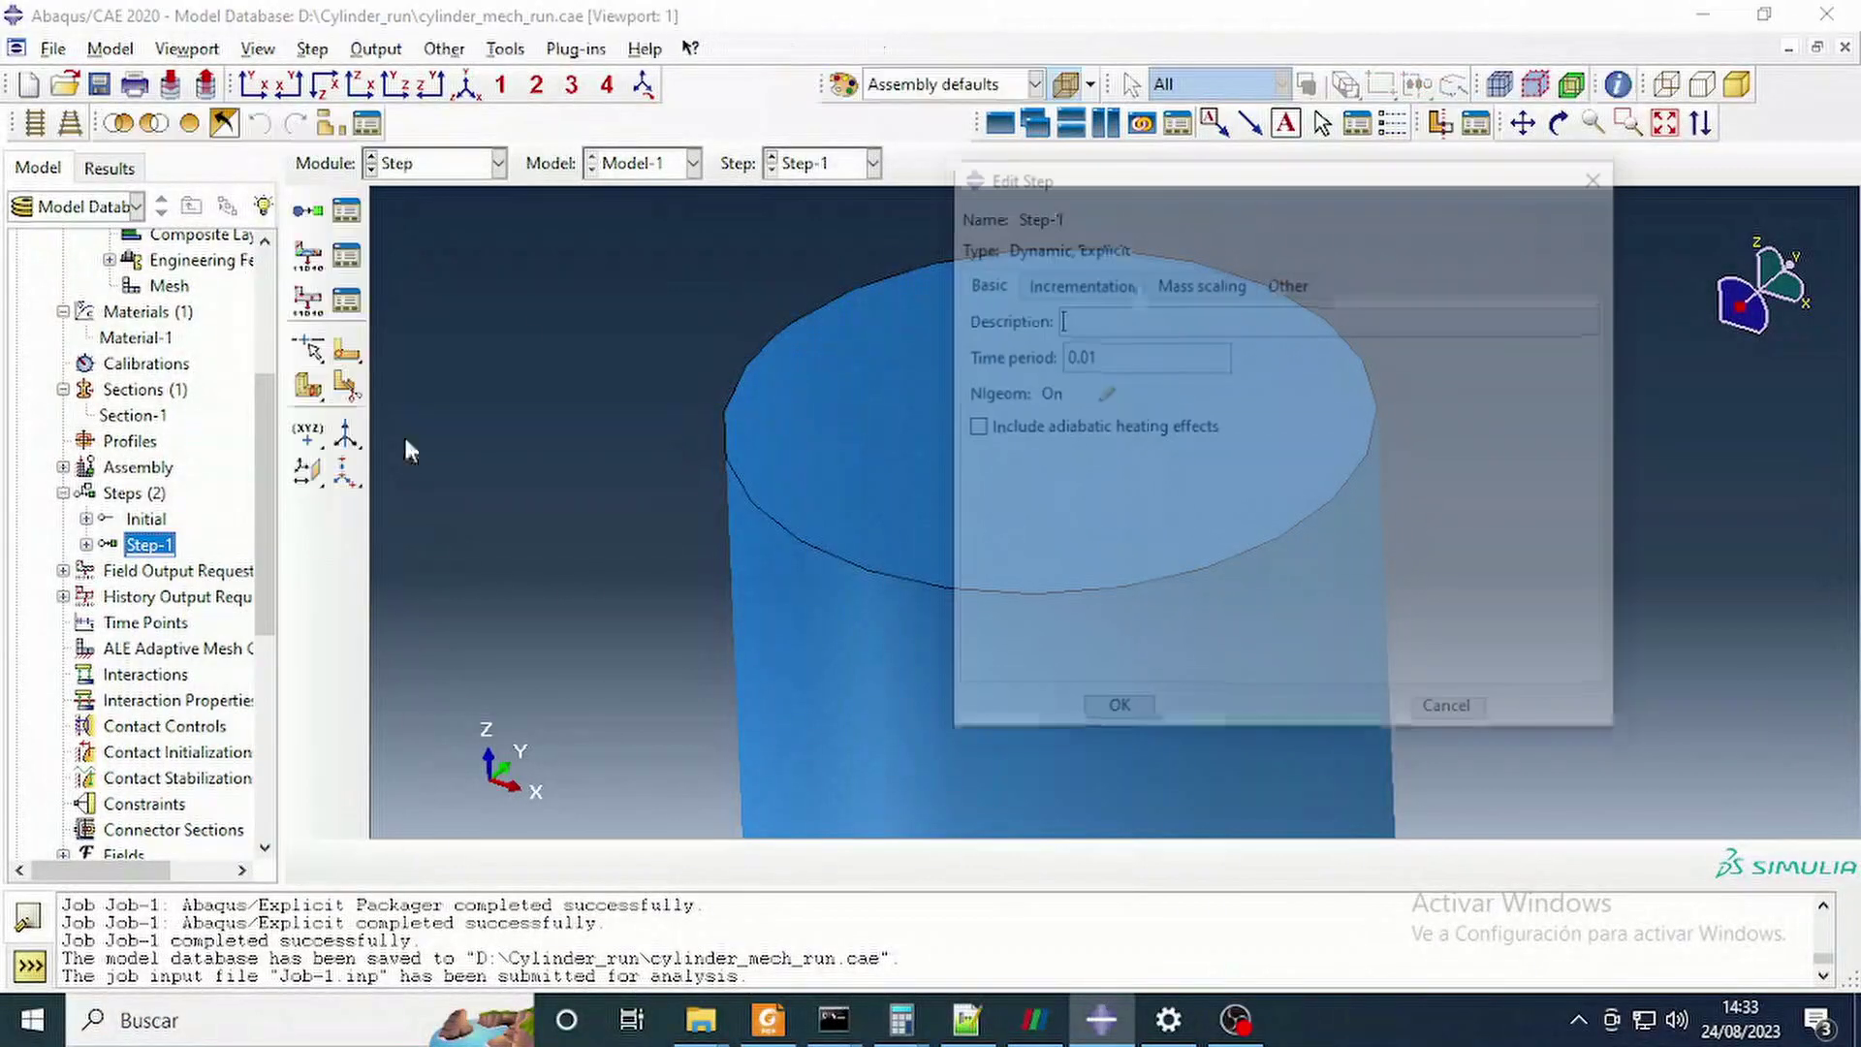
left_click(1078, 281)
left_click(1199, 281)
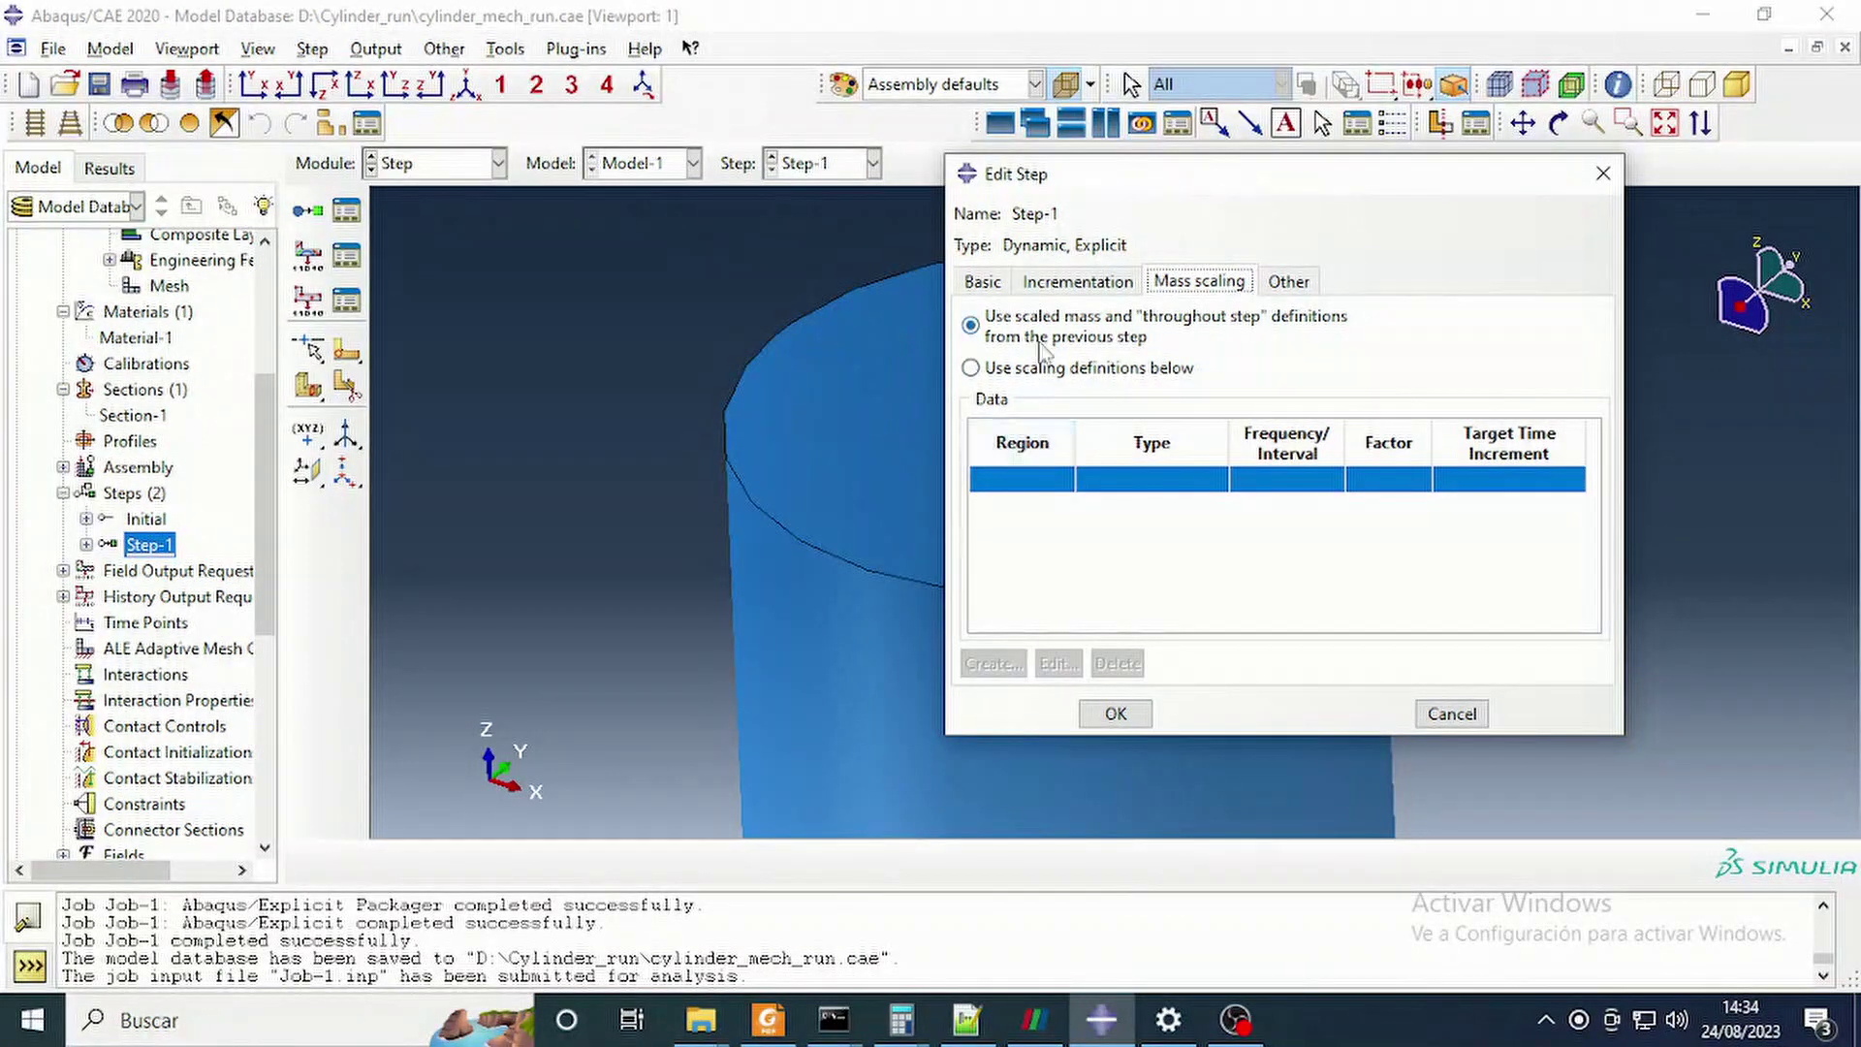
Try semi-automatic mass scaling of the whole model by a factor of 1e4 at the beginning of Step-1.
left_click(1033, 376)
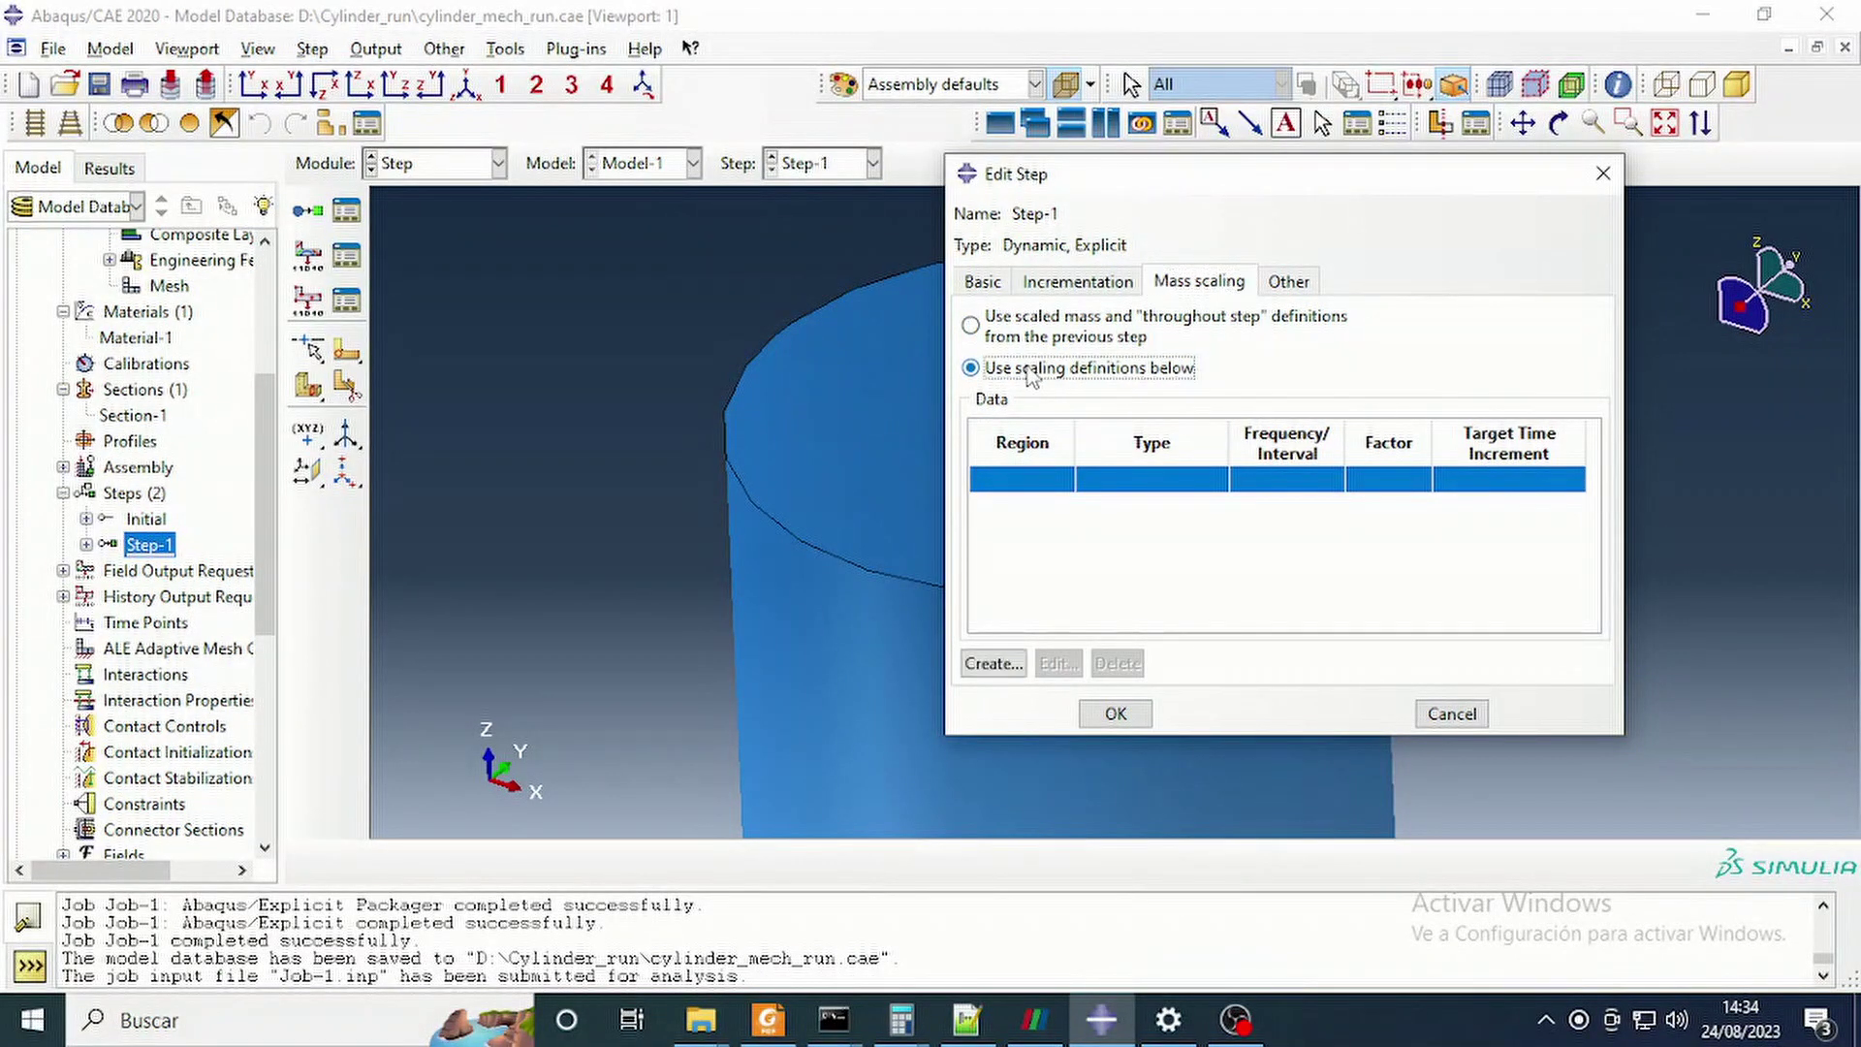
left_click(992, 664)
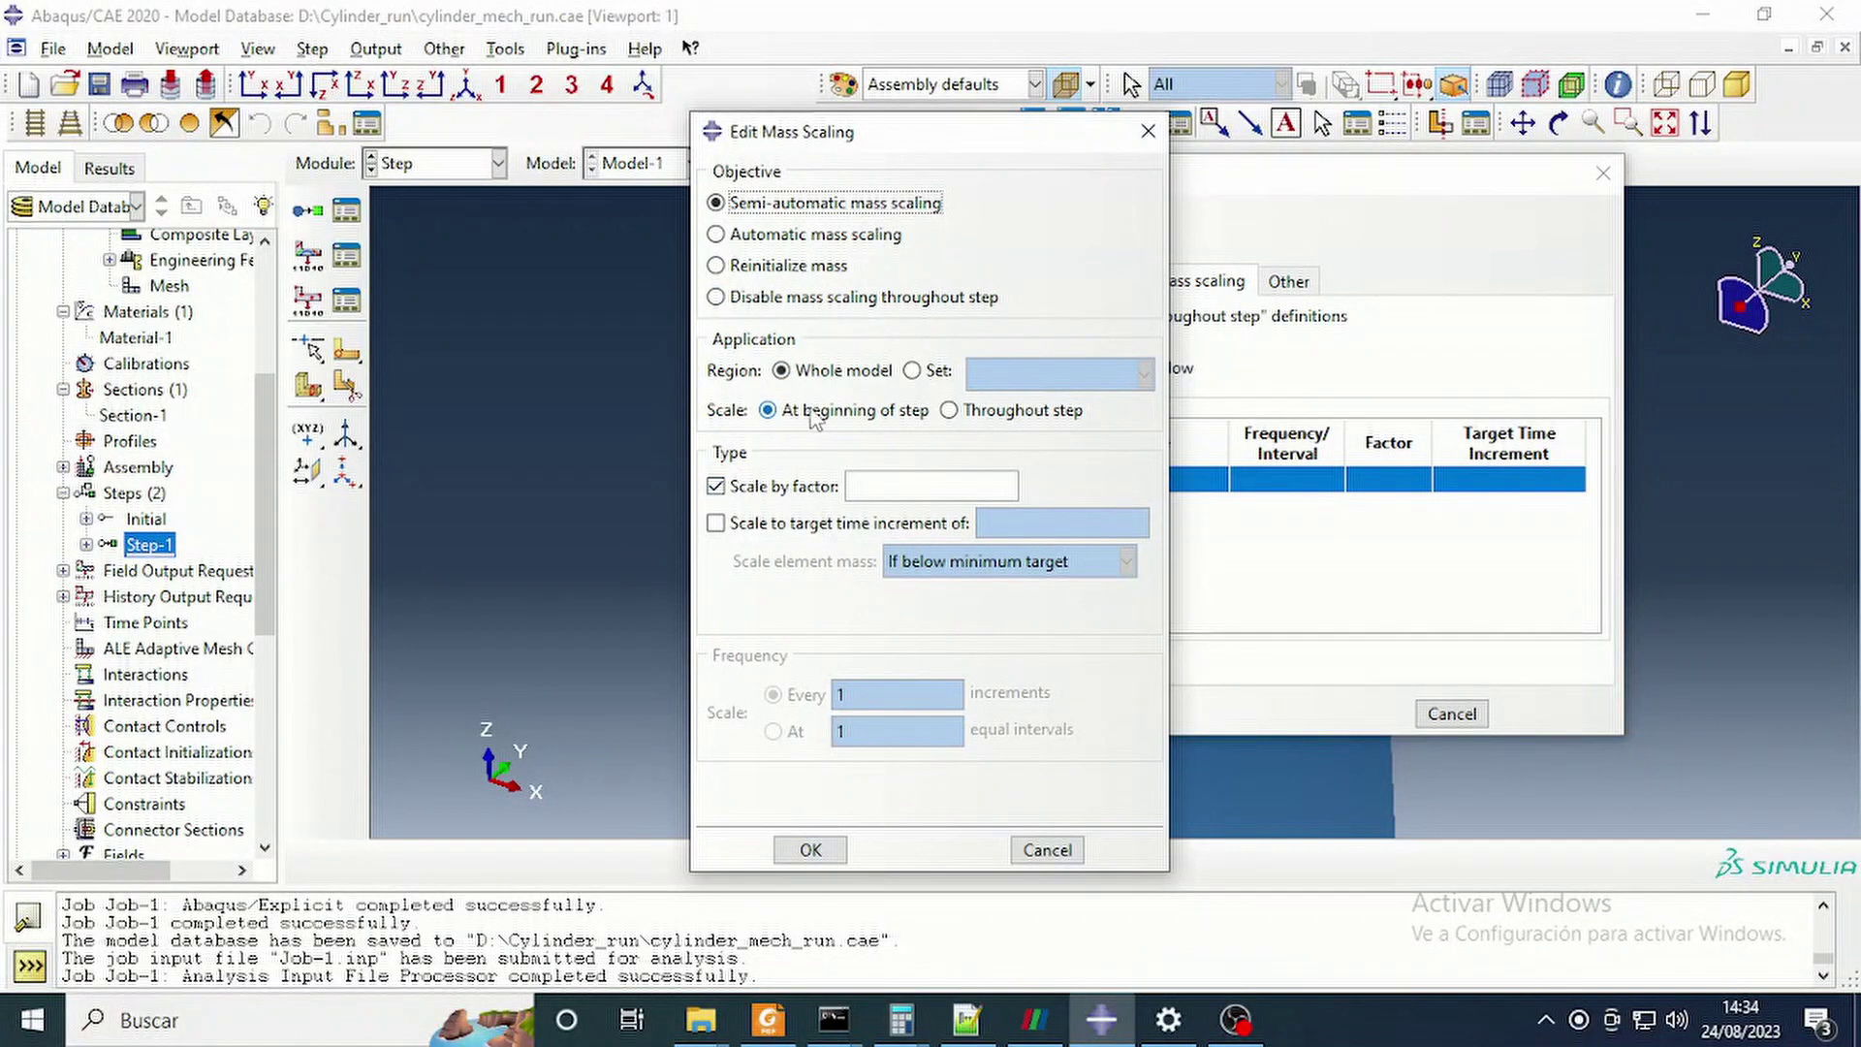
left_click(882, 494)
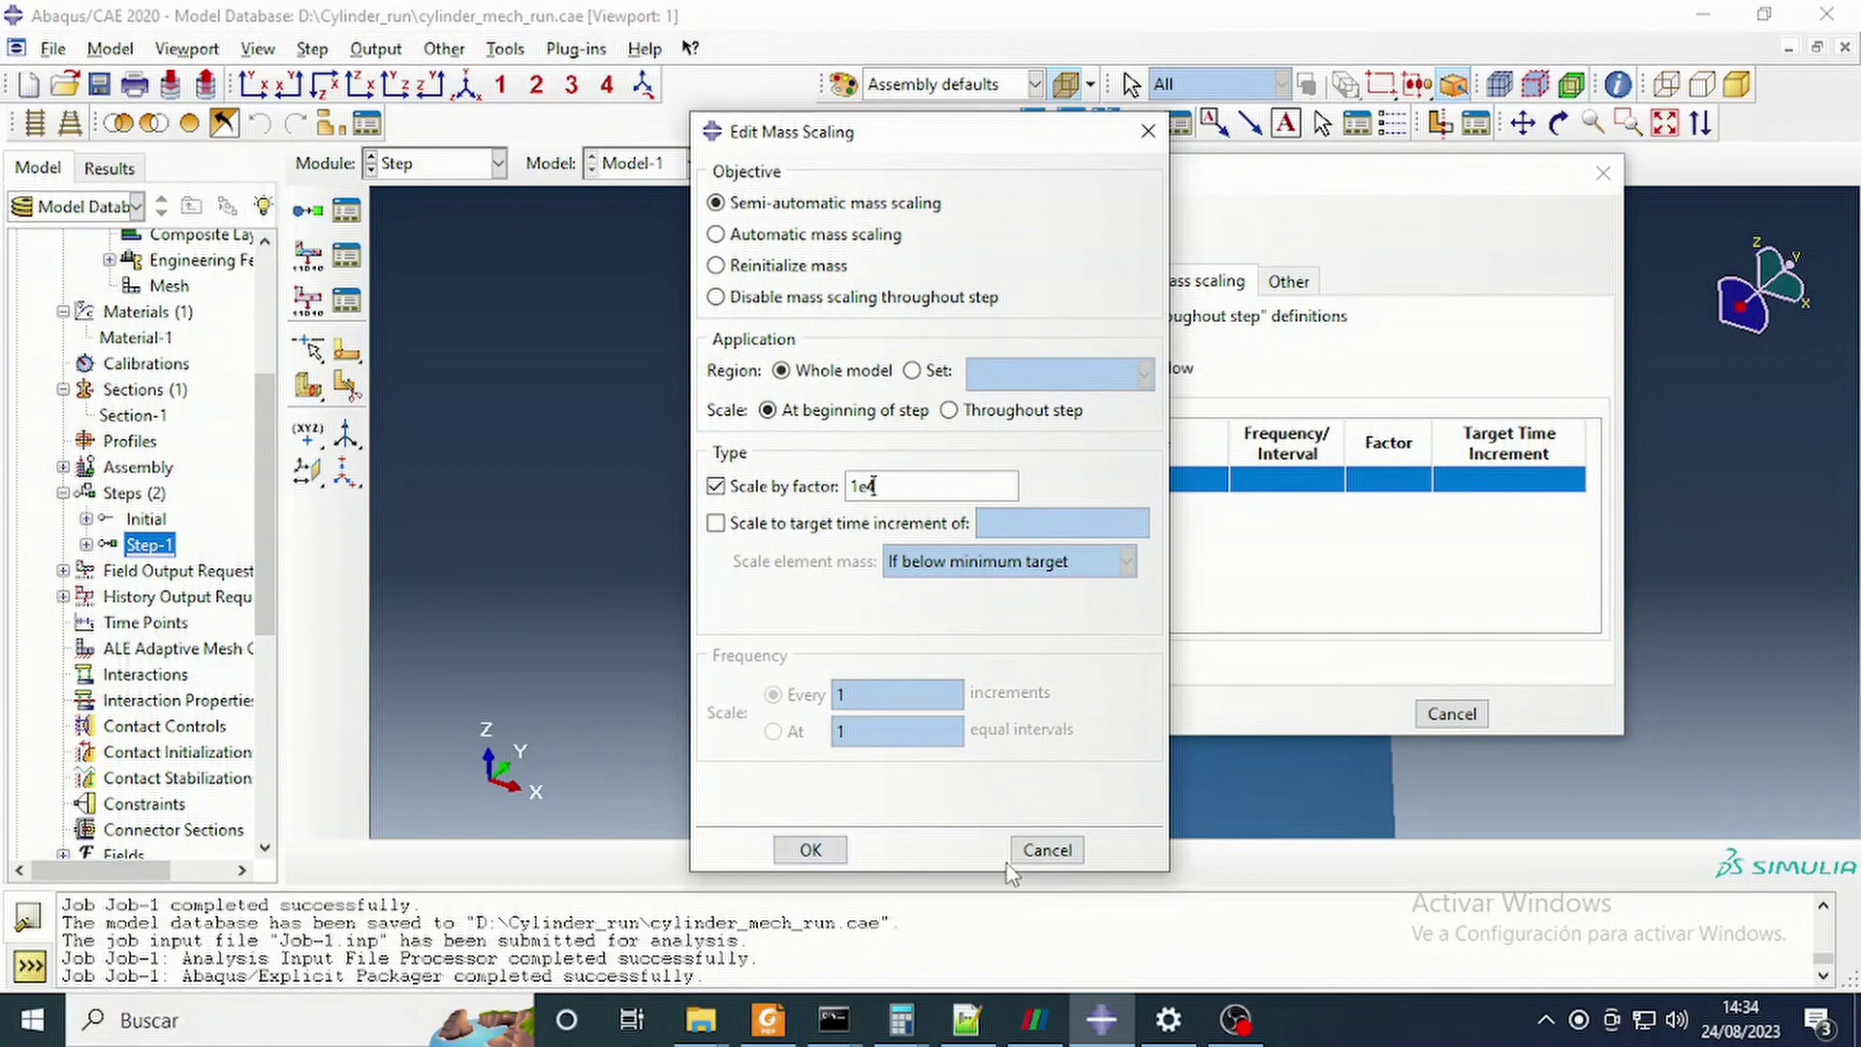
left_click(1051, 850)
left_click(1008, 325)
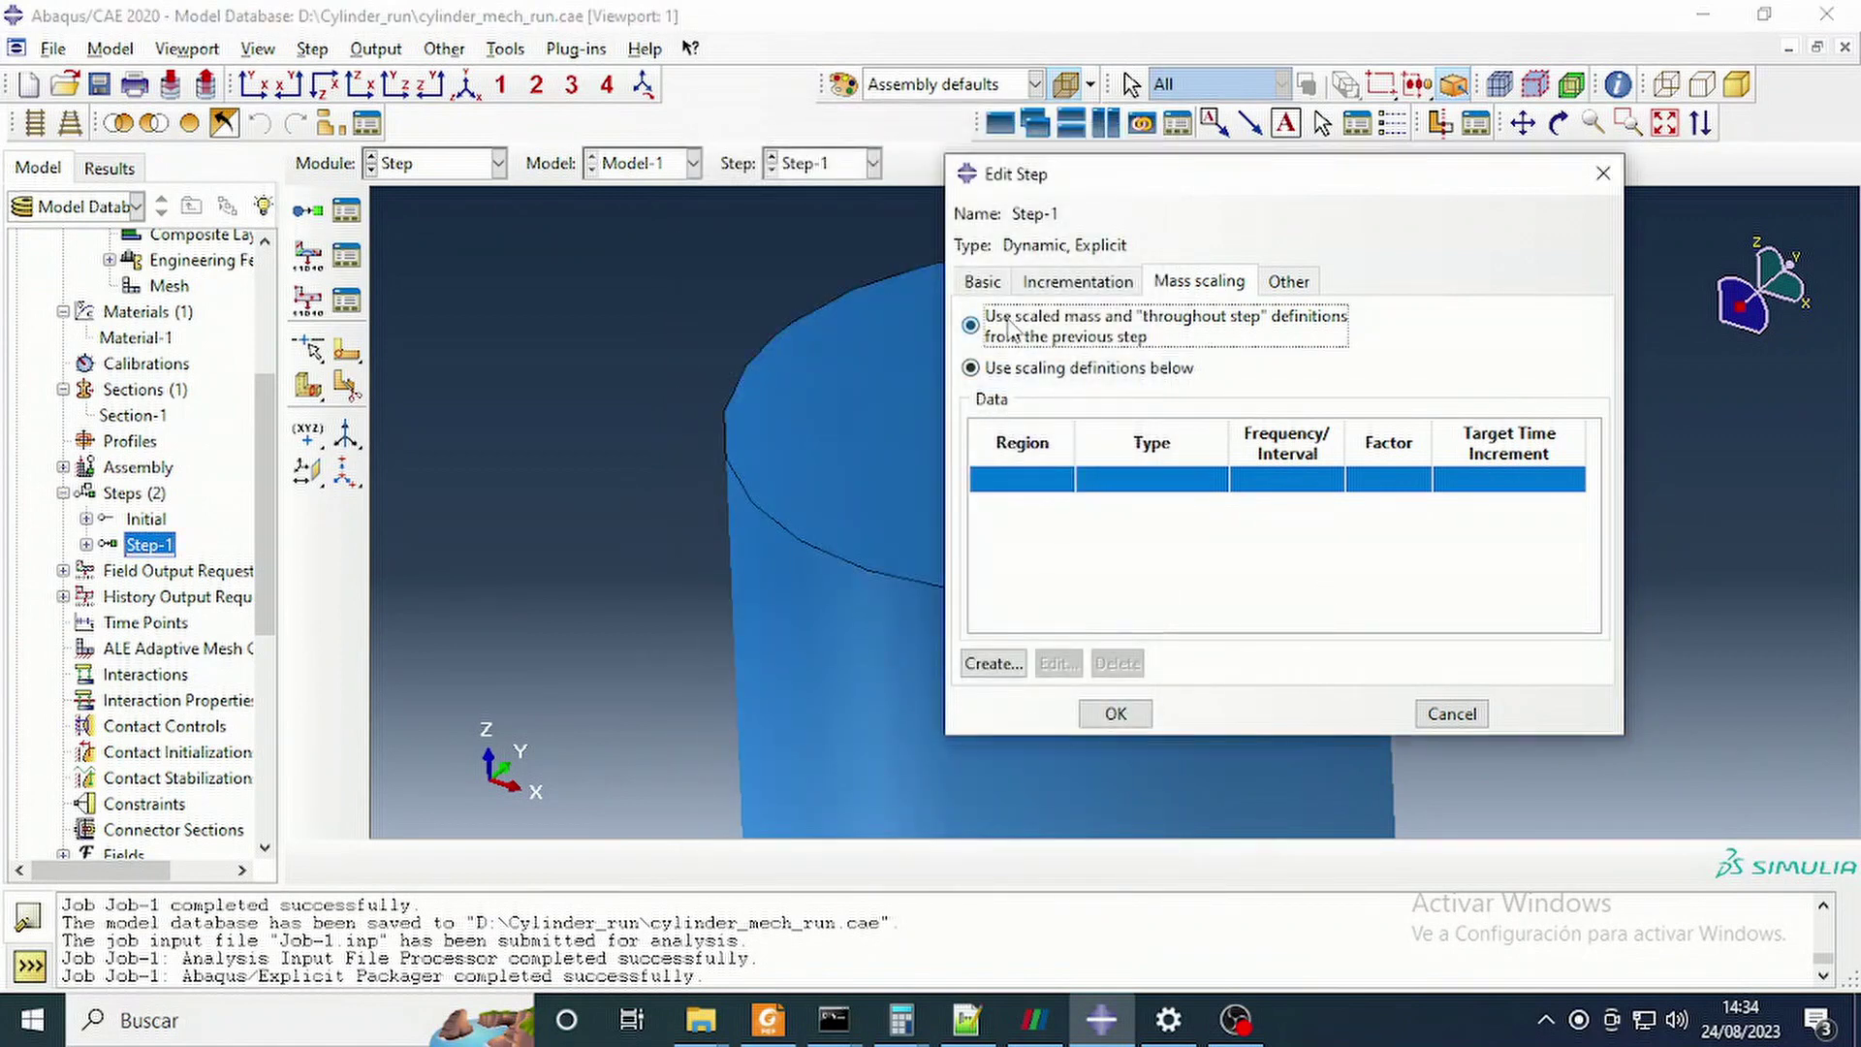
left_click(1115, 713)
Open the job monitor for Job-1 to follow the analysis progress.
scroll(126, 712, "down", 3)
scroll(126, 712, "down", 3)
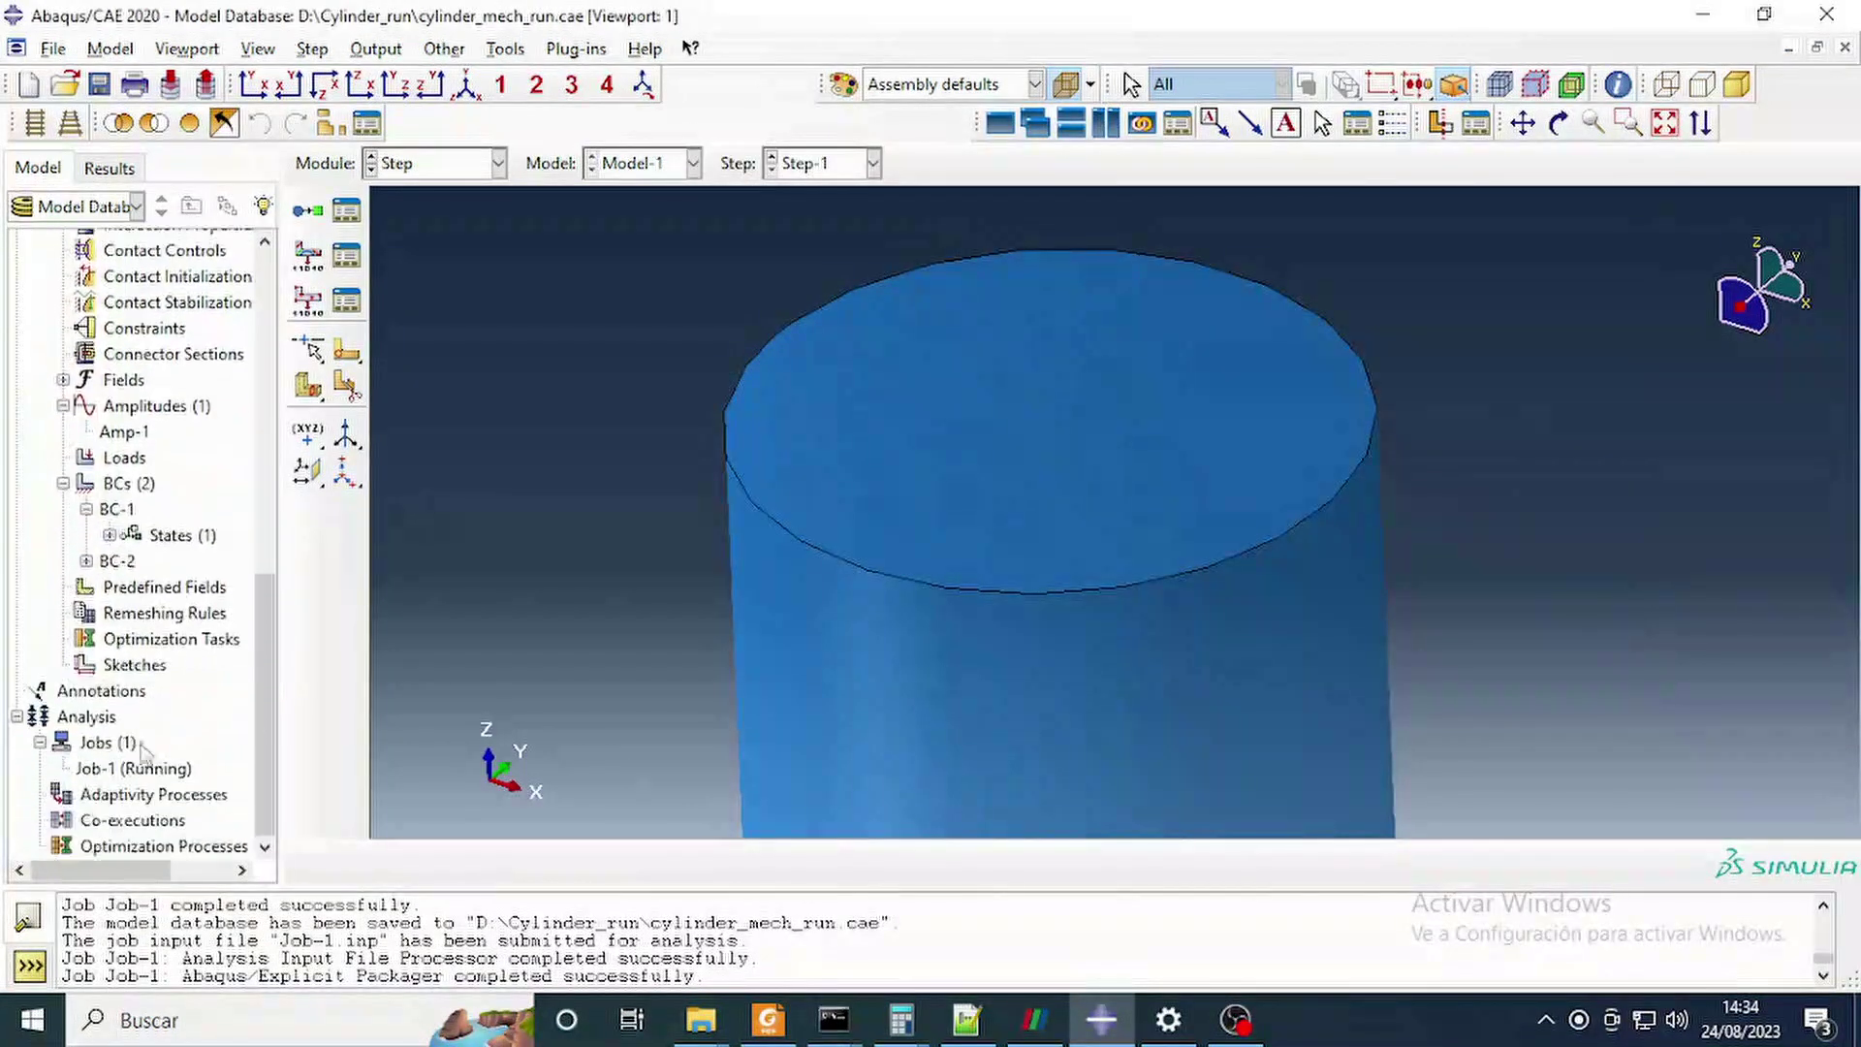
right_click(107, 768)
left_click(187, 898)
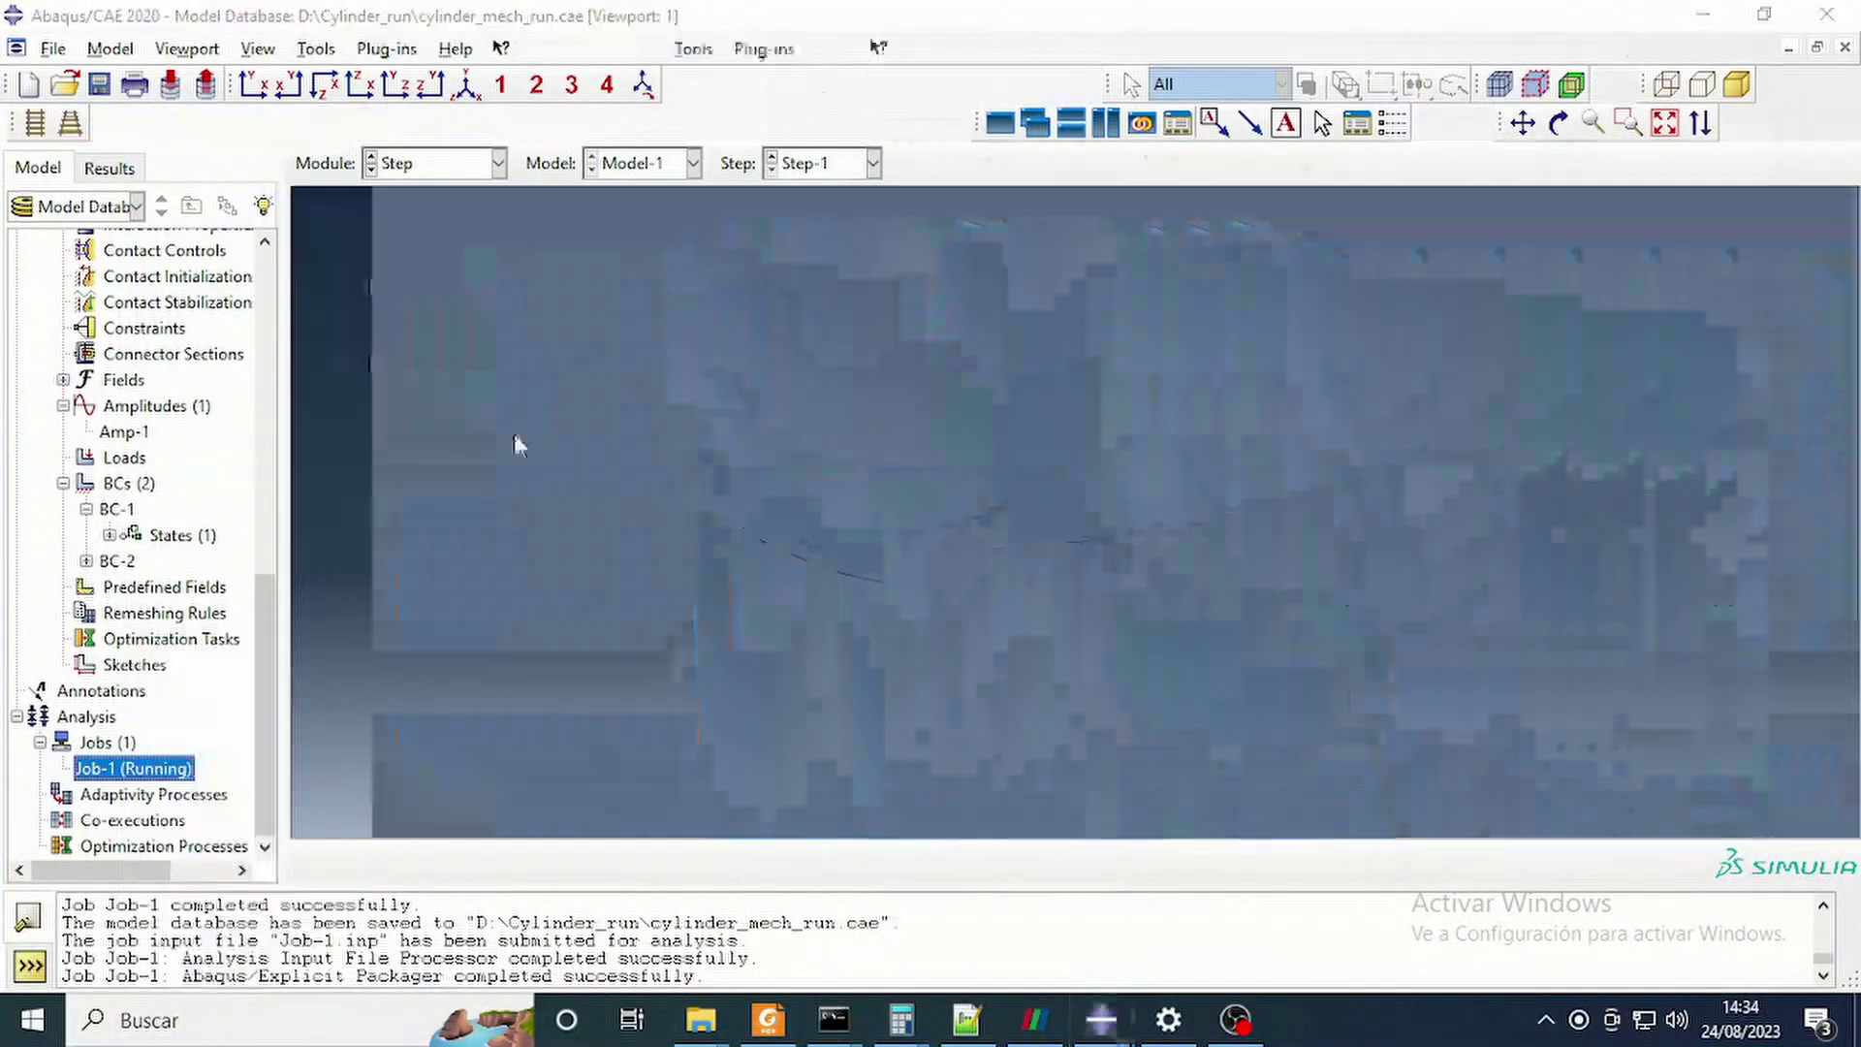
left_click_drag(966, 548, 656, 378)
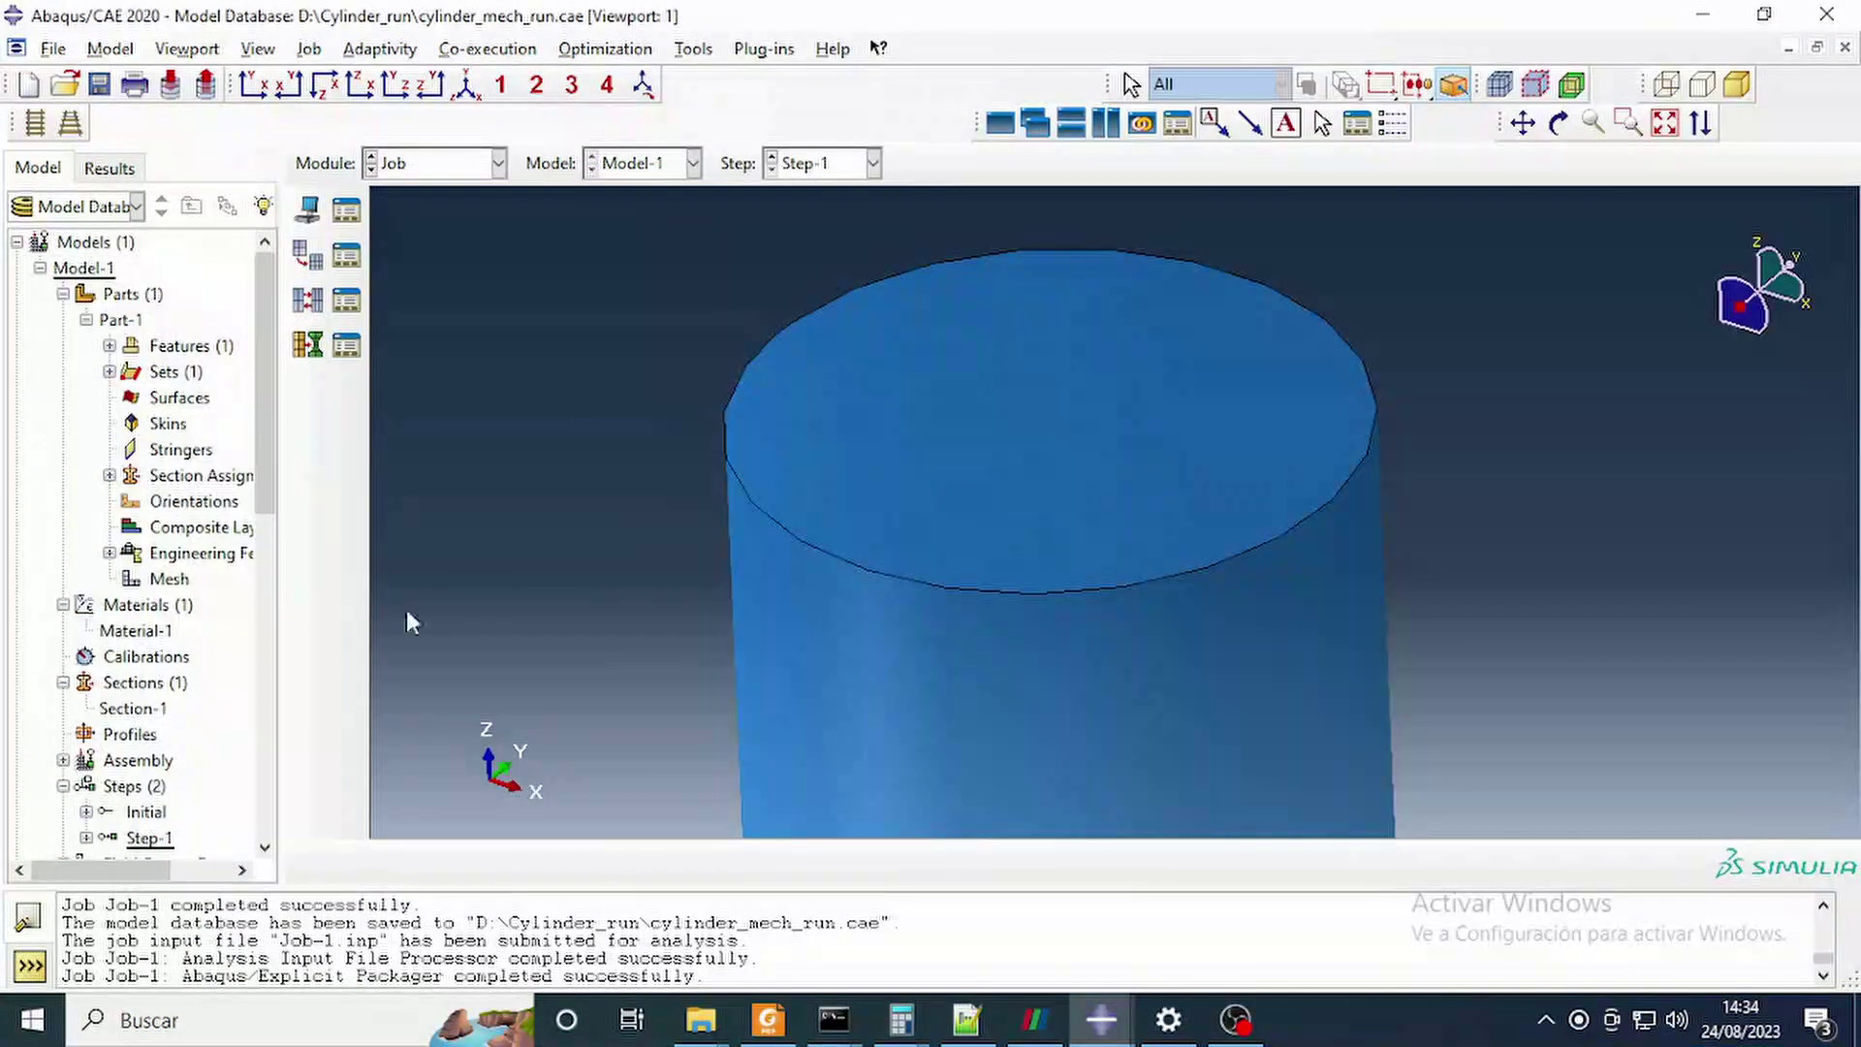
Look through the model definitions and examine the section assignment of Part-1.
scroll(121, 681, "down", 9)
scroll(136, 668, "up", 7)
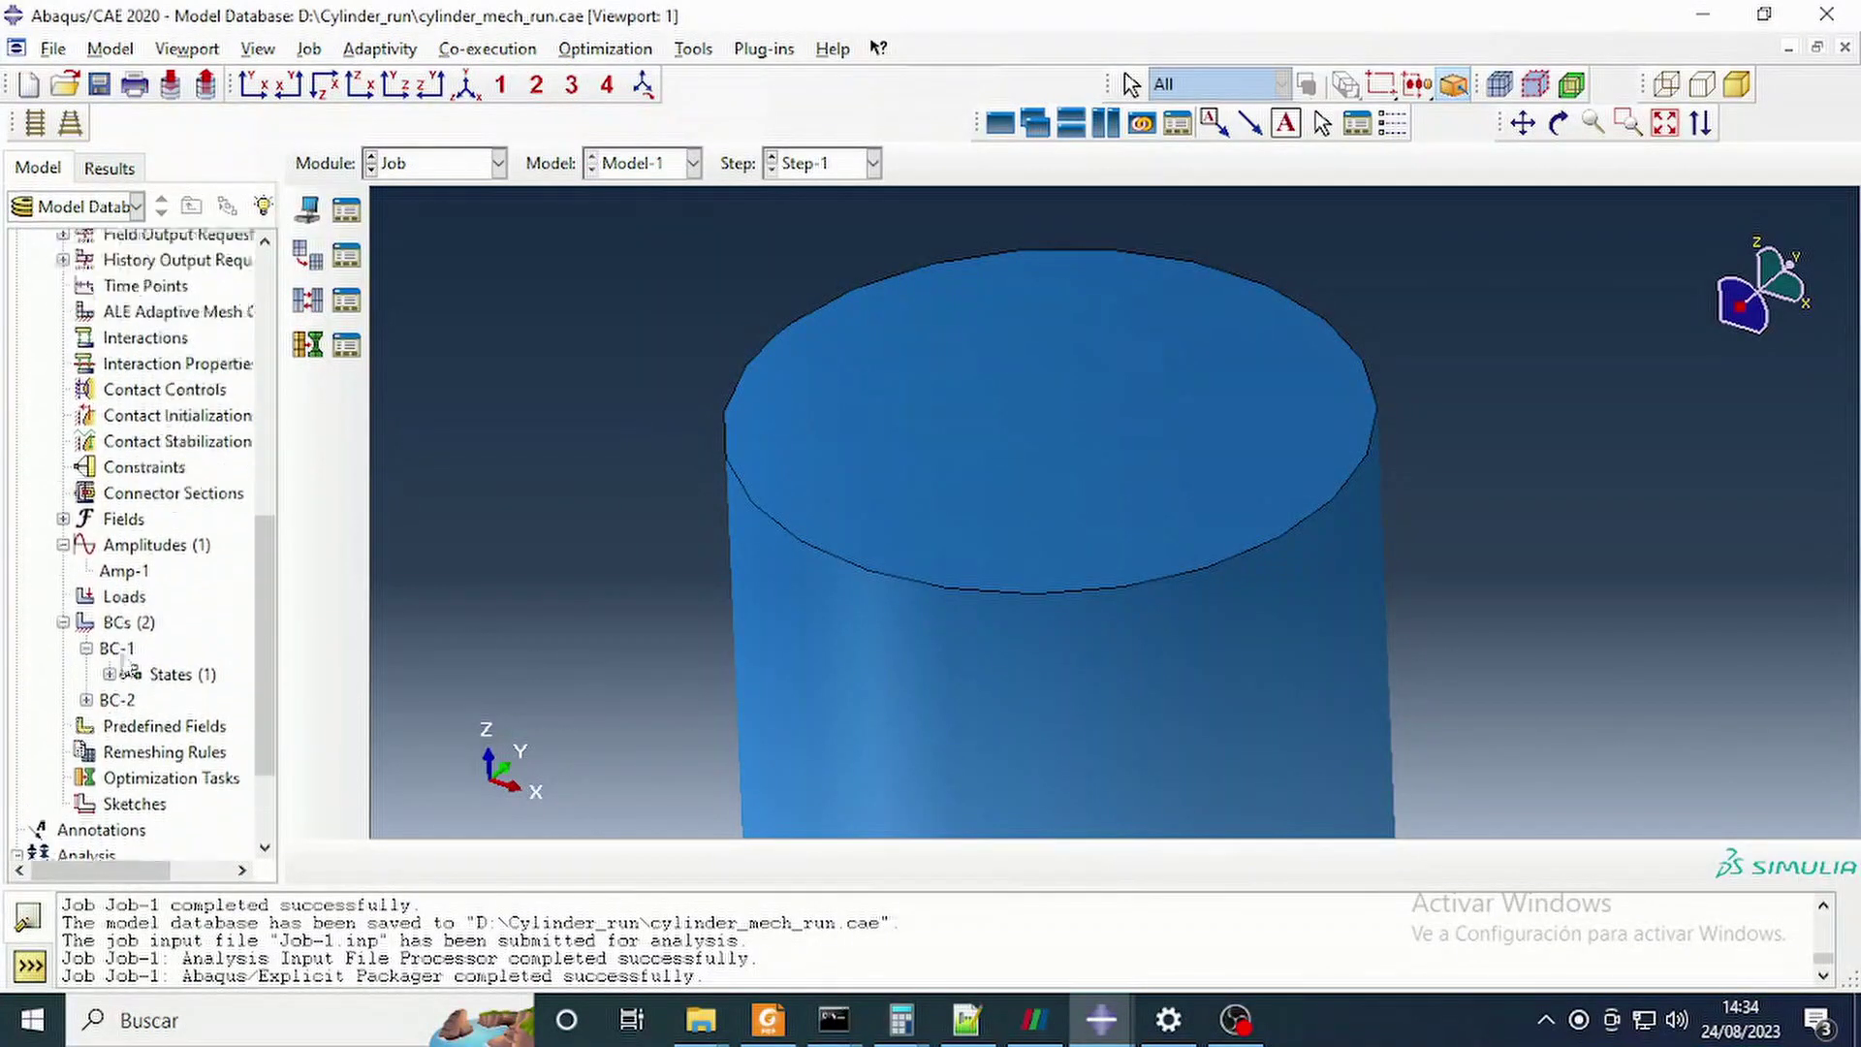
scroll(139, 659, "down", 7)
scroll(146, 673, "up", 9)
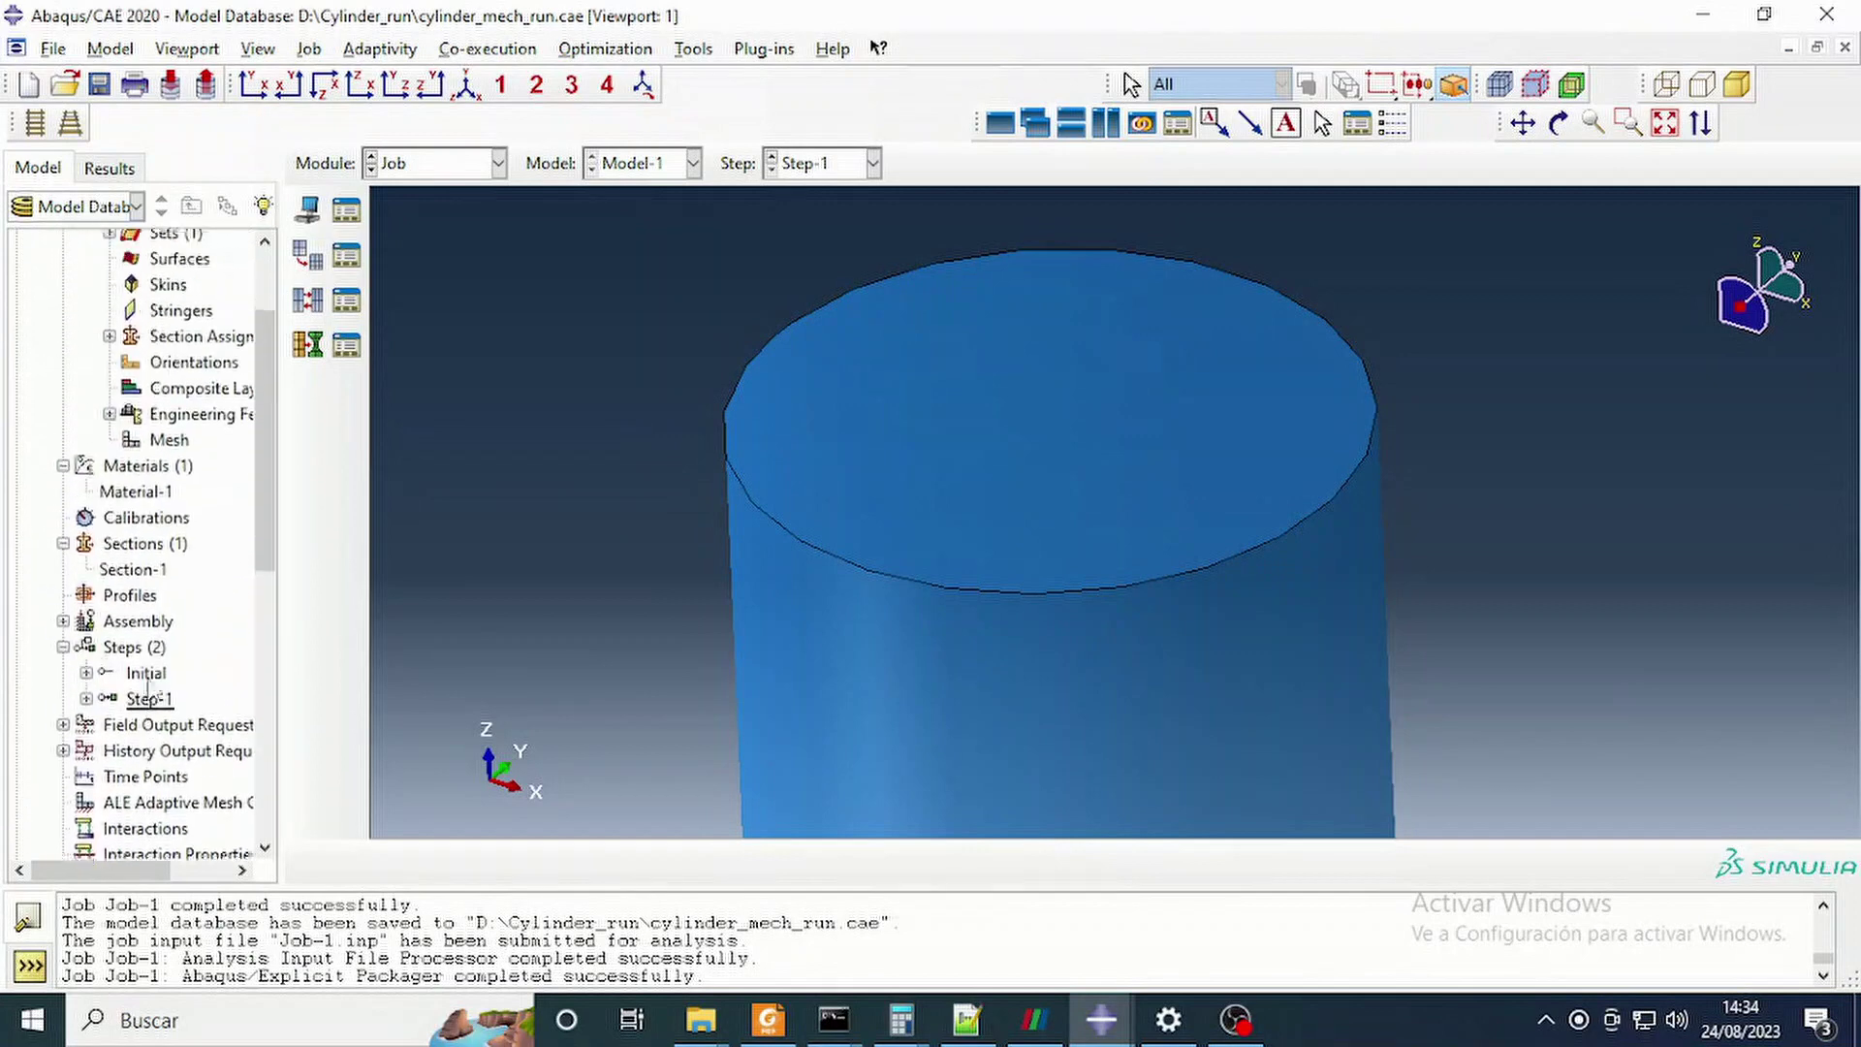
scroll(145, 684, "up", 1)
left_click(85, 320)
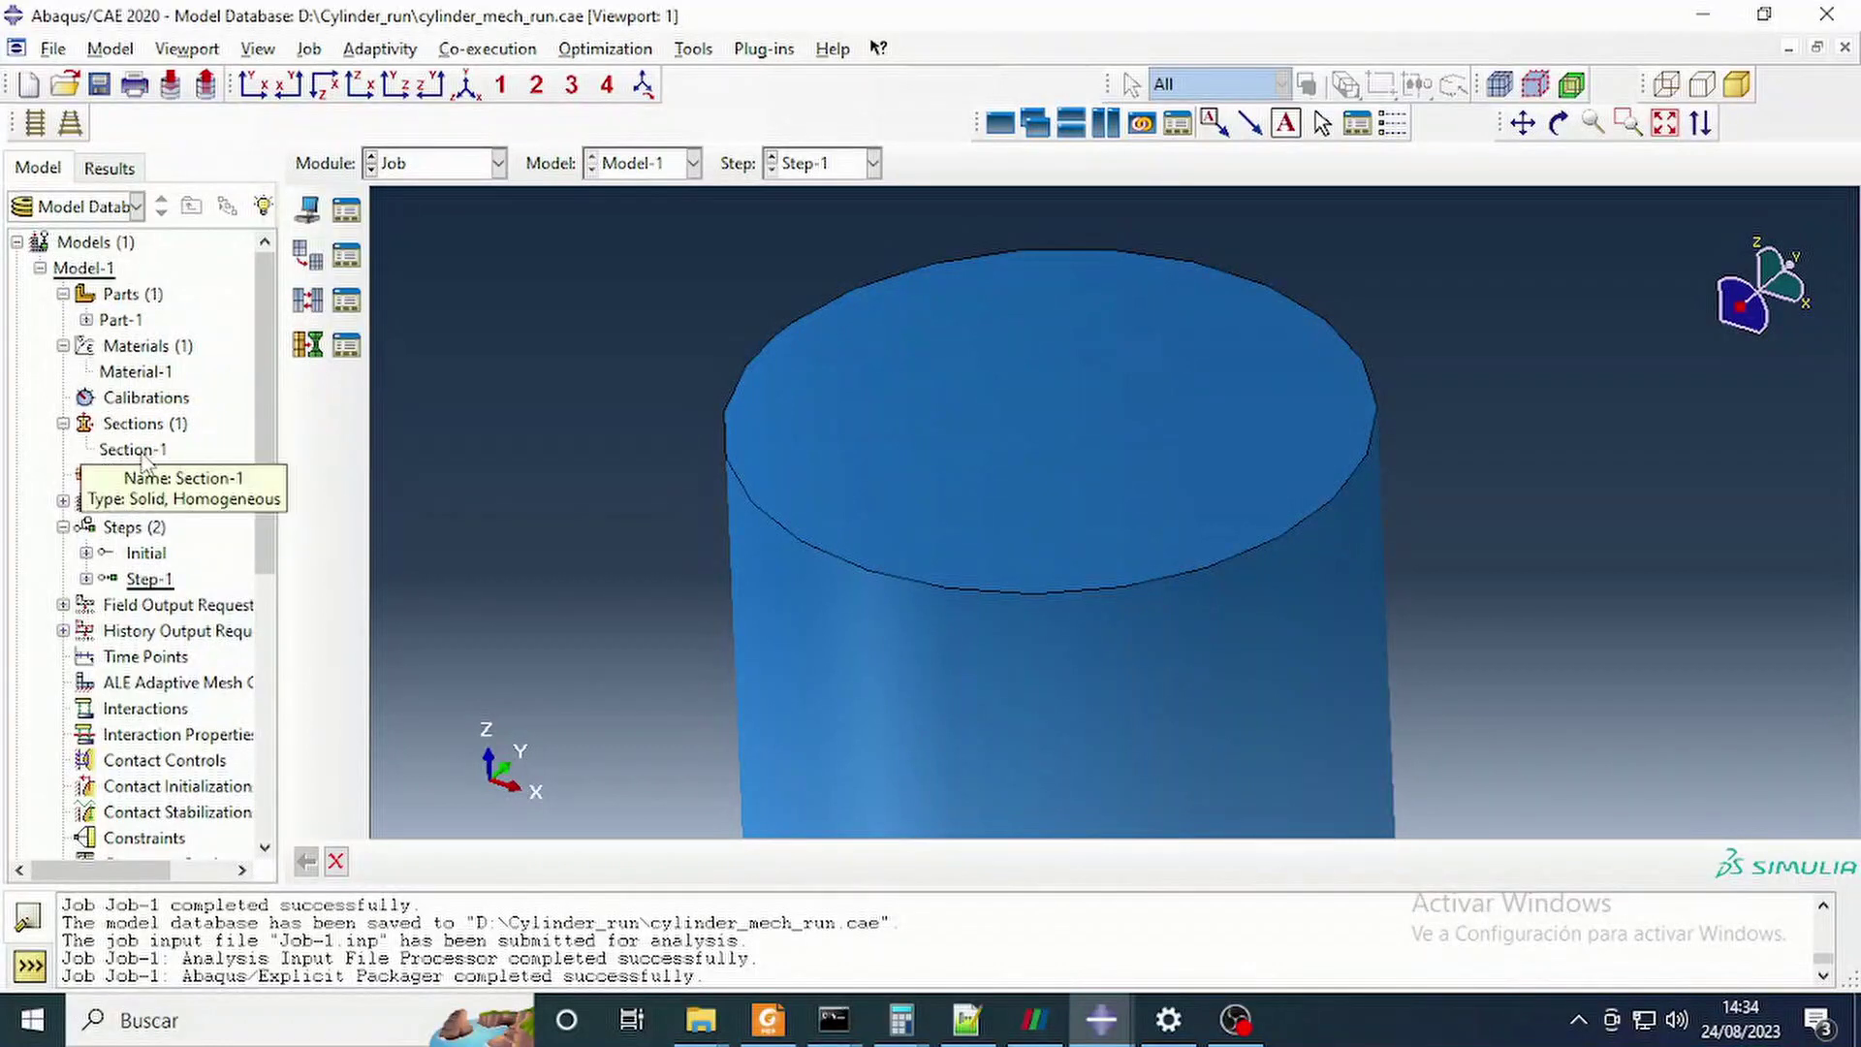
left_click(86, 320)
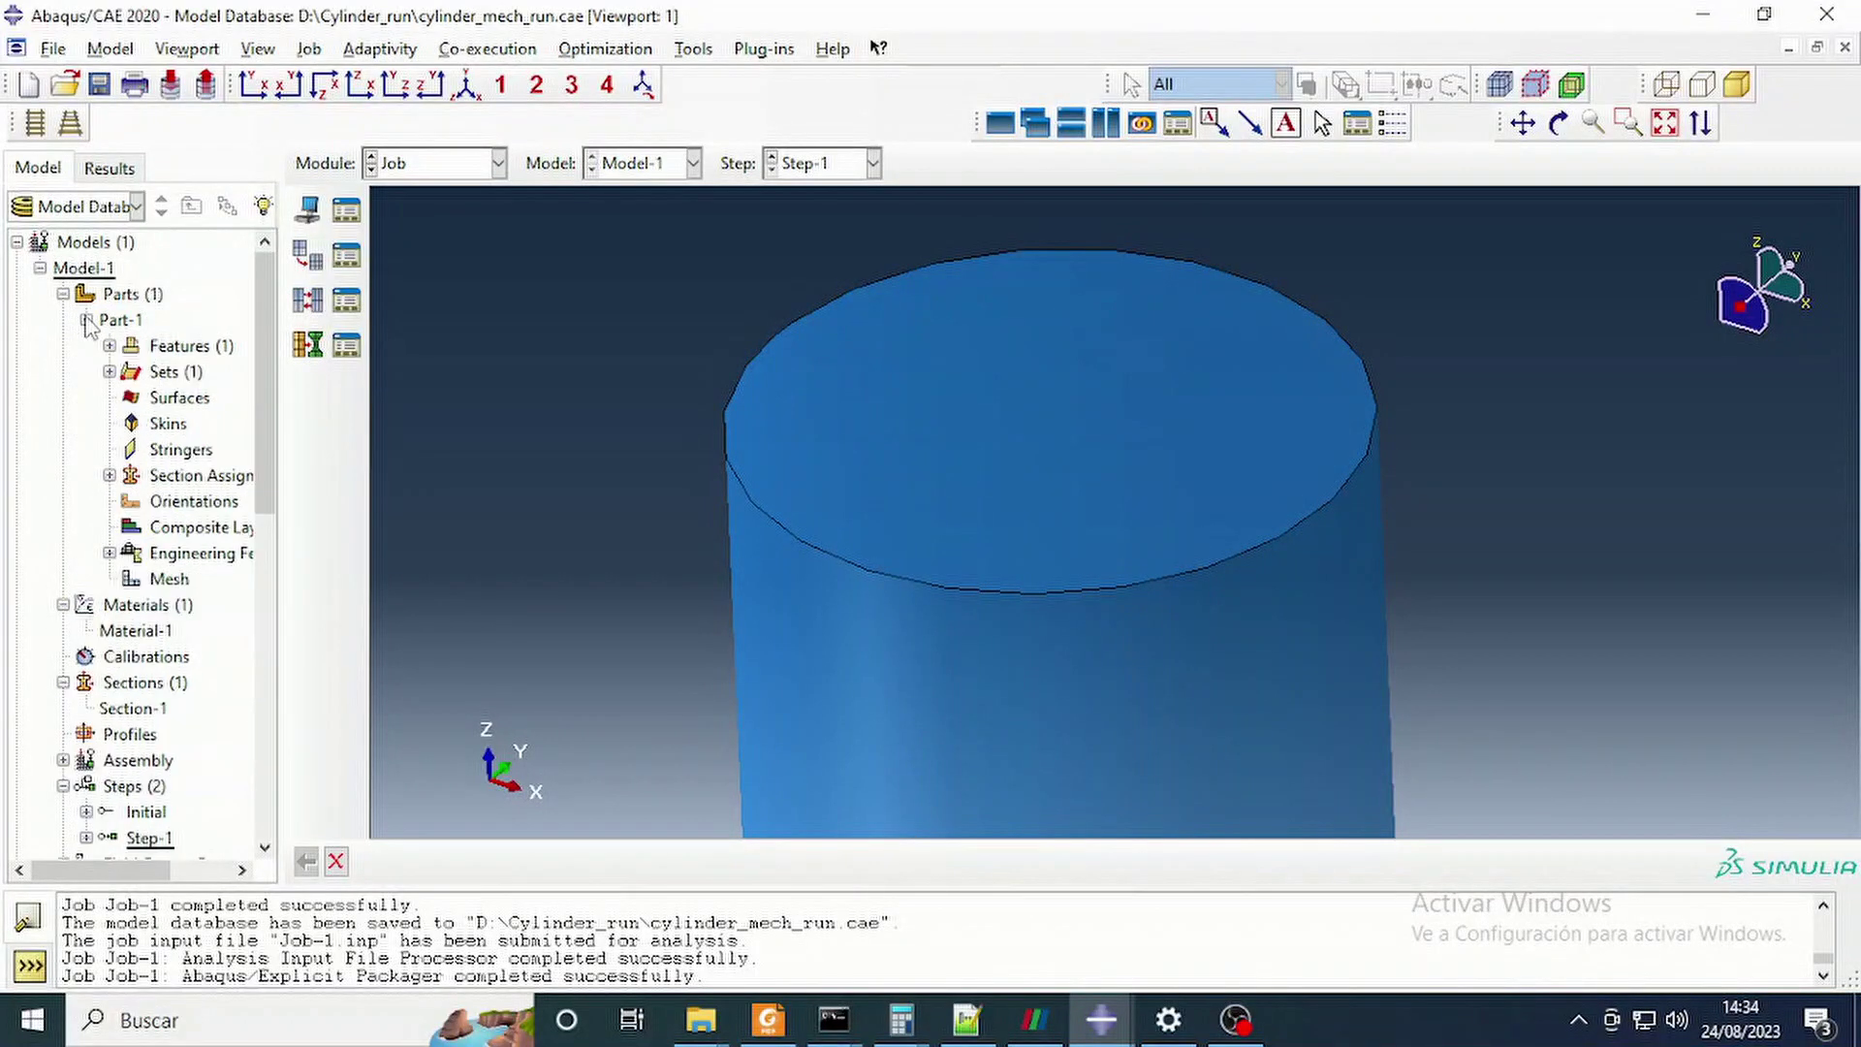
left_click(110, 475)
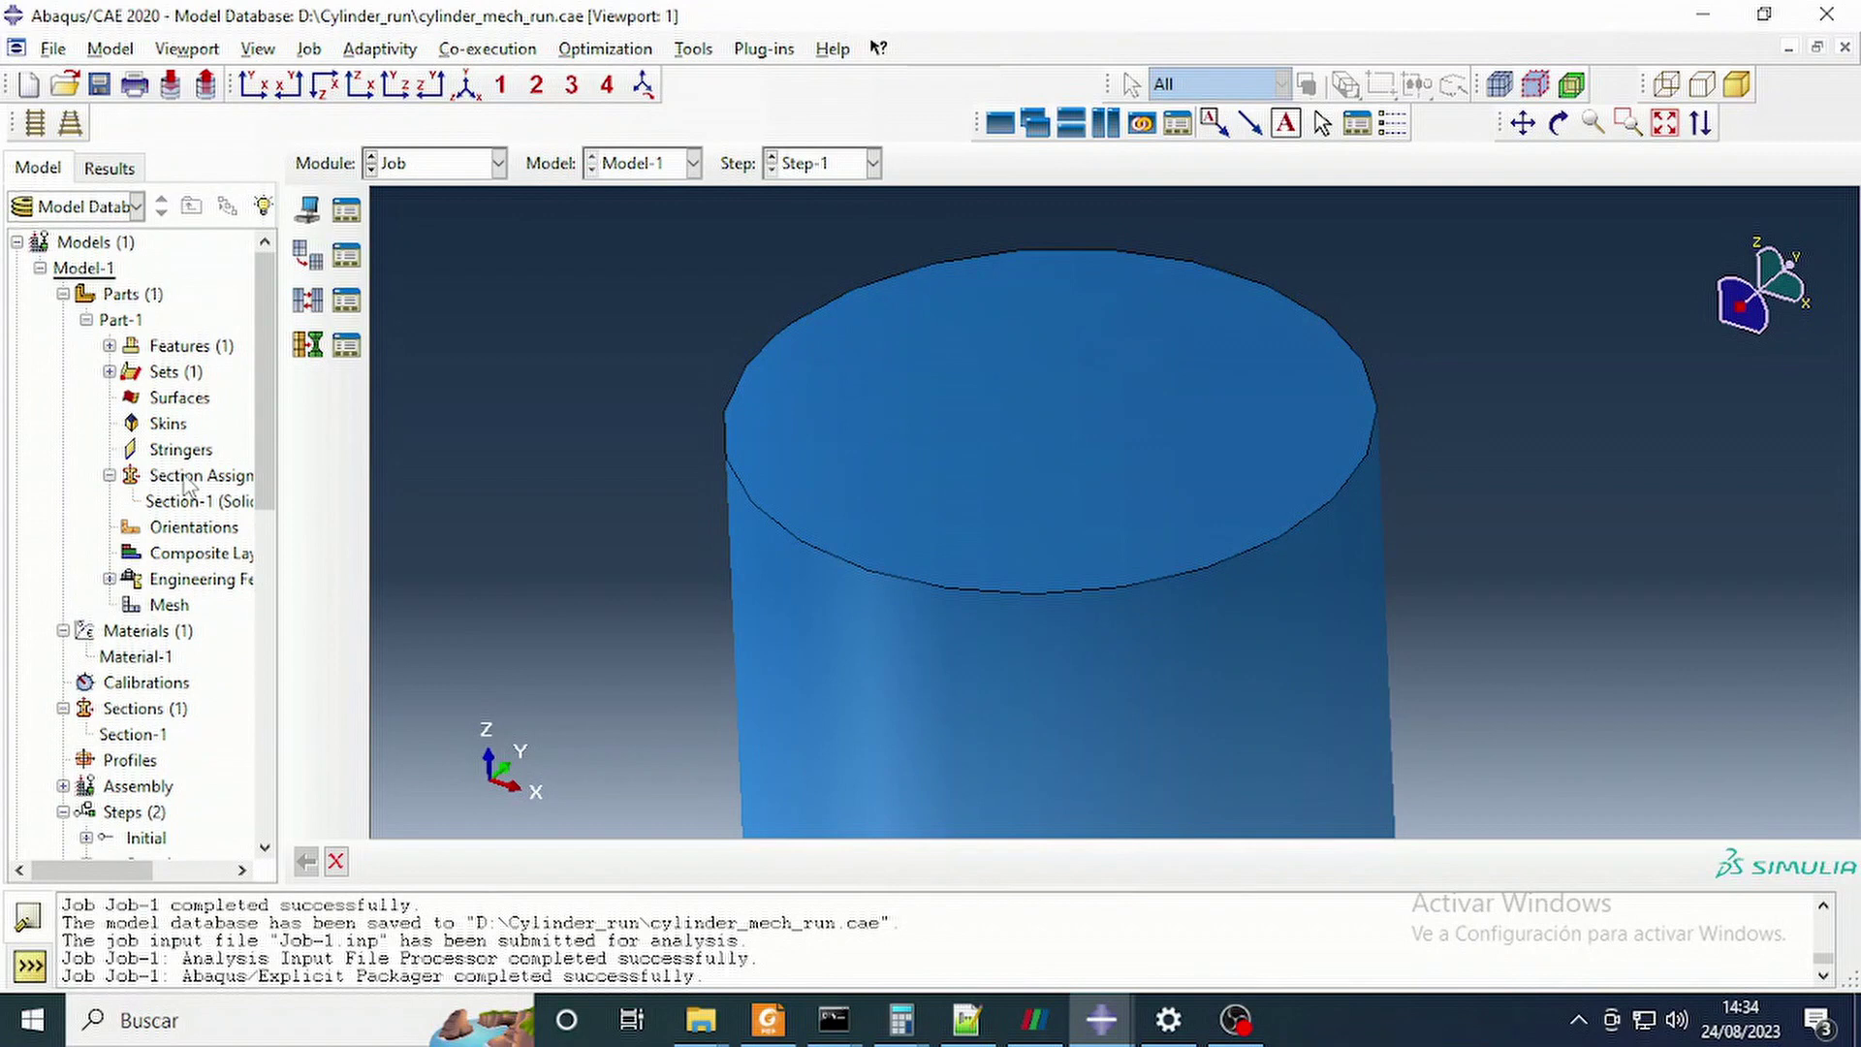
left_click(181, 479)
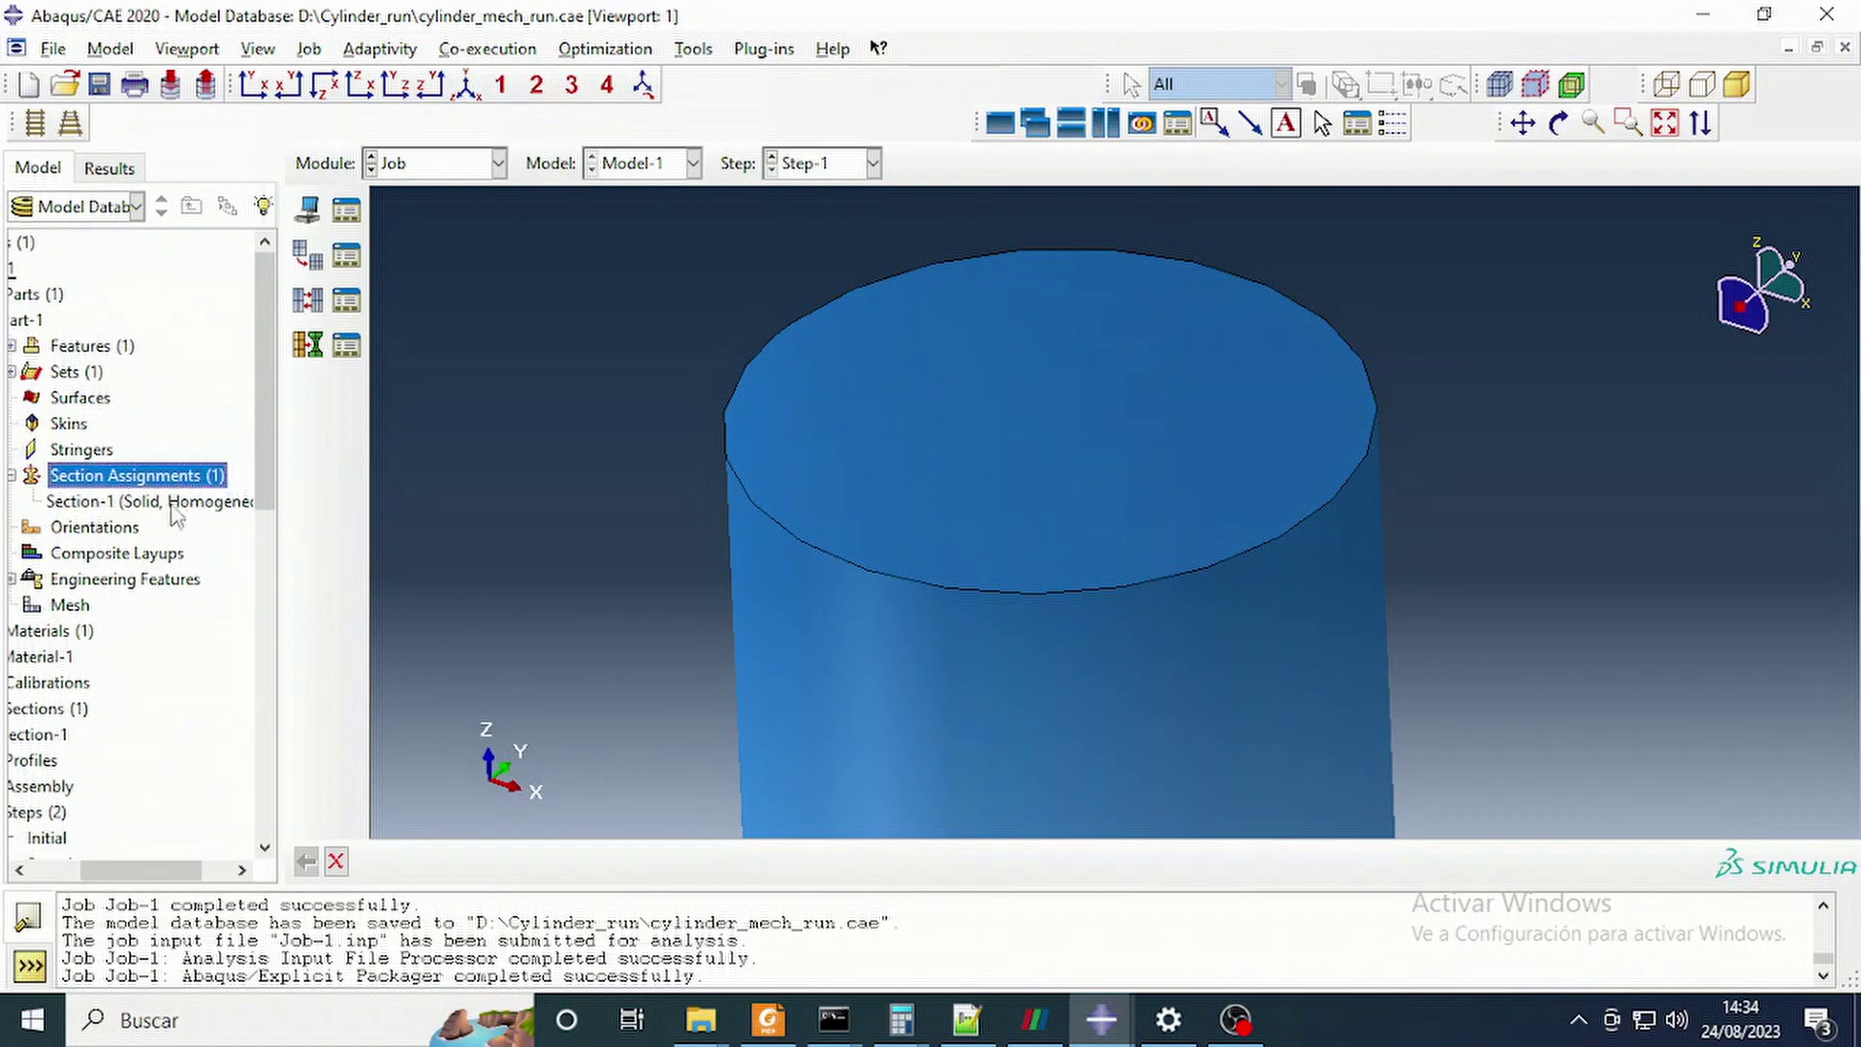
left_click_drag(145, 869, 46, 869)
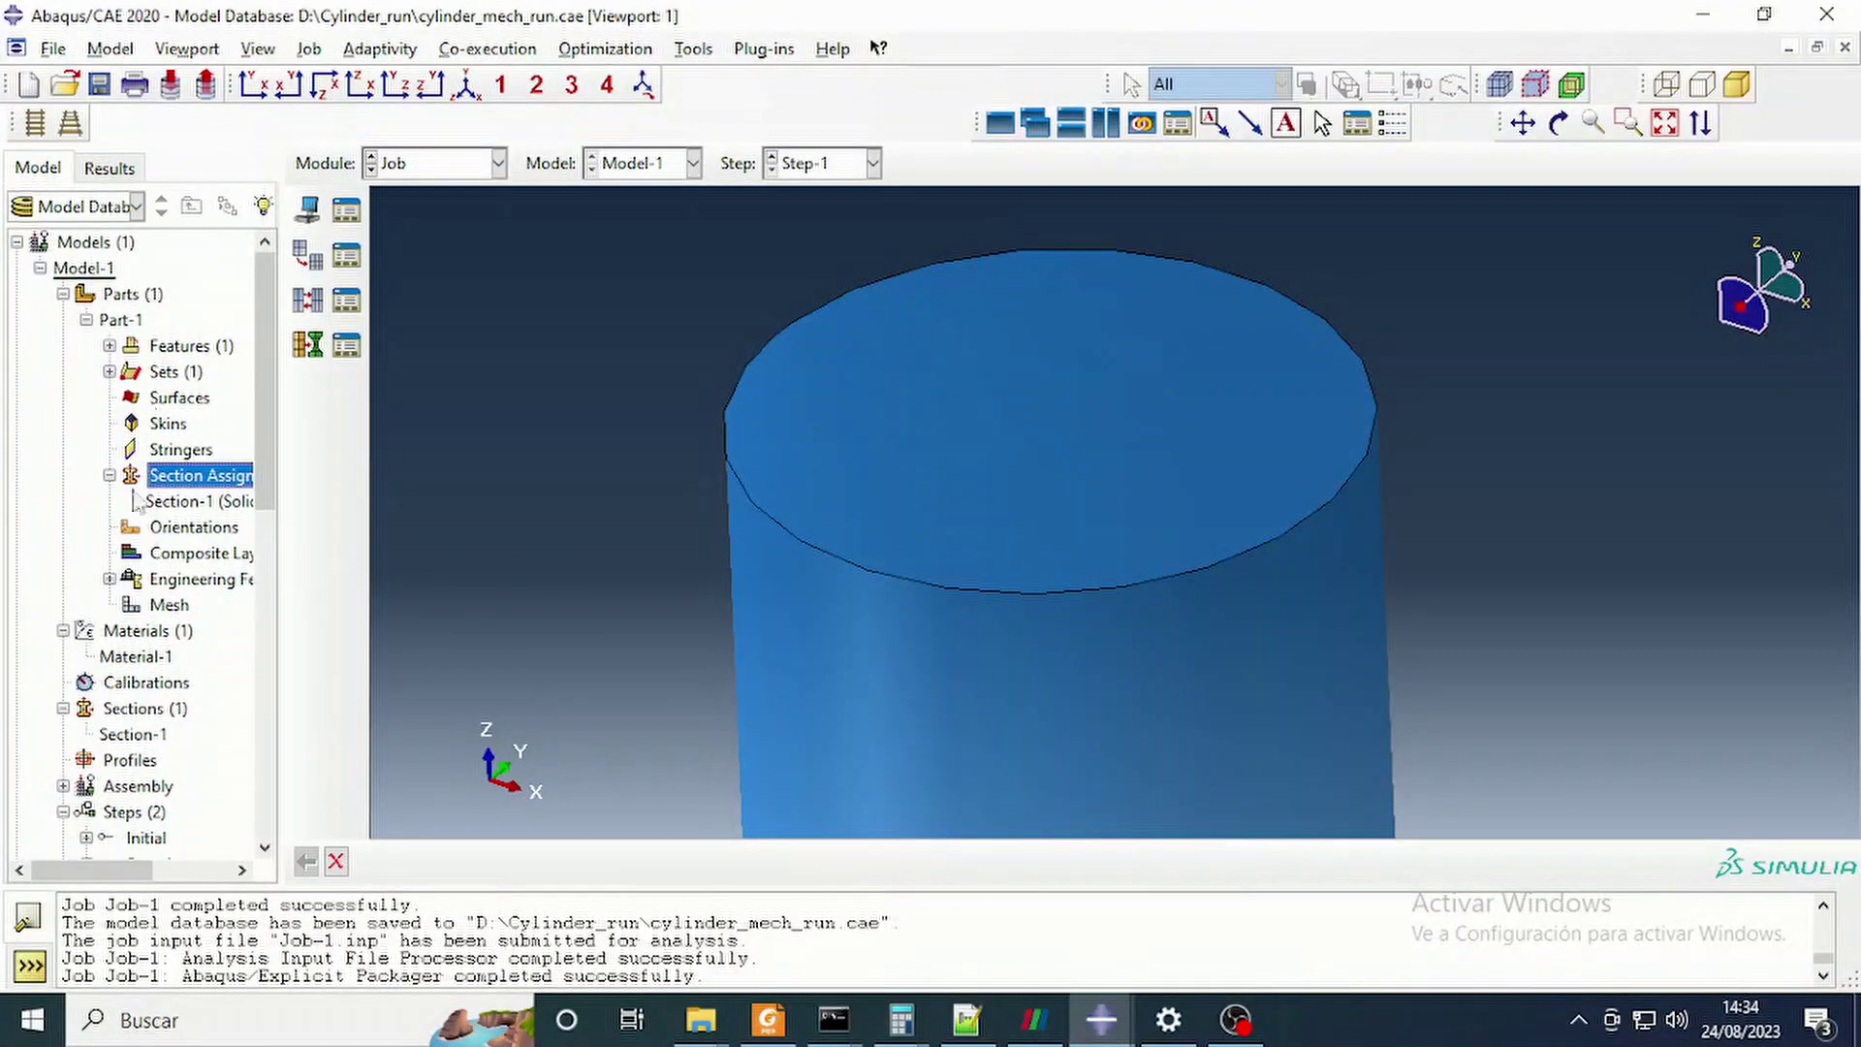
Highlight the assembly's Bottom and Top sets on the meshed cylinder to check their regions.
scroll(139, 501, "down", 6)
left_click(62, 321)
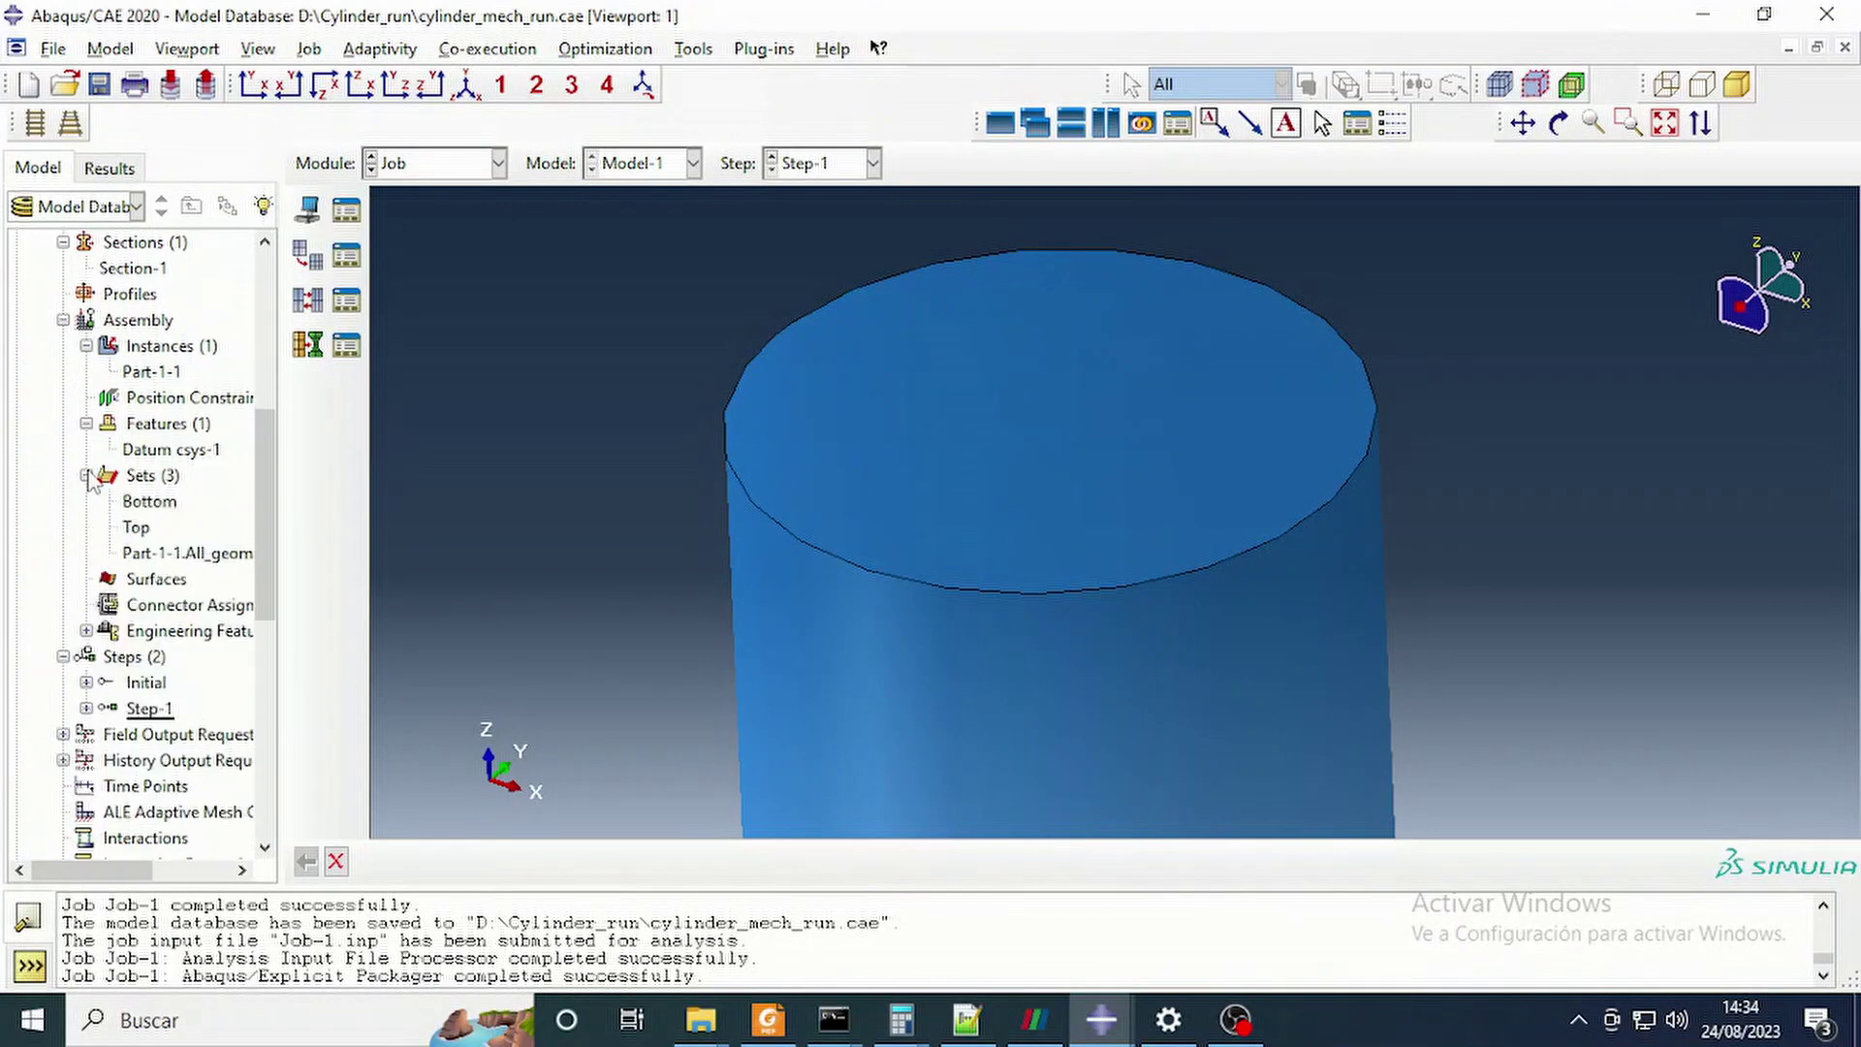
left_click(147, 504)
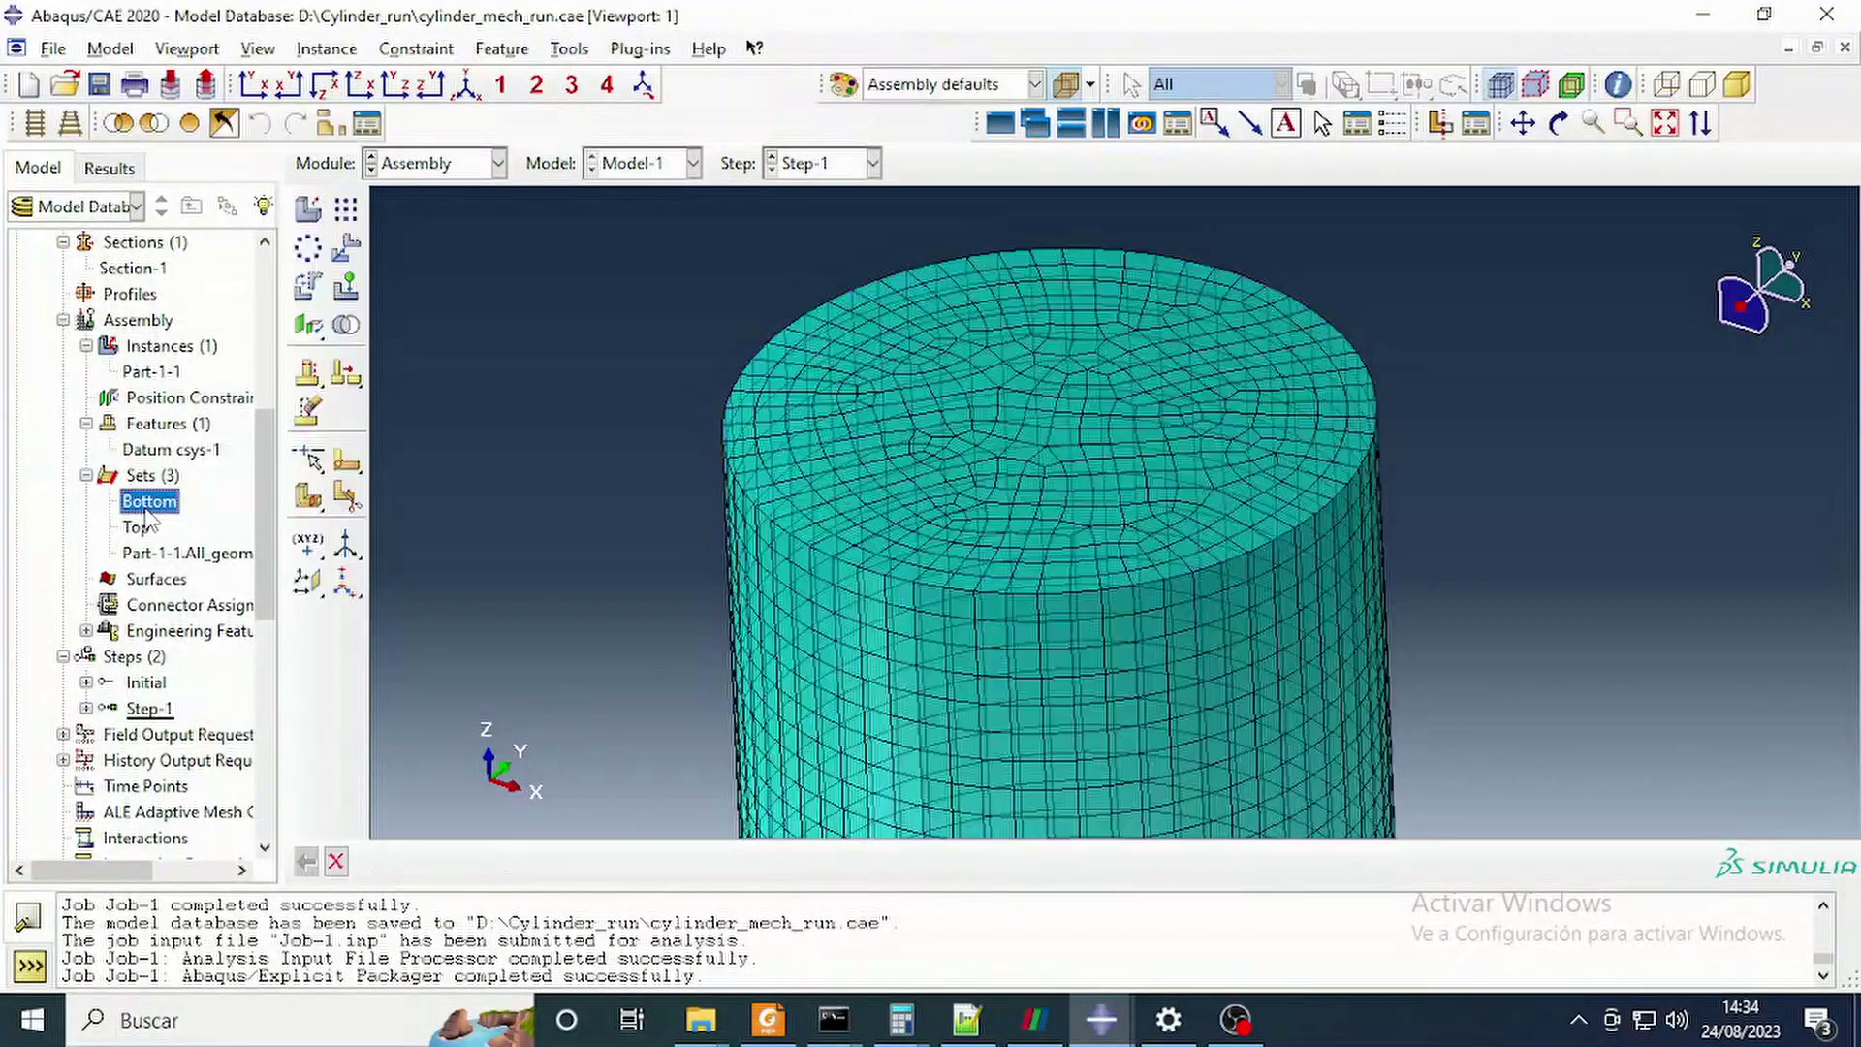
scroll(741, 477, "up", 5)
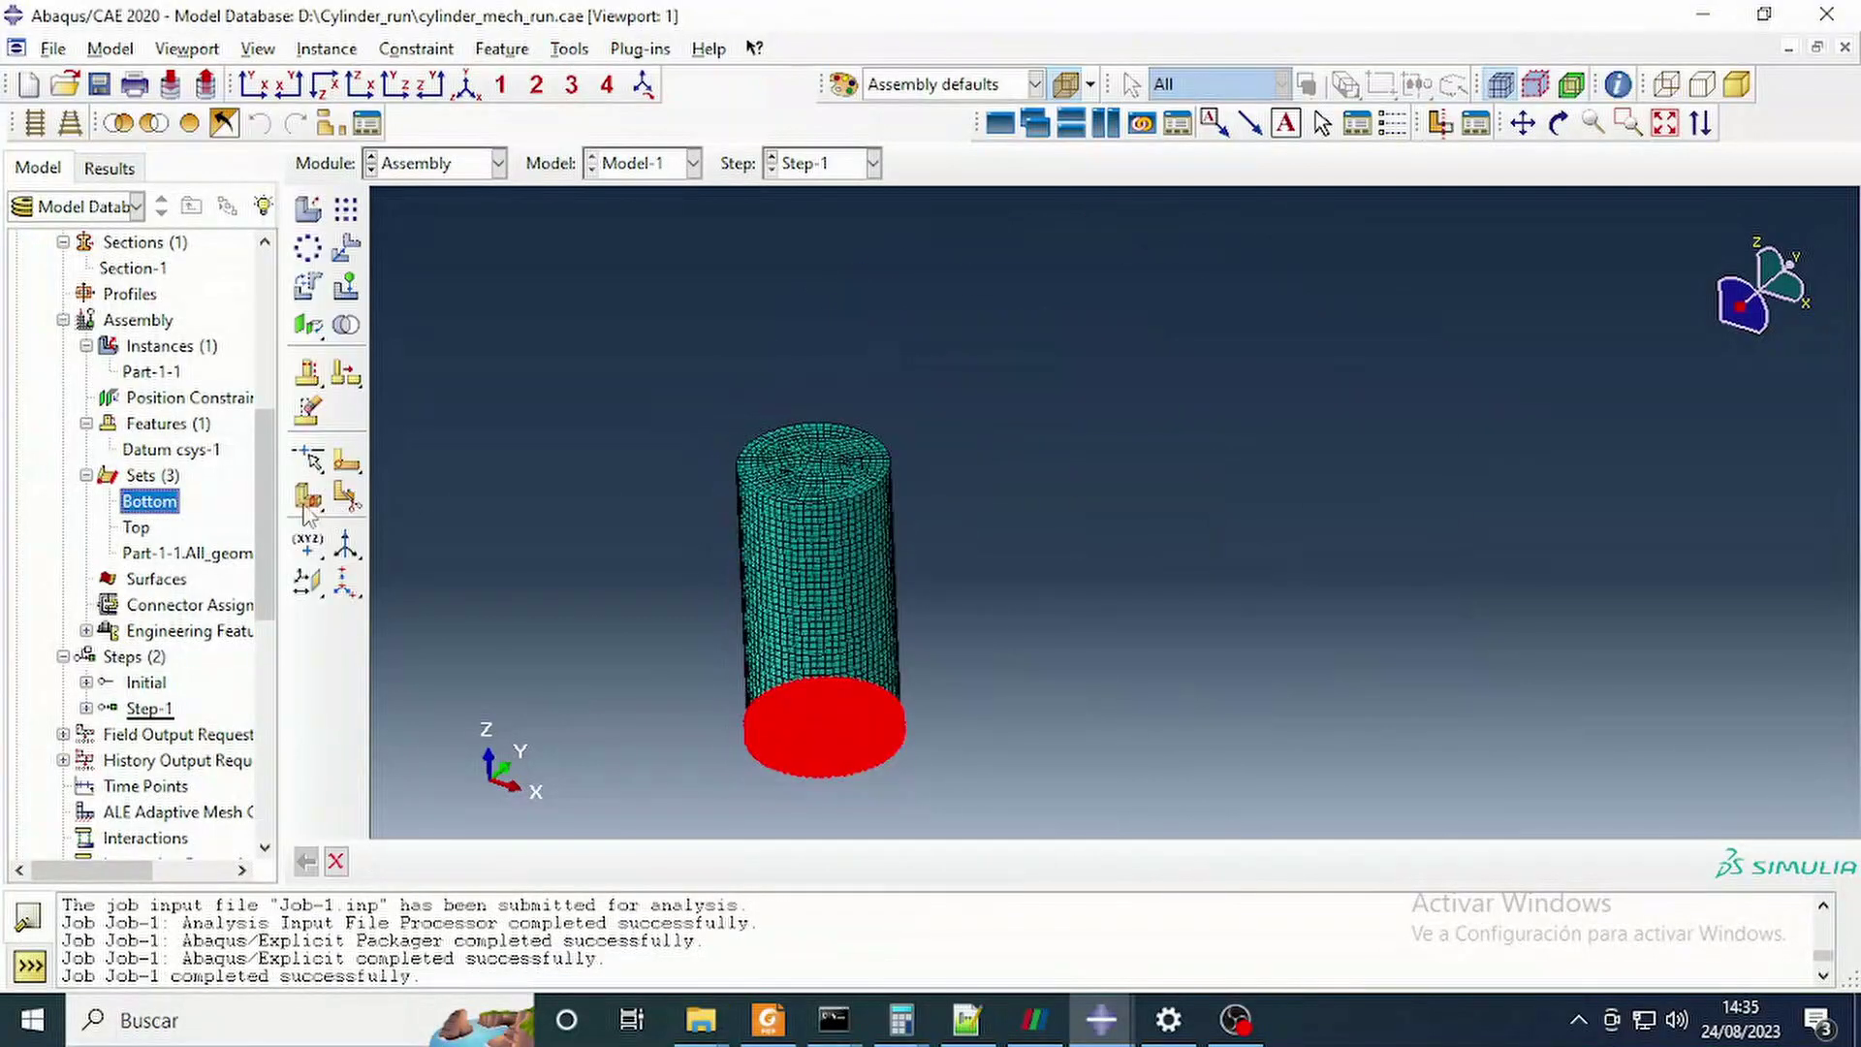
key("Down")
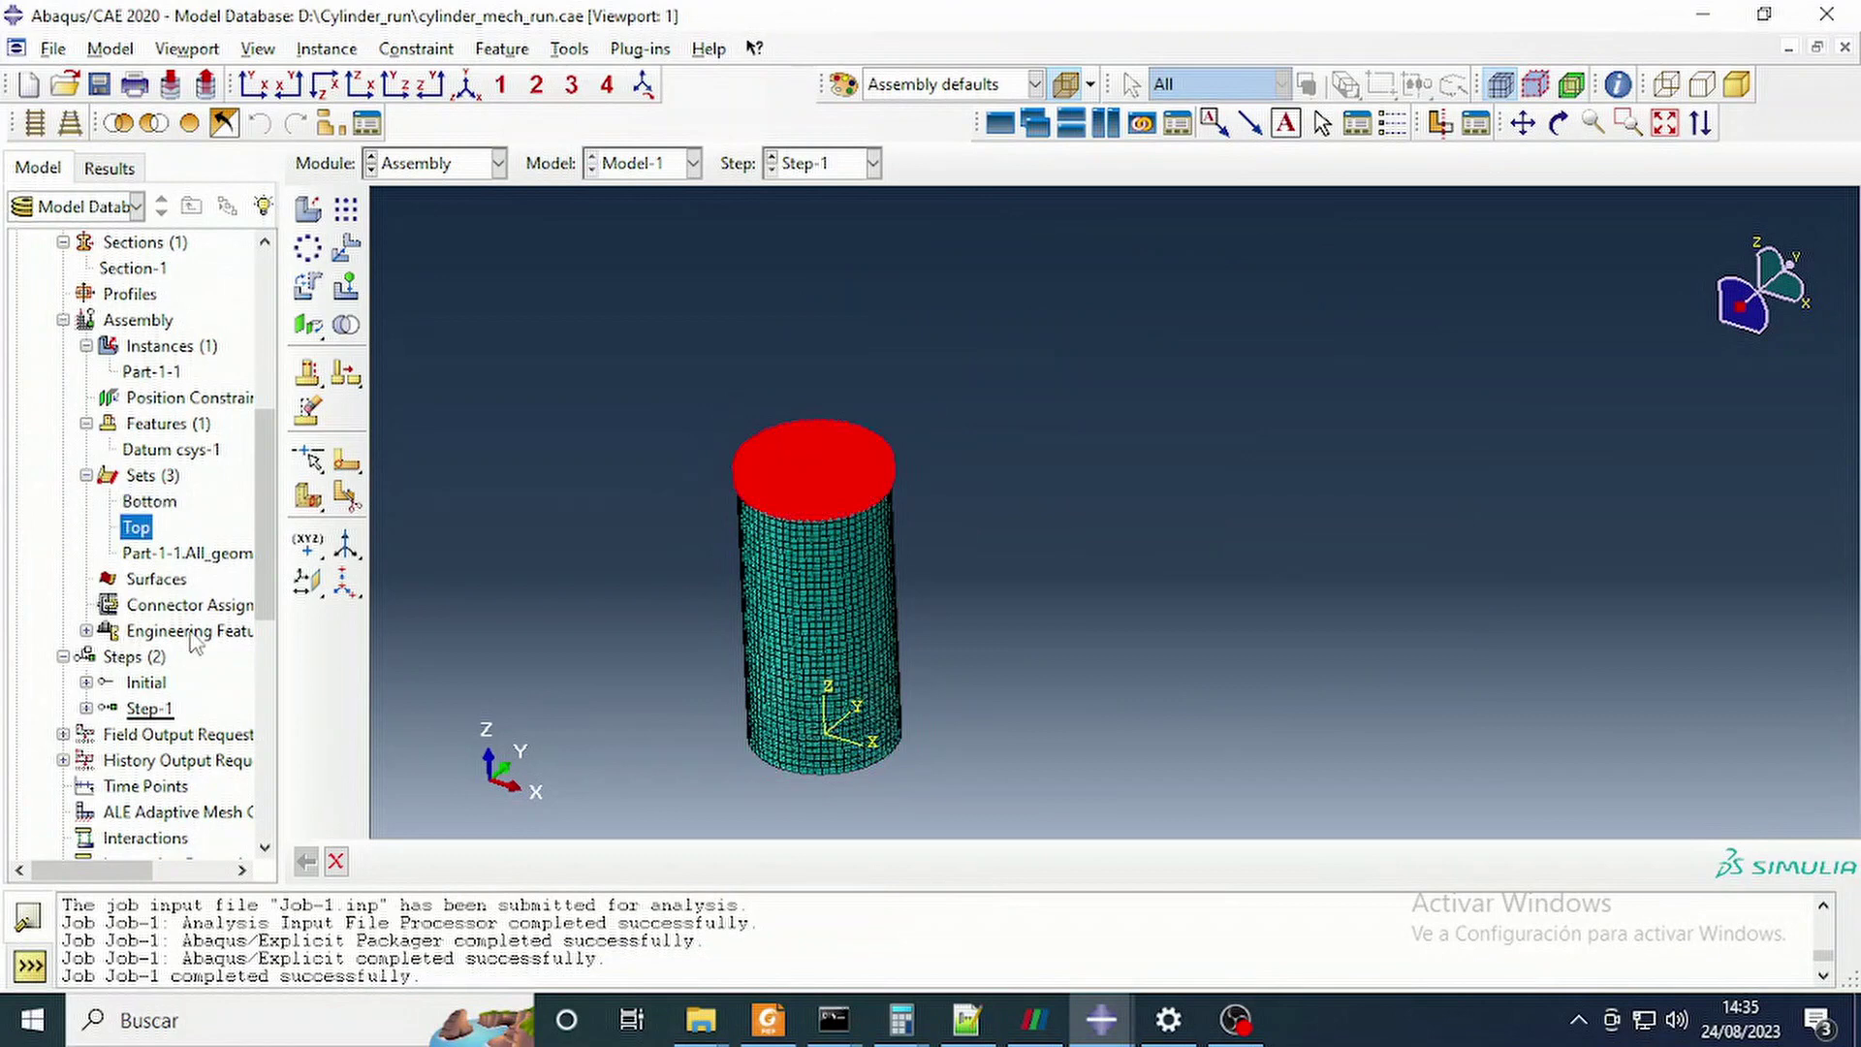
Review the displacement condition BC-1 on the Bottom set and the velocity condition BC-2 on the Top set.
left_click(148, 709)
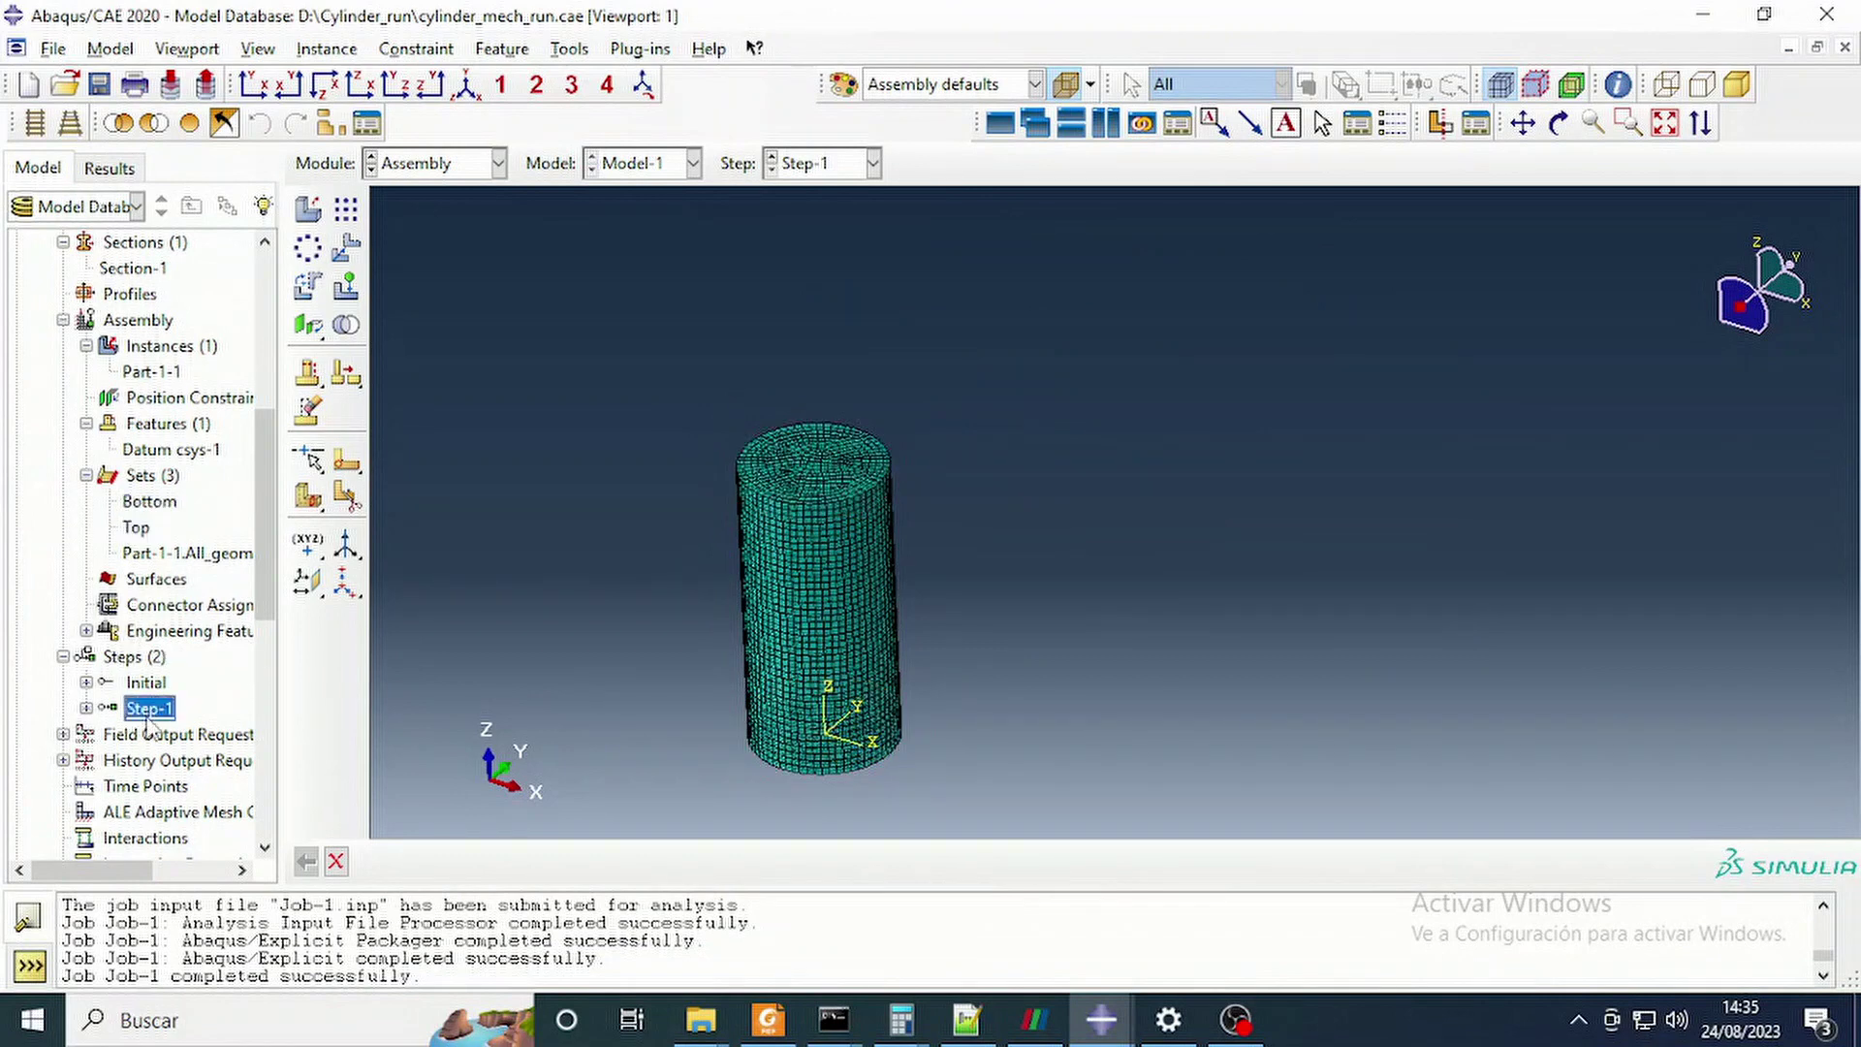
scroll(150, 581, "down", 6)
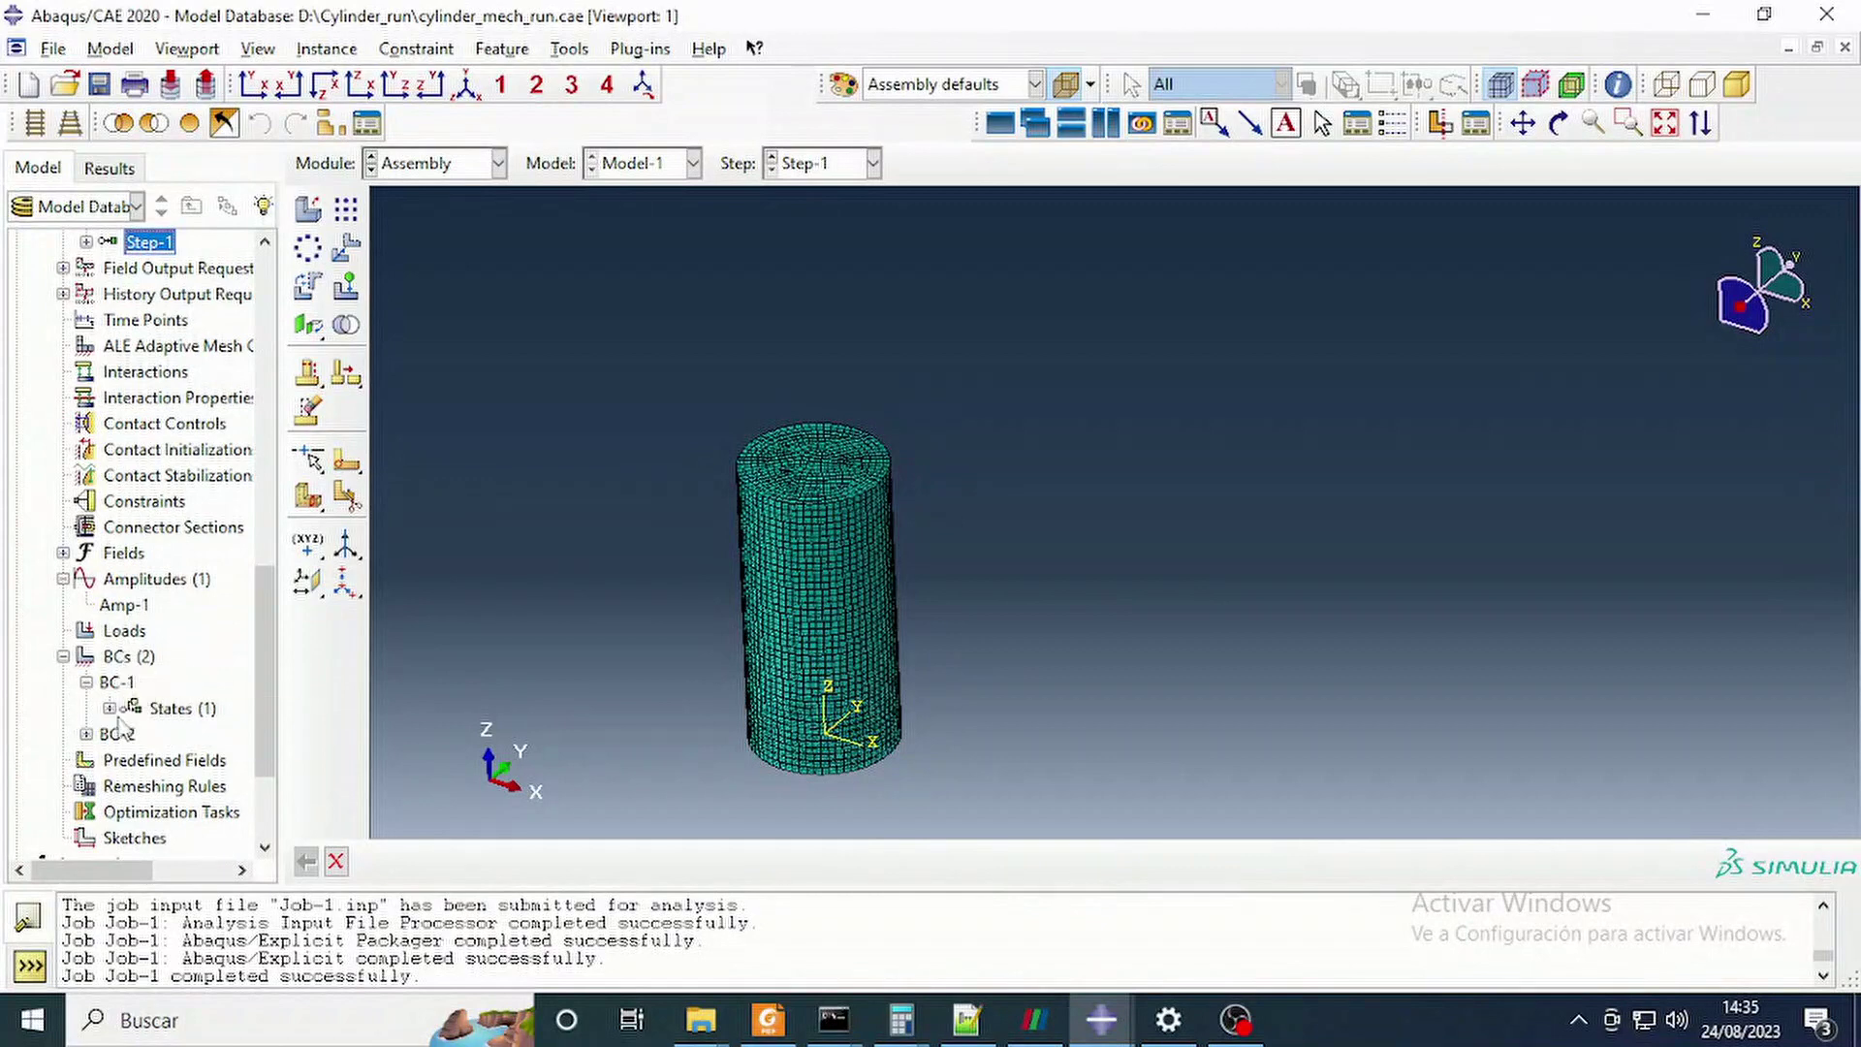
left_click(126, 660)
double_click(117, 684)
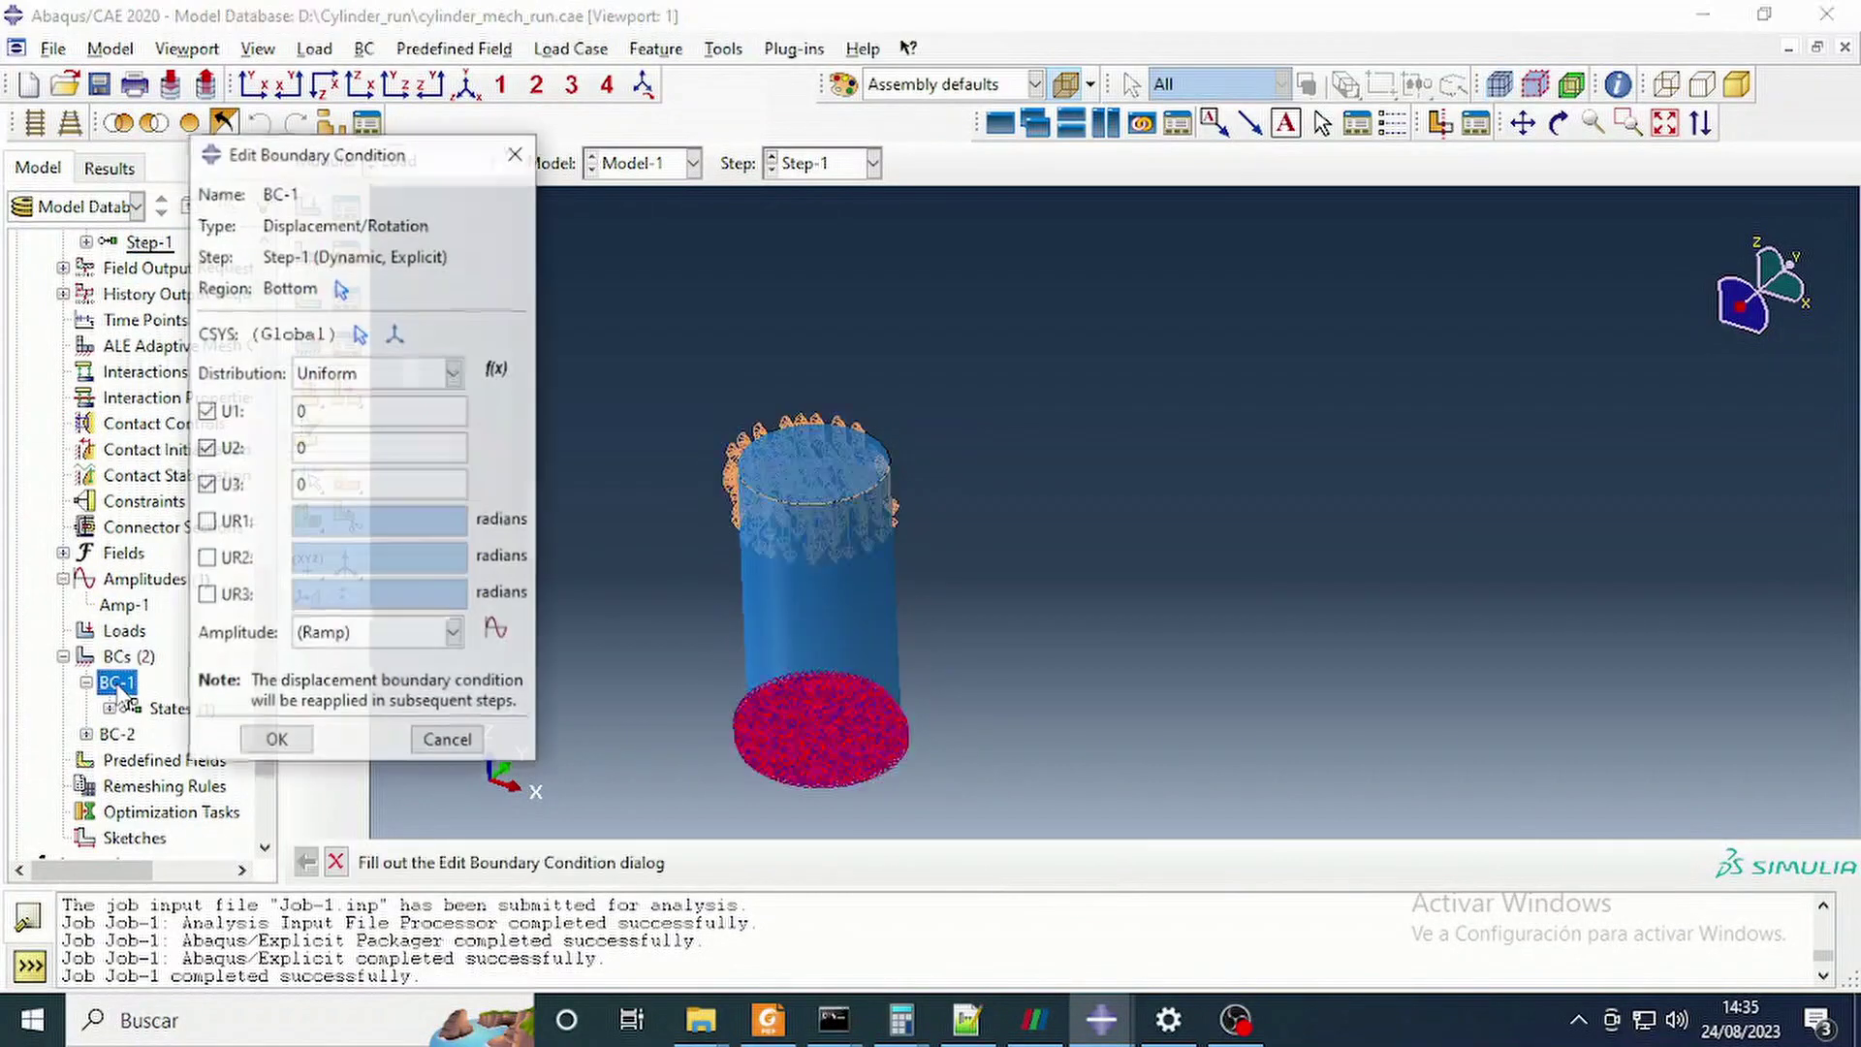
left_click(516, 153)
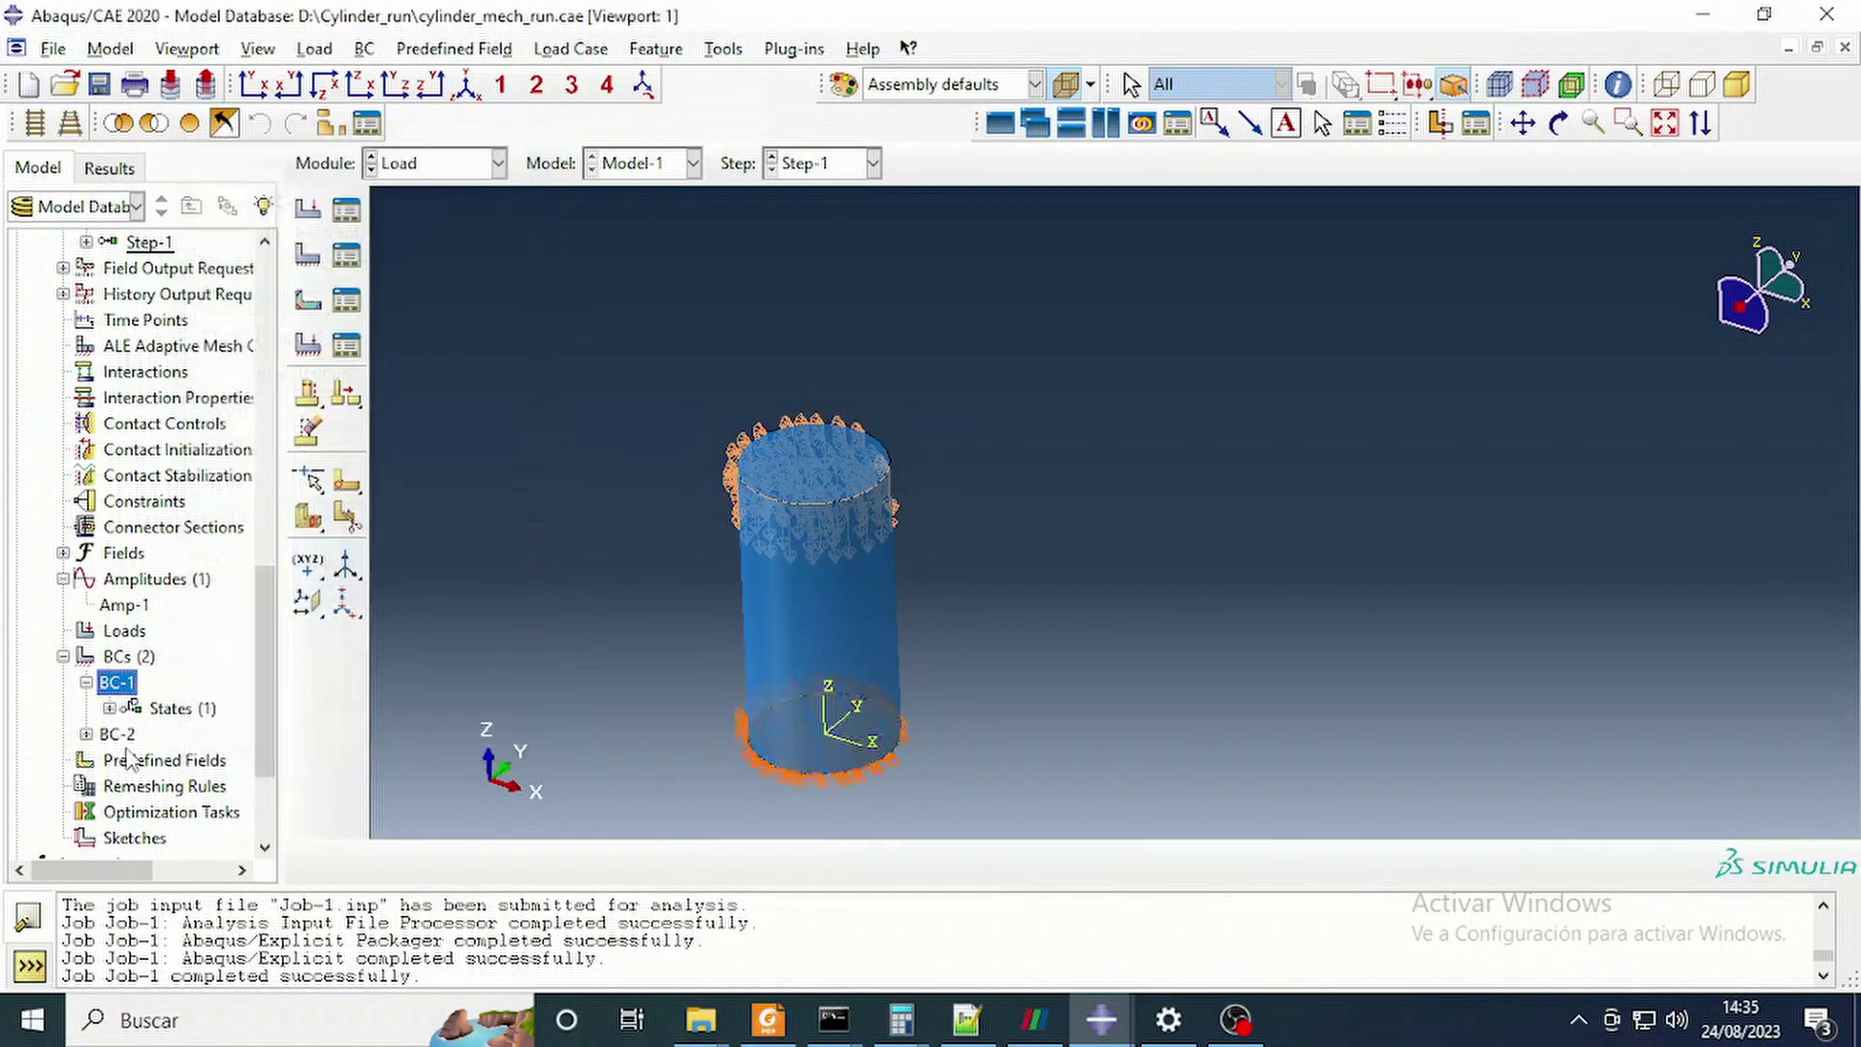
double_click(118, 734)
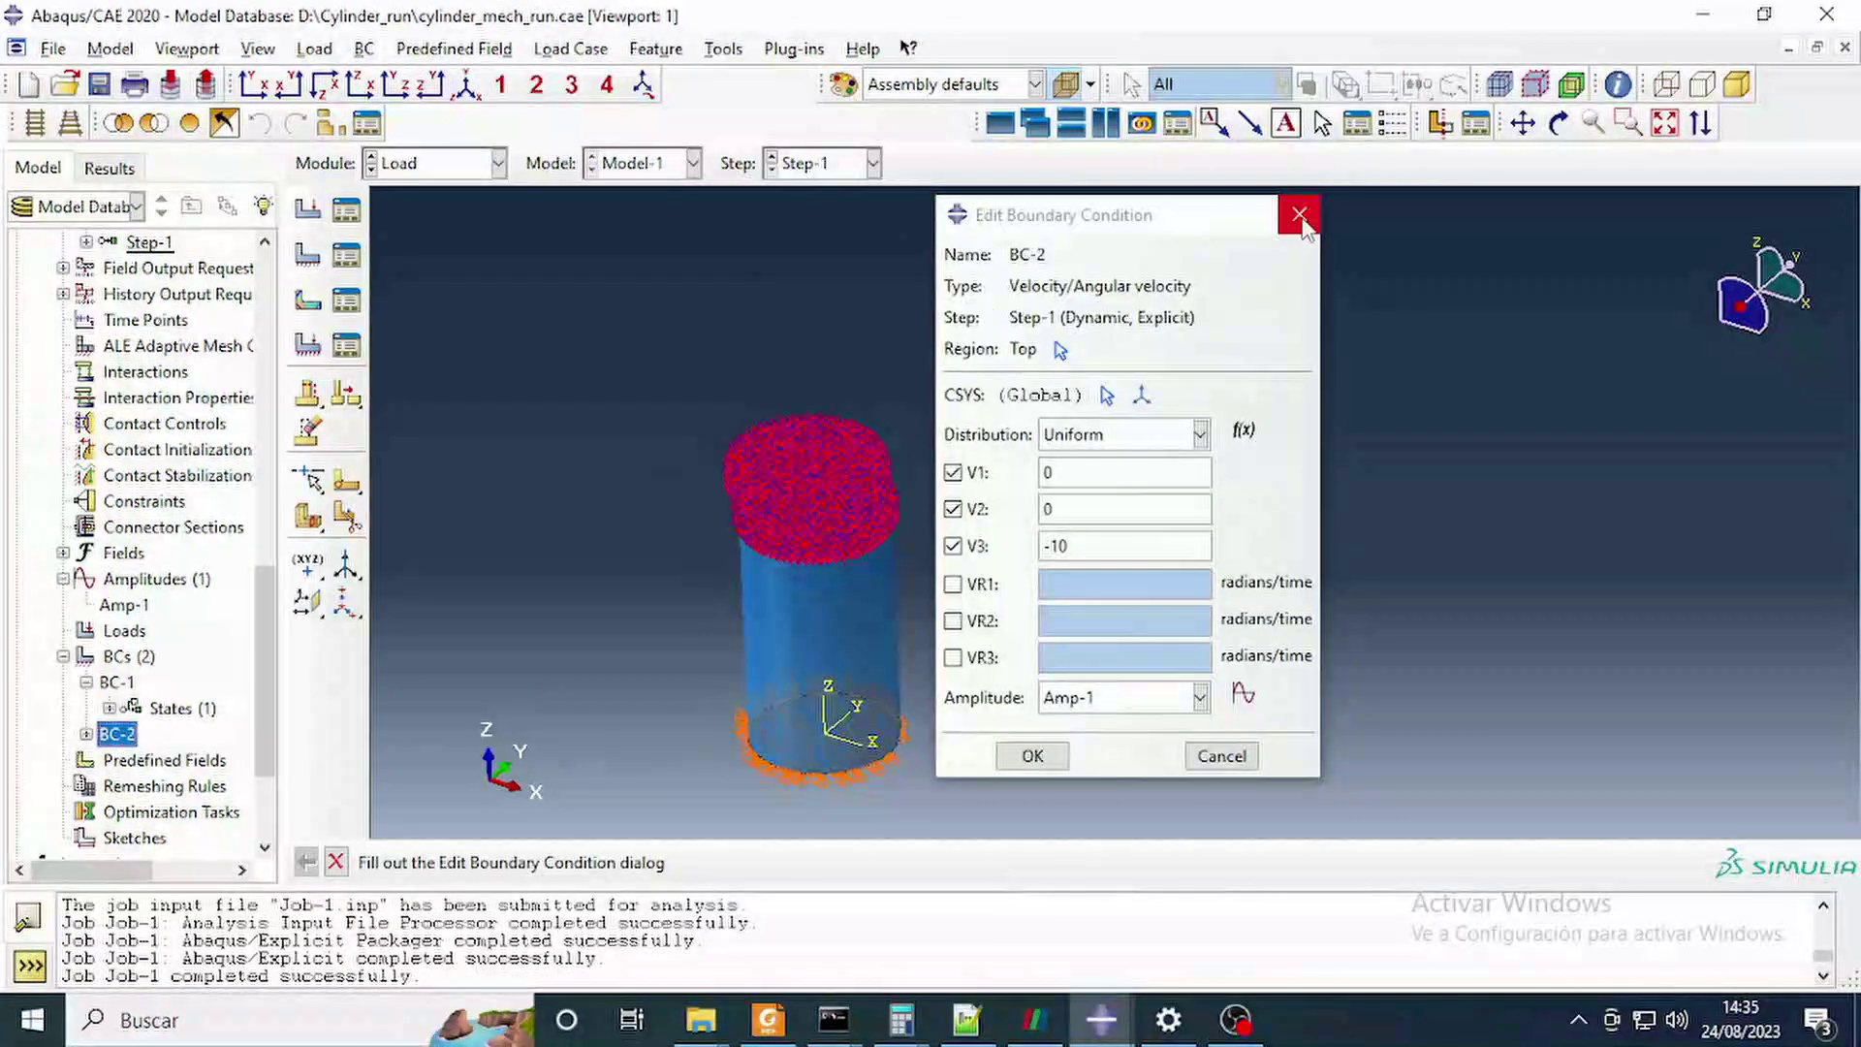
left_click(1299, 215)
Open the results of Job-1 and display the von Mises stress contours on the deformed cylinder.
scroll(136, 776, "down", 3)
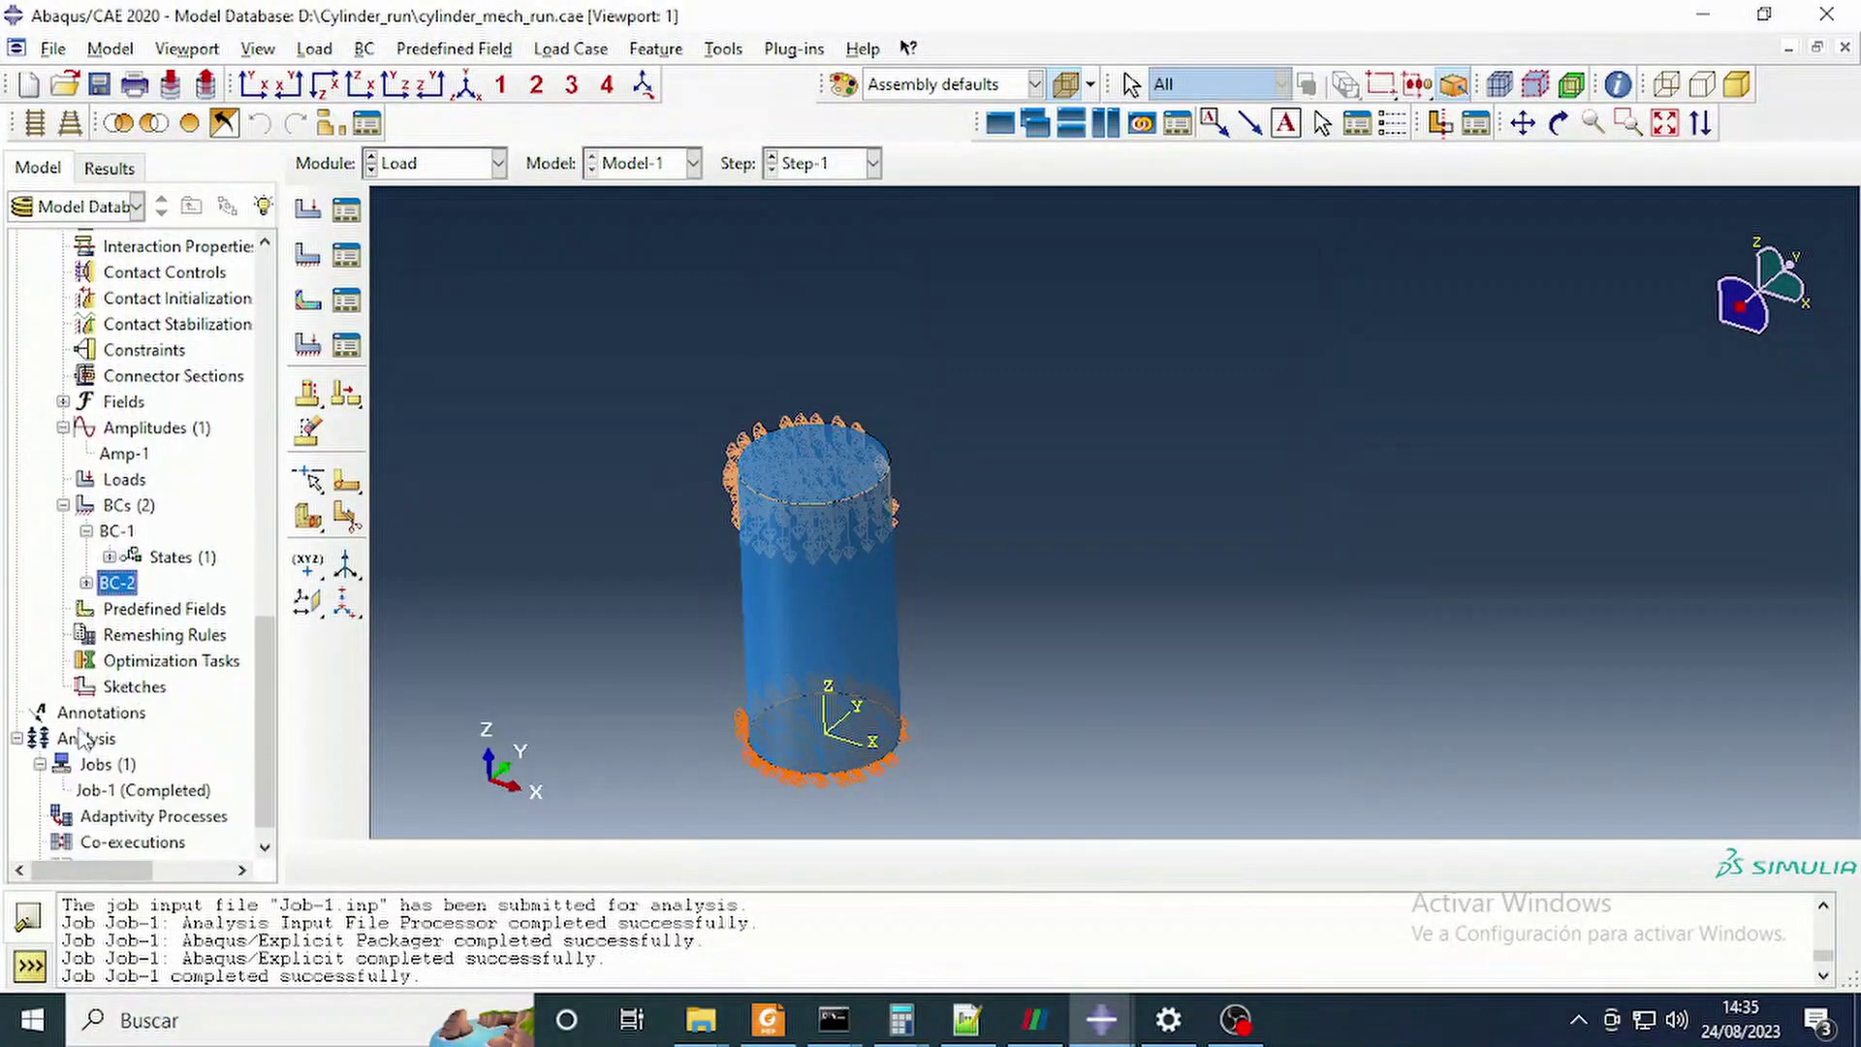
right_click(136, 770)
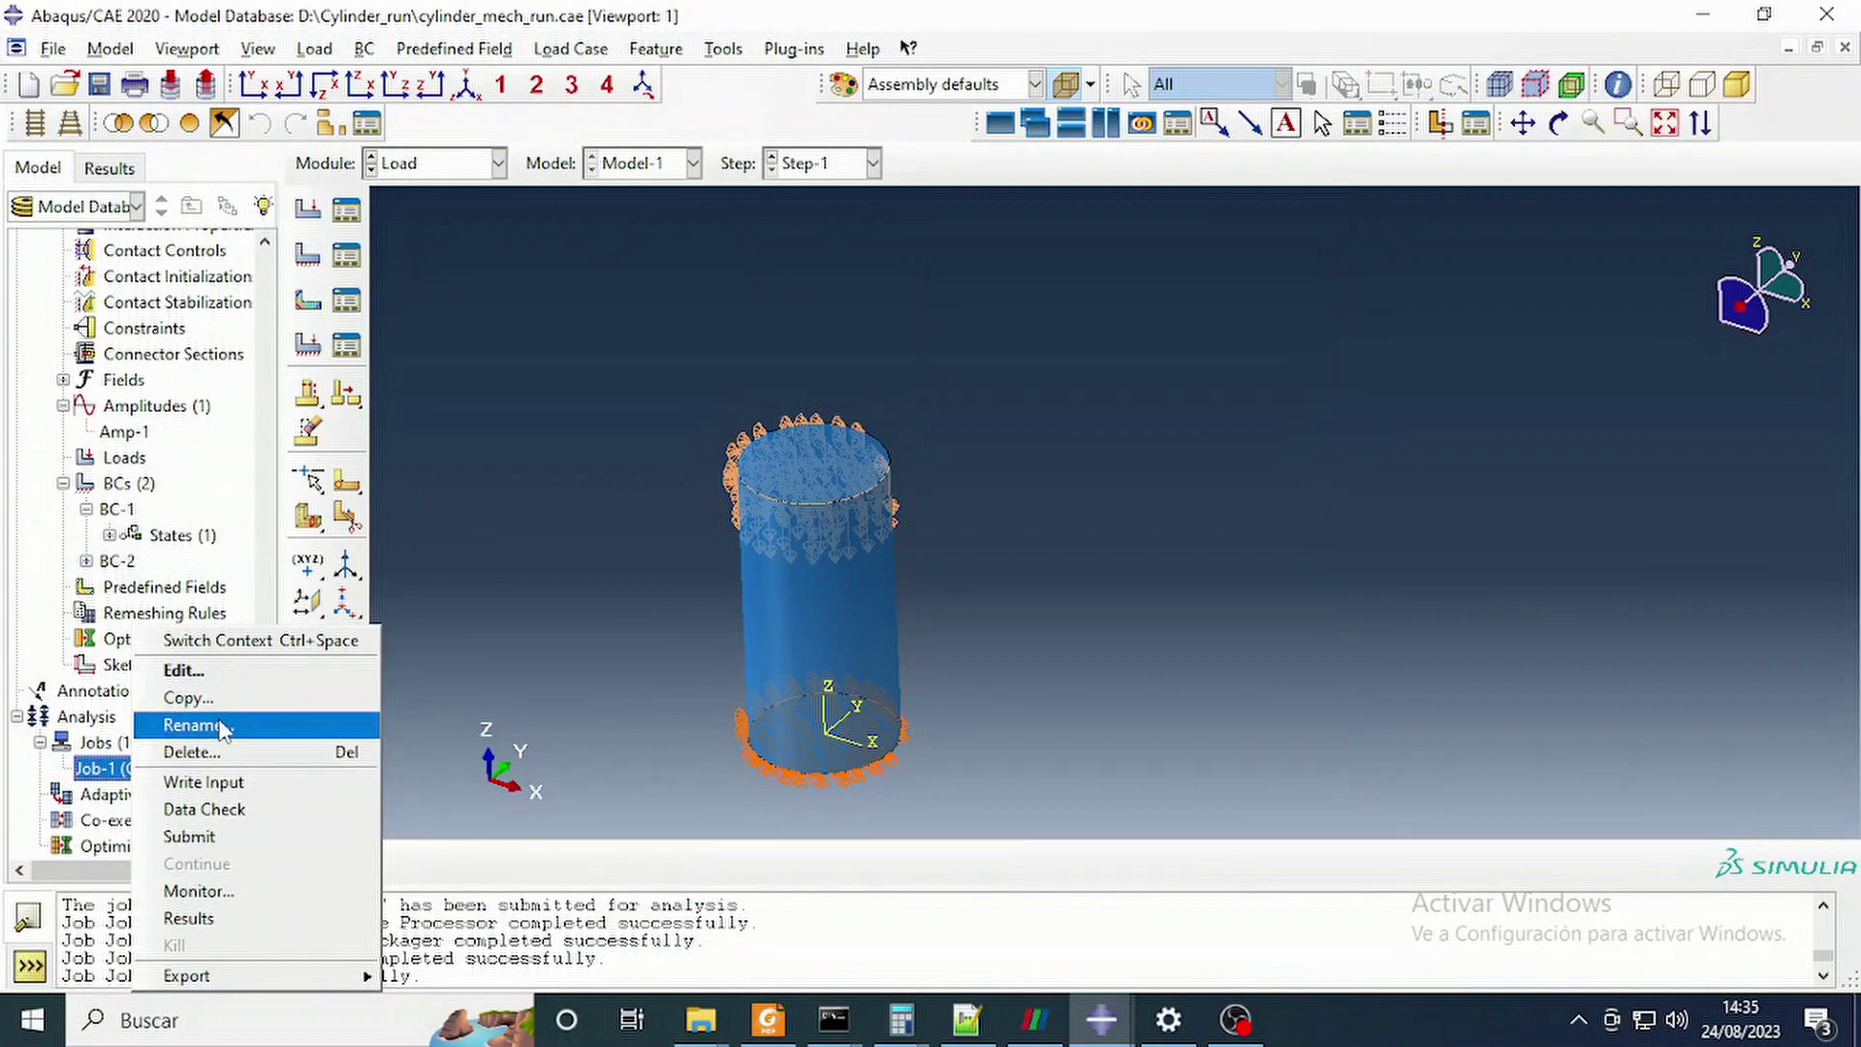
left_click(203, 918)
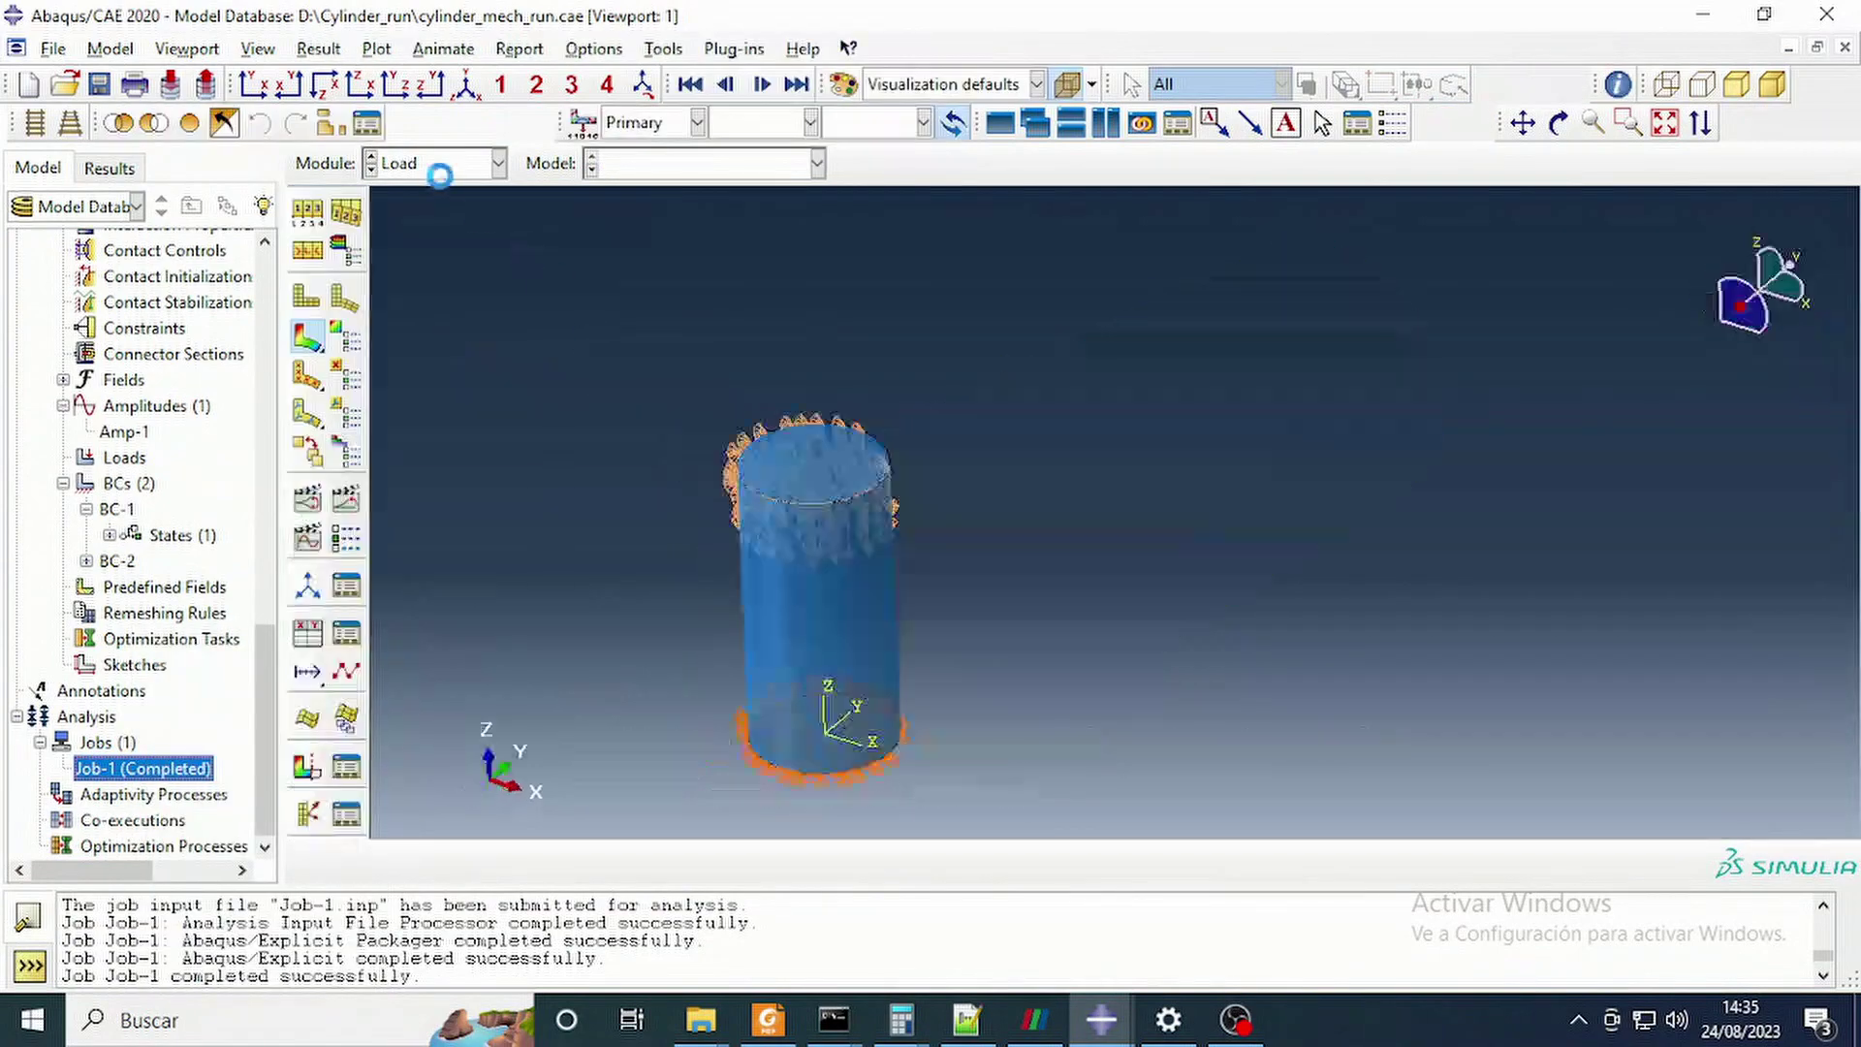
left_click(306, 337)
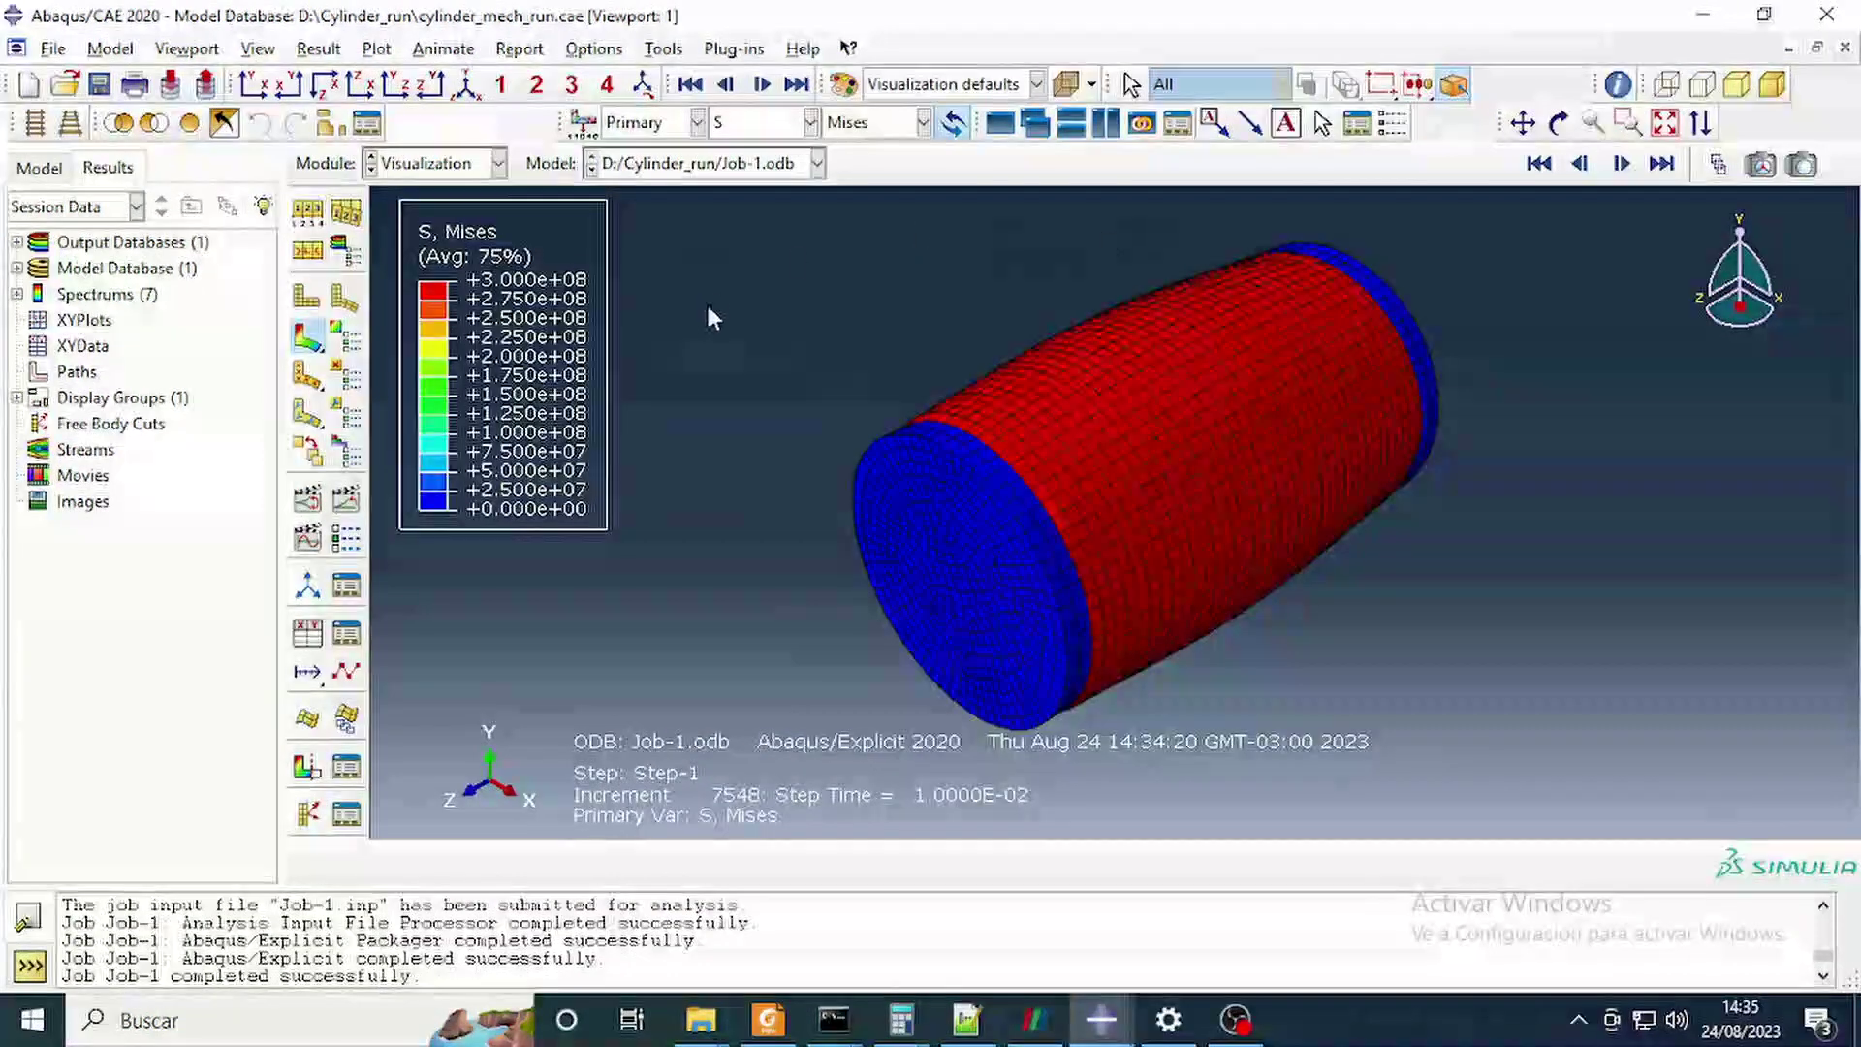
scroll(1095, 393, "down", 3)
left_click(1559, 123)
left_click_drag(1115, 369, 943, 432)
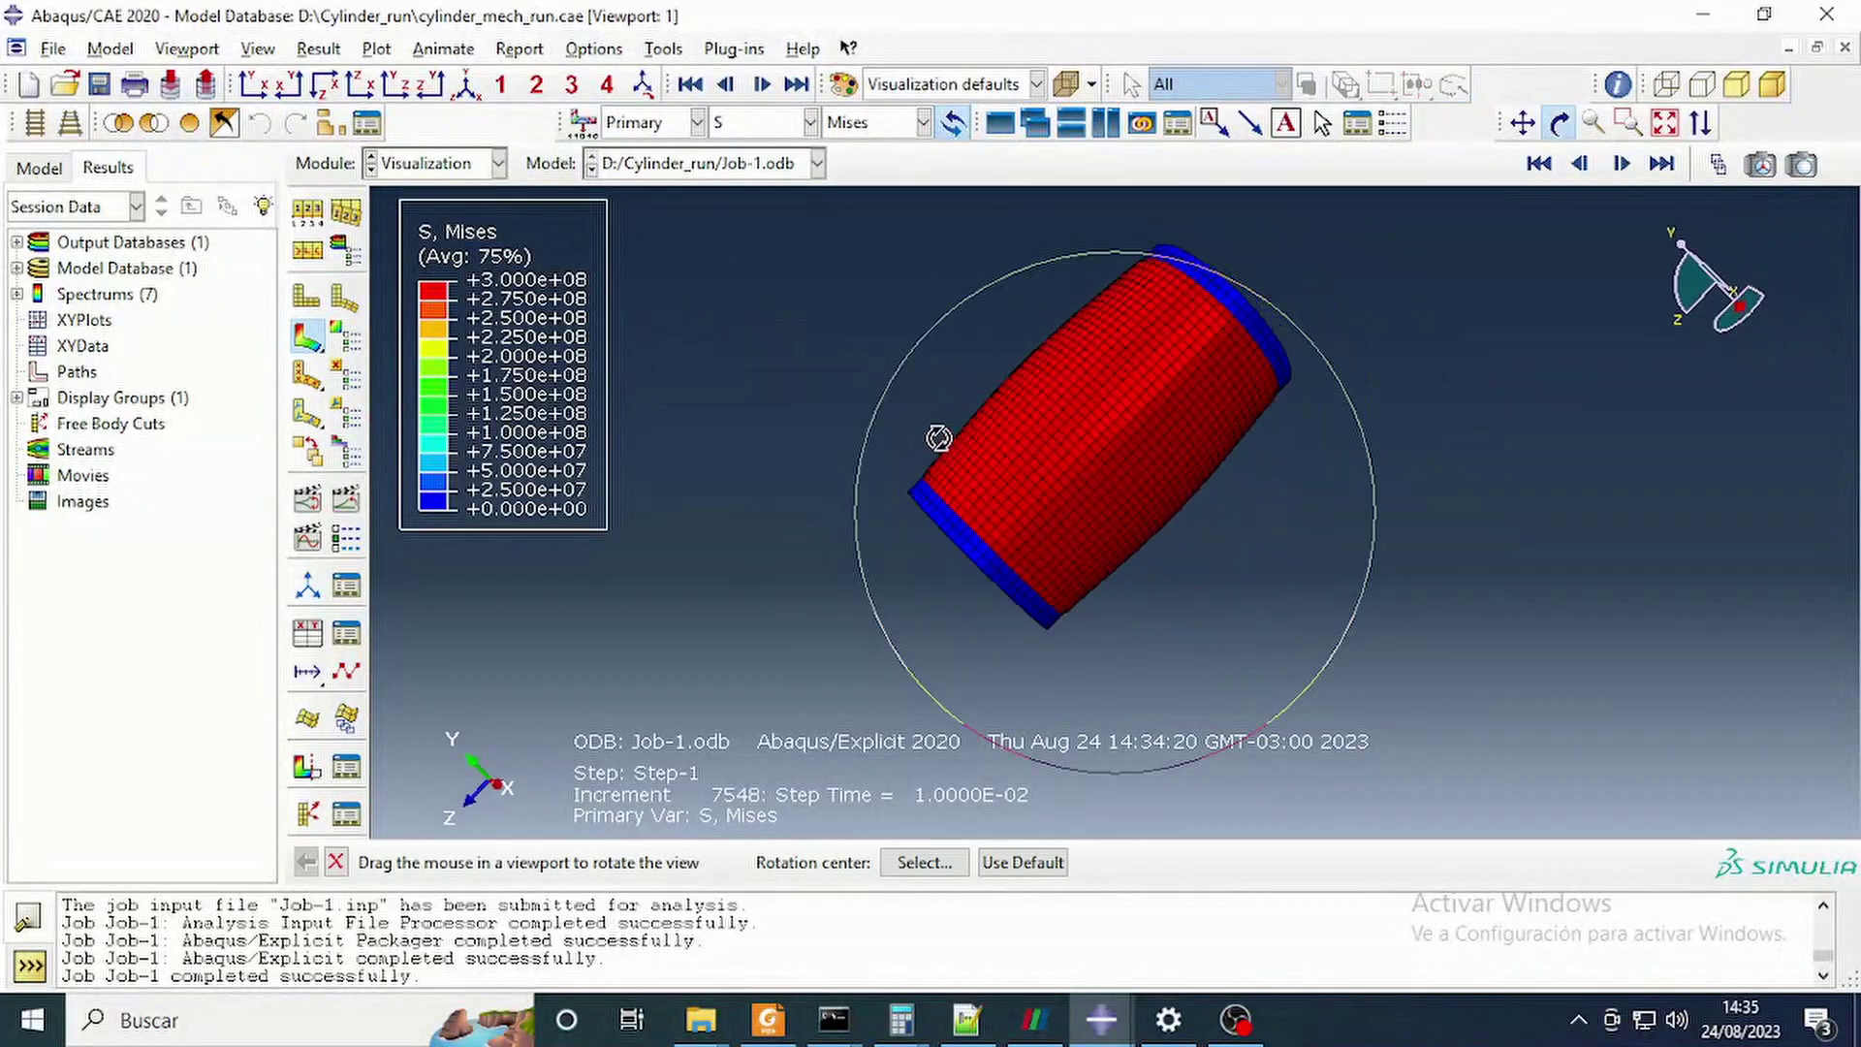
Display the equivalent plastic strain PEEQ on a lengthwise cut of the cylinder, turned upright.
left_click(719, 126)
left_click(732, 231)
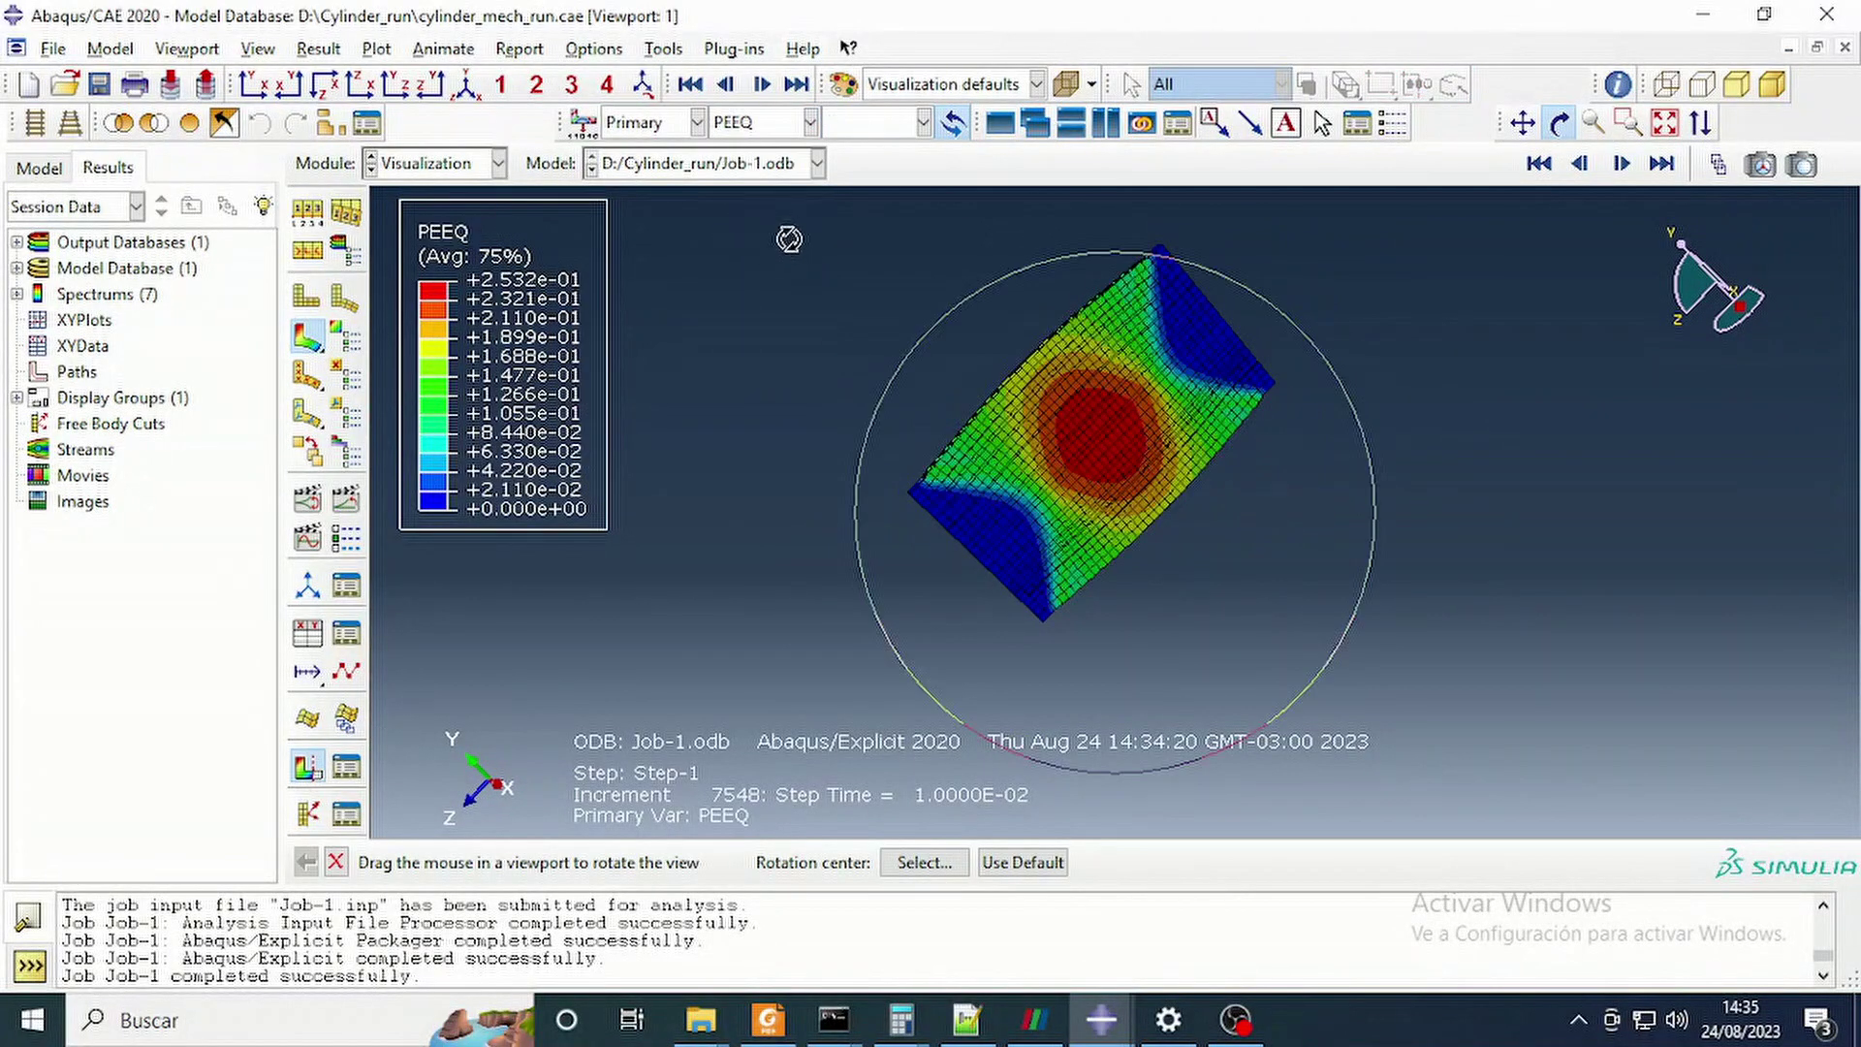
left_click_drag(1134, 409, 956, 522)
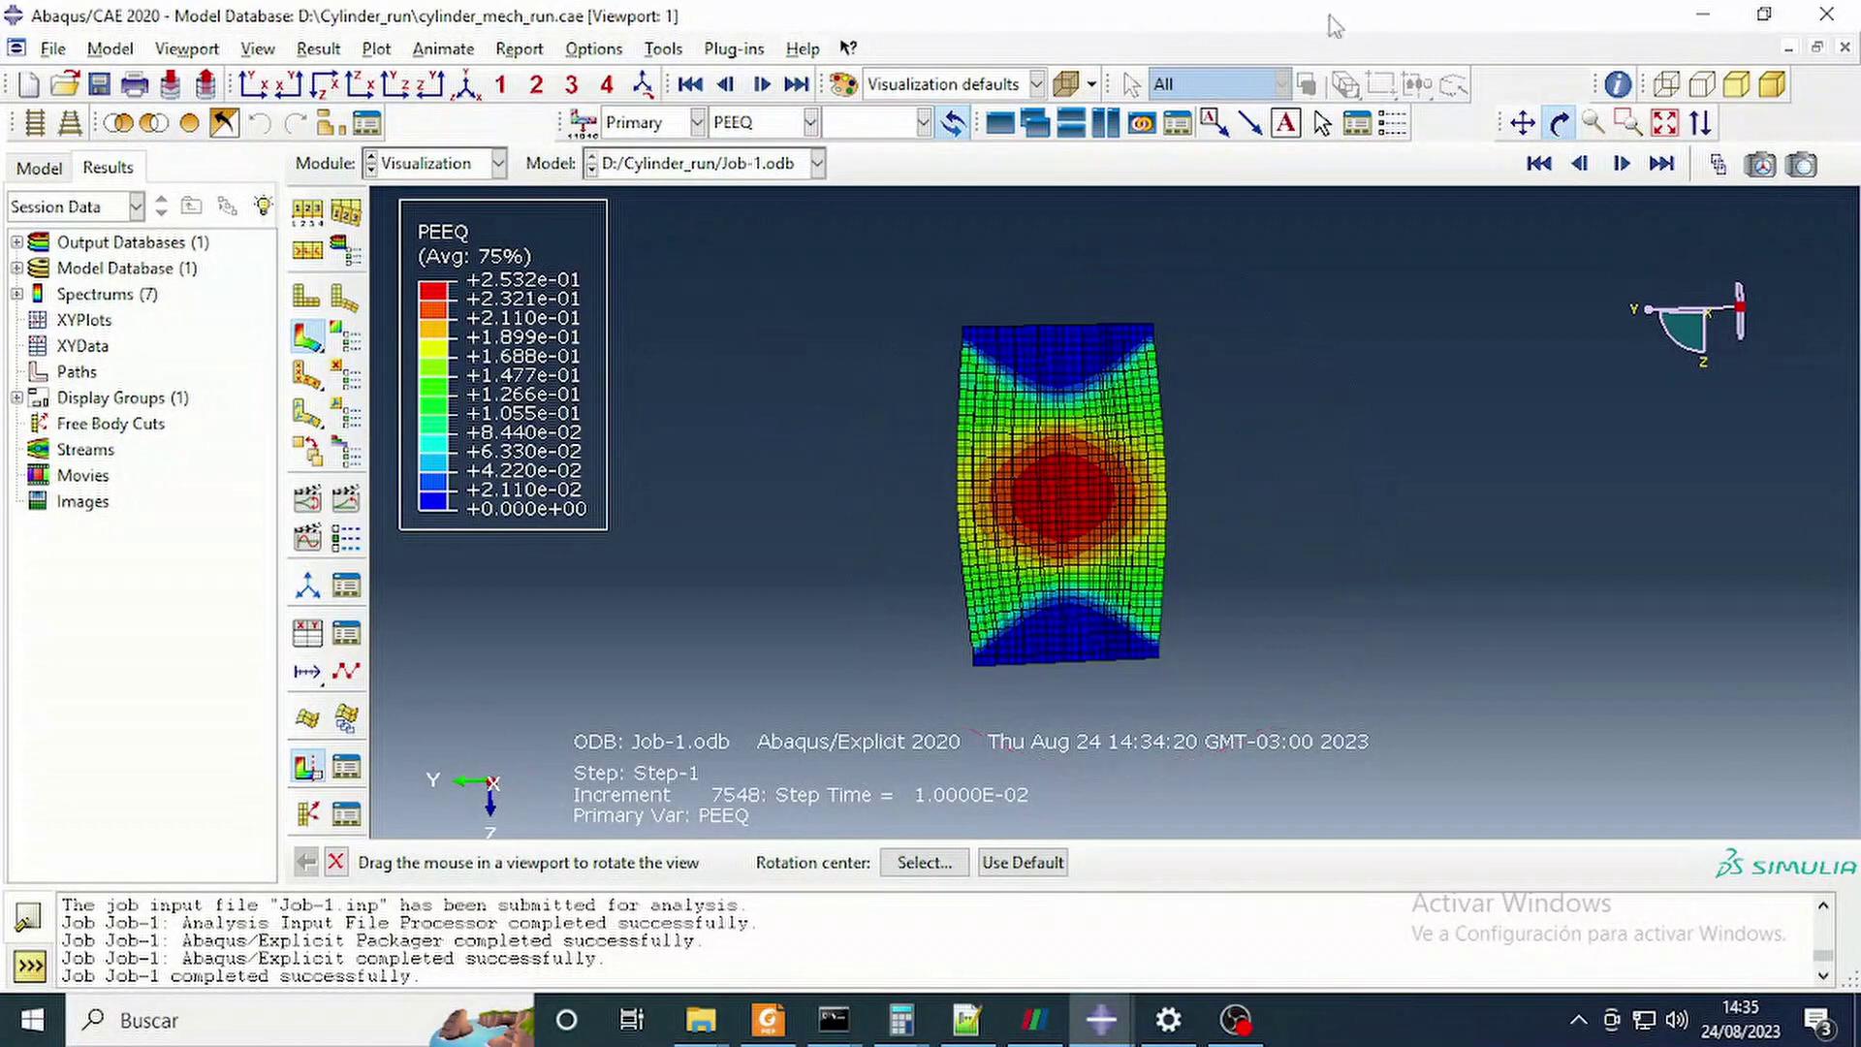
Restore the Abaqus window to a smaller size and hide the mesh edges in the PEEQ contour plot.
left_click(1764, 15)
scroll(643, 528, "up", 5)
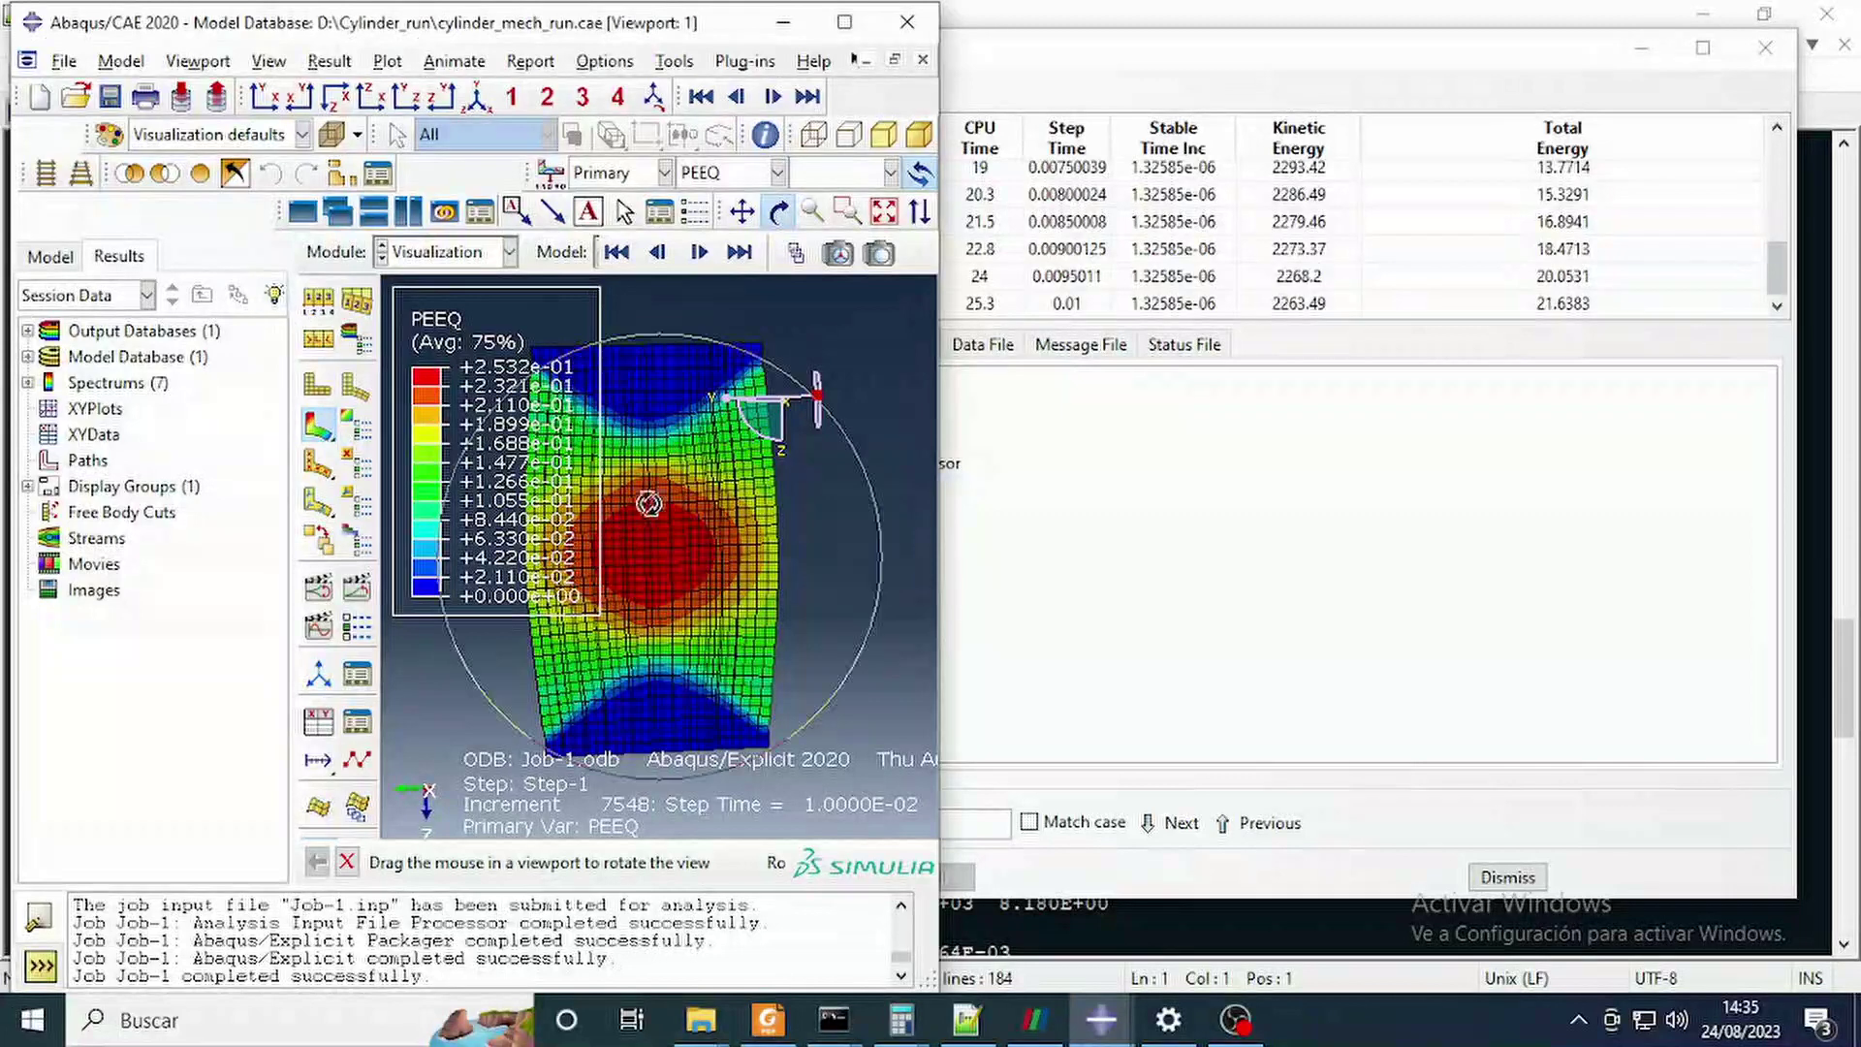
left_click(317, 301)
left_click(311, 393)
left_click(188, 700)
left_click(72, 700)
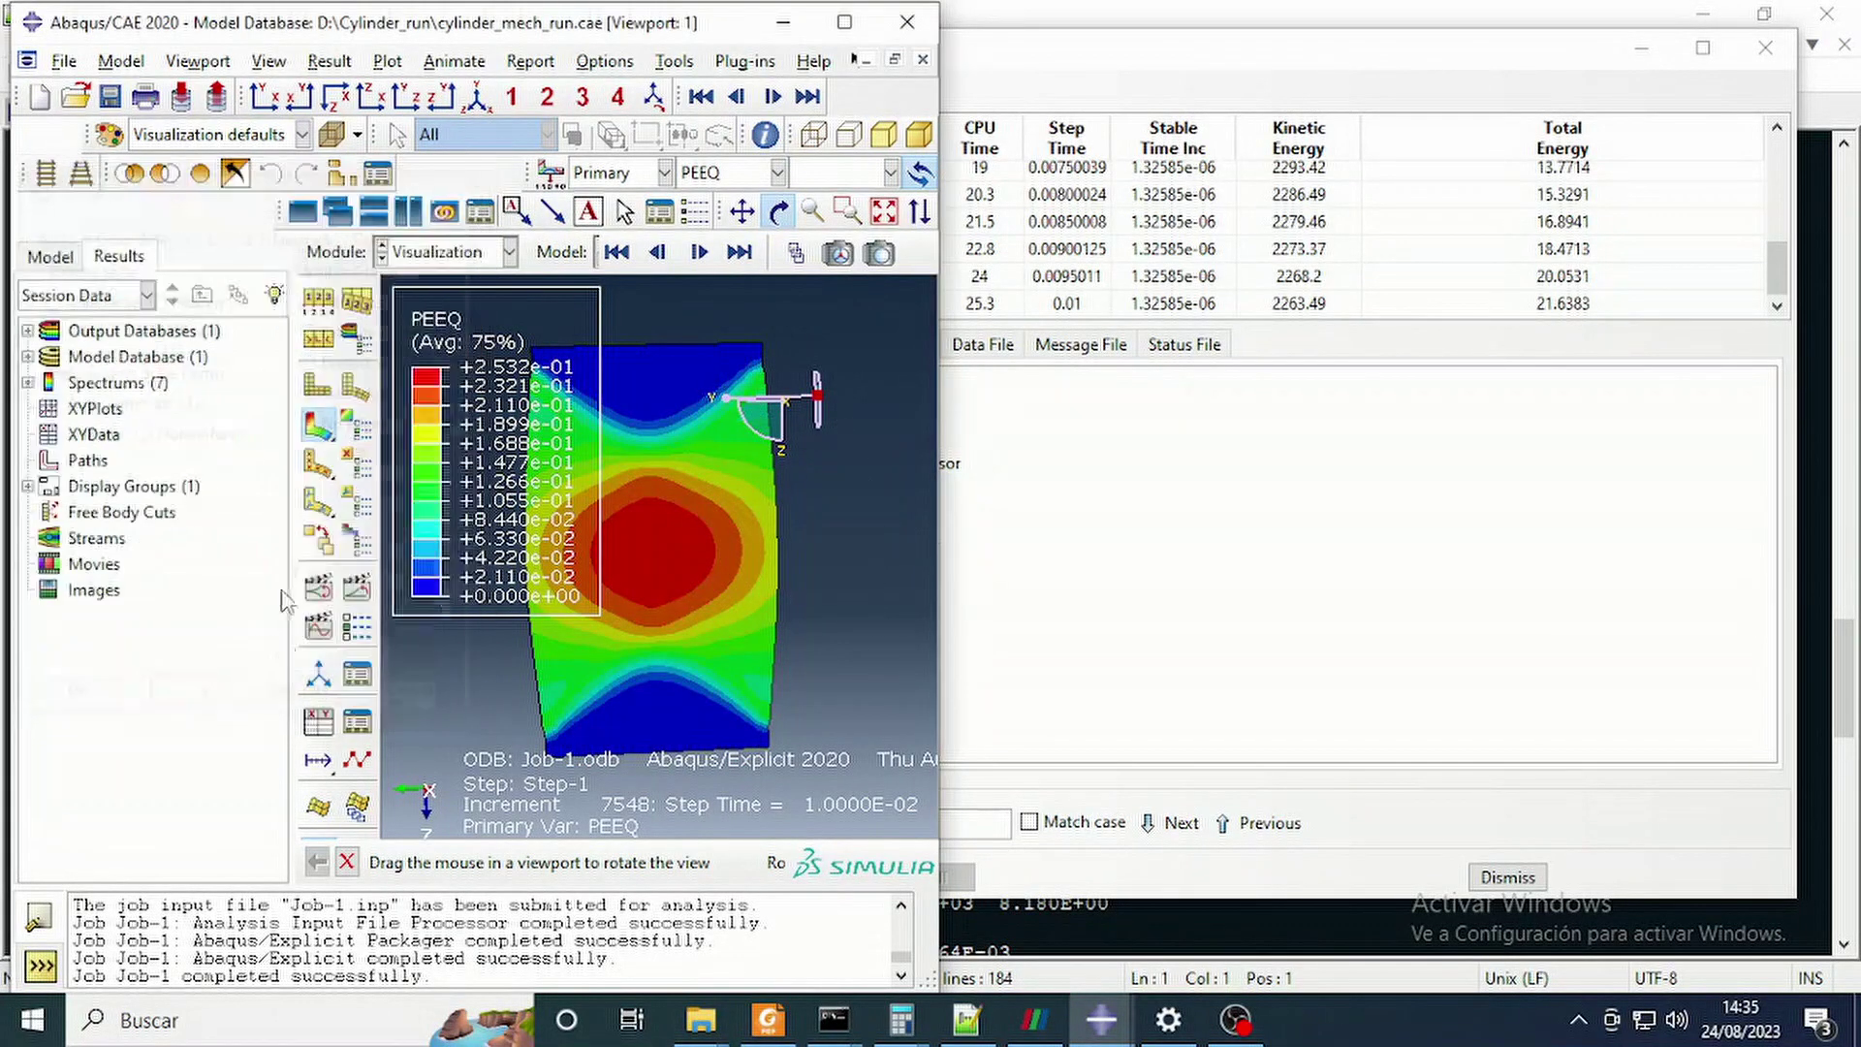
Shift the PEEQ cut clear of its legend, switch to ParaView and tile its Pl_Strain window beside the Abaqus window.
left_click(744, 213)
left_click_drag(694, 590, 764, 581)
key("alt+Tab")
key("alt+Tab")
key("alt+Tab")
key("alt+Tab")
key("alt+Tab")
key("alt+Tab")
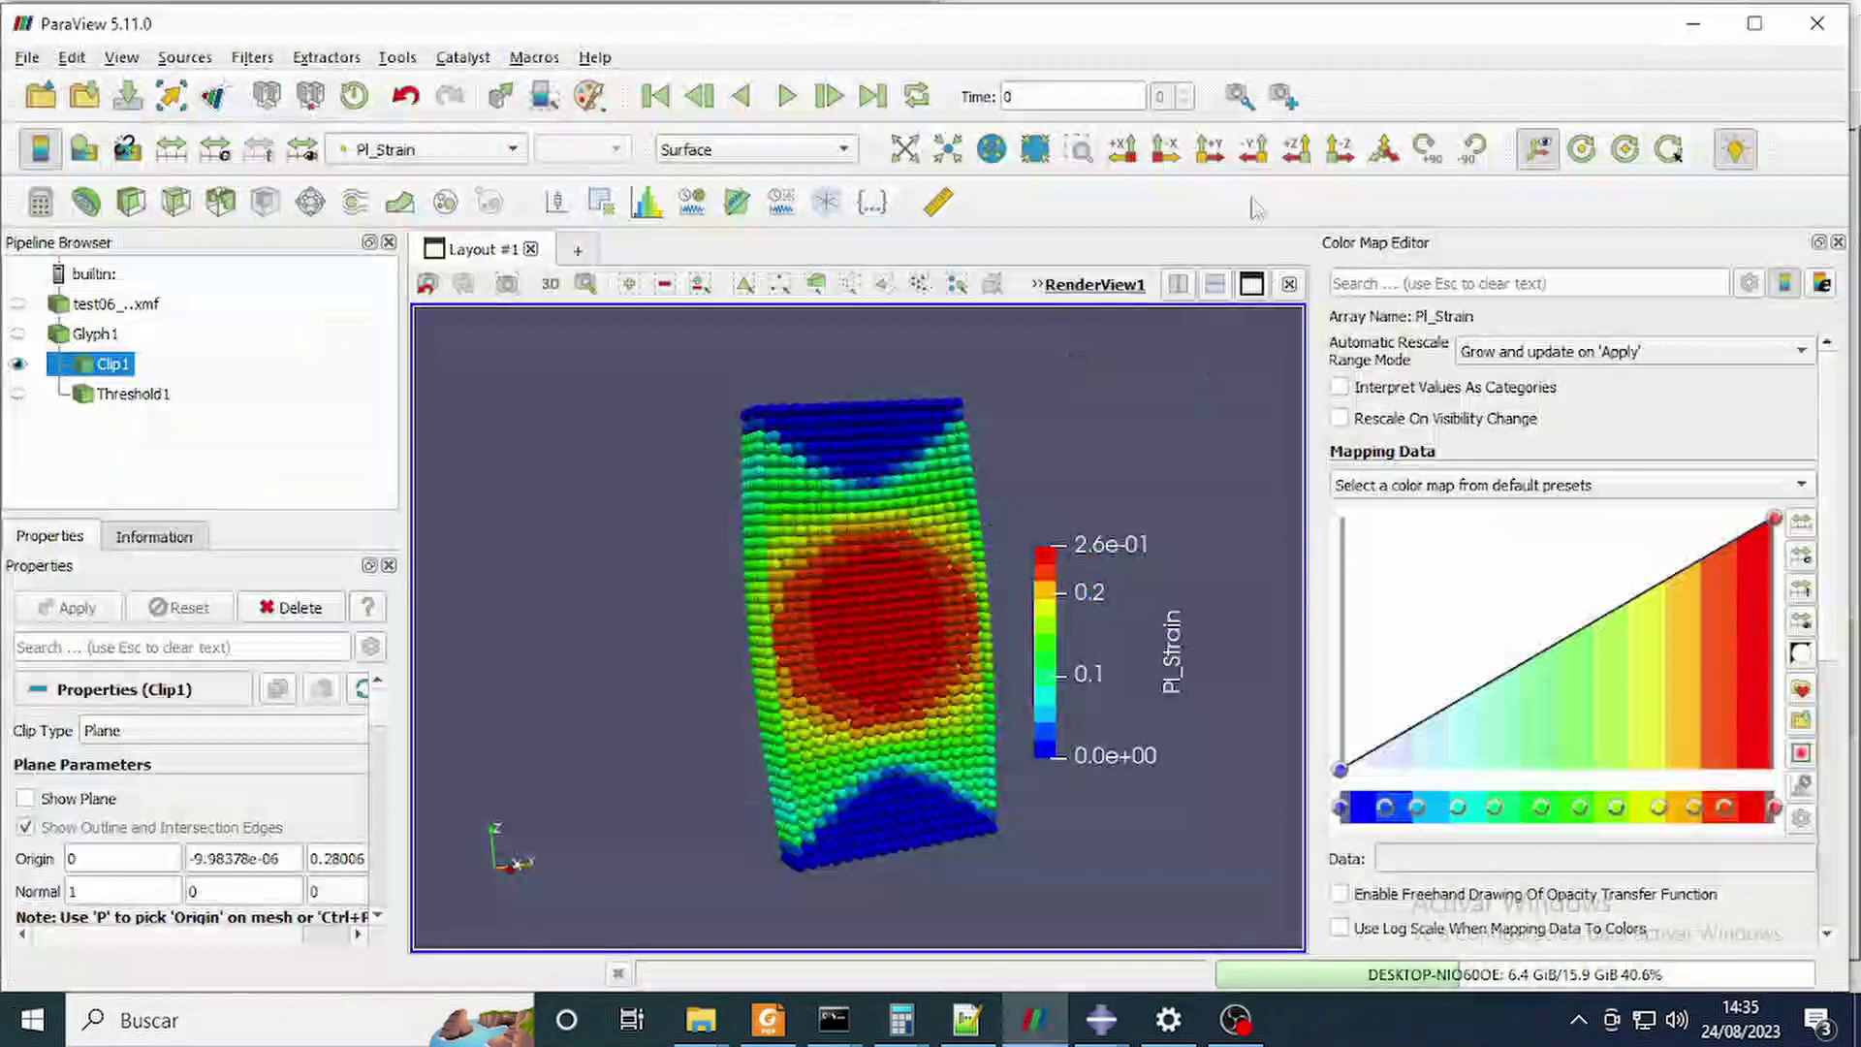
key("super+Right")
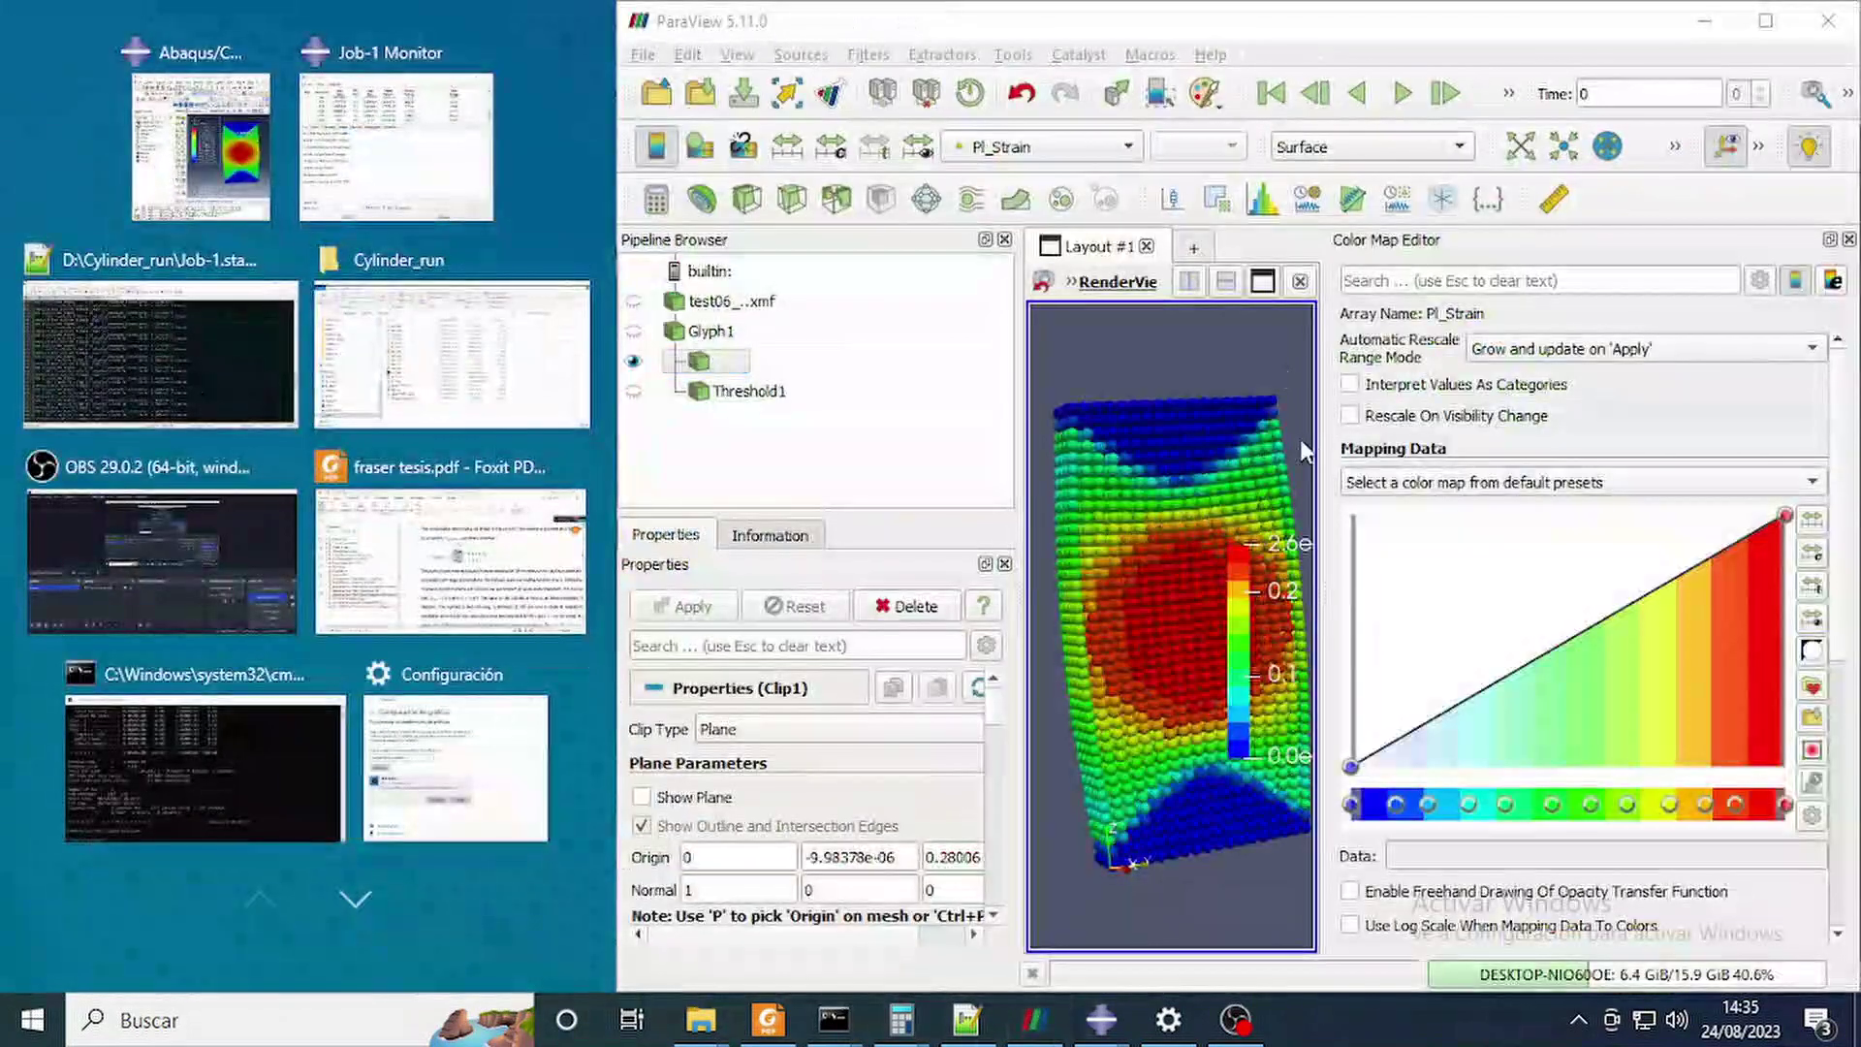
key("Return")
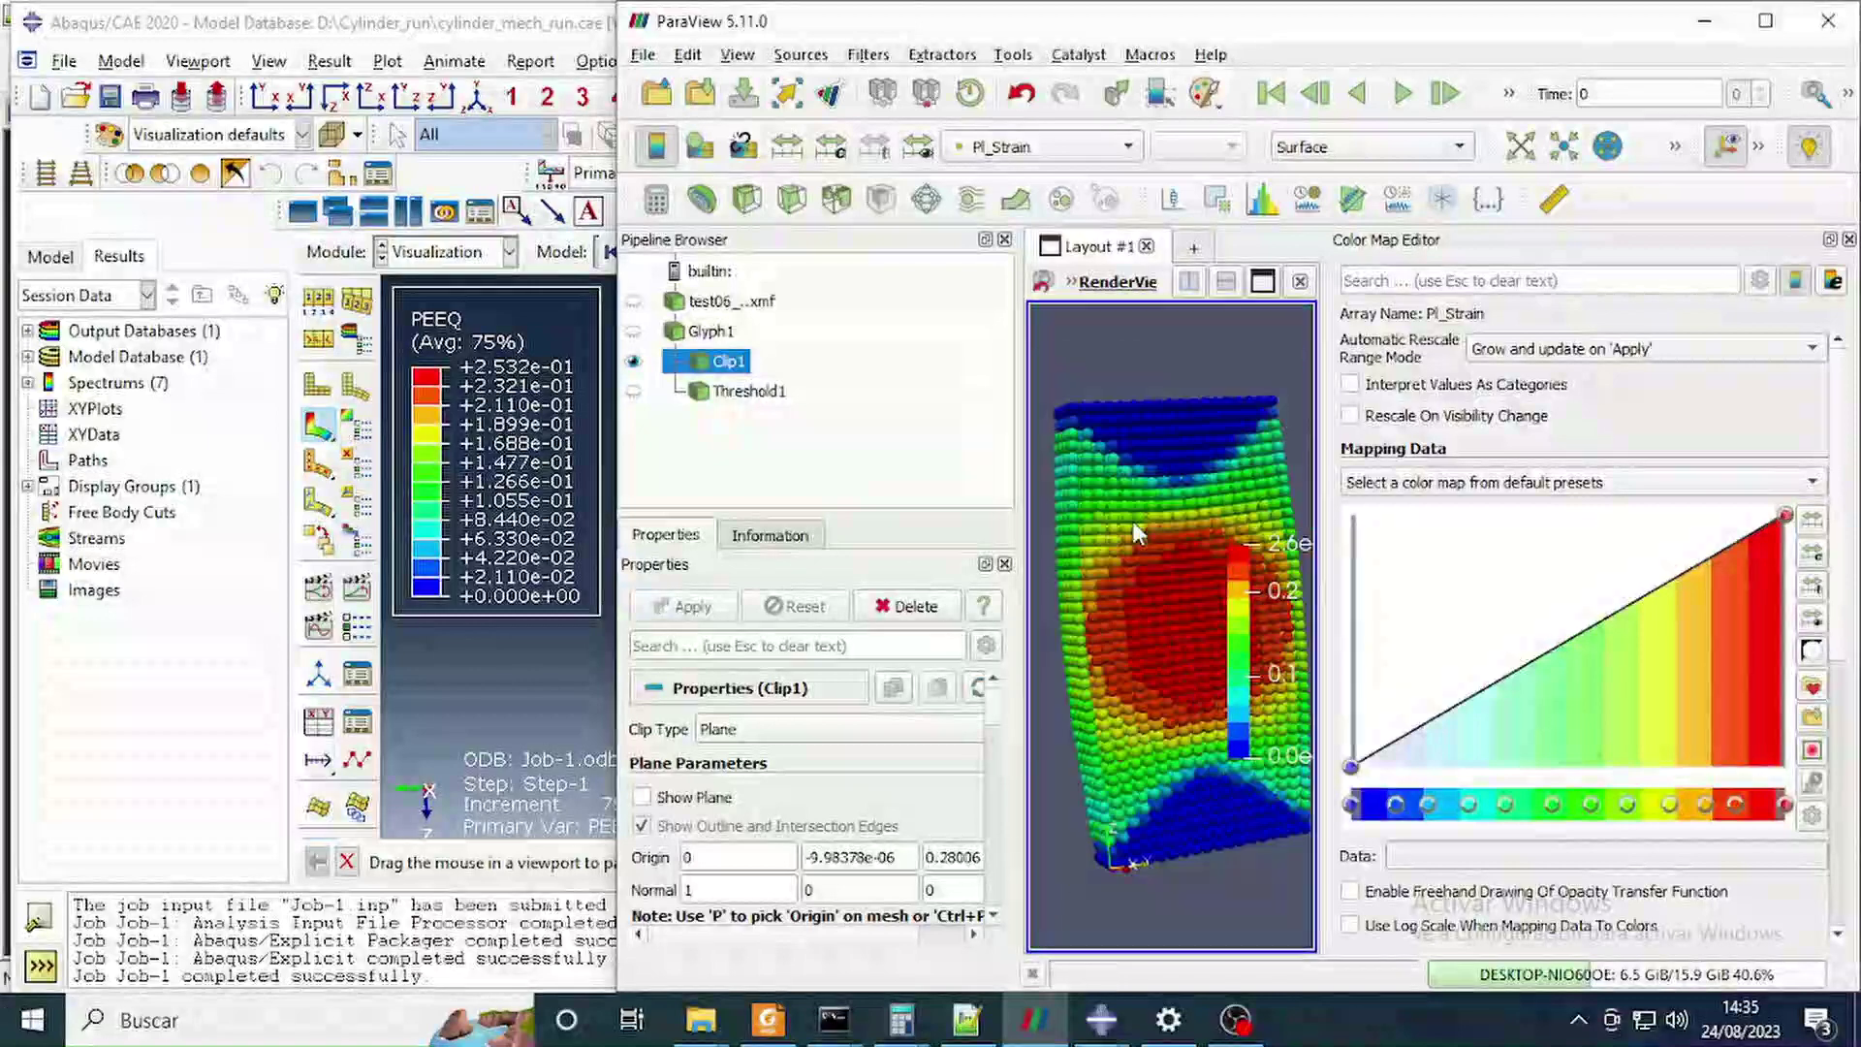
Turn the clipped particle cylinder to face the viewer and close the Color Map Editor to enlarge the ParaView render view.
mouse_move(1243, 525)
left_mouse_down()
mouse_move(1226, 539)
mouse_move(1248, 554)
left_mouse_up()
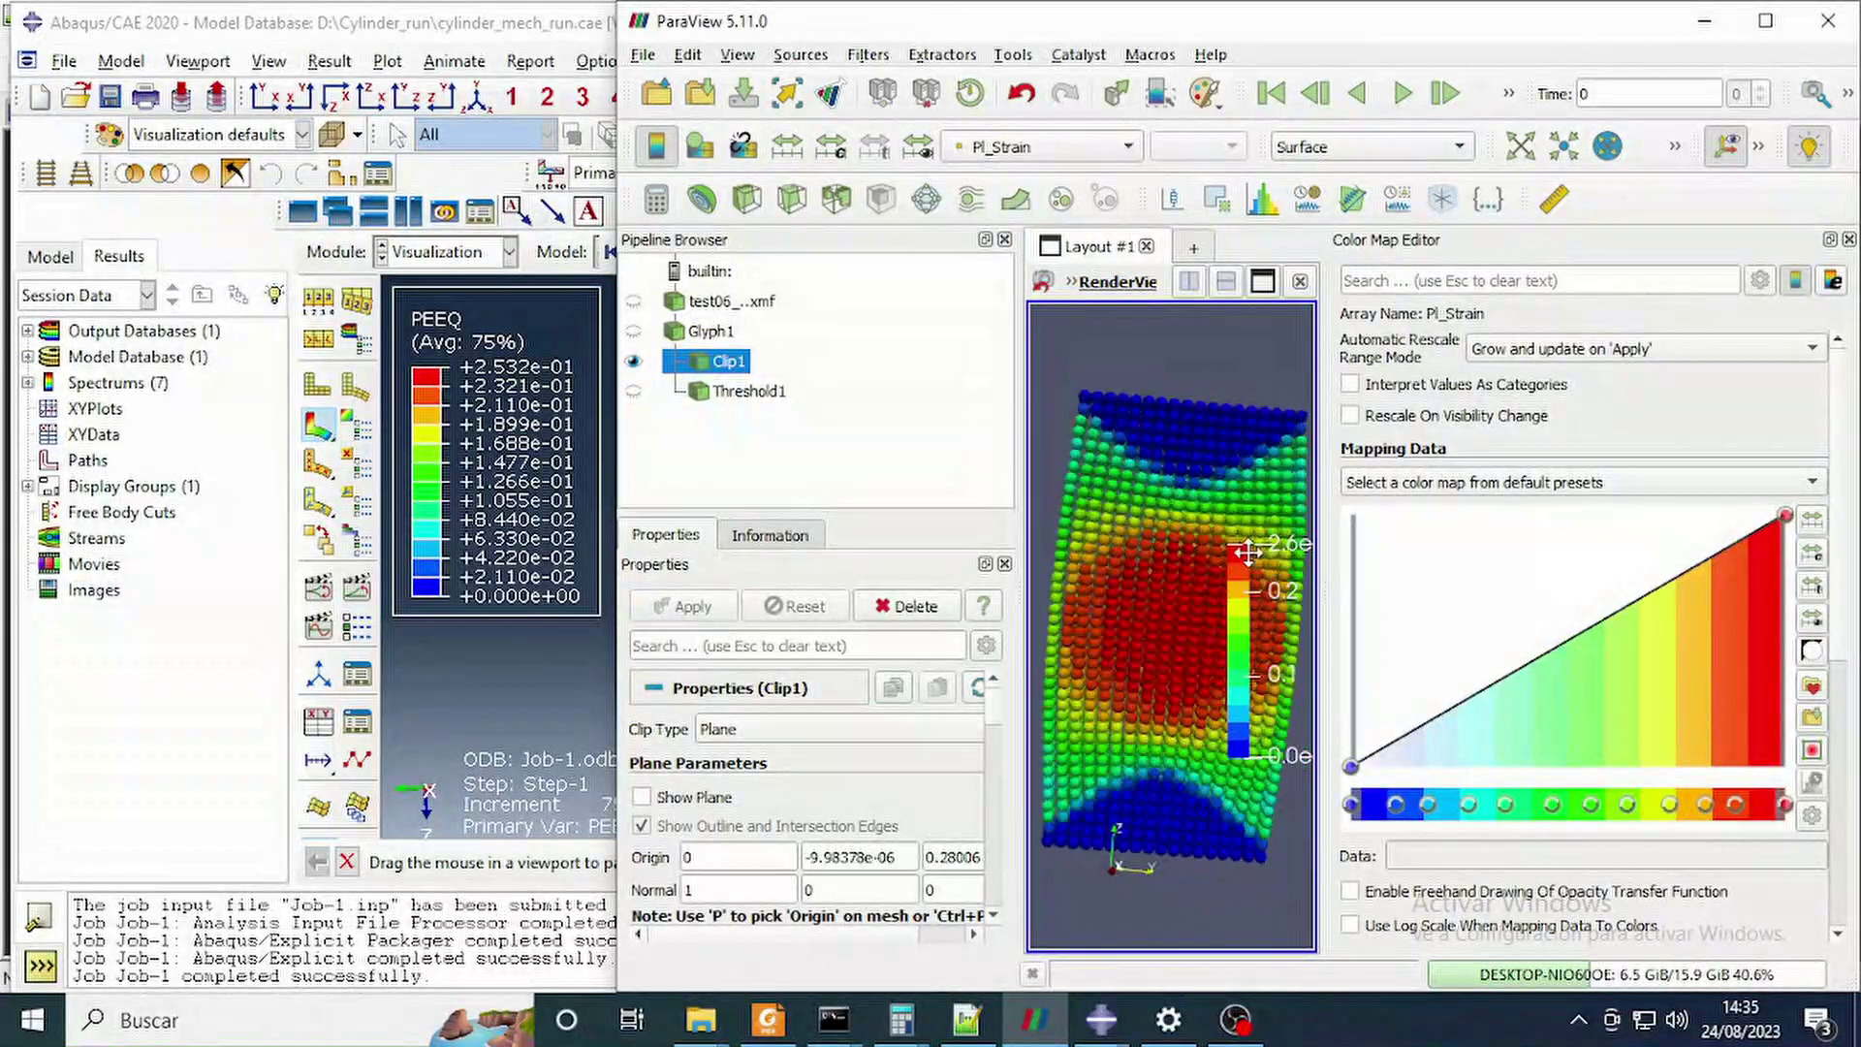
scroll(1226, 502, "up", 5)
scroll(1223, 500, "down", 10)
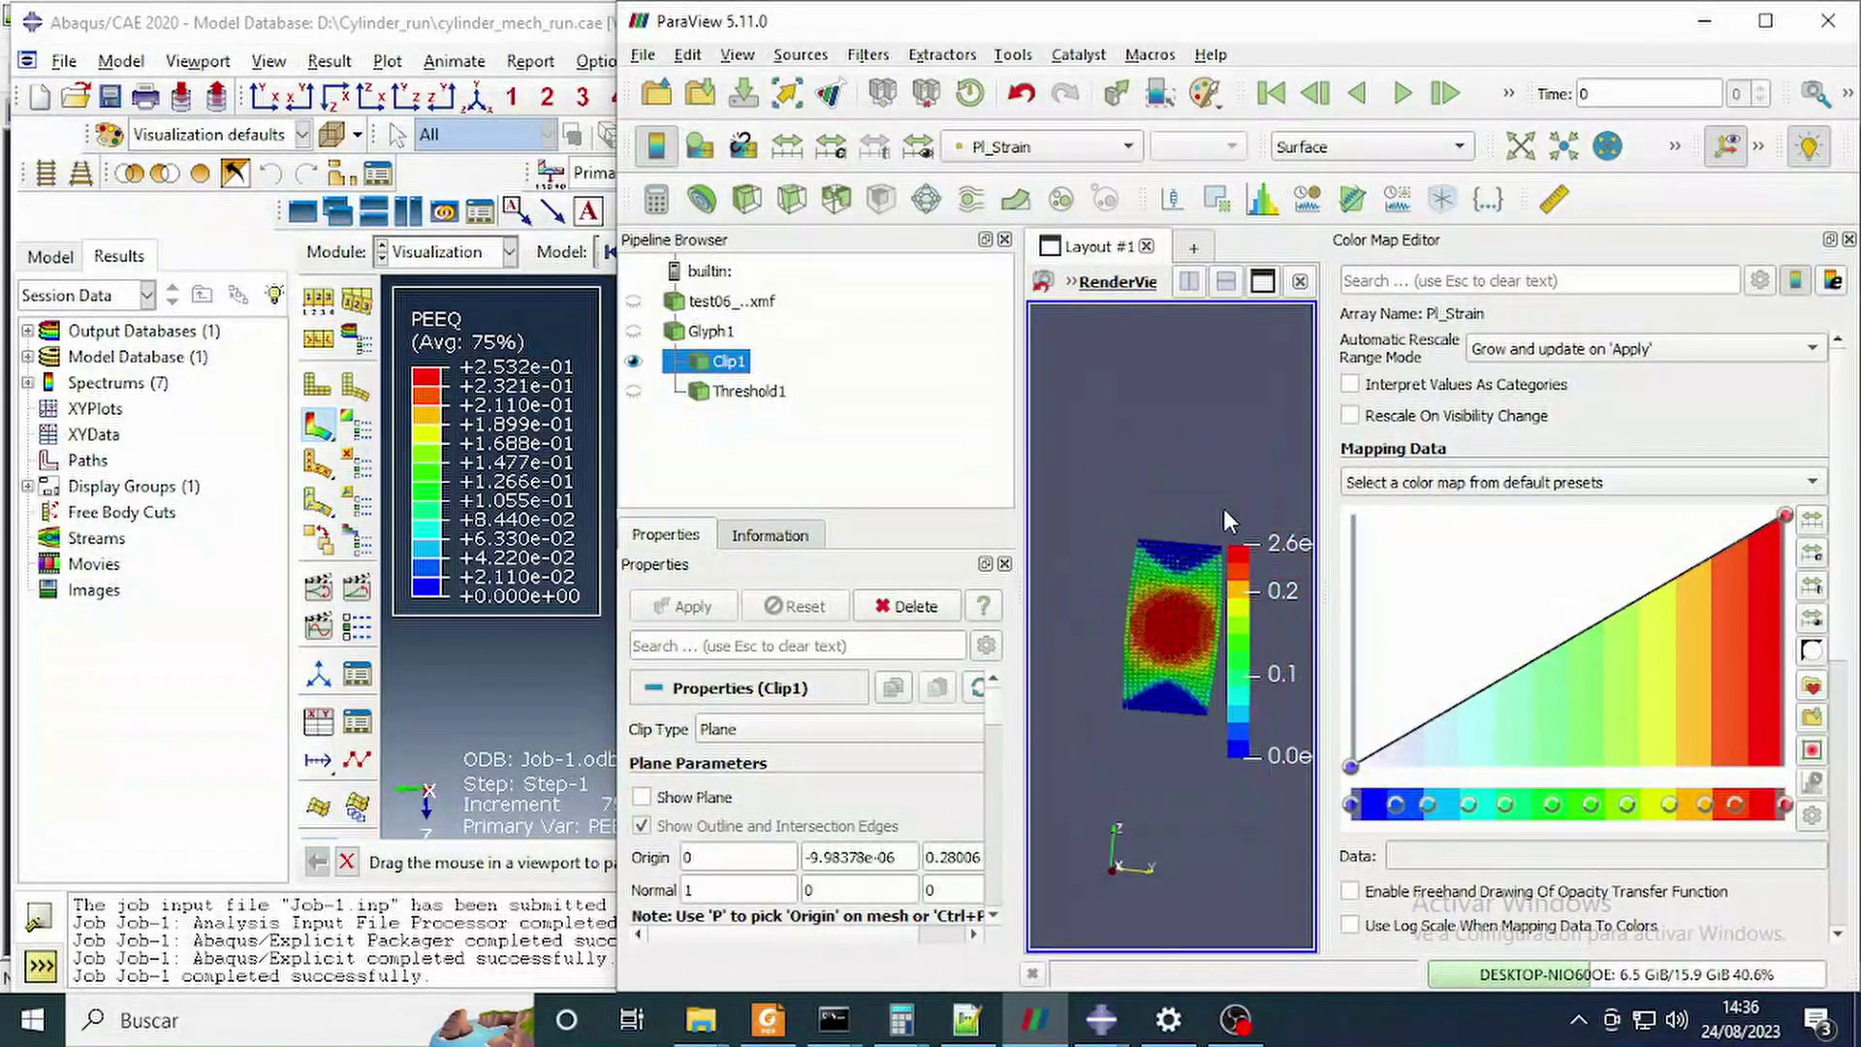
left_click(1849, 241)
scroll(1566, 566, "up", 4)
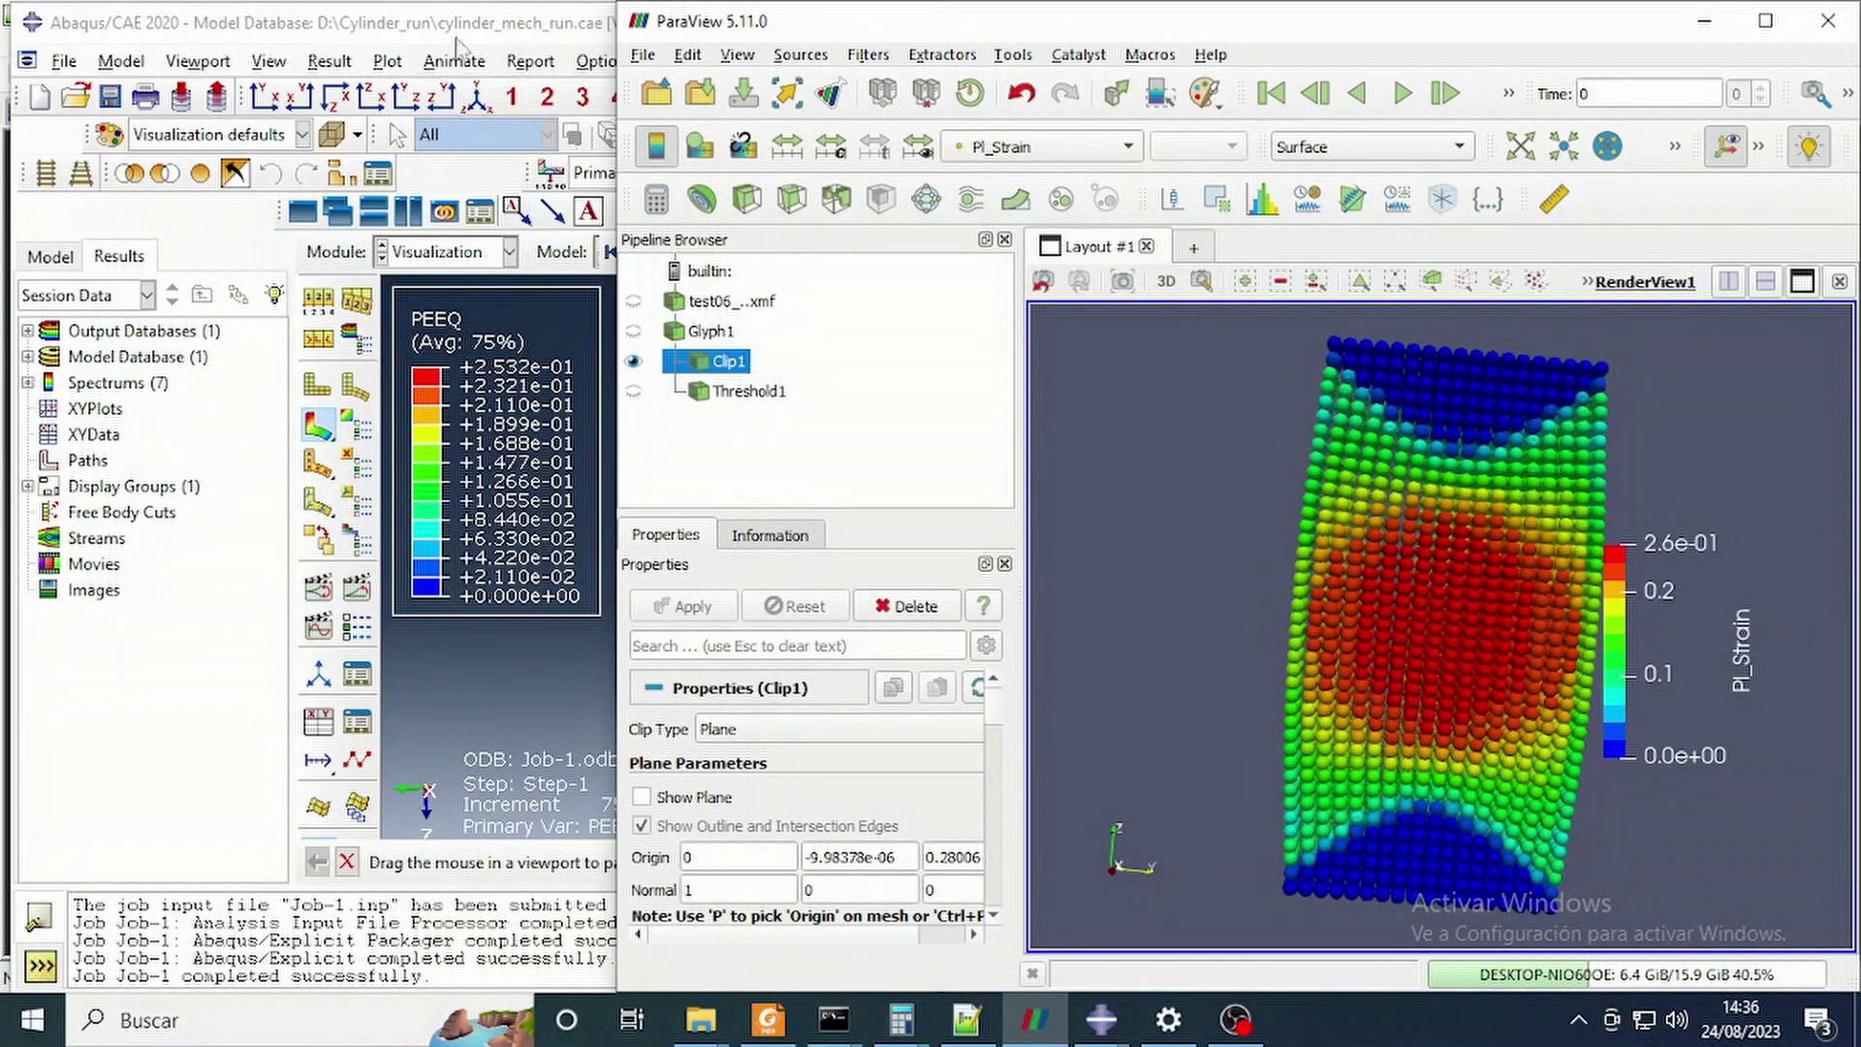
Tile the Abaqus window beside ParaView, narrow its results tree and move the PEEQ cut into view for comparison with Pl_Strain.
left_click(484, 27)
key("super+Left")
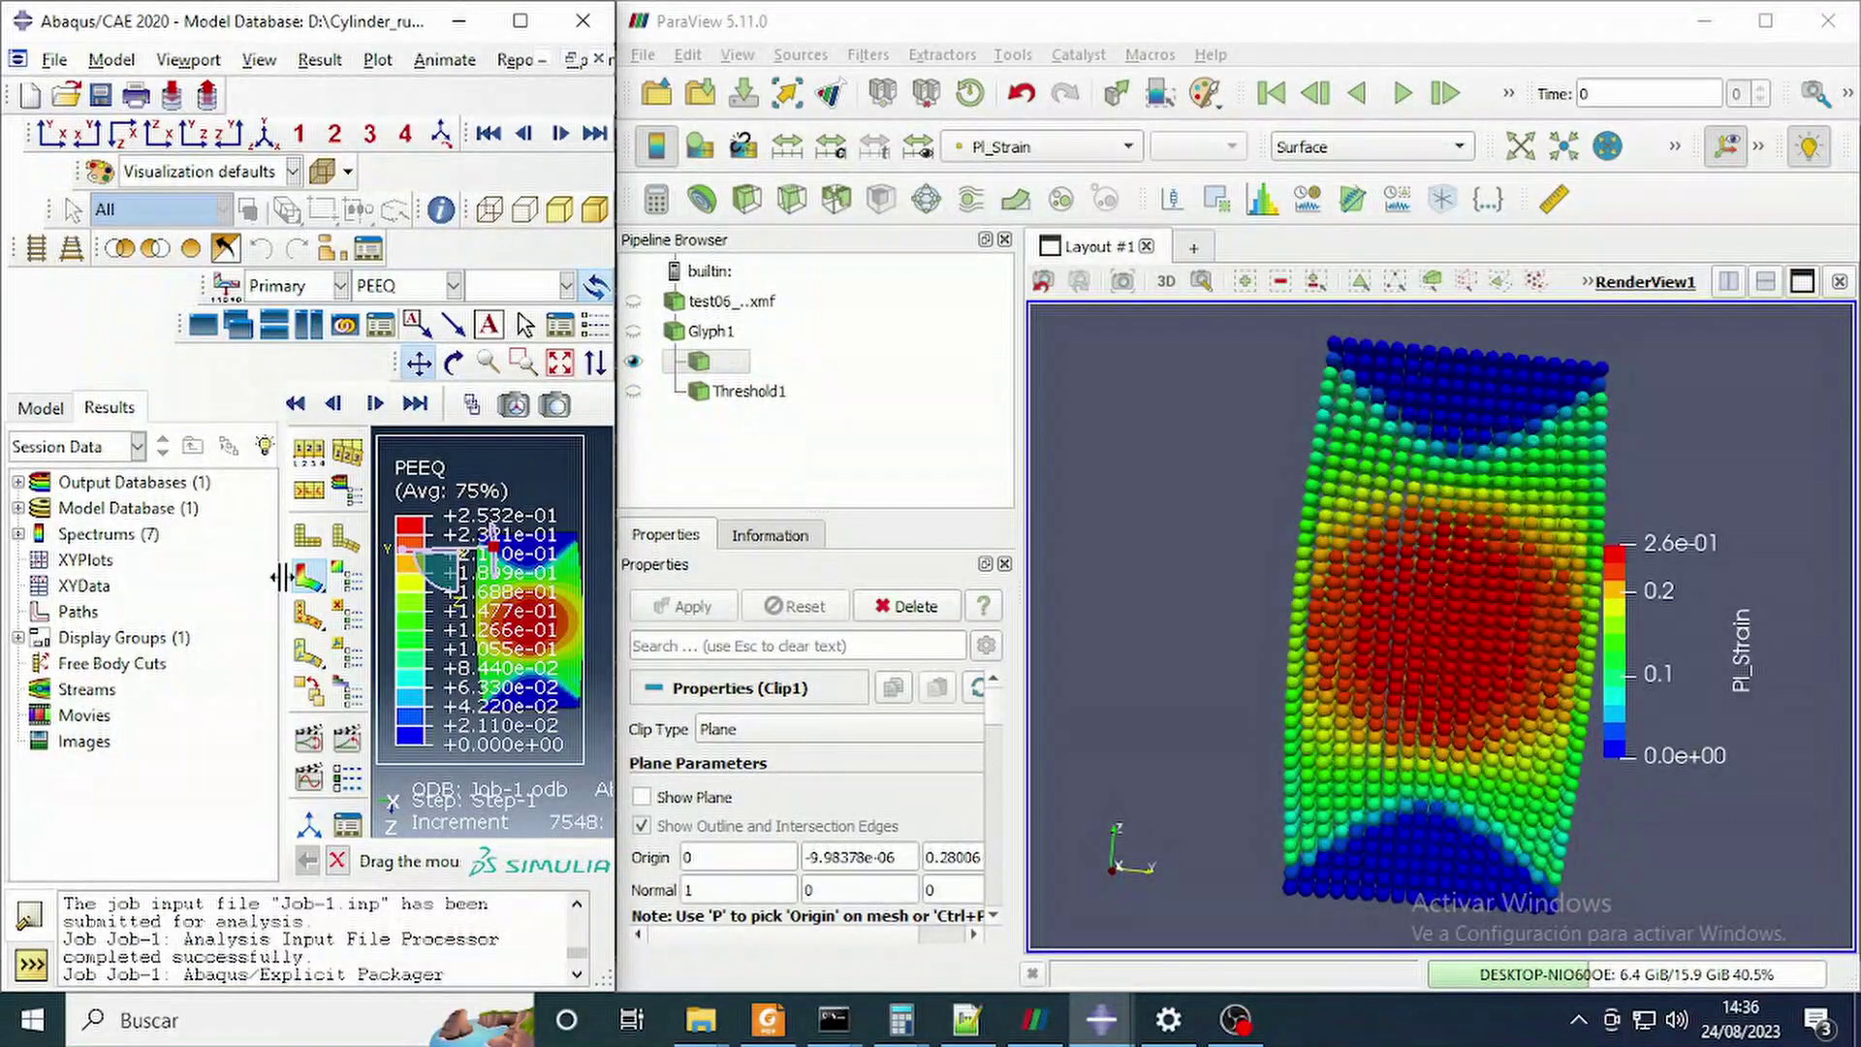
left_click_drag(178, 558, 161, 558)
left_click_drag(532, 648, 511, 625)
Compare the PEEQ and Pl_Strain plots side by side, then return to Abaqus and maximize its window.
key("alt+Tab")
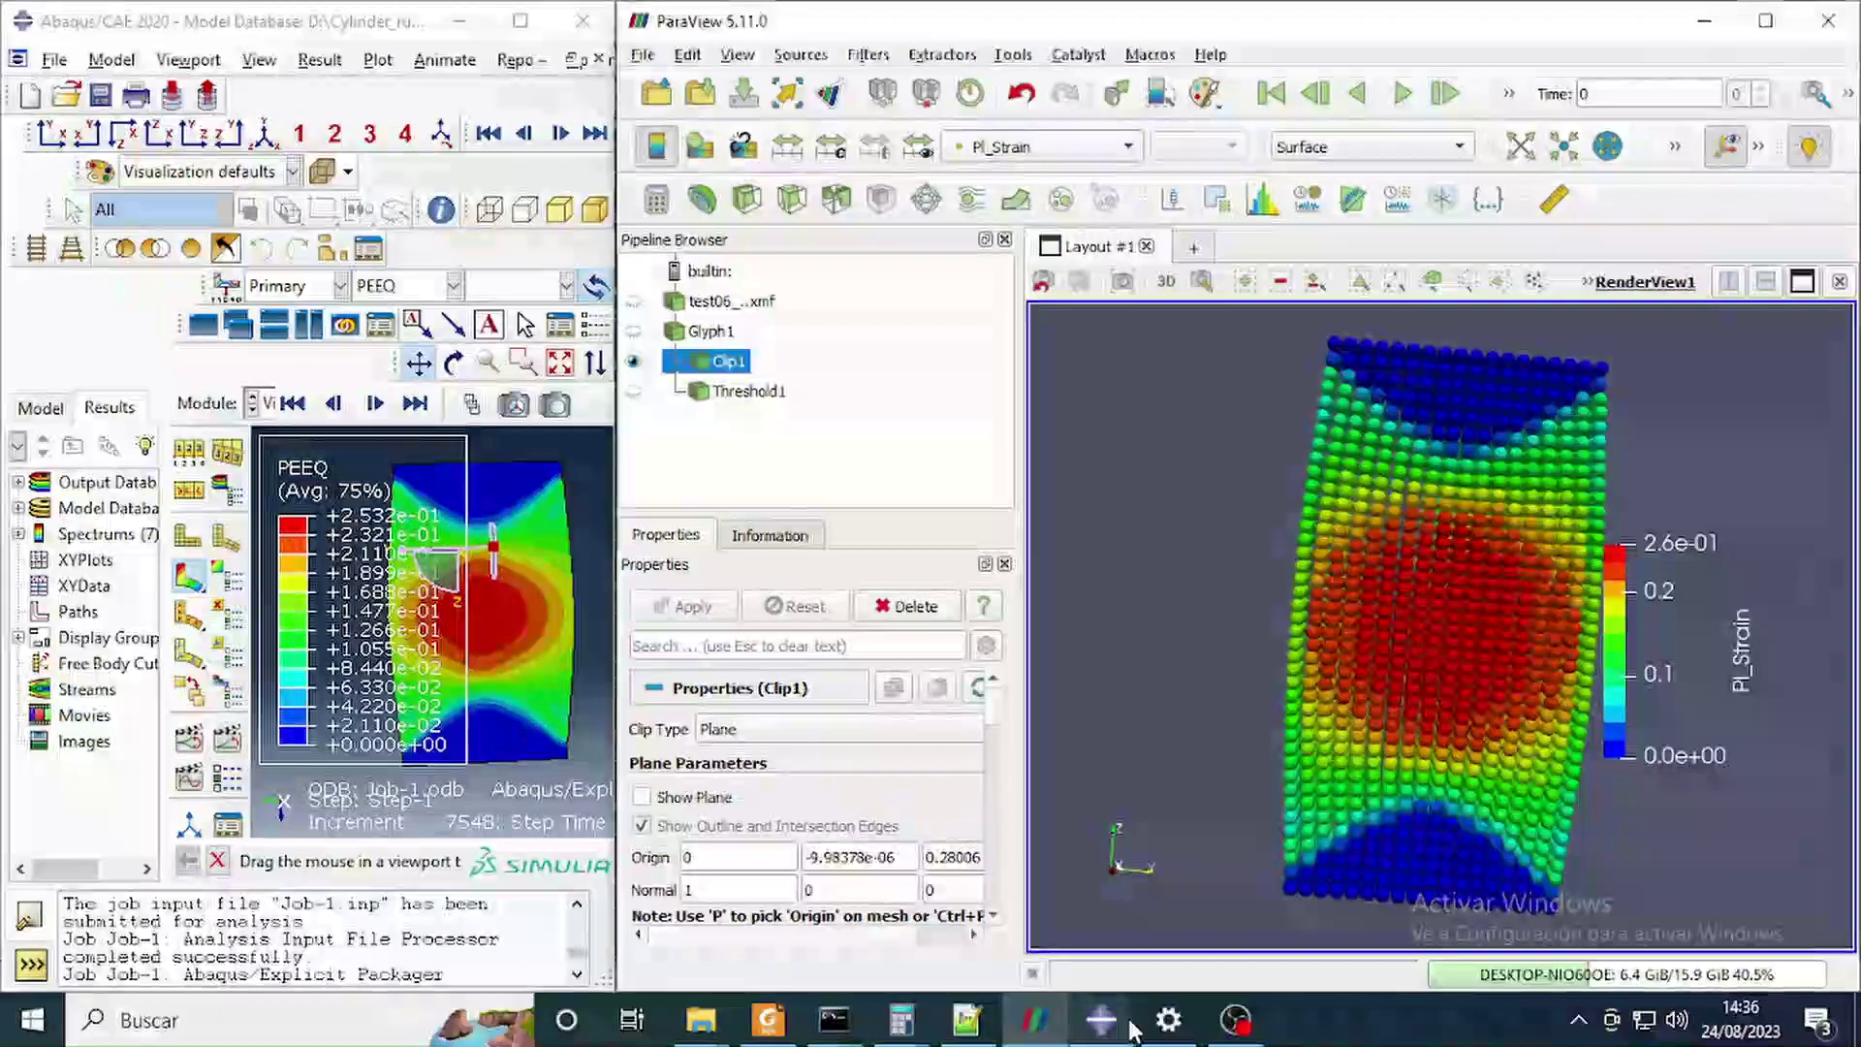
mouse_move(1101, 1019)
left_click(998, 892)
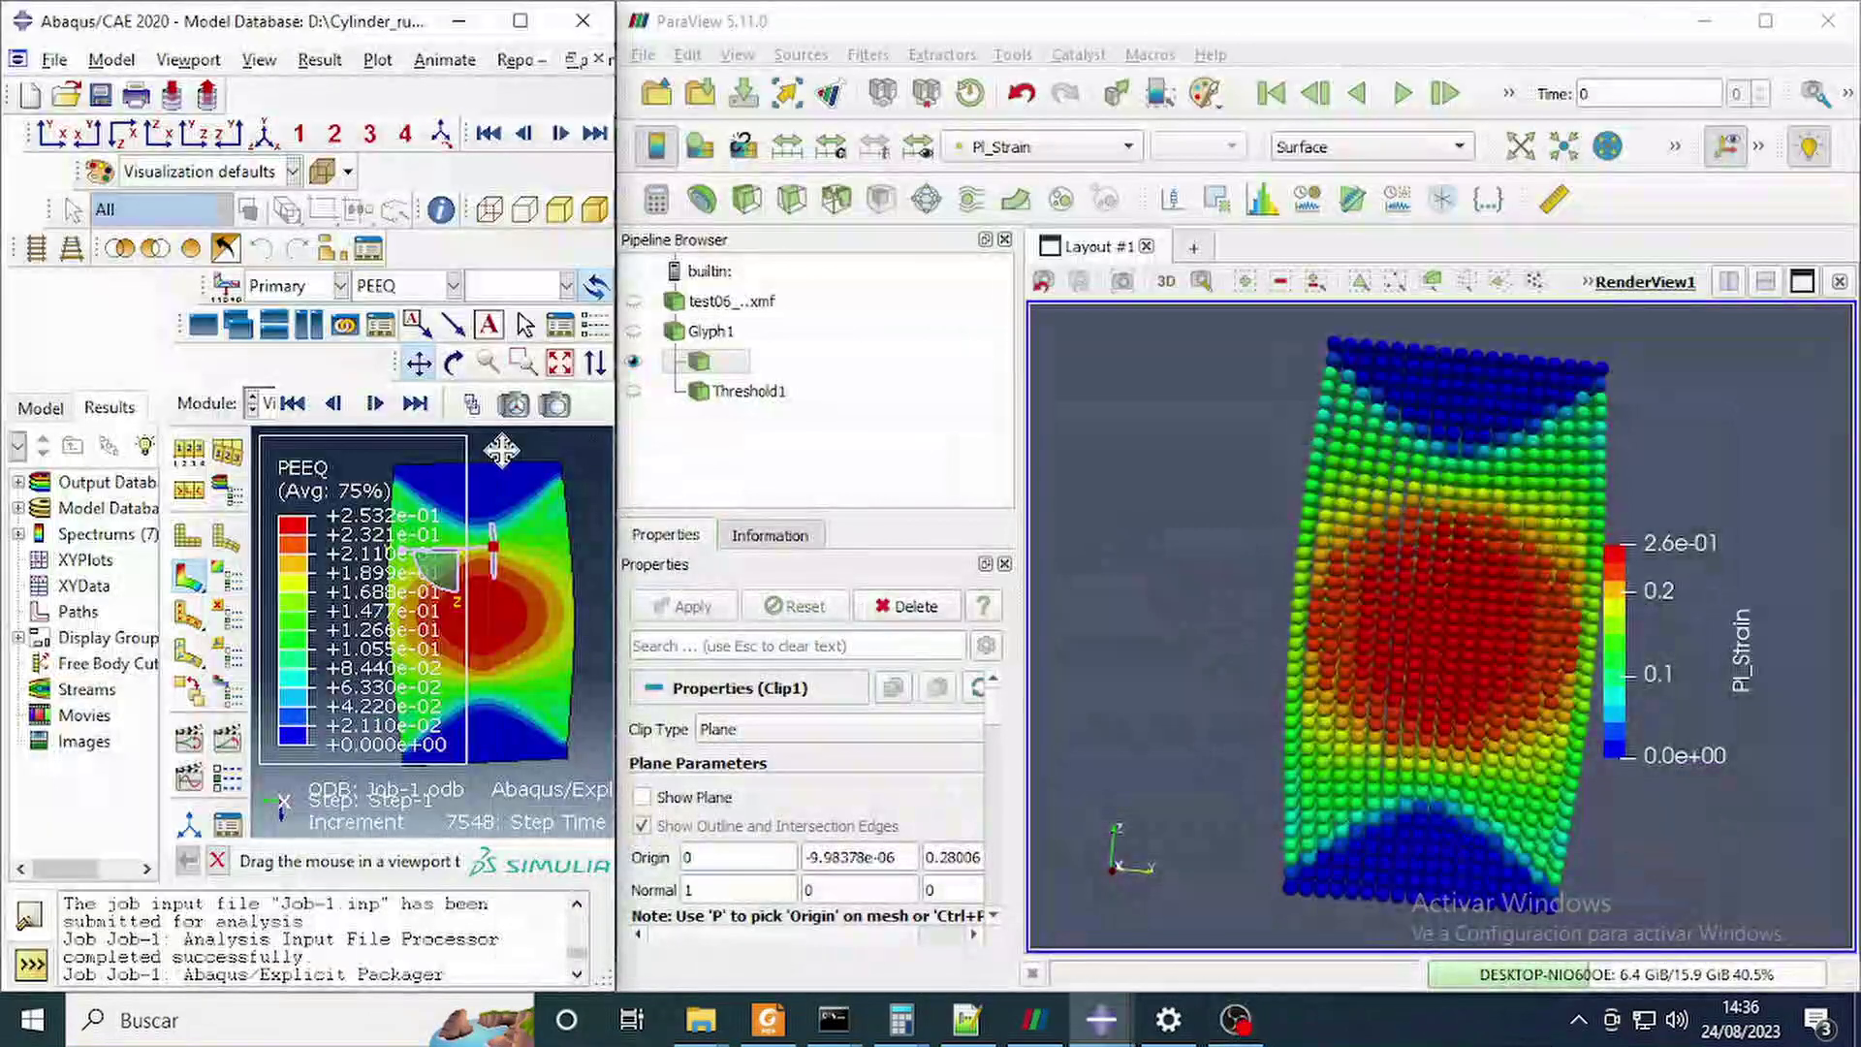
left_click(519, 20)
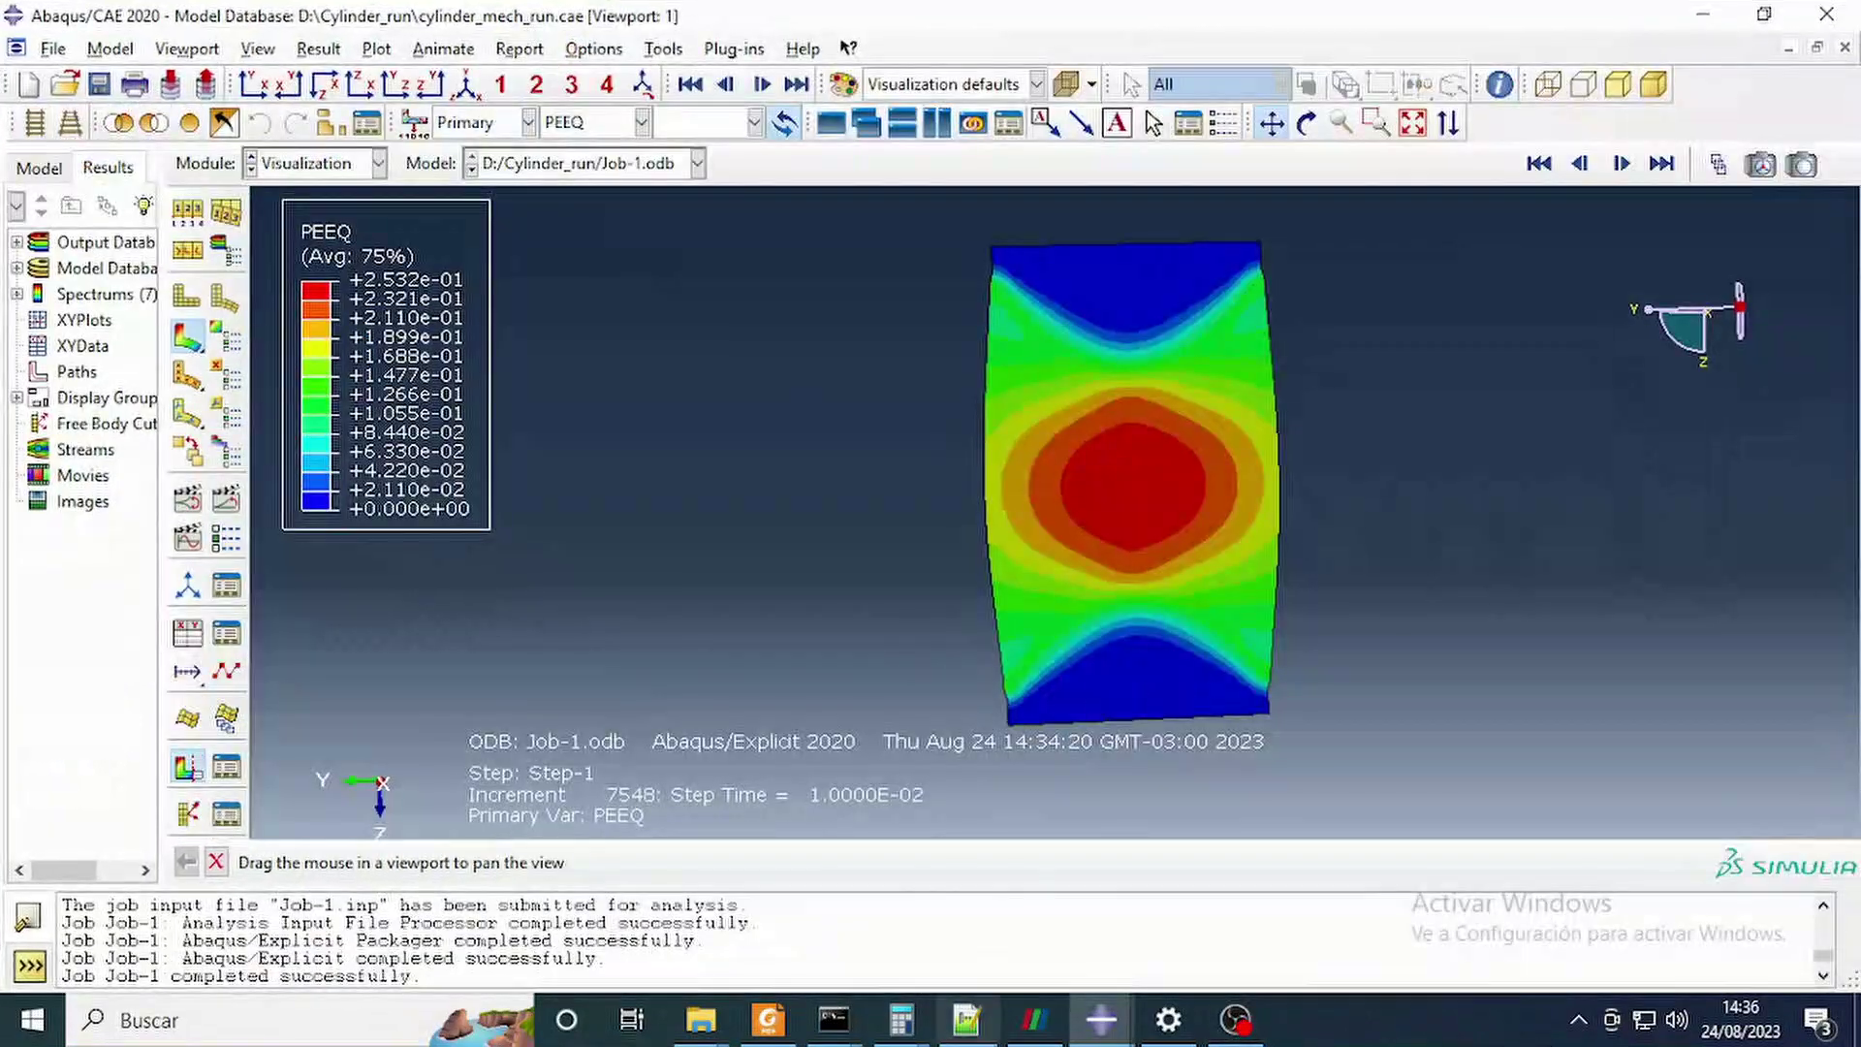
left_click(1255, 1021)
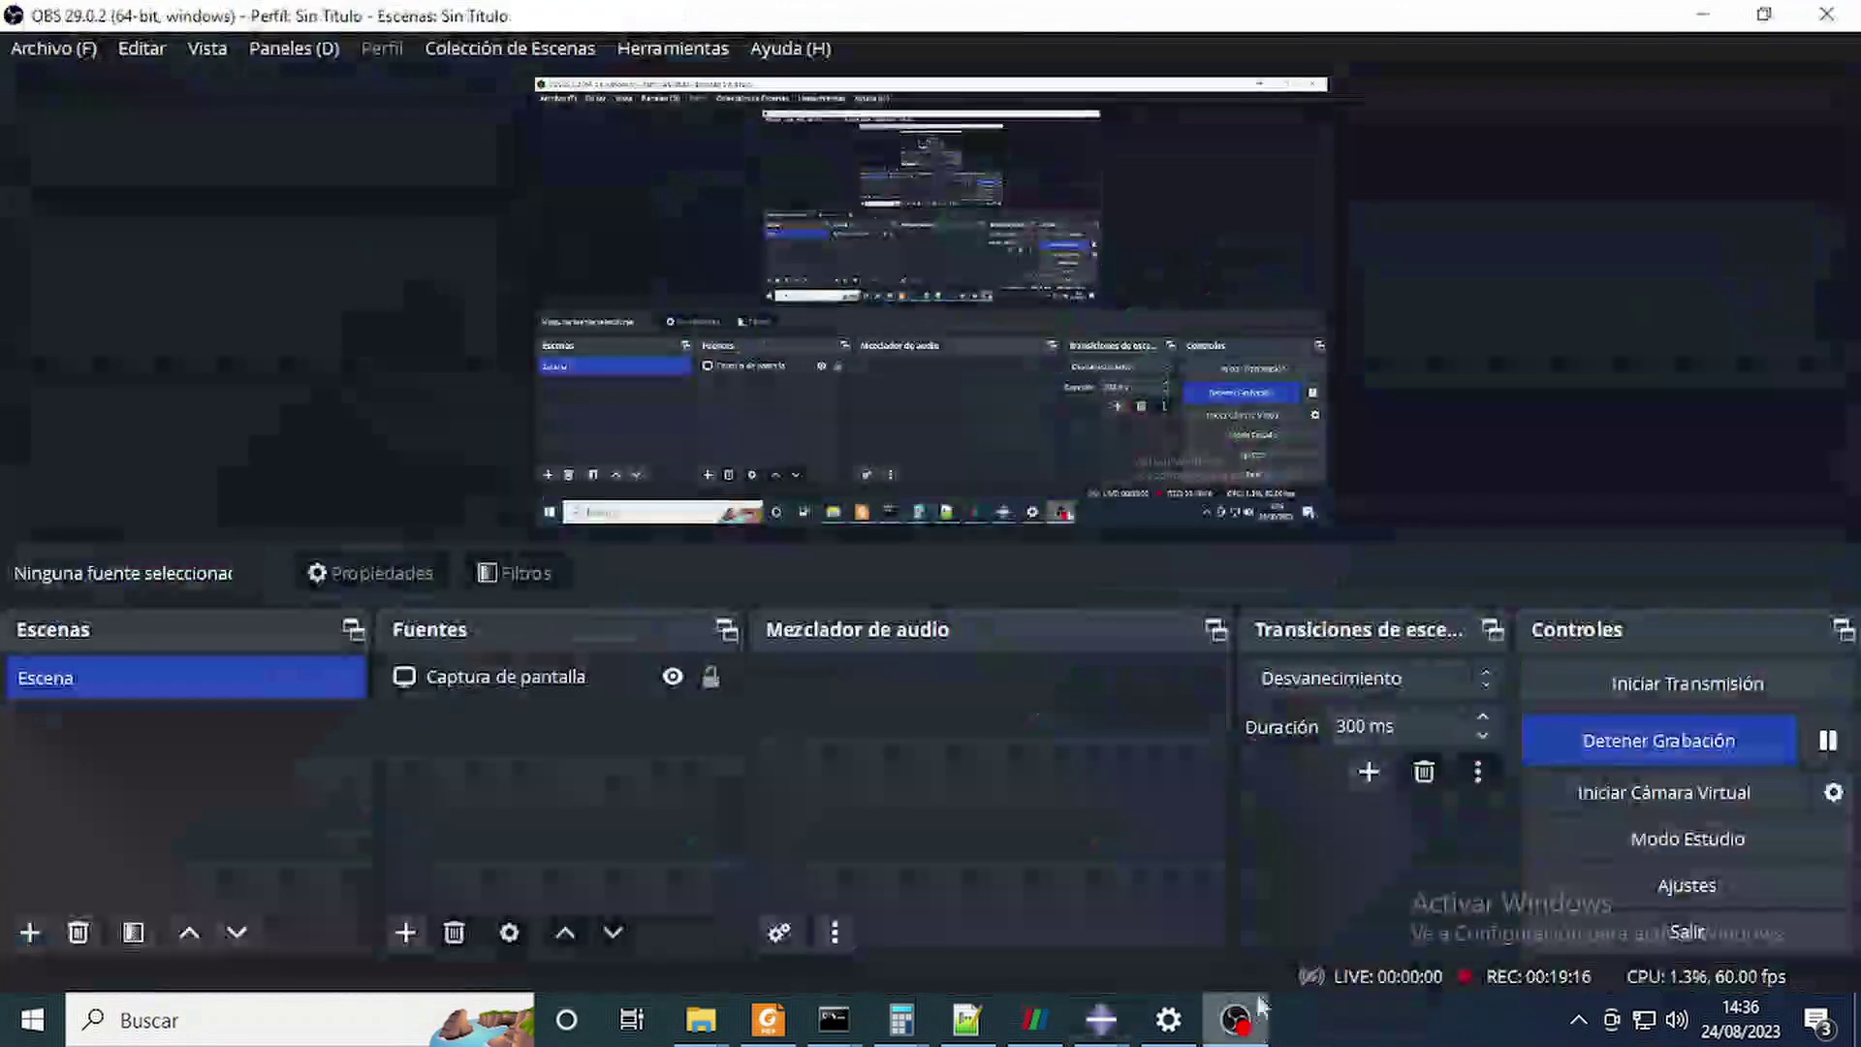